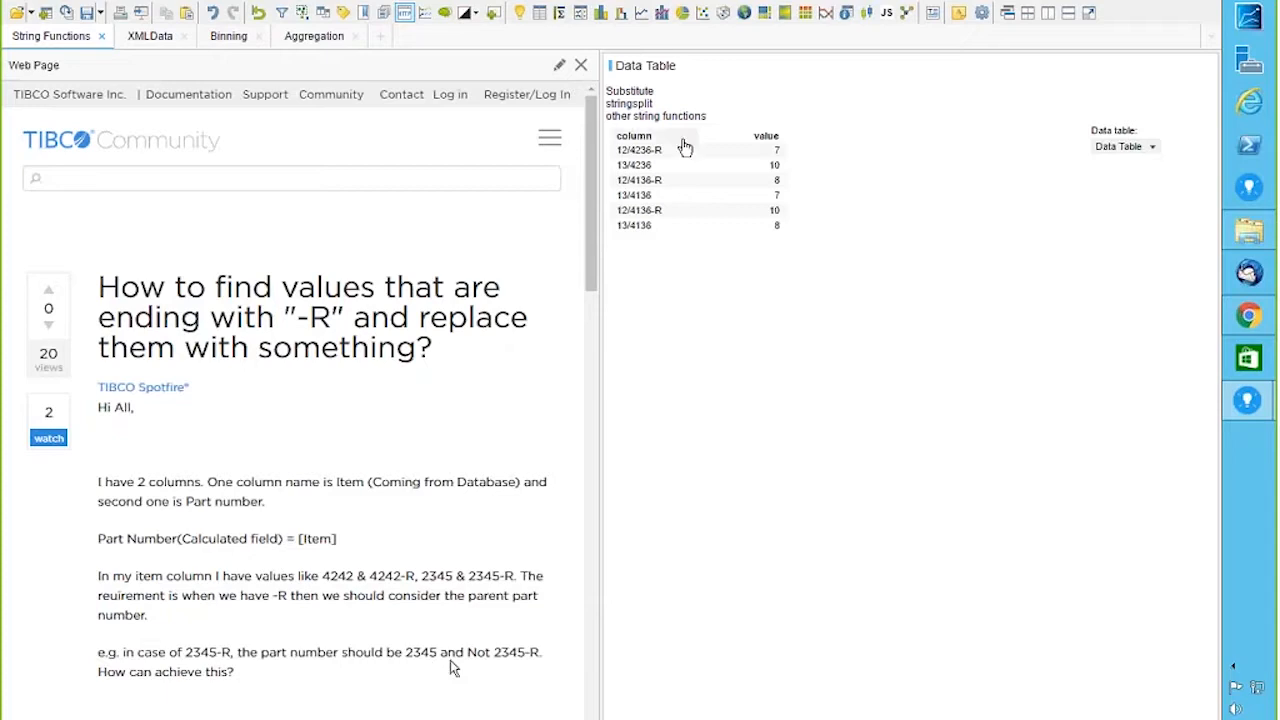
# Step: Mark the first table row, scroll the String Functions web page down, and bring up the View menu
pyautogui.click(640, 152)
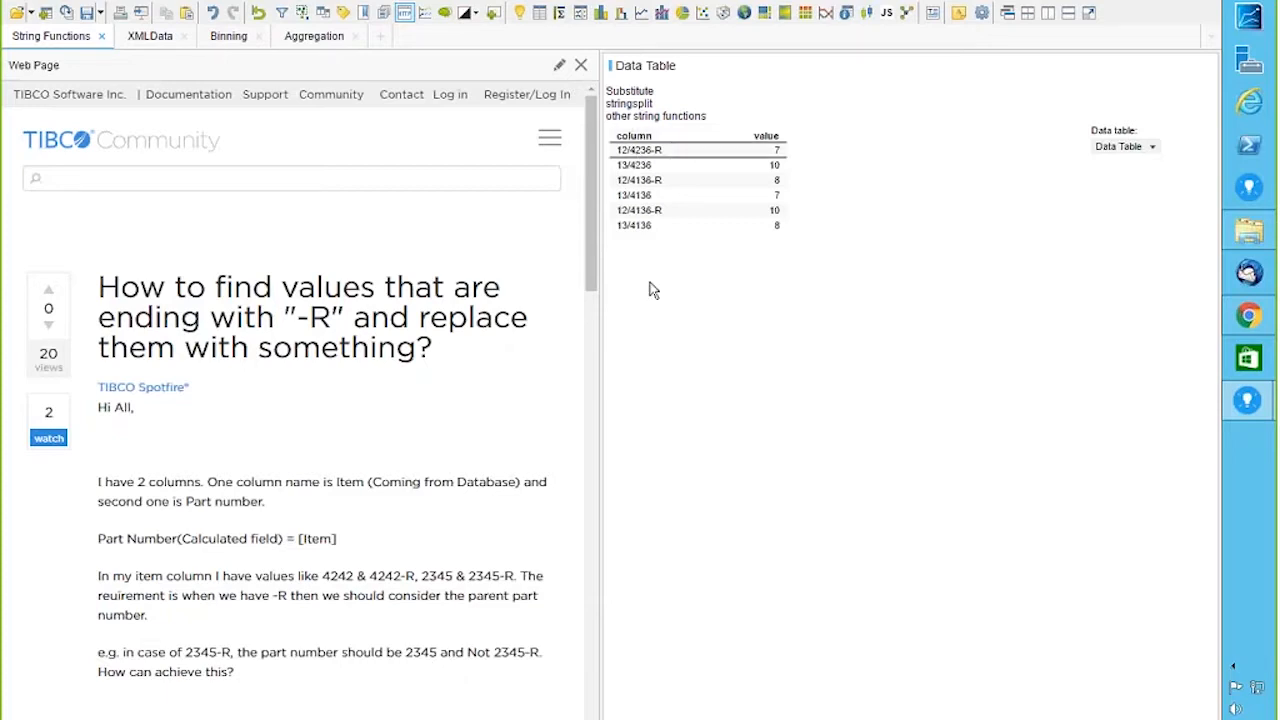
pyautogui.moveTo(586, 257); pyautogui.dragTo(591, 334)
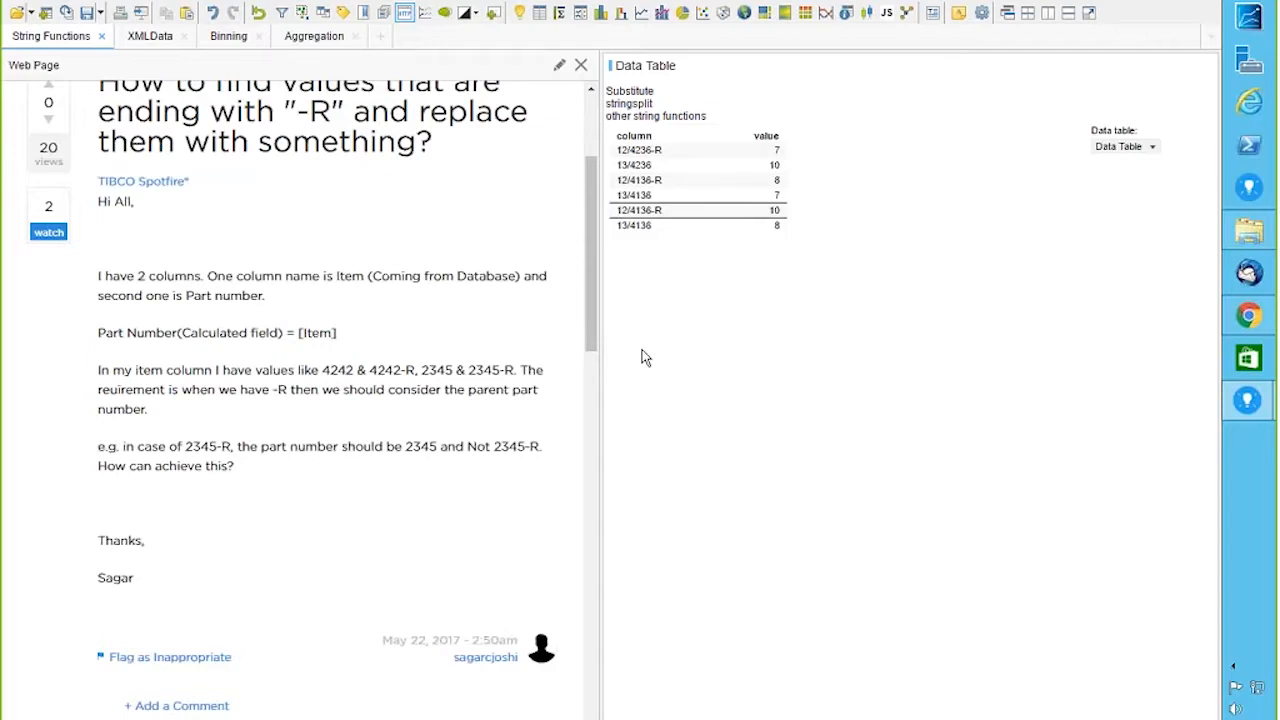
pyautogui.click(90, 3)
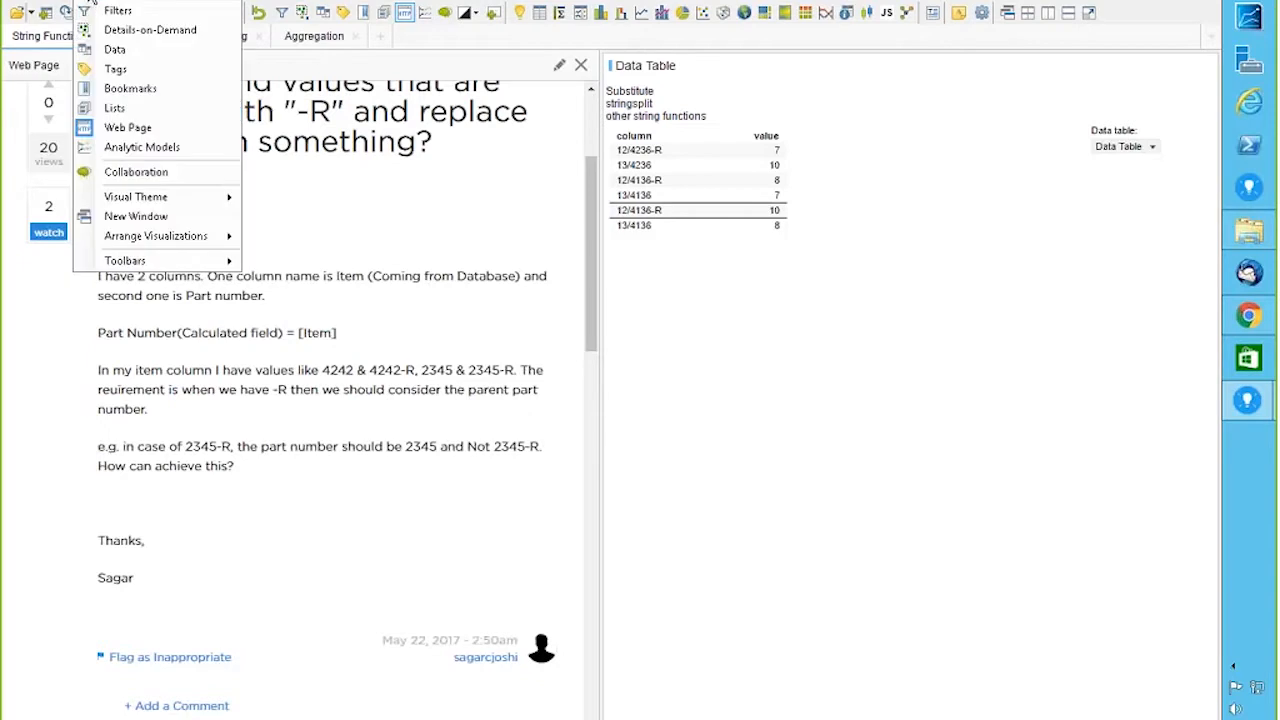
# Step: Show the Data panel for Data Table and expand the details of the string column 'column'
pyautogui.click(113, 50)
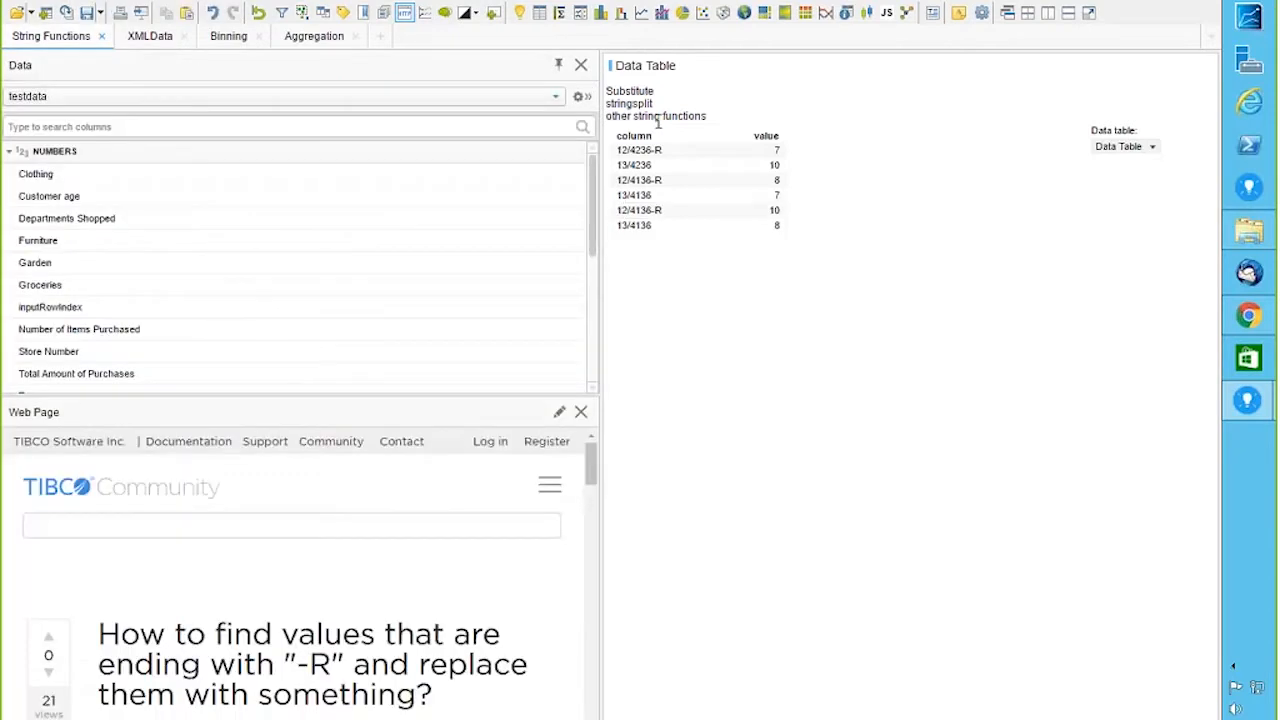
pyautogui.click(556, 96)
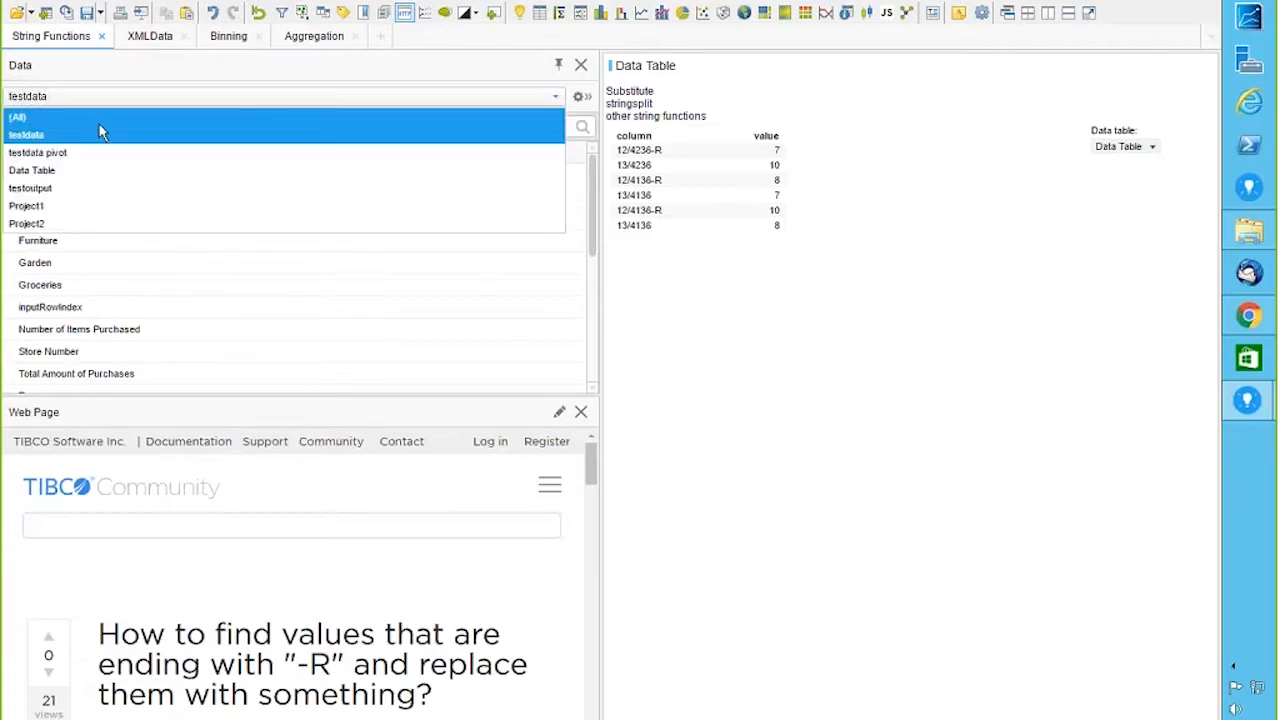
pyautogui.click(64, 168)
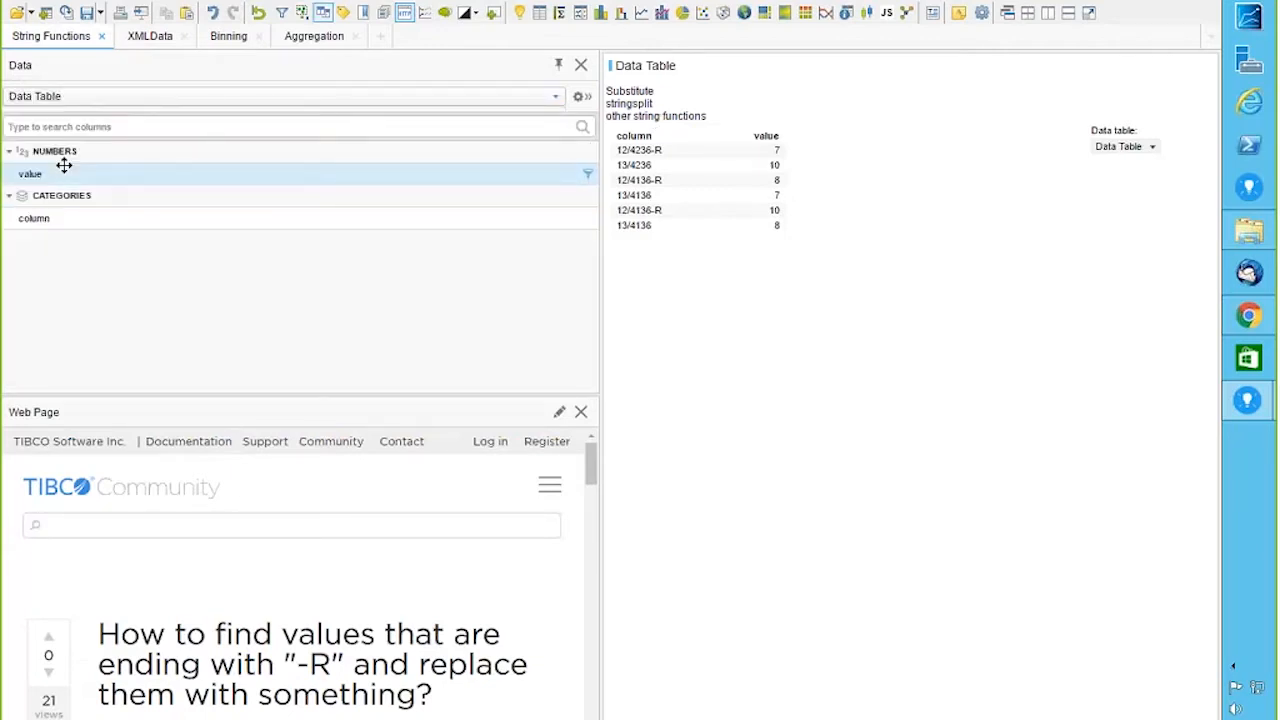
pyautogui.click(73, 222)
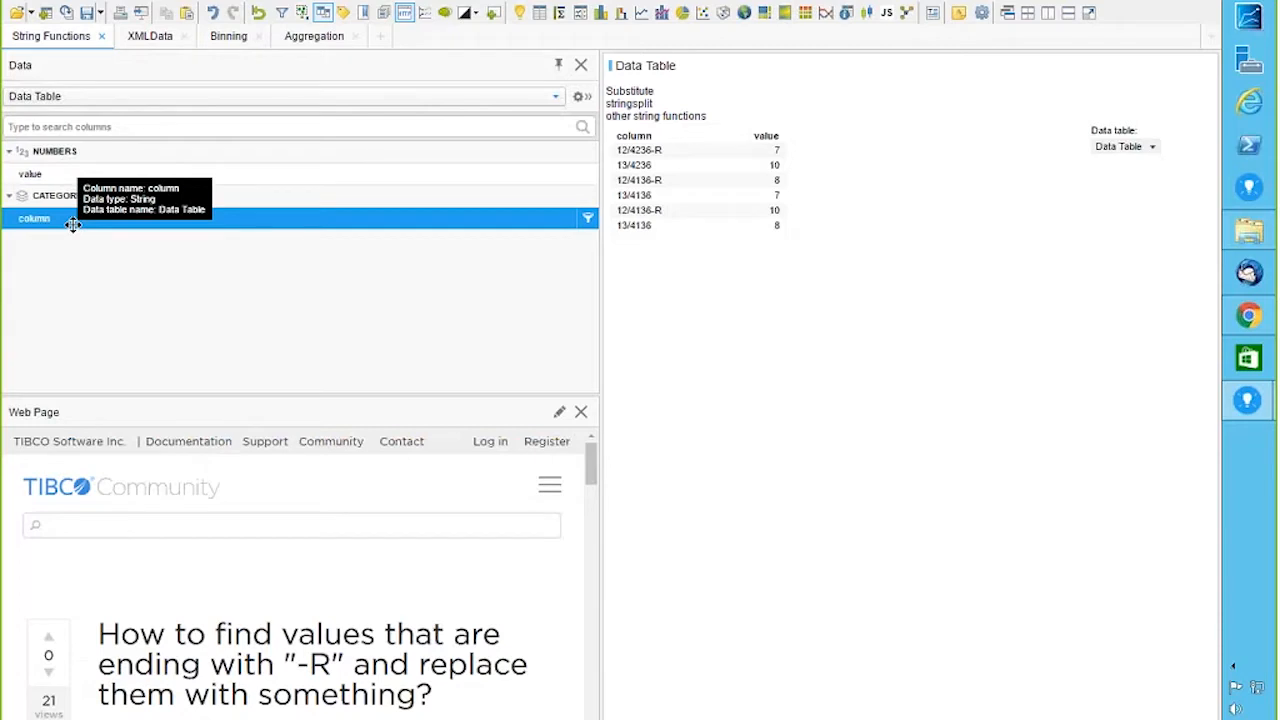
pyautogui.click(580, 98)
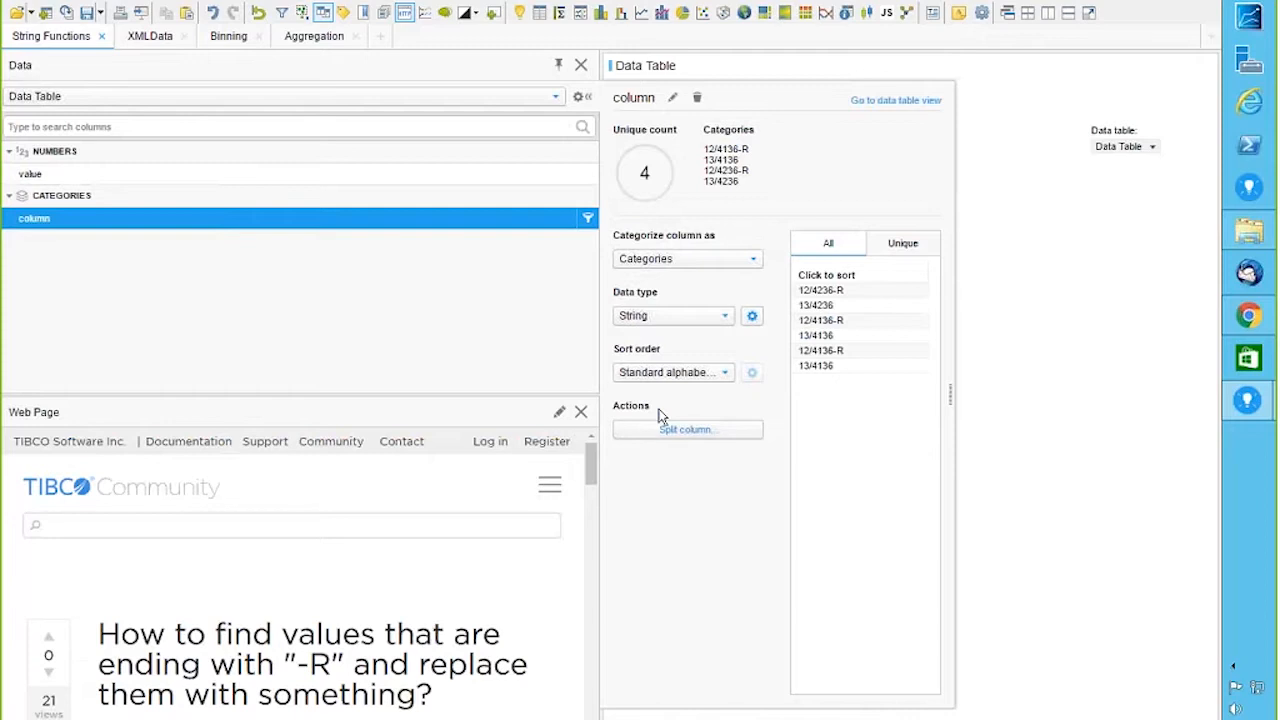
# Step: Split 'column' on '/' into column (Split 1) and column (Split 2), then start splitting column (Split 2)
pyautogui.click(684, 434)
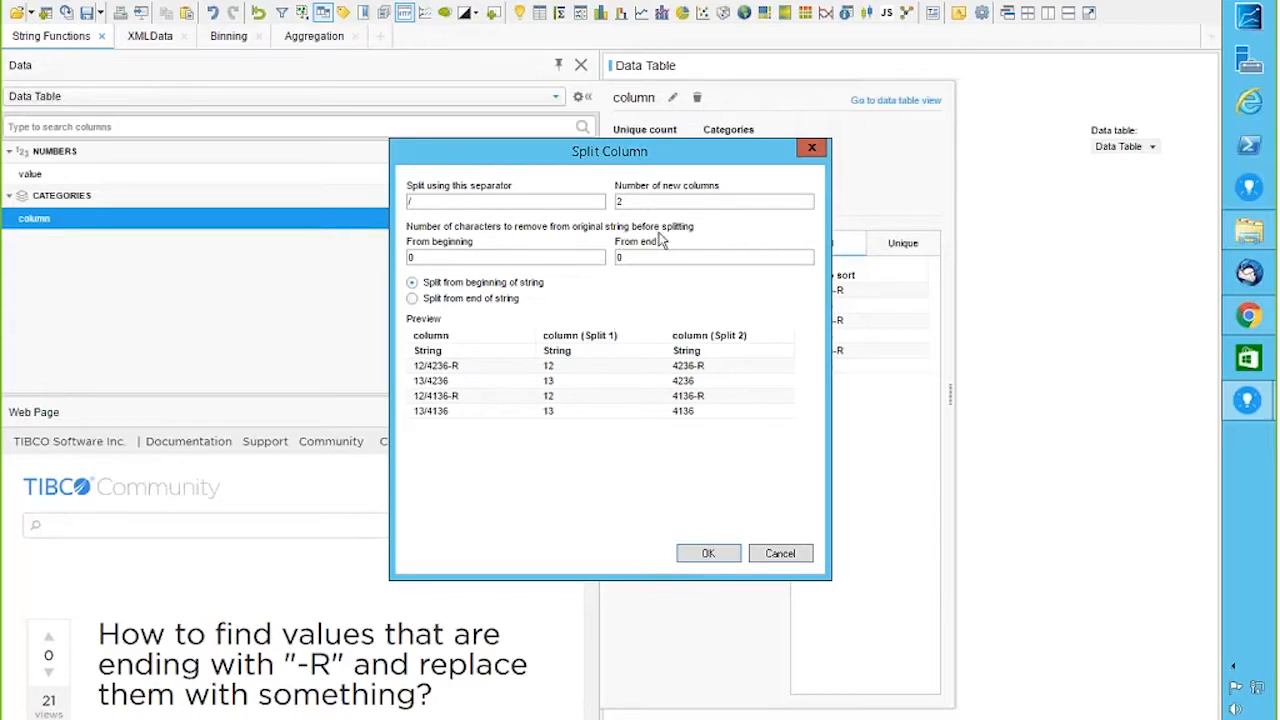
pyautogui.click(714, 556)
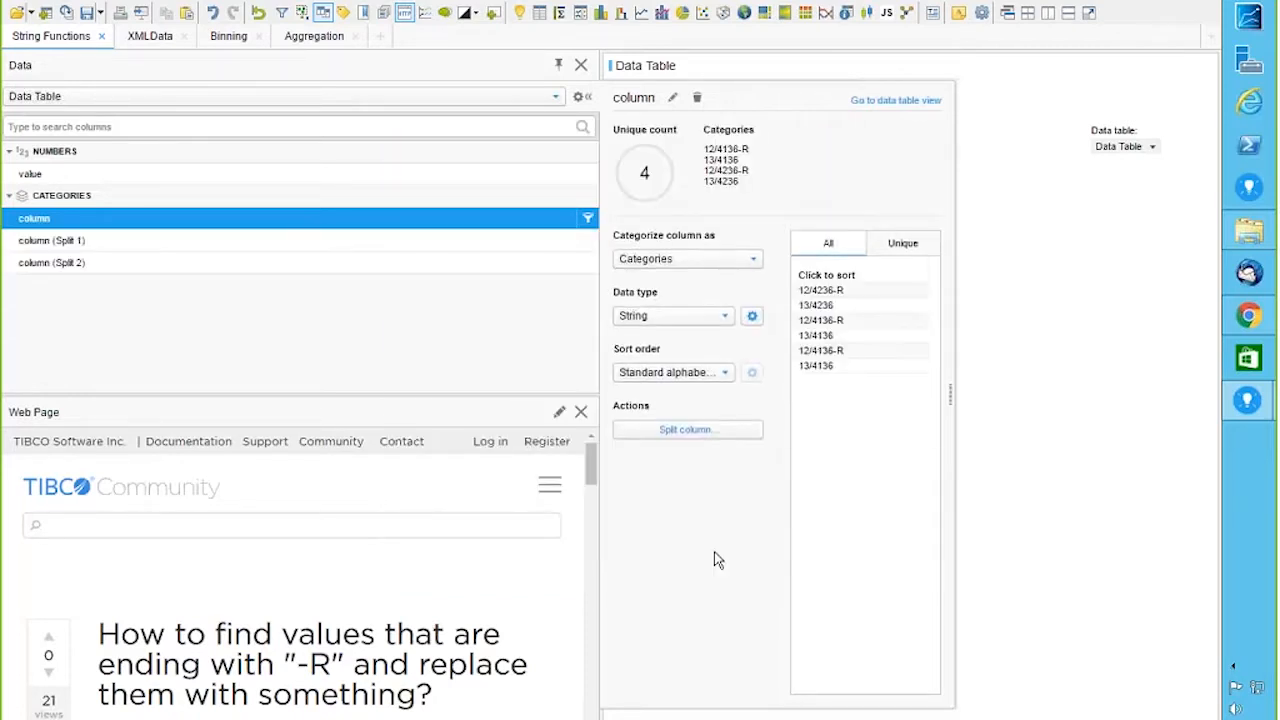
pyautogui.click(258, 245)
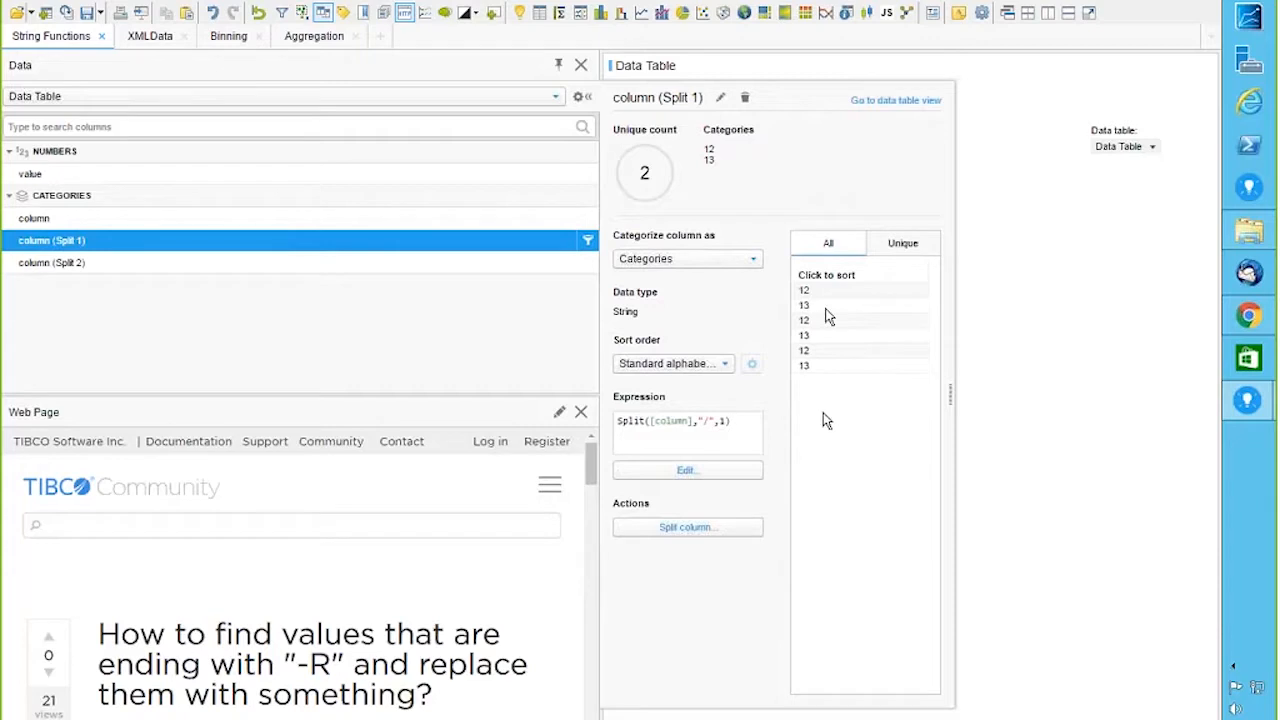
pyautogui.click(298, 261)
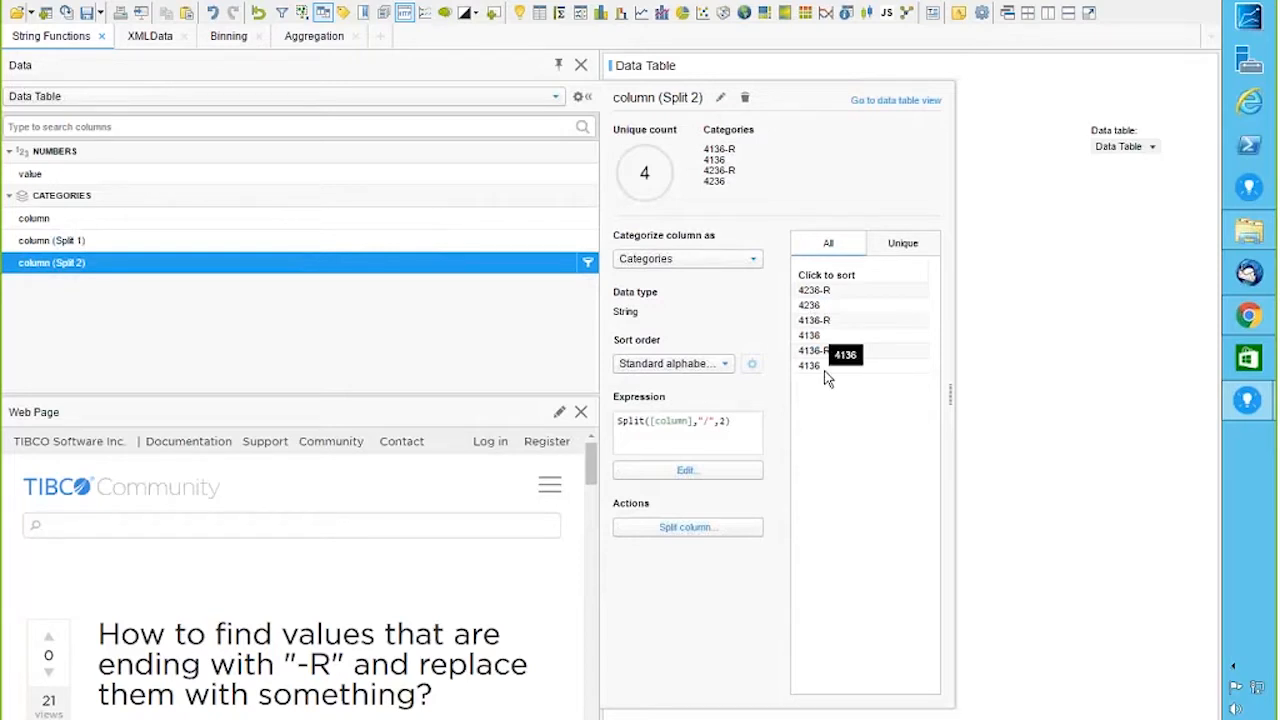
pyautogui.click(680, 530)
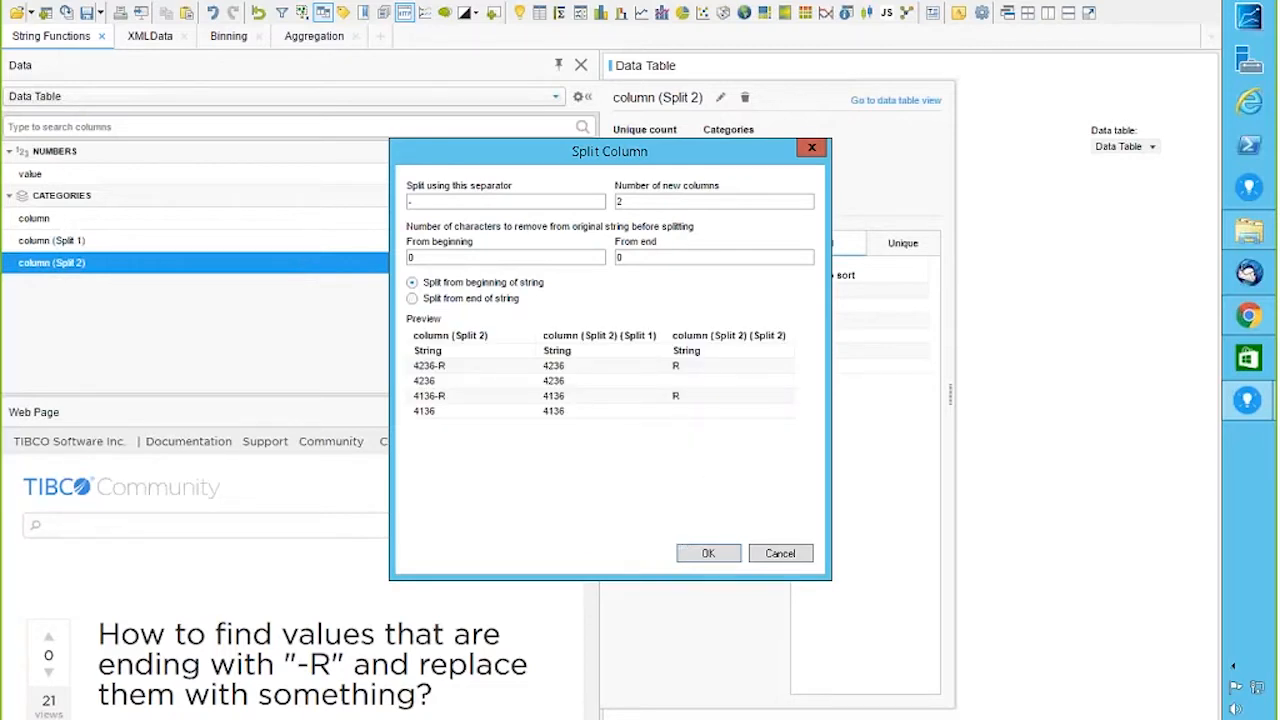
# Step: Split column (Split 2) into 1 new column, giving column (Split 2) (Split 1) with 4236 and 4136
pyautogui.press('BackSpace')
pyautogui.write('1')
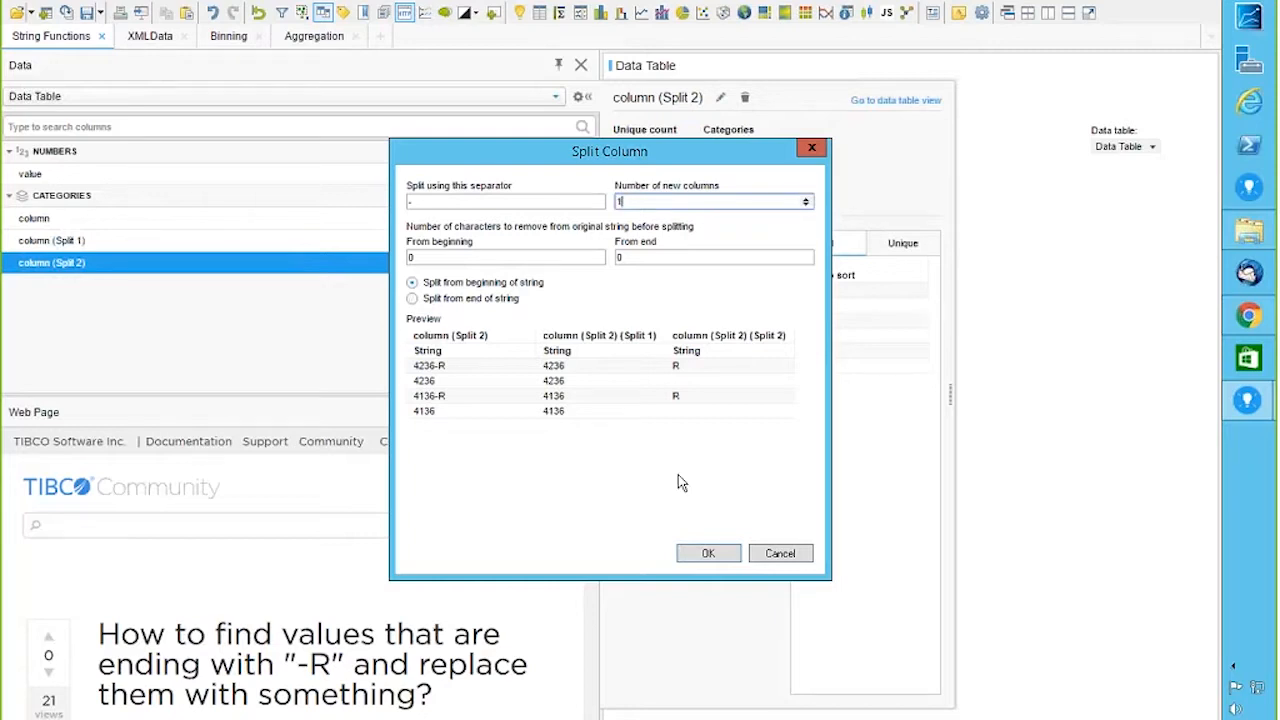
pyautogui.click(718, 557)
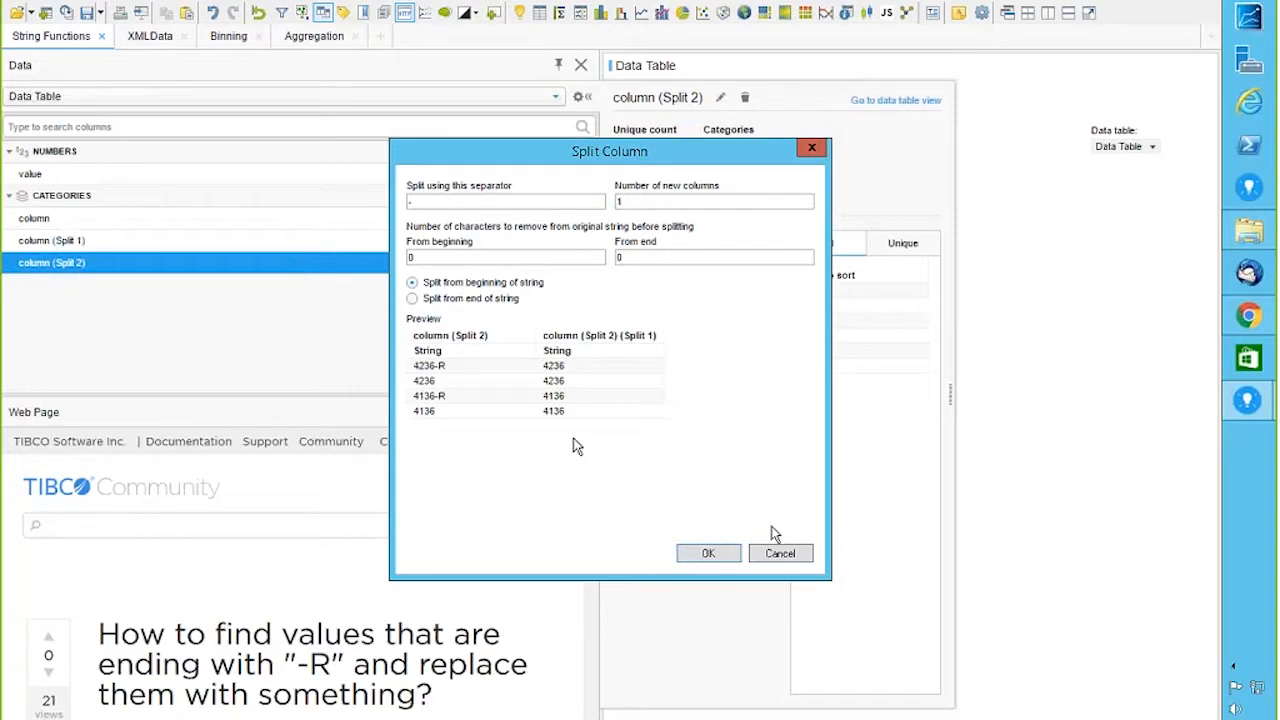
pyautogui.click(709, 555)
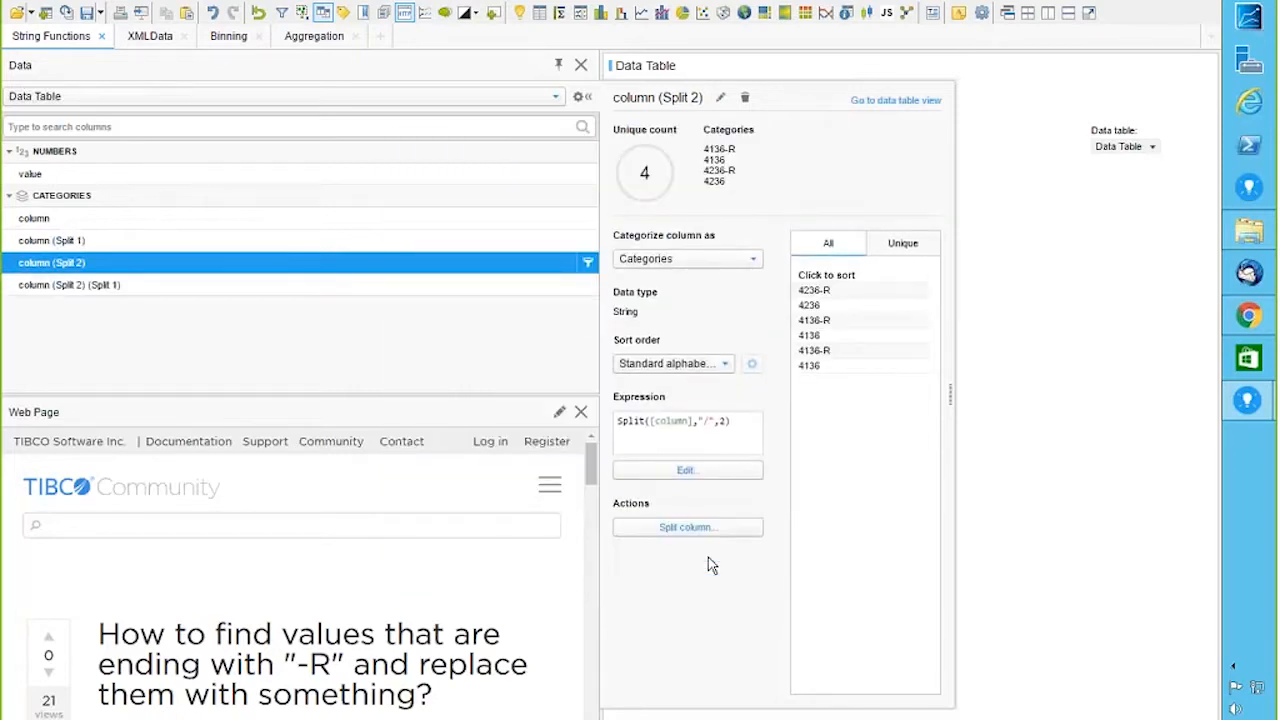
pyautogui.click(116, 289)
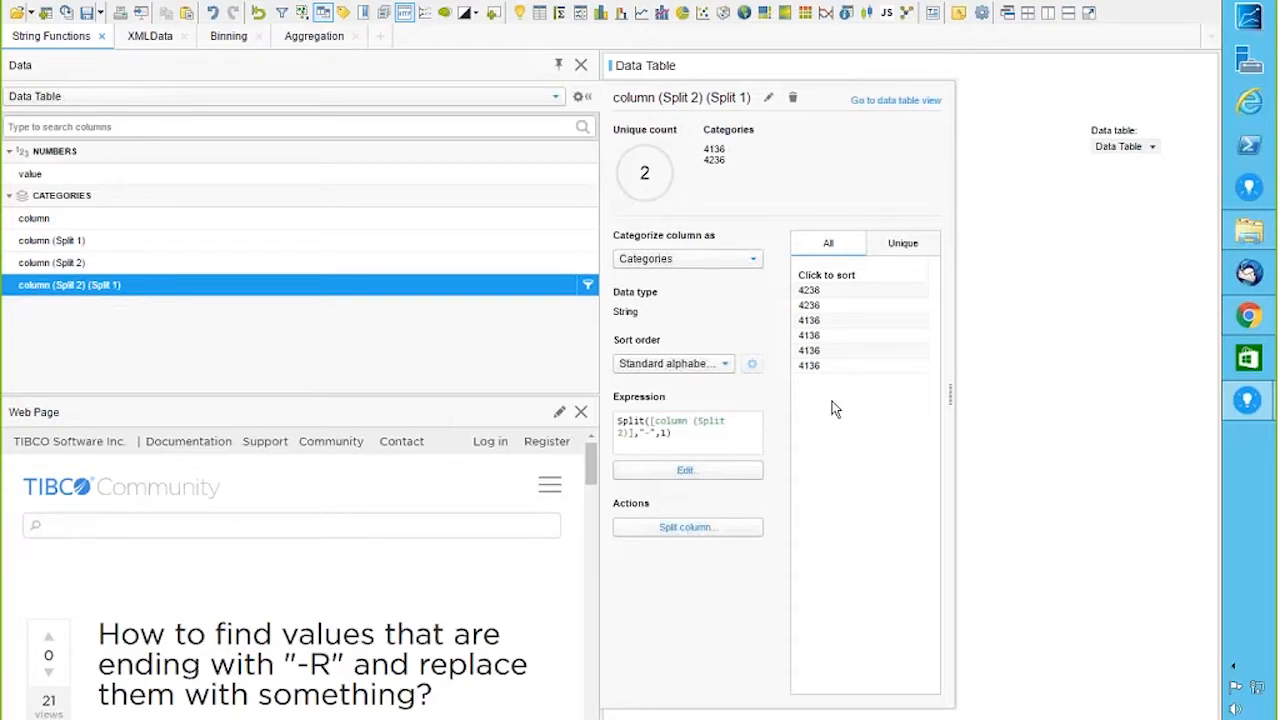
pyautogui.click(304, 268)
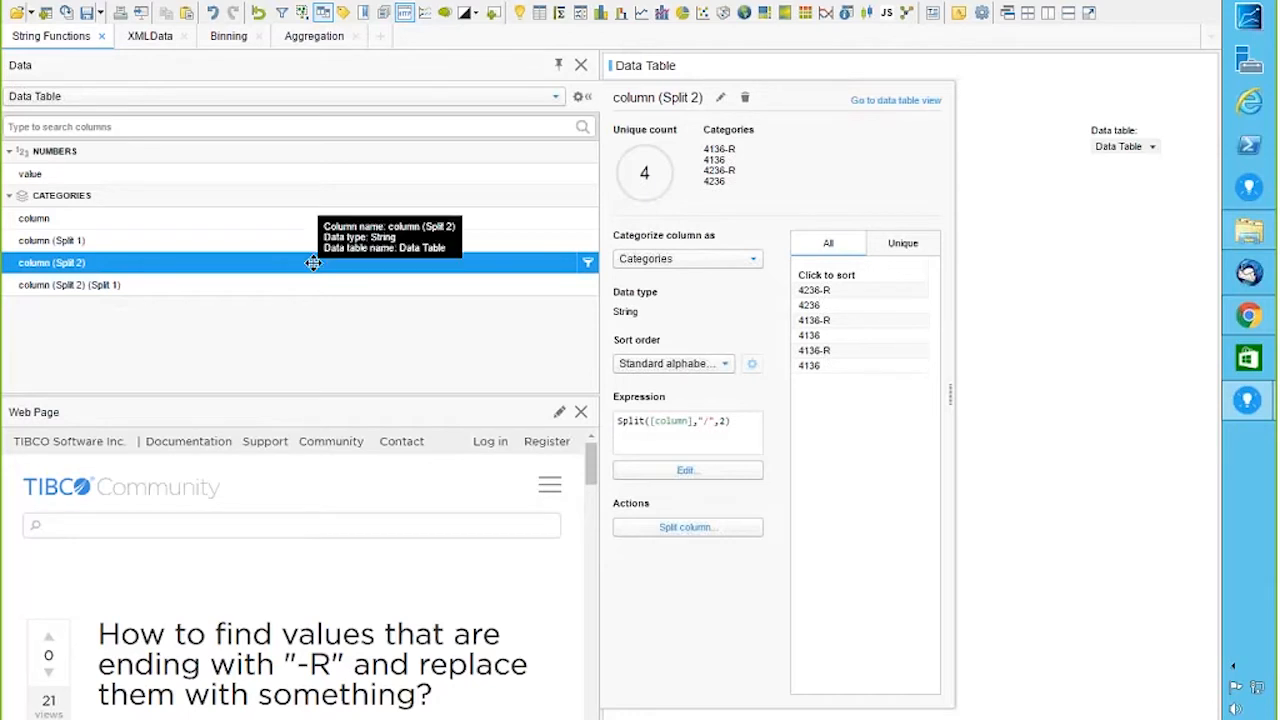
# Step: Rename column (Split 2) to test, then collapse its details and close the Data panel
pyautogui.rightClick(313, 263)
pyautogui.click(366, 275)
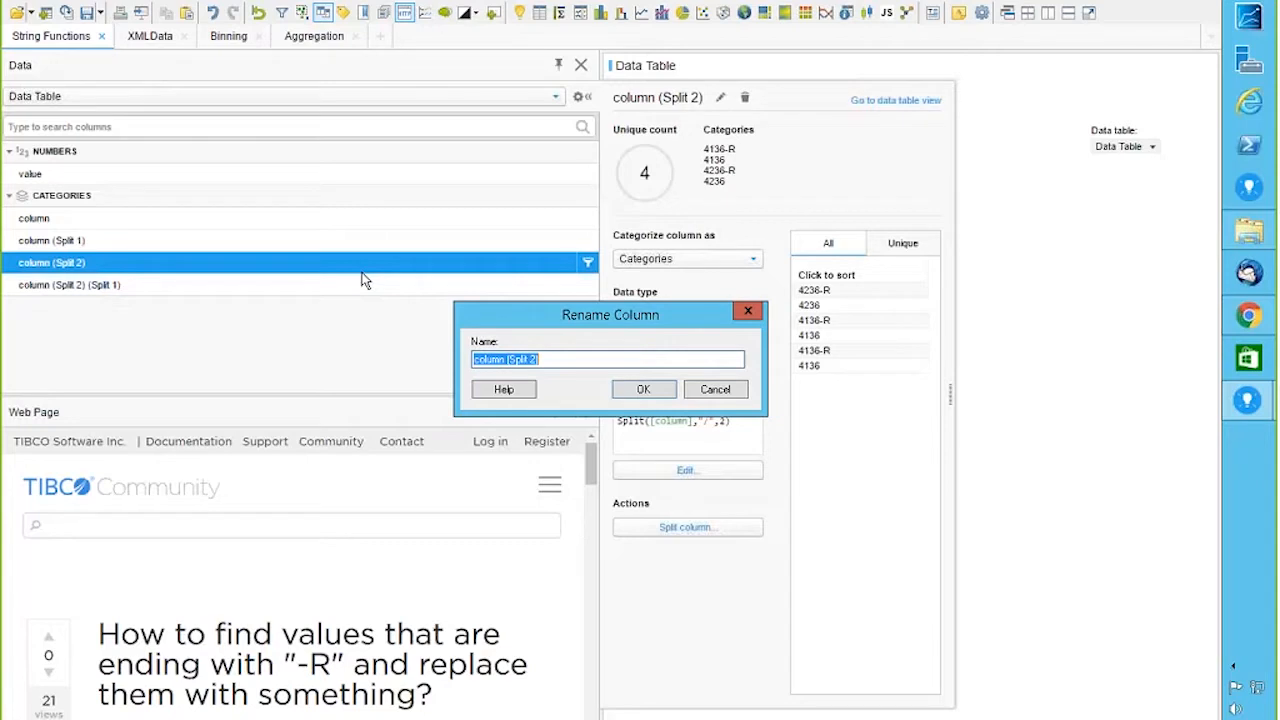
pyautogui.write('asd')
pyautogui.click(628, 390)
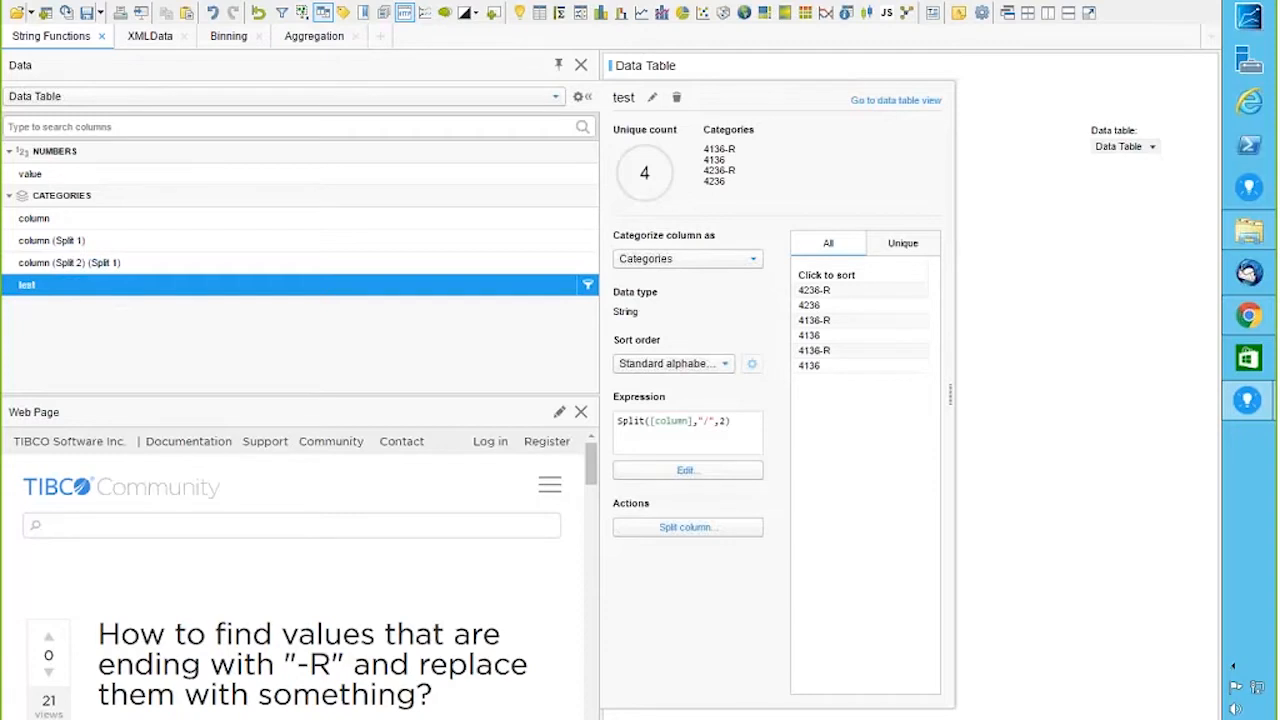
pyautogui.click(583, 97)
pyautogui.click(580, 65)
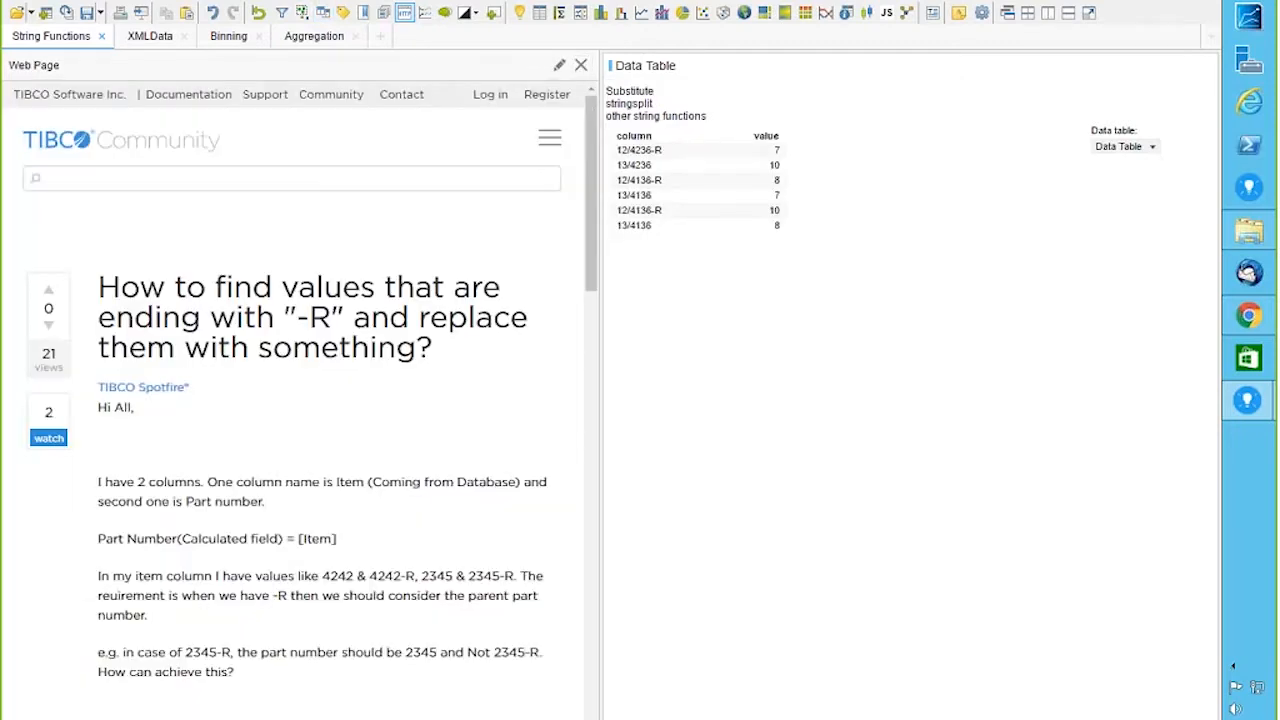
# Step: Add the test column to the table's shown columns and enable adding new columns automatically
pyautogui.click(1164, 68)
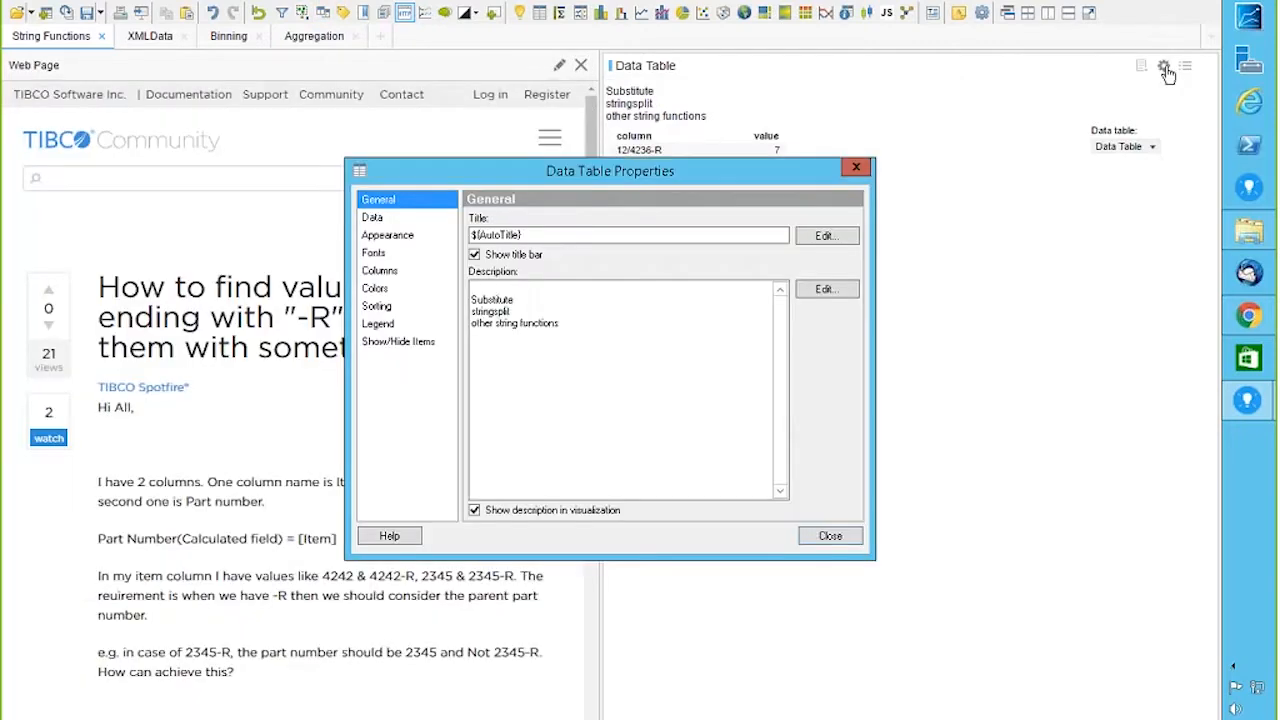
pyautogui.click(386, 273)
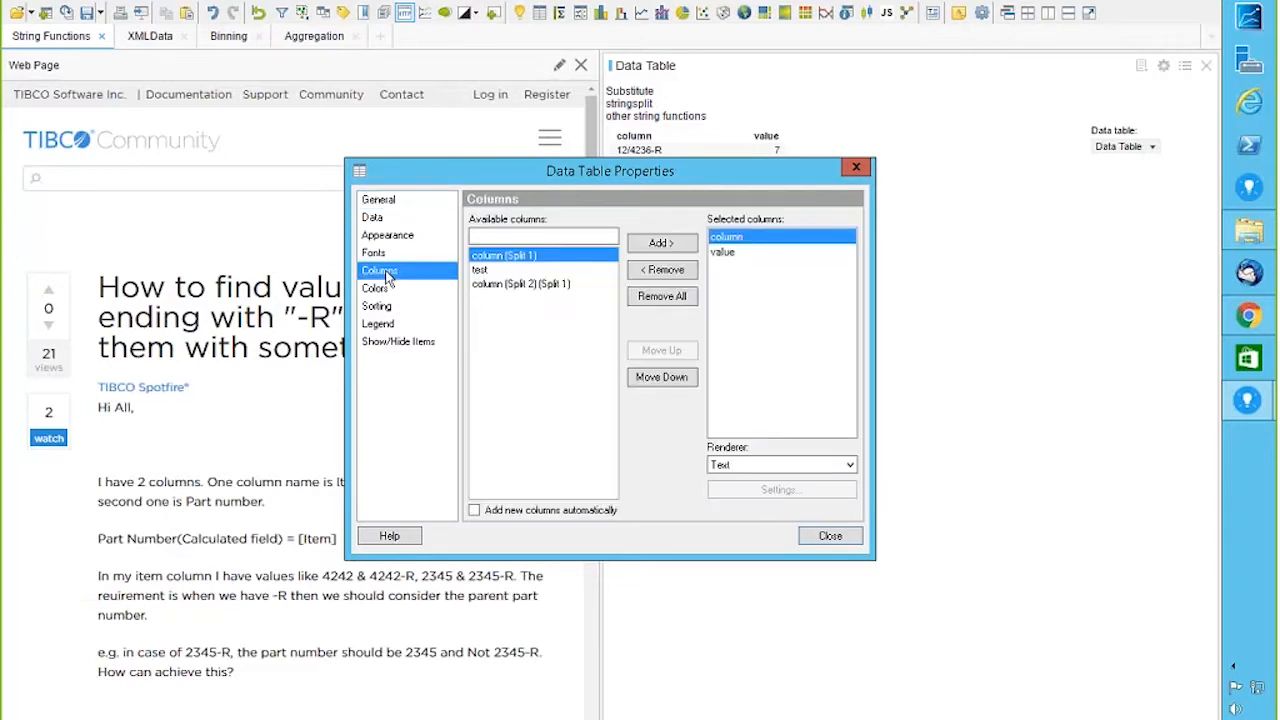
pyautogui.click(507, 272)
pyautogui.click(659, 243)
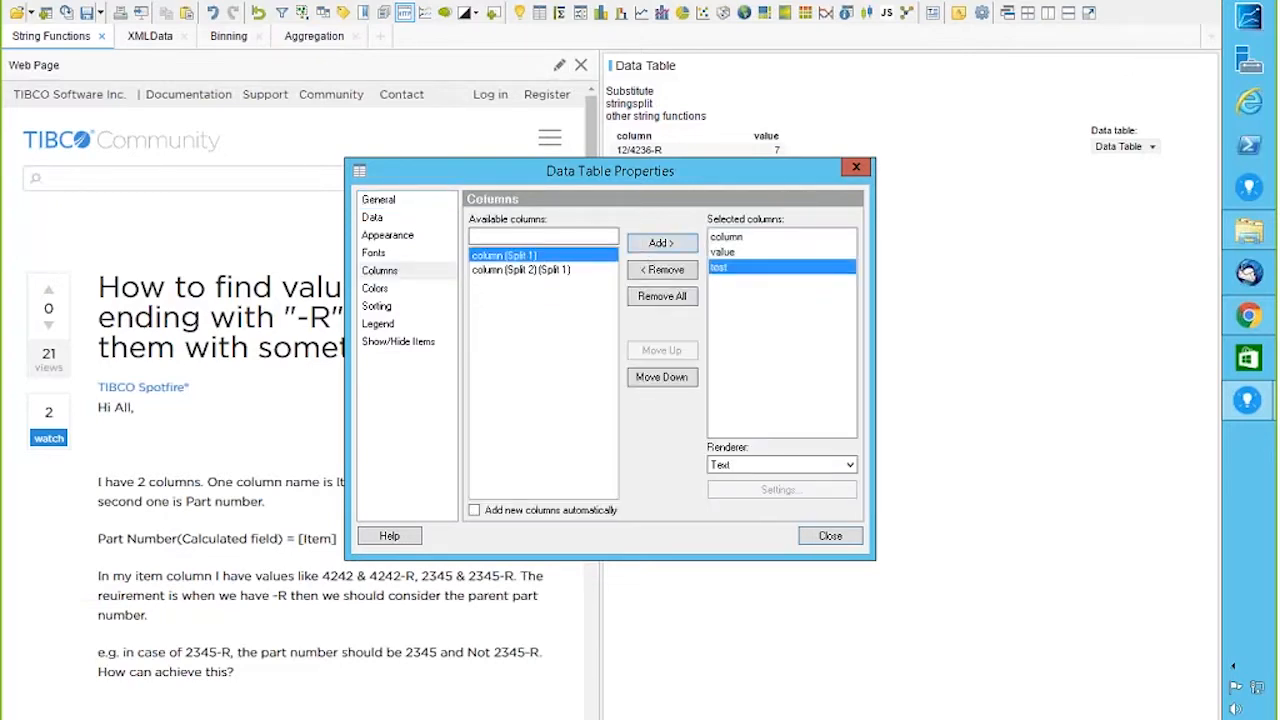
pyautogui.click(475, 511)
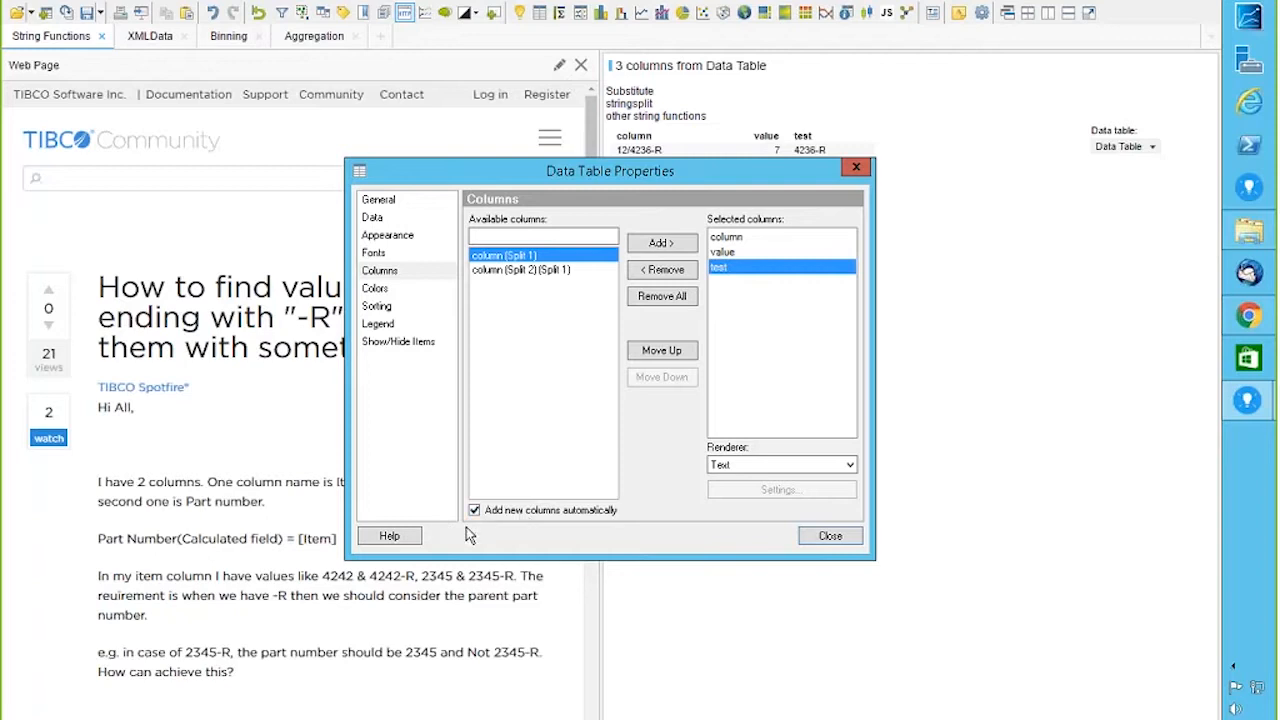
pyautogui.click(830, 535)
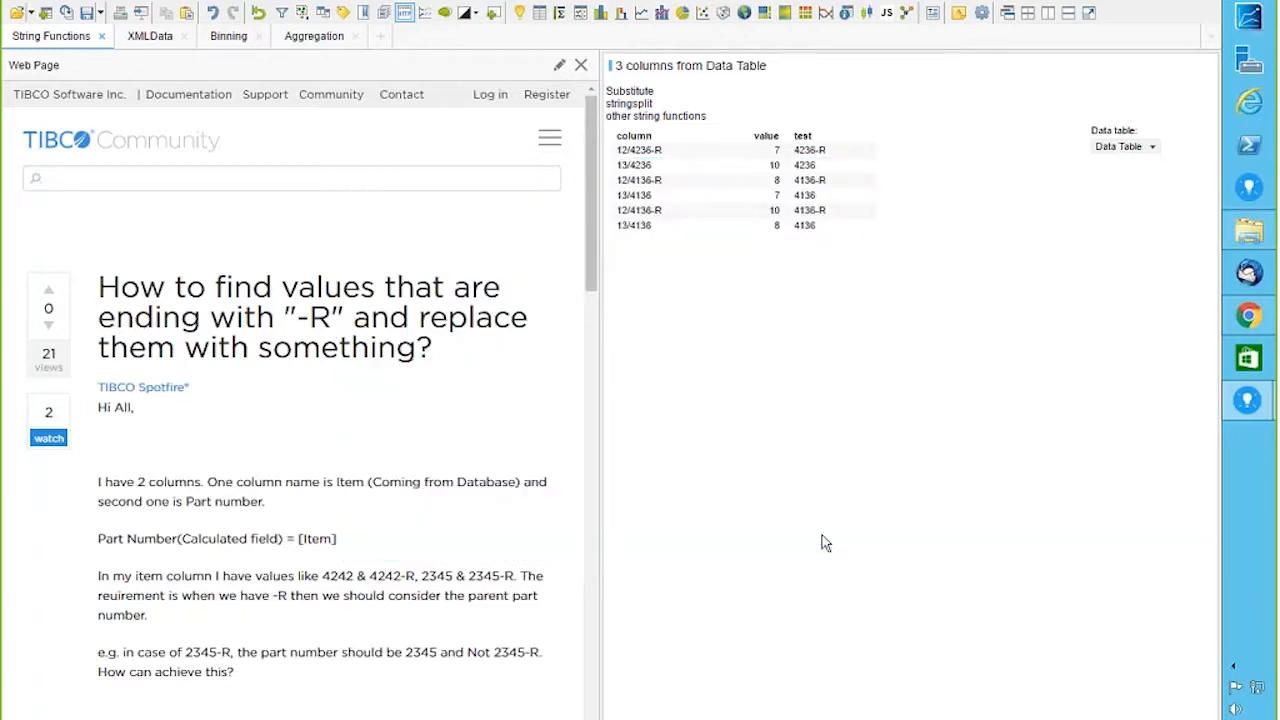
pyautogui.click(820, 210)
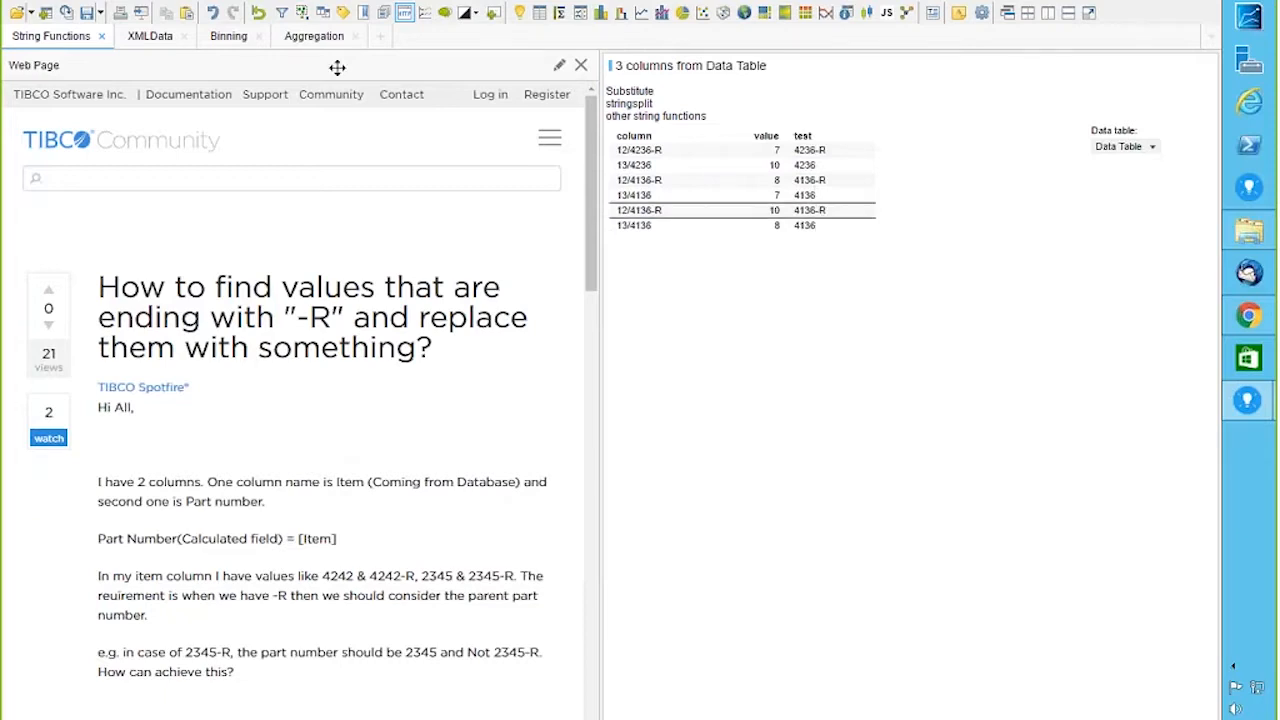
# Step: Start a new calculated column and insert the Substitute function from the Text functions
pyautogui.click(141, 8)
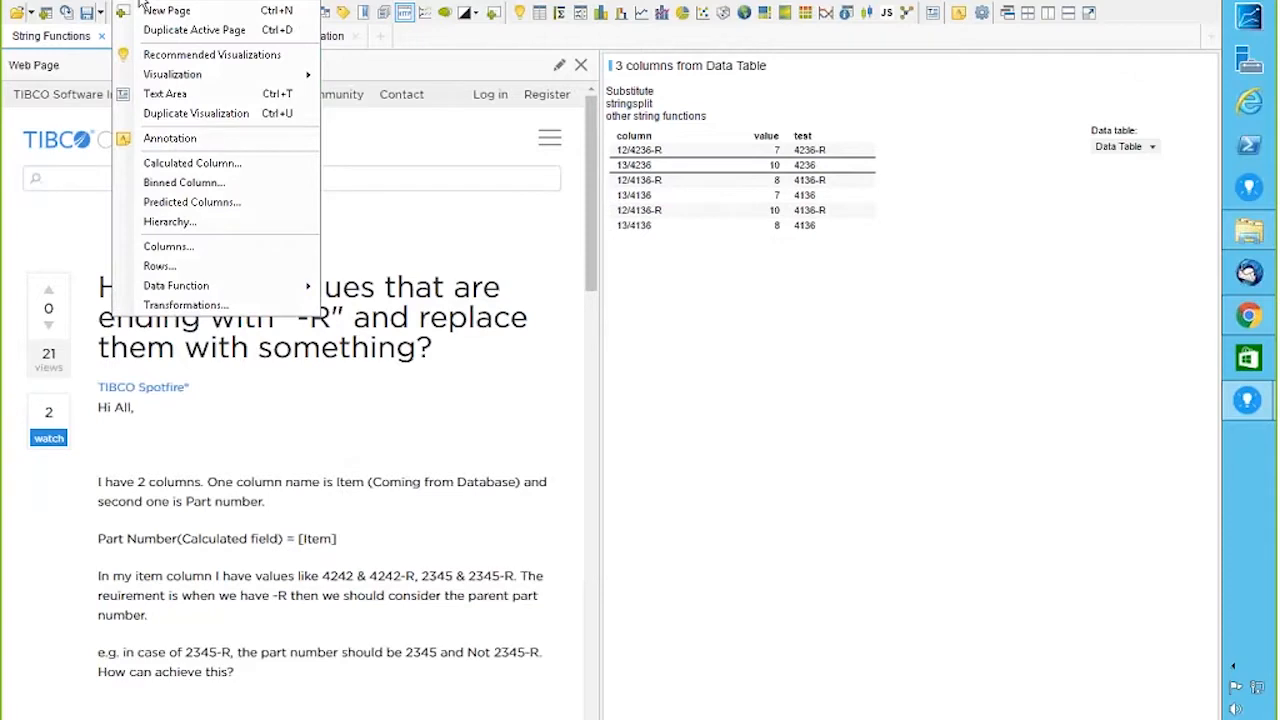
pyautogui.click(205, 165)
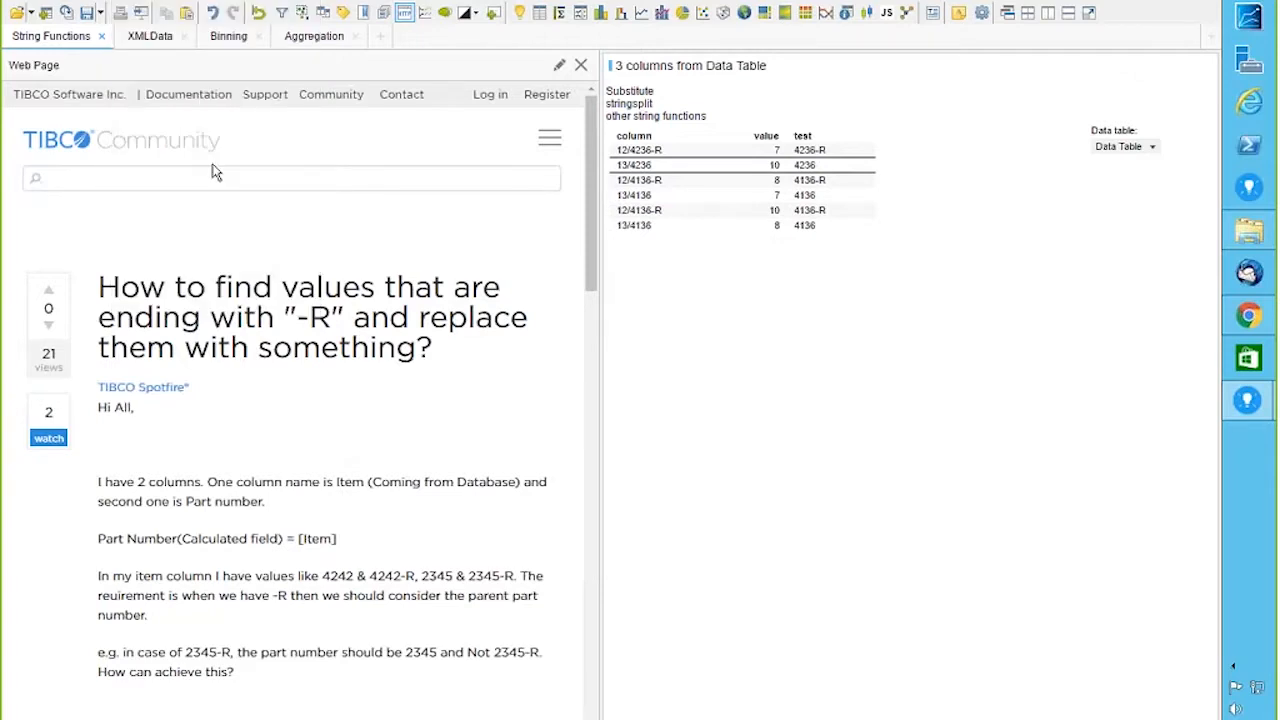
pyautogui.click(972, 150)
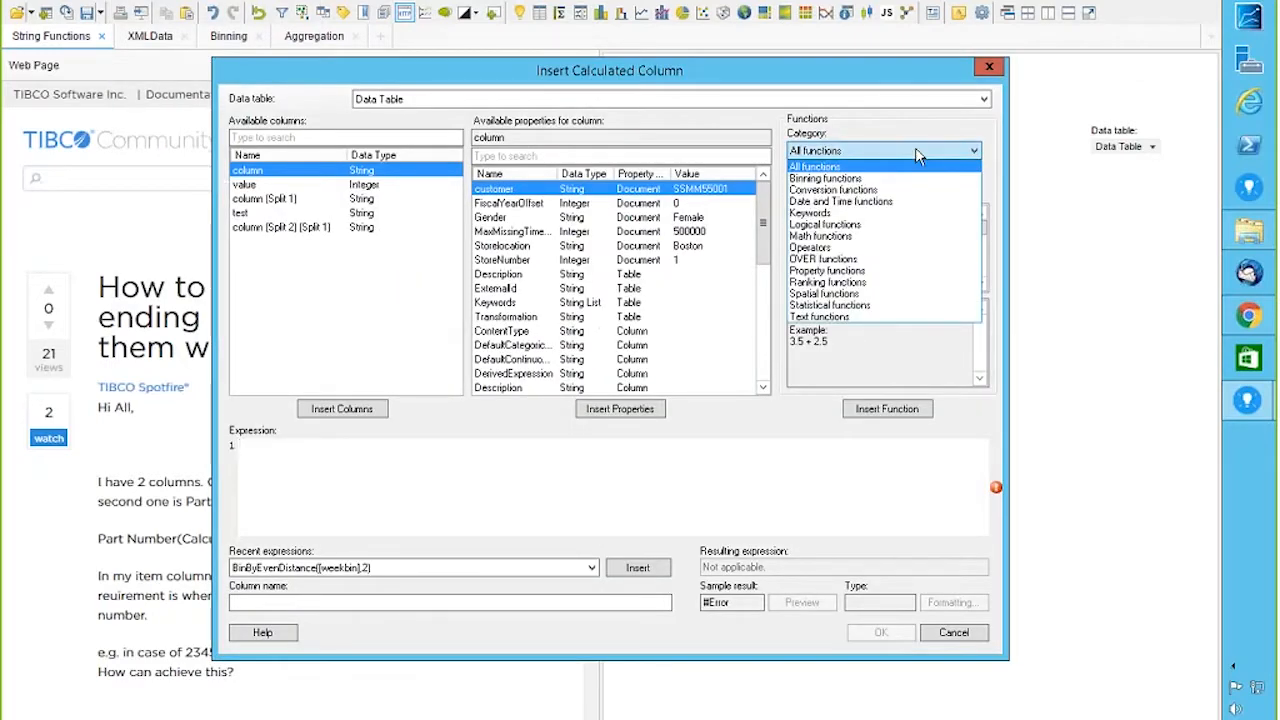
pyautogui.click(820, 316)
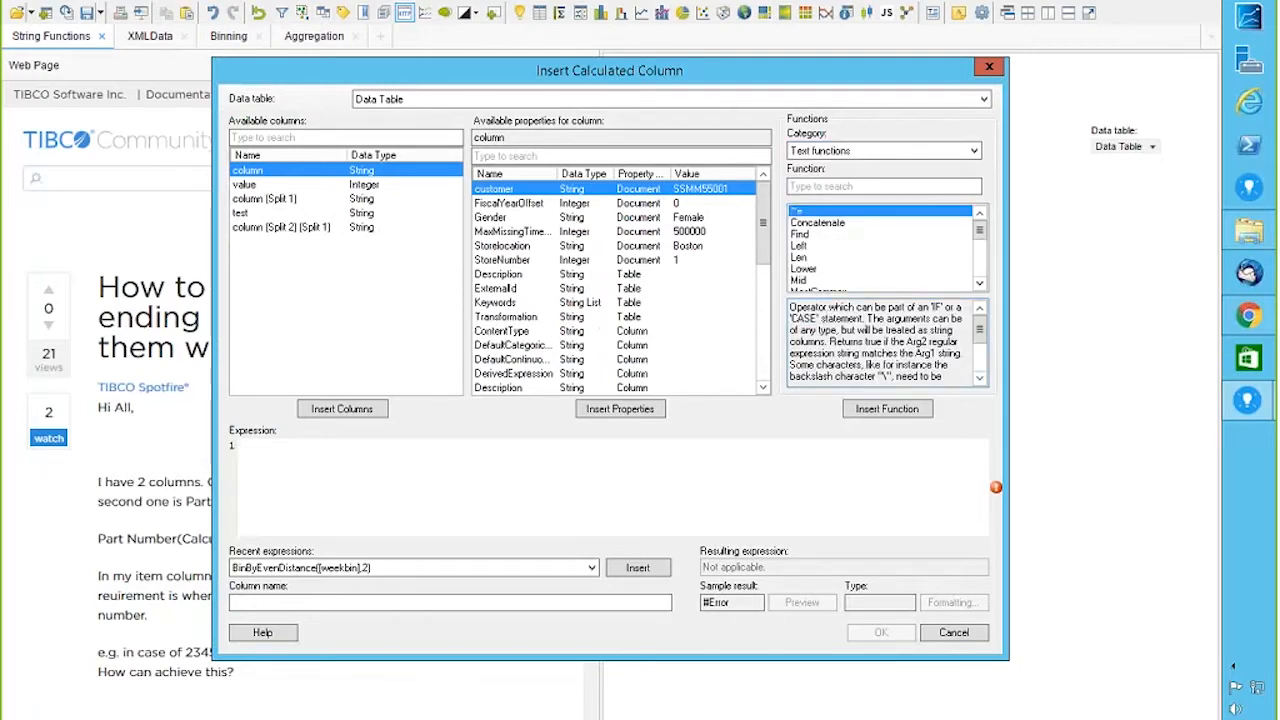
pyautogui.click(825, 187)
pyautogui.write('su')
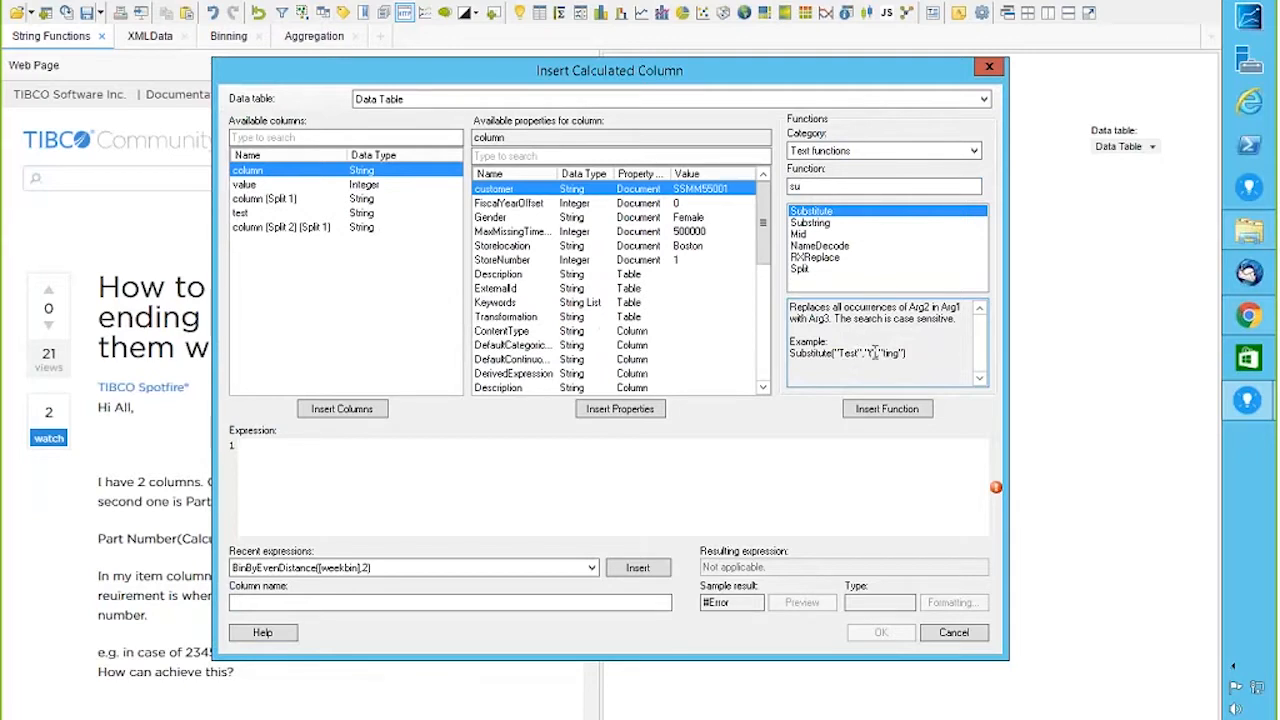
pyautogui.click(880, 410)
# Step: Complete the expression Substitute([test],"-R","") and create it as column test1
pyautogui.click(252, 205)
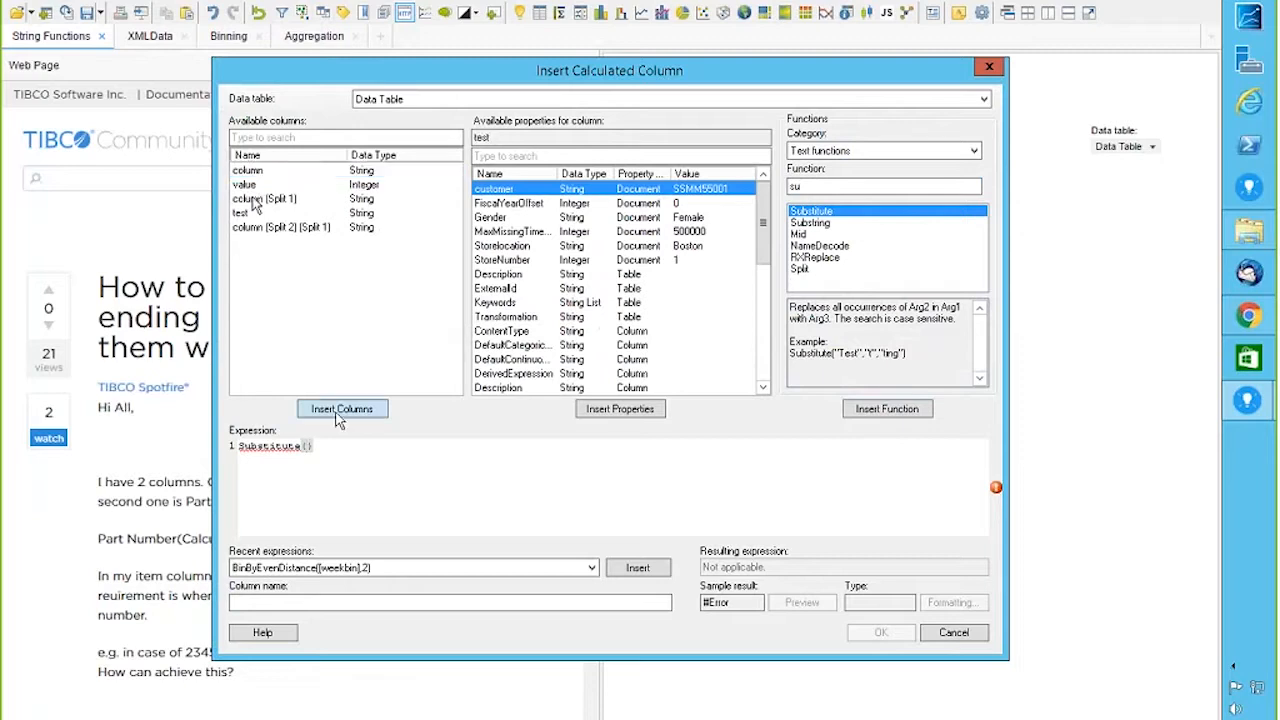
pyautogui.click(338, 418)
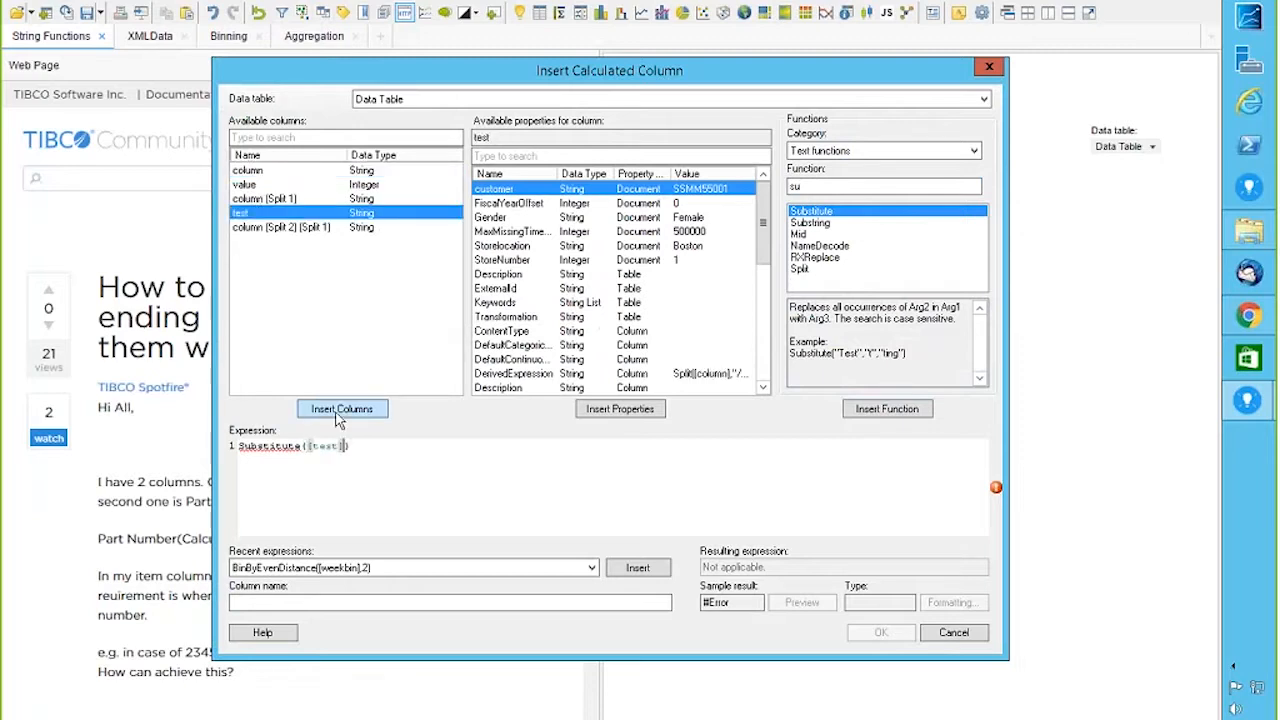
pyautogui.write(',"-P","')
pyautogui.write('"-"')
pyautogui.write('",""')
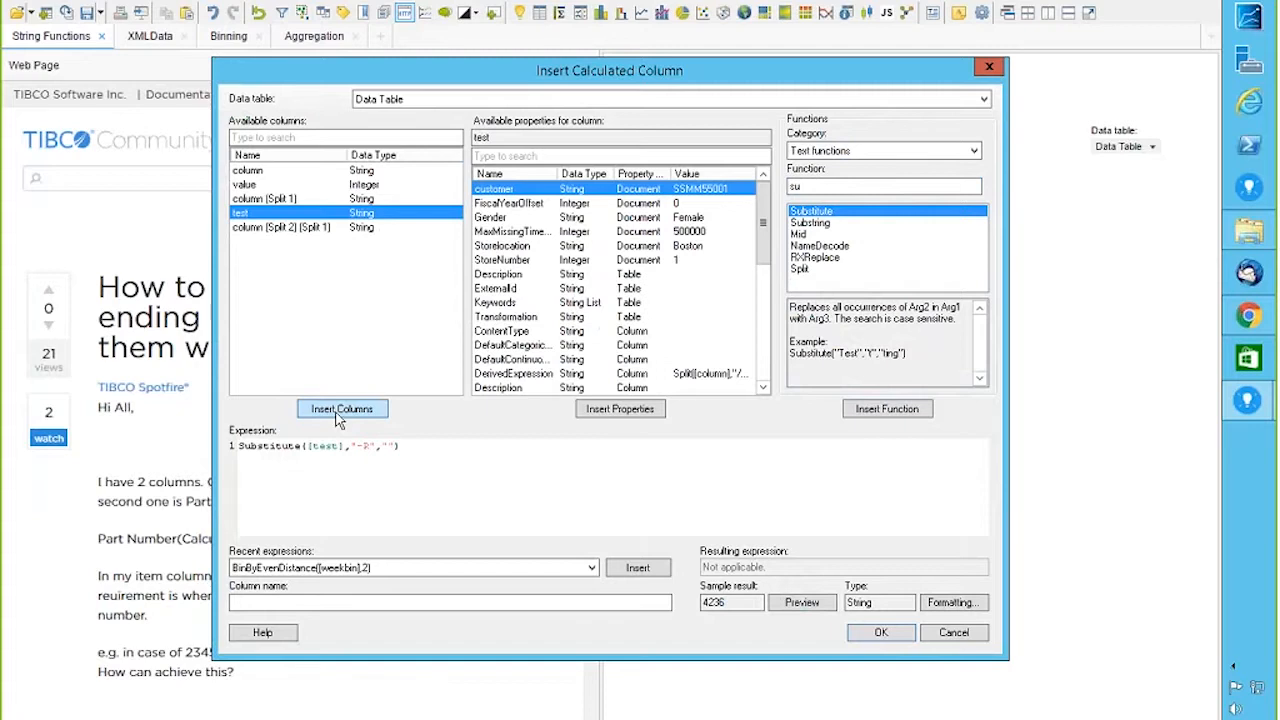
pyautogui.click(253, 601)
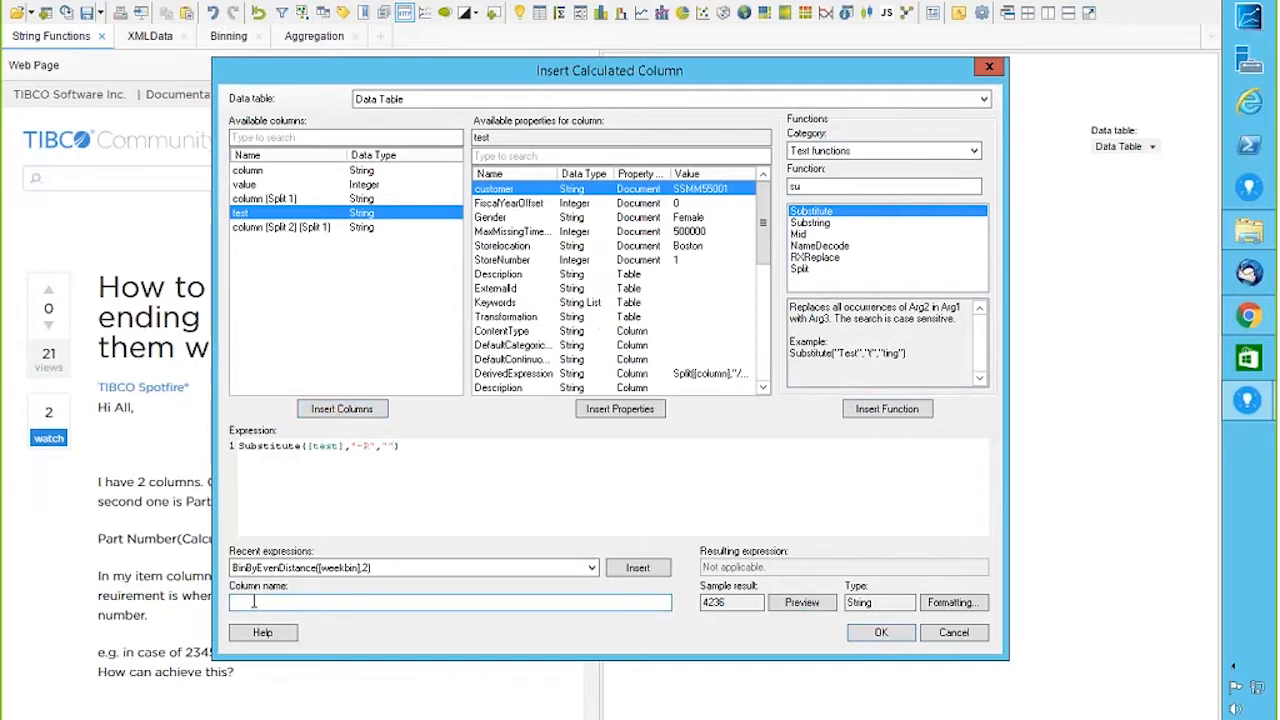
pyautogui.write('test1')
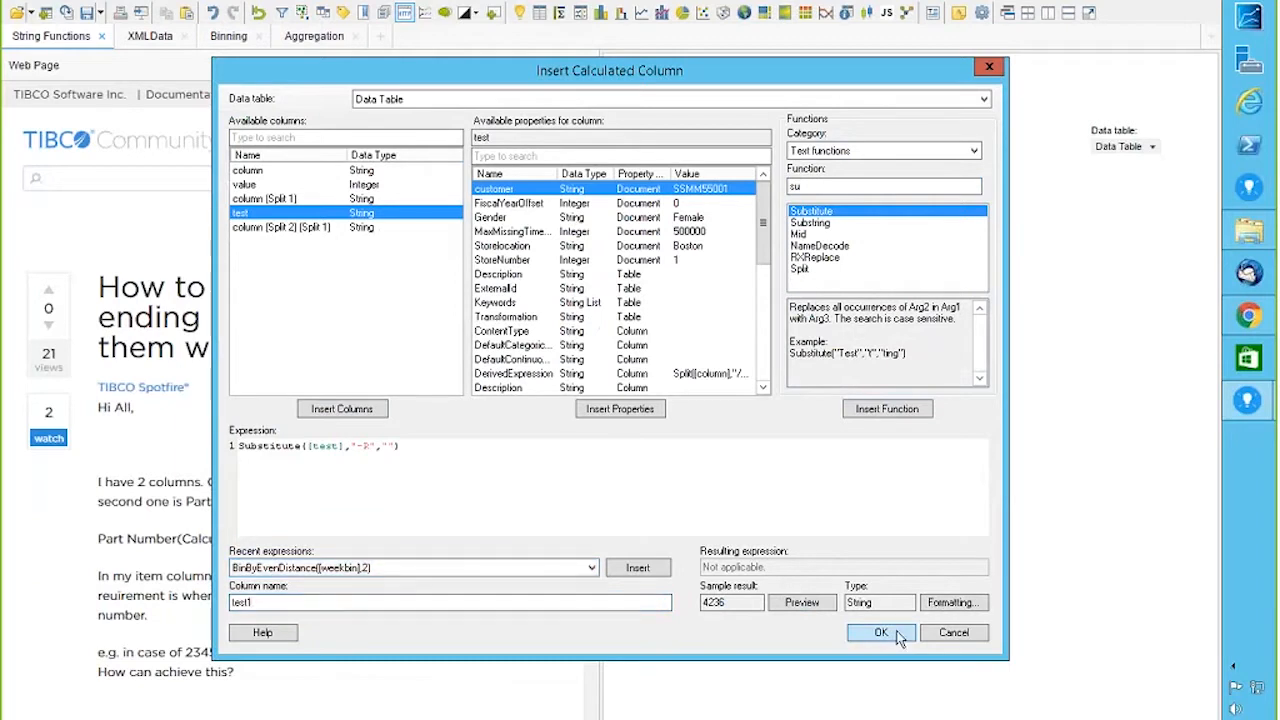
pyautogui.click(880, 632)
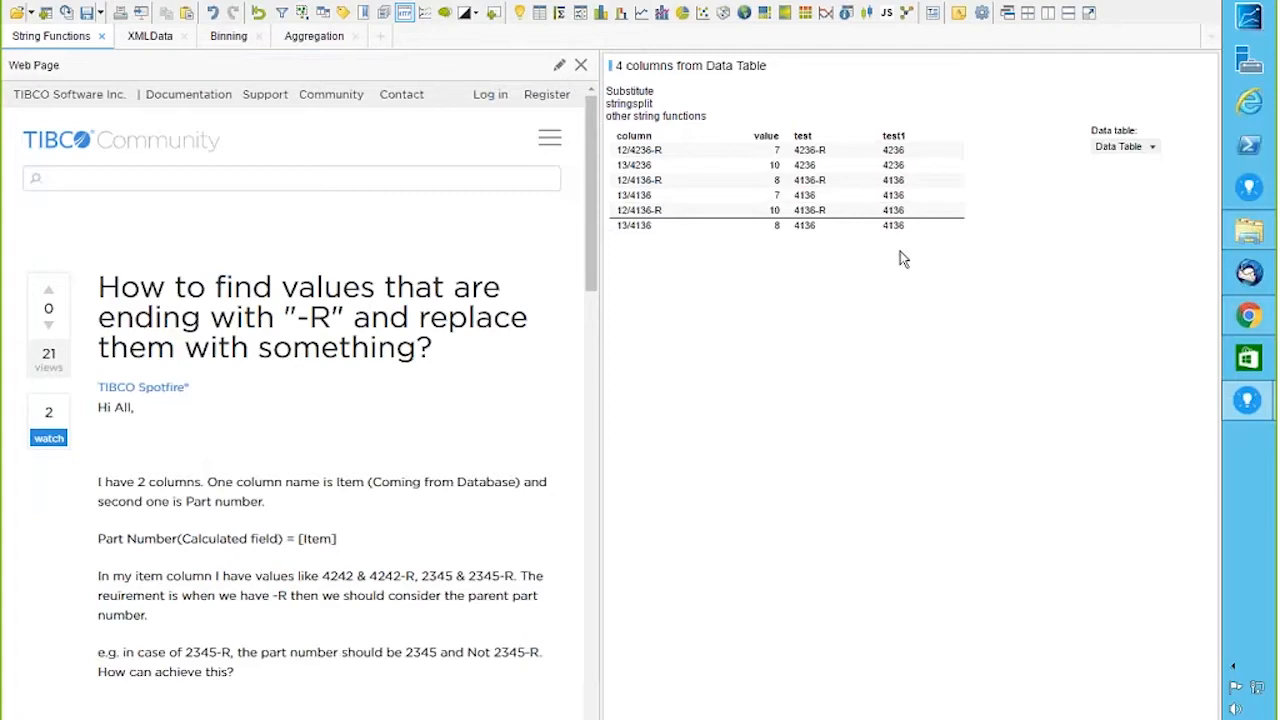
pyautogui.click(130, 2)
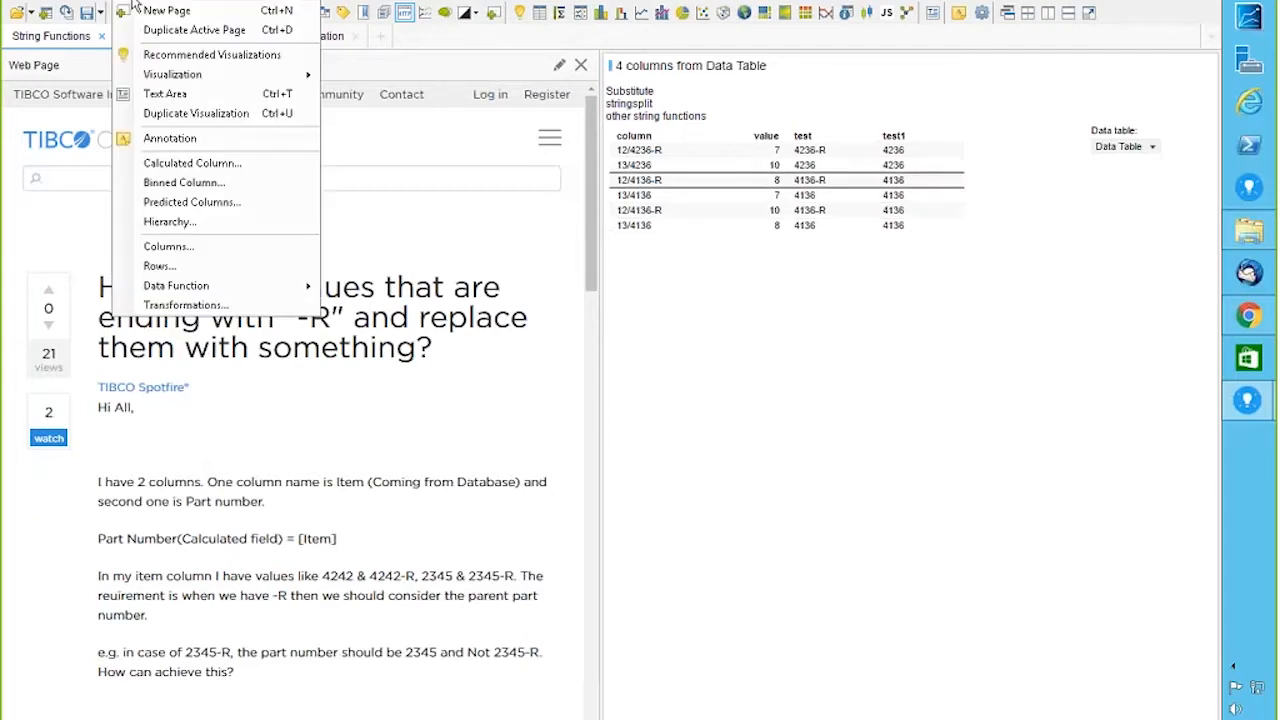
pyautogui.click(228, 169)
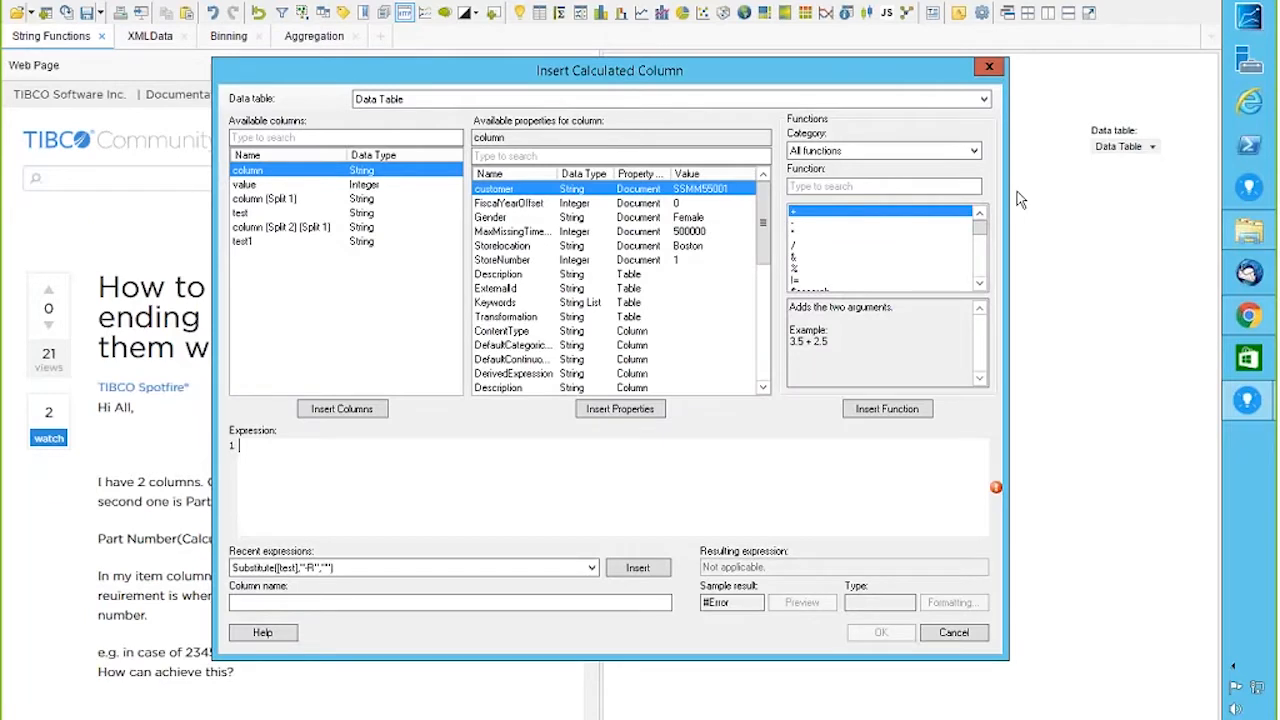
pyautogui.click(975, 152)
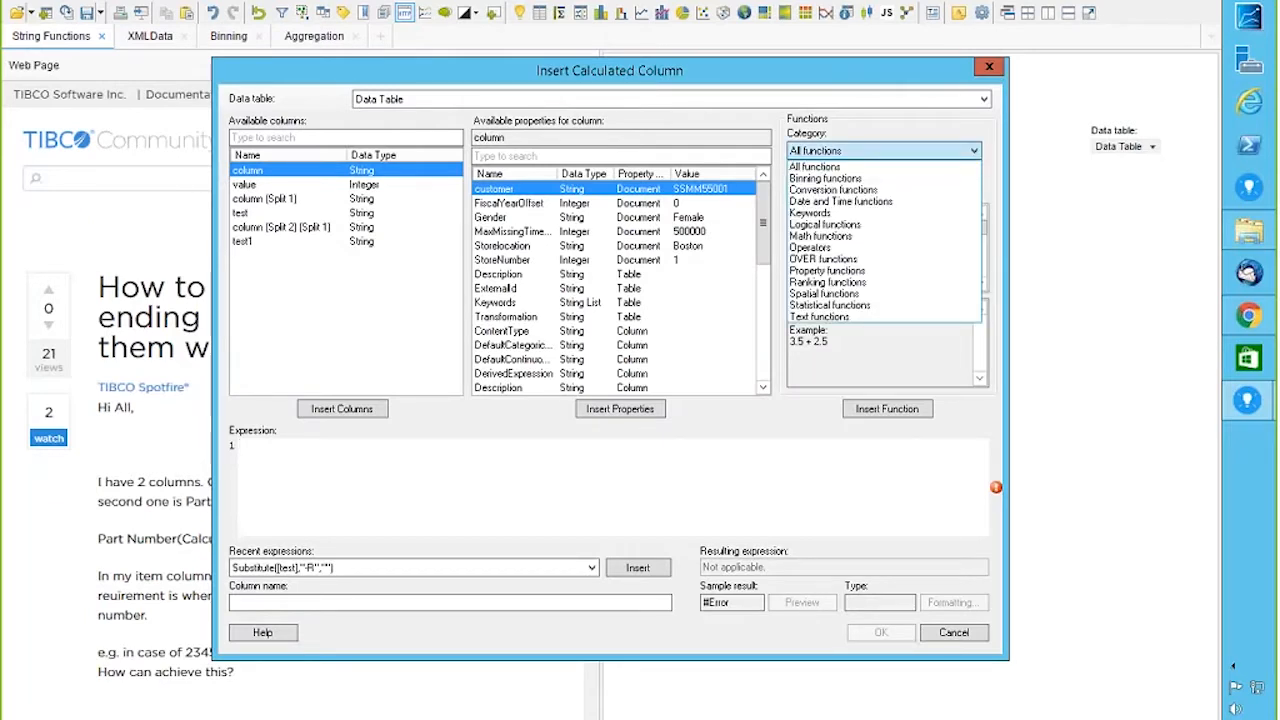
pyautogui.click(826, 317)
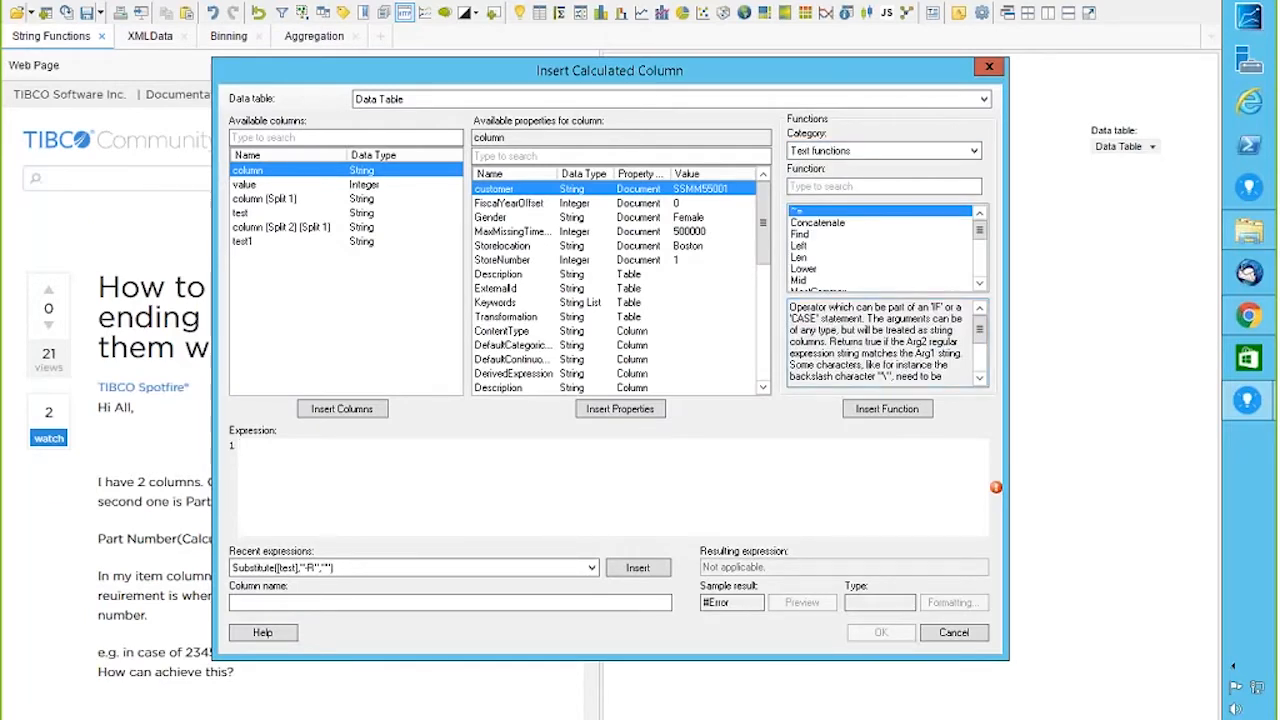
pyautogui.click(979, 285)
pyautogui.click(979, 285)
pyautogui.click(979, 285)
pyautogui.click(979, 285)
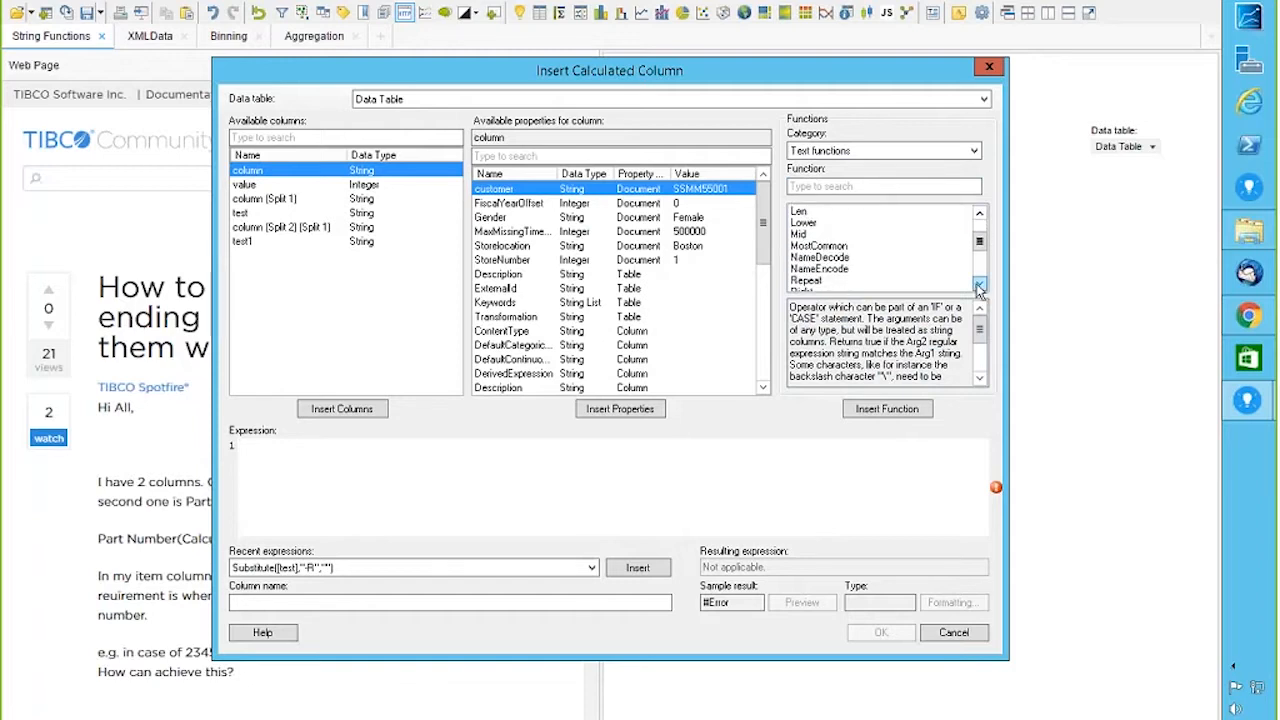
pyautogui.scroll(-3, 979, 287)
pyautogui.click(813, 232)
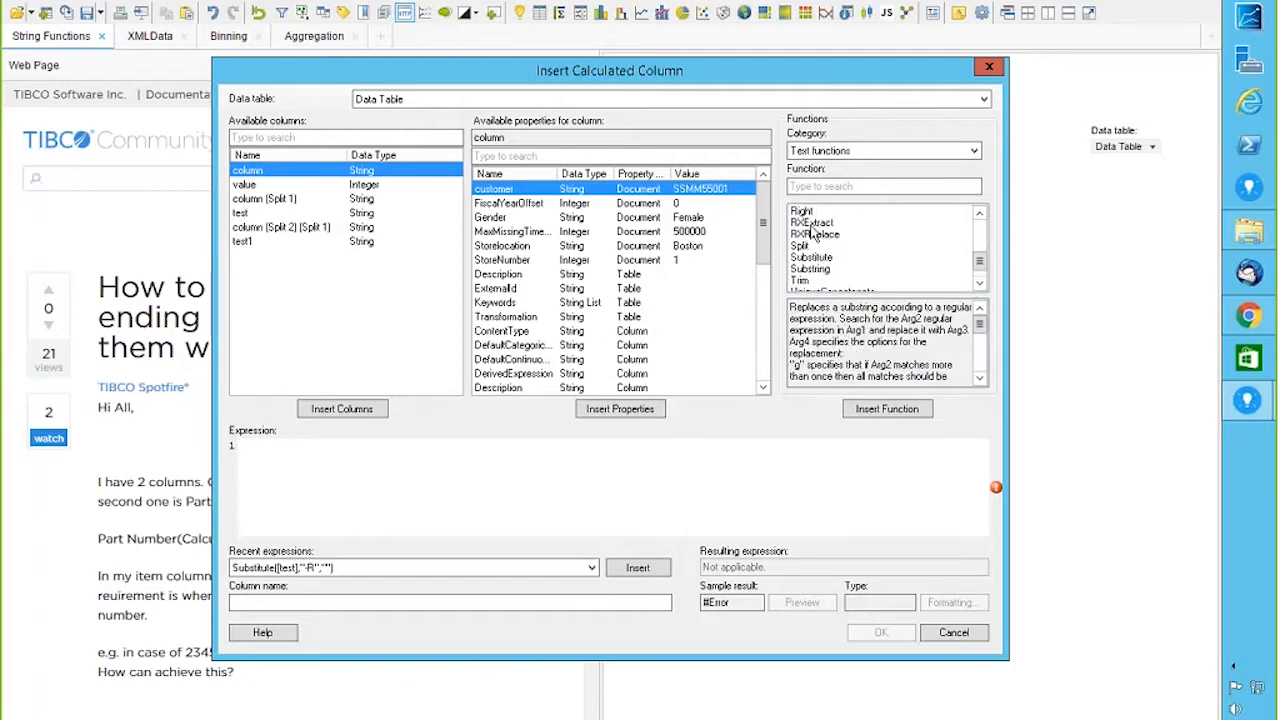
pyautogui.click(814, 234)
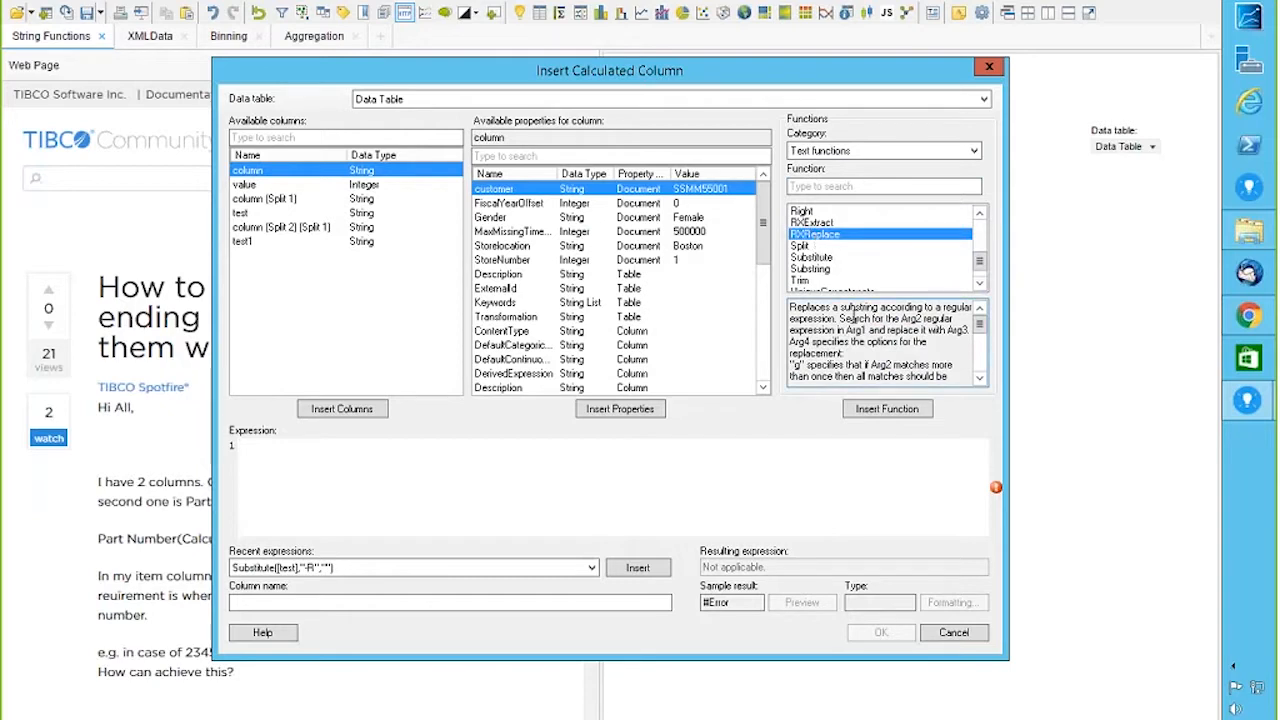
pyautogui.click(826, 226)
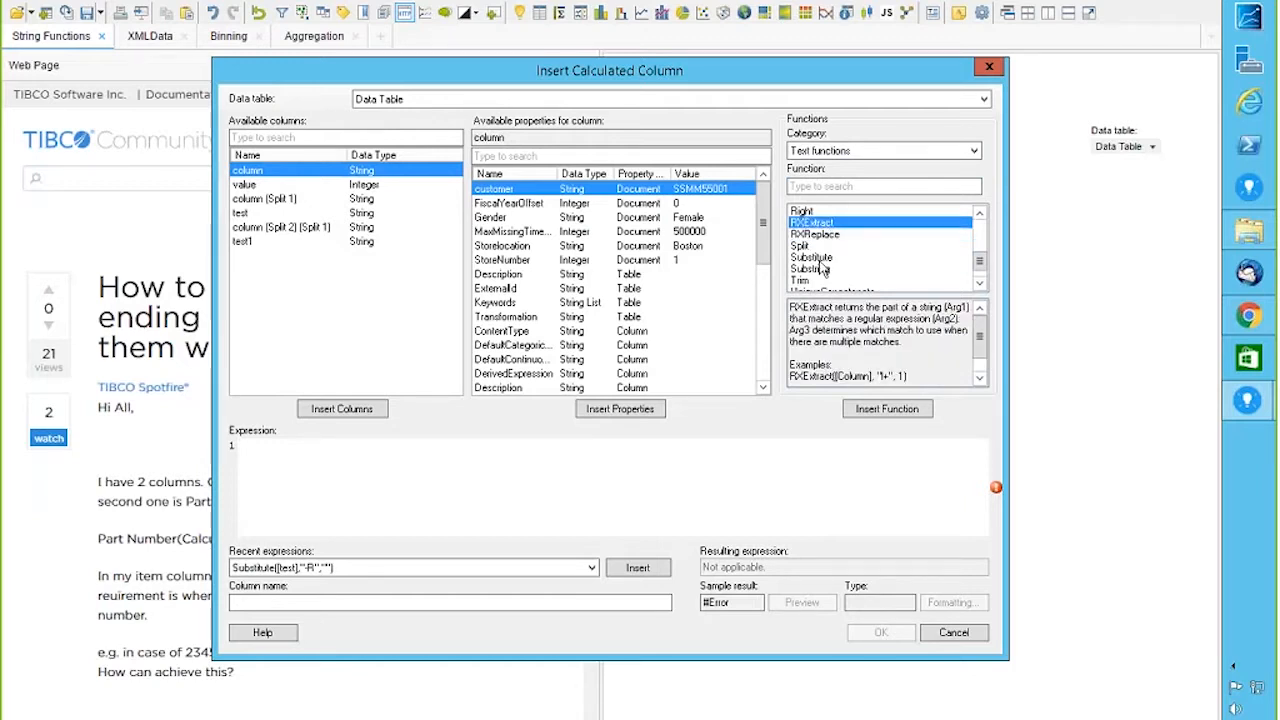
pyautogui.click(820, 260)
pyautogui.click(820, 272)
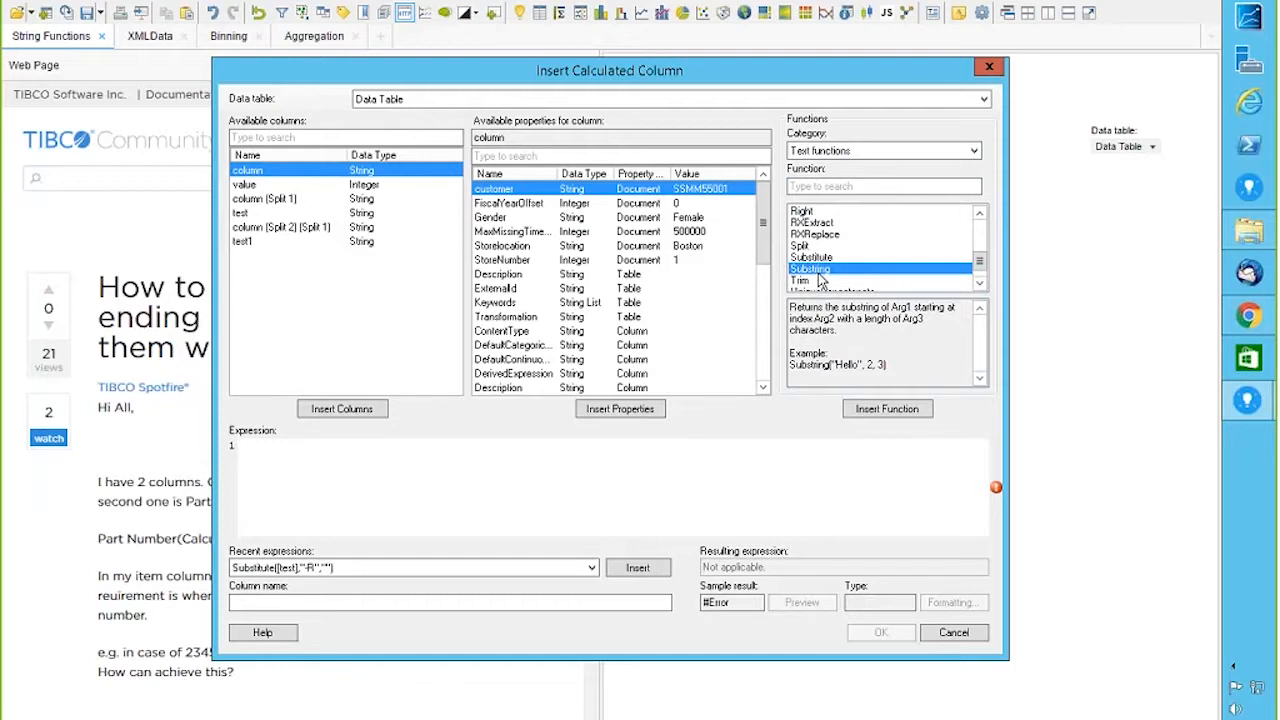
pyautogui.click(984, 285)
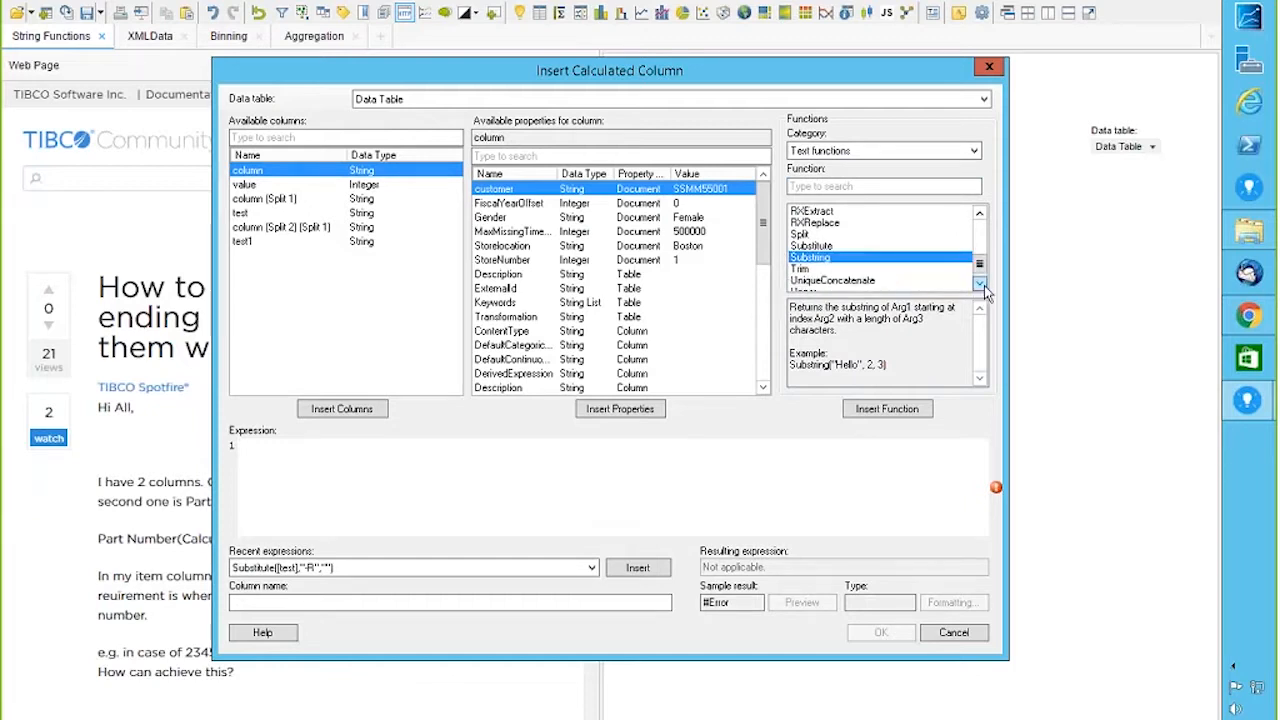
pyautogui.click(984, 285)
pyautogui.moveTo(984, 269)
pyautogui.mouseDown()
pyautogui.moveTo(981, 231)
pyautogui.moveTo(981, 270)
pyautogui.mouseUp()
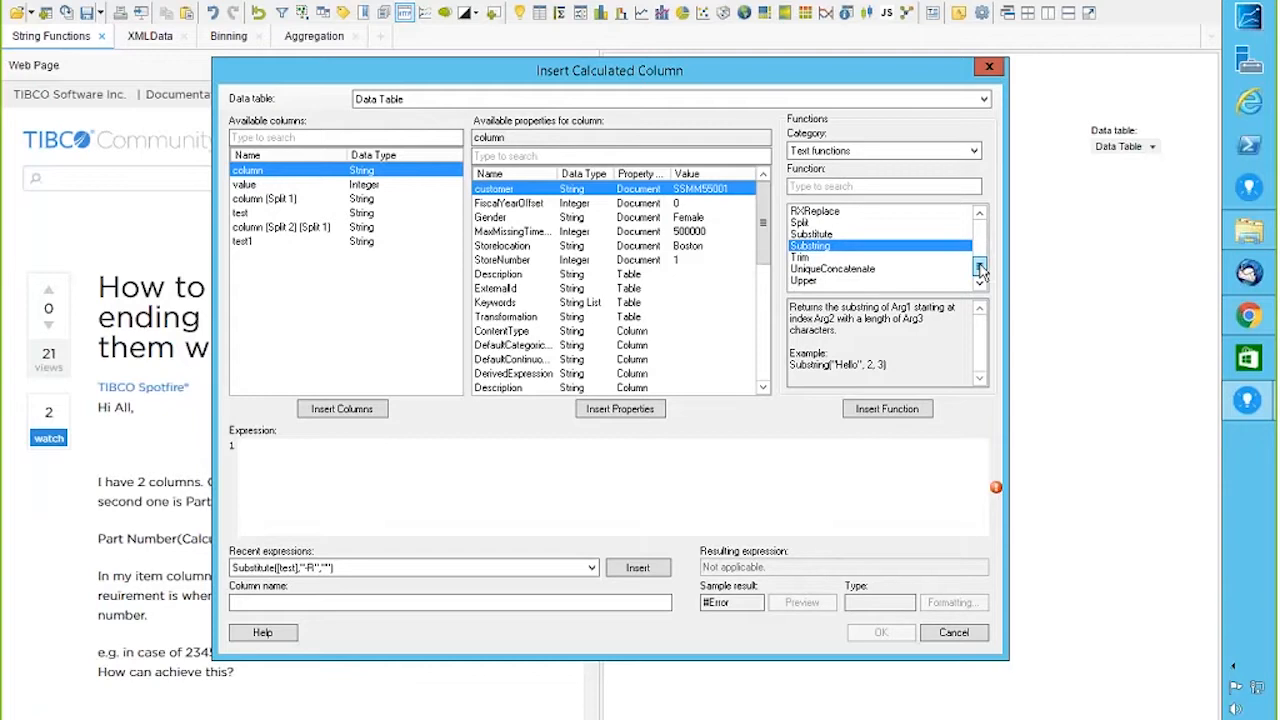
pyautogui.click(989, 67)
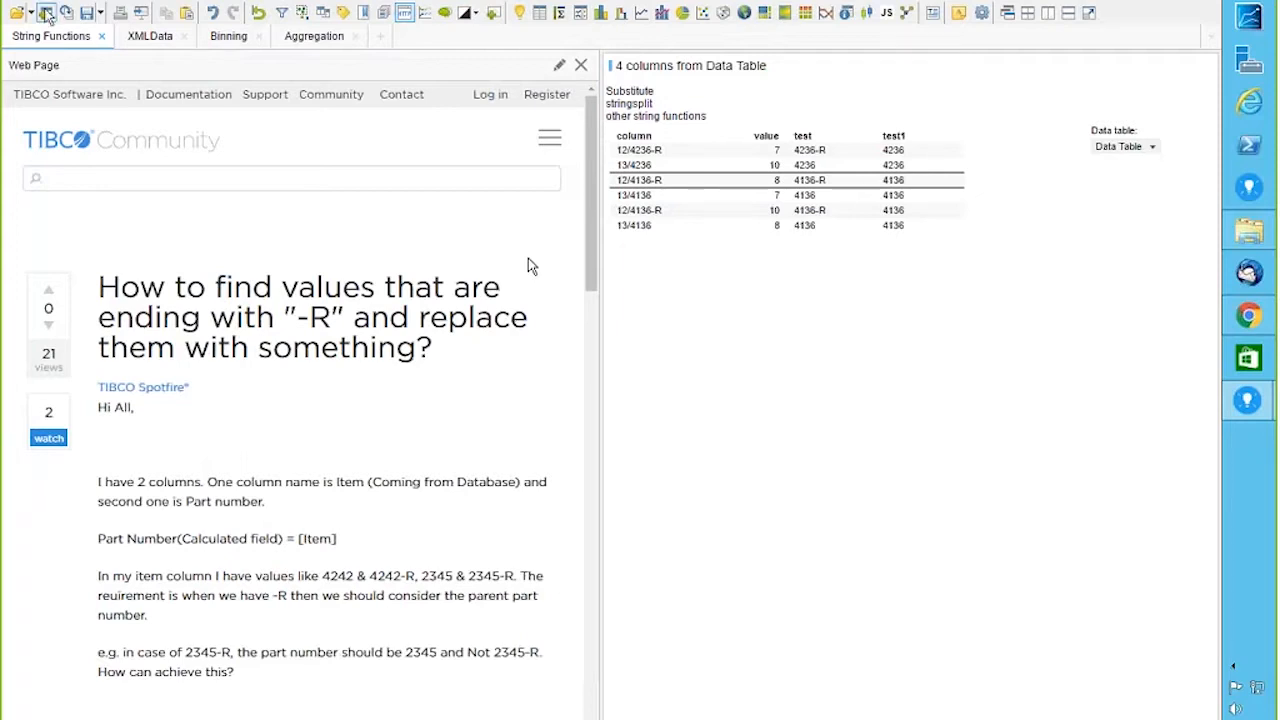
# Step: Switch to the XMLData page with the R script and bring up the File menu
pyautogui.click(160, 40)
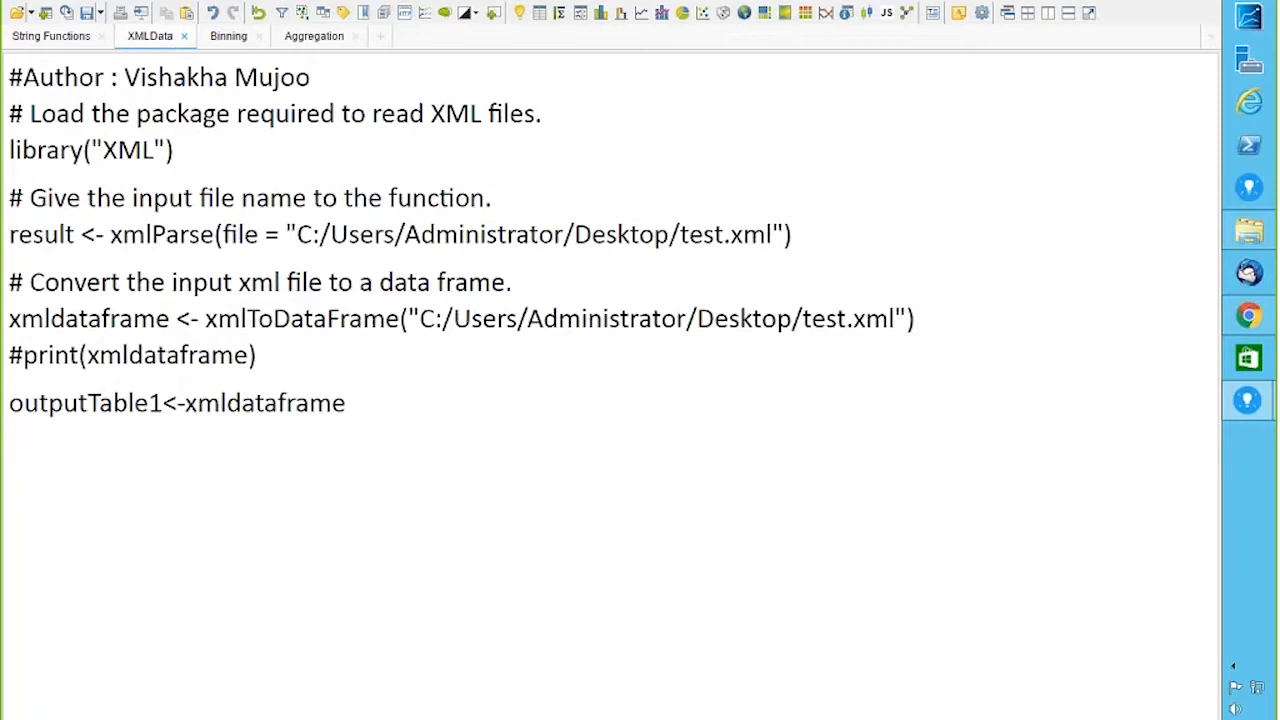
pyautogui.click(18, 10)
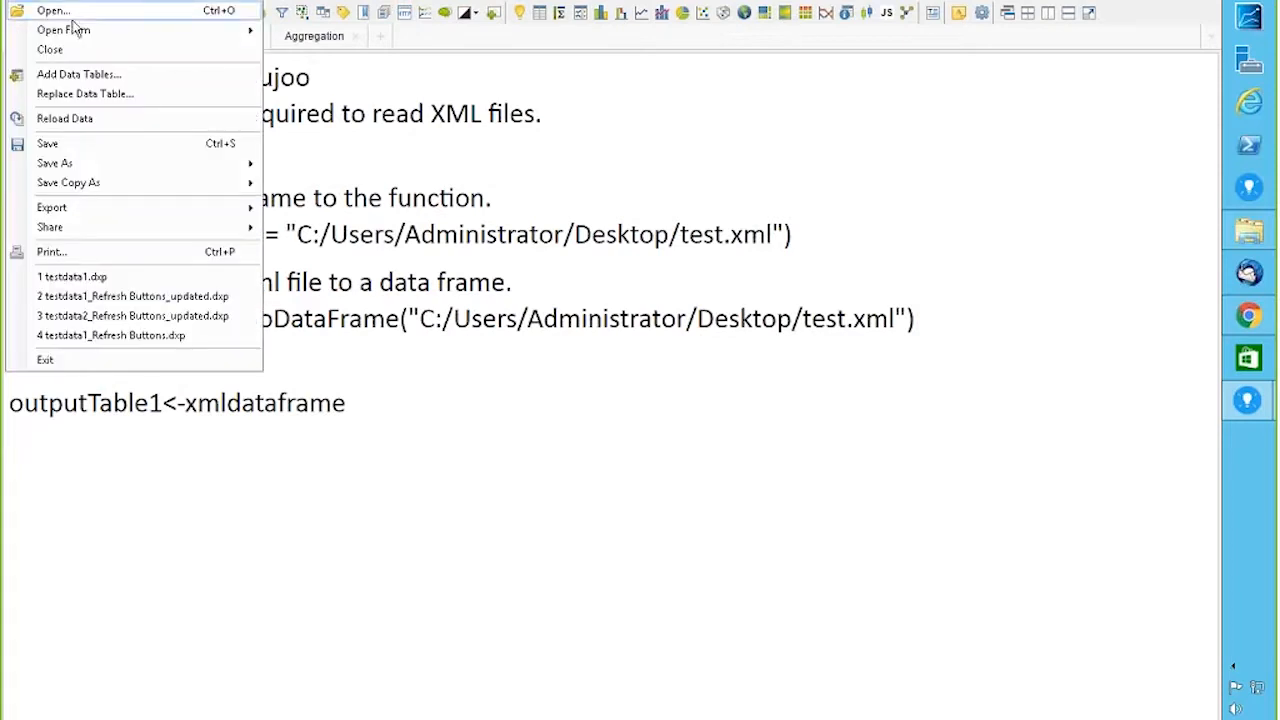
# Step: Start adding a data table, browse the data source list, then cancel
pyautogui.moveTo(73, 33)
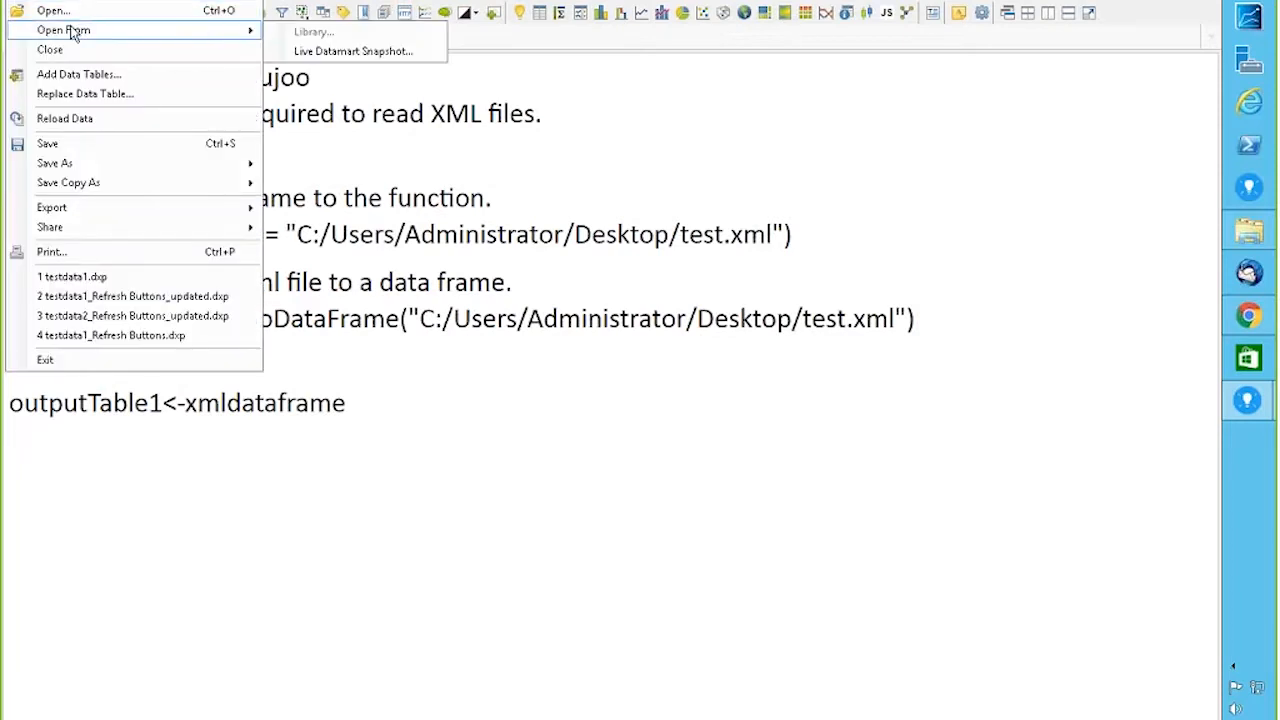
pyautogui.click(65, 76)
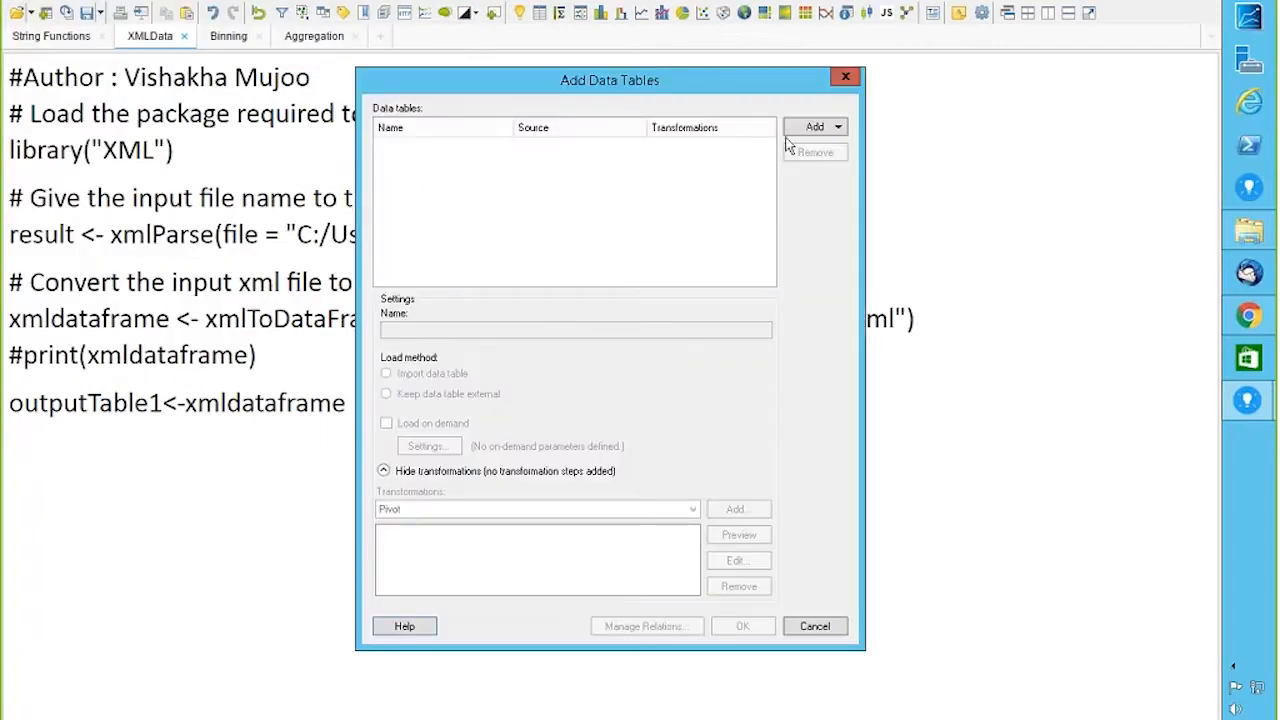
pyautogui.click(805, 130)
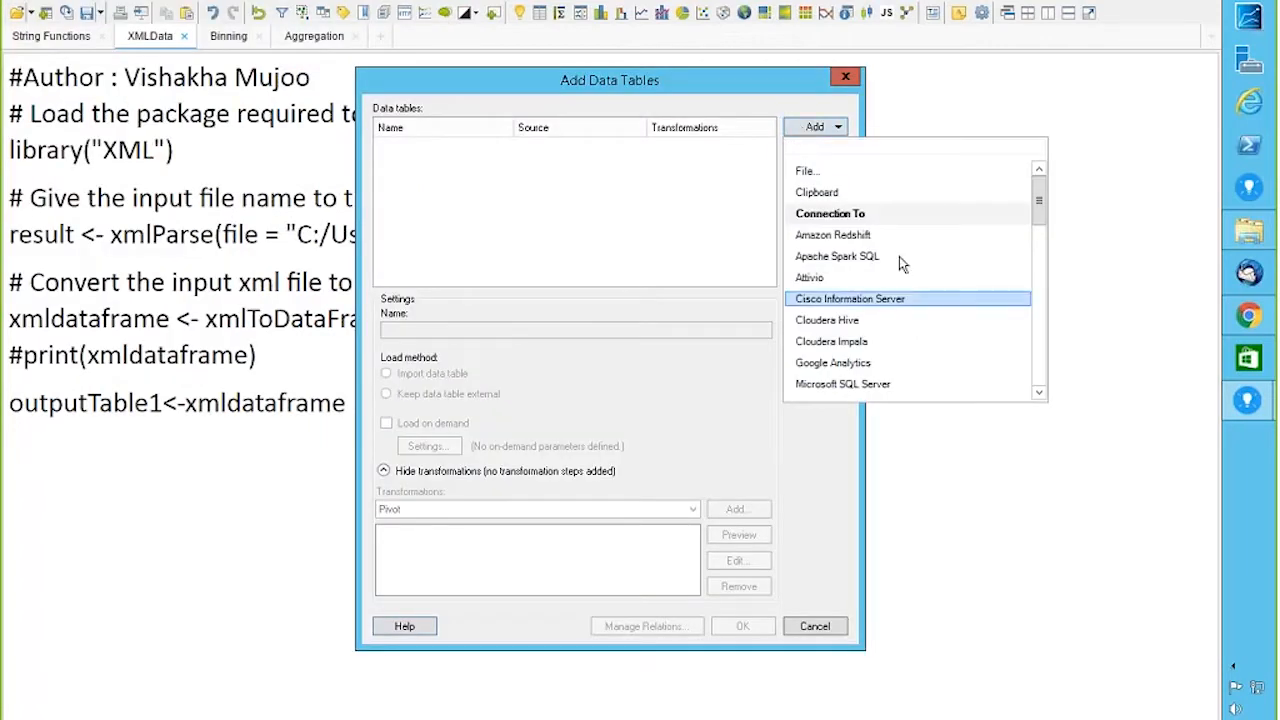
pyautogui.moveTo(1040, 200)
pyautogui.mouseDown()
pyautogui.moveTo(1040, 350)
pyautogui.moveTo(1036, 175)
pyautogui.mouseUp()
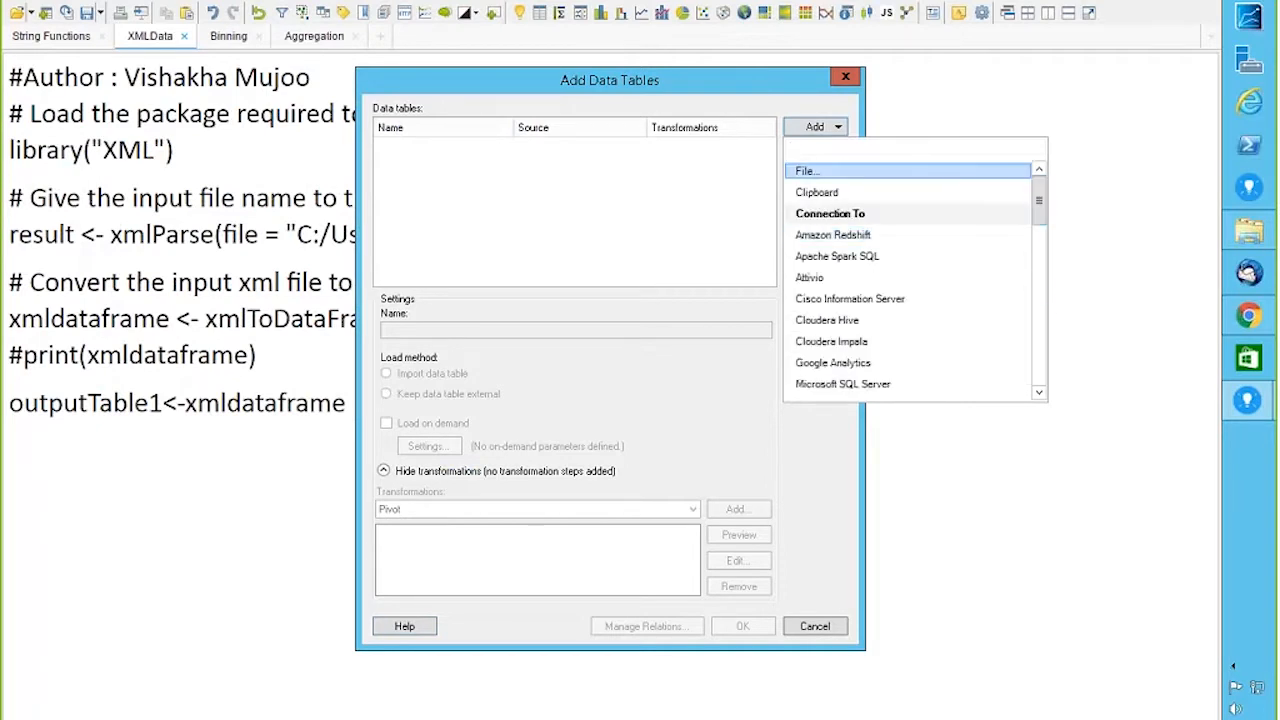
pyautogui.click(846, 78)
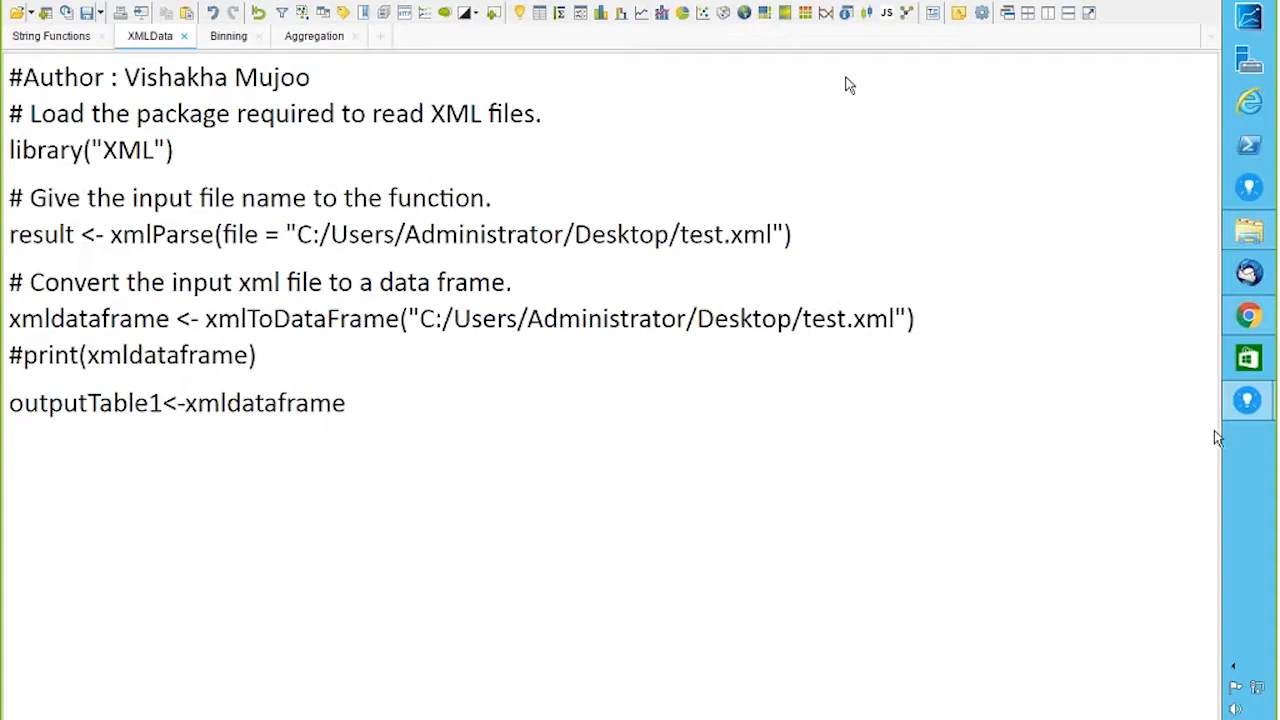
# Step: Begin adding a data table from a file, view supported file types, then cancel both dialogs
pyautogui.click(27, 2)
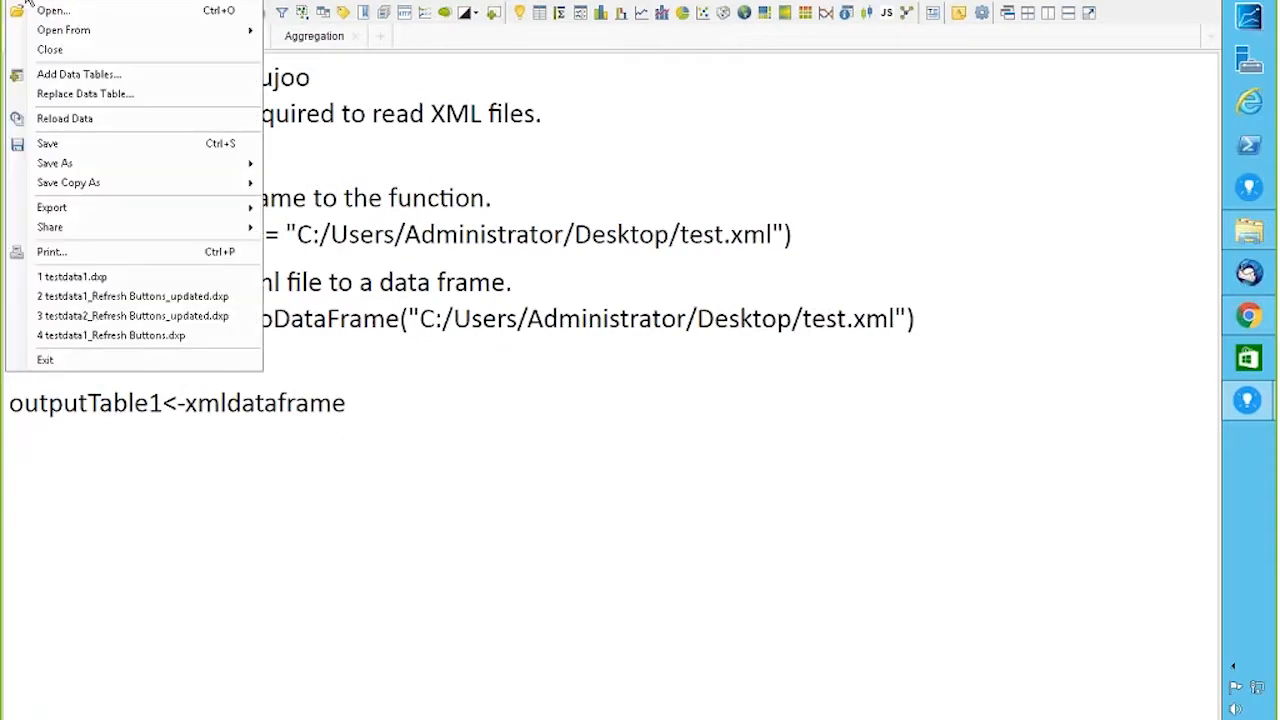
pyautogui.click(78, 74)
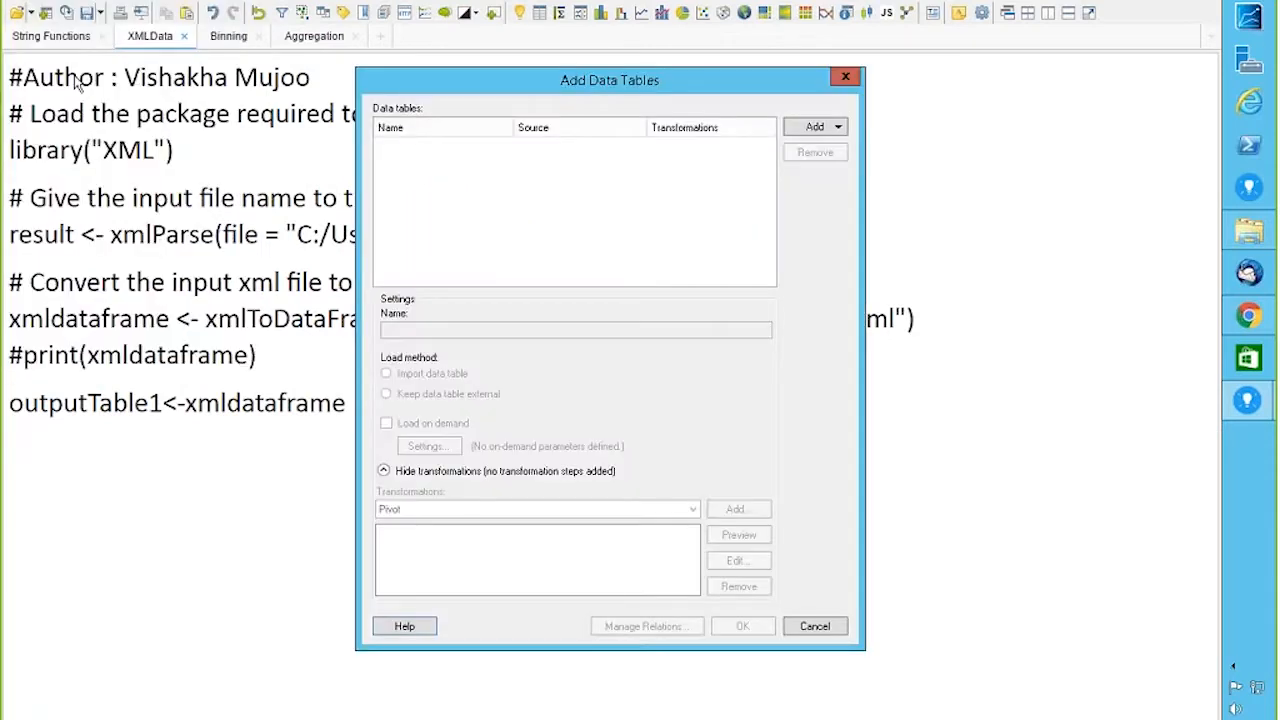
pyautogui.click(833, 128)
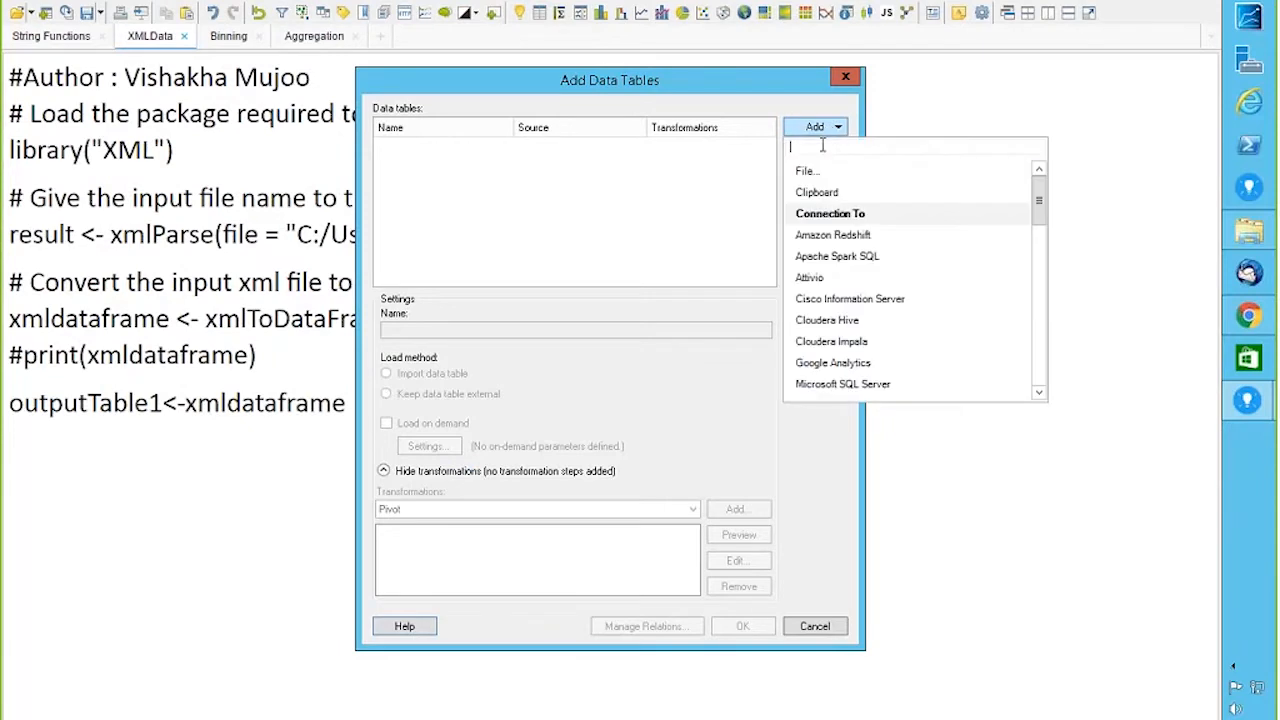
pyautogui.click(812, 172)
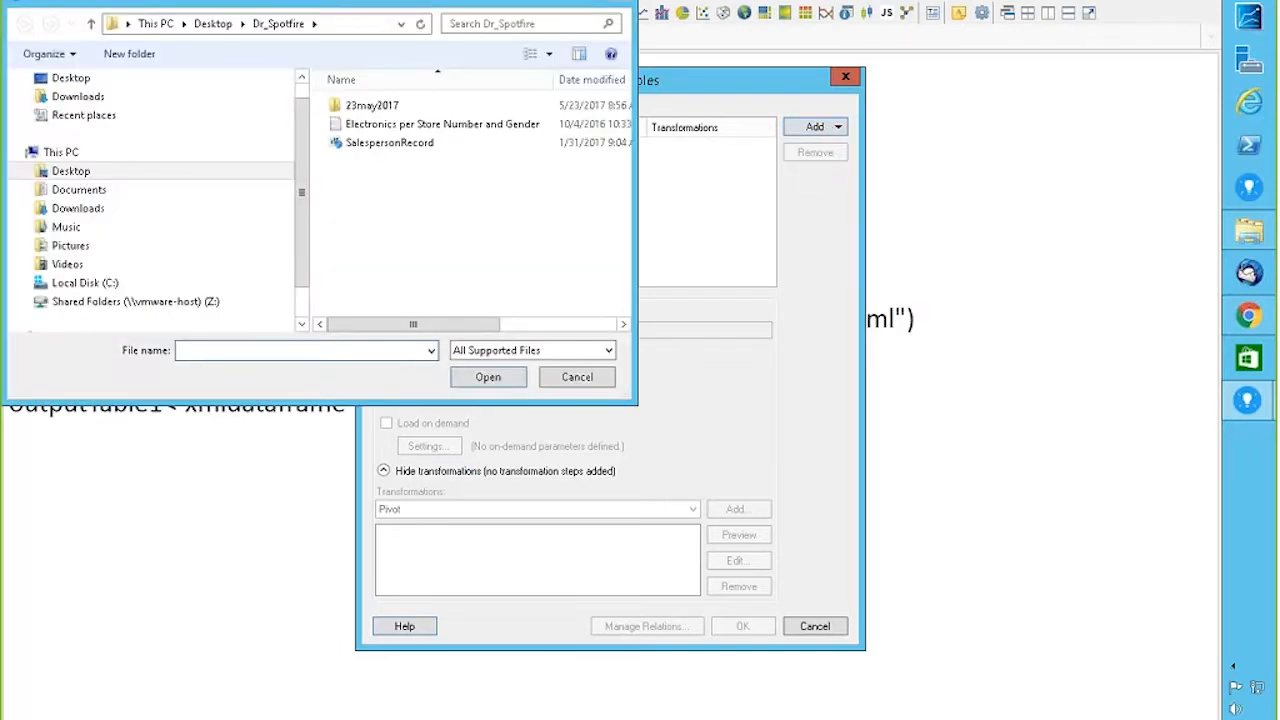
pyautogui.click(571, 352)
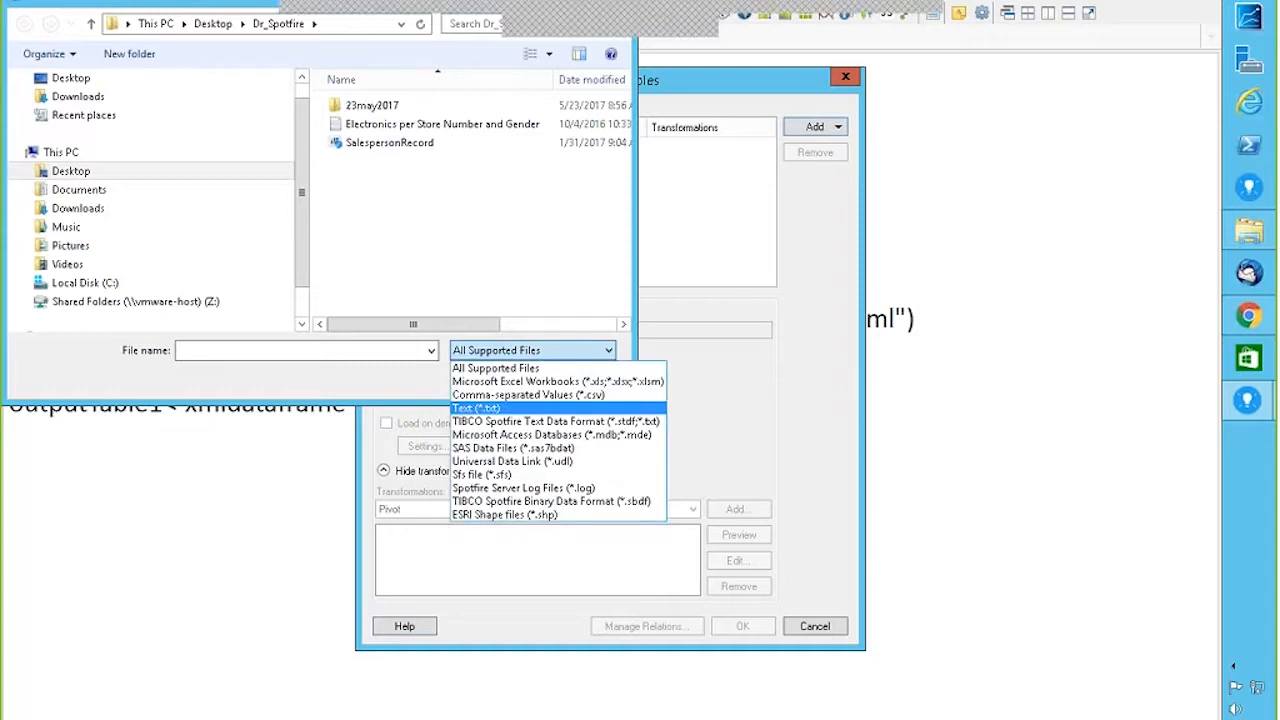
pyautogui.click(768, 311)
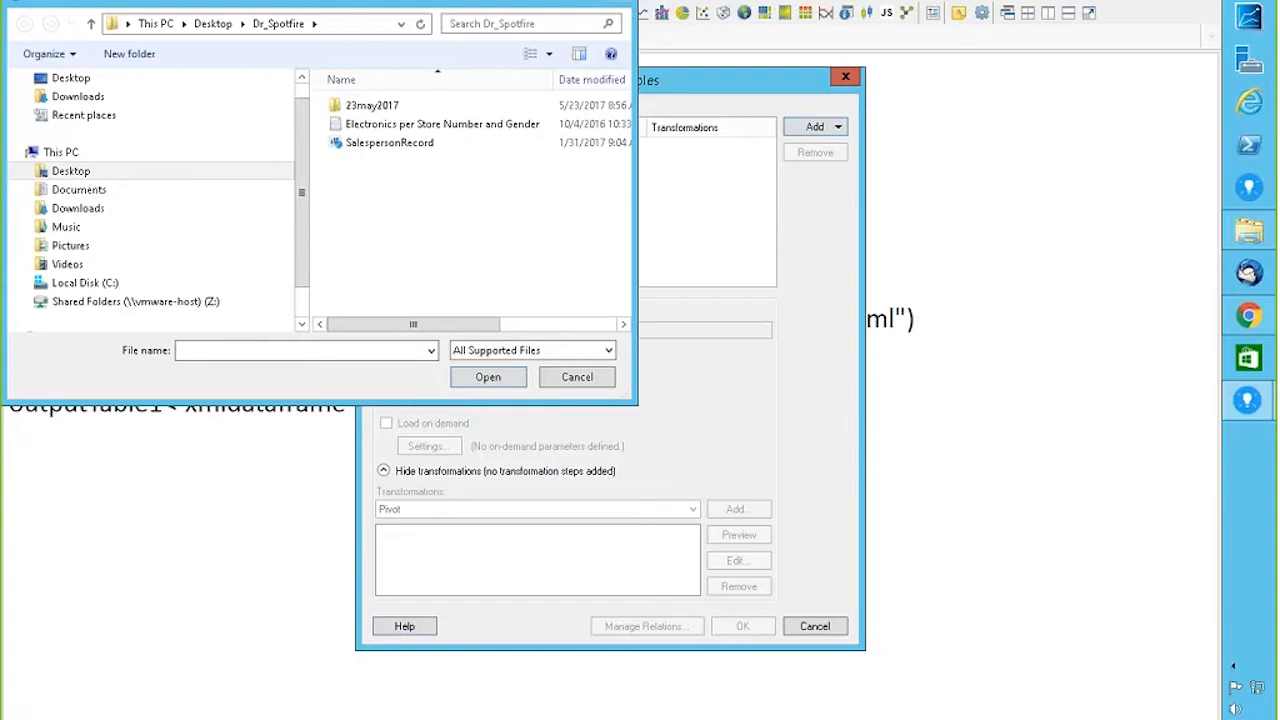
pyautogui.click(562, 382)
pyautogui.click(844, 80)
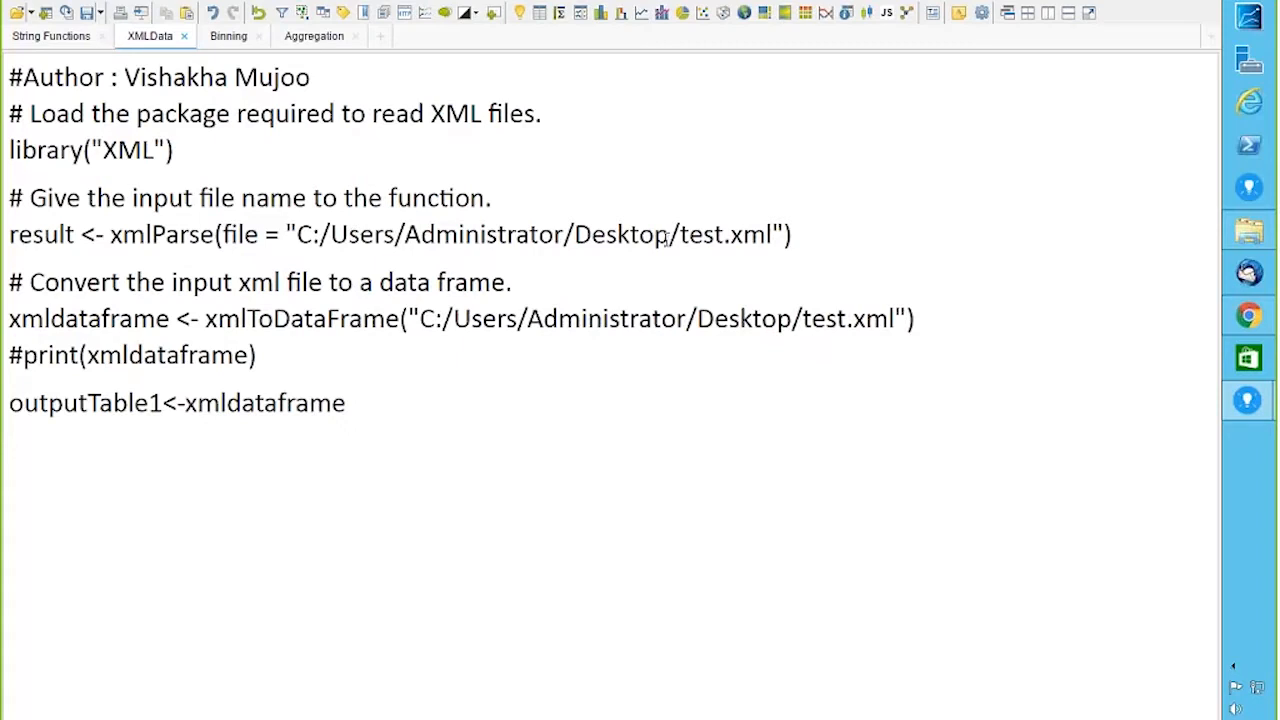
pyautogui.click(140, 8)
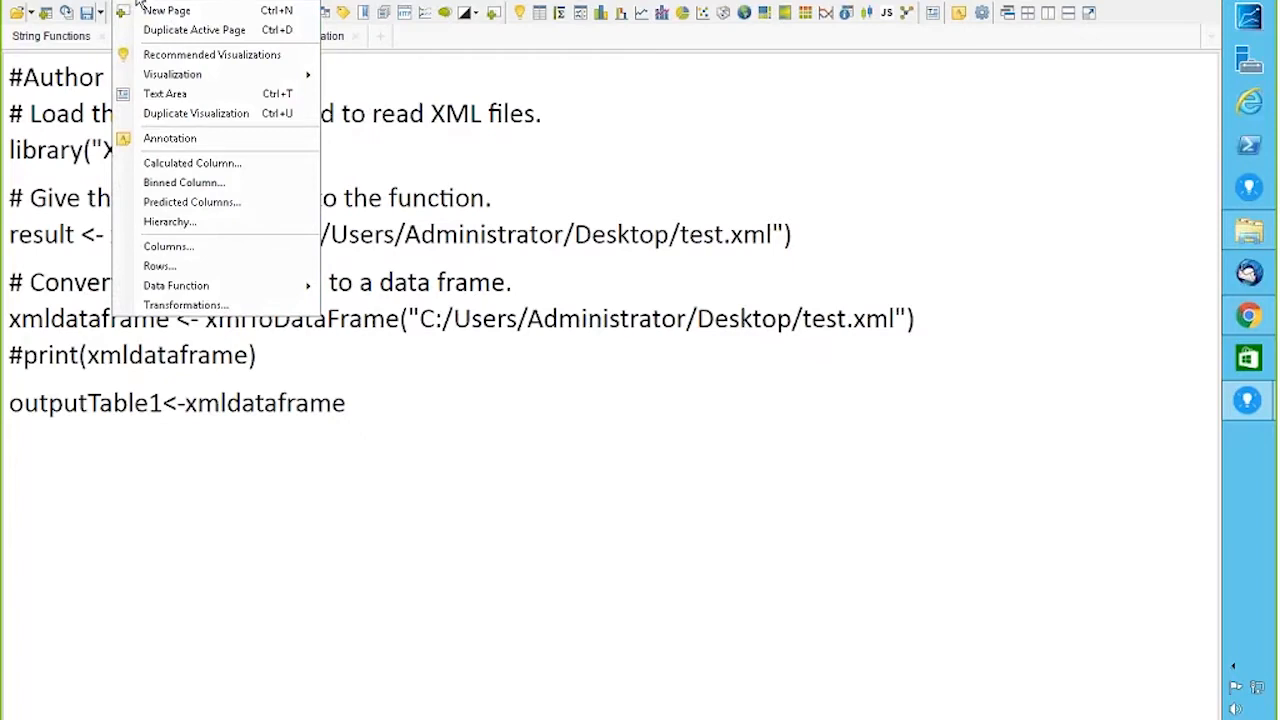
pyautogui.moveTo(166, 286)
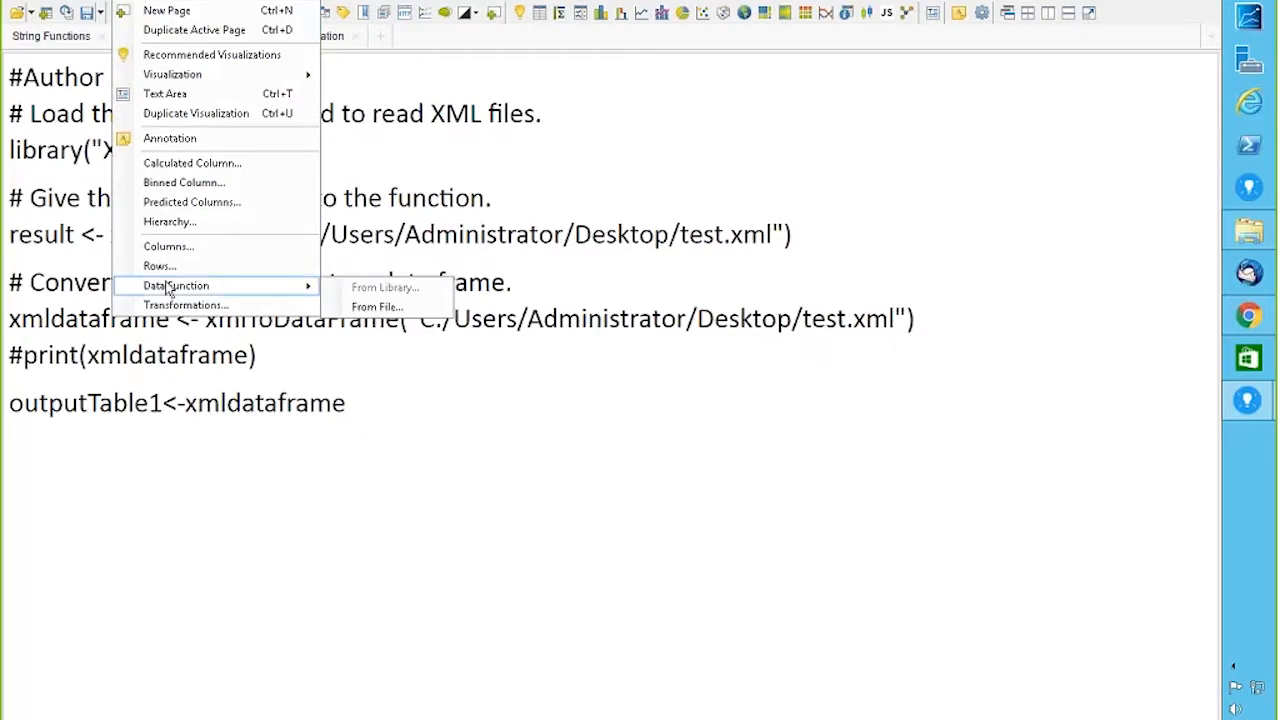
pyautogui.click(350, 306)
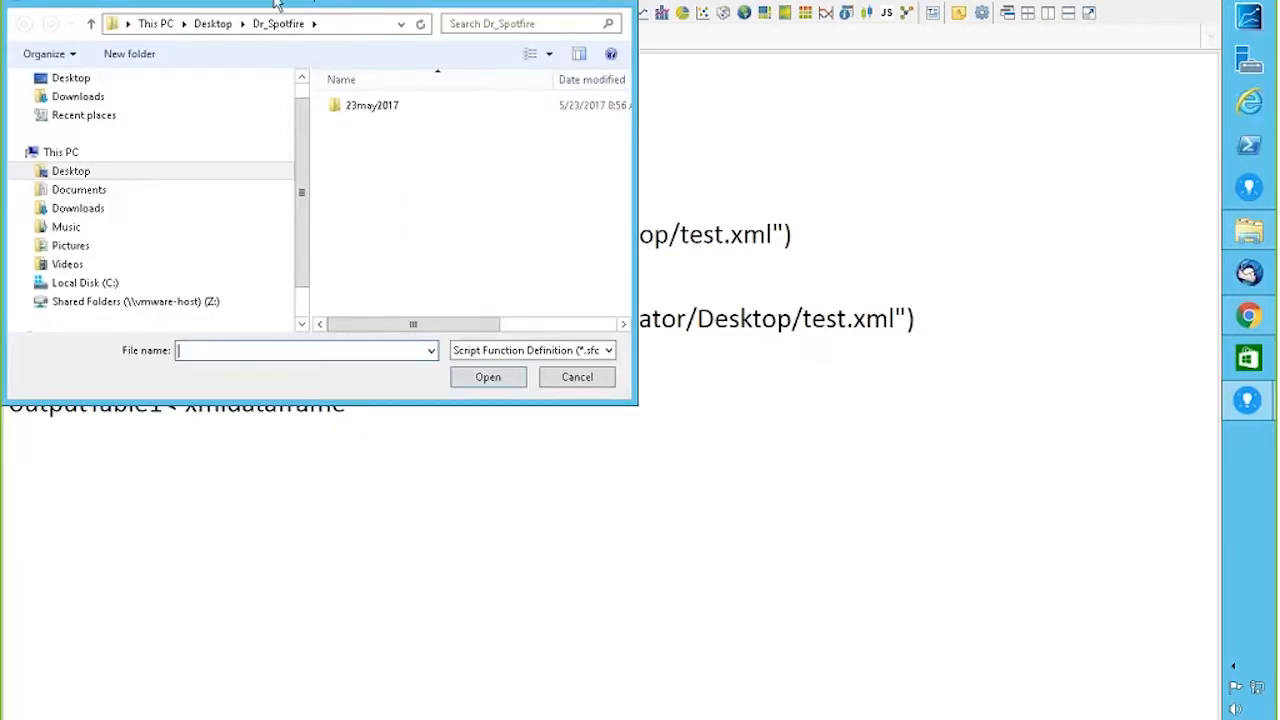
pyautogui.click(571, 386)
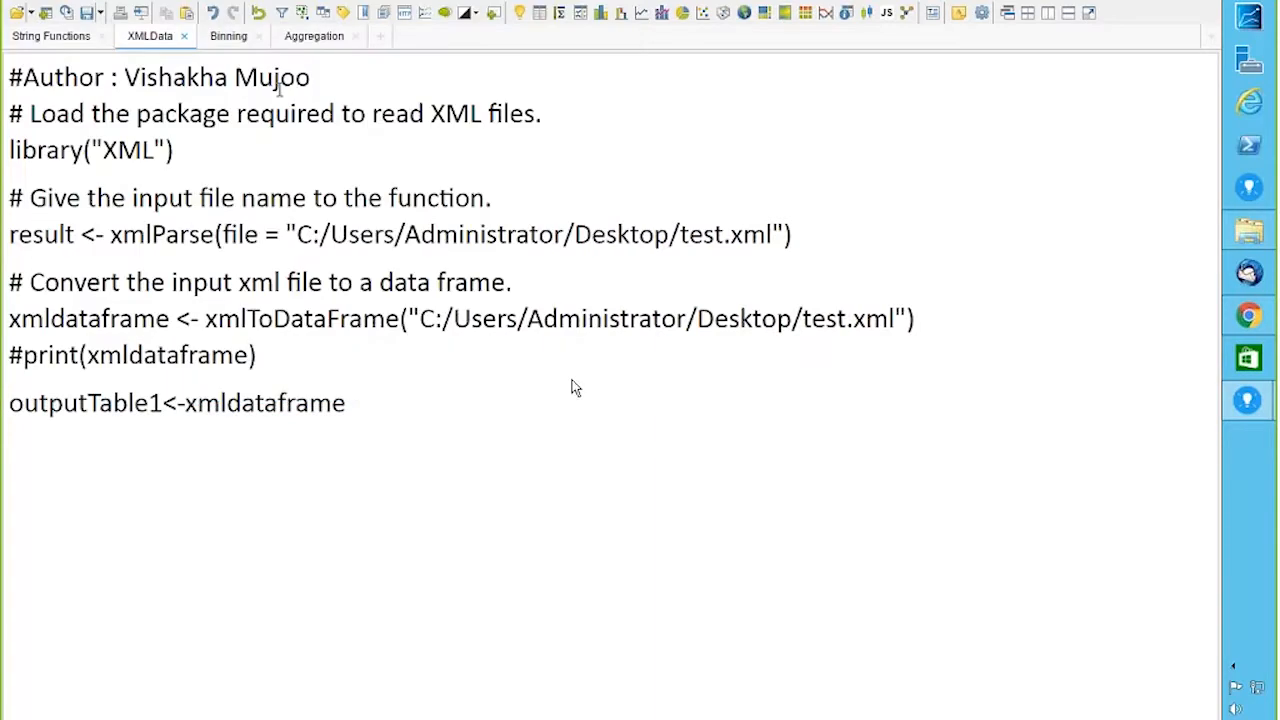
pyautogui.click(184, 6)
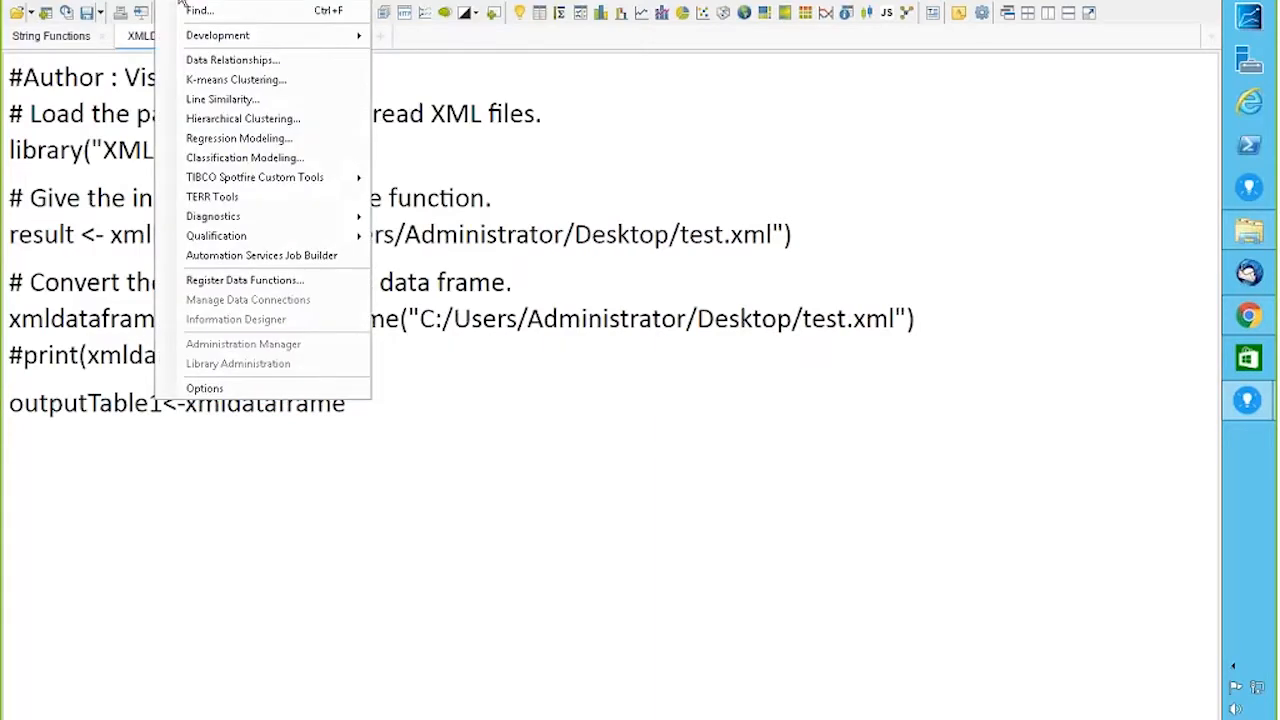
pyautogui.click(258, 282)
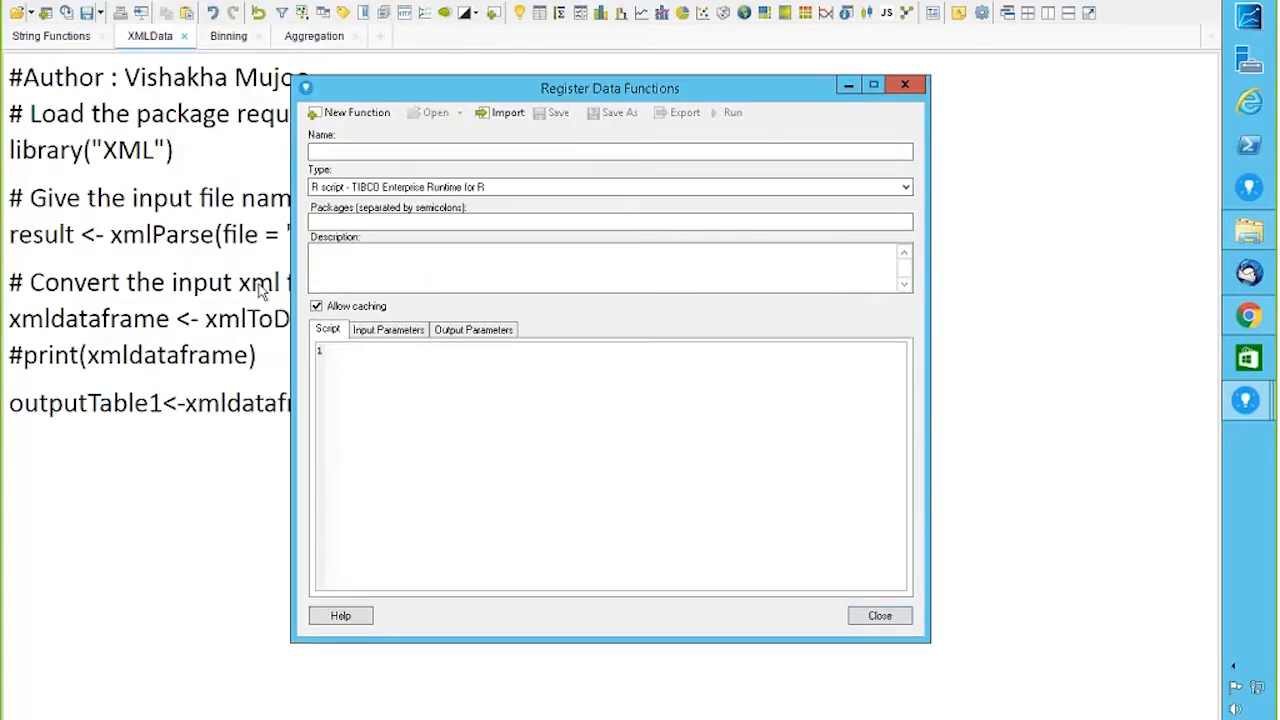
pyautogui.moveTo(560, 88); pyautogui.dragTo(771, 76)
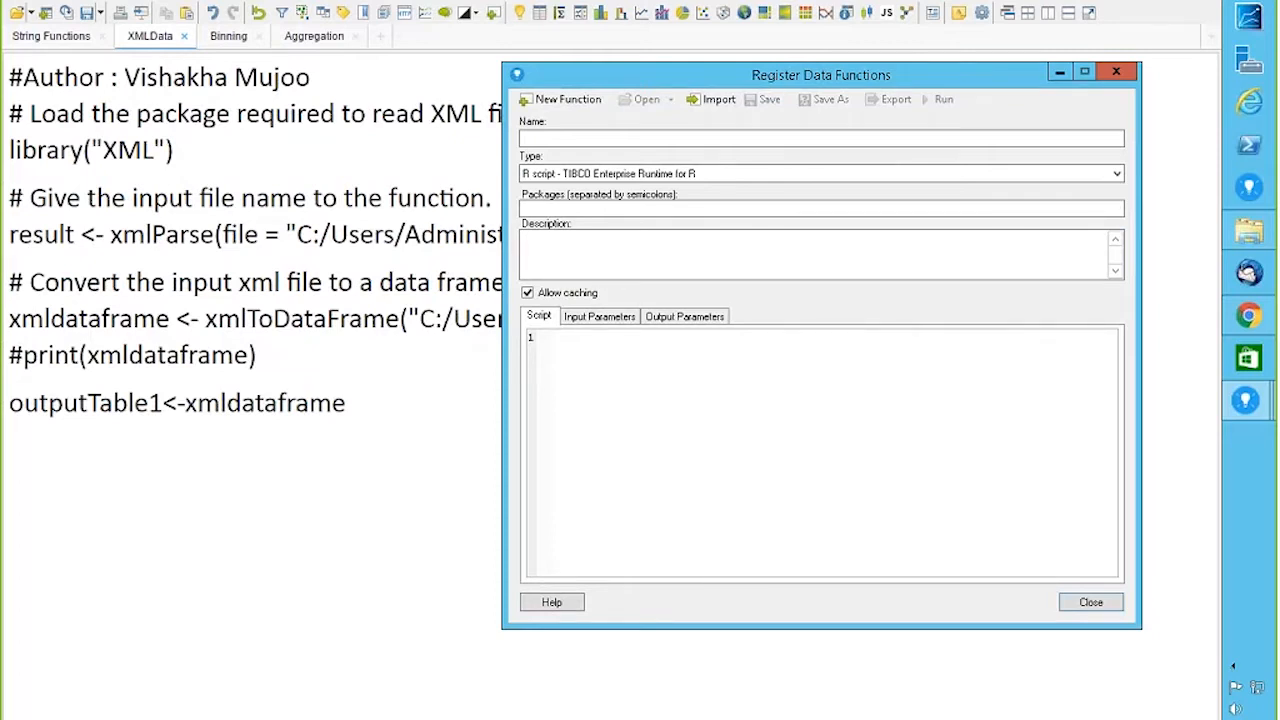
pyautogui.click(1091, 603)
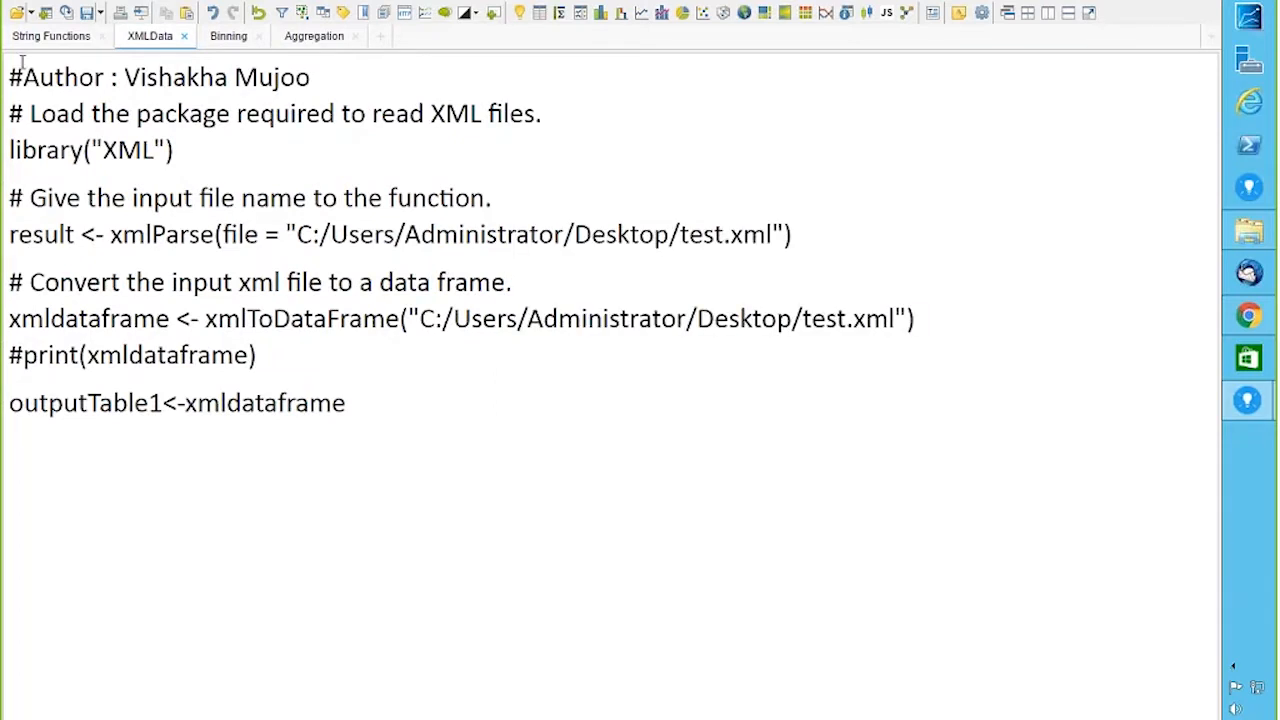
# Step: Select the entire XML-loading R script on the XMLData page
pyautogui.moveTo(346, 403); pyautogui.dragTo(55, 198)
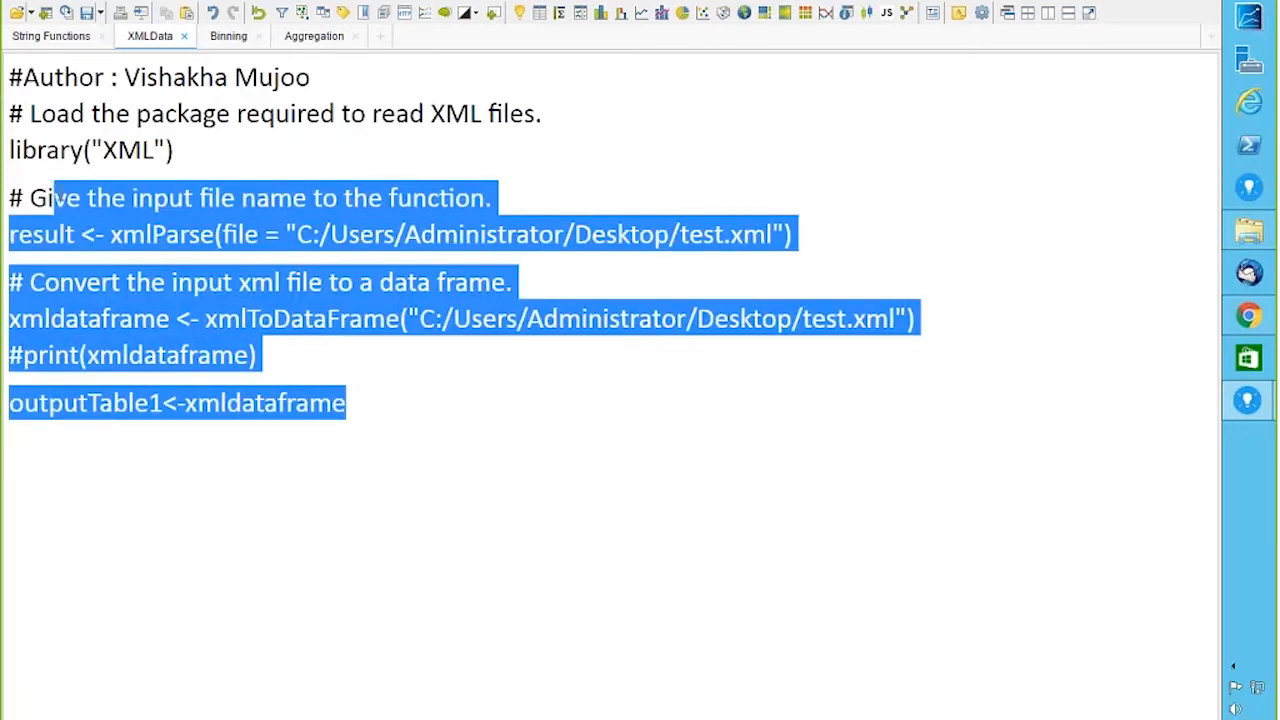
pyautogui.click(12, 72)
pyautogui.hotkey('ctrl', 'a')
pyautogui.hotkey('ctrl', 'c')
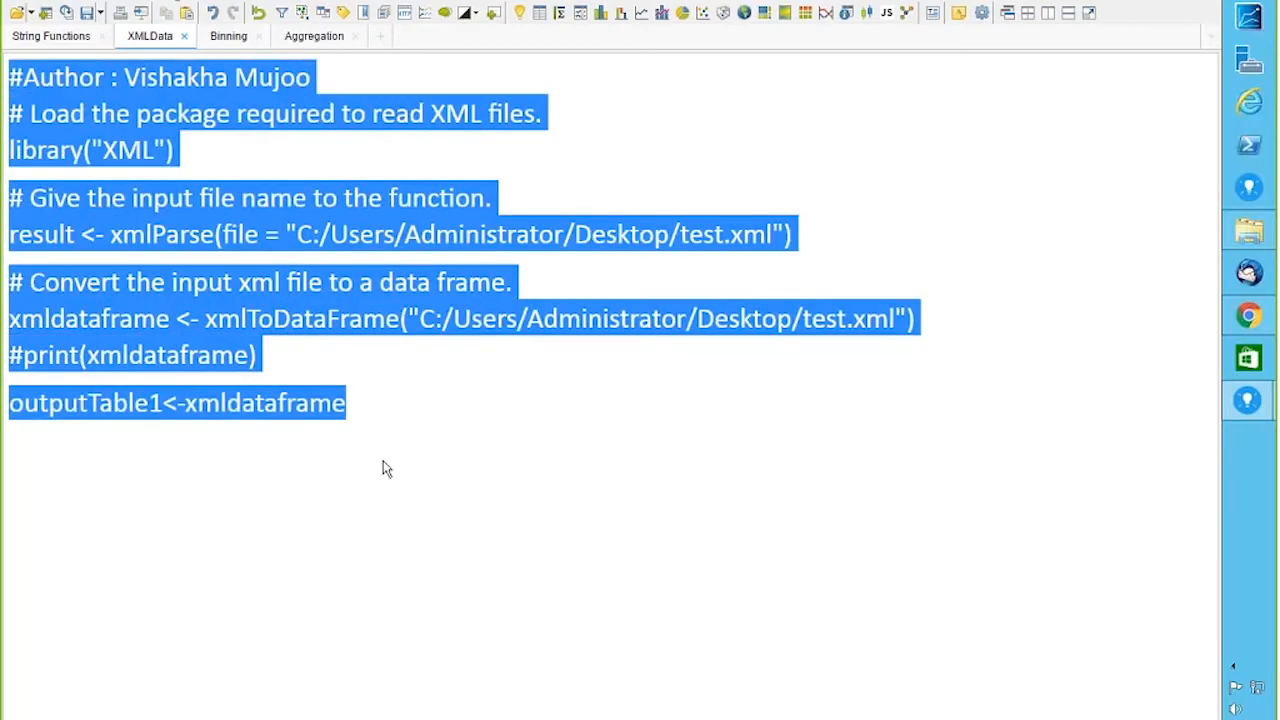
# Step: Register a new data function named xmlload and paste the R script into it
pyautogui.click(176, 3)
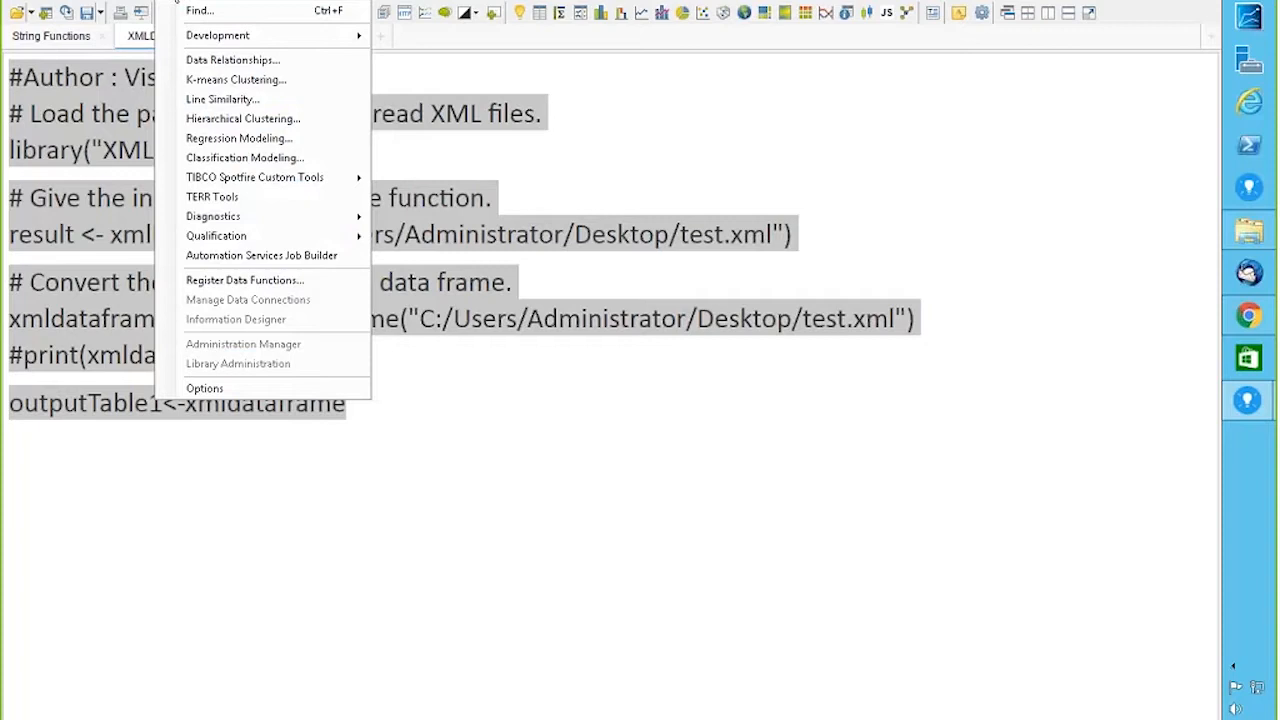
pyautogui.click(244, 281)
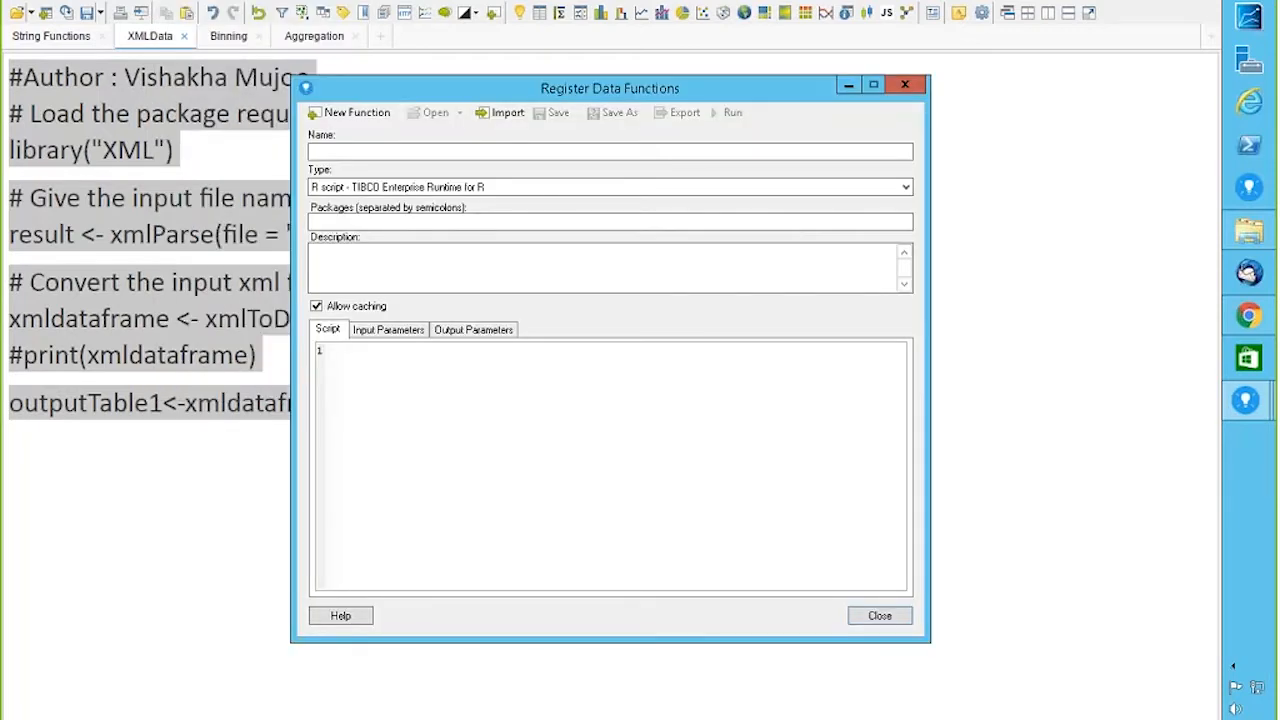
pyautogui.click(364, 152)
pyautogui.write('xmlloa')
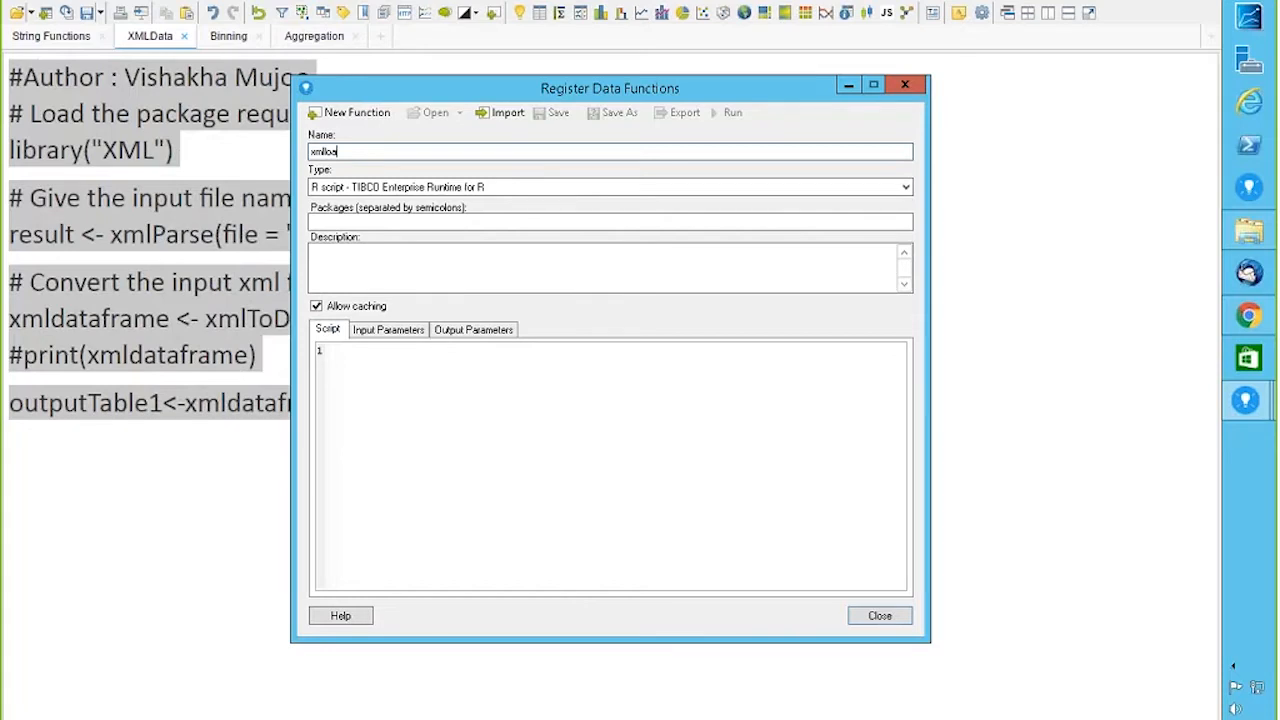
pyautogui.click(353, 364)
pyautogui.write('d')
pyautogui.hotkey('ctrl', 'v')
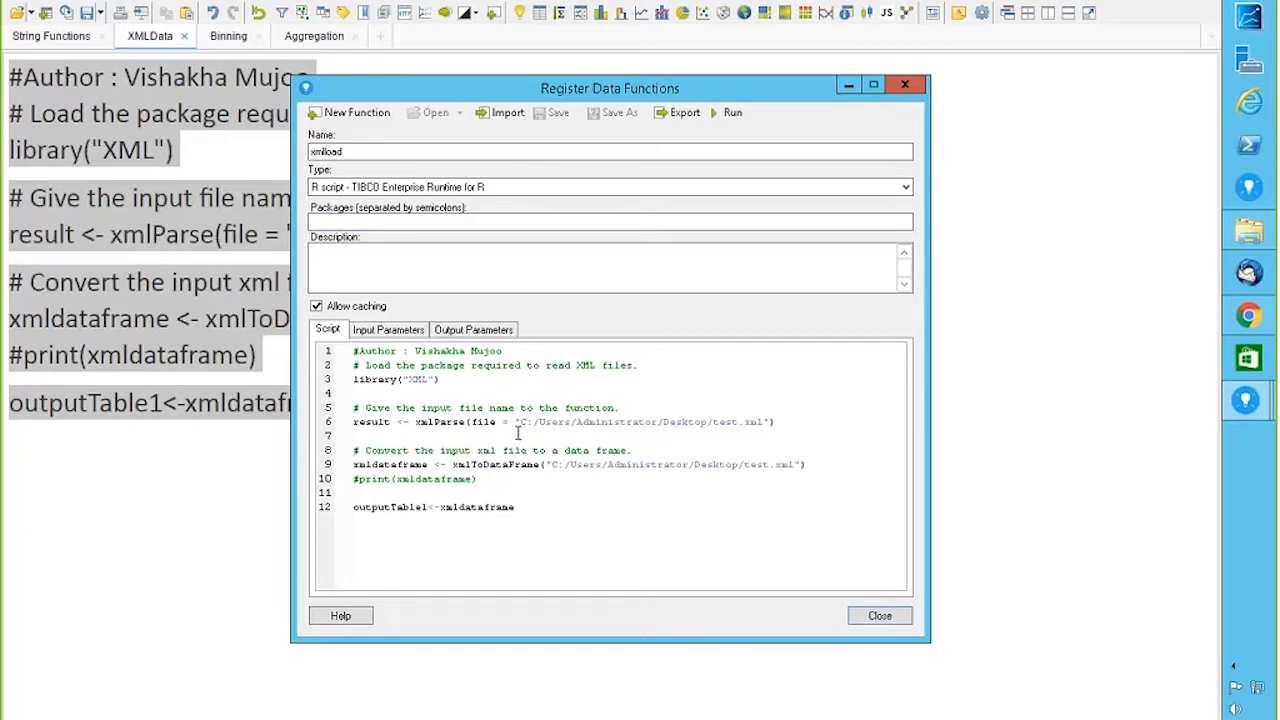
pyautogui.moveTo(510, 426); pyautogui.dragTo(728, 441)
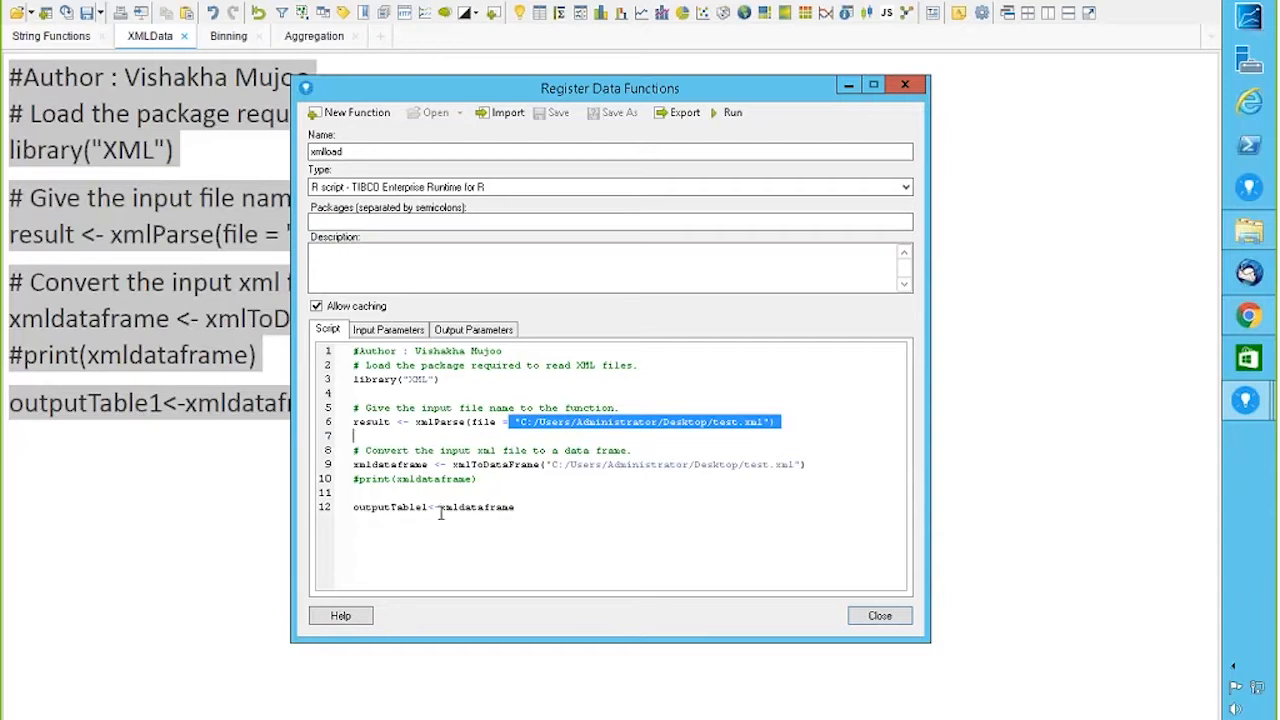
pyautogui.click(484, 334)
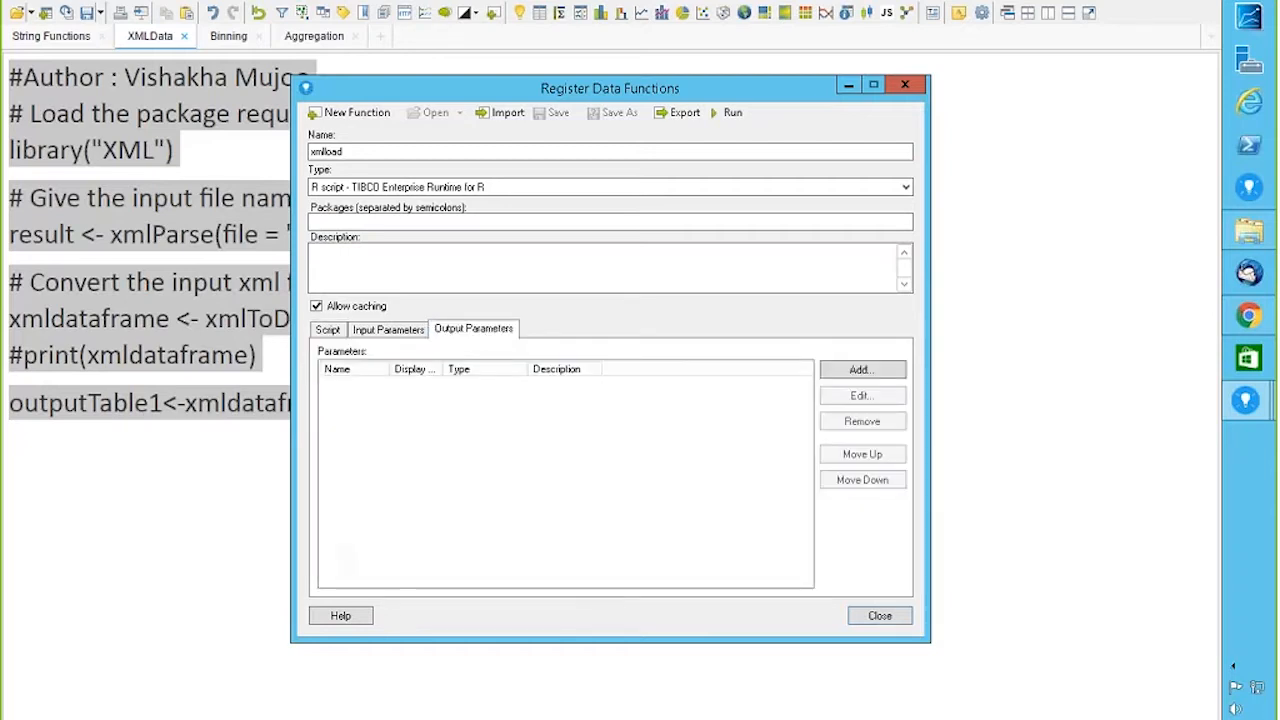
pyautogui.click(332, 333)
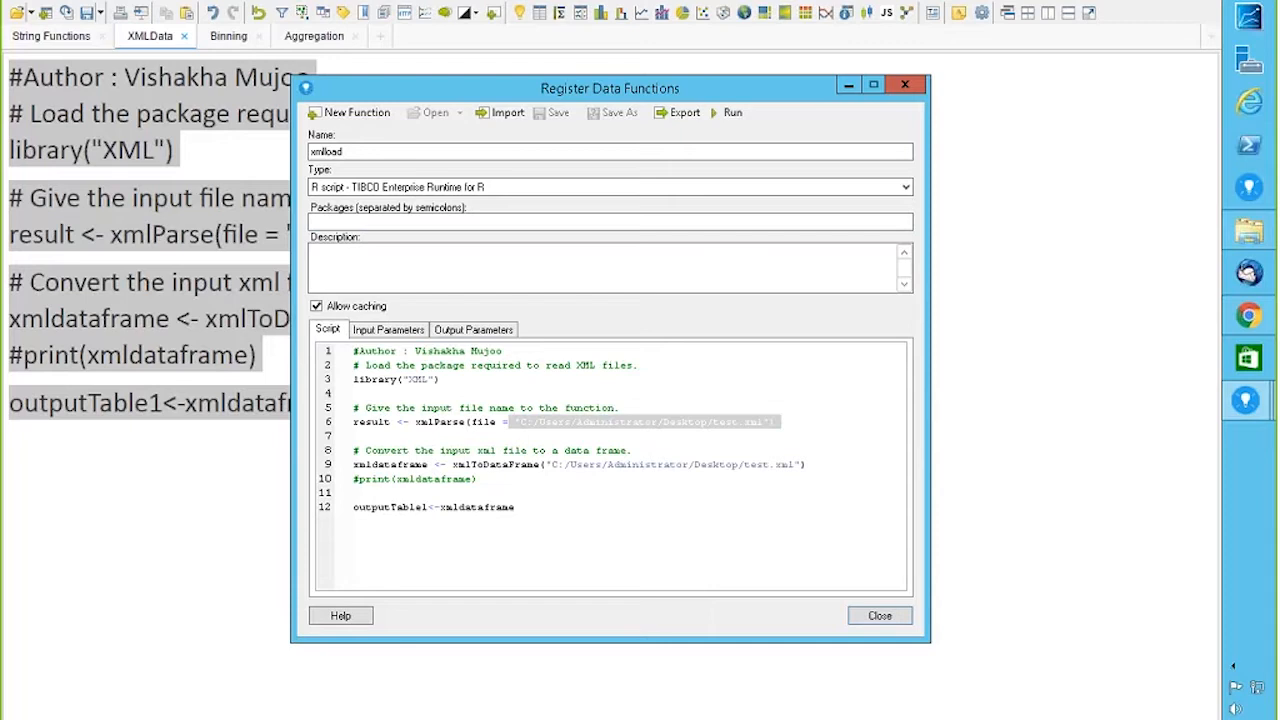
pyautogui.click(427, 508)
# Step: Select outputTable1 on line 12 and define it as an output parameter of type Table
pyautogui.doubleClick(390, 508)
pyautogui.rightClick(381, 509)
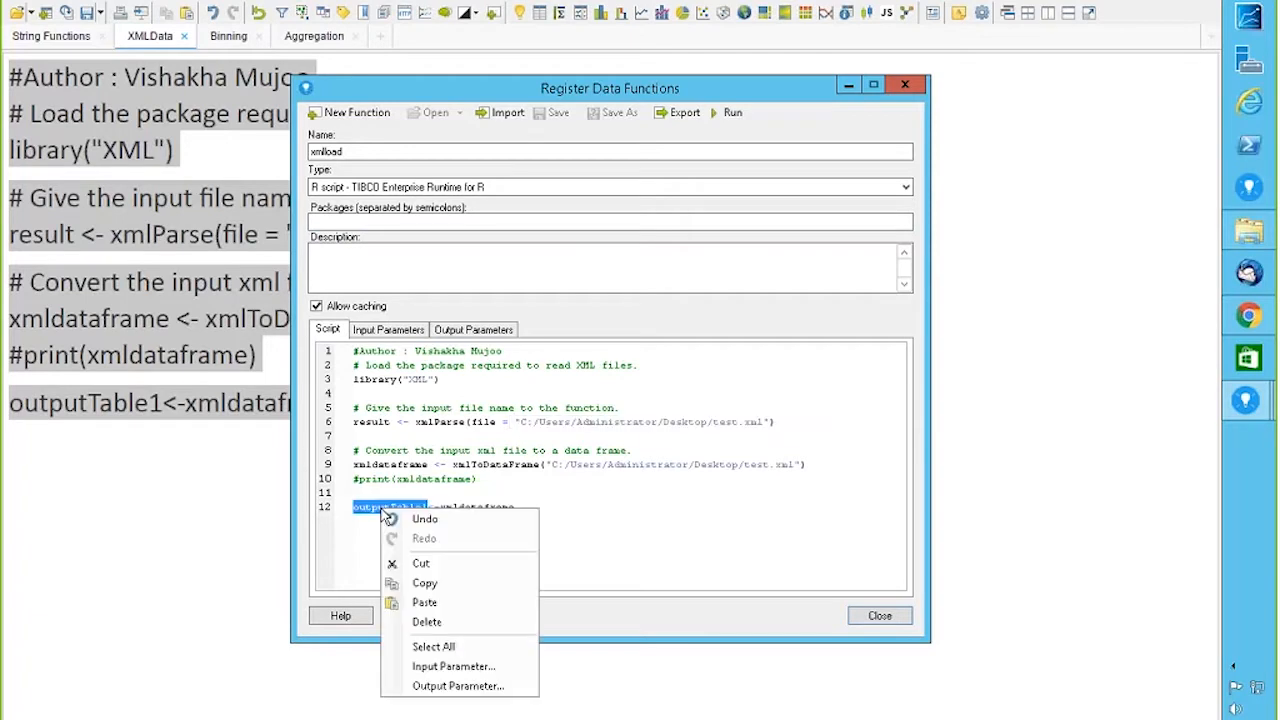
pyautogui.click(458, 686)
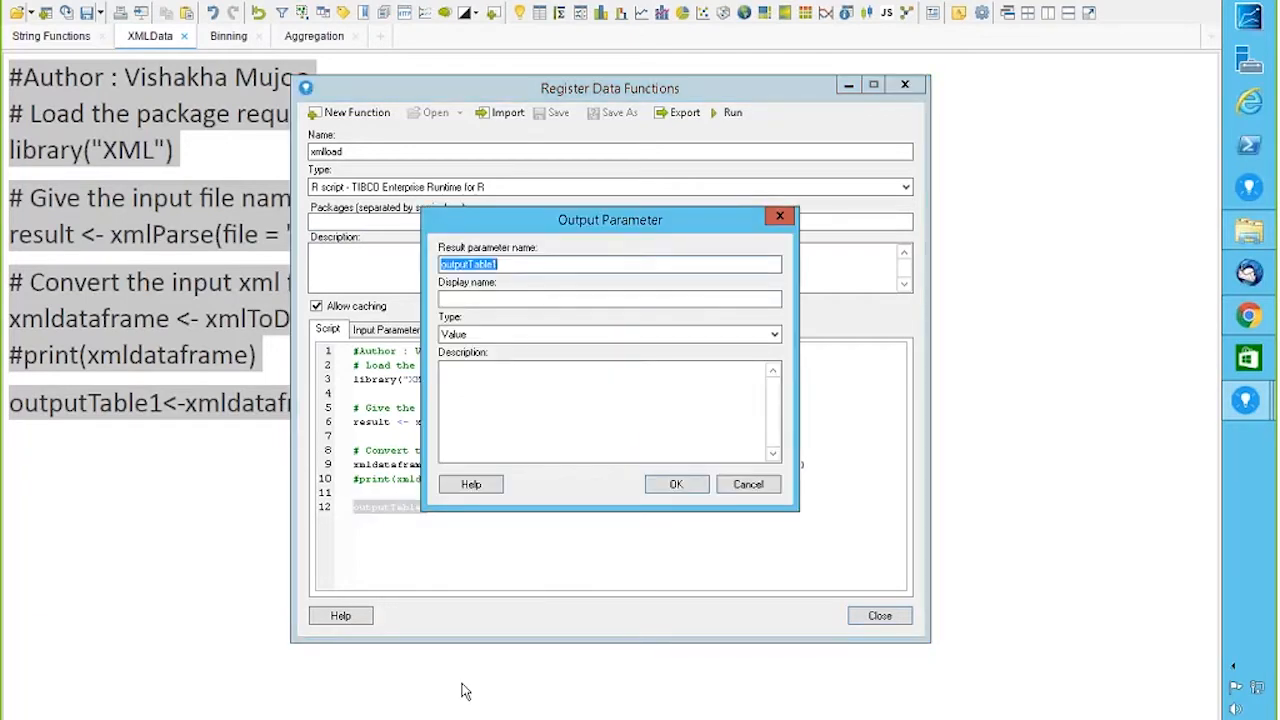
pyautogui.click(671, 335)
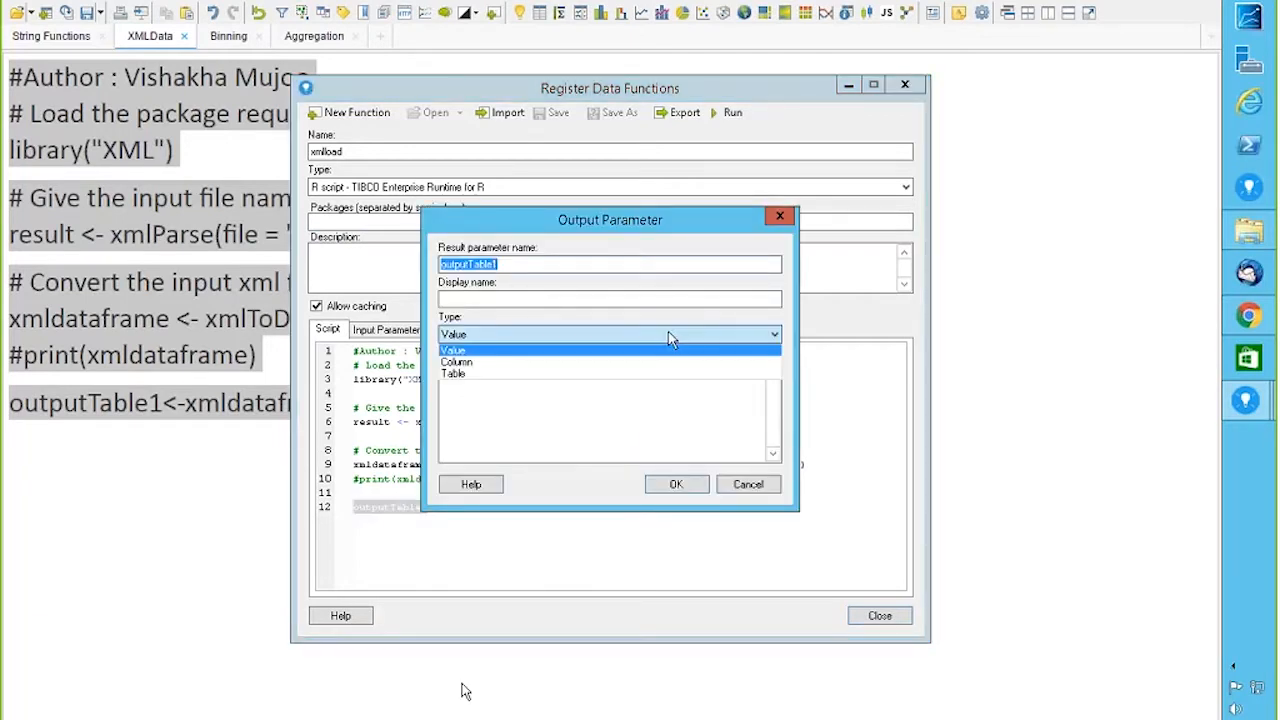
pyautogui.click(468, 373)
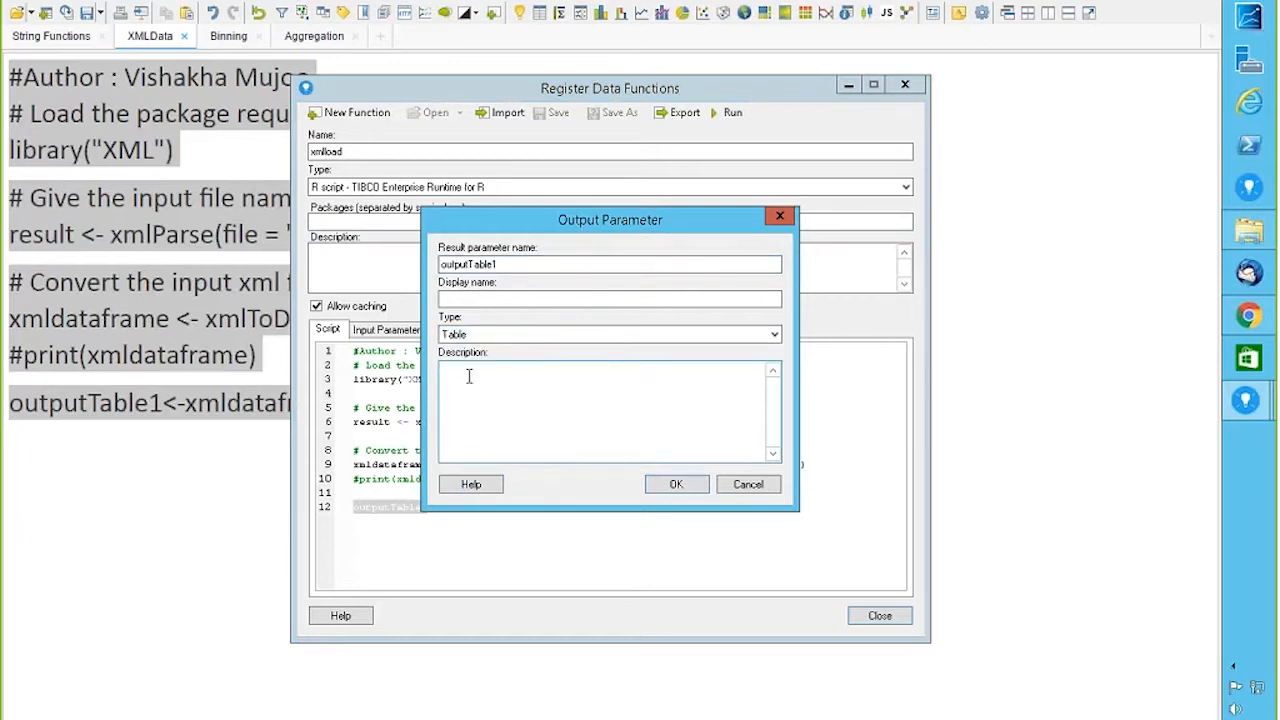
pyautogui.click(677, 484)
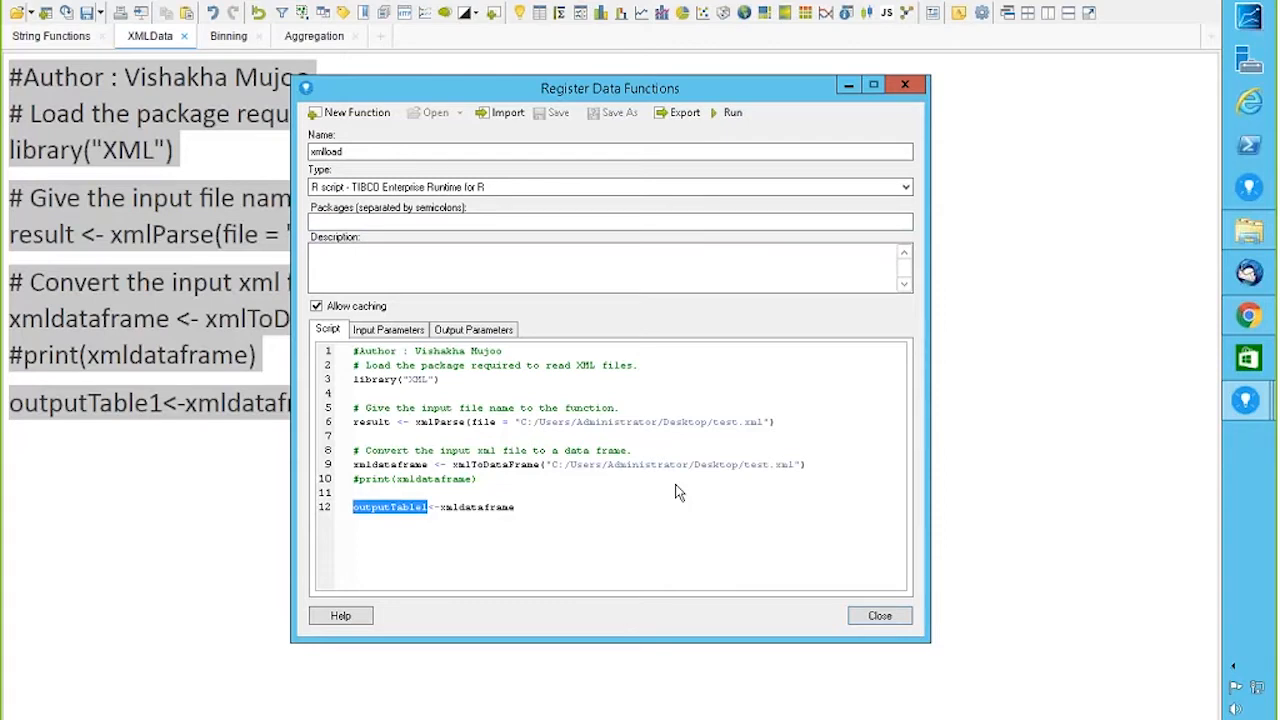
# Step: Run xmlload with outputTable1 sent to a new data table, which fails with an invalid XML error
pyautogui.click(731, 113)
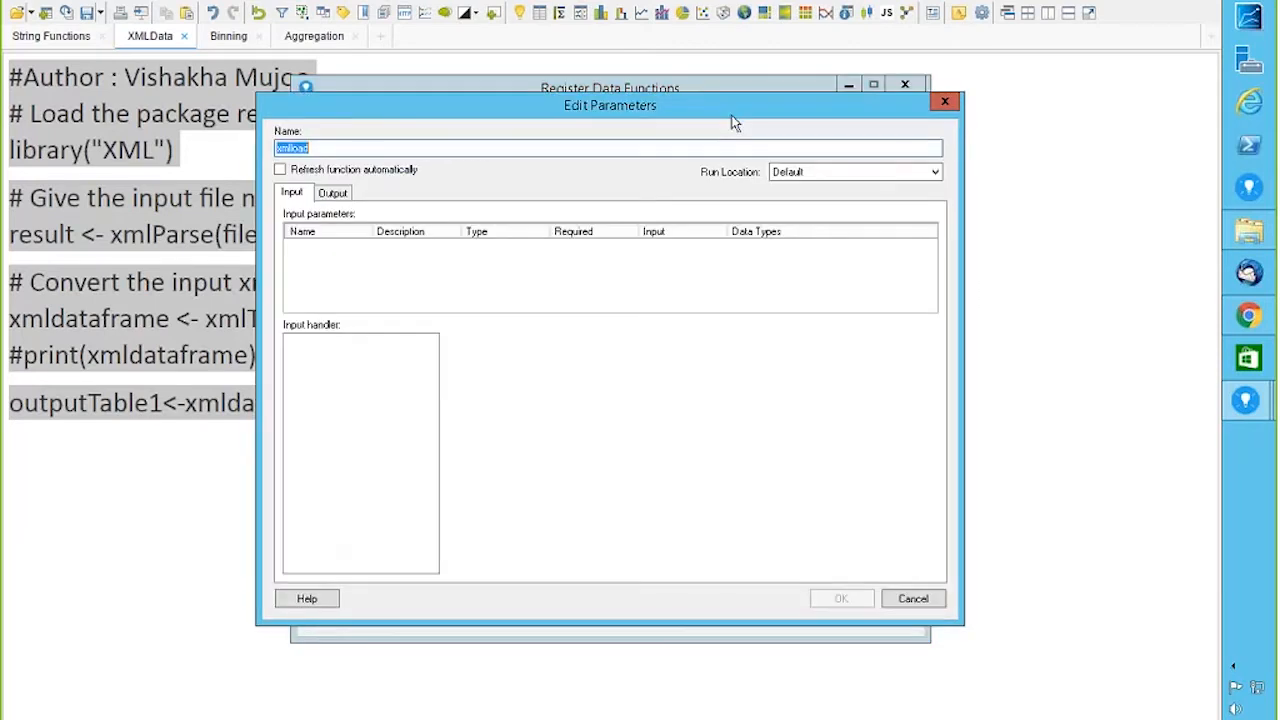
pyautogui.click(332, 192)
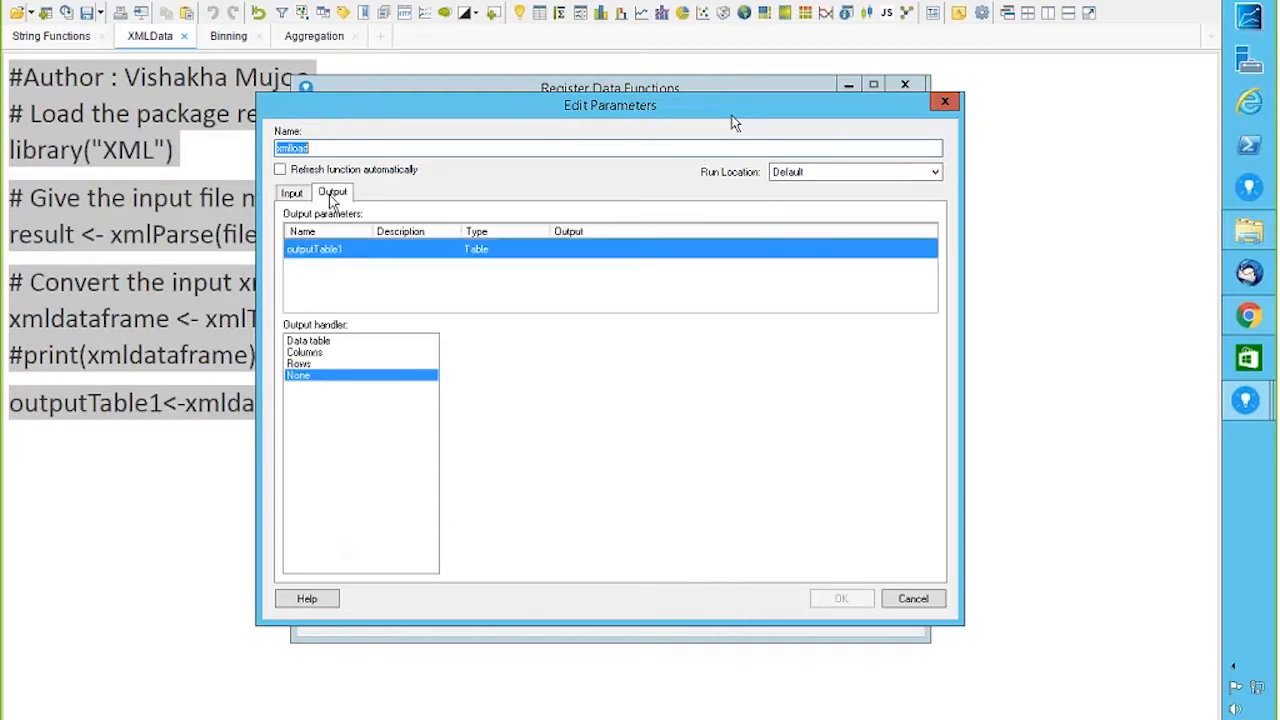
pyautogui.click(316, 342)
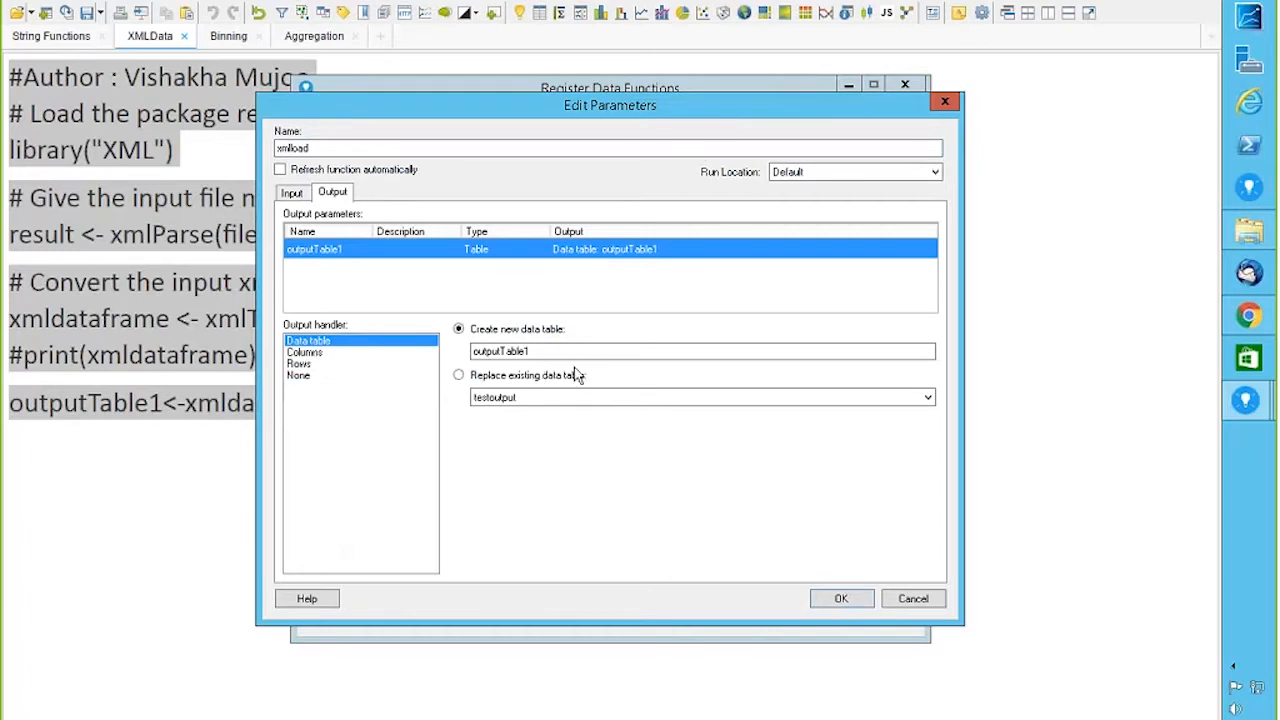
pyautogui.click(829, 600)
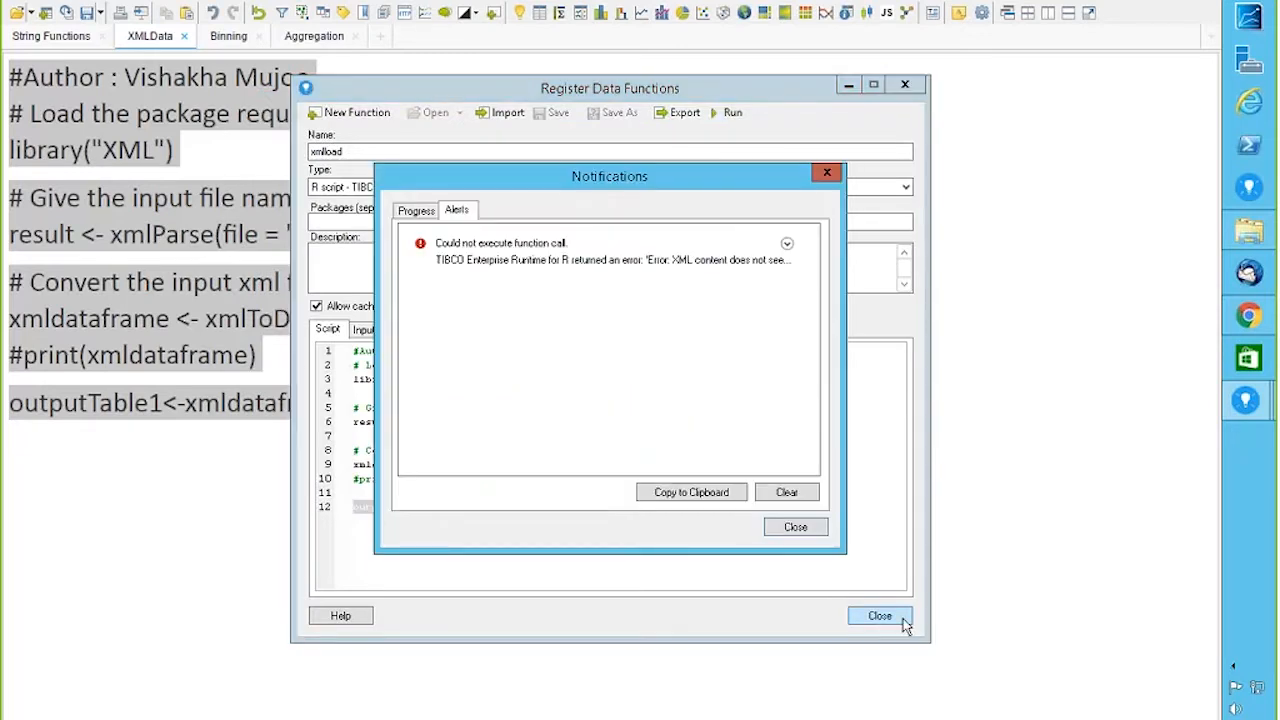
# Step: Inspect the XML content error details, then clear the alerts and close Notifications
pyautogui.click(787, 244)
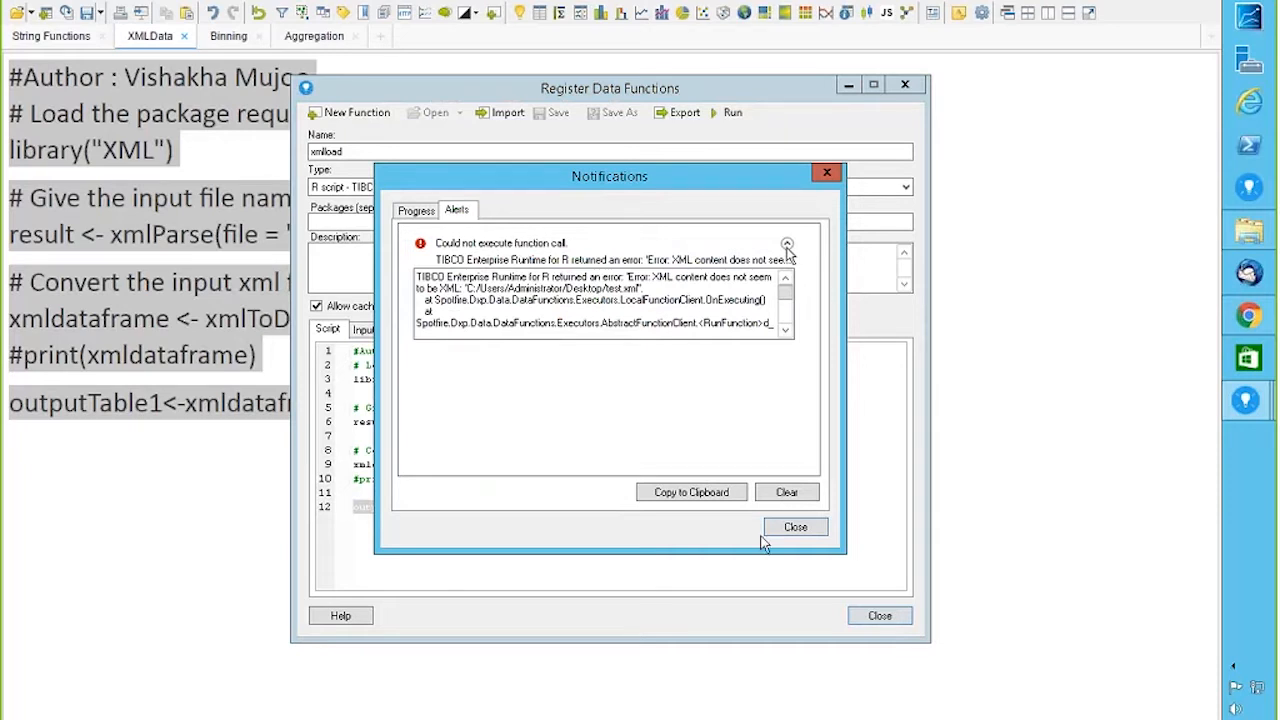
pyautogui.click(787, 493)
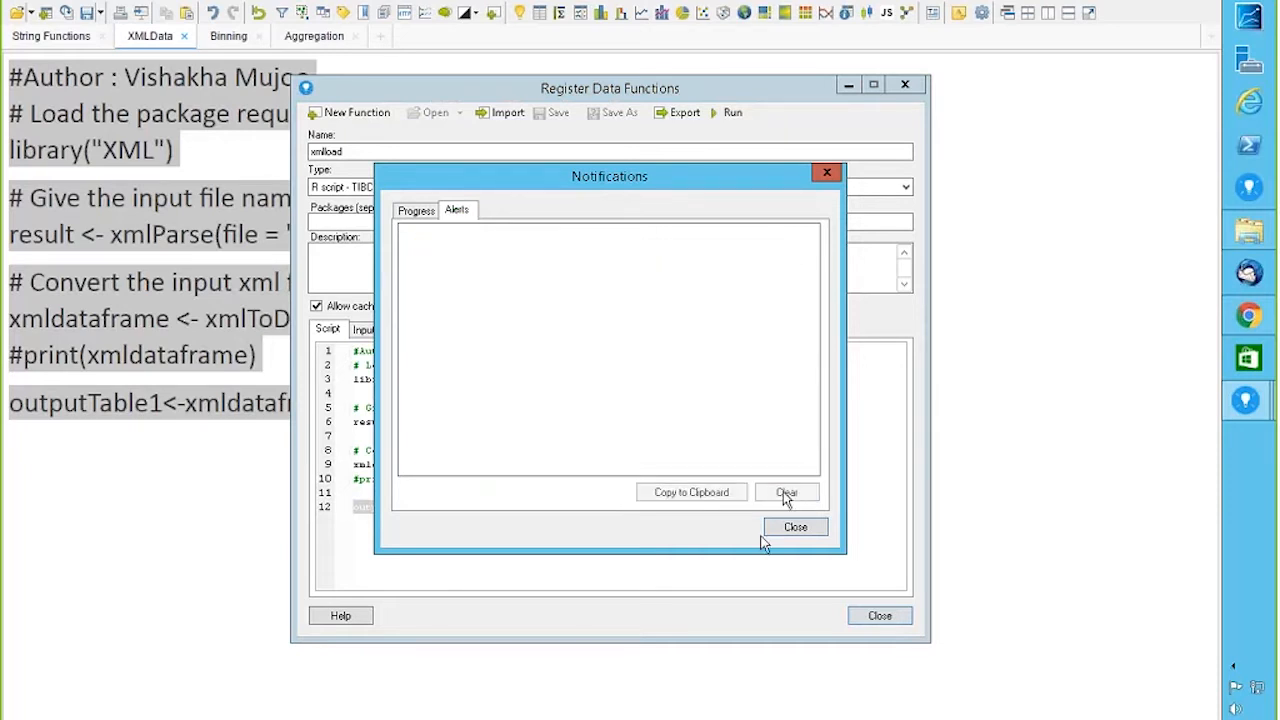
pyautogui.click(798, 530)
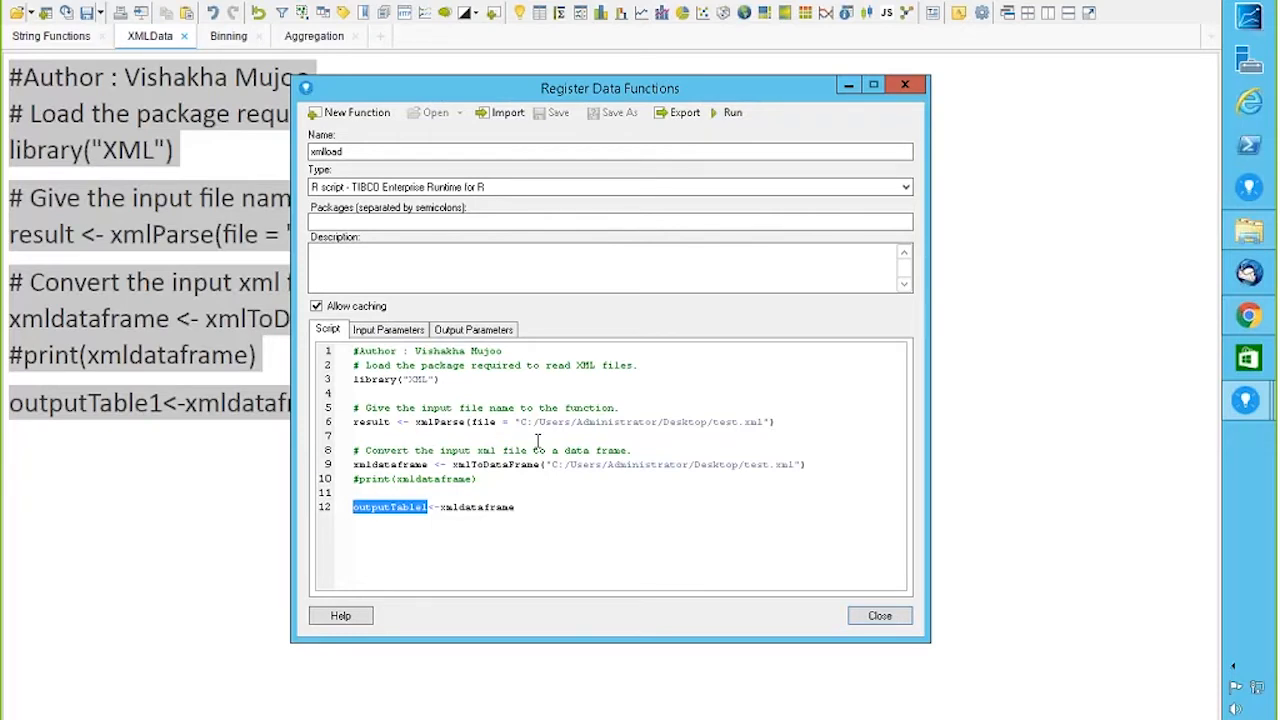
pyautogui.click(1245, 230)
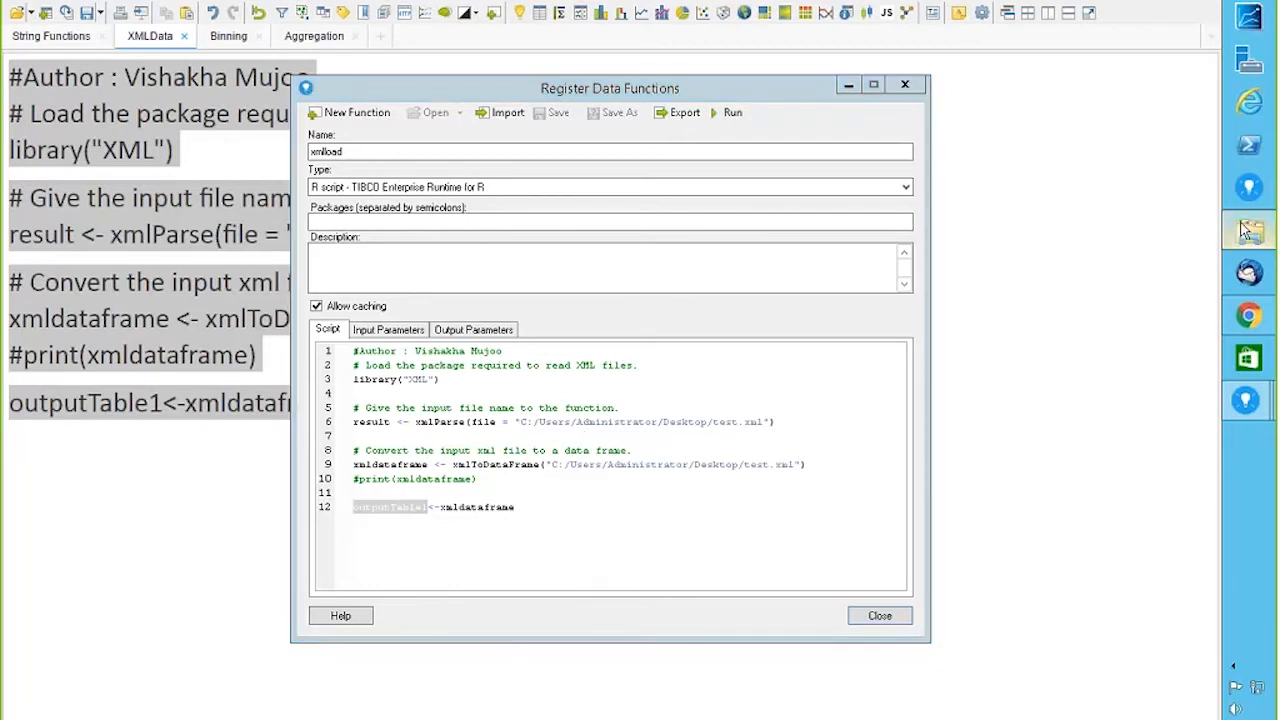
pyautogui.click(178, 388)
pyautogui.doubleClick(408, 344)
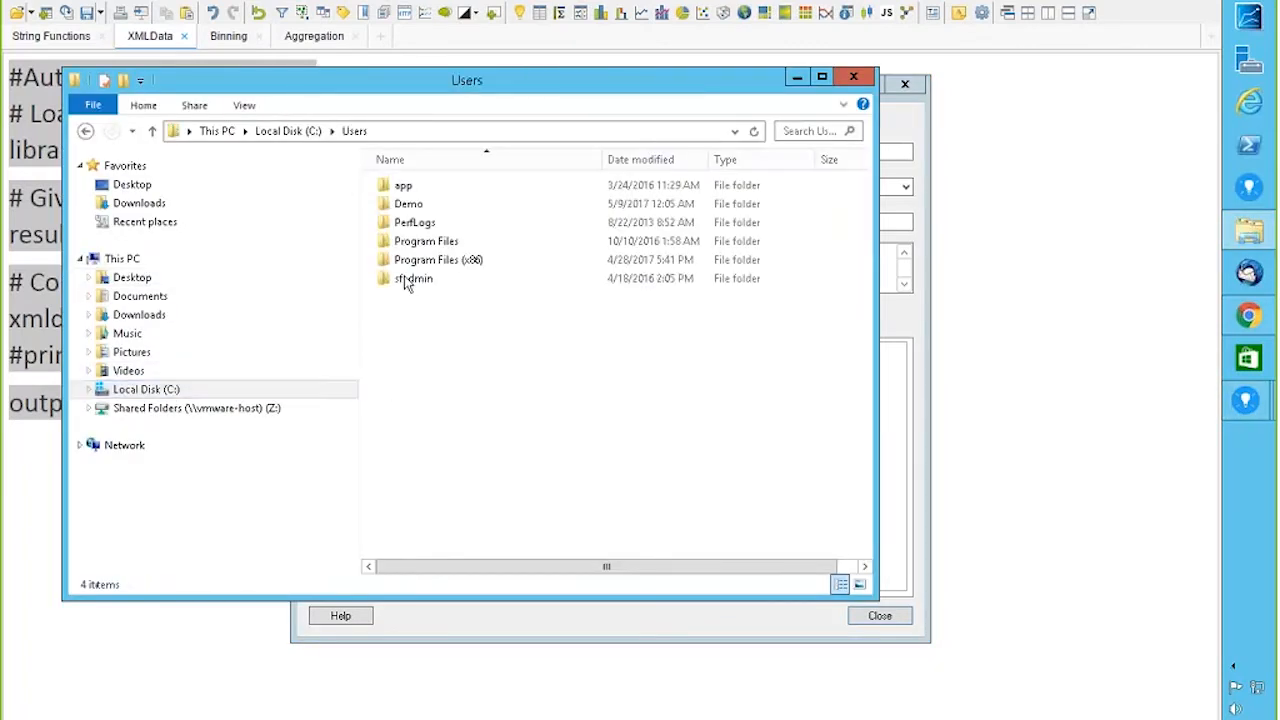
pyautogui.doubleClick(409, 193)
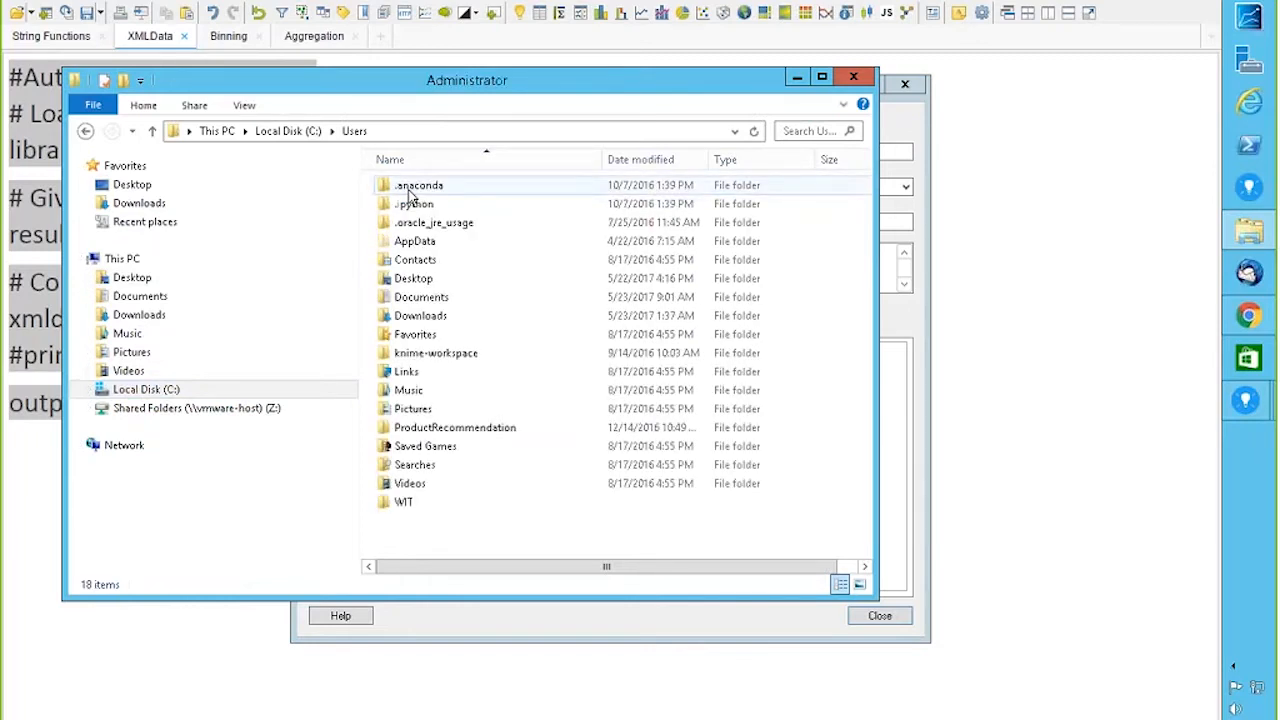
pyautogui.moveTo(608, 93); pyautogui.dragTo(1018, 398)
pyautogui.moveTo(915, 399); pyautogui.dragTo(979, 429)
pyautogui.moveTo(890, 440); pyautogui.dragTo(368, 14)
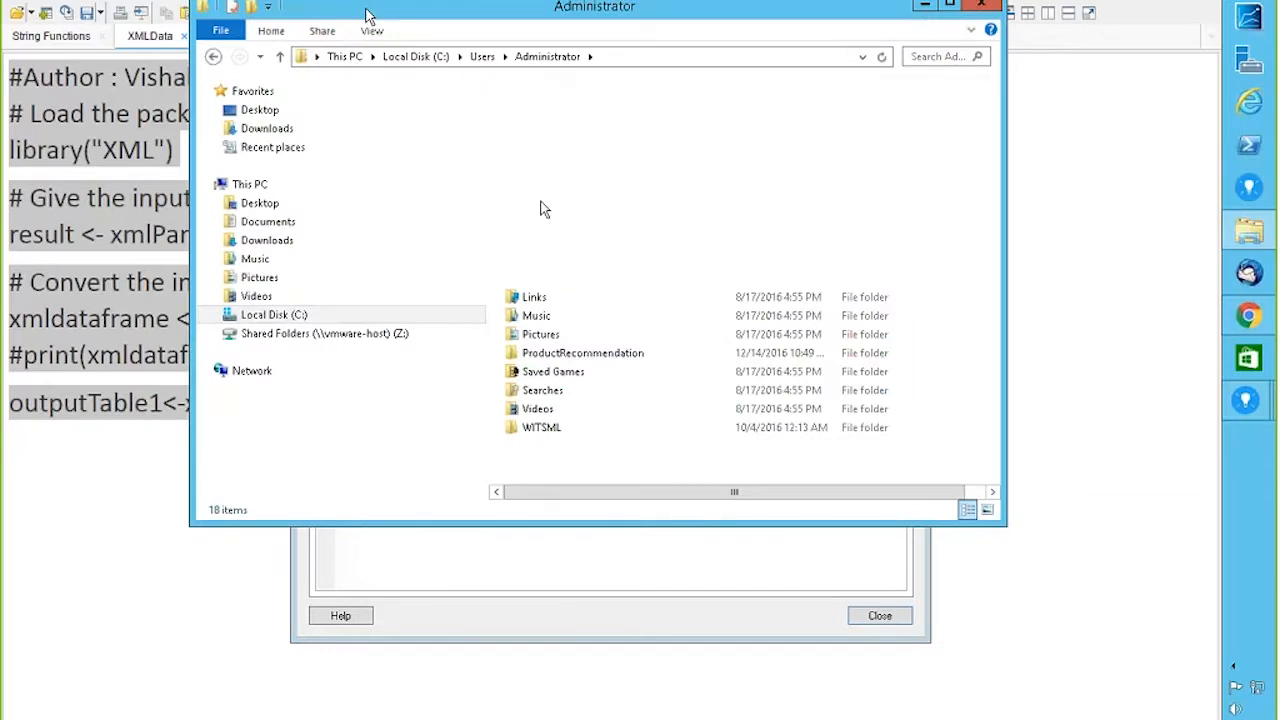
pyautogui.doubleClick(540, 209)
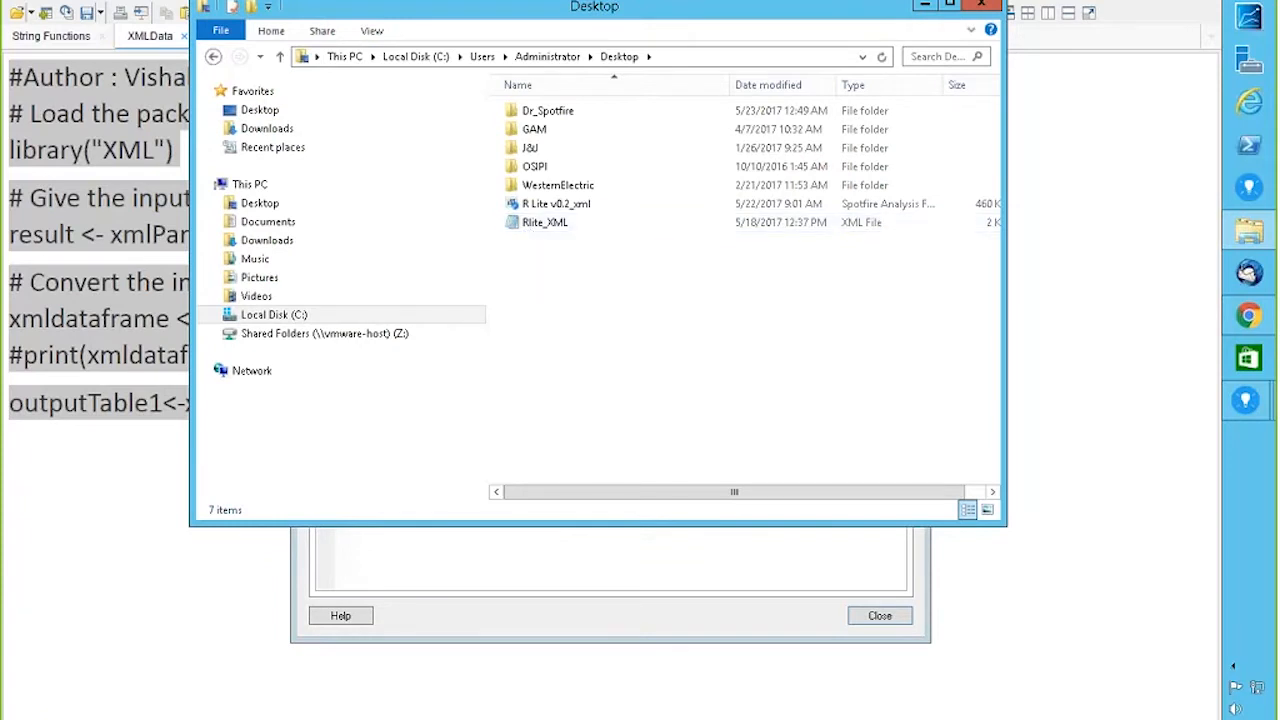
pyautogui.click(990, 6)
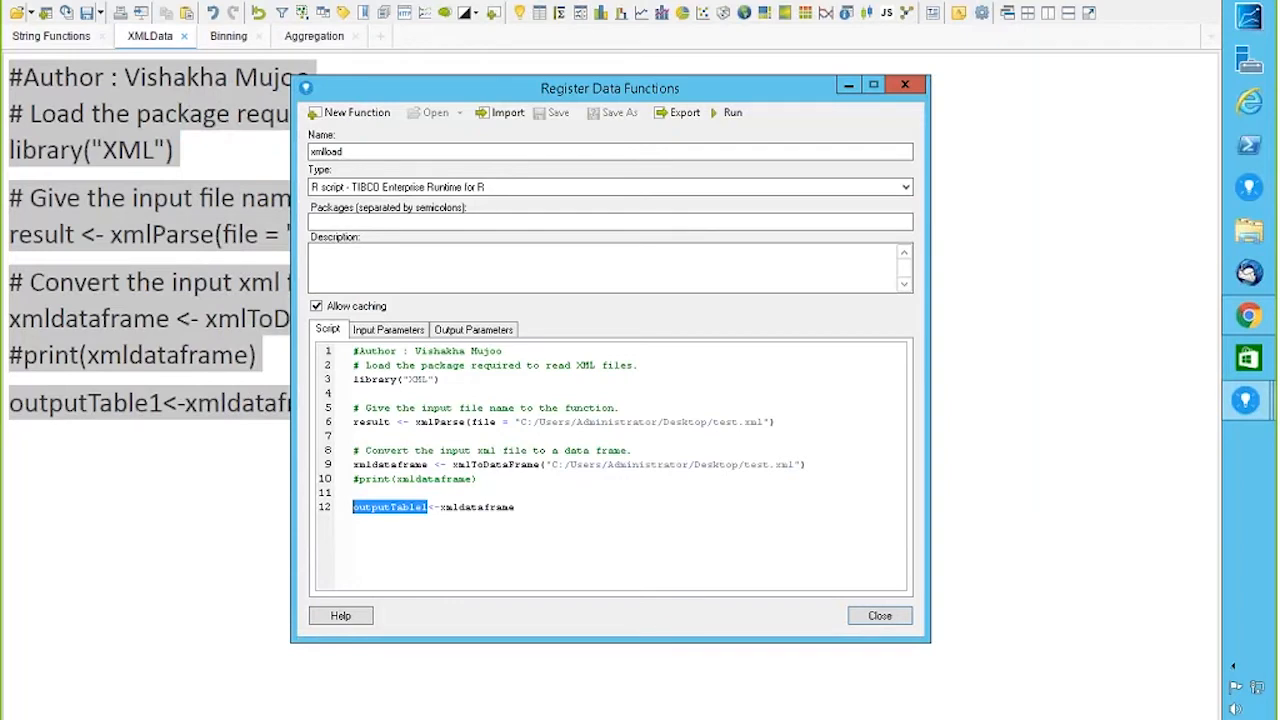
# Step: Replace test with Rlite in the file paths on lines 6 and 9
pyautogui.click(427, 507)
pyautogui.doubleClick(724, 421)
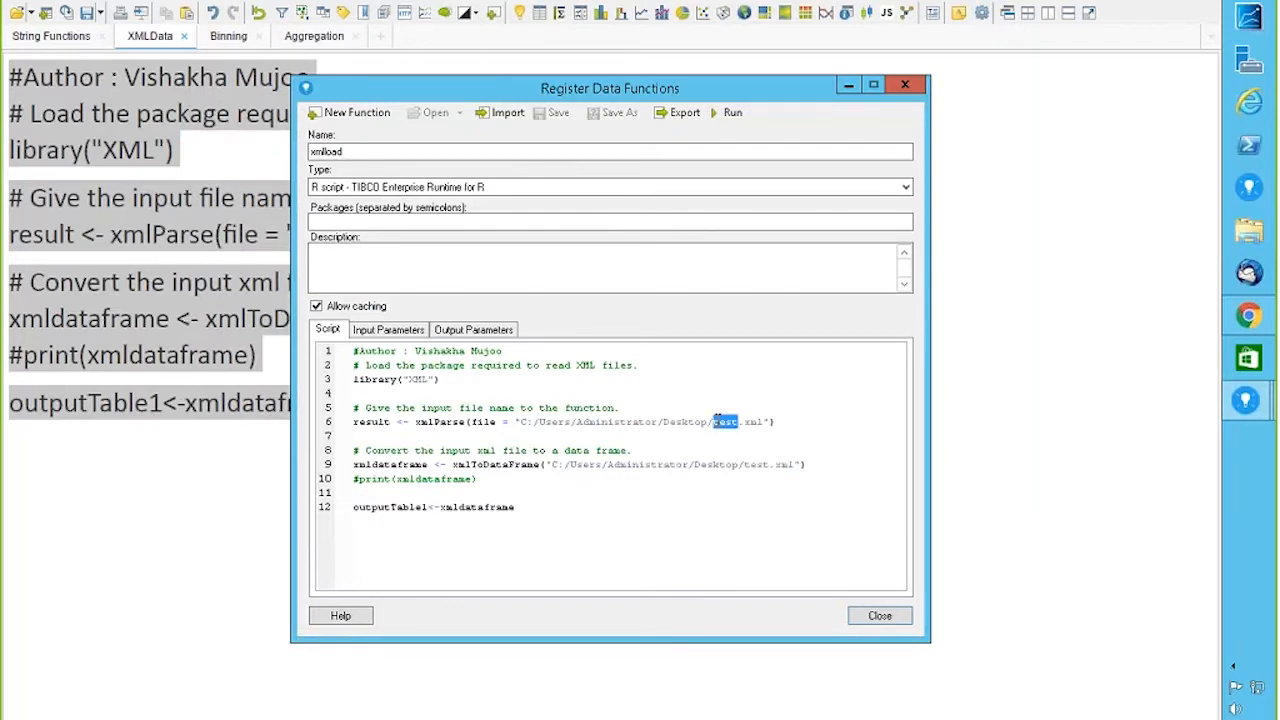
pyautogui.press('BackSpace')
pyautogui.write('Rlite.xml"')
pyautogui.doubleClick(746, 466)
pyautogui.write('Rlite')
# Step: Start running xmlload, check its output parameters, then cancel the run
pyautogui.click(730, 113)
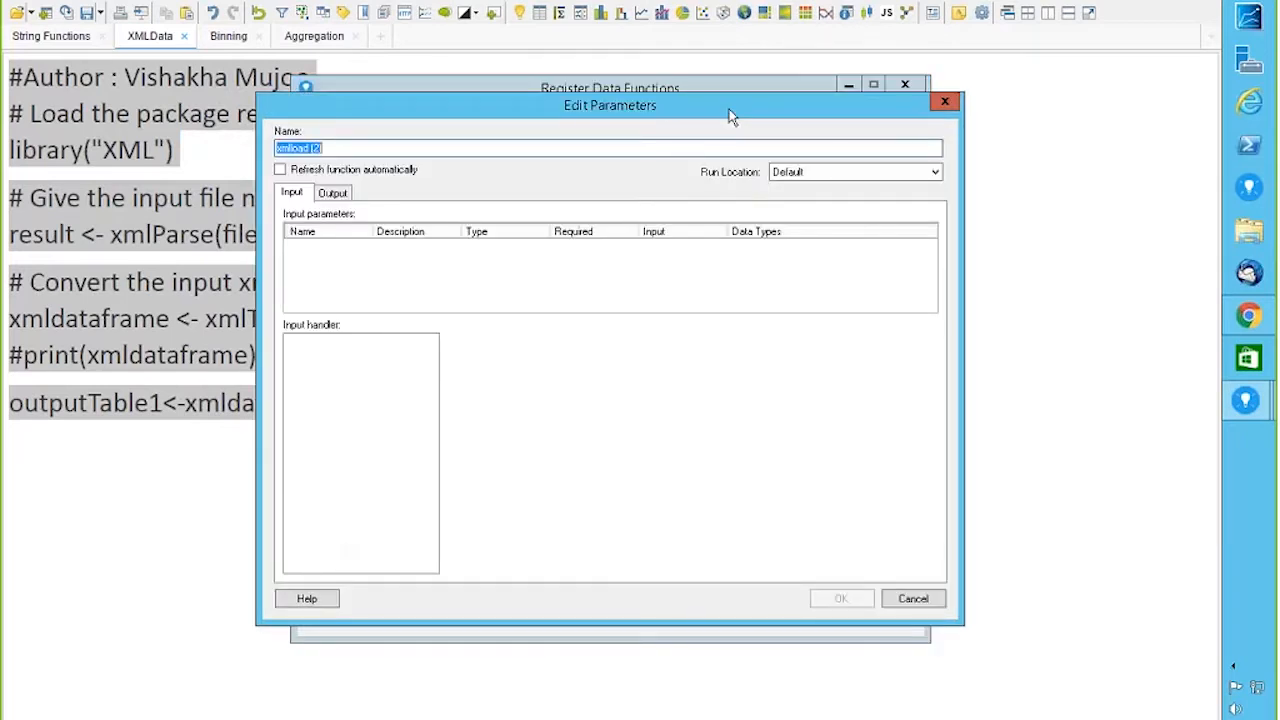
pyautogui.click(338, 194)
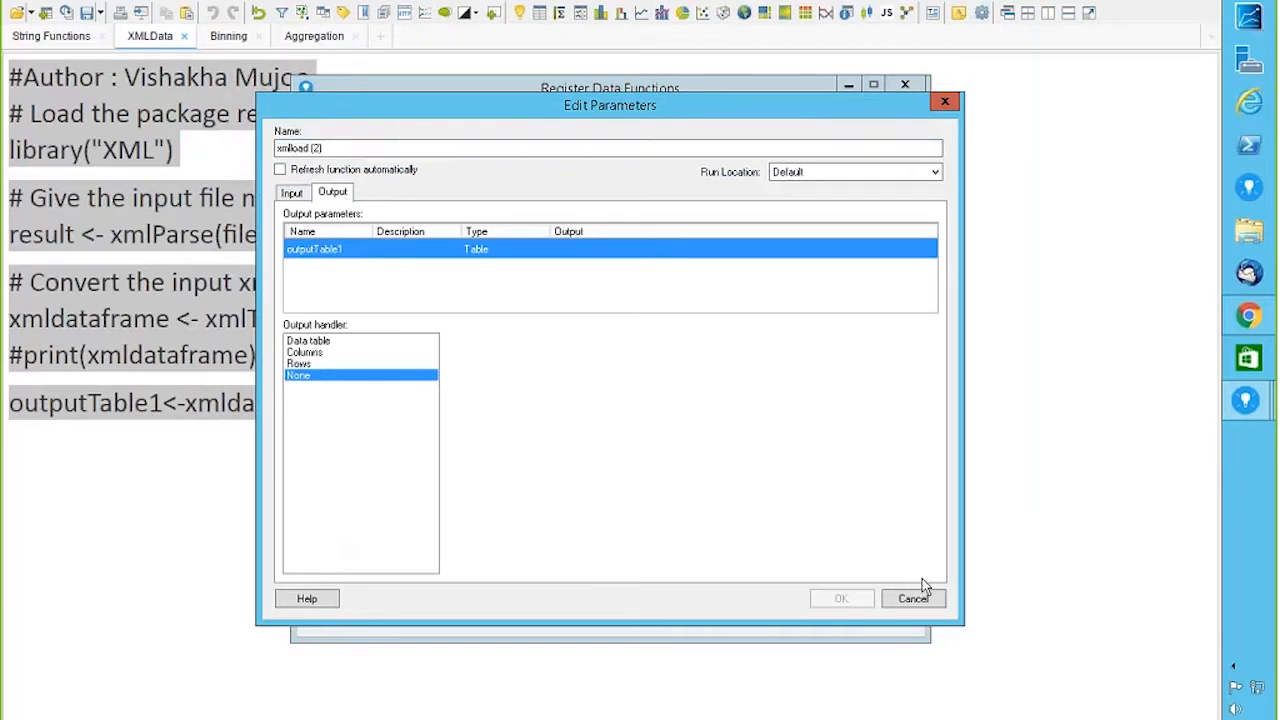
pyautogui.click(944, 104)
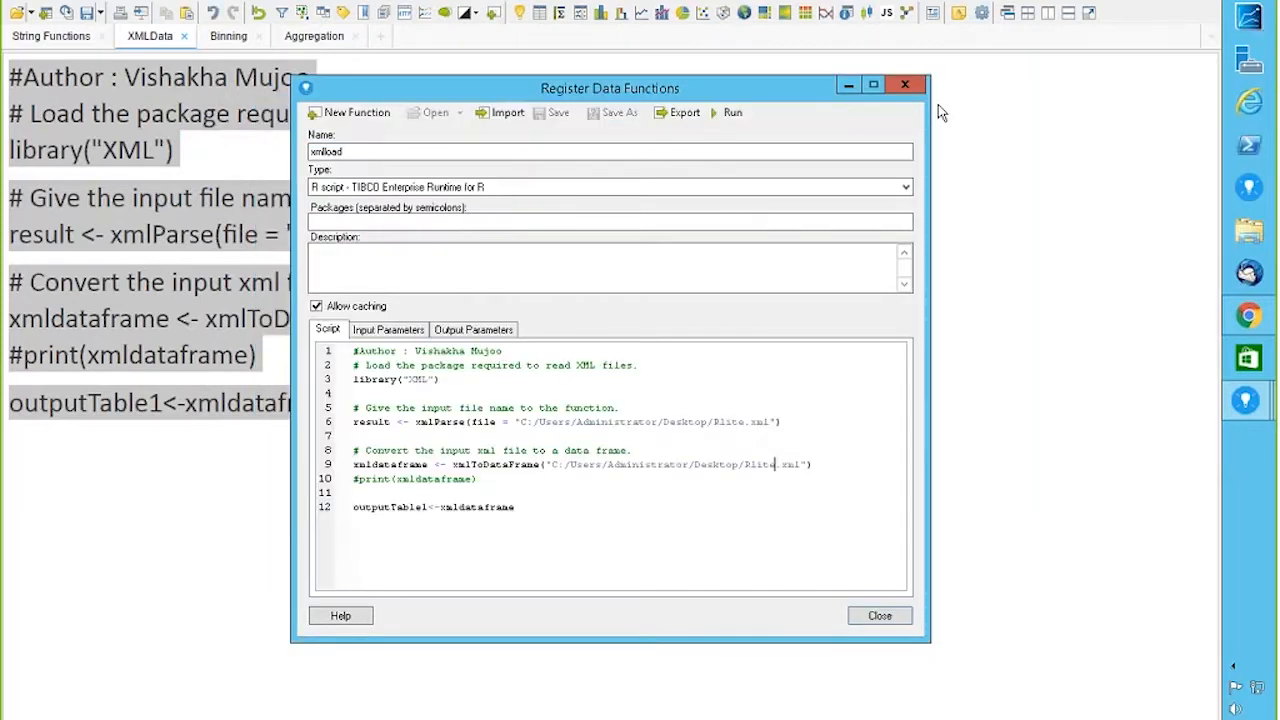
# Step: Check the XML file's actual name in the Desktop folder using File Explorer
pyautogui.click(1247, 236)
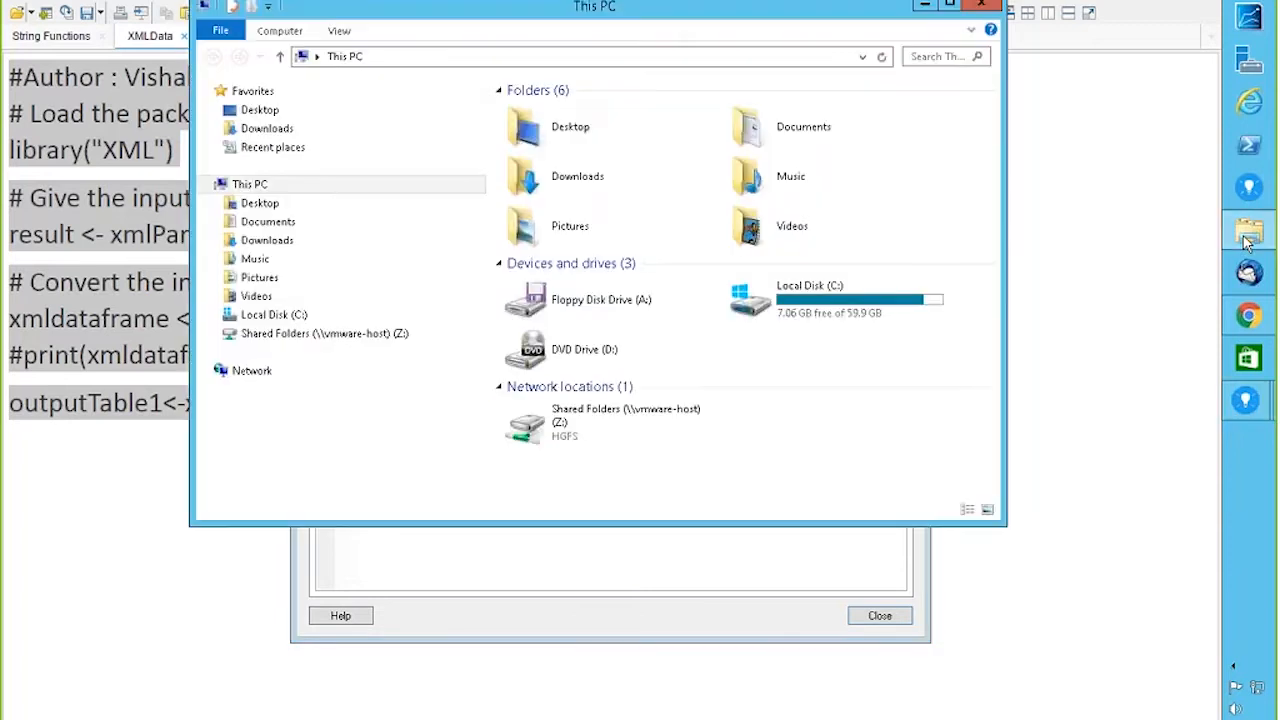
pyautogui.doubleClick(577, 150)
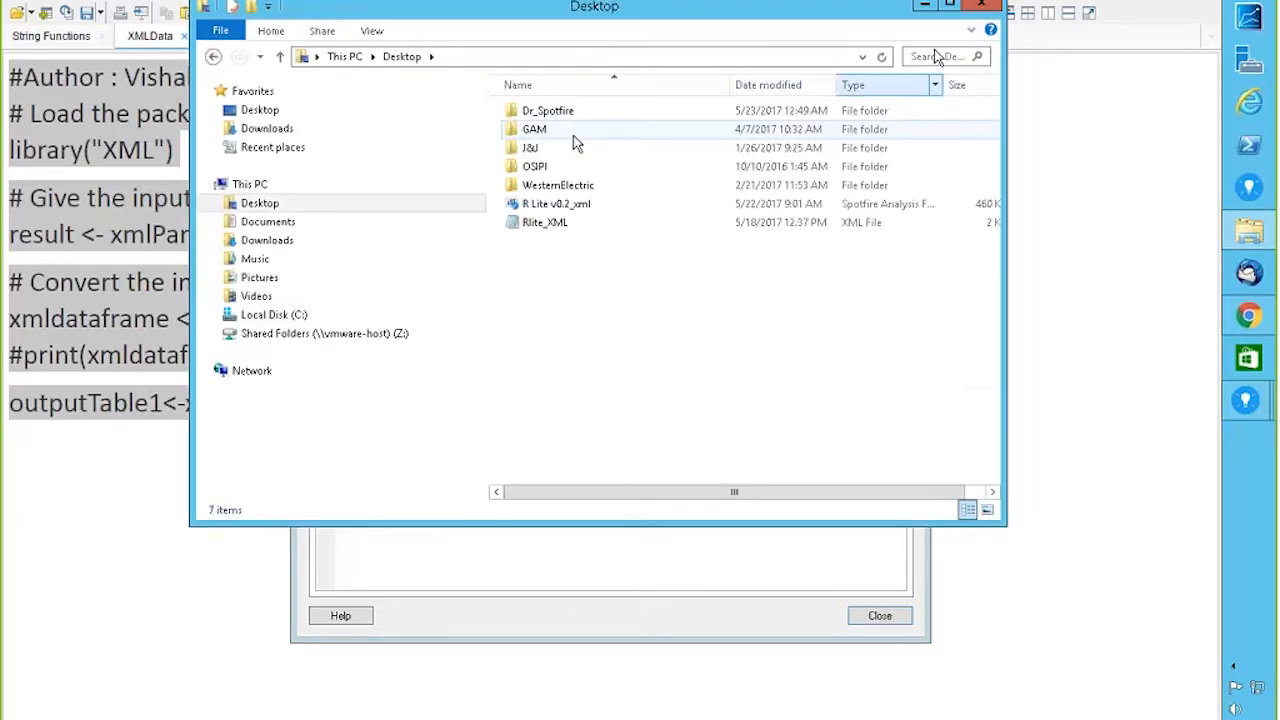
pyautogui.click(978, 8)
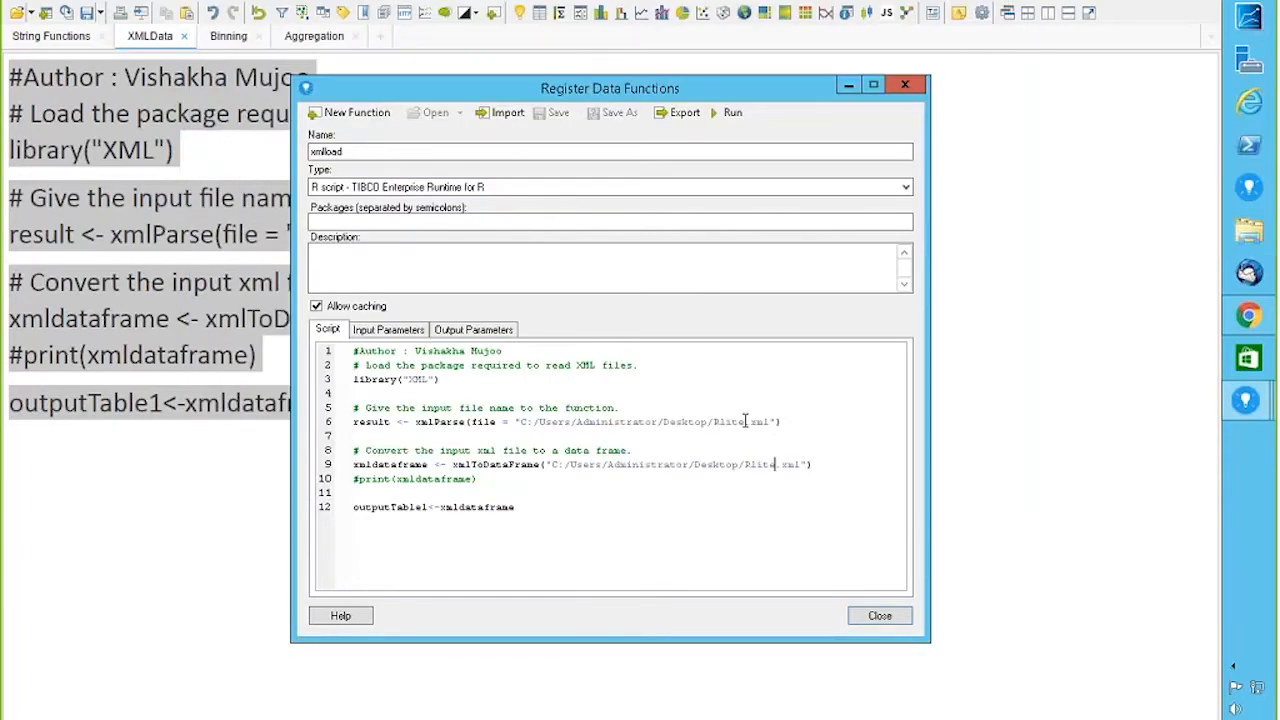
# Step: Insert _XML after Rlite on lines 6 and 9 so both paths read Rlite_XML.xml
pyautogui.write('_XML')
pyautogui.click(775, 465)
pyautogui.write('_XML')
# Step: Run xmlload with its output written to a new data table named outputTable1
pyautogui.click(735, 115)
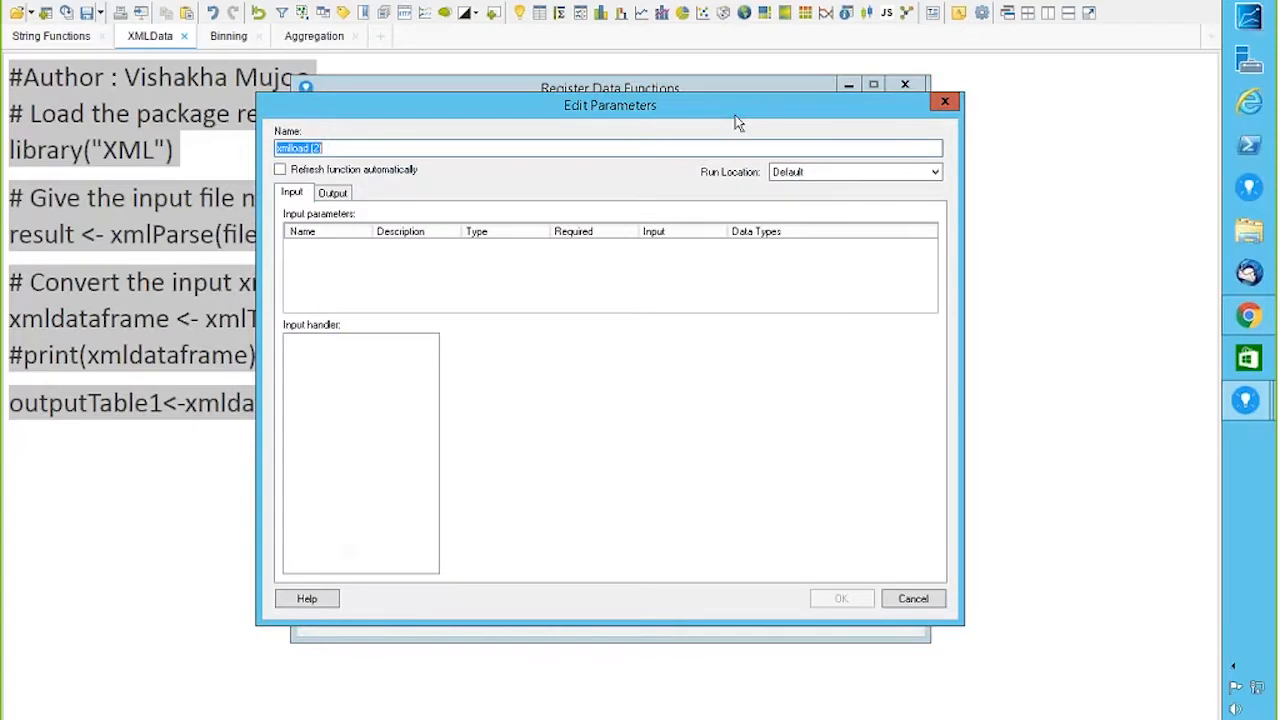
pyautogui.click(332, 193)
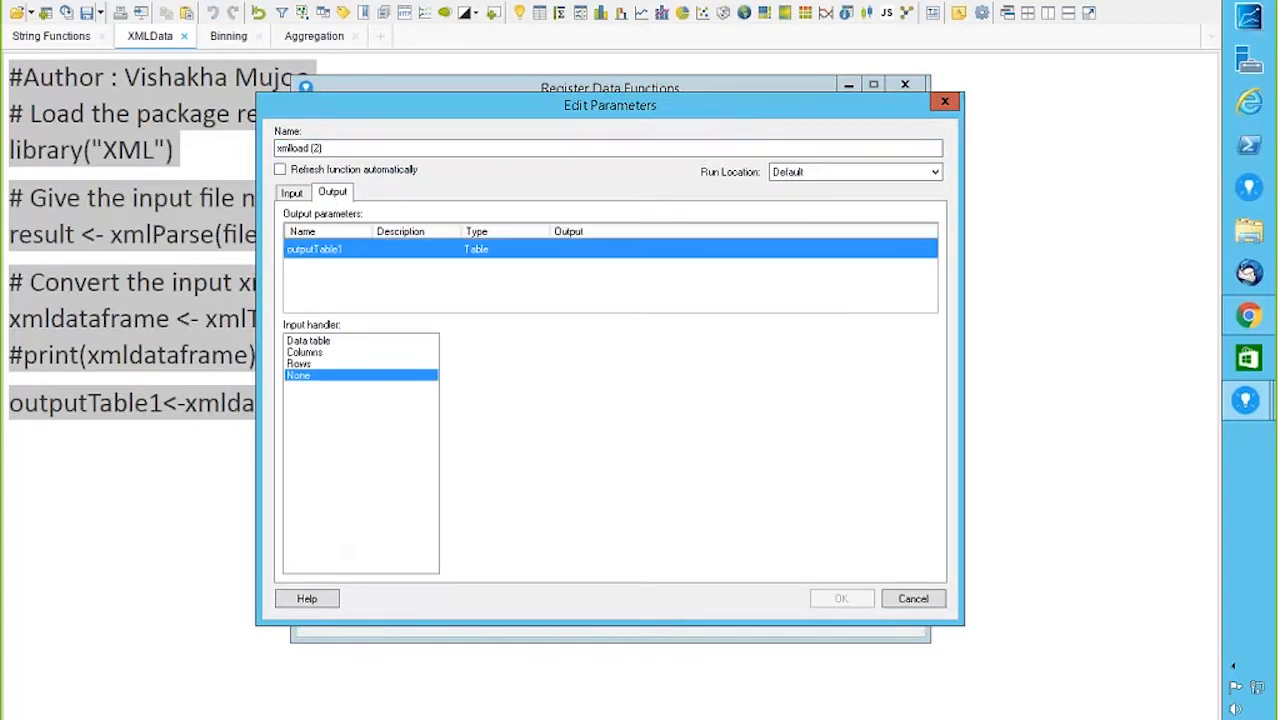
pyautogui.click(309, 341)
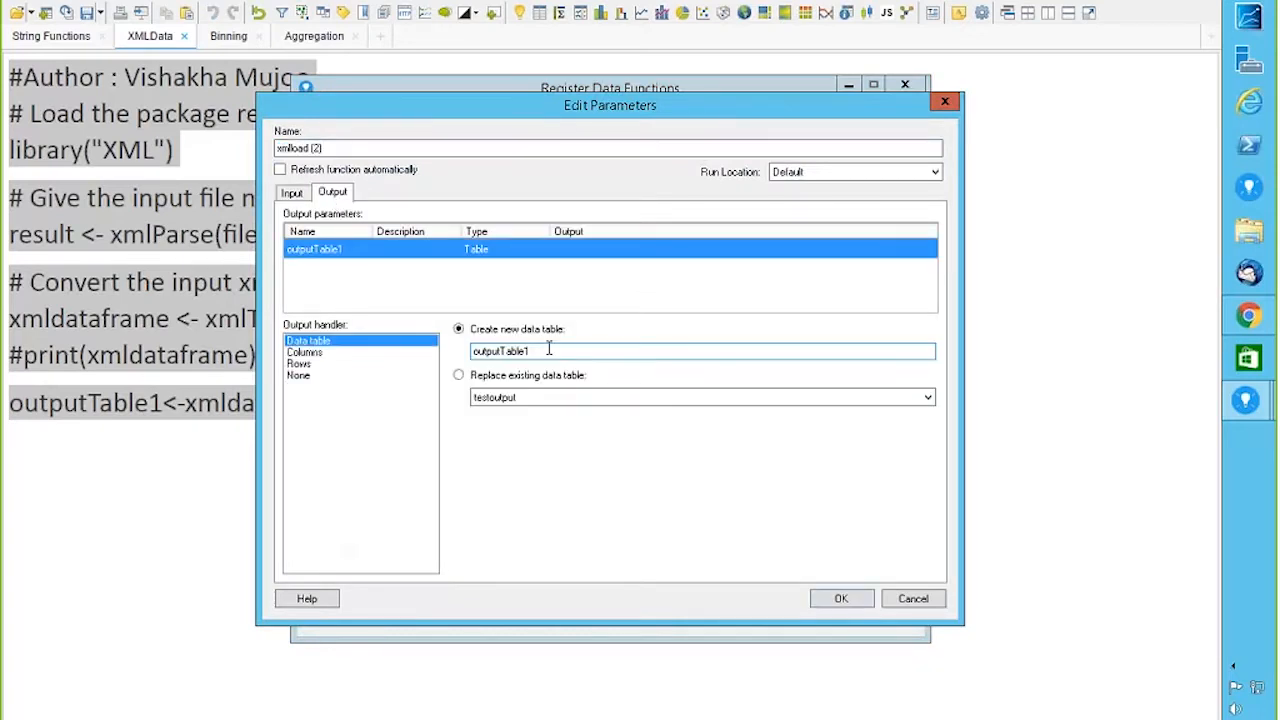
pyautogui.click(828, 602)
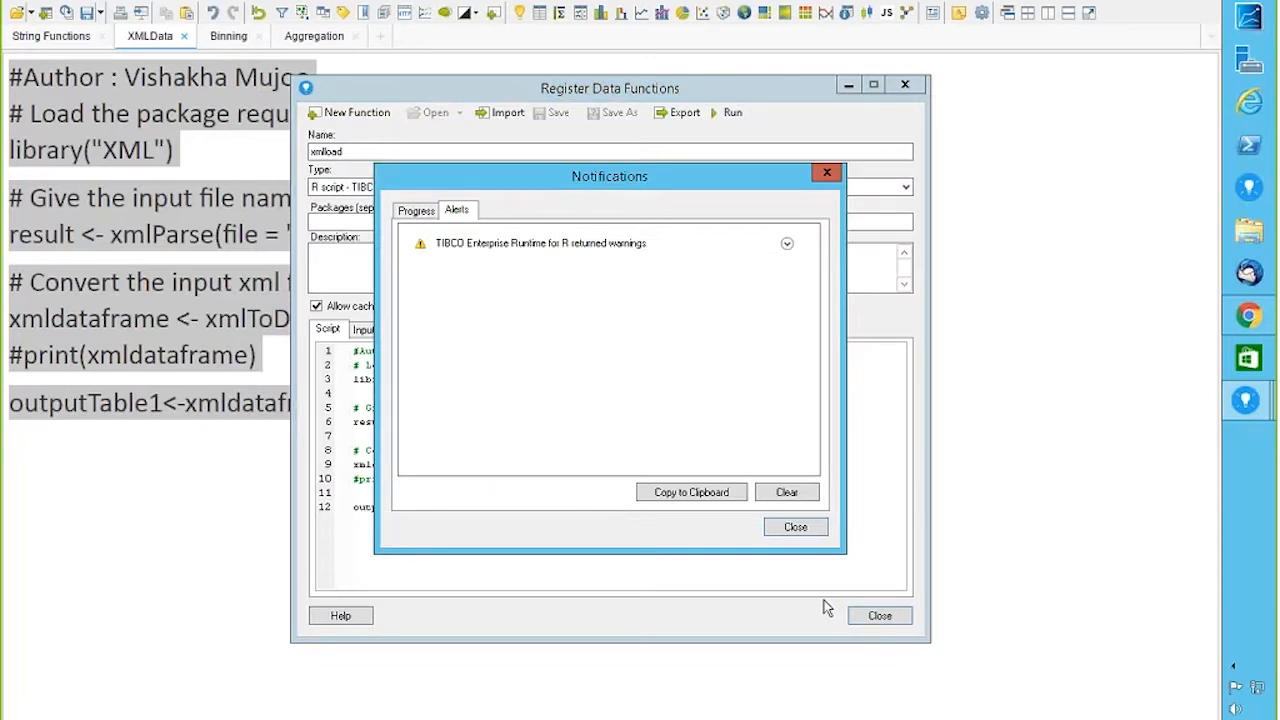
# Step: Clear the R warning alerts, close Notifications, and close Register Data Functions
pyautogui.click(788, 494)
pyautogui.click(795, 528)
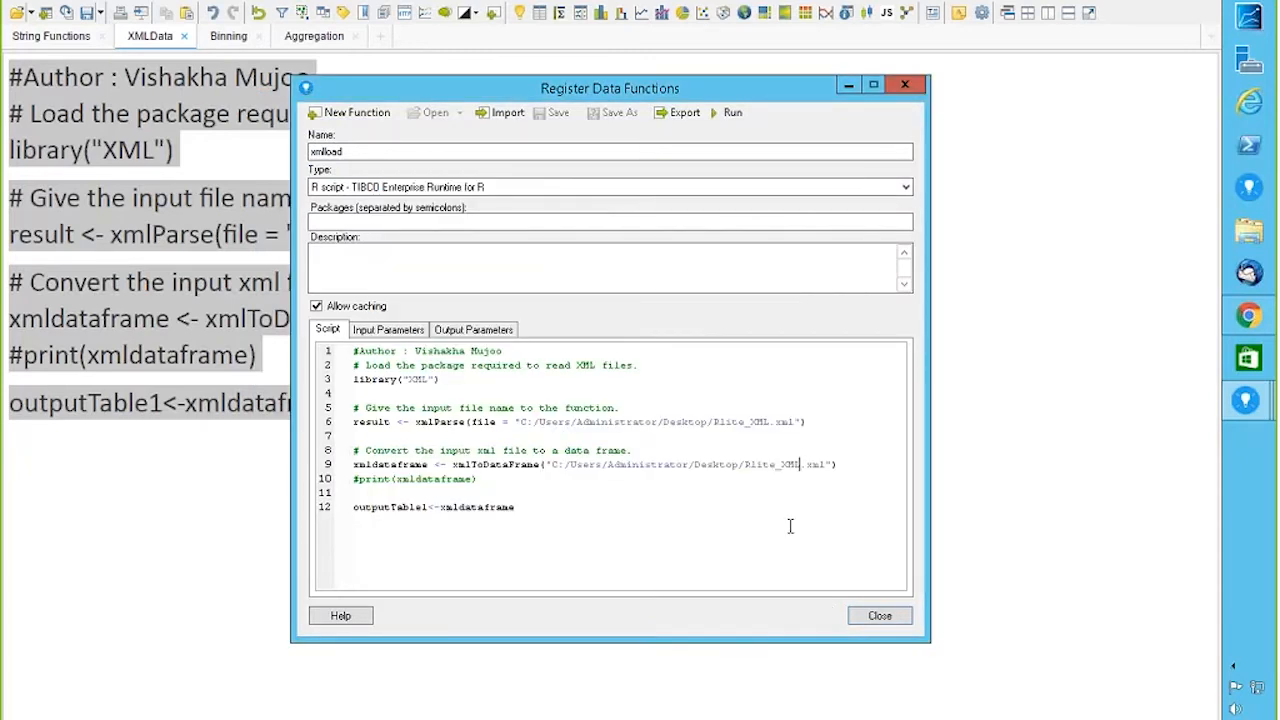
pyautogui.click(868, 617)
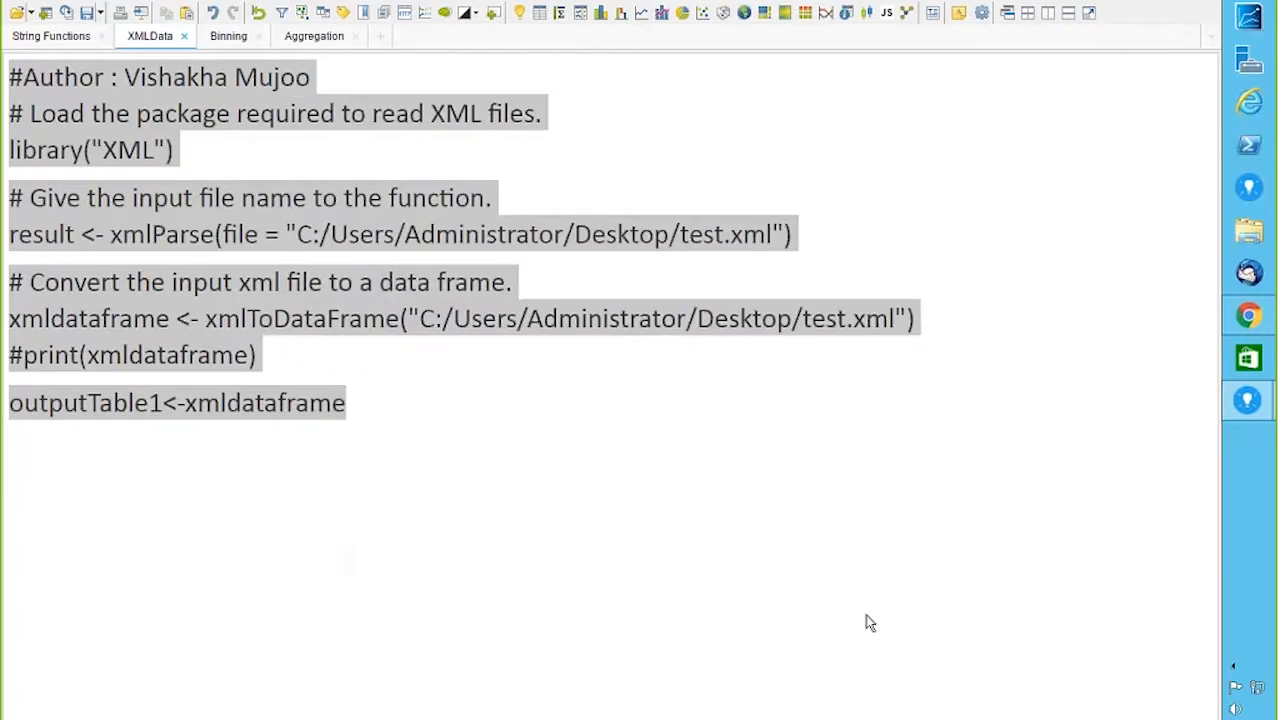
# Step: Add a table visualization showing outputTable1's ID, NAME, SCORE, STARTDATE and DEPT columns, and open File Explorer
pyautogui.click(540, 14)
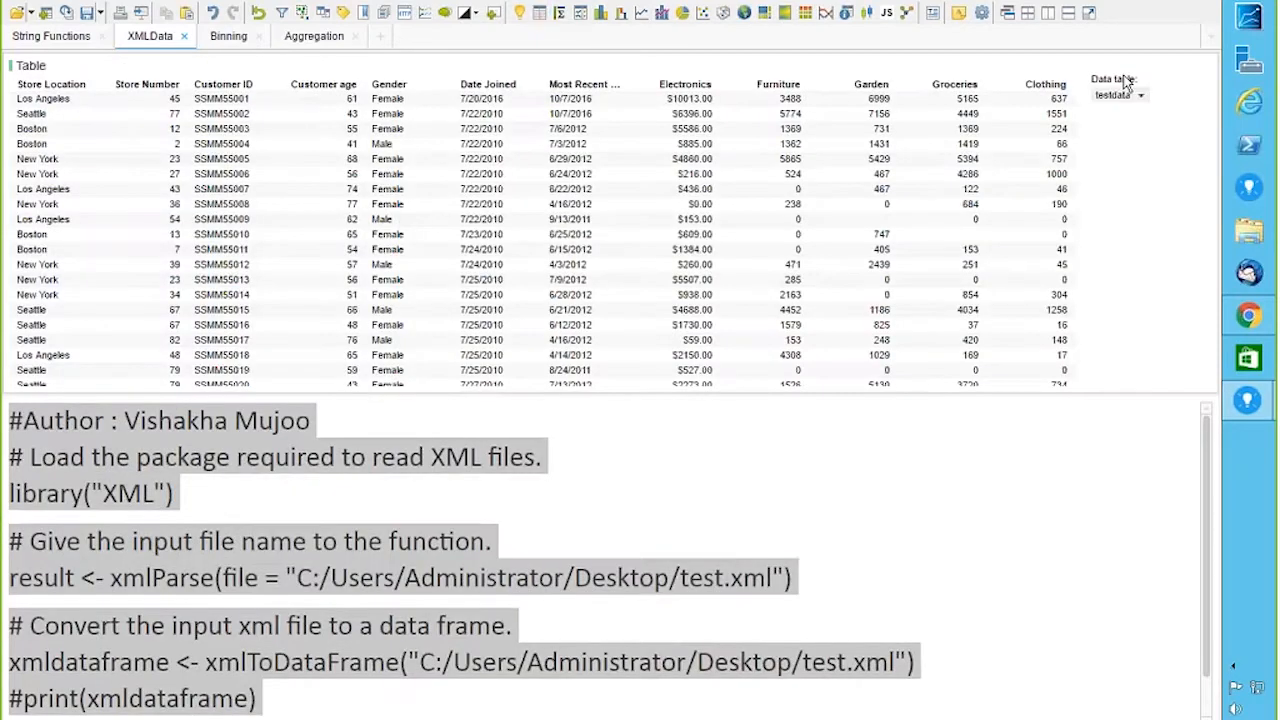
pyautogui.click(1138, 94)
pyautogui.click(1165, 231)
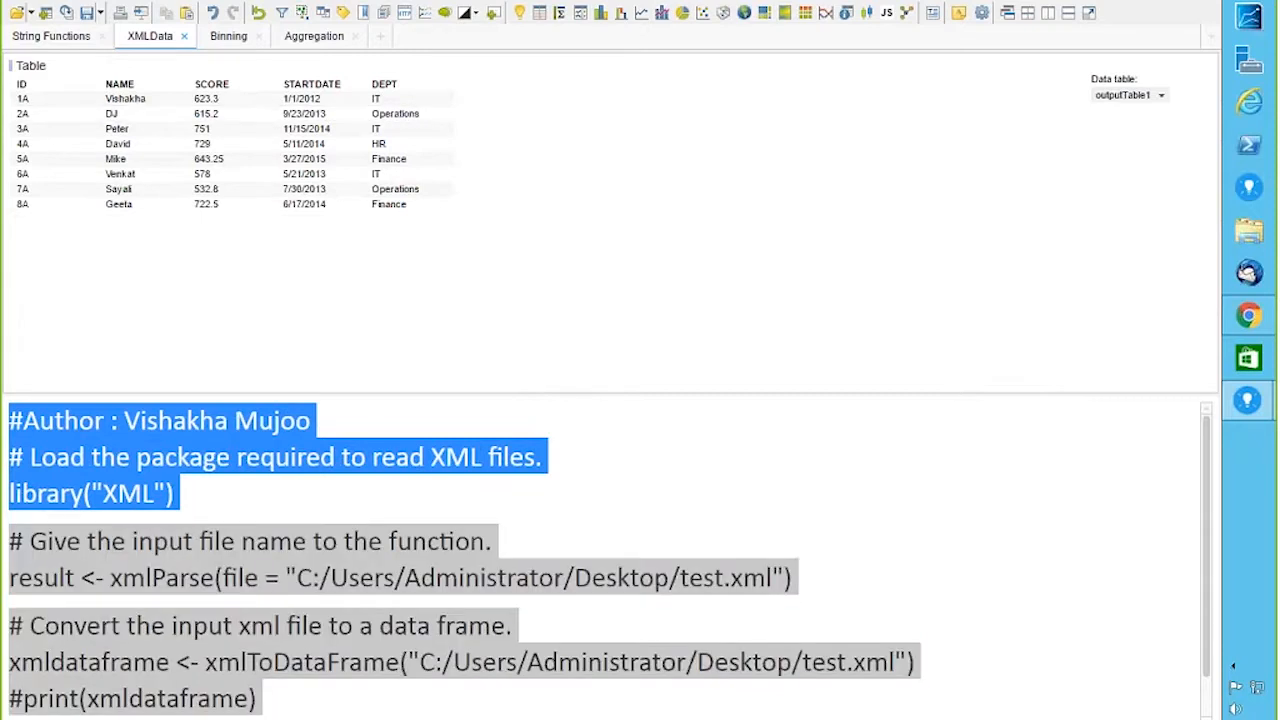
pyautogui.click(1249, 231)
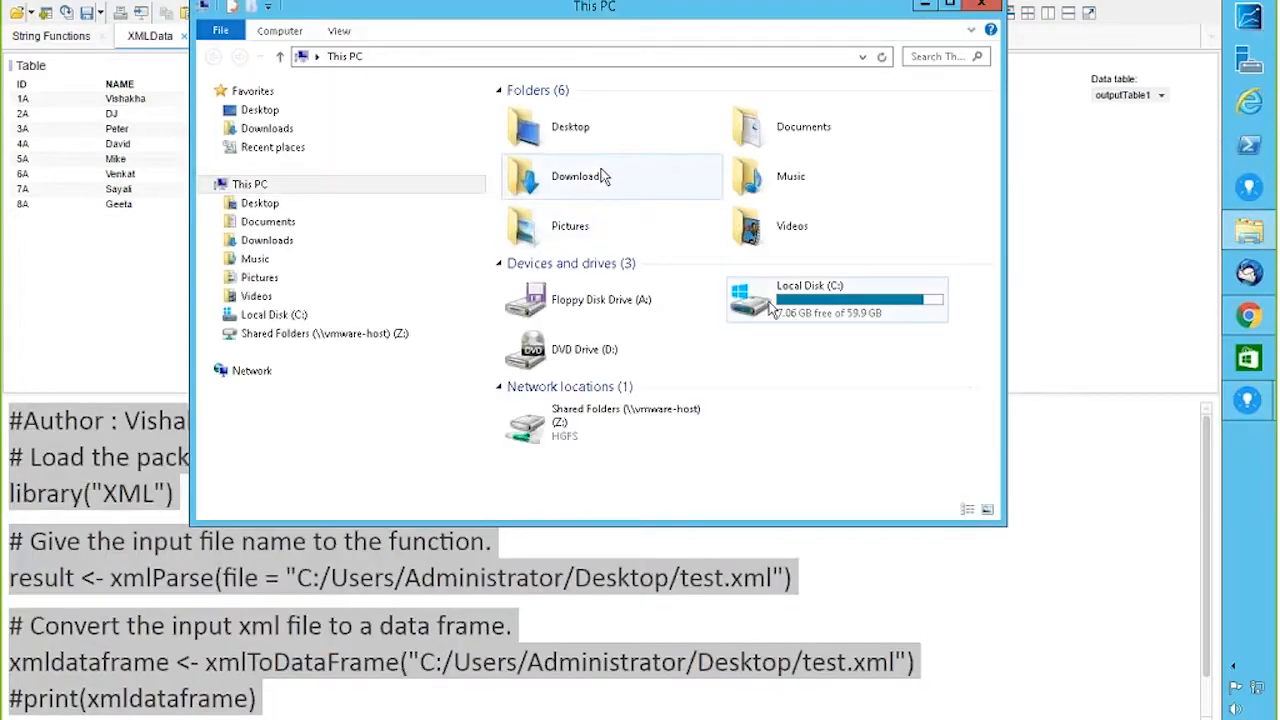
# Step: Open Rlite_XML from the Desktop to view its employee records, then close Notepad and Explorer
pyautogui.doubleClick(571, 132)
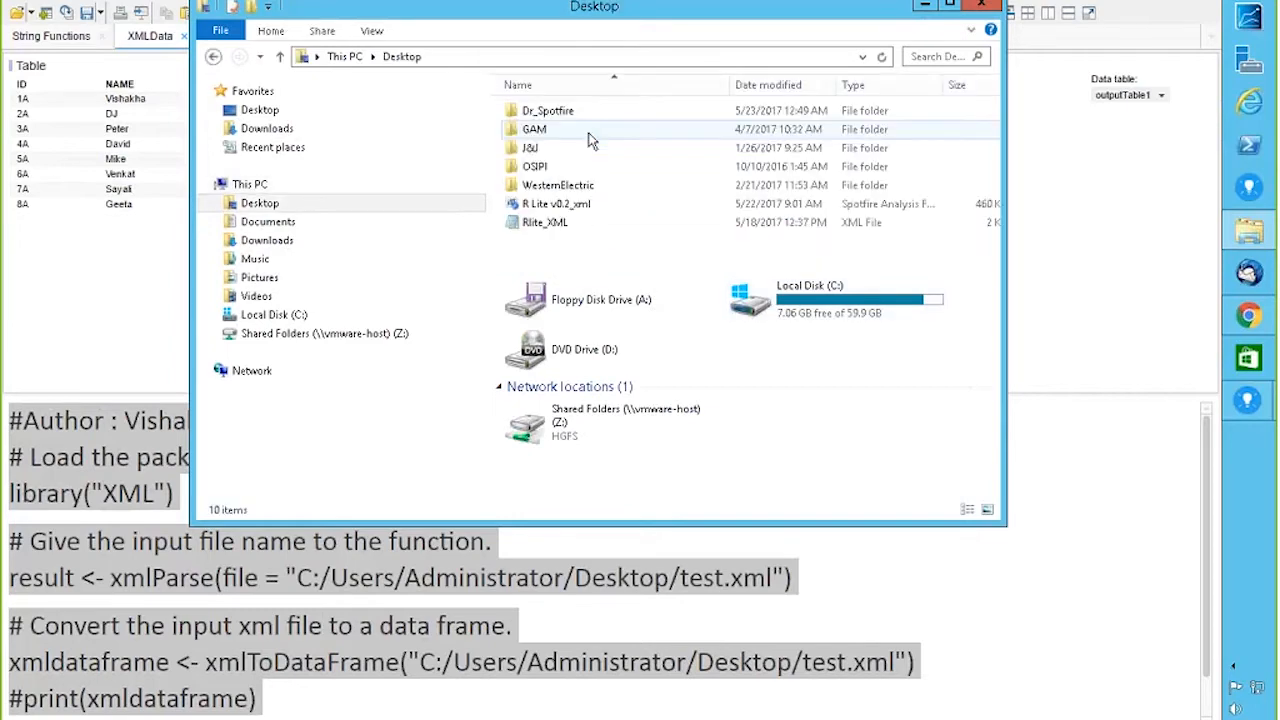
pyautogui.doubleClick(540, 224)
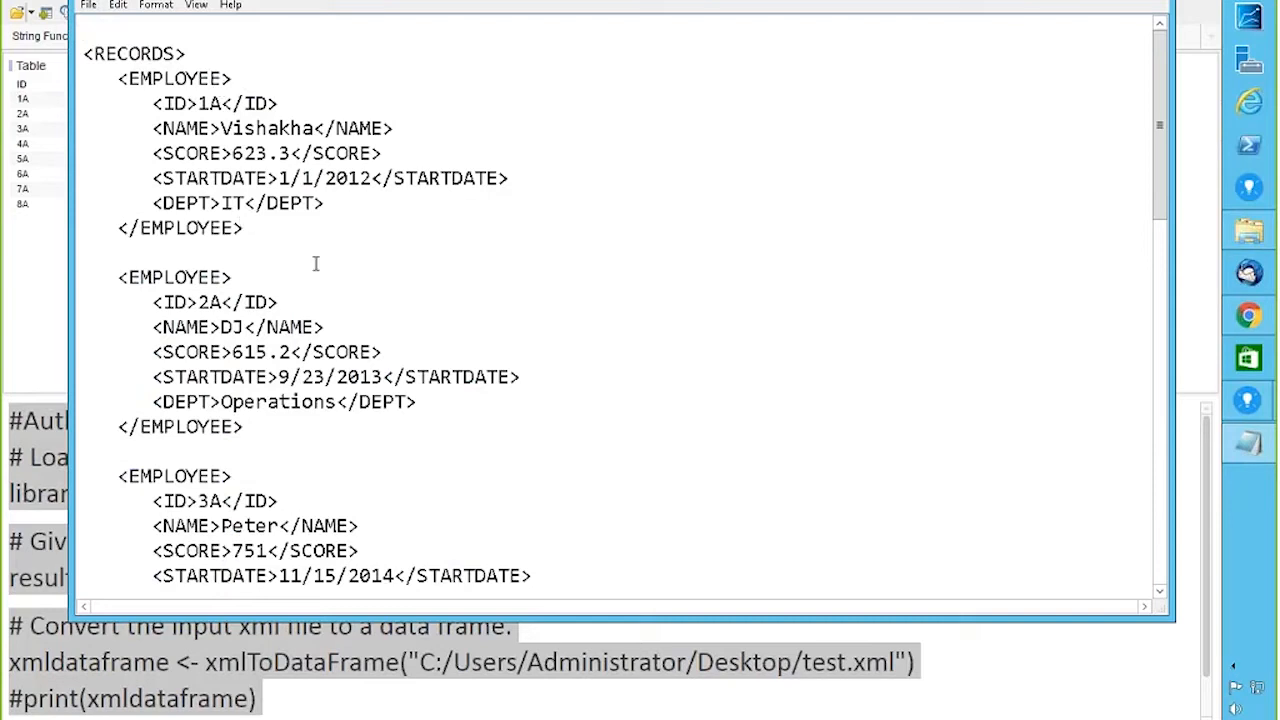
pyautogui.moveTo(1159, 128); pyautogui.dragTo(1190, 112)
pyautogui.hotkey('alt', 'F4')
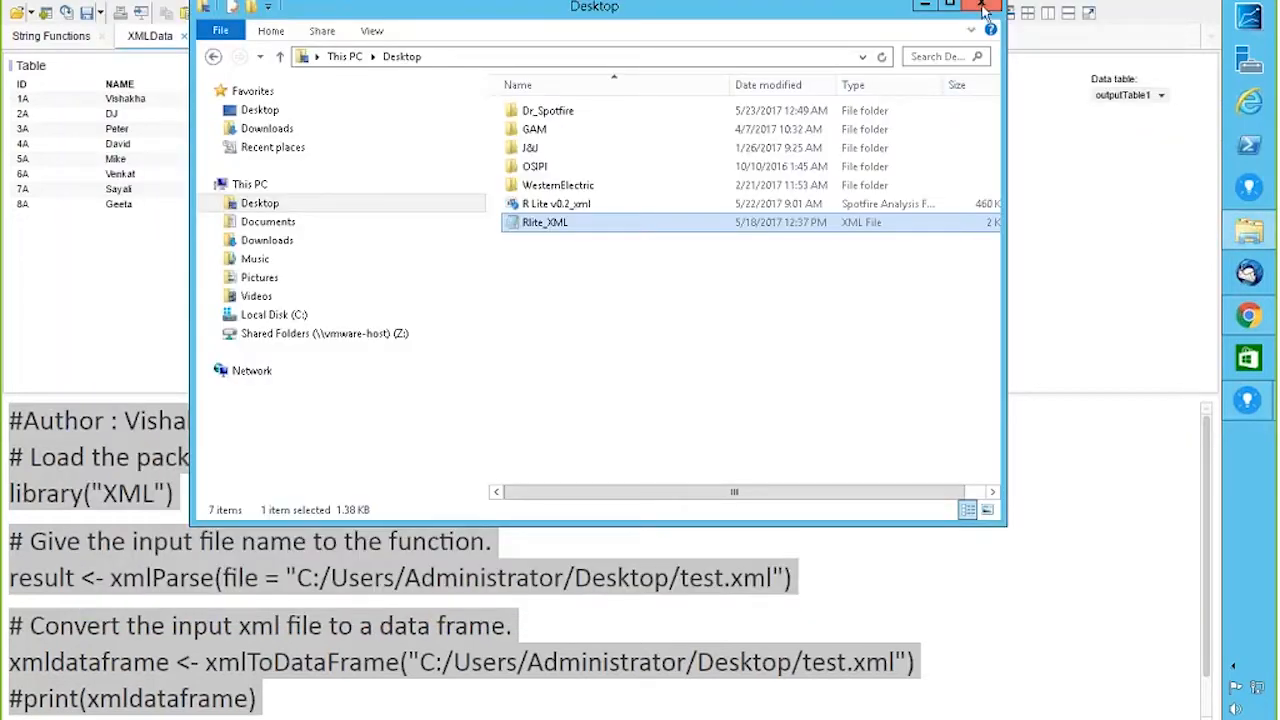
pyautogui.click(983, 8)
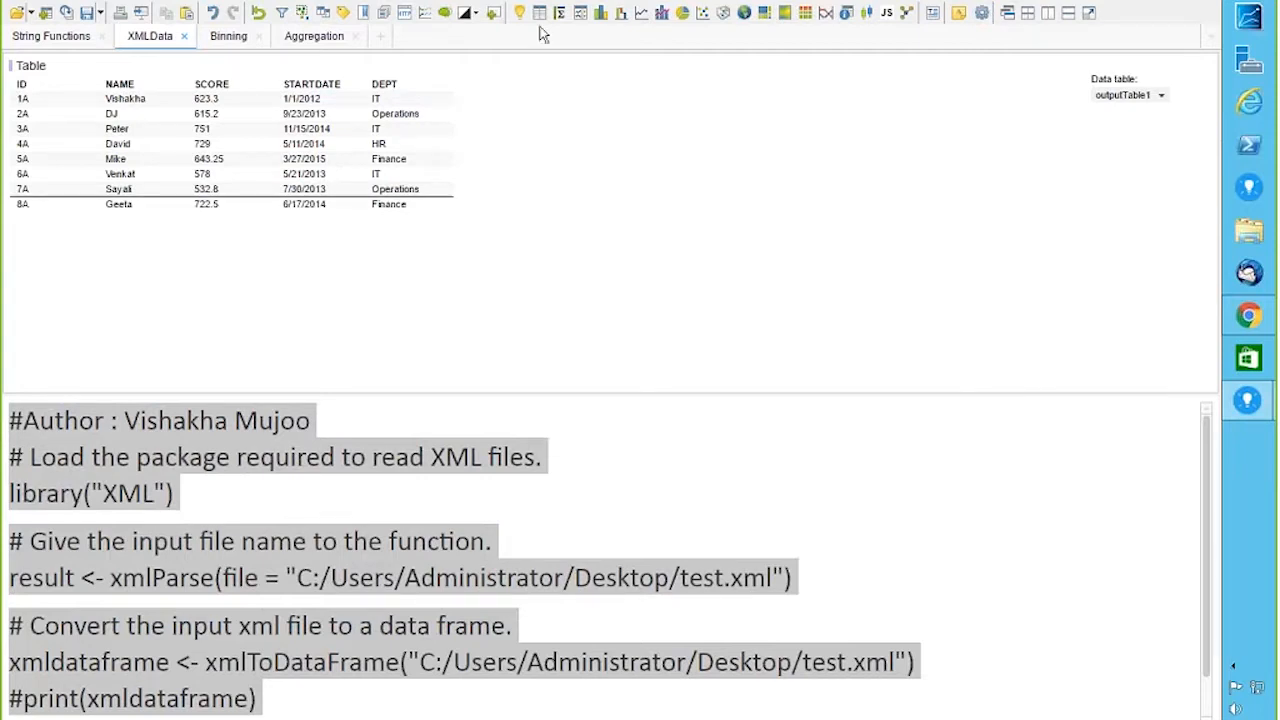
# Step: Insert a Text Area on the XMLData page and open it in Edit Text Area
pyautogui.click(150, 2)
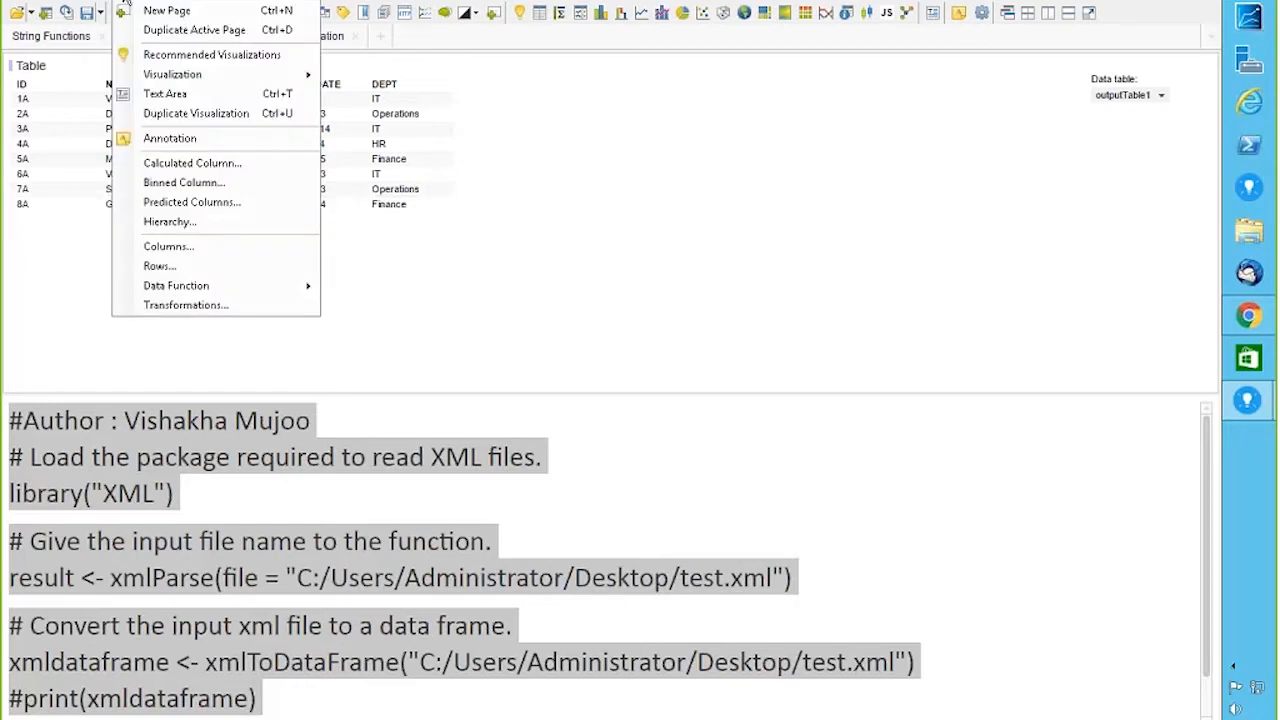
pyautogui.click(190, 97)
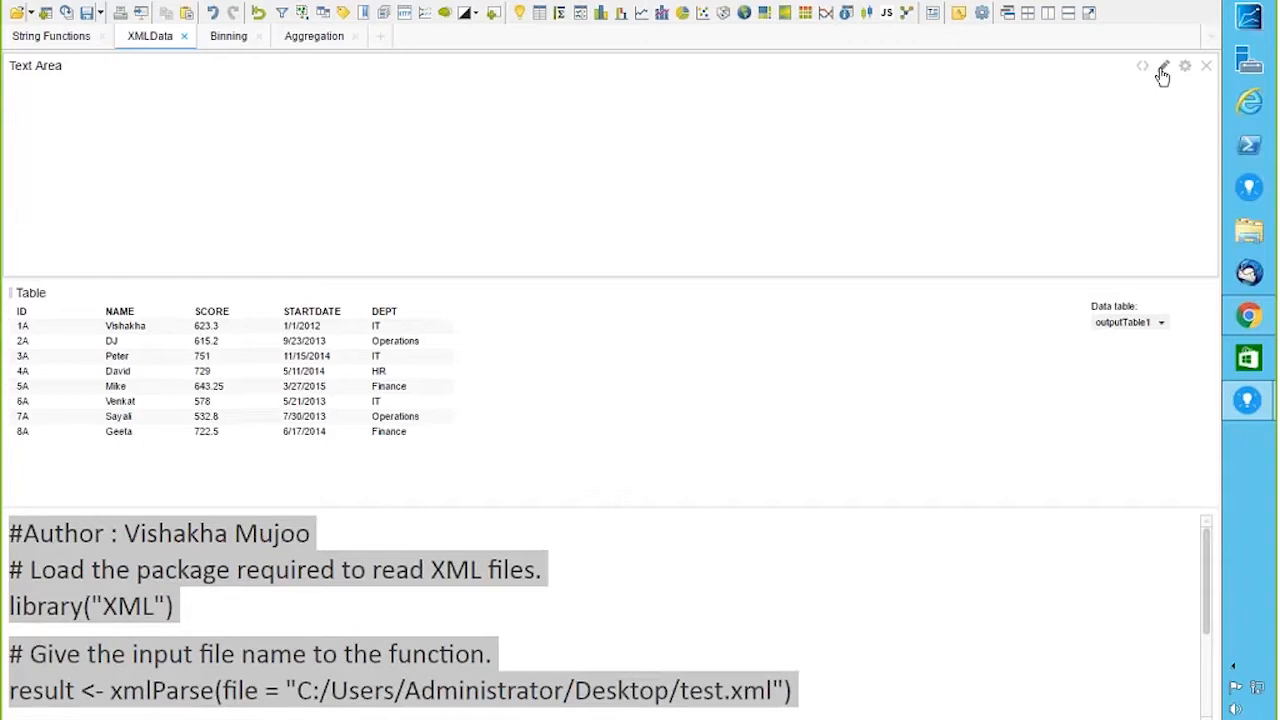
pyautogui.click(1162, 72)
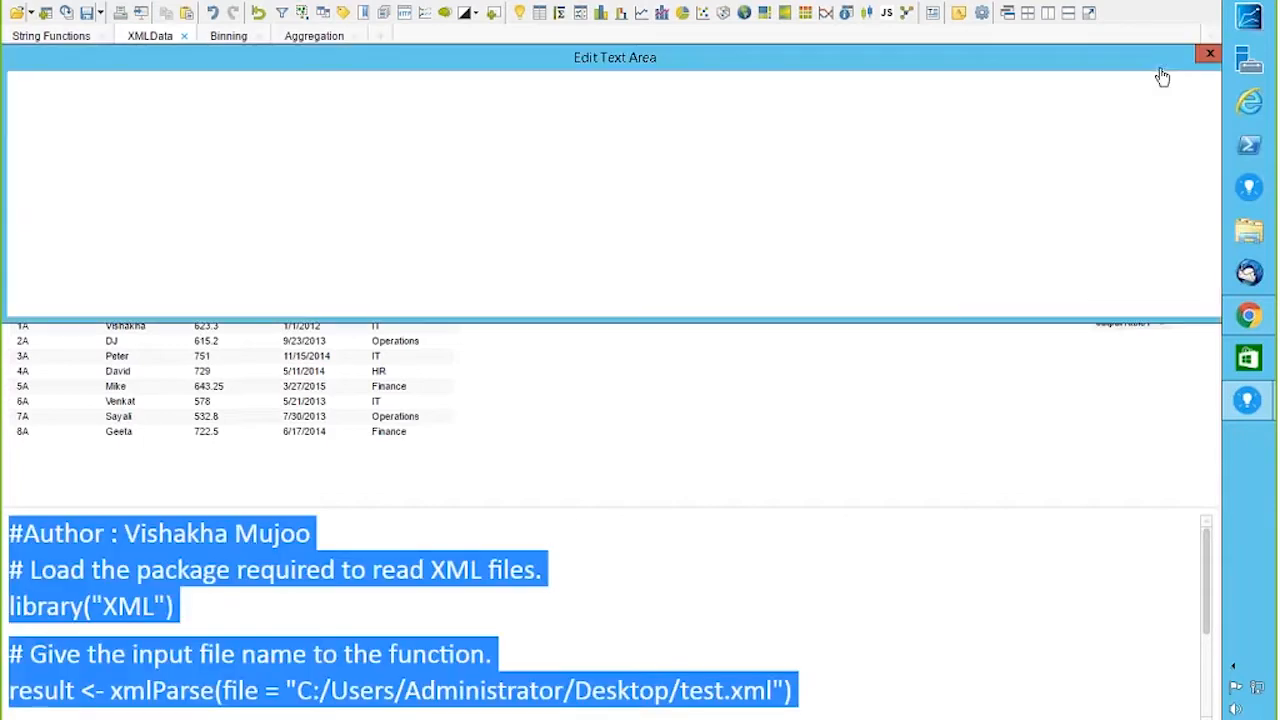
pyautogui.click(651, 84)
pyautogui.click(610, 87)
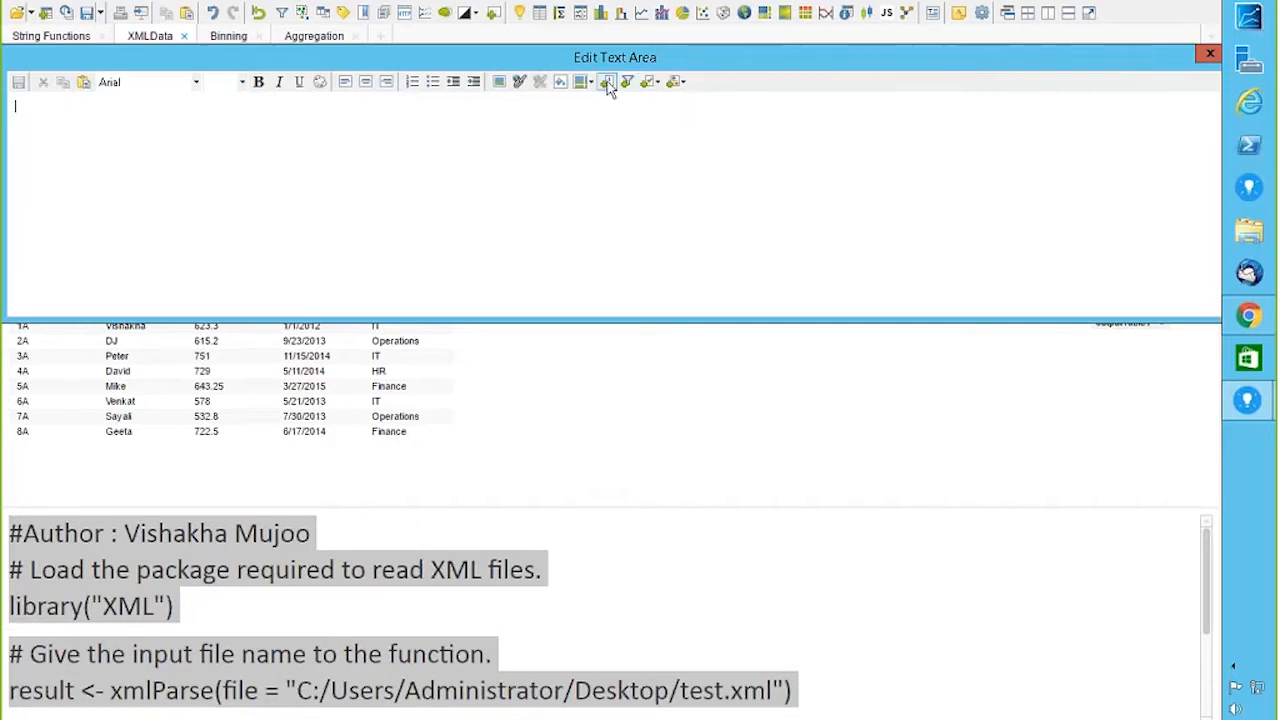
# Step: Start an action control for xmlload, cancel it, then delete the empty Text Area panel
pyautogui.click(607, 87)
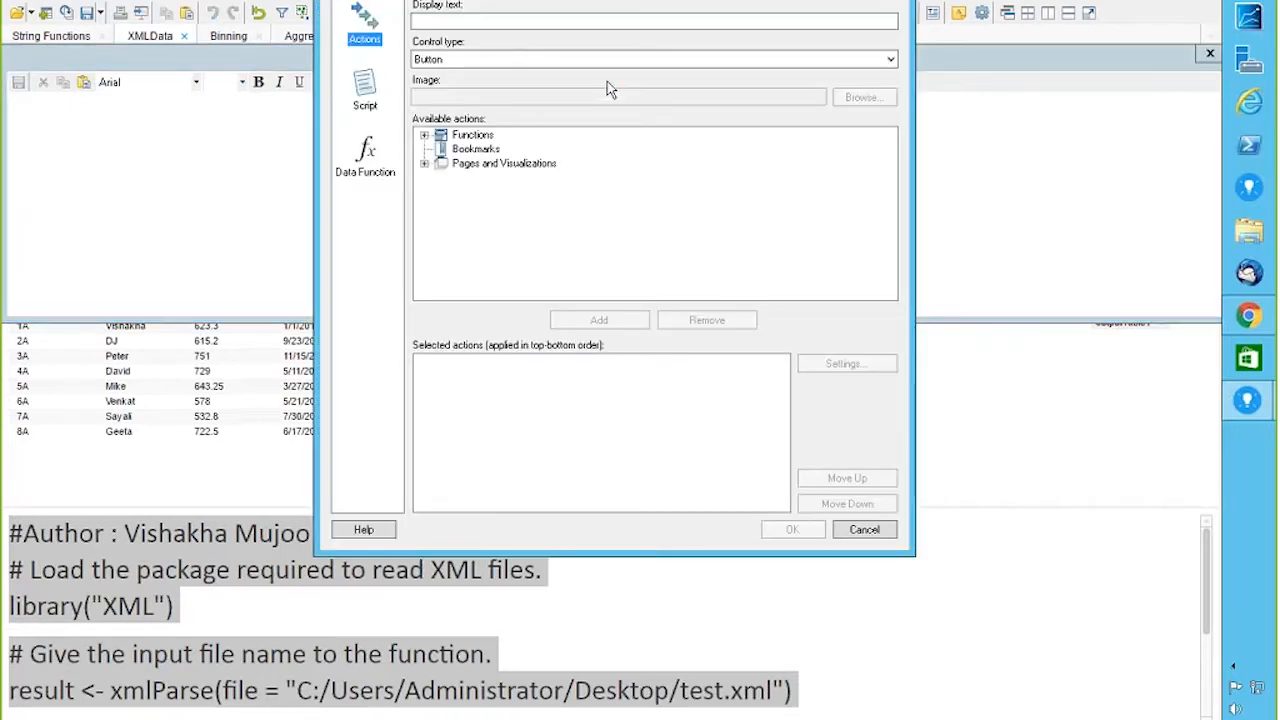
pyautogui.click(370, 160)
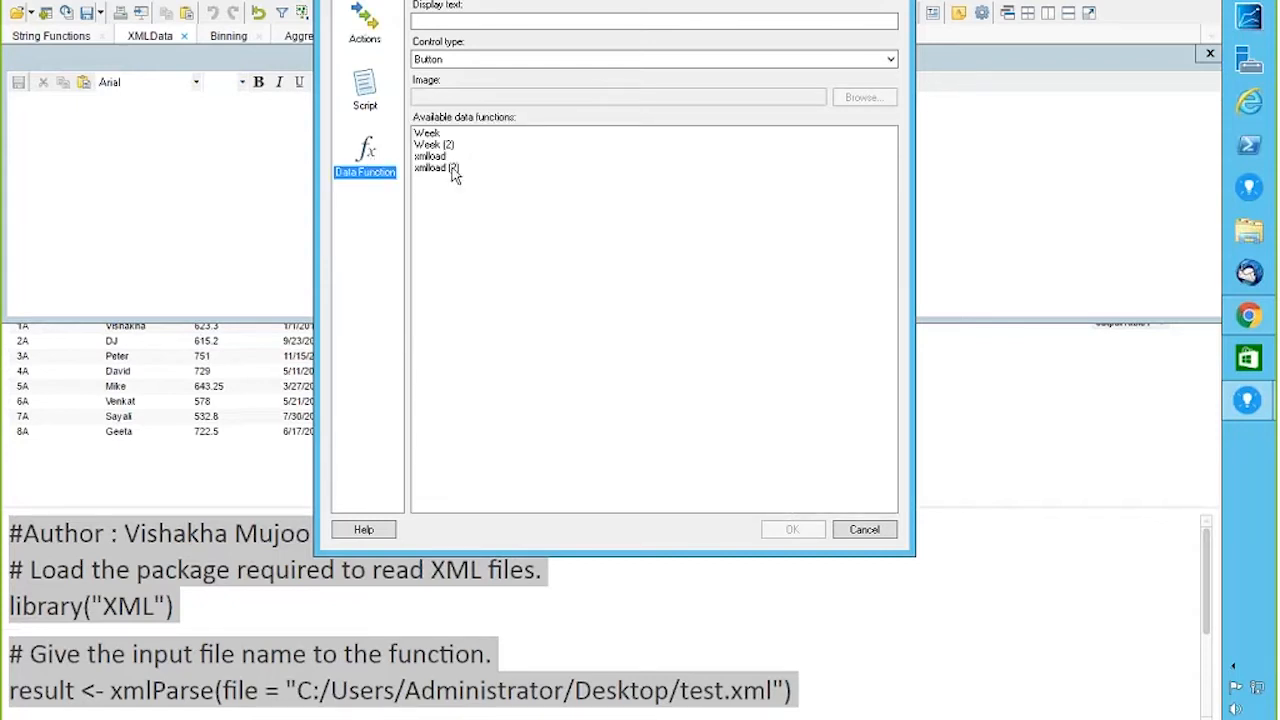
pyautogui.click(436, 157)
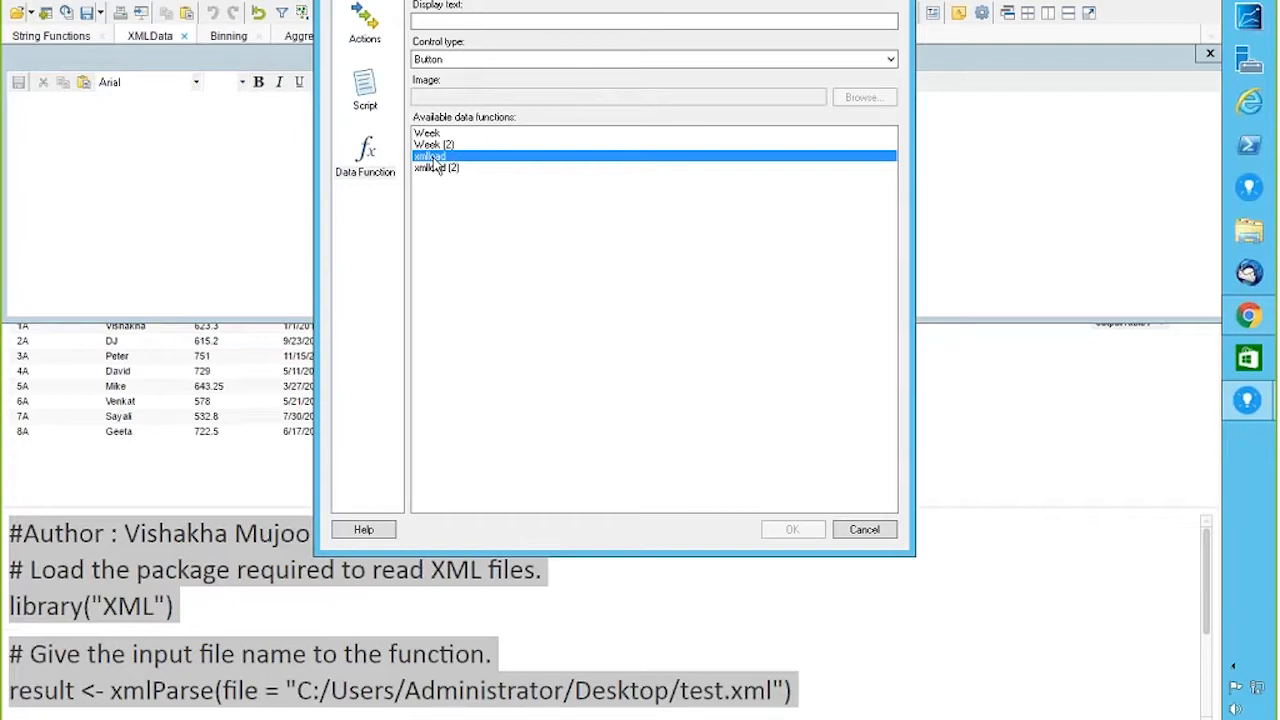
pyautogui.click(864, 529)
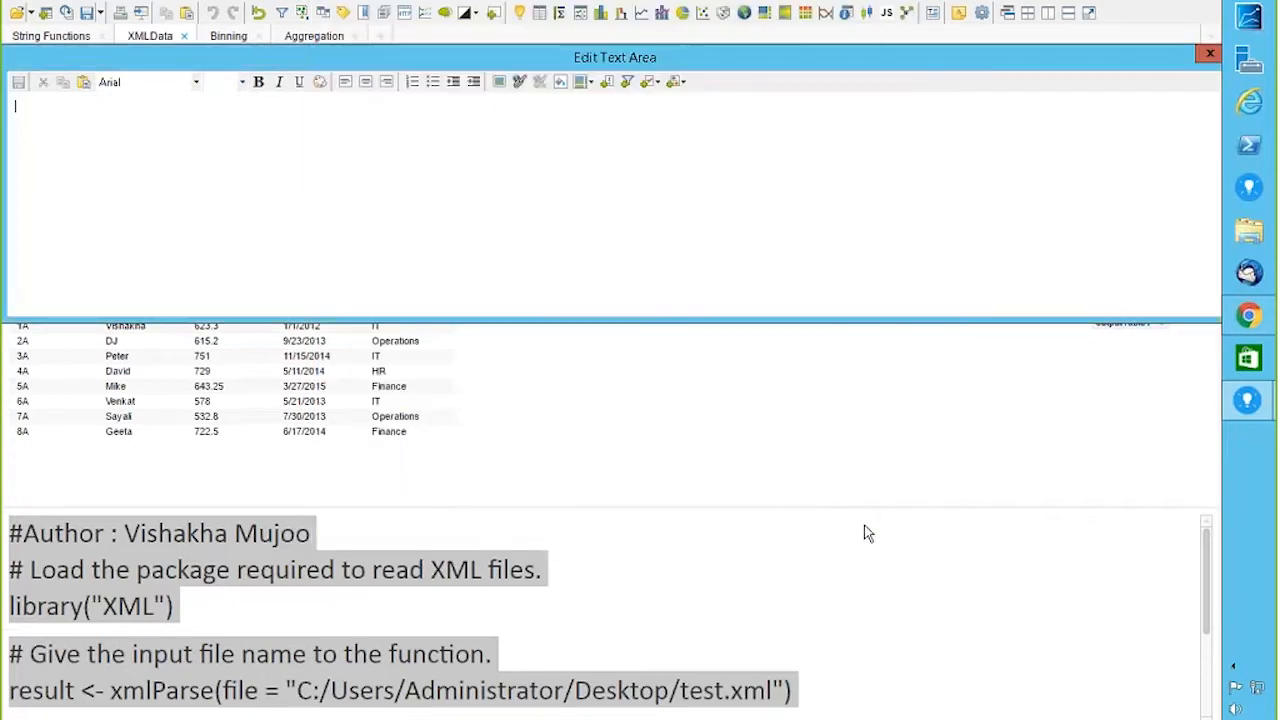
pyautogui.click(1208, 55)
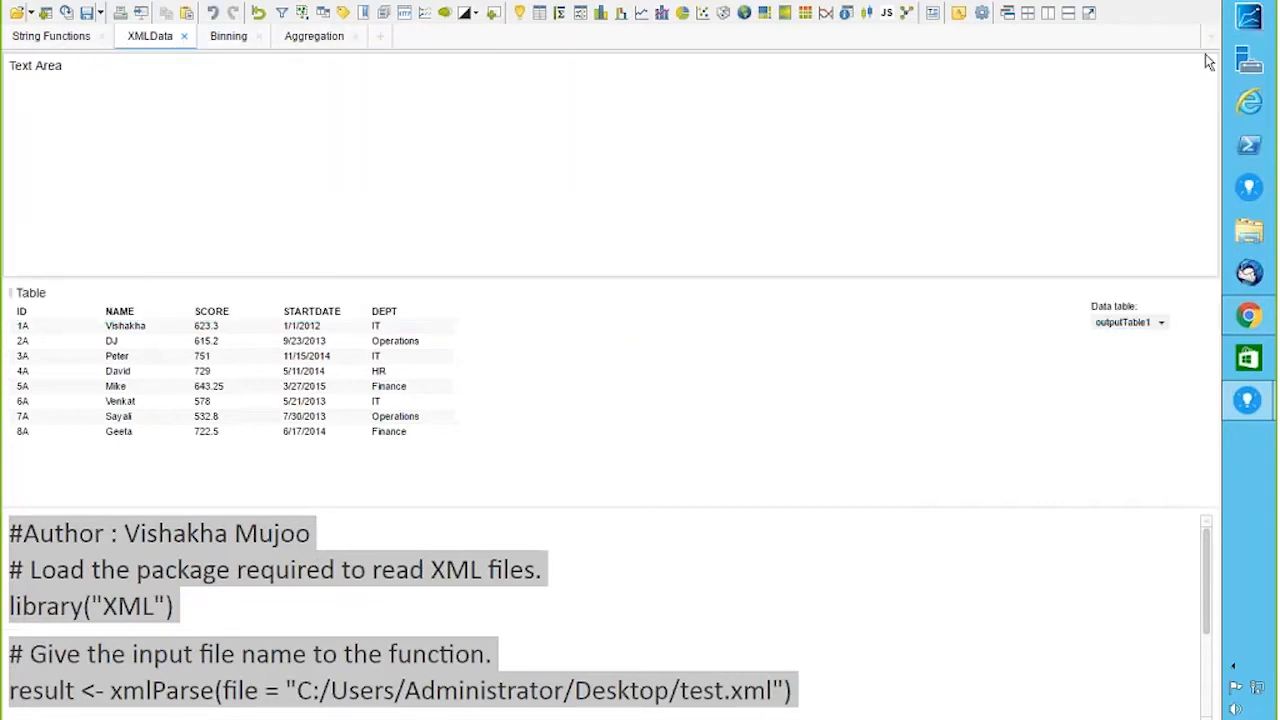
pyautogui.click(1207, 63)
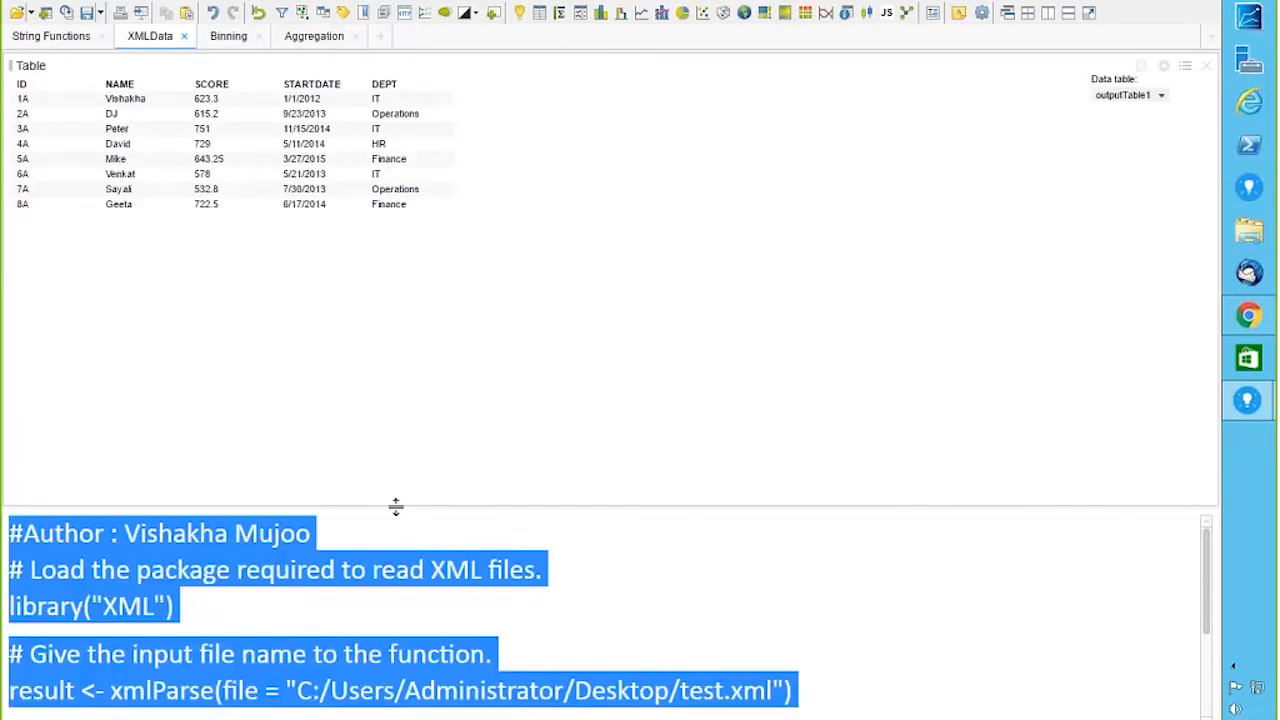
# Step: Shrink the outputTable1 table on the XMLData page so the xmlload R script gets more height
pyautogui.moveTo(390, 507); pyautogui.dragTo(395, 305)
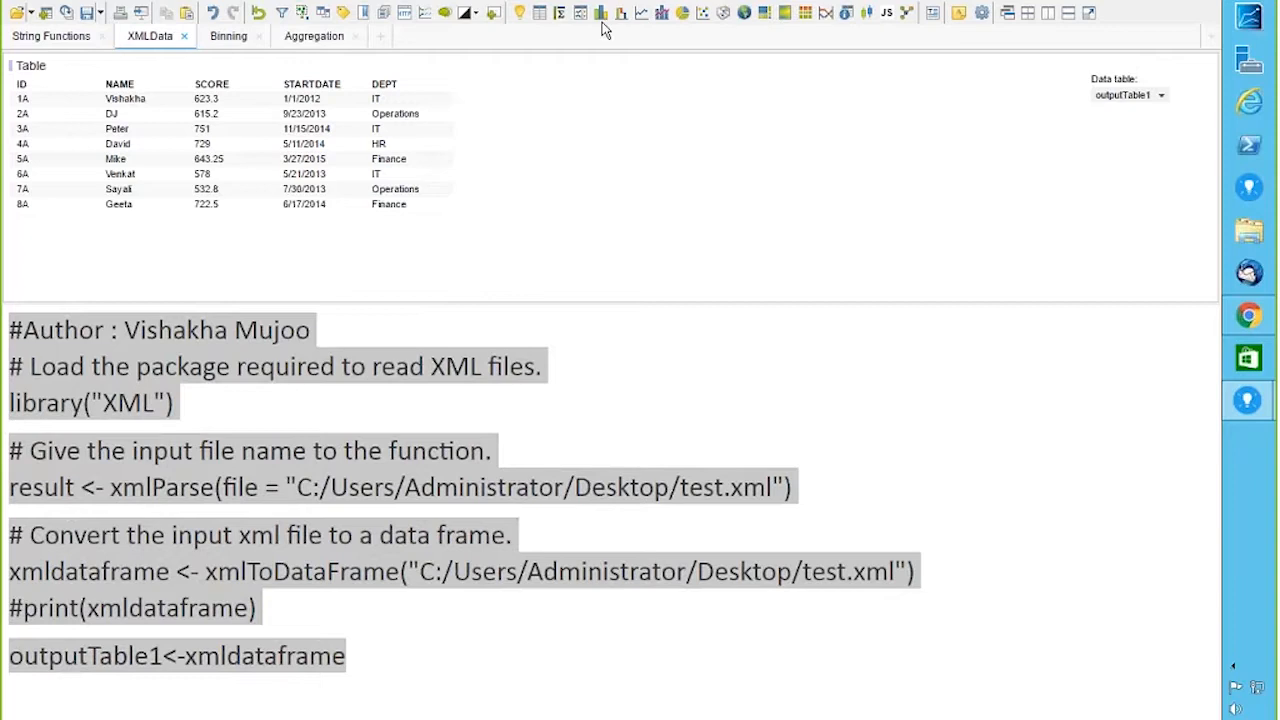
pyautogui.moveTo(600, 30)
pyautogui.click(912, 6)
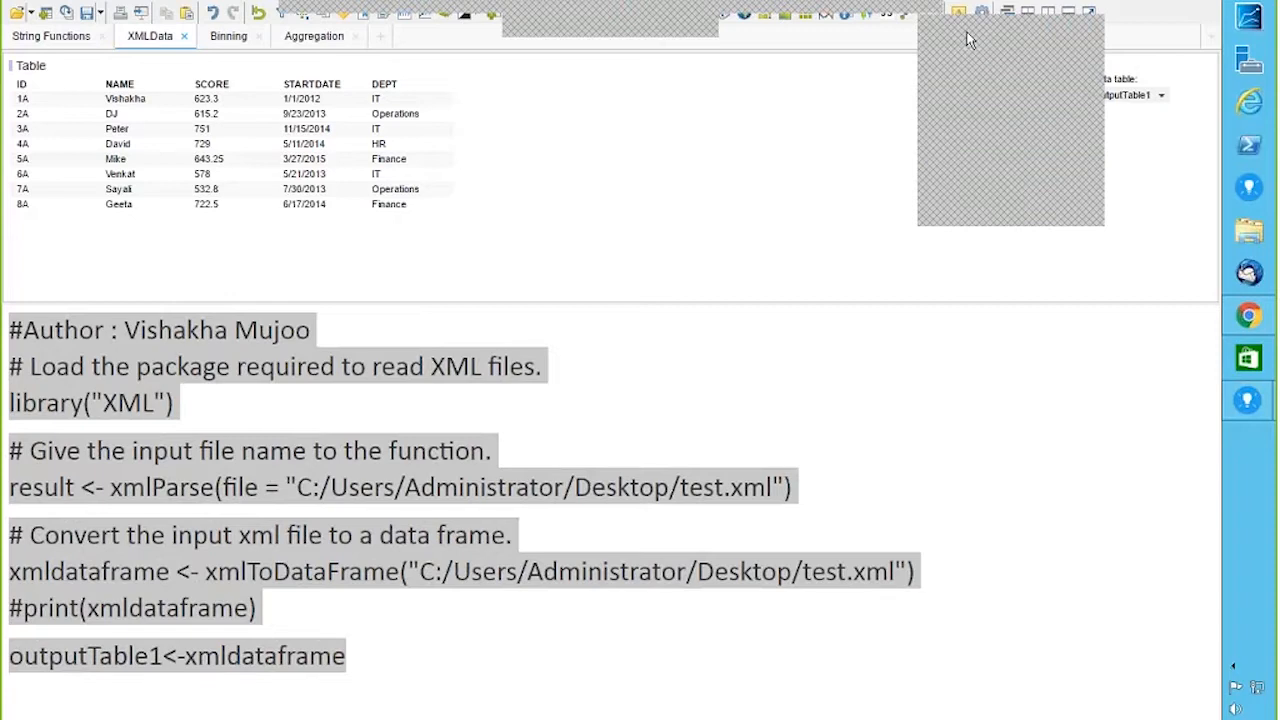
pyautogui.click(1000, 213)
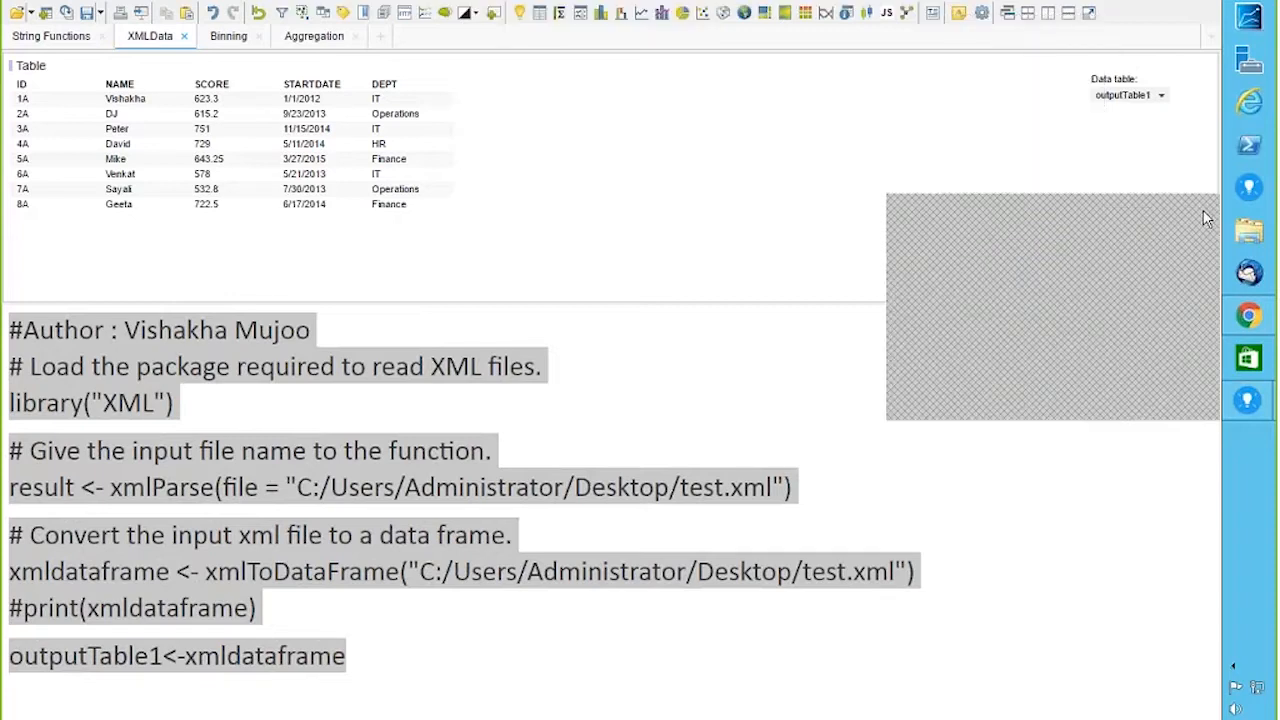
pyautogui.click(1204, 209)
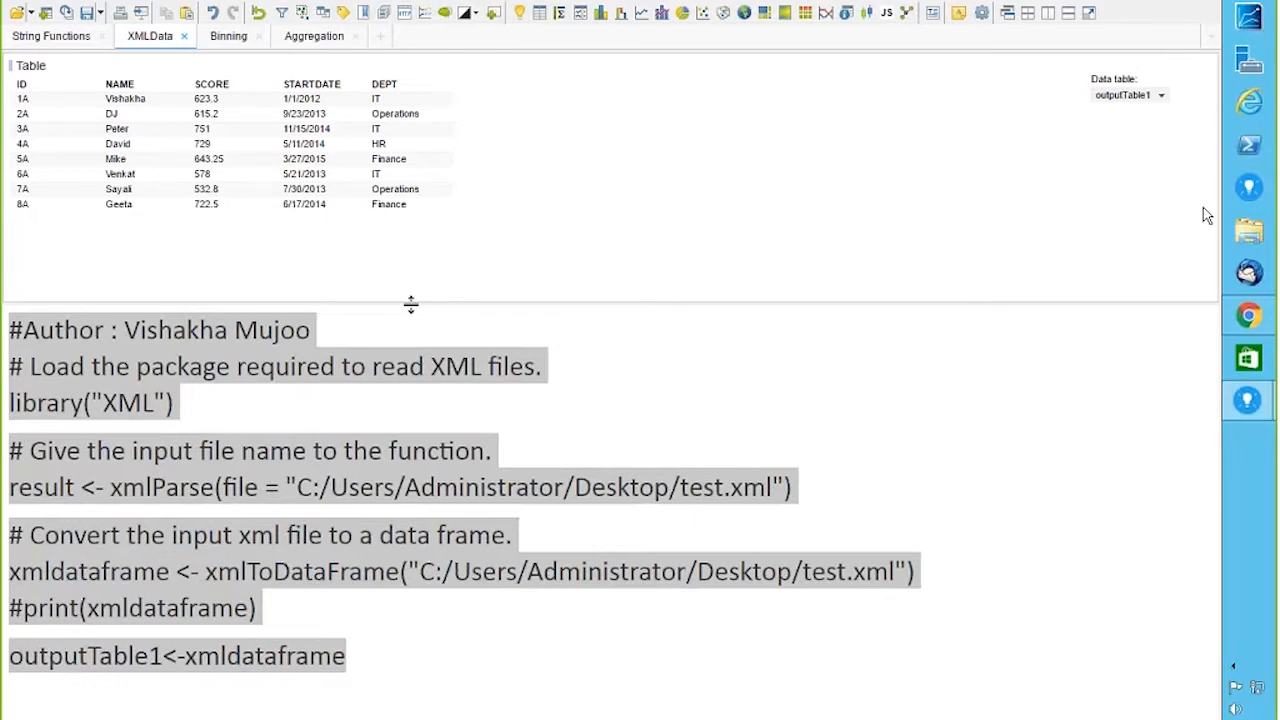
pyautogui.moveTo(410, 304); pyautogui.dragTo(414, 258)
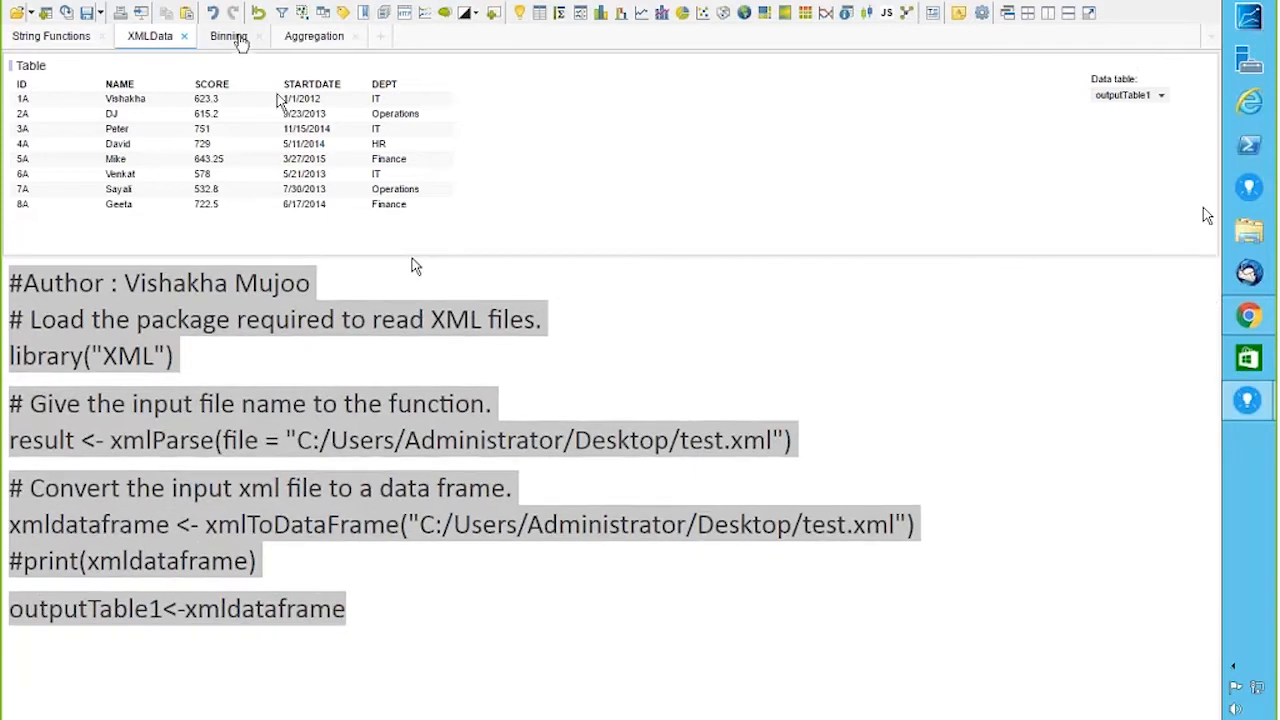
pyautogui.click(229, 36)
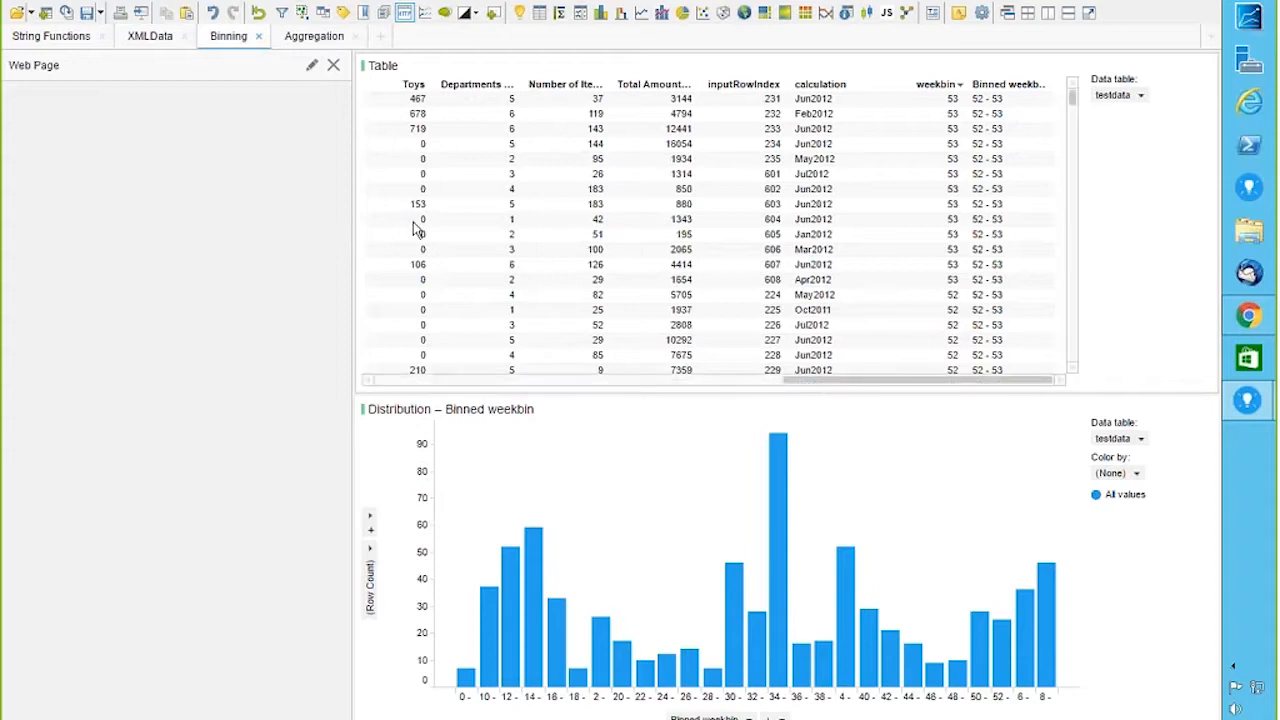
pyautogui.moveTo(354, 228); pyautogui.dragTo(672, 252)
pyautogui.click(633, 65)
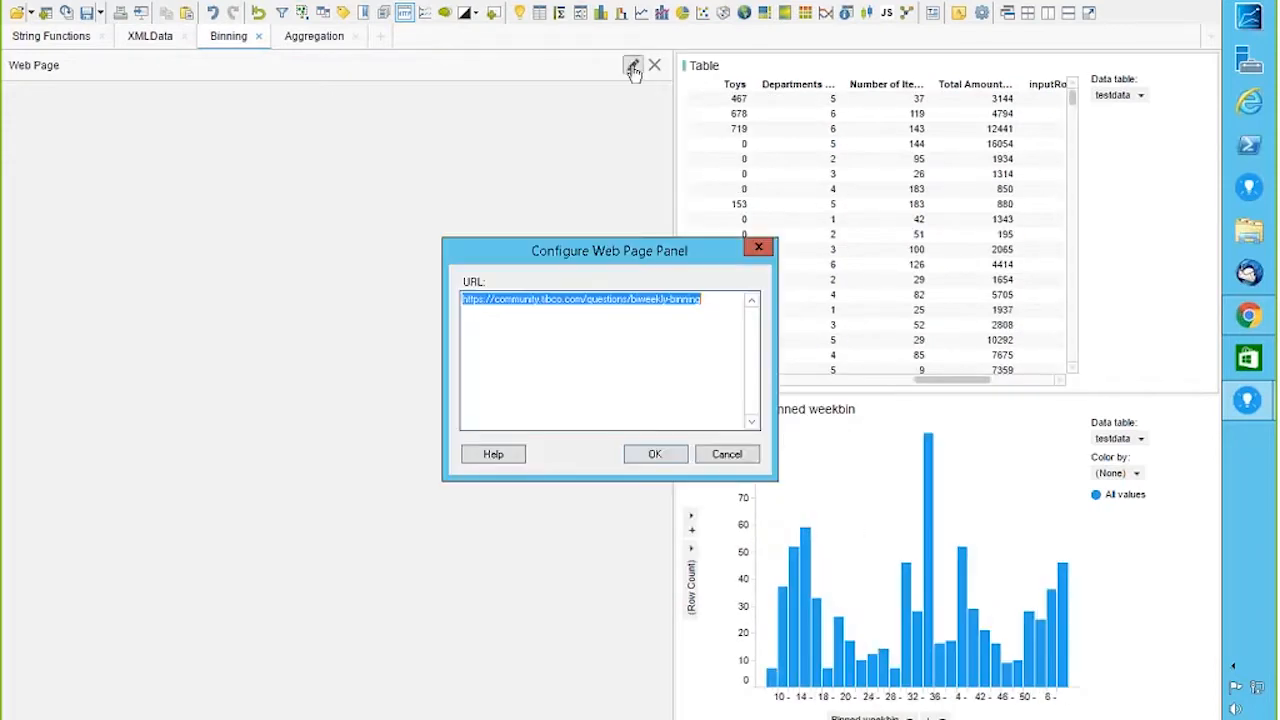
pyautogui.click(713, 299)
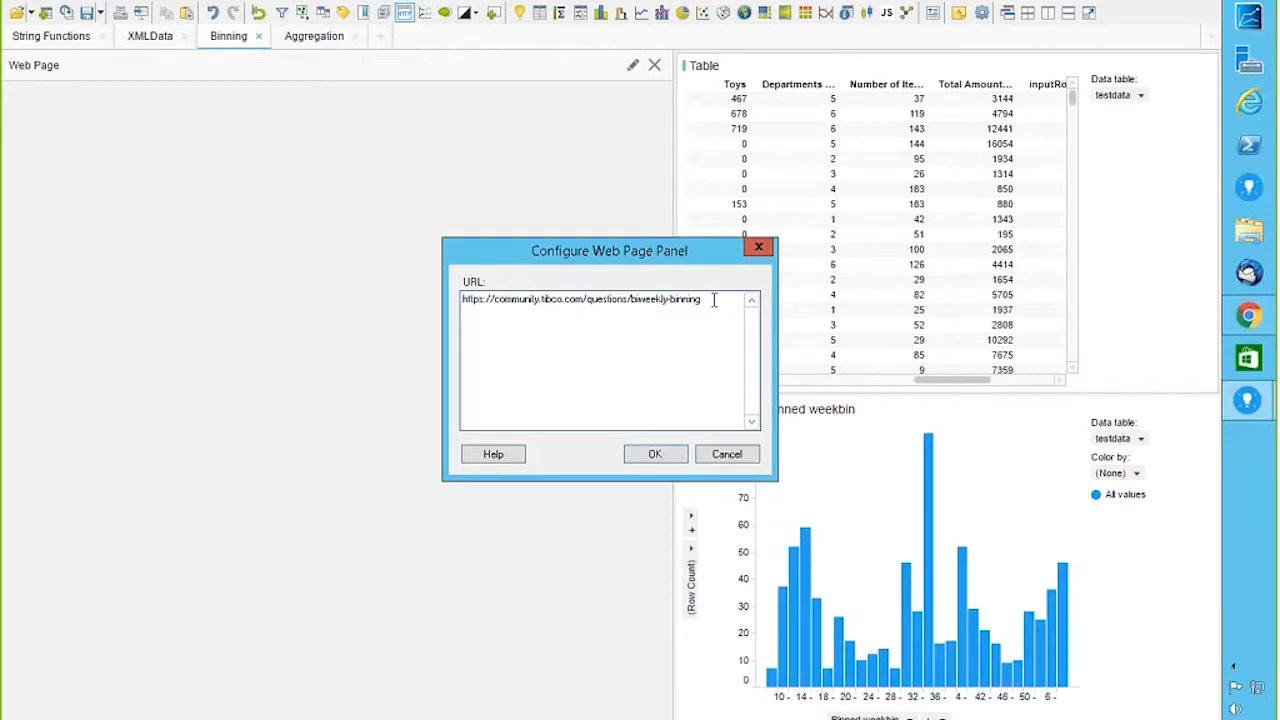
pyautogui.click(651, 457)
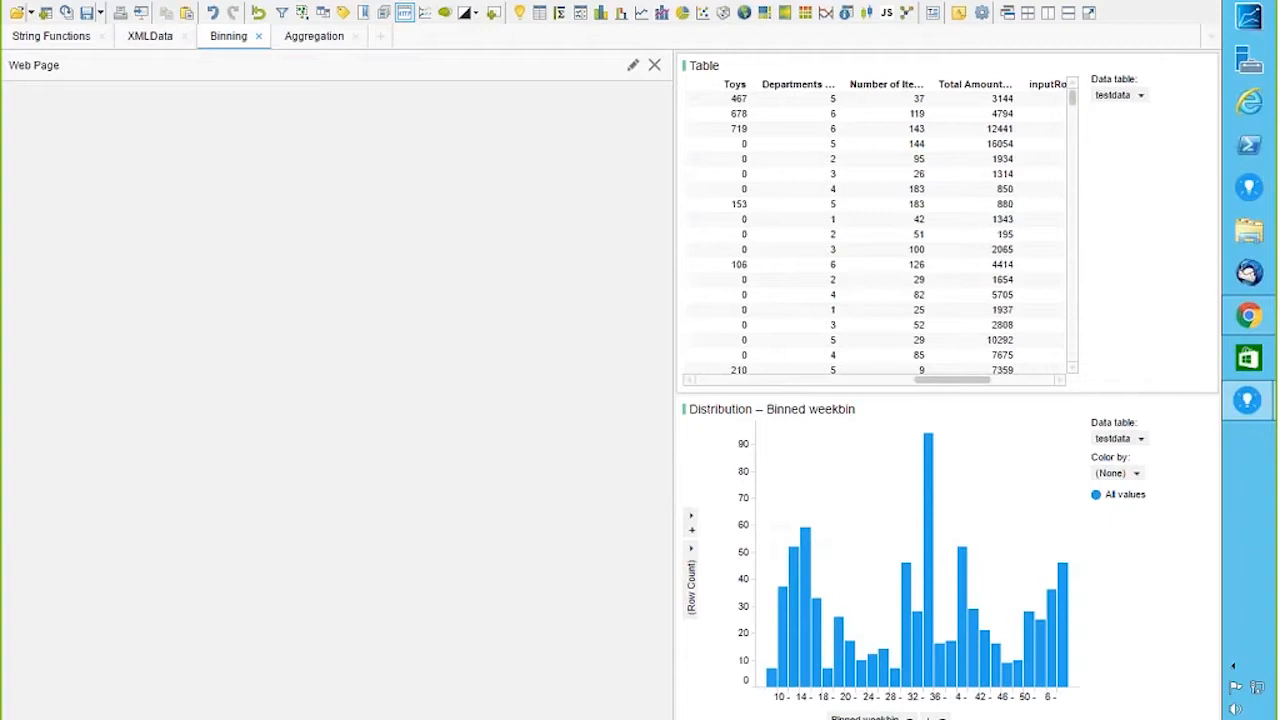
pyautogui.moveTo(675, 277); pyautogui.dragTo(382, 283)
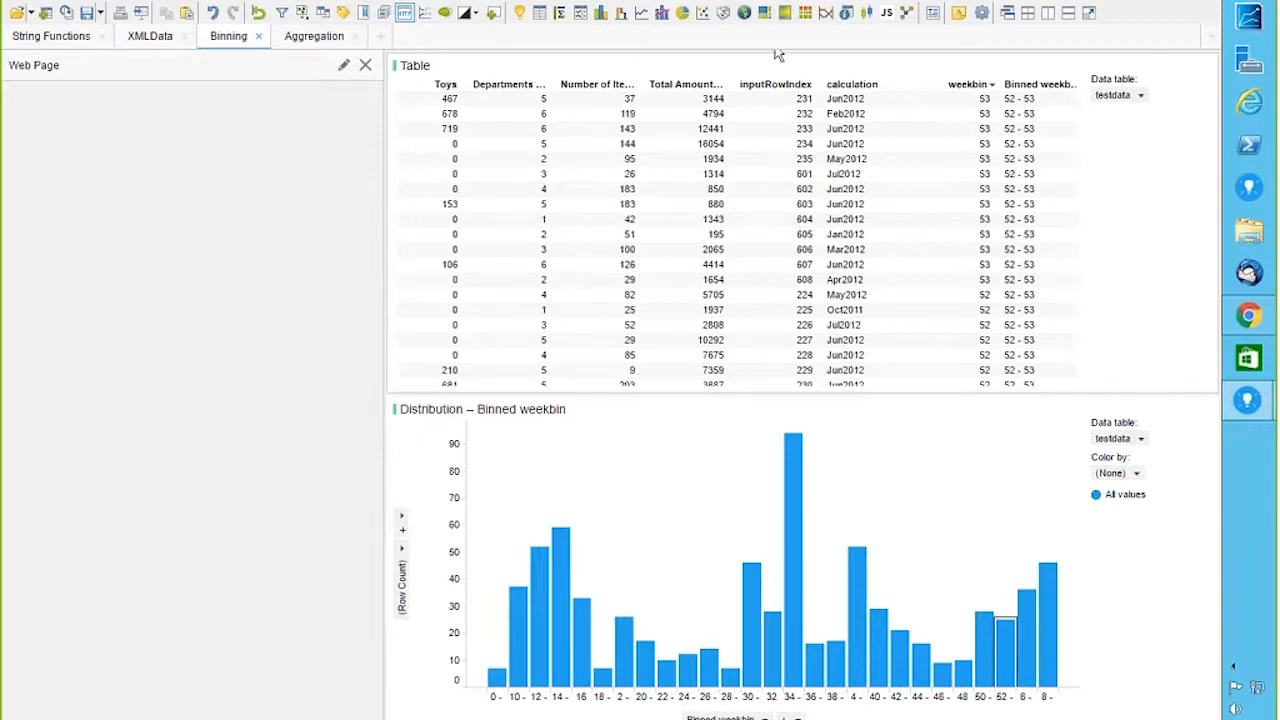
# Step: Add a bar chart with Date Joined on the x-axis, spanning 8/1/2010 to 2/1/2016
pyautogui.click(601, 14)
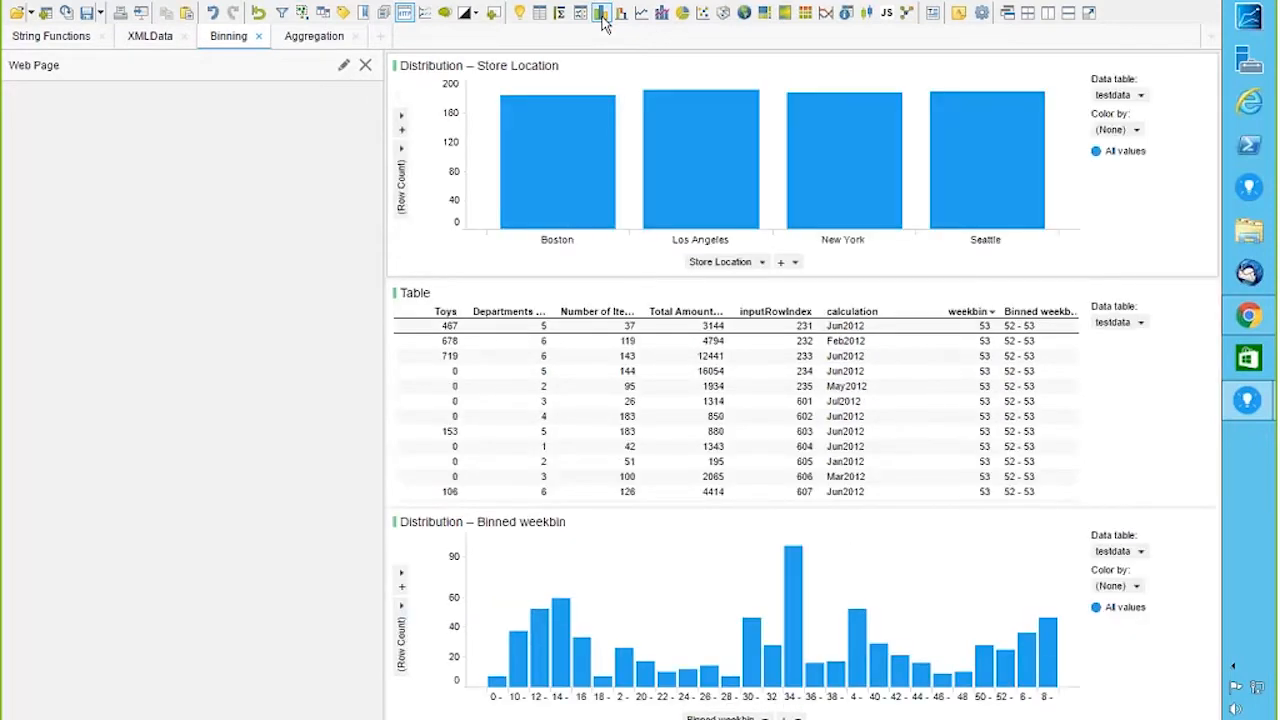
pyautogui.click(762, 263)
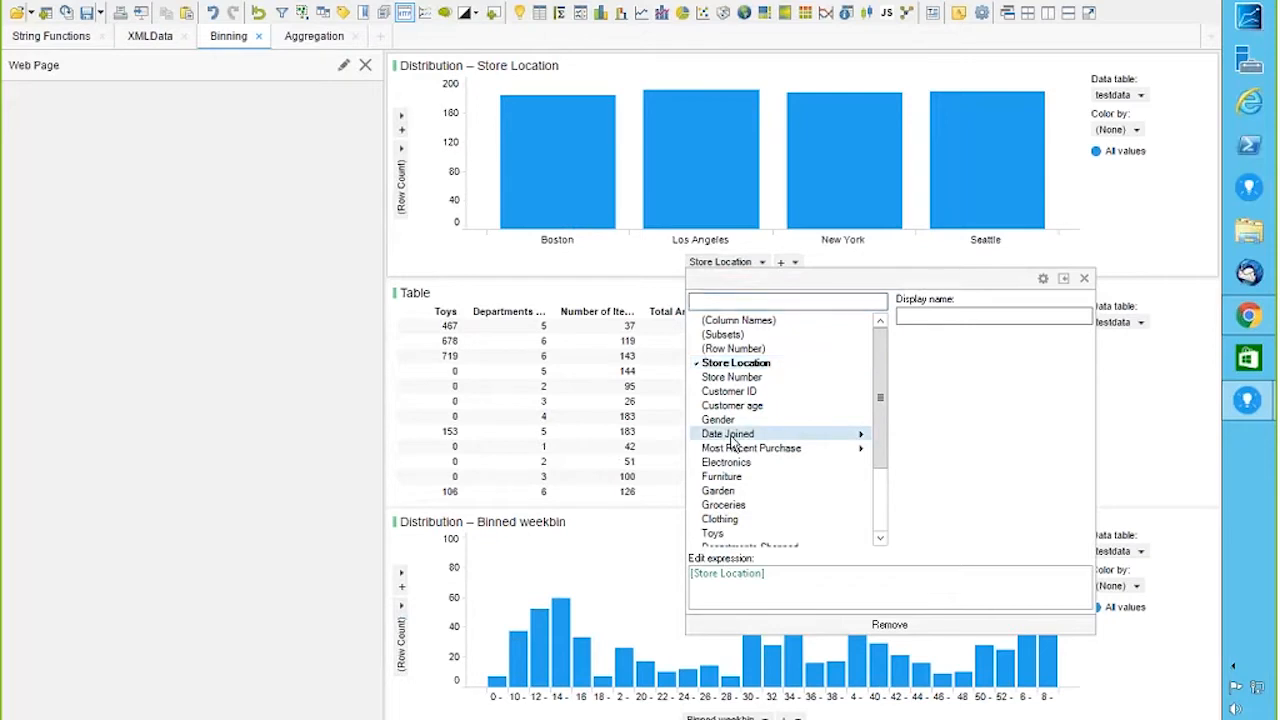
pyautogui.moveTo(863, 443)
pyautogui.click(939, 424)
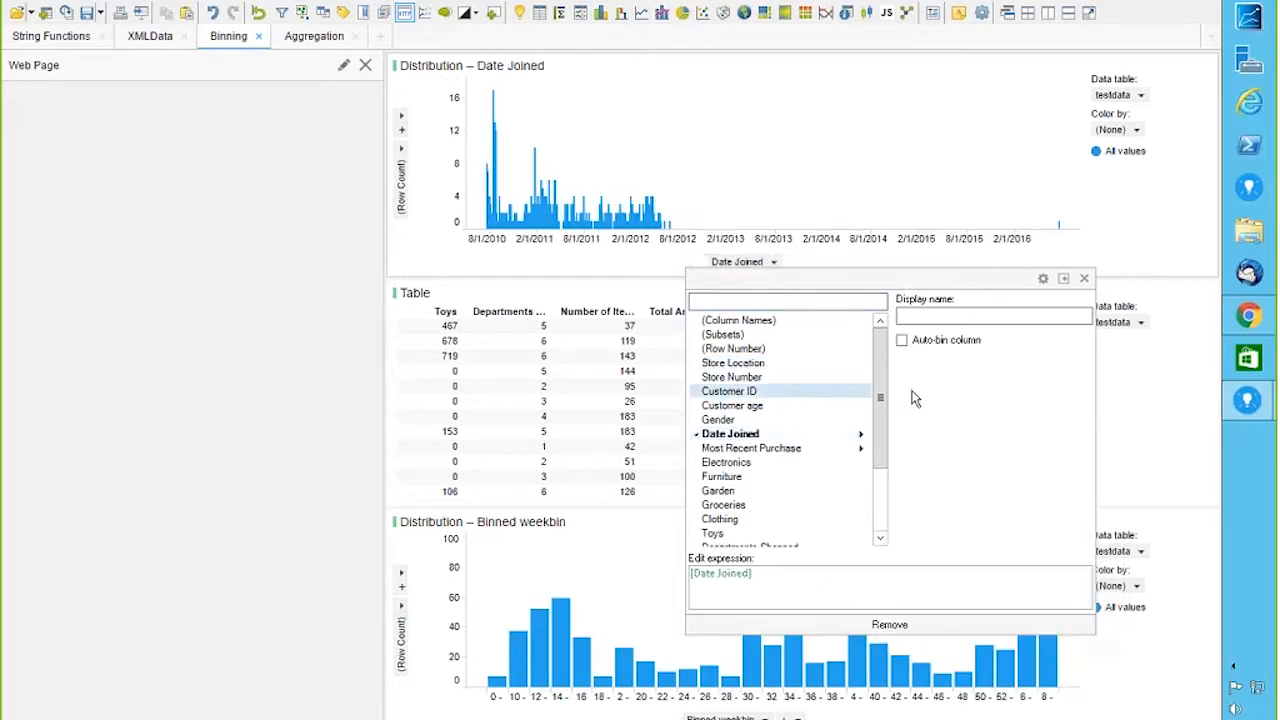
pyautogui.moveTo(857, 438)
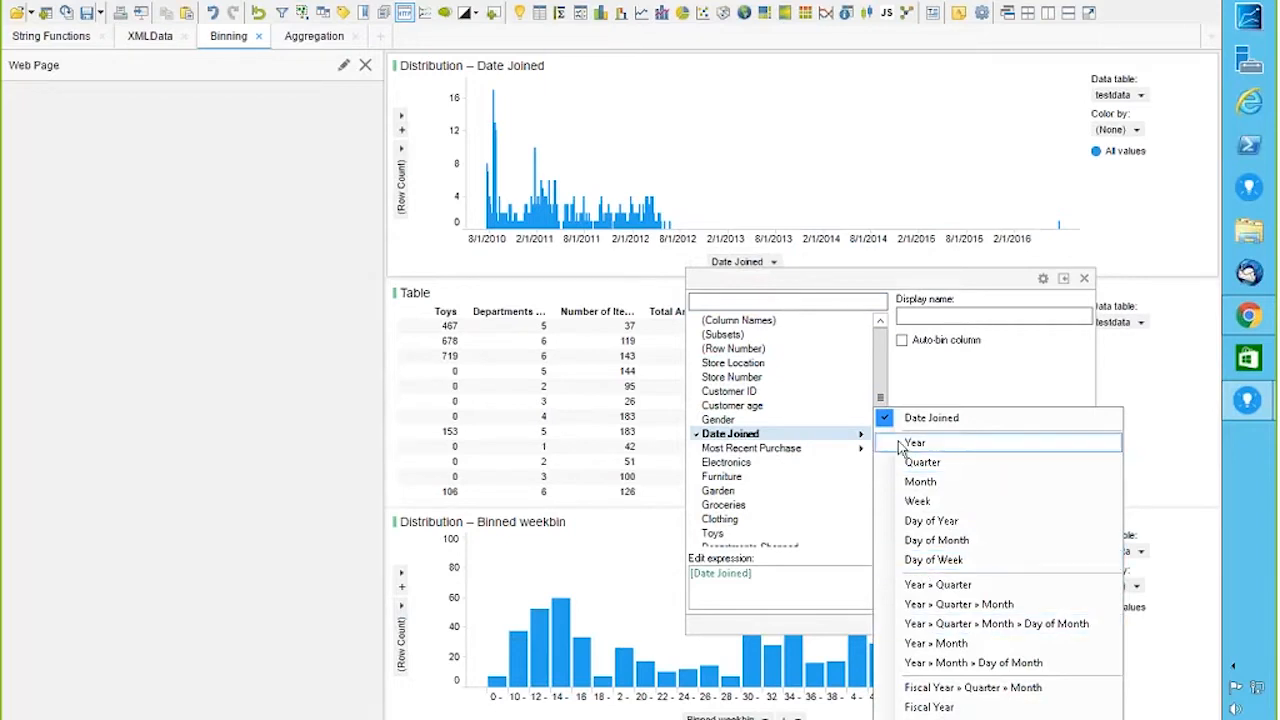
pyautogui.click(1087, 279)
pyautogui.click(1087, 279)
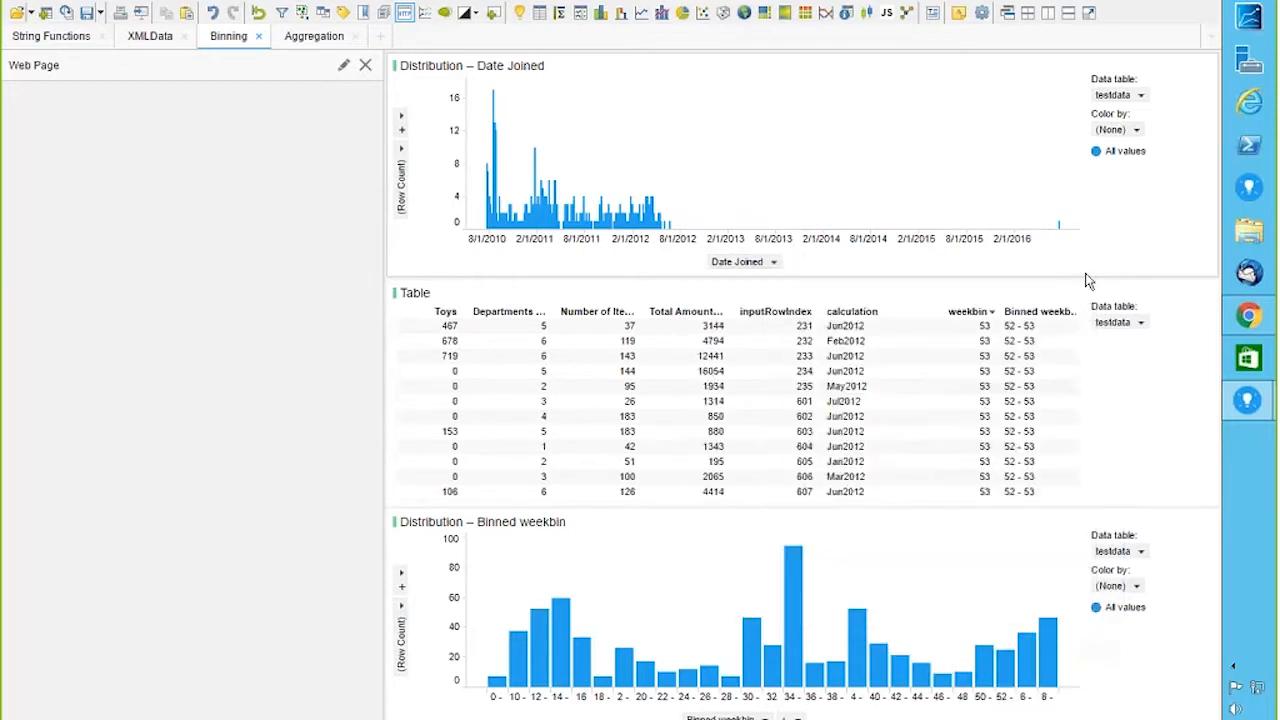
pyautogui.click(139, 1)
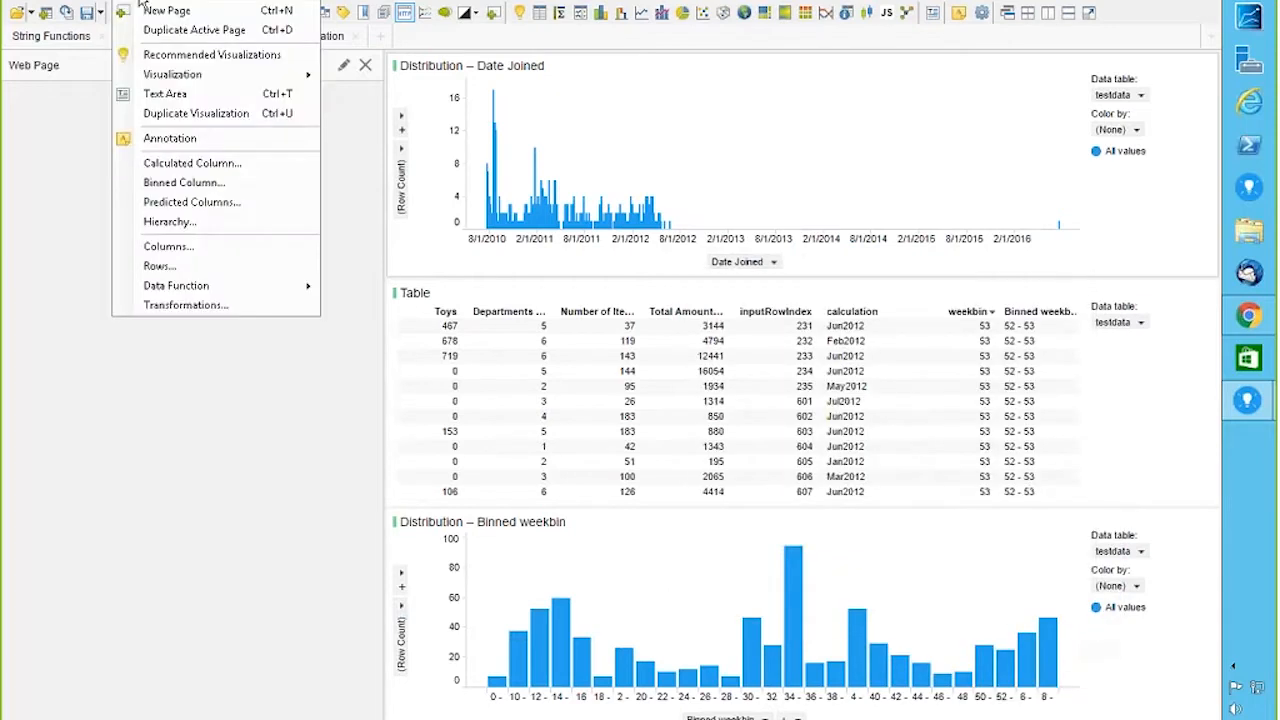
pyautogui.click(196, 186)
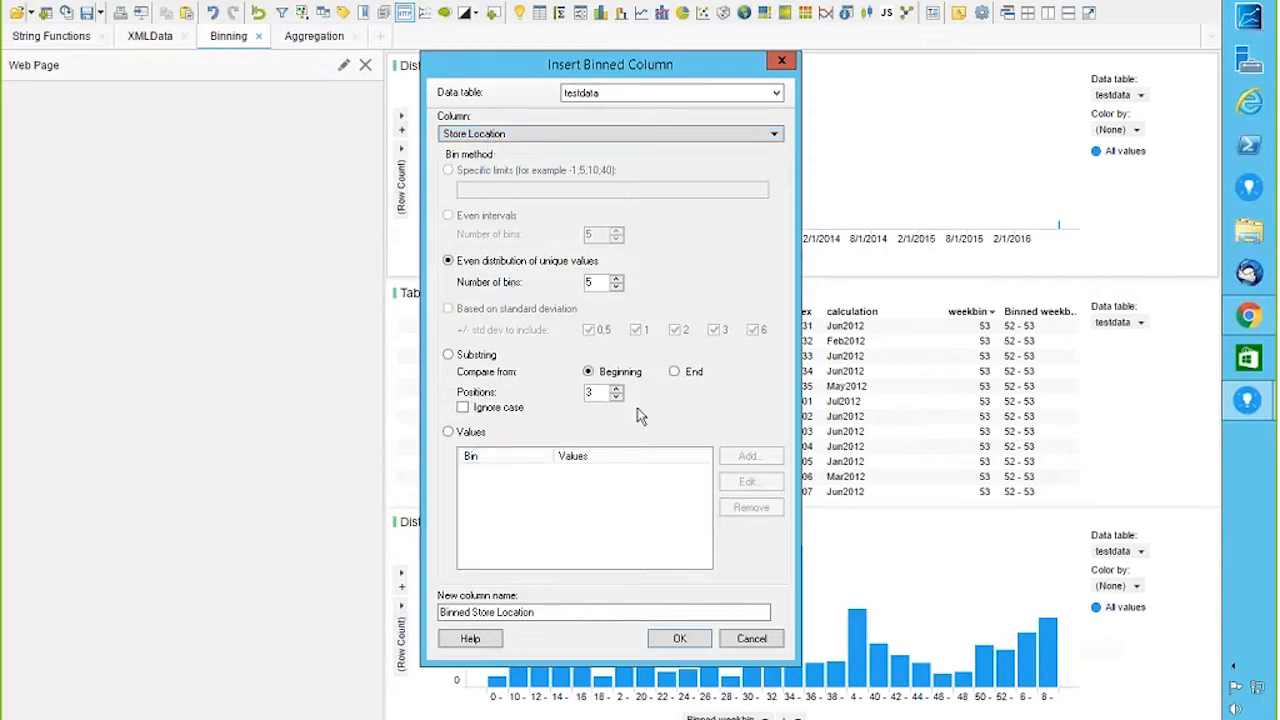
pyautogui.click(773, 134)
pyautogui.click(470, 269)
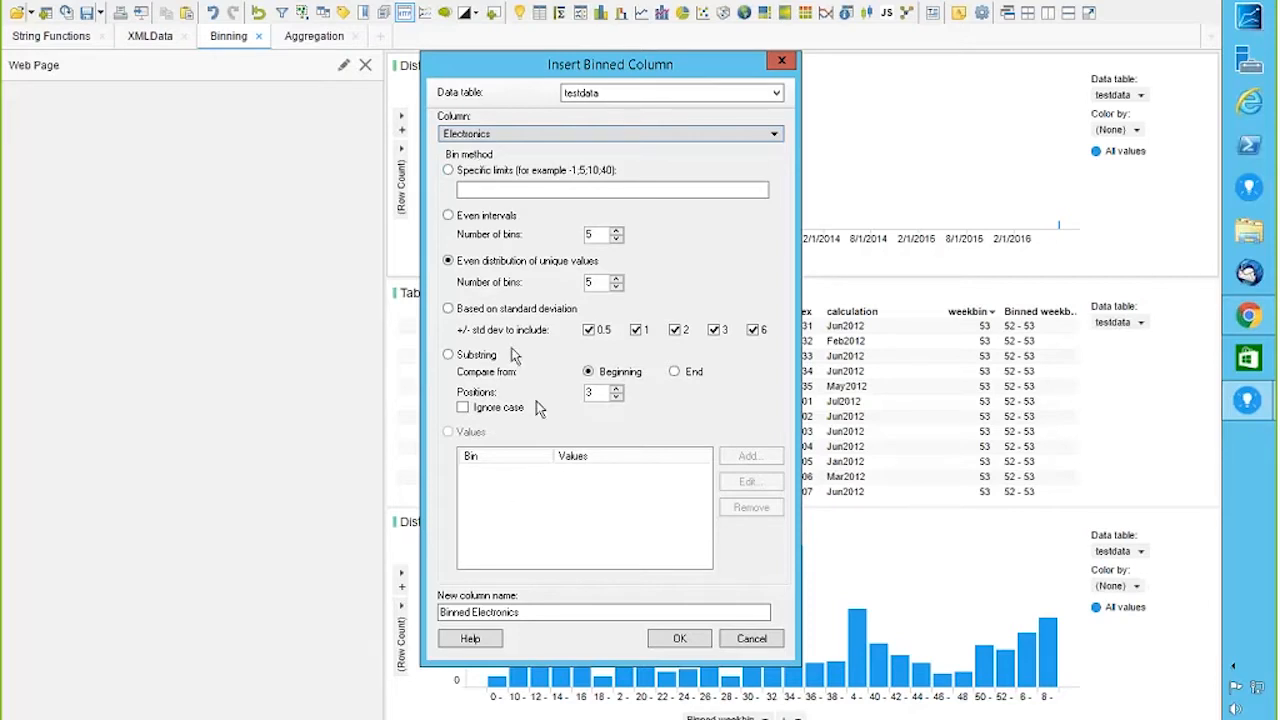
pyautogui.click(781, 62)
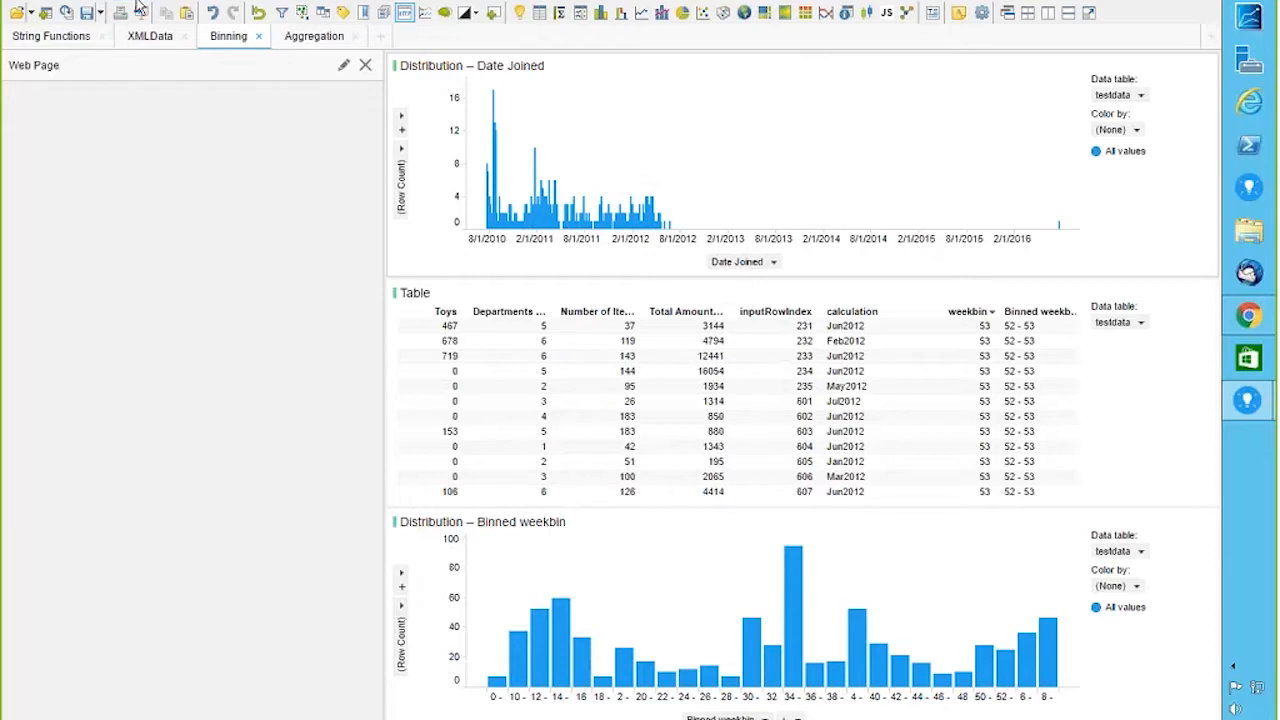
# Step: Bin the chart's Date Joined x-axis by Week, making a Week(Date Joined) histogram
pyautogui.rightClick(721, 265)
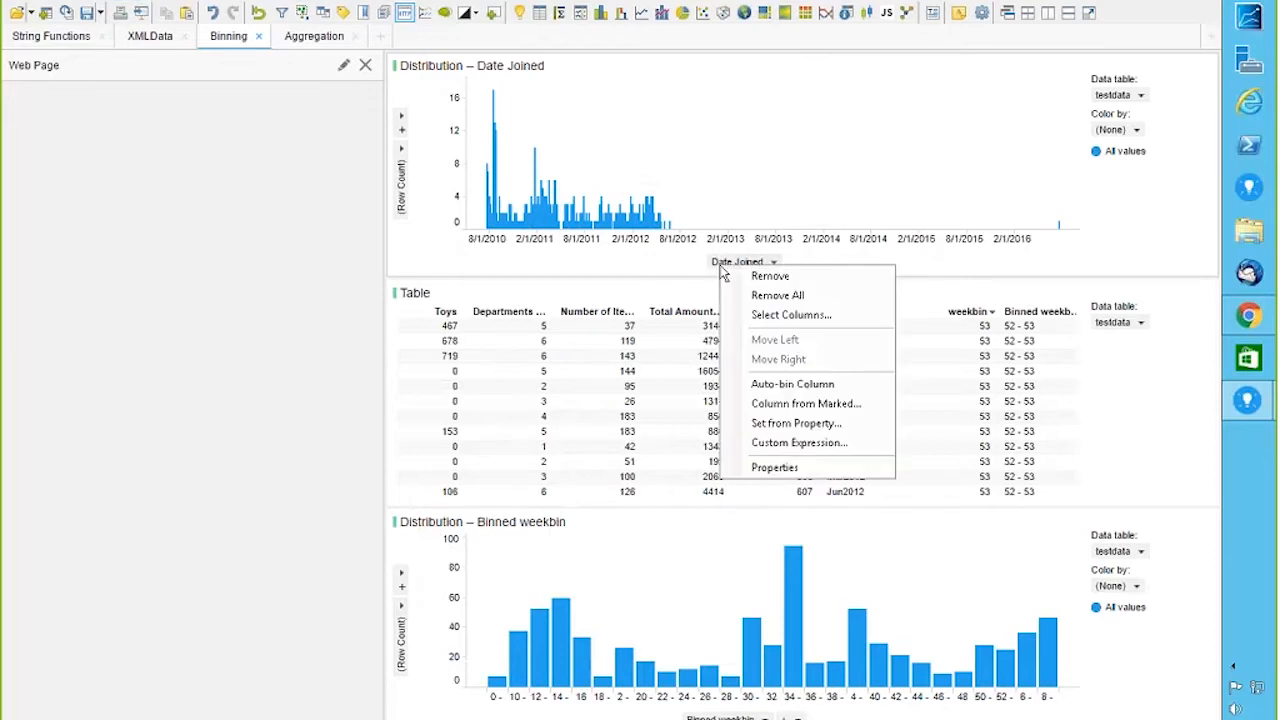
pyautogui.click(774, 263)
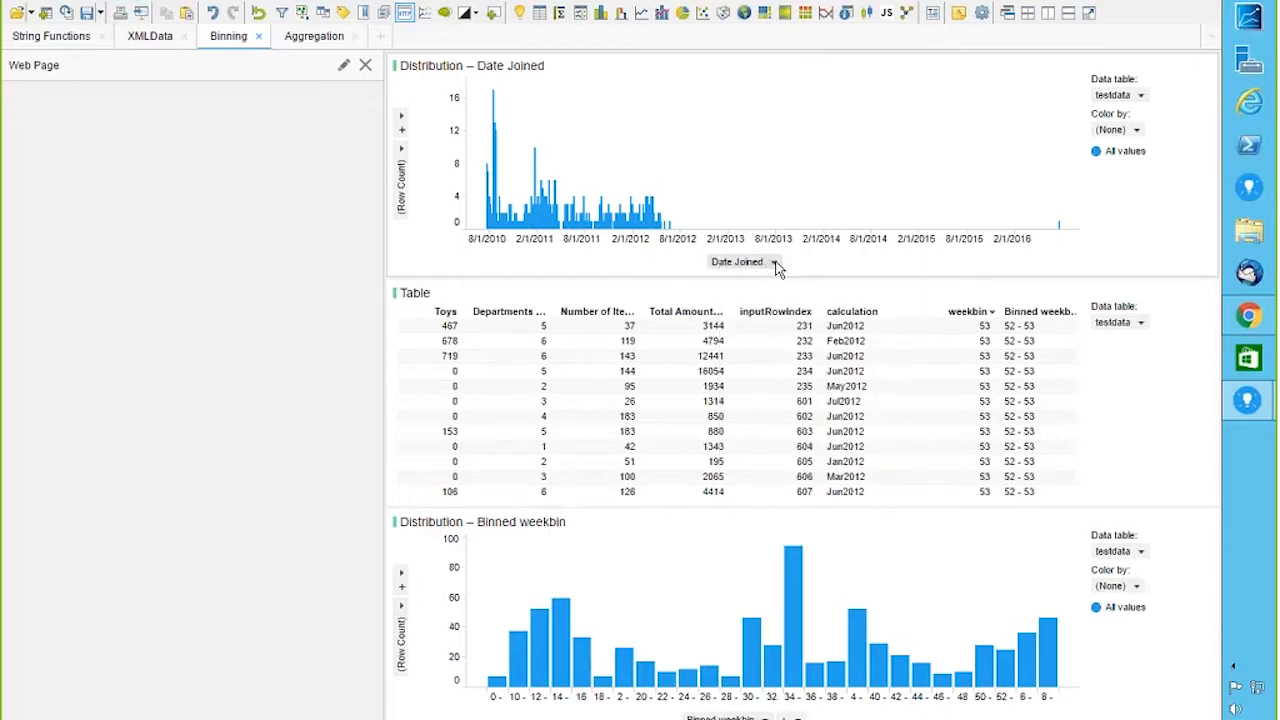
pyautogui.click(775, 263)
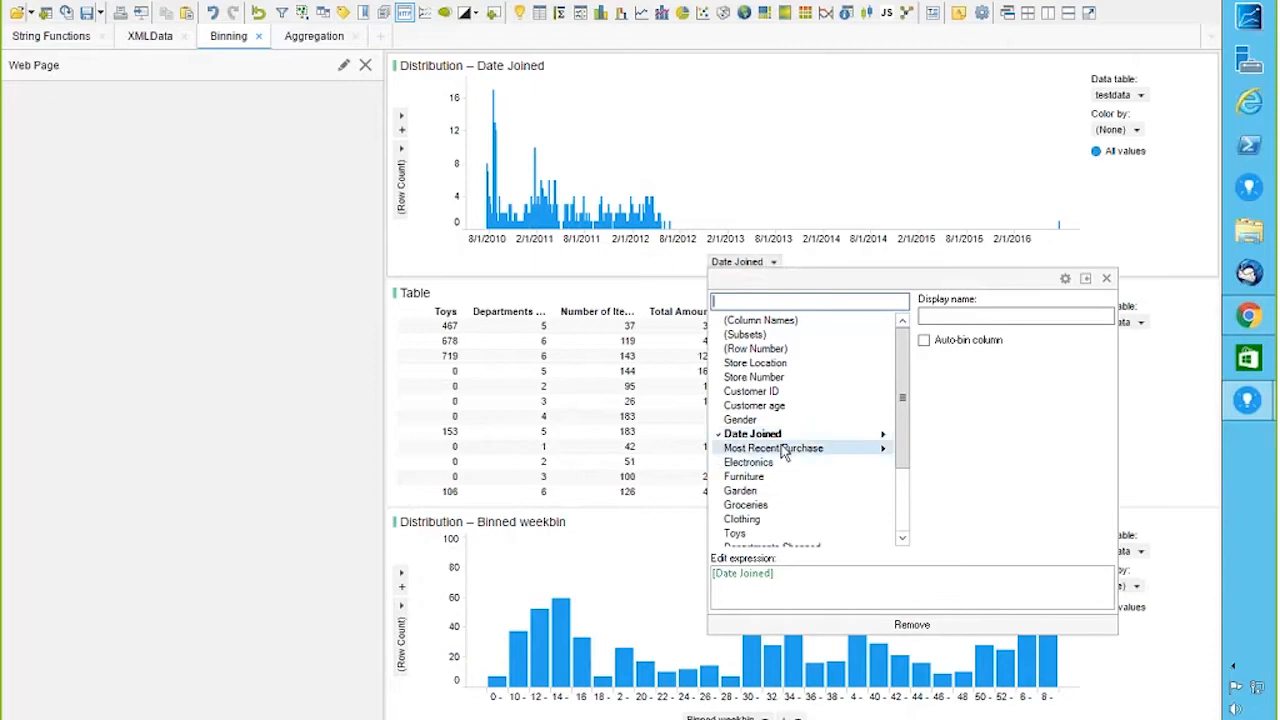
pyautogui.moveTo(783, 438)
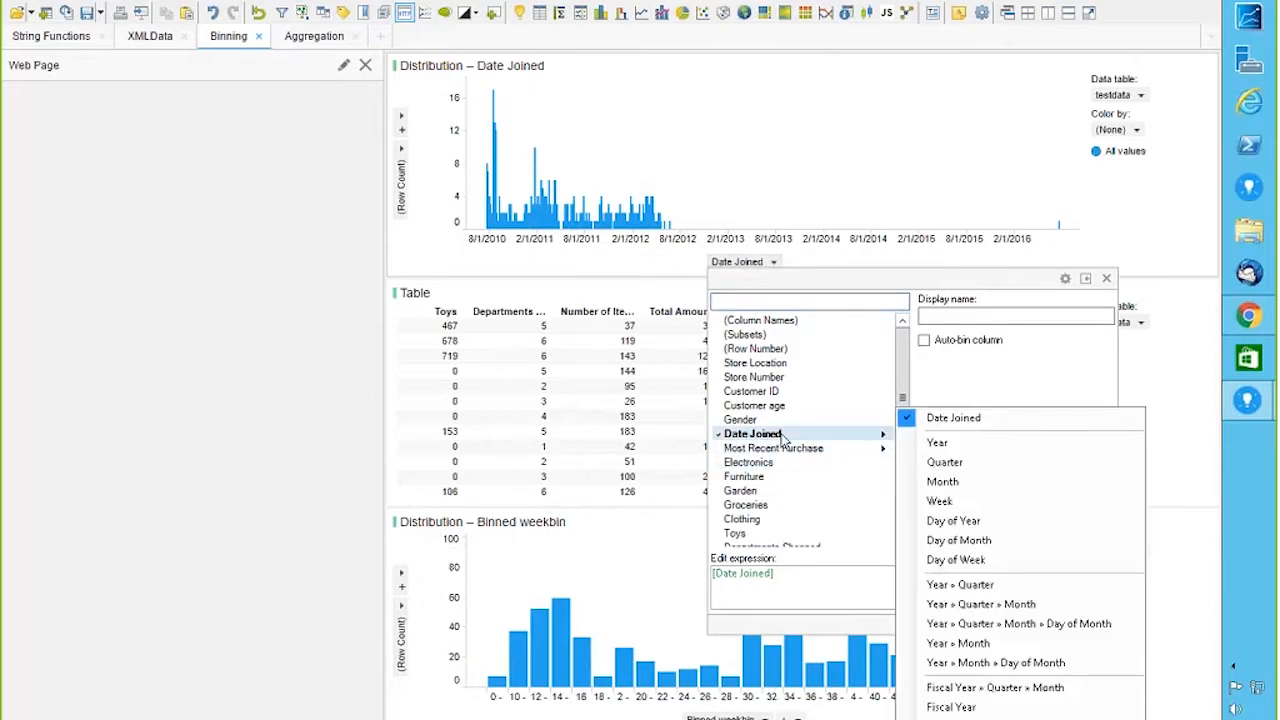
pyautogui.click(945, 502)
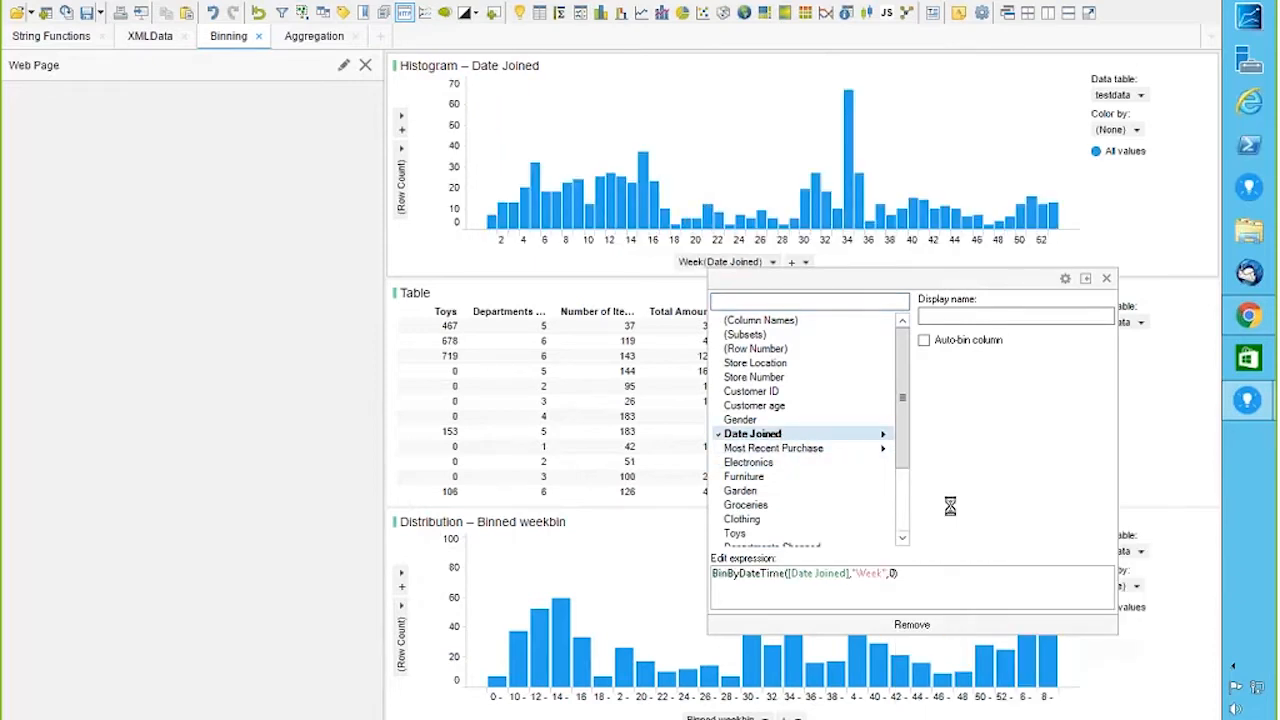
pyautogui.click(1106, 278)
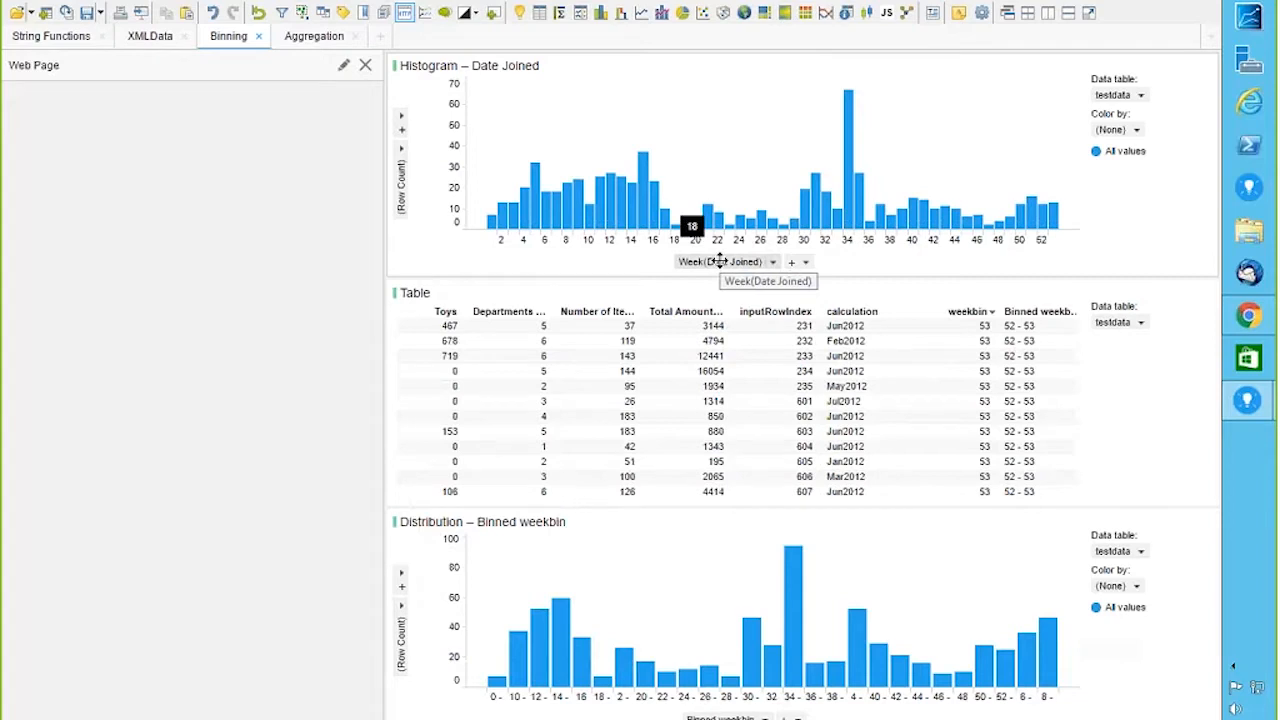
pyautogui.rightClick(719, 261)
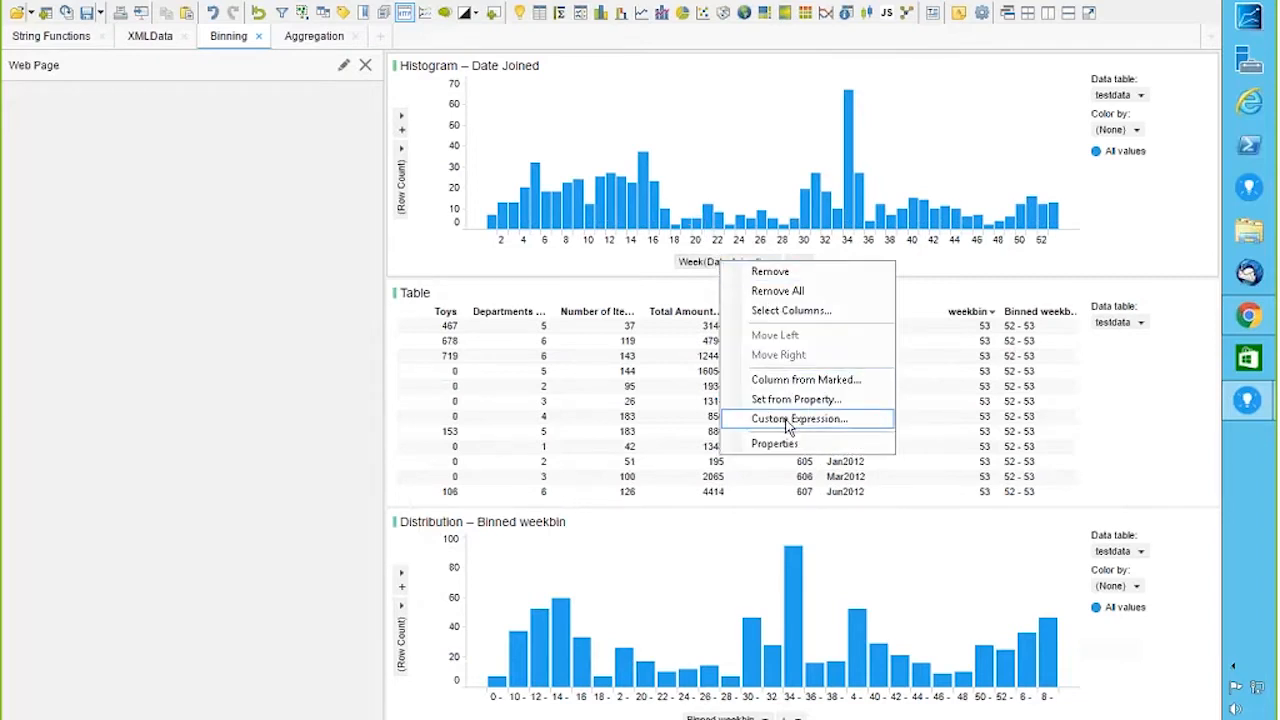
pyautogui.click(790, 419)
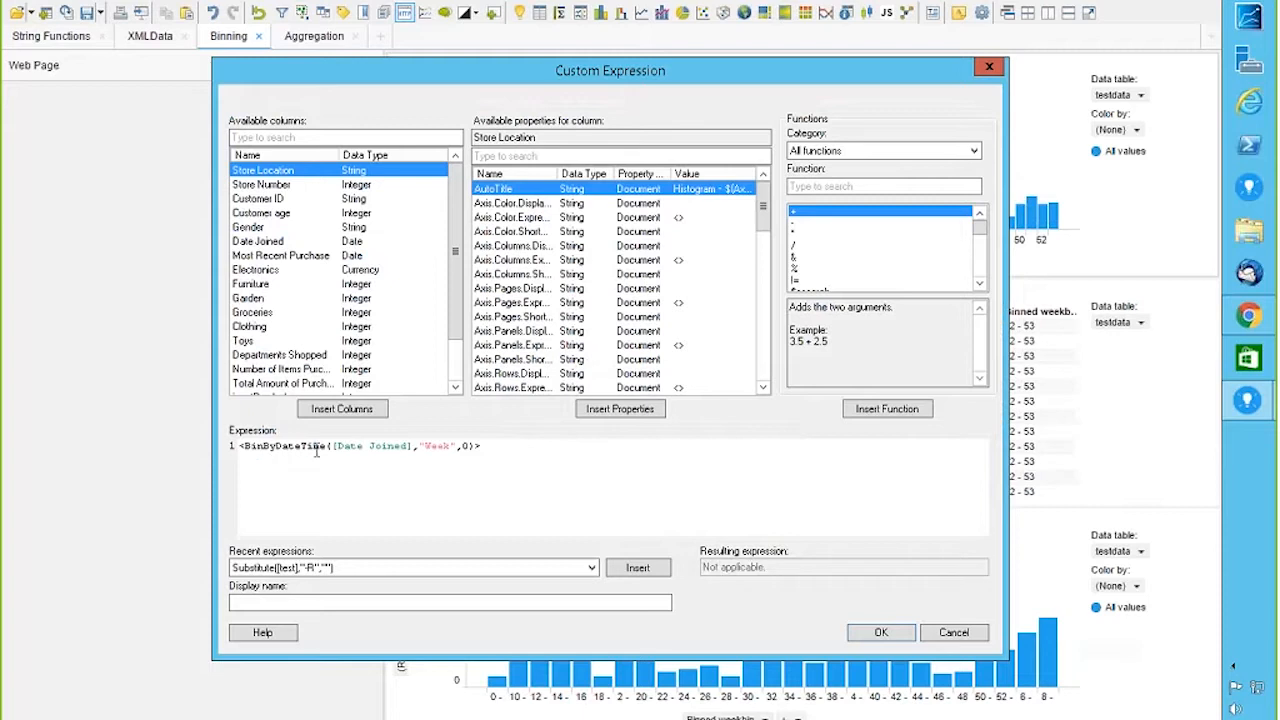
pyautogui.click(860, 151)
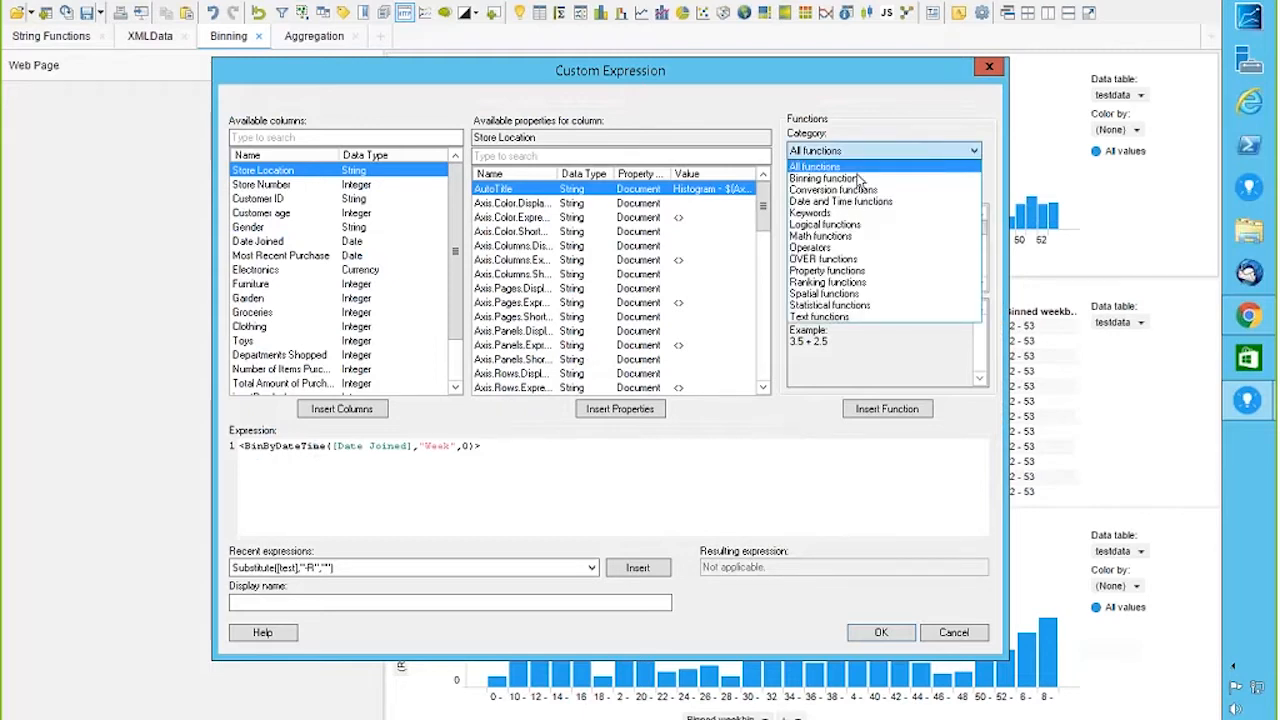
pyautogui.click(857, 179)
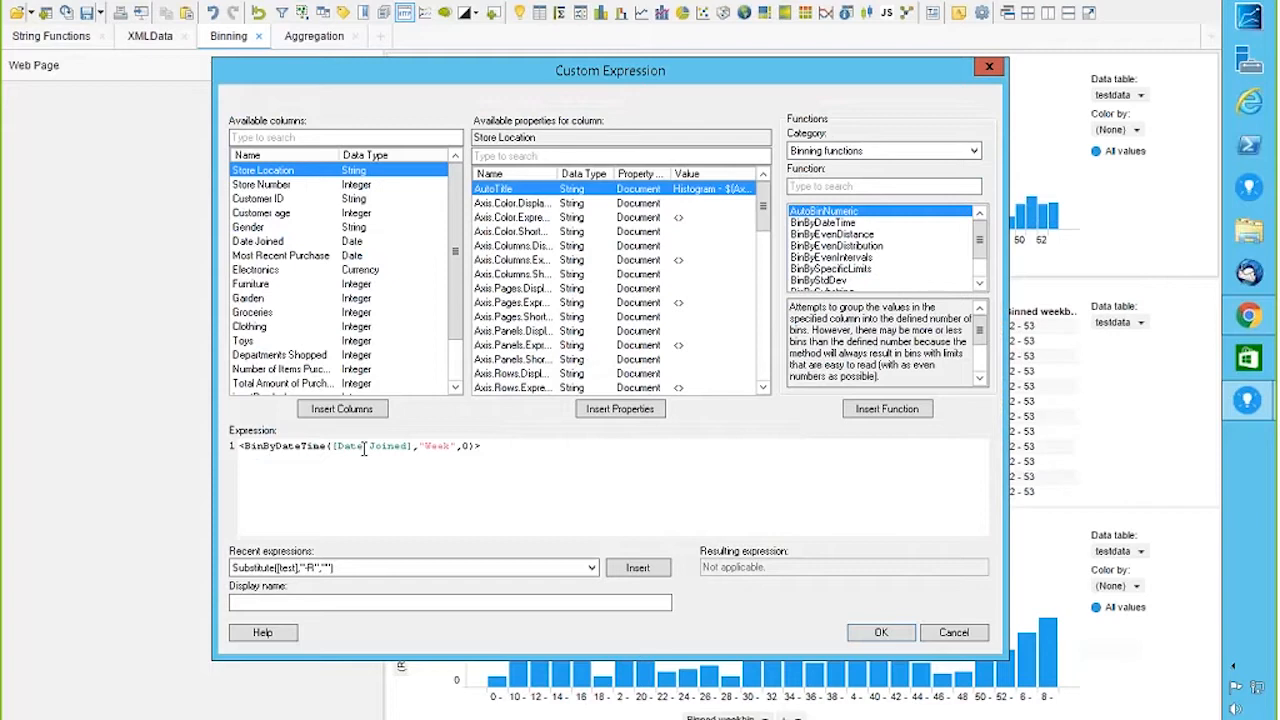
pyautogui.click(824, 223)
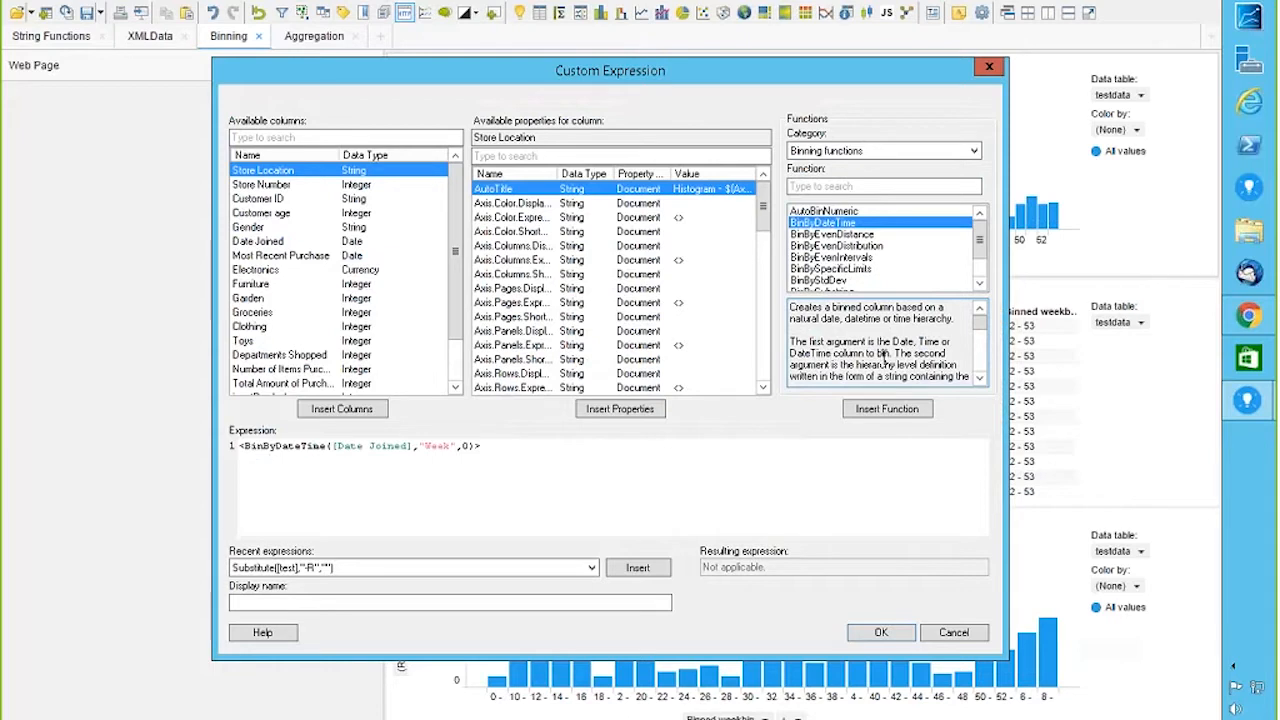
pyautogui.click(979, 380)
pyautogui.click(979, 381)
pyautogui.click(979, 381)
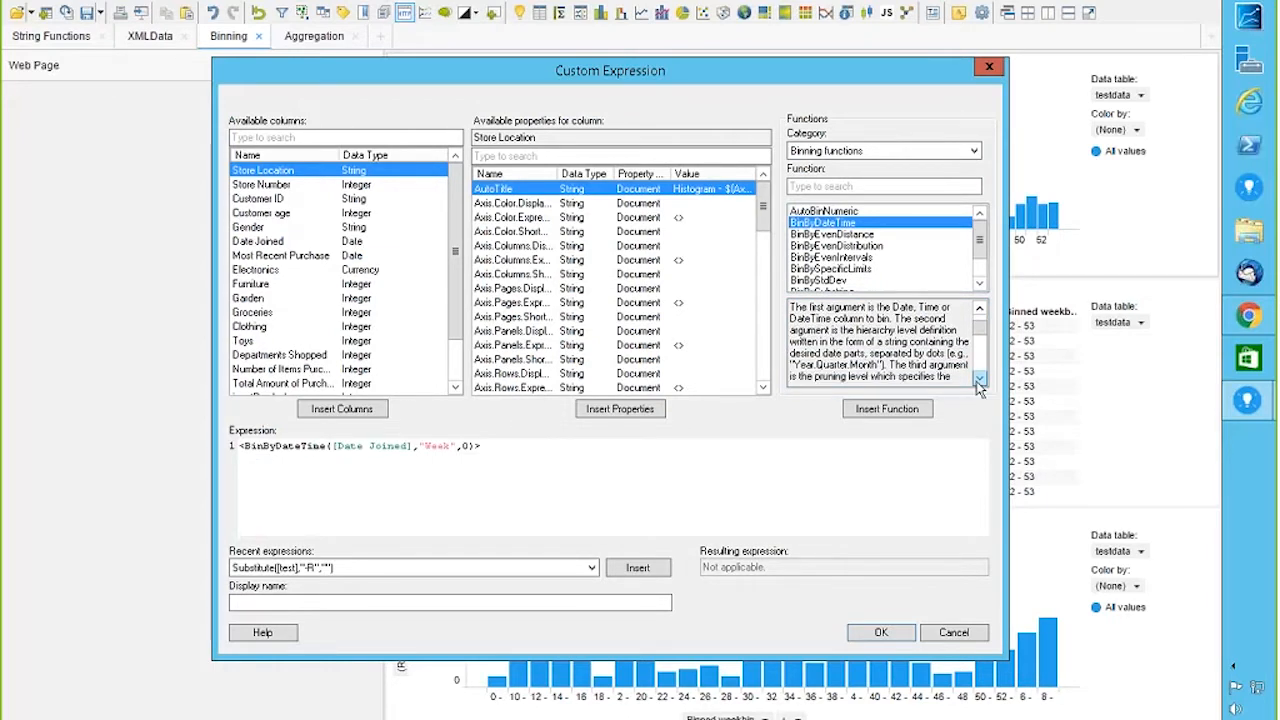
pyautogui.click(979, 381)
pyautogui.click(979, 381)
pyautogui.click(979, 381)
pyautogui.click(979, 381)
pyautogui.click(979, 381)
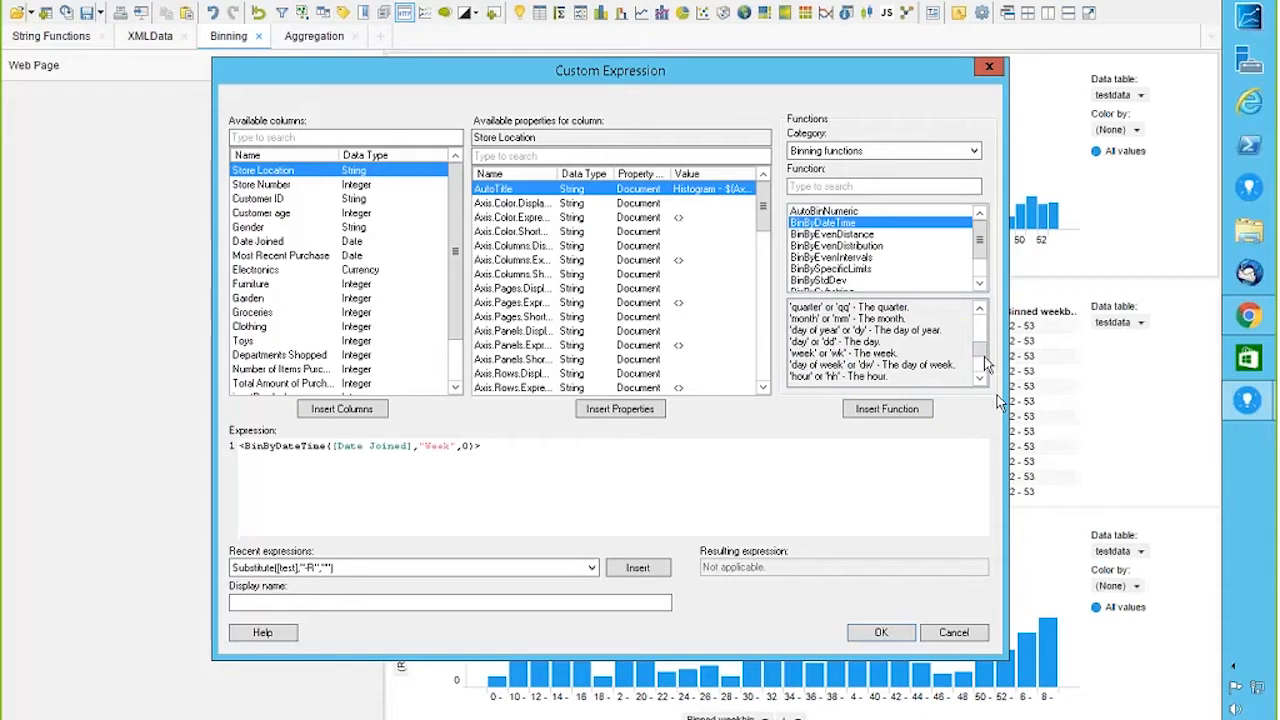
pyautogui.click(980, 382)
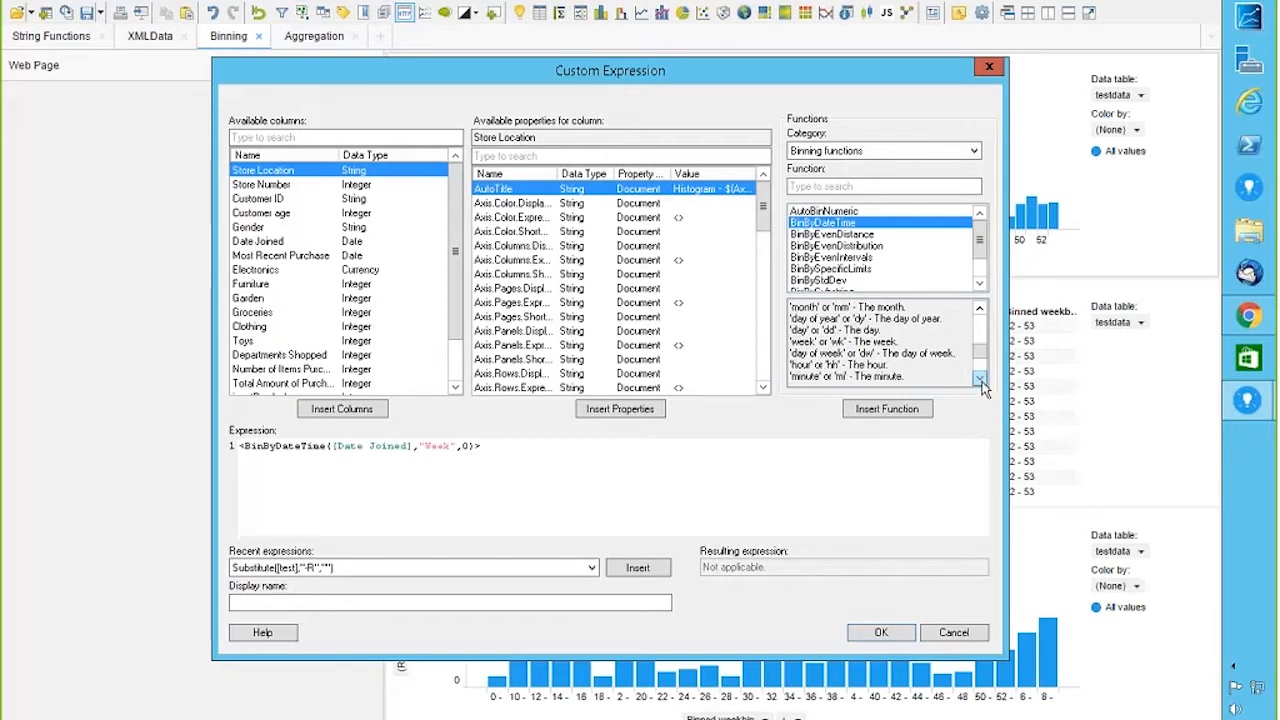
pyautogui.click(980, 382)
pyautogui.click(980, 382)
pyautogui.click(980, 382)
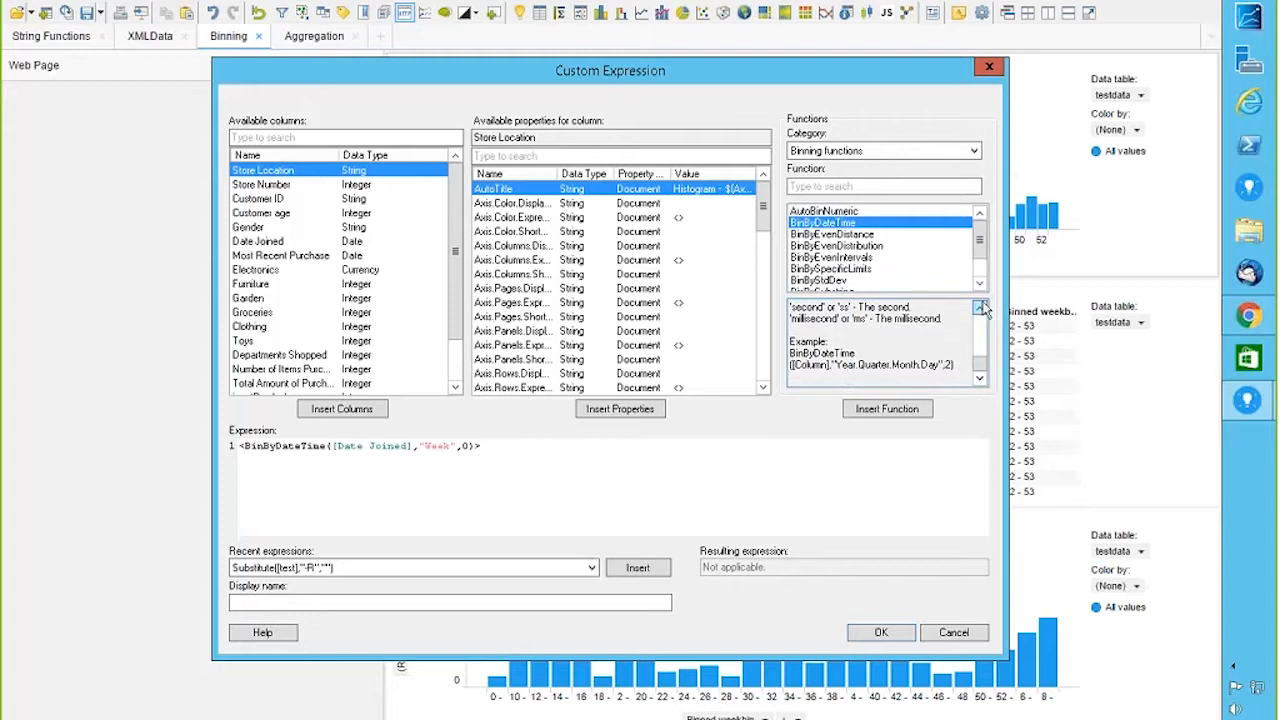
pyautogui.click(980, 308)
pyautogui.click(980, 308)
pyautogui.click(980, 308)
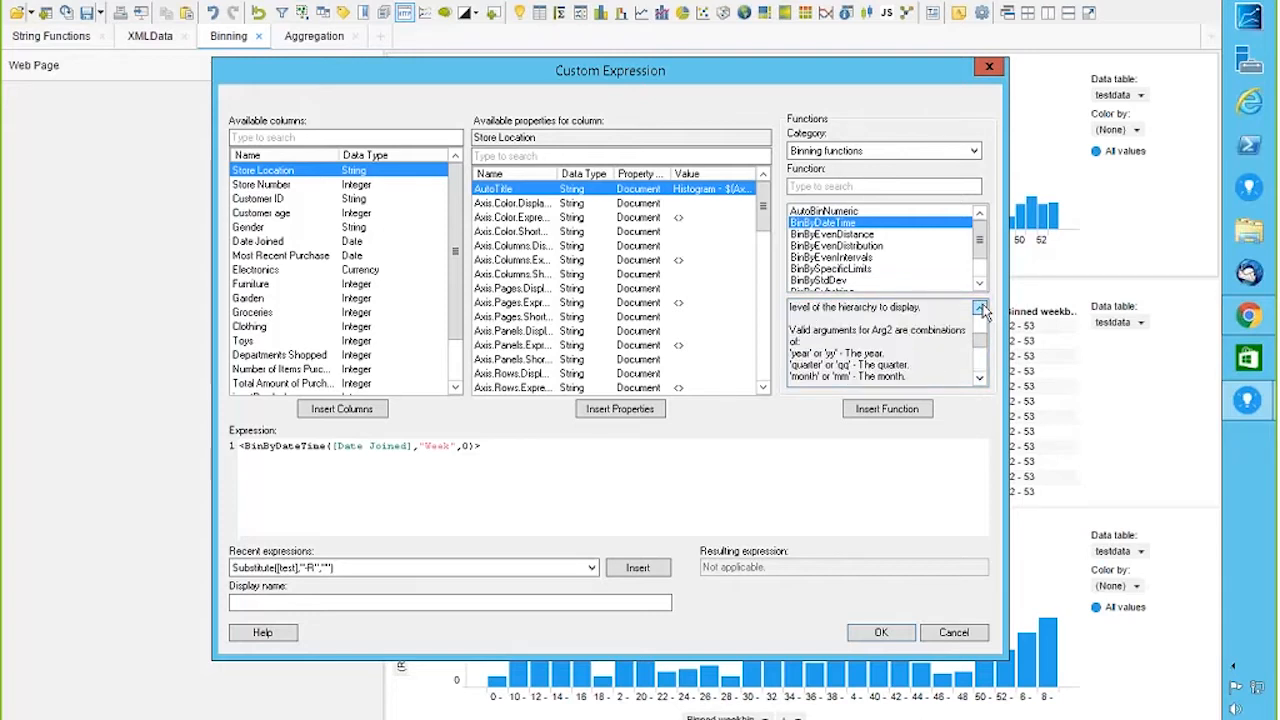
pyautogui.click(980, 308)
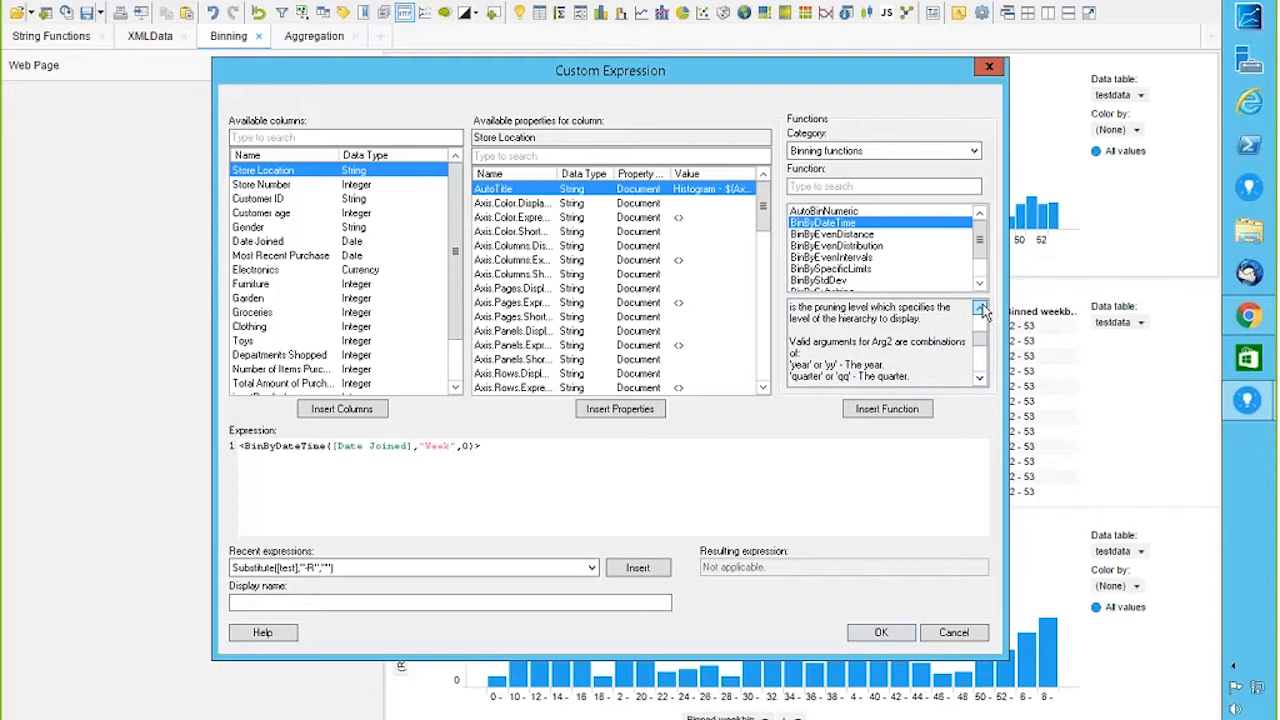
pyautogui.click(955, 634)
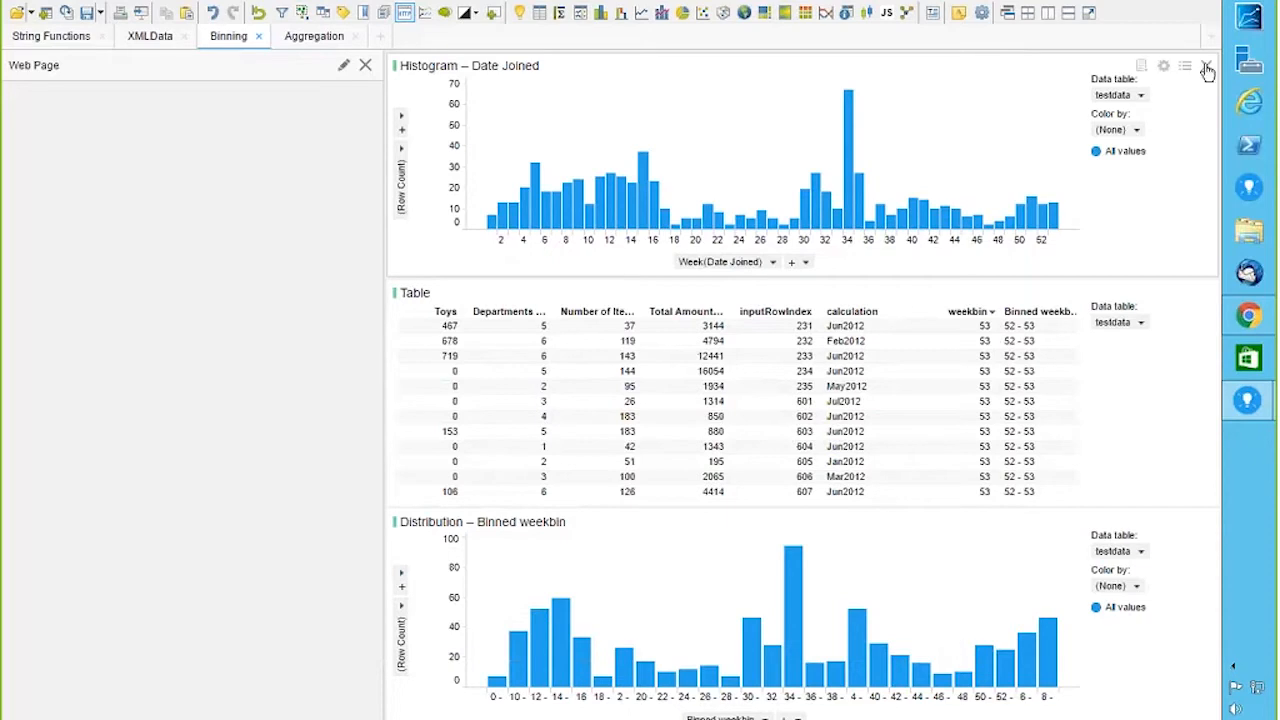
# Step: Remove the Date Joined histogram and open the weekbin calculated column from Column Properties
pyautogui.click(1205, 66)
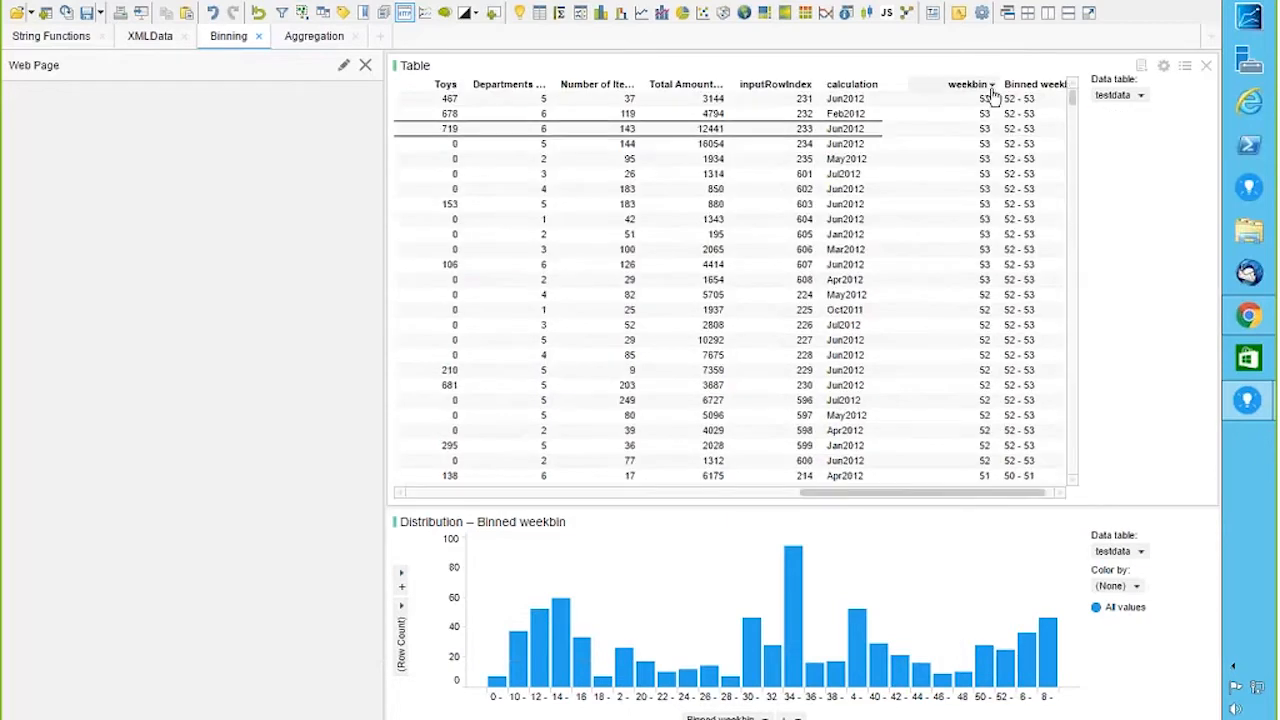
pyautogui.click(62, 3)
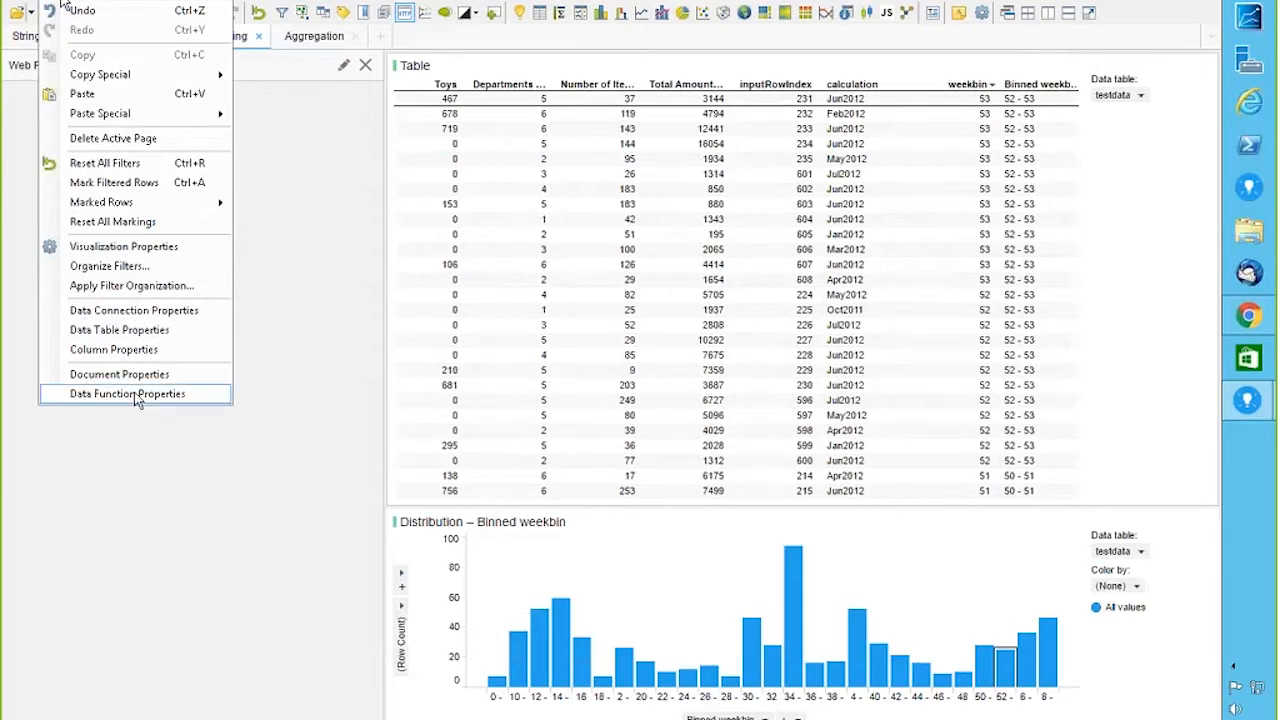
pyautogui.click(129, 349)
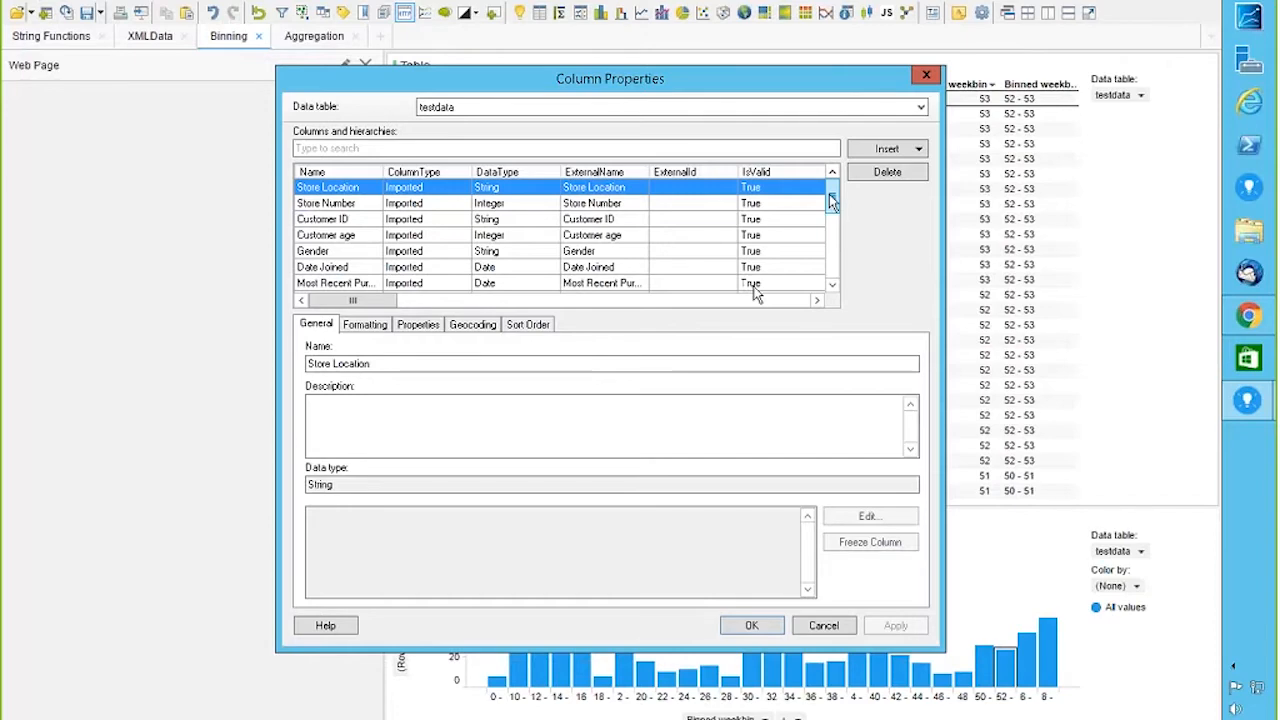
pyautogui.scroll(-3, 755, 290)
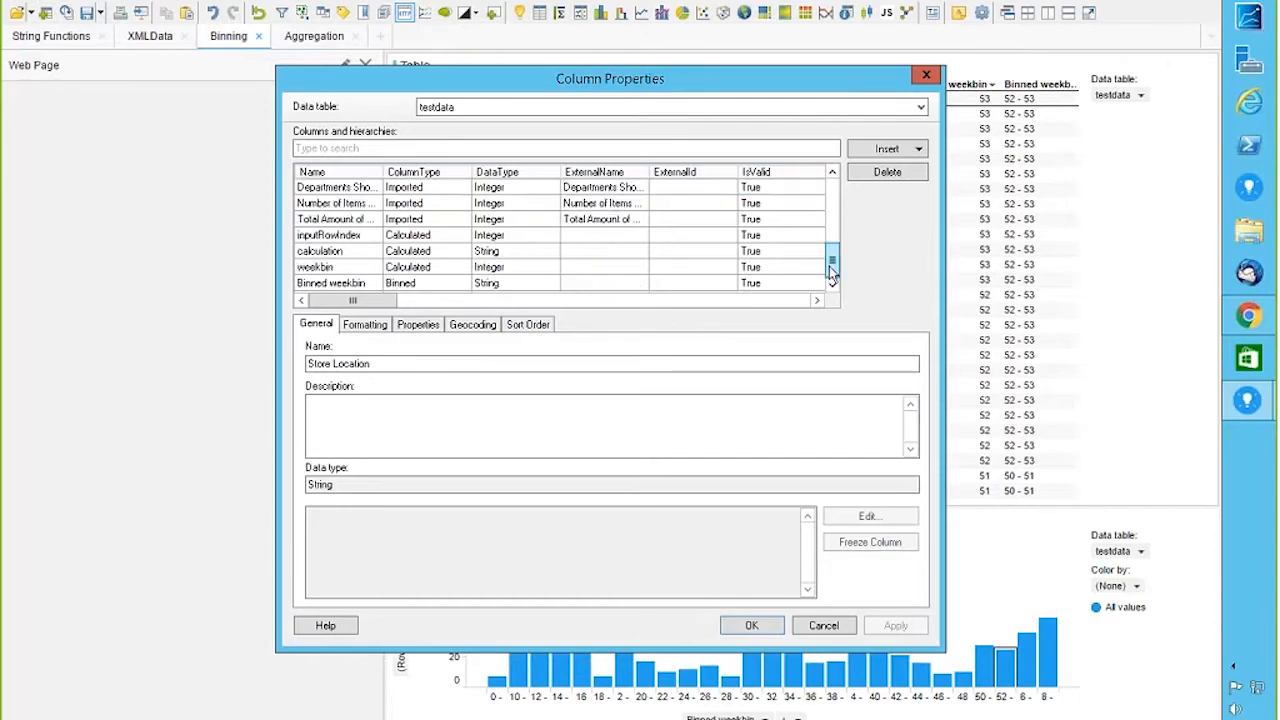
pyautogui.doubleClick(310, 267)
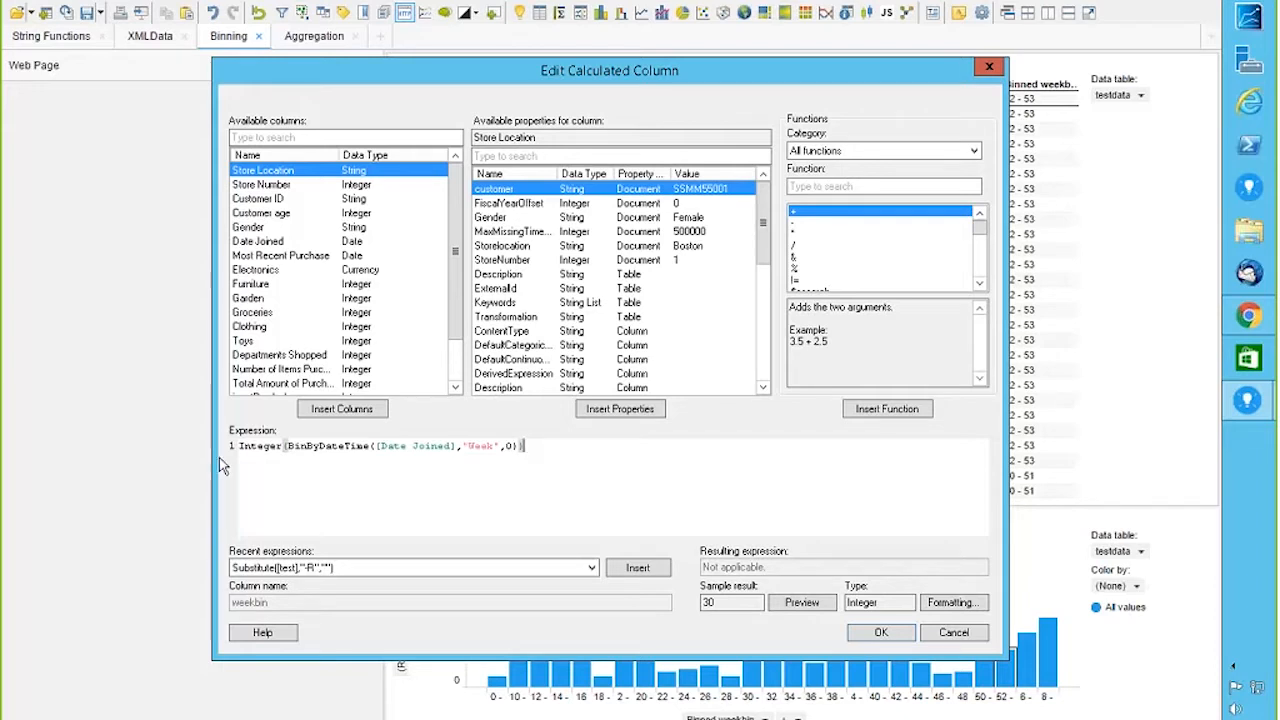
# Step: Rewrite the weekbin expression as integer(BinByDateTime([Date Joined],"Week",0))
pyautogui.moveTo(284, 446); pyautogui.dragTo(195, 457)
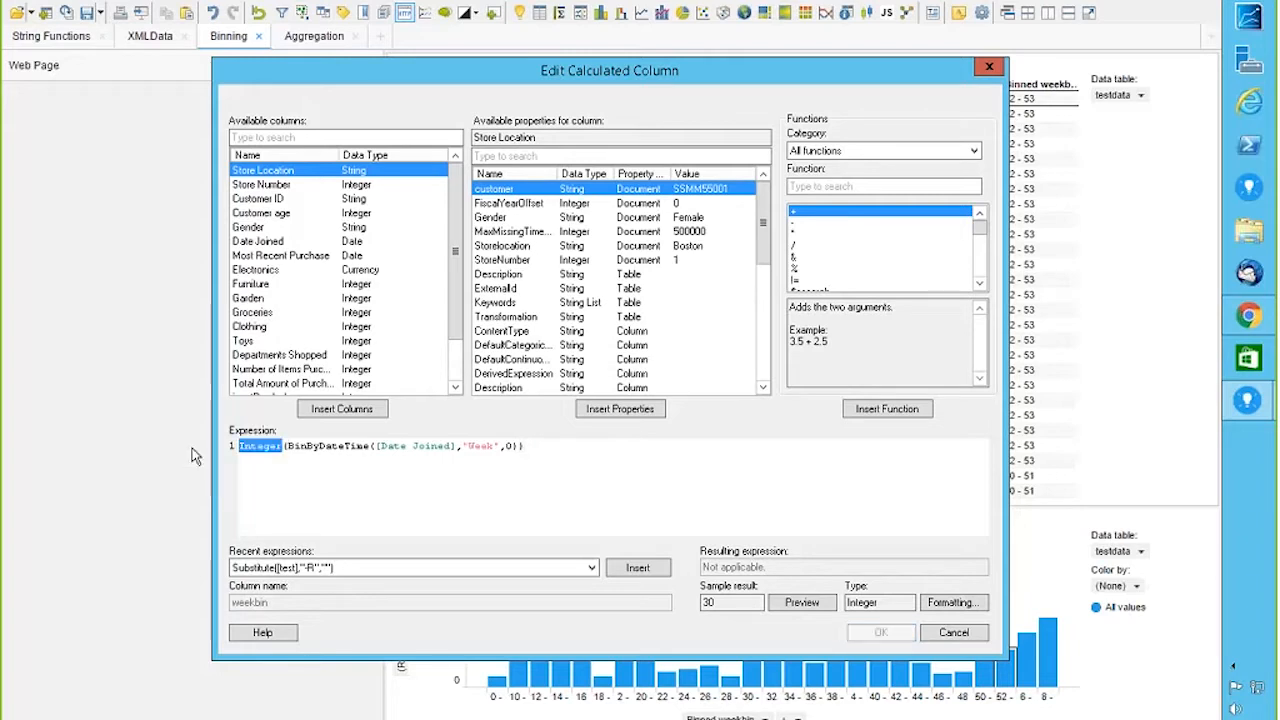
pyautogui.press('Delete')
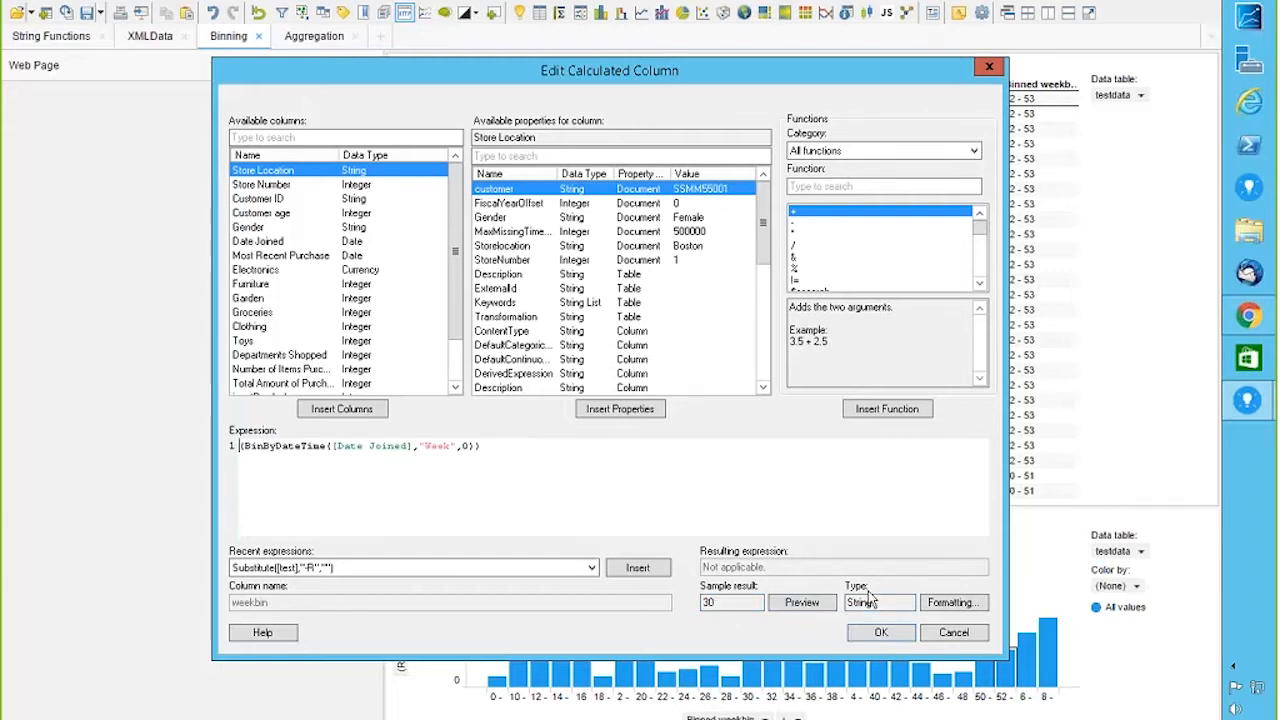
pyautogui.write('integer')
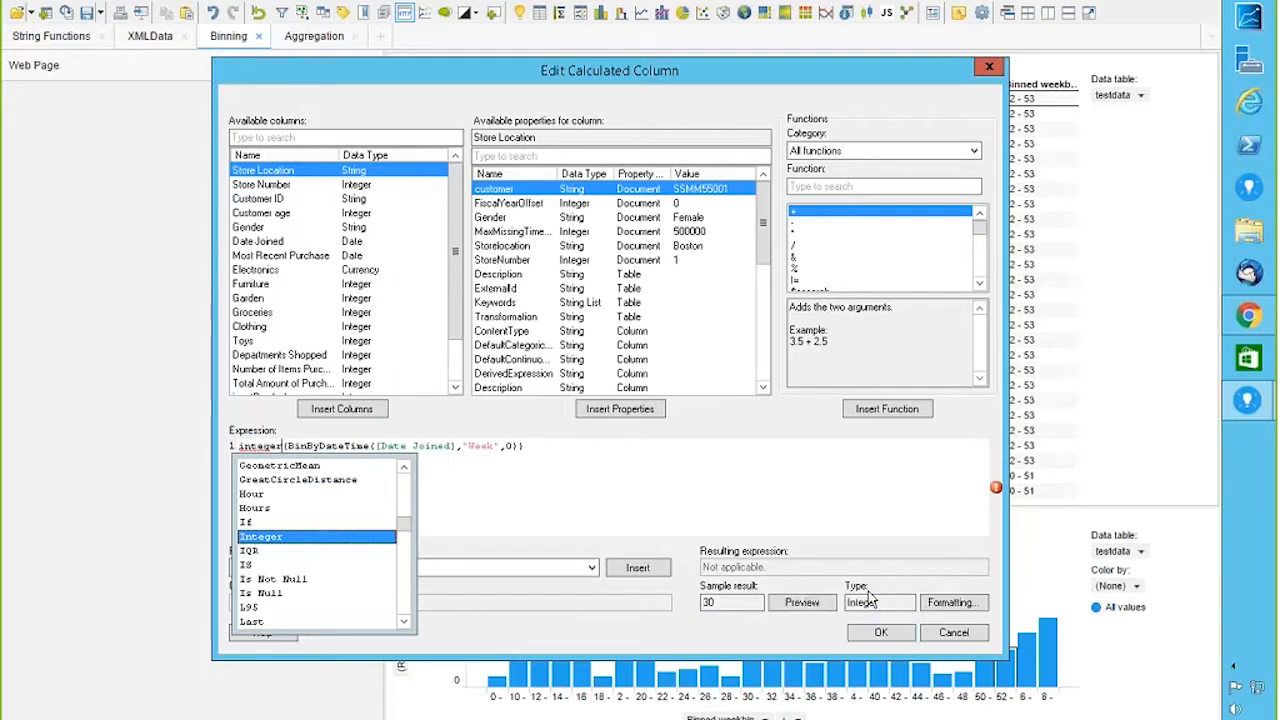
pyautogui.click(792, 496)
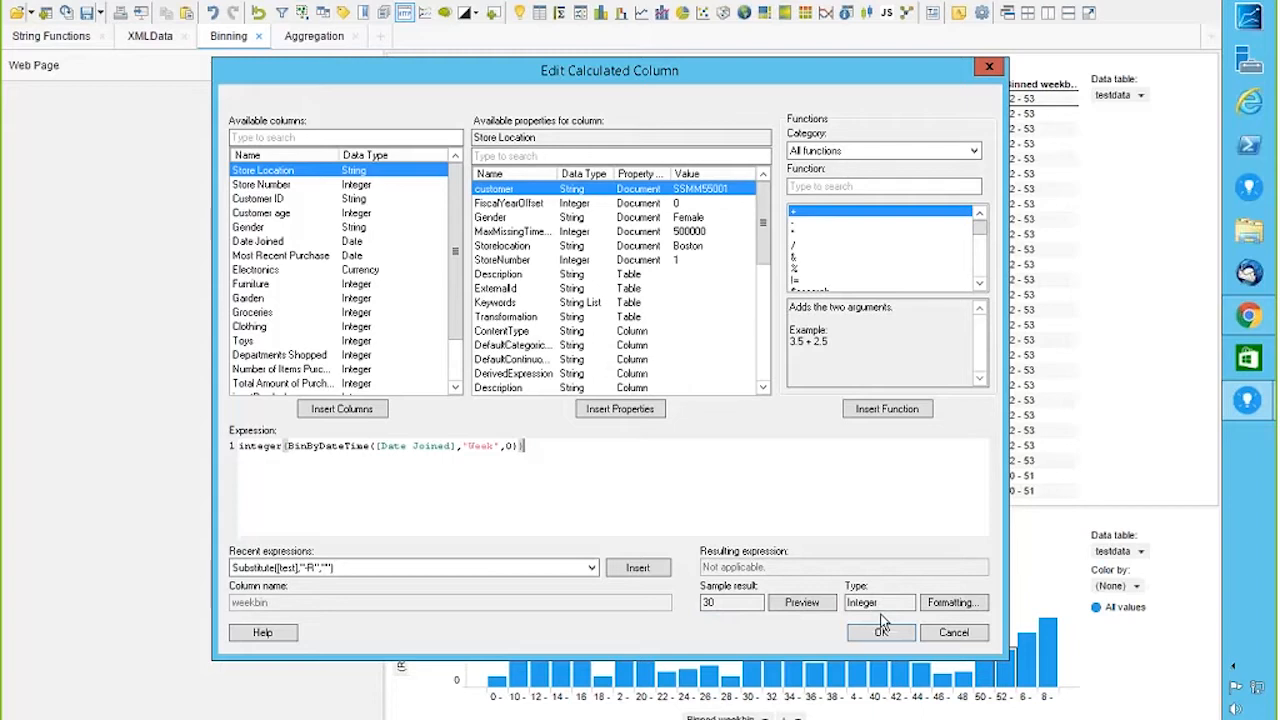
# Step: Leave weekbin unchanged and confirm Binned weekbin as BinByEvenDistance([weekbin],2)
pyautogui.click(960, 640)
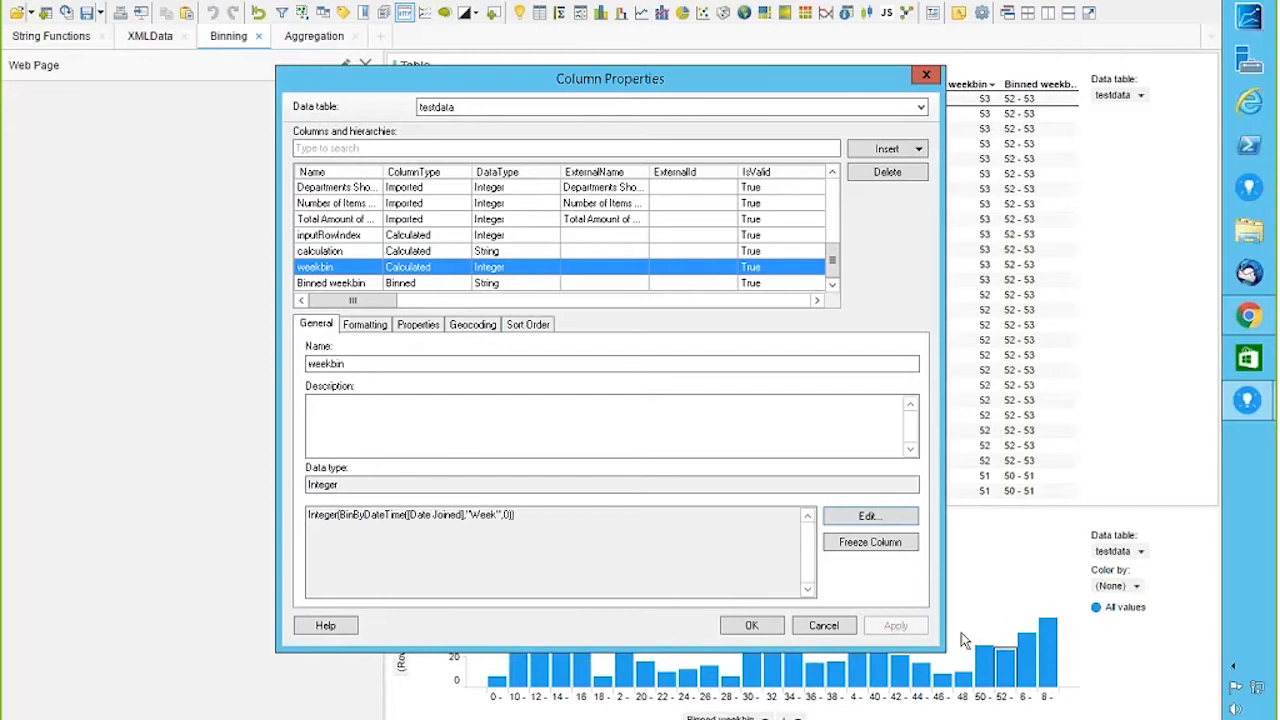
pyautogui.click(331, 283)
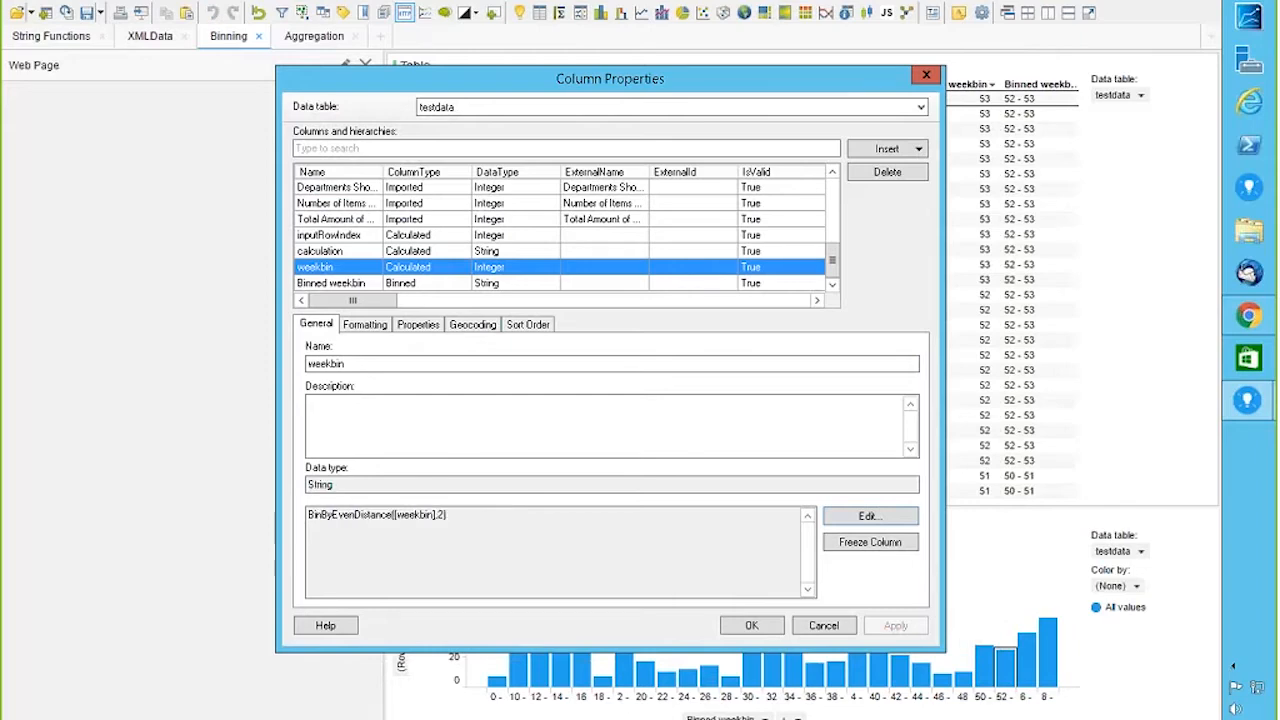
pyautogui.click(867, 516)
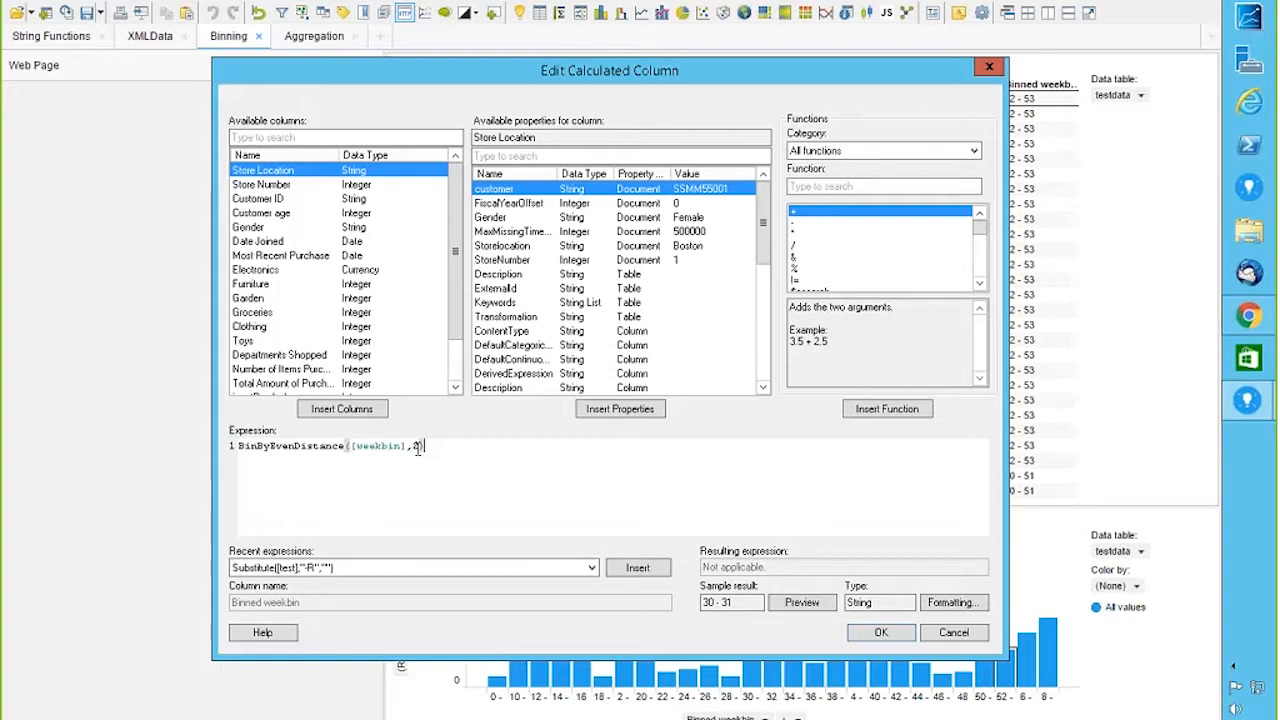
pyautogui.click(823, 187)
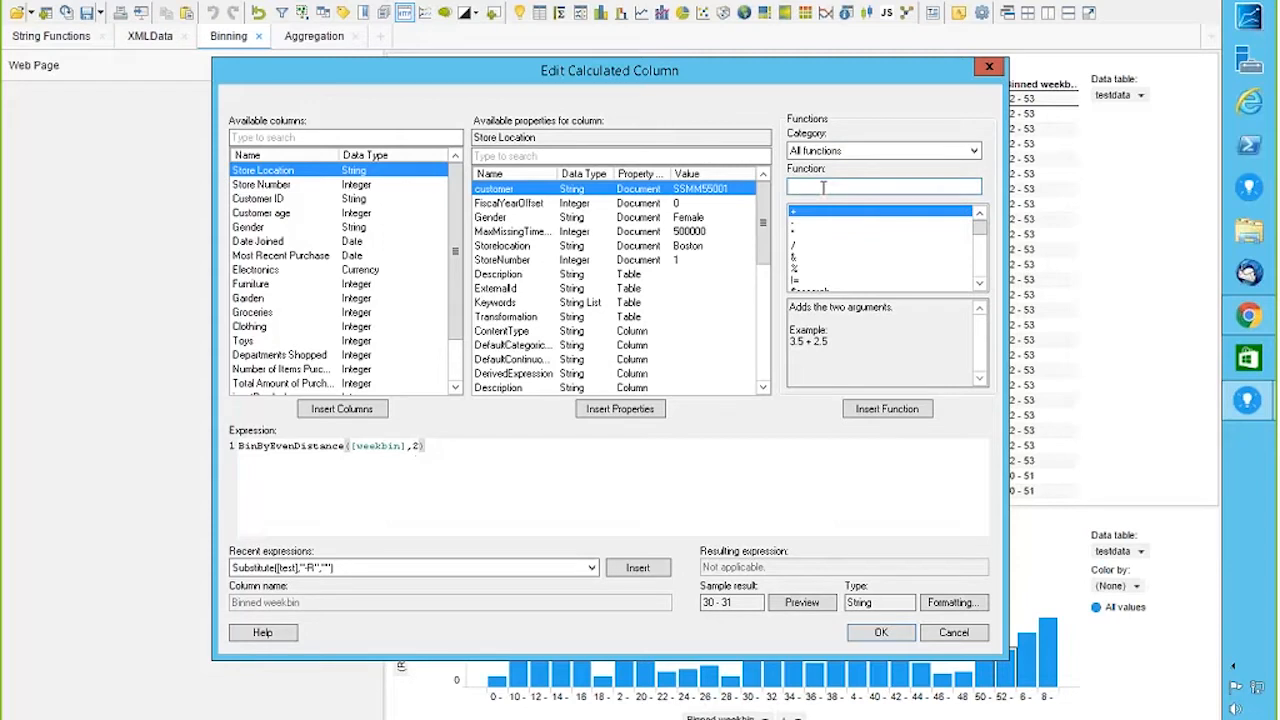
pyautogui.write('bin')
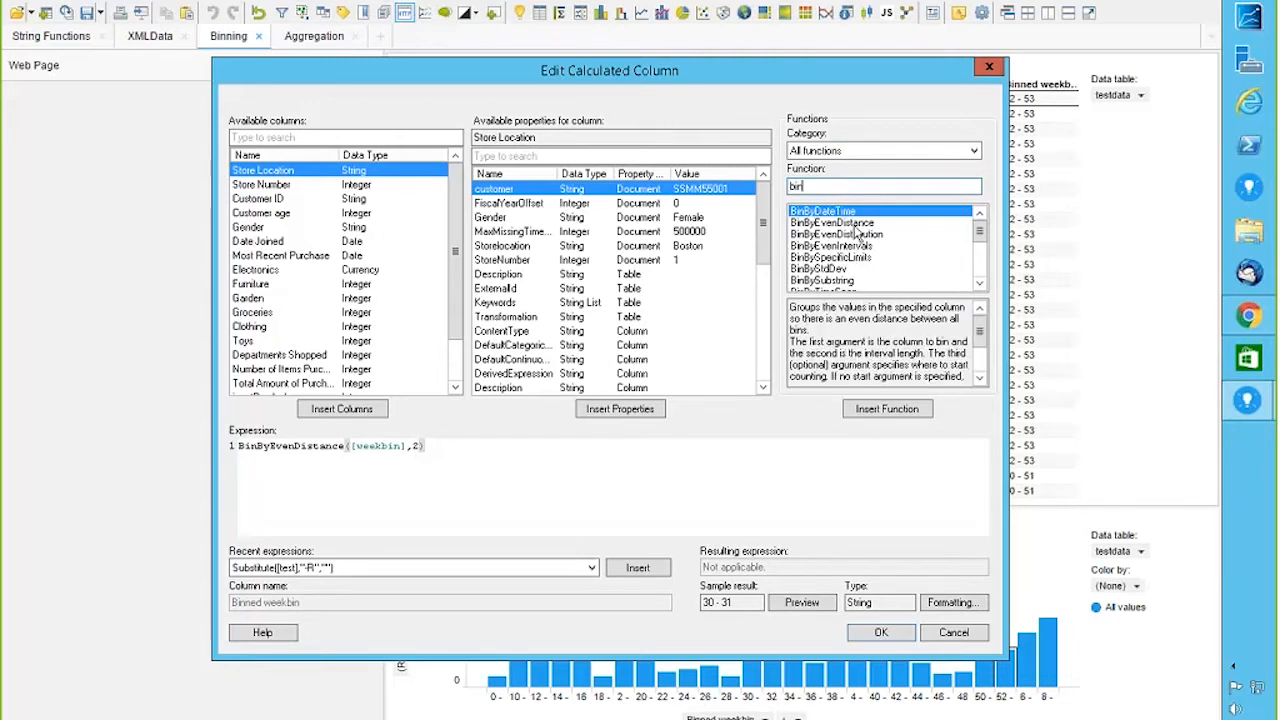
pyautogui.click(855, 224)
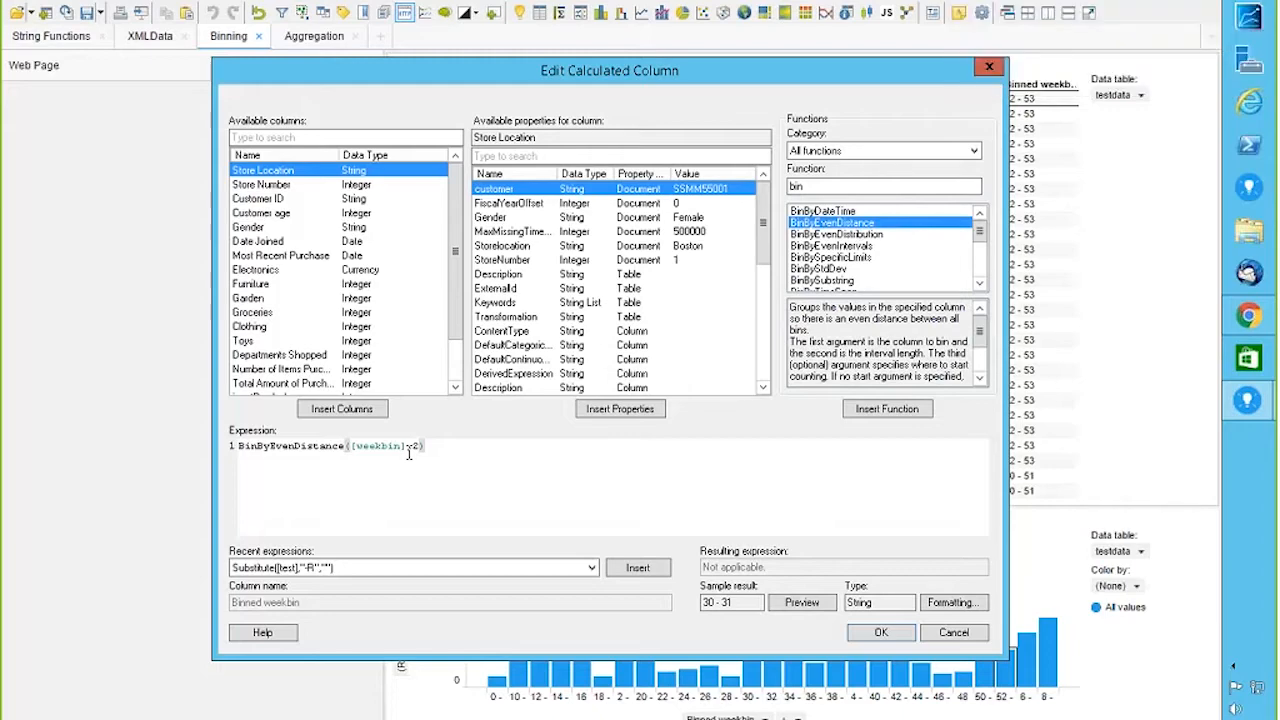
pyautogui.click(849, 638)
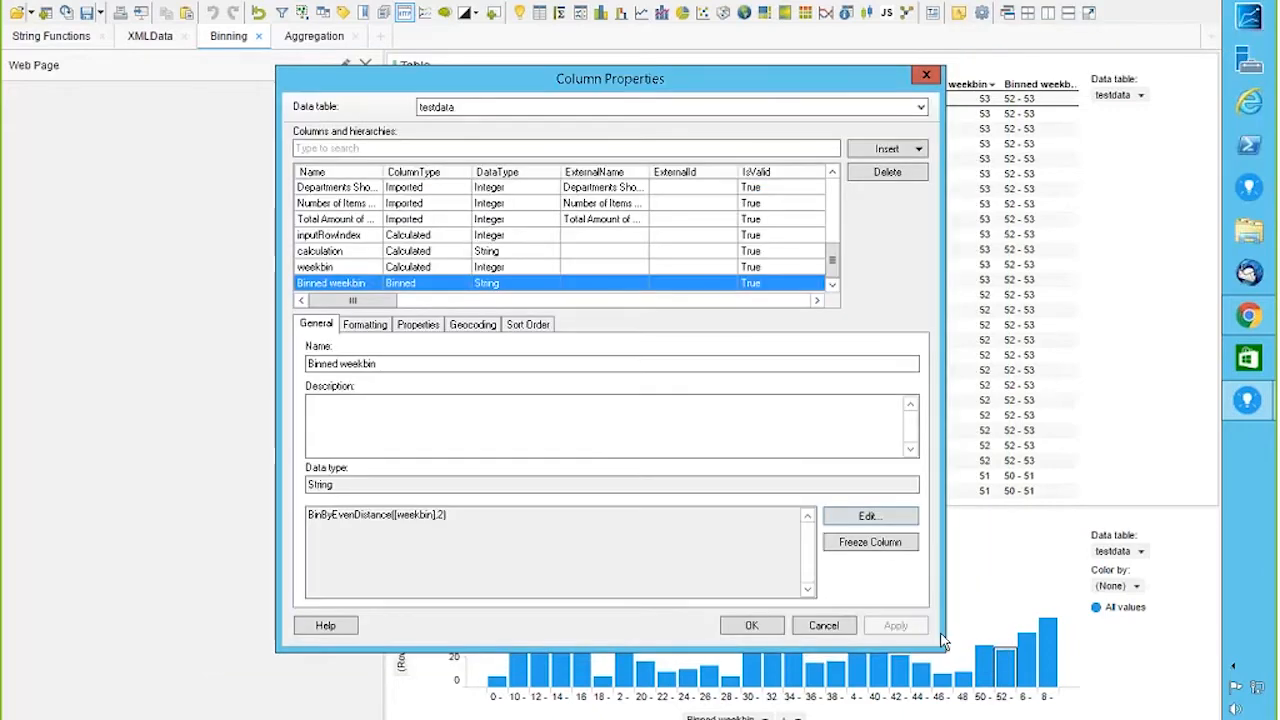
# Step: Close Column Properties, confirm the Web Page panel's biweekly-binning question address, and switch to Chrome
pyautogui.click(768, 625)
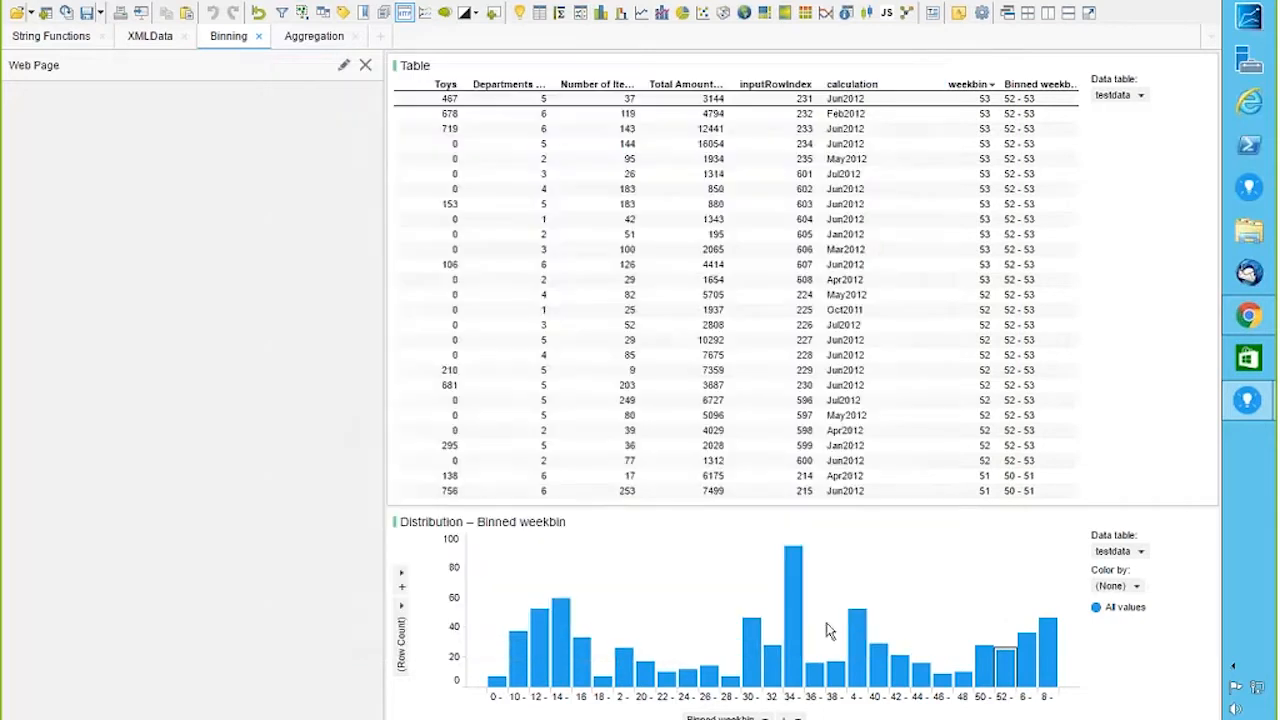
pyautogui.click(343, 66)
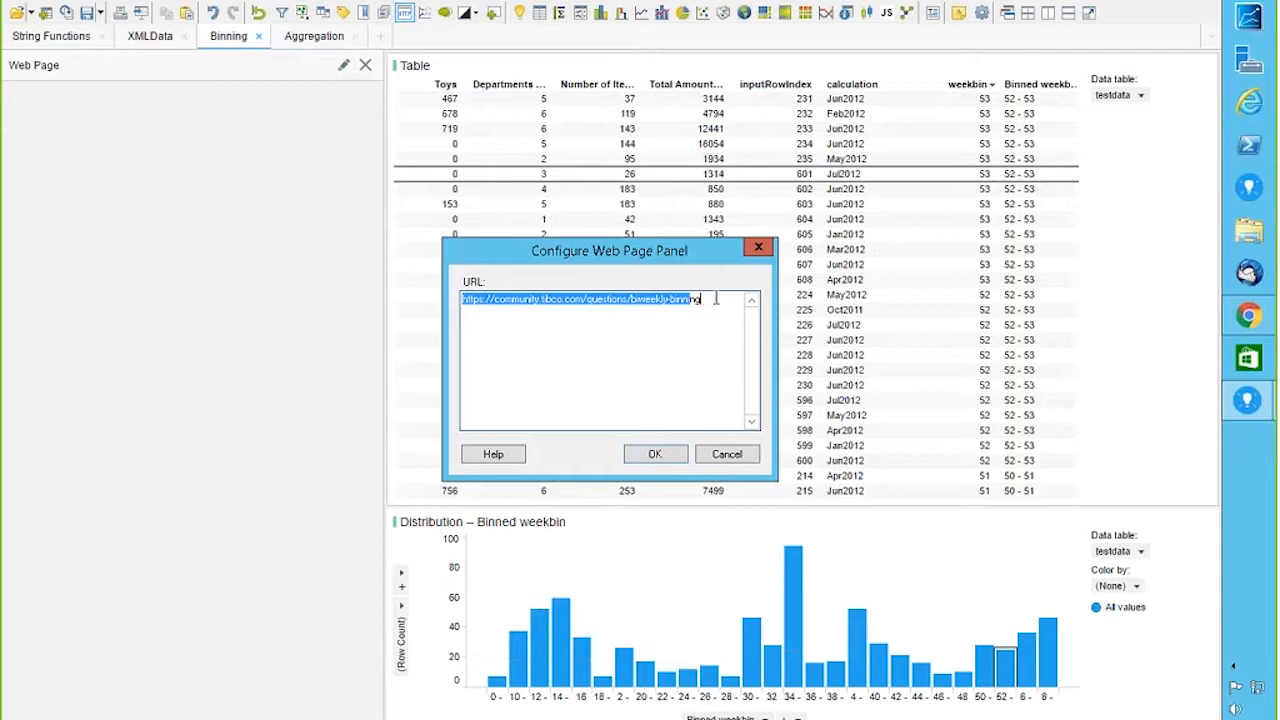
pyautogui.moveTo(716, 298); pyautogui.dragTo(432, 305)
pyautogui.click(727, 454)
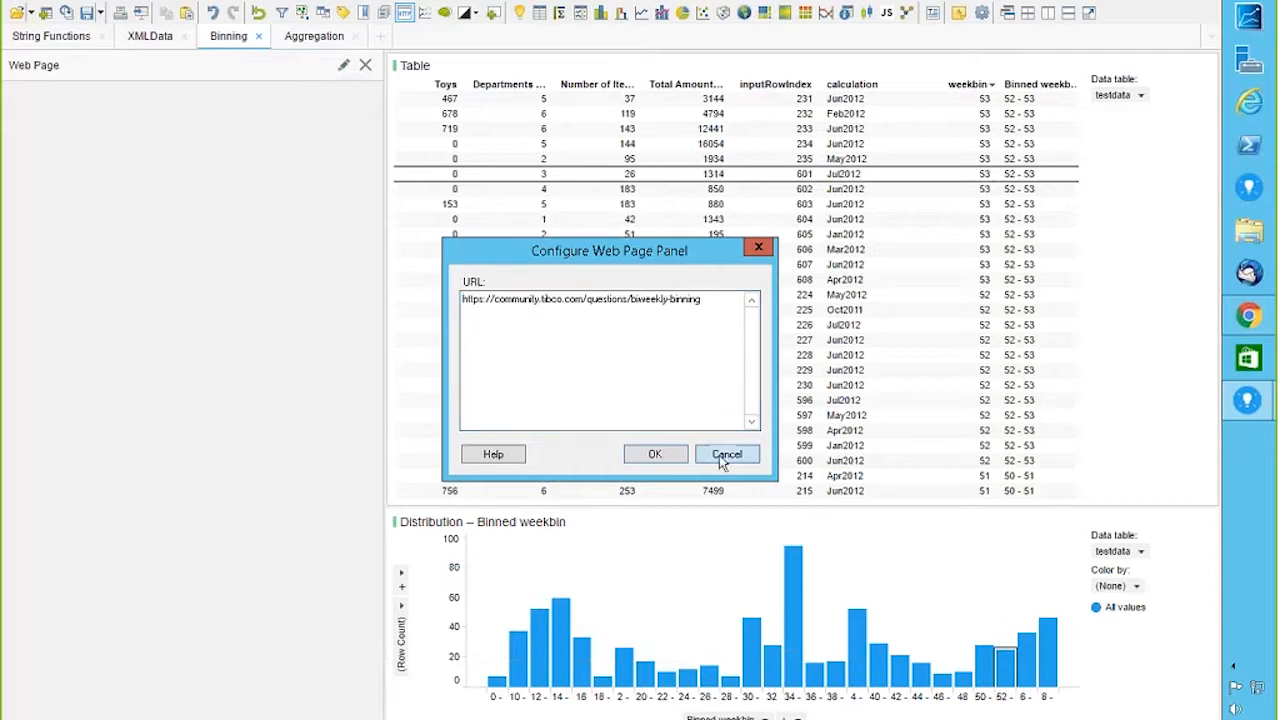
pyautogui.click(343, 66)
pyautogui.hotkey('ctrl', 'c')
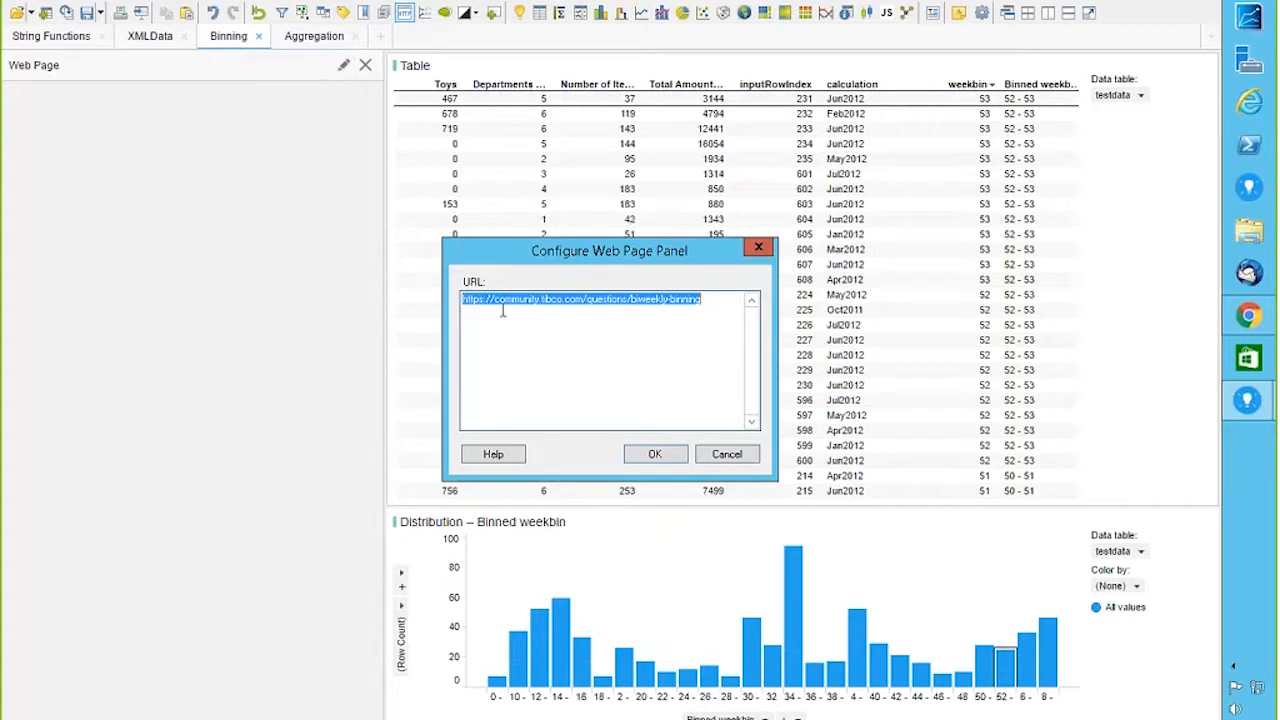
pyautogui.click(503, 311)
pyautogui.click(654, 454)
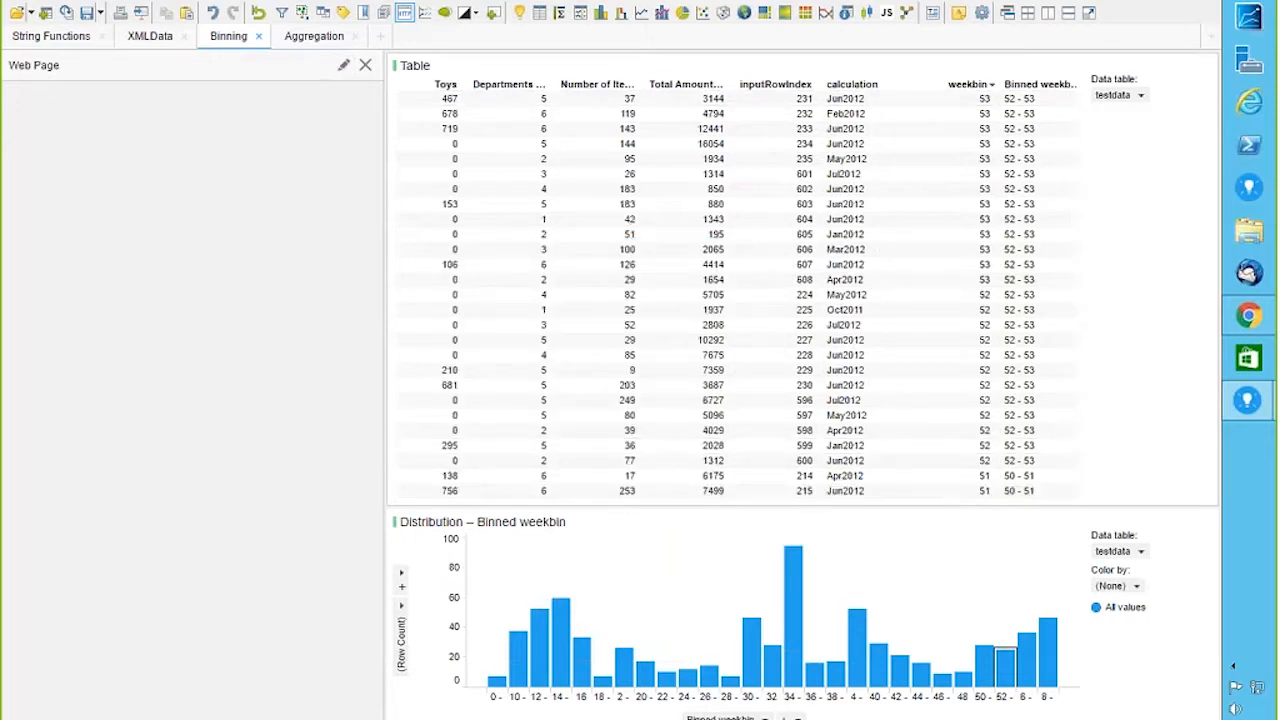
pyautogui.click(1247, 318)
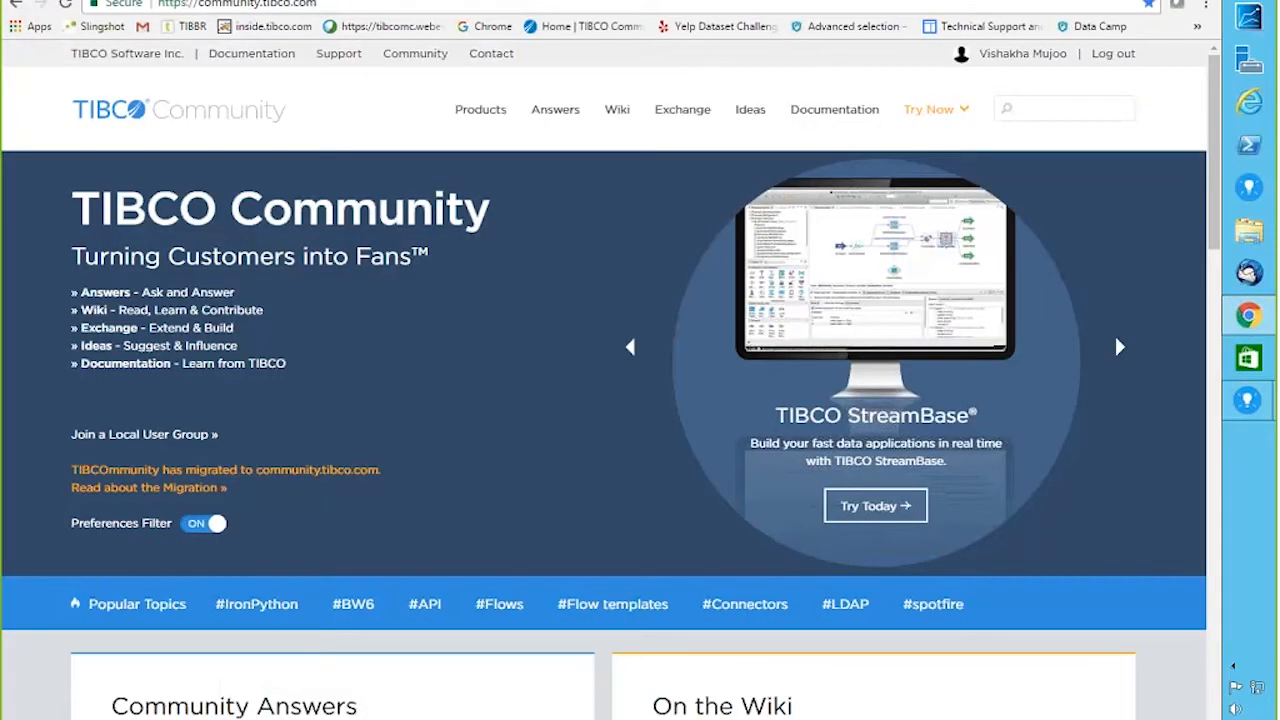
# Step: Load the biweekly-binning question page, read its answers, and follow the ideas.tibco.com link
pyautogui.click(394, 4)
pyautogui.hotkey('ctrl', 'v')
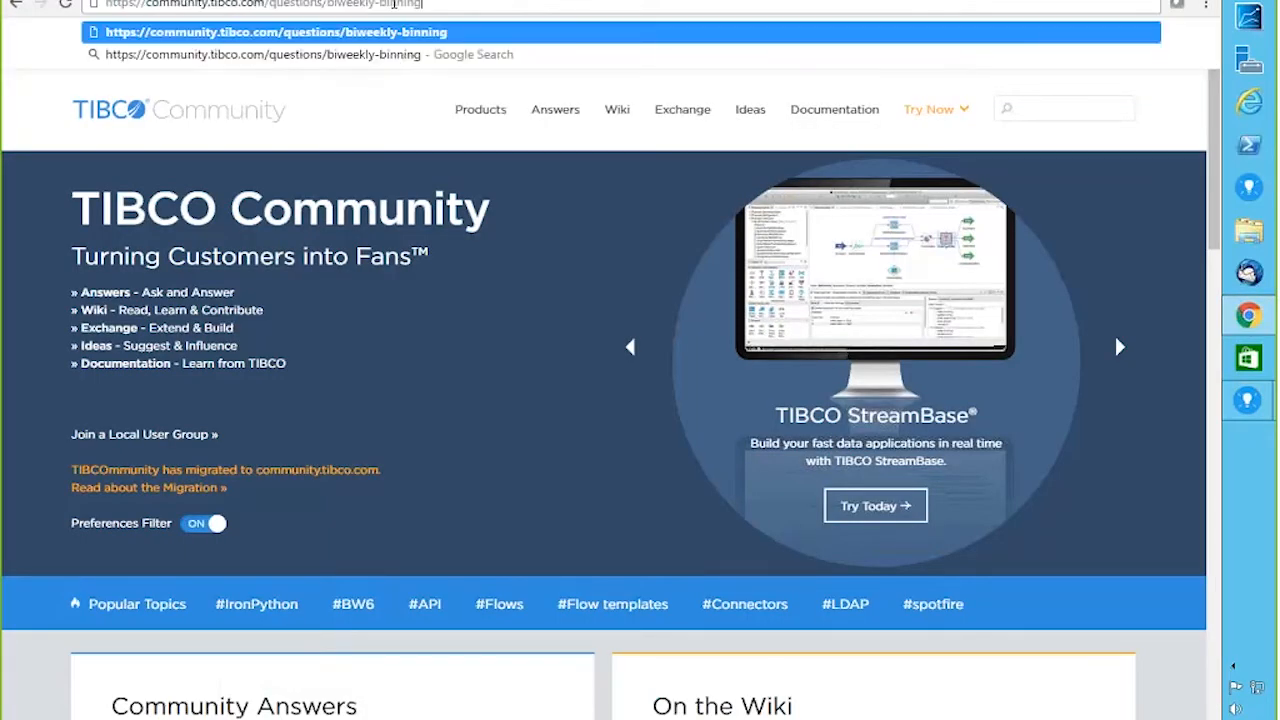
pyautogui.press('Return')
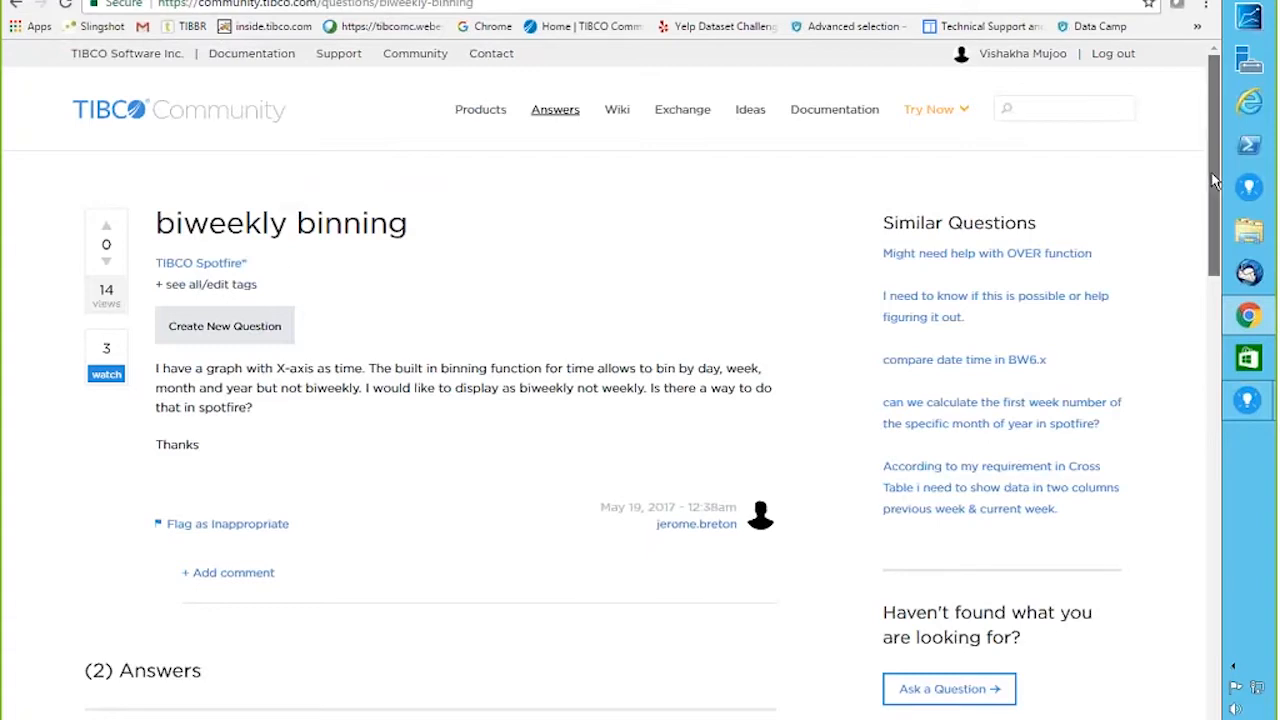
pyautogui.moveTo(1214, 177); pyautogui.dragTo(1214, 188)
pyautogui.scroll(-1, 1215, 210)
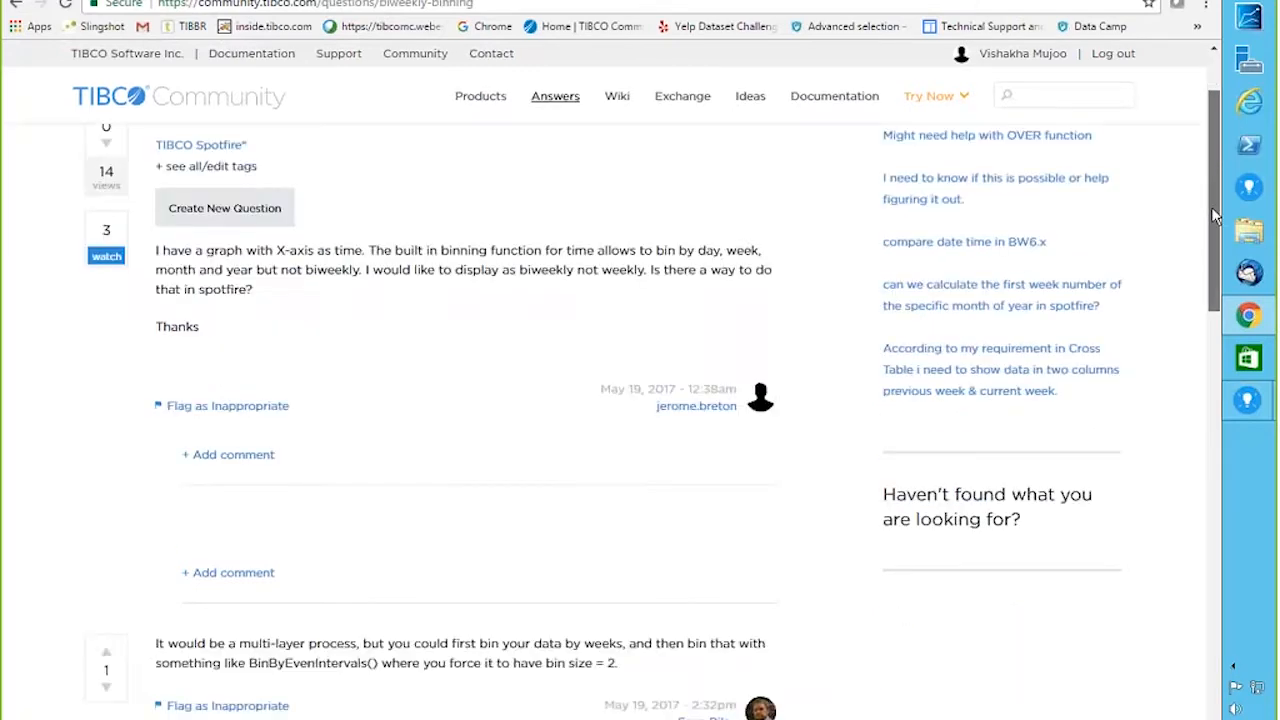
pyautogui.scroll(-1, 1210, 240)
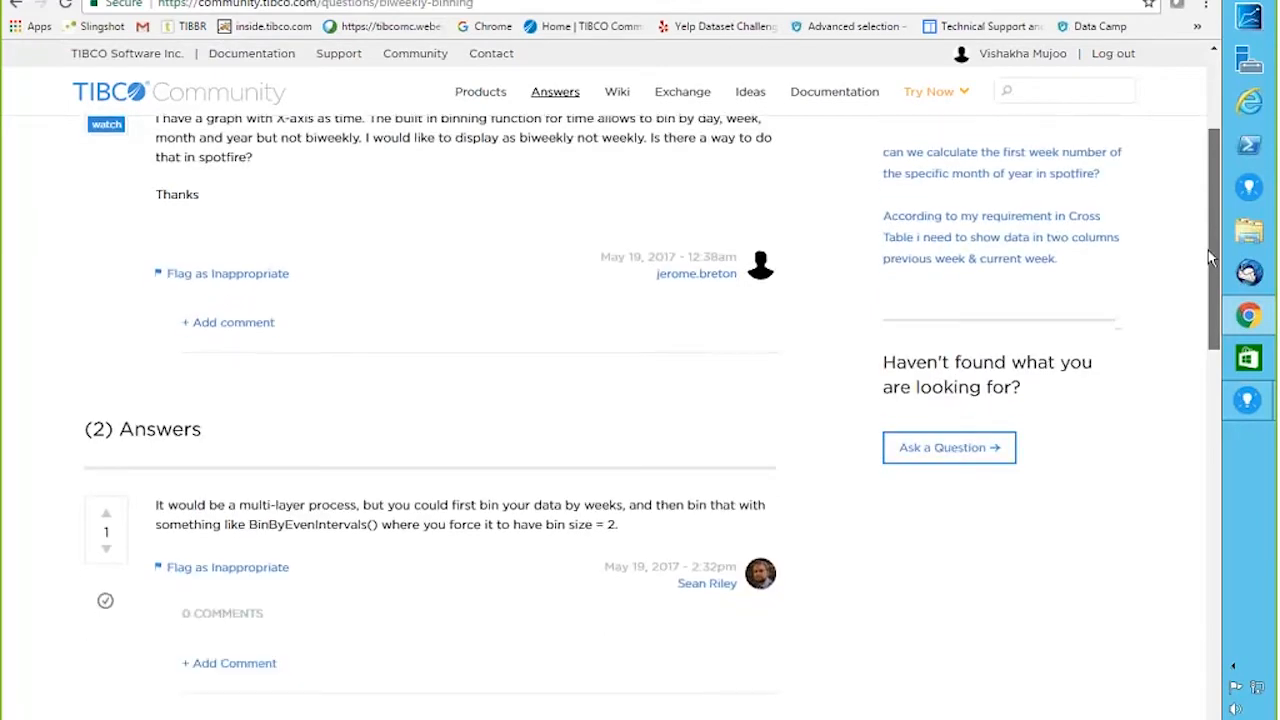
pyautogui.moveTo(1208, 250); pyautogui.dragTo(1219, 427)
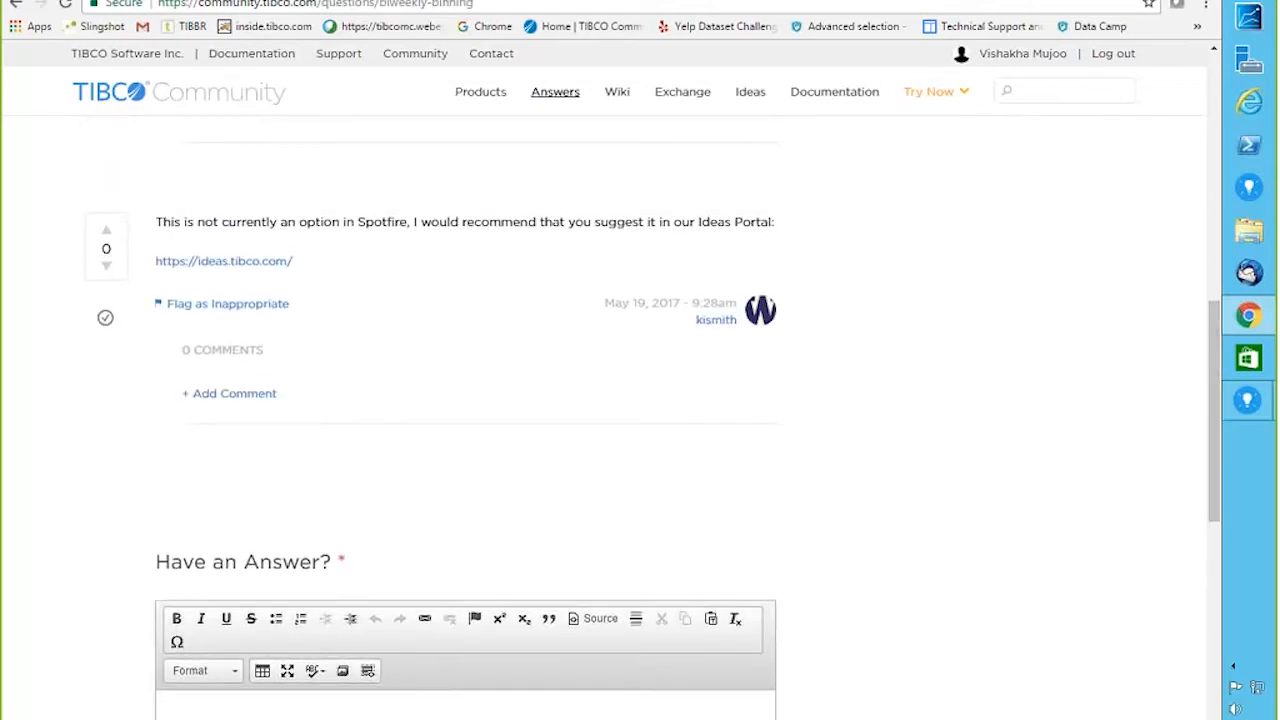
pyautogui.click(220, 261)
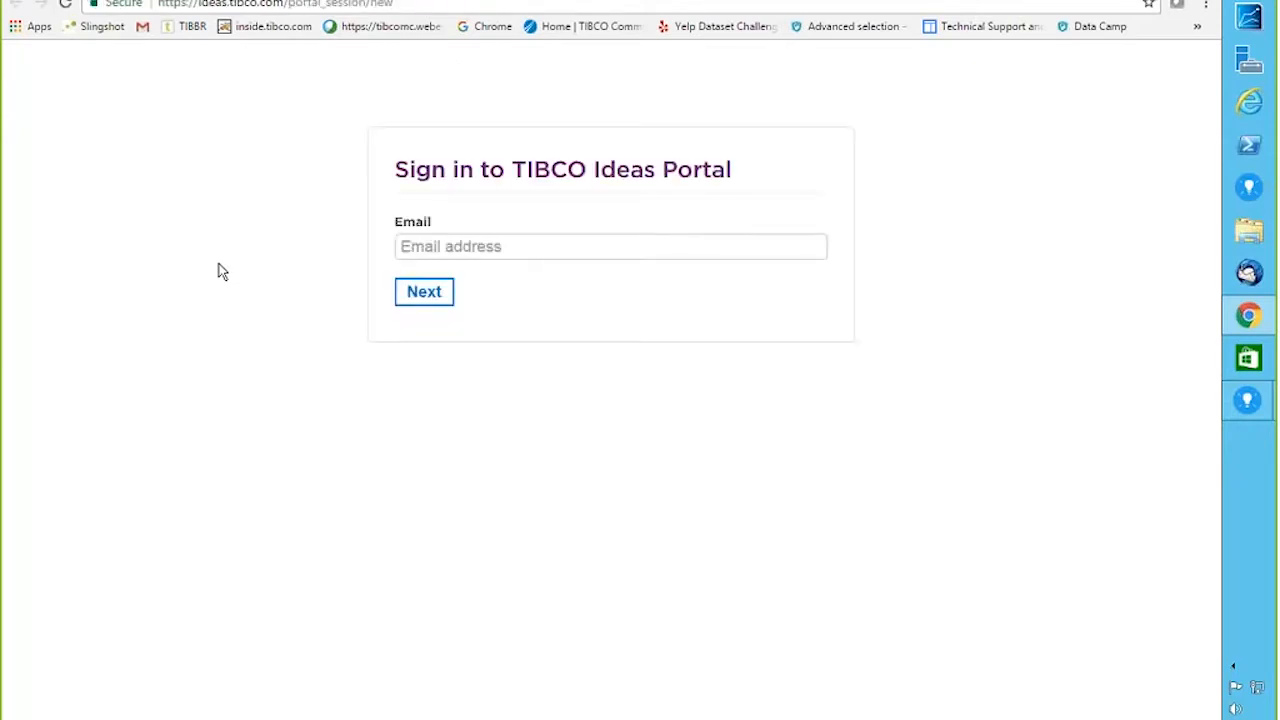
# Step: Sign in to the Ideas Portal with the TIBCO account email
pyautogui.click(435, 248)
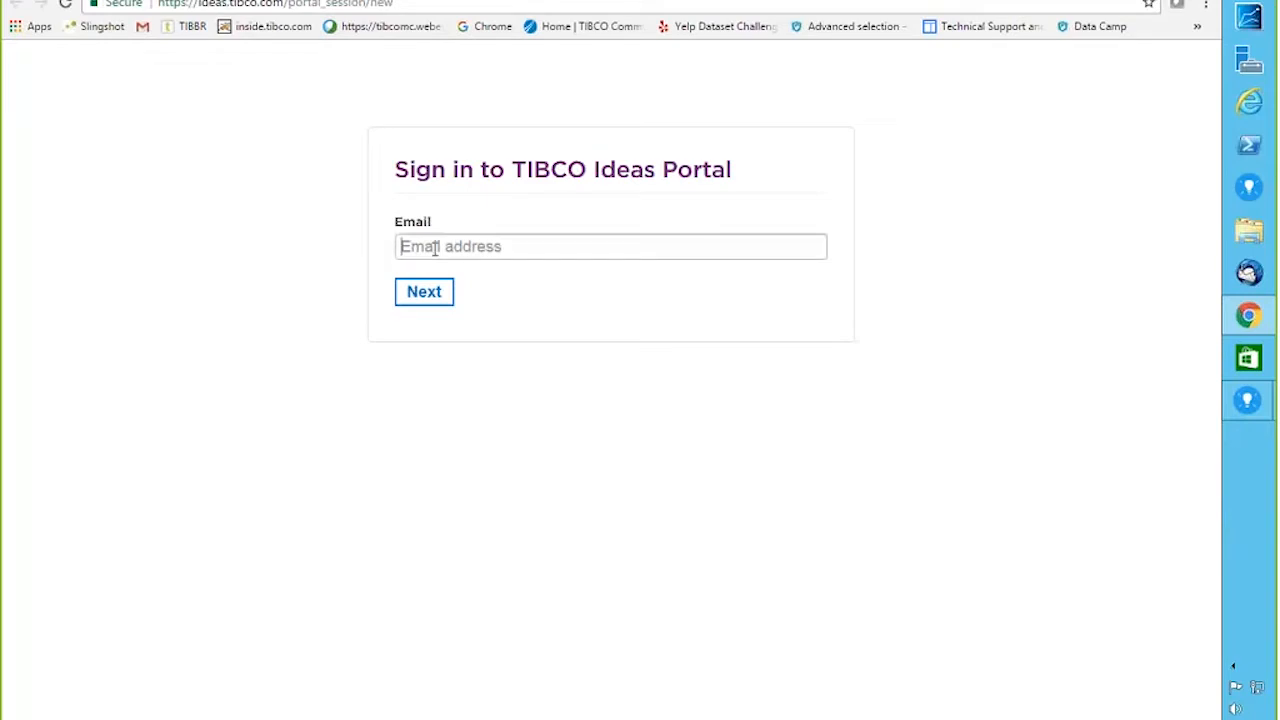
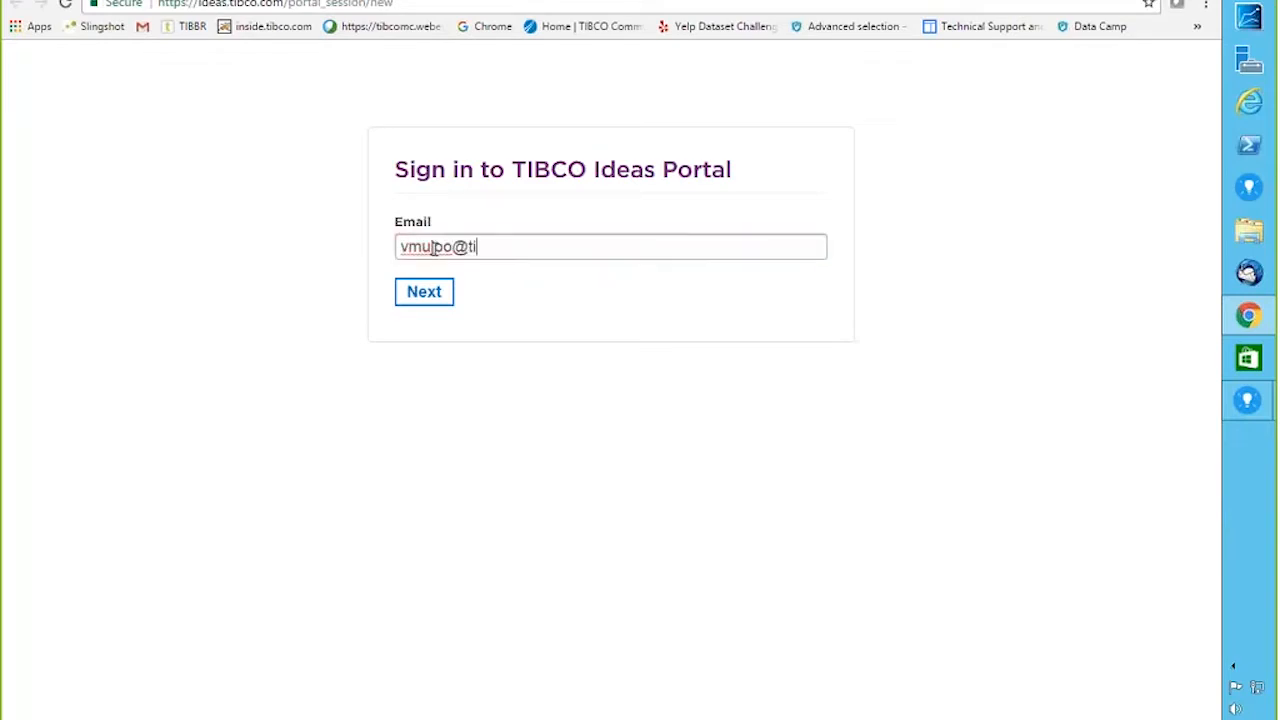
pyautogui.click(424, 296)
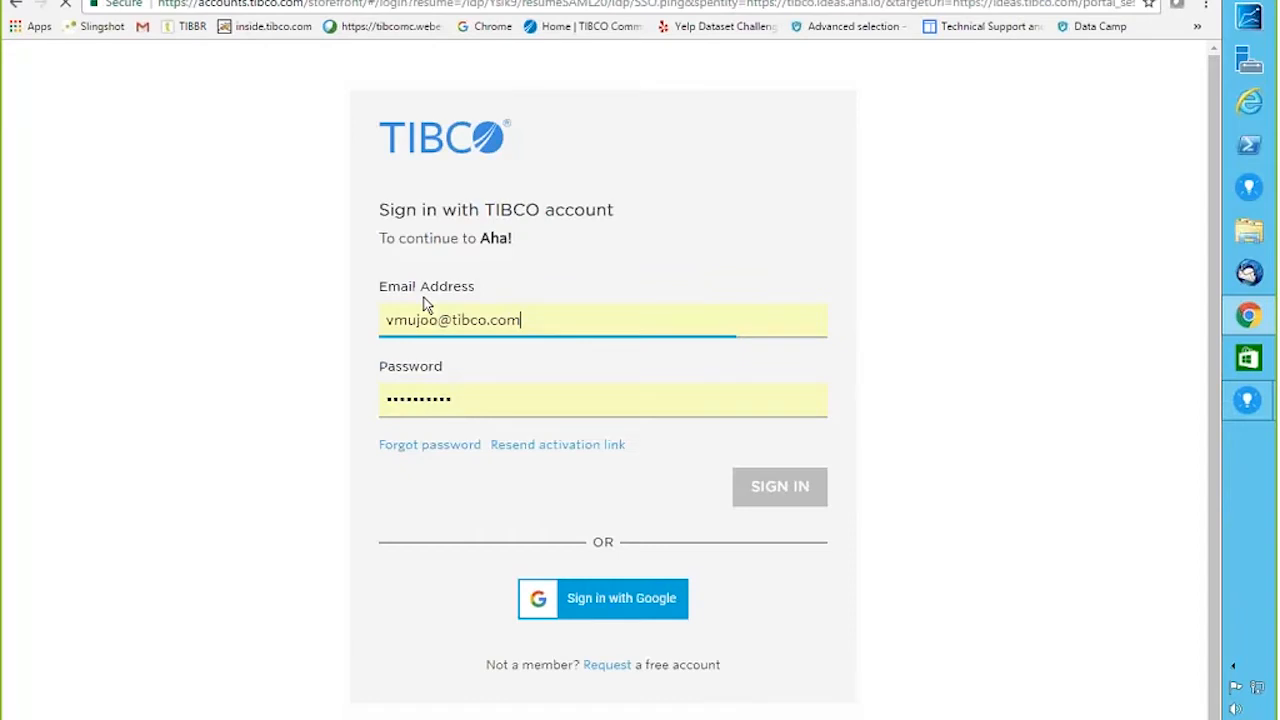
pyautogui.click(800, 486)
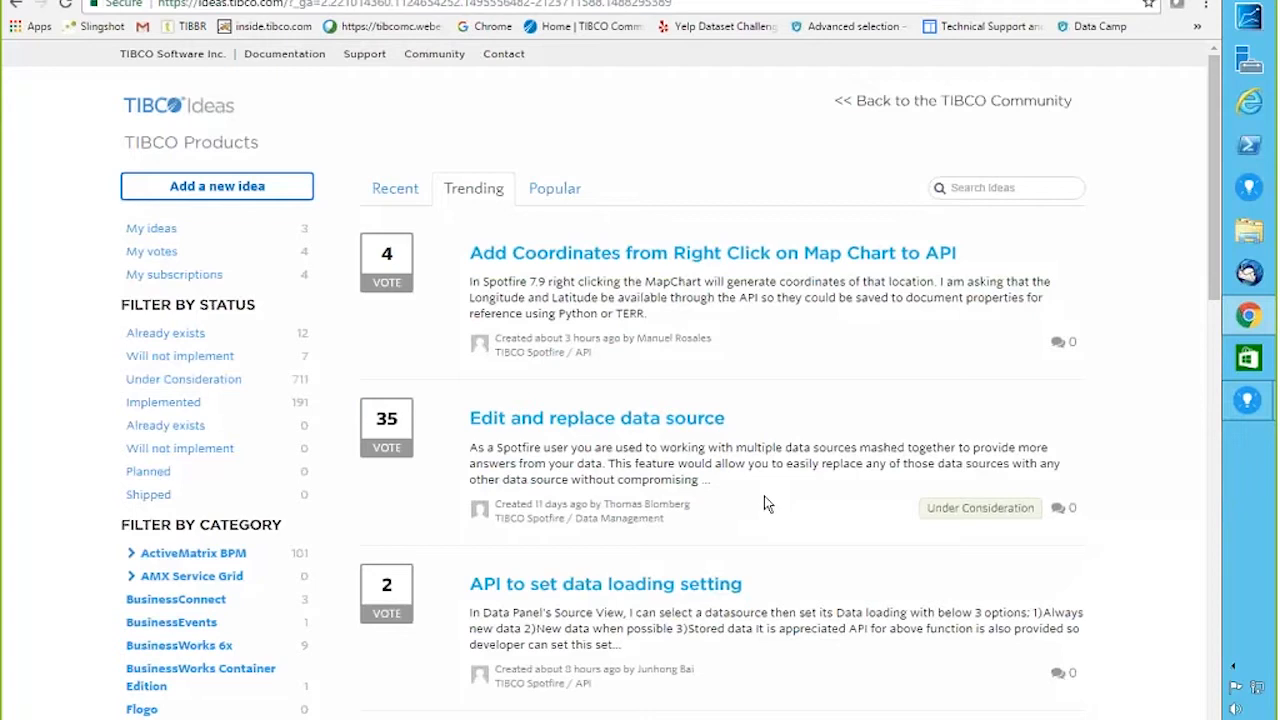
# Step: Show Popular ideas filtered to Implemented status
pyautogui.click(558, 192)
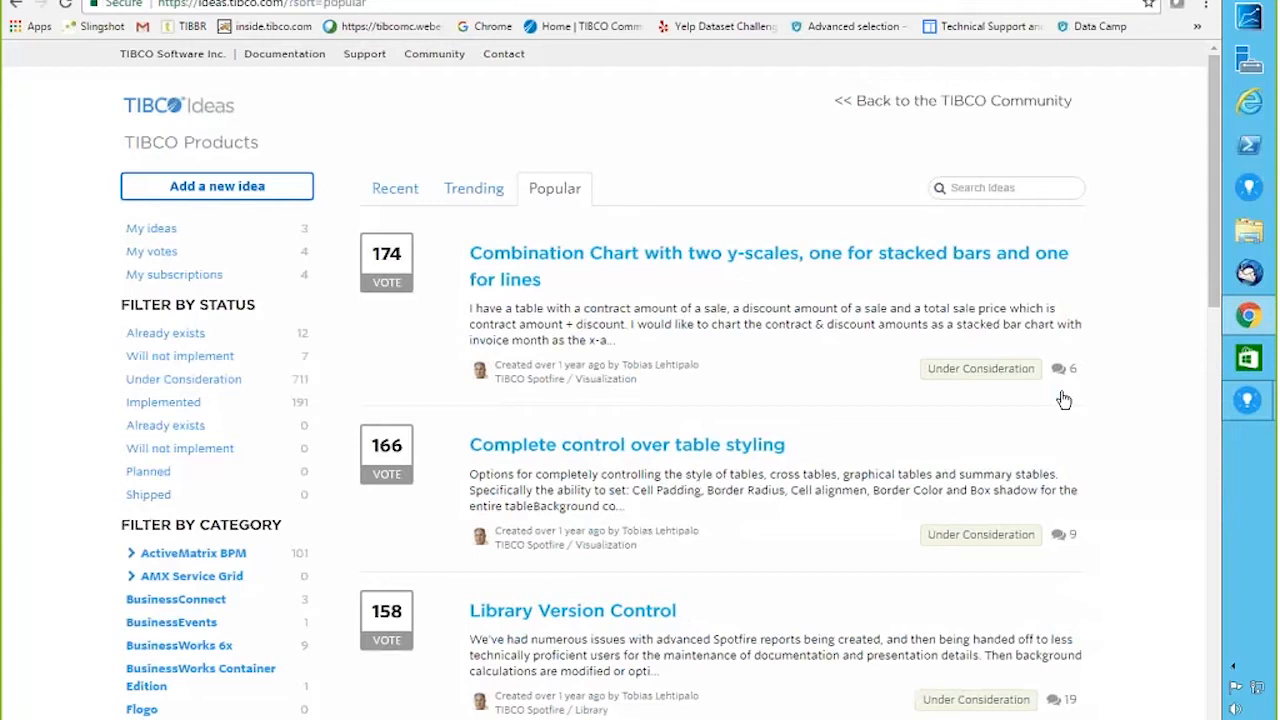
pyautogui.click(243, 410)
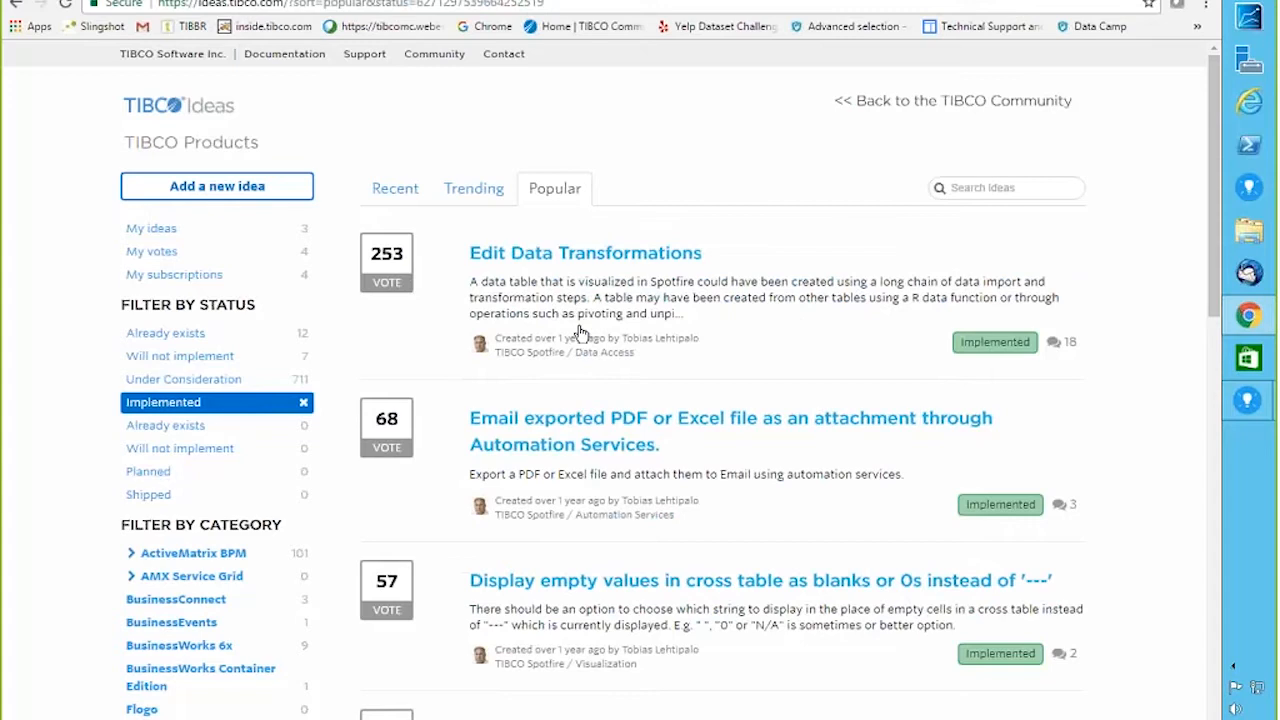
# Step: Open the Edit Data Transformations idea and scroll down to its Admin Response
pyautogui.click(540, 256)
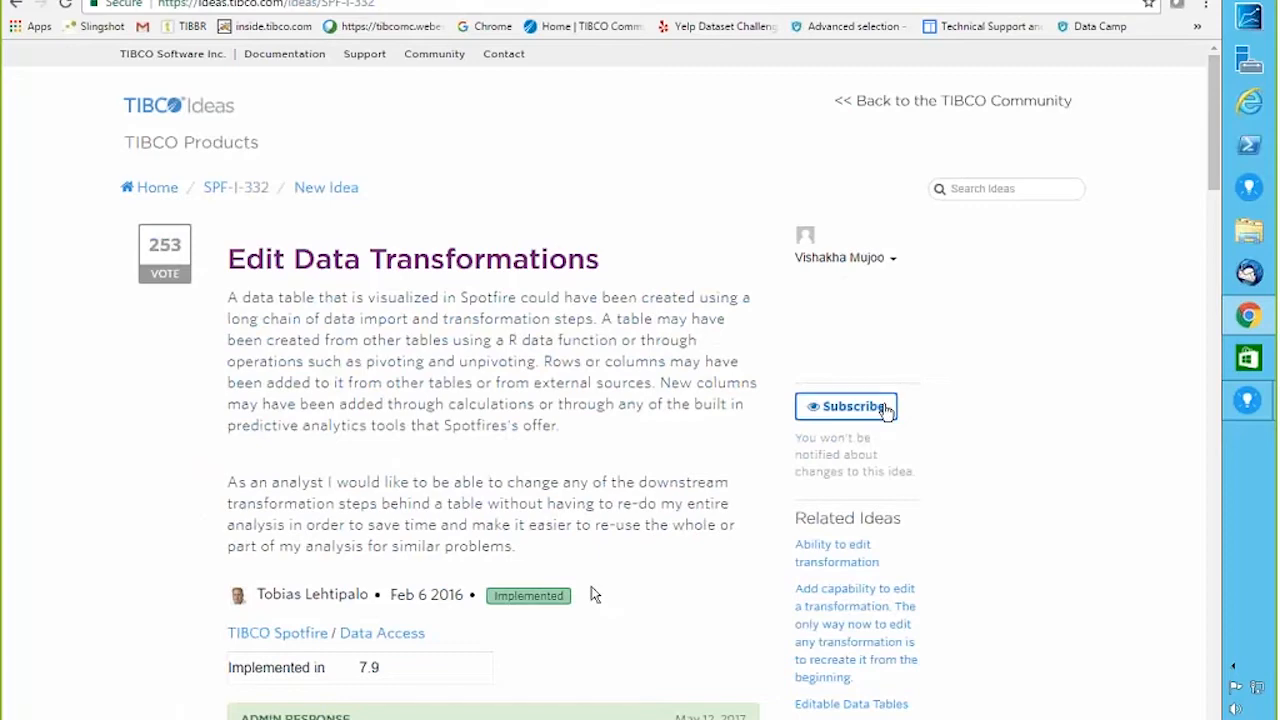
pyautogui.moveTo(1220, 139)
pyautogui.mouseDown()
pyautogui.moveTo(1215, 165)
pyautogui.moveTo(1214, 152)
pyautogui.mouseUp()
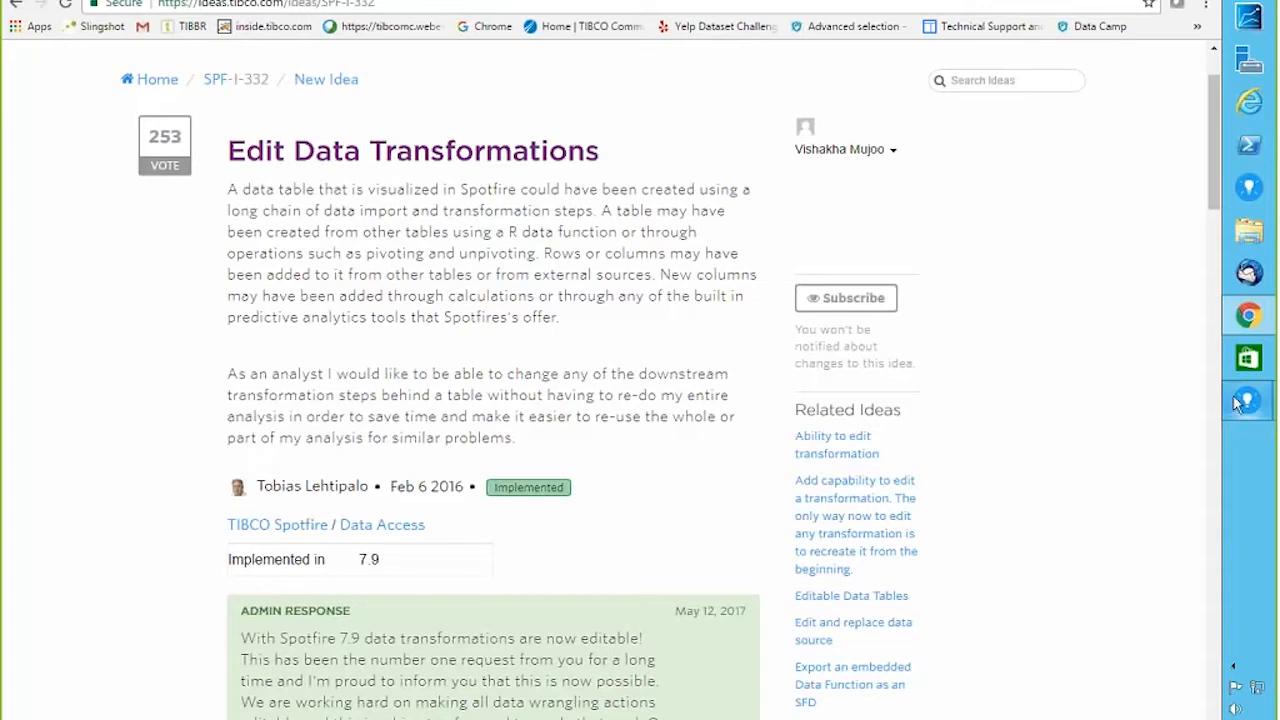
pyautogui.moveTo(1237, 404)
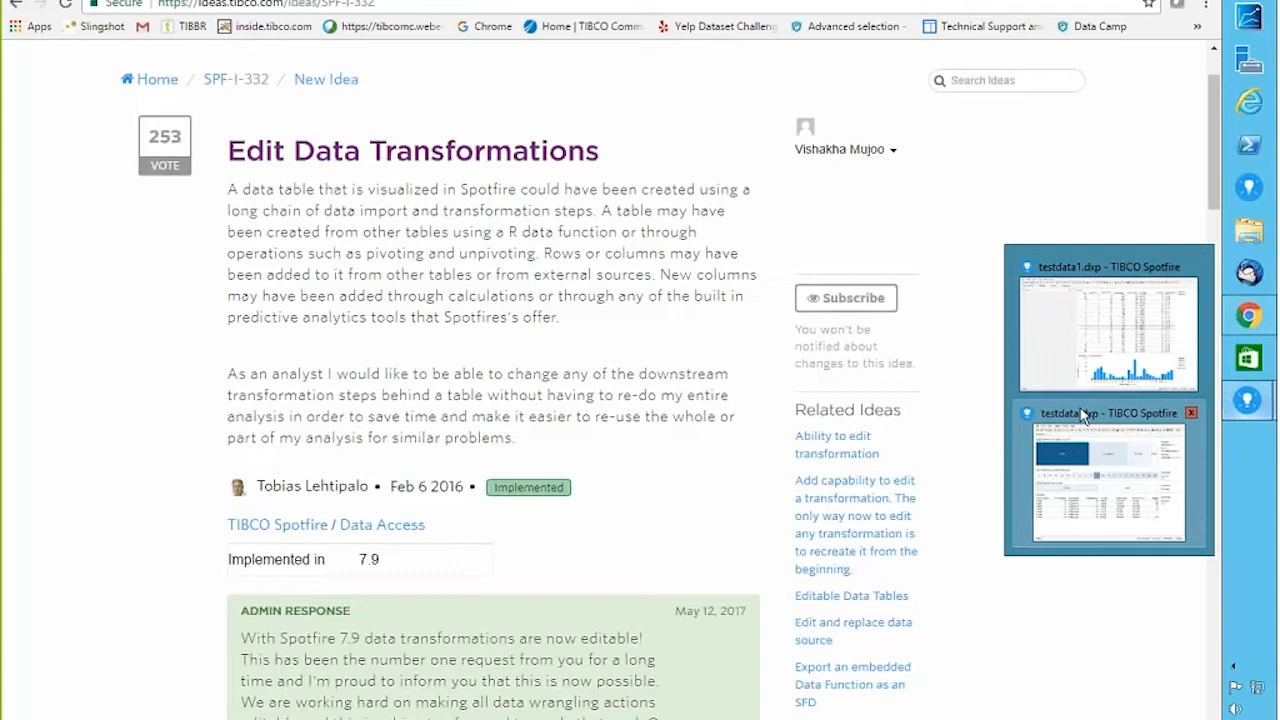
# Step: After reading the TERR graphics guide, briefly bring up the Solution2 Spotfire analysis, then hide it
pyautogui.click(1084, 416)
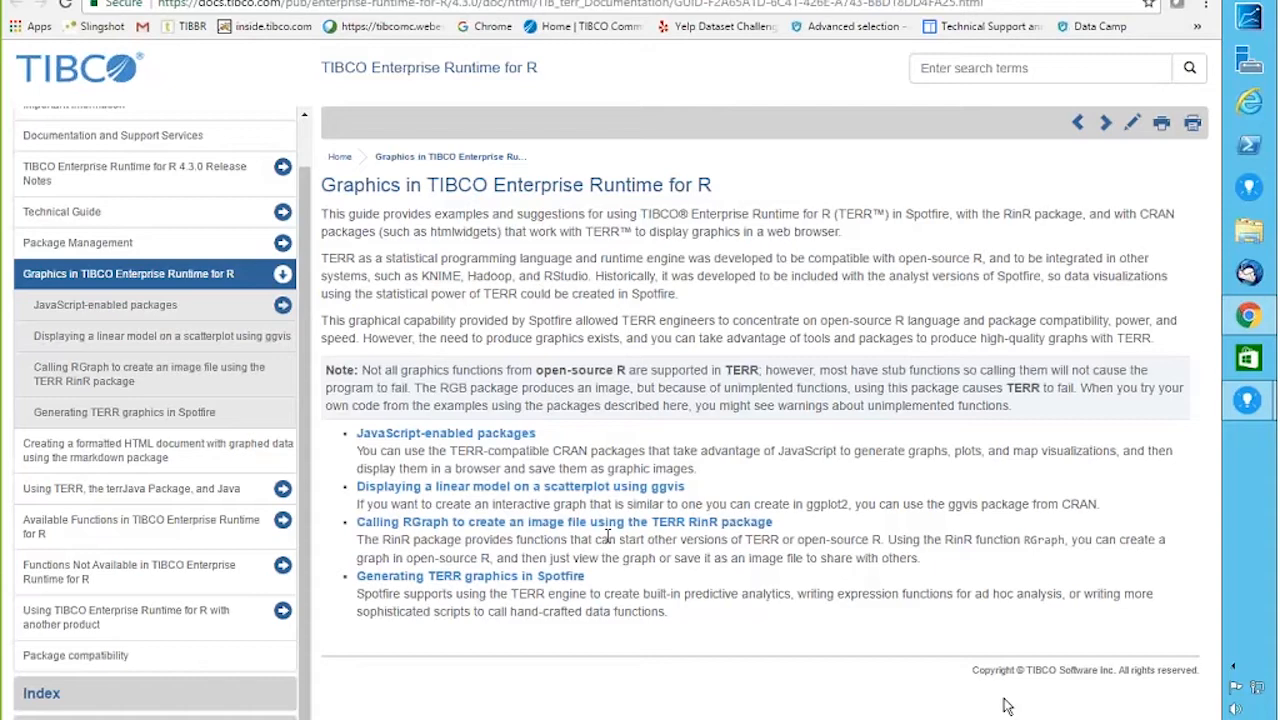
pyautogui.moveTo(1242, 410)
pyautogui.click(1088, 418)
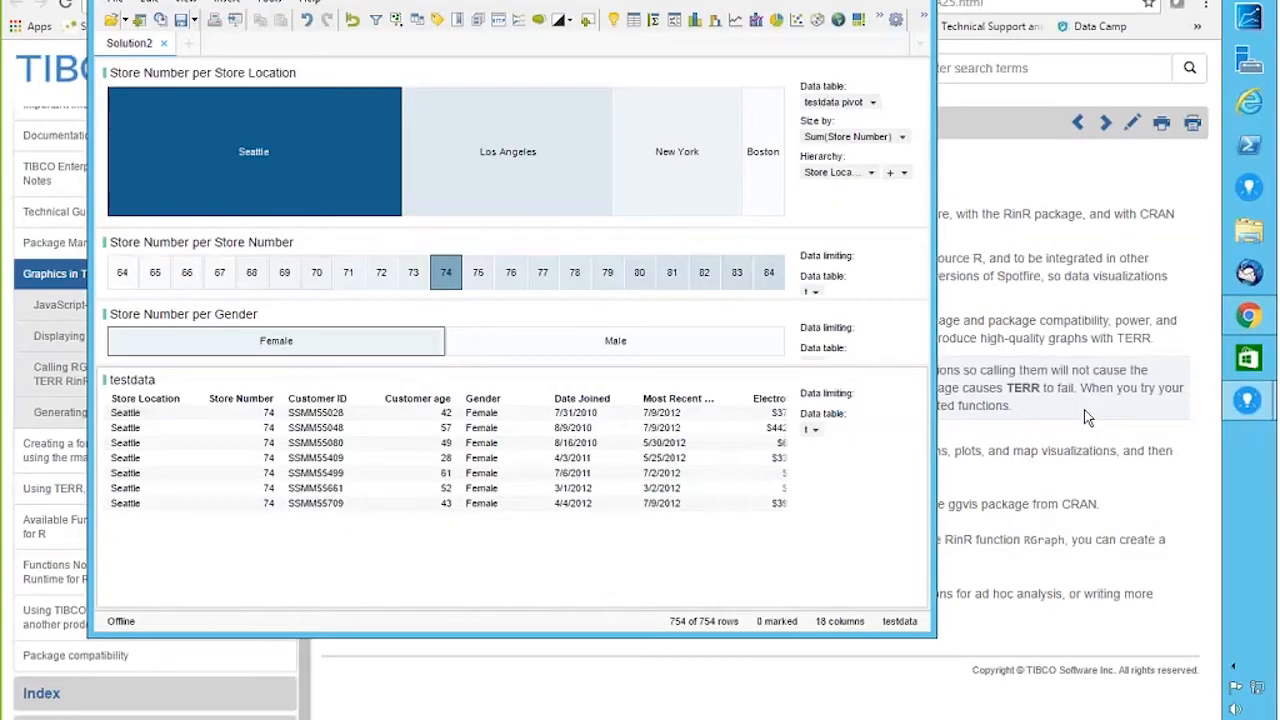
pyautogui.click(1248, 401)
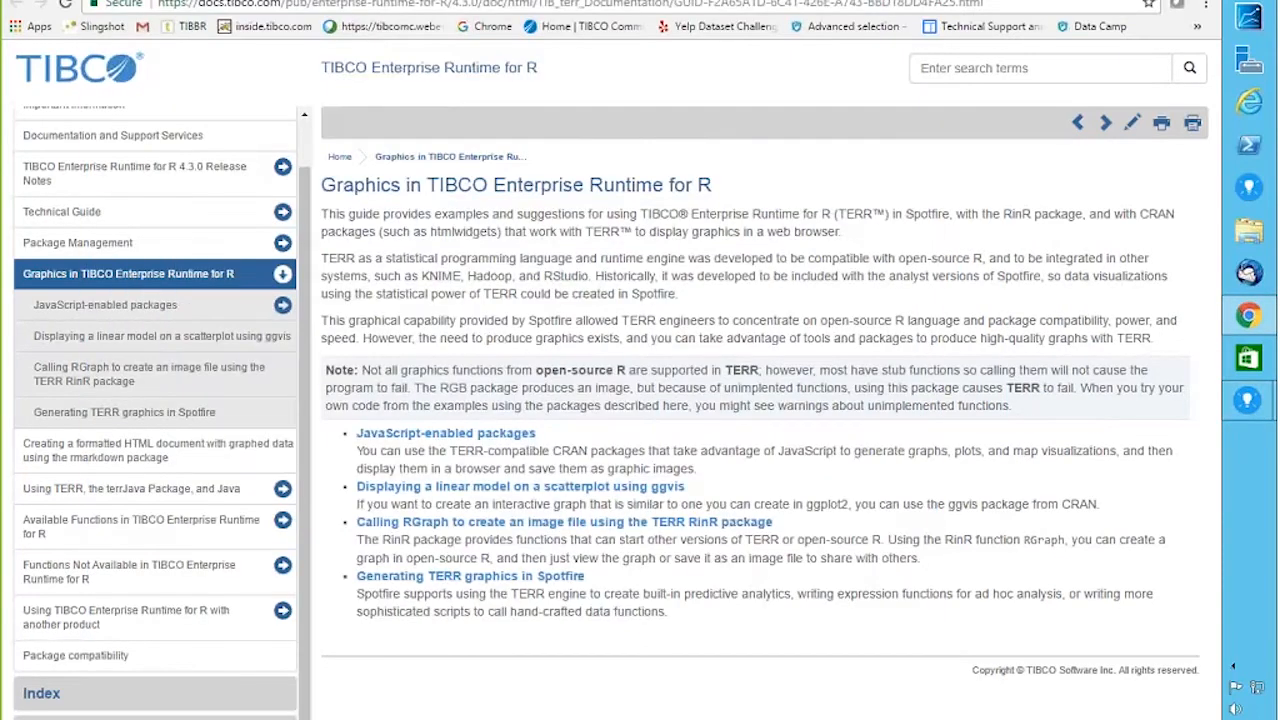
# Step: Bring the testdata1 analysis to the front on its Aggregation page
pyautogui.moveTo(1250, 403)
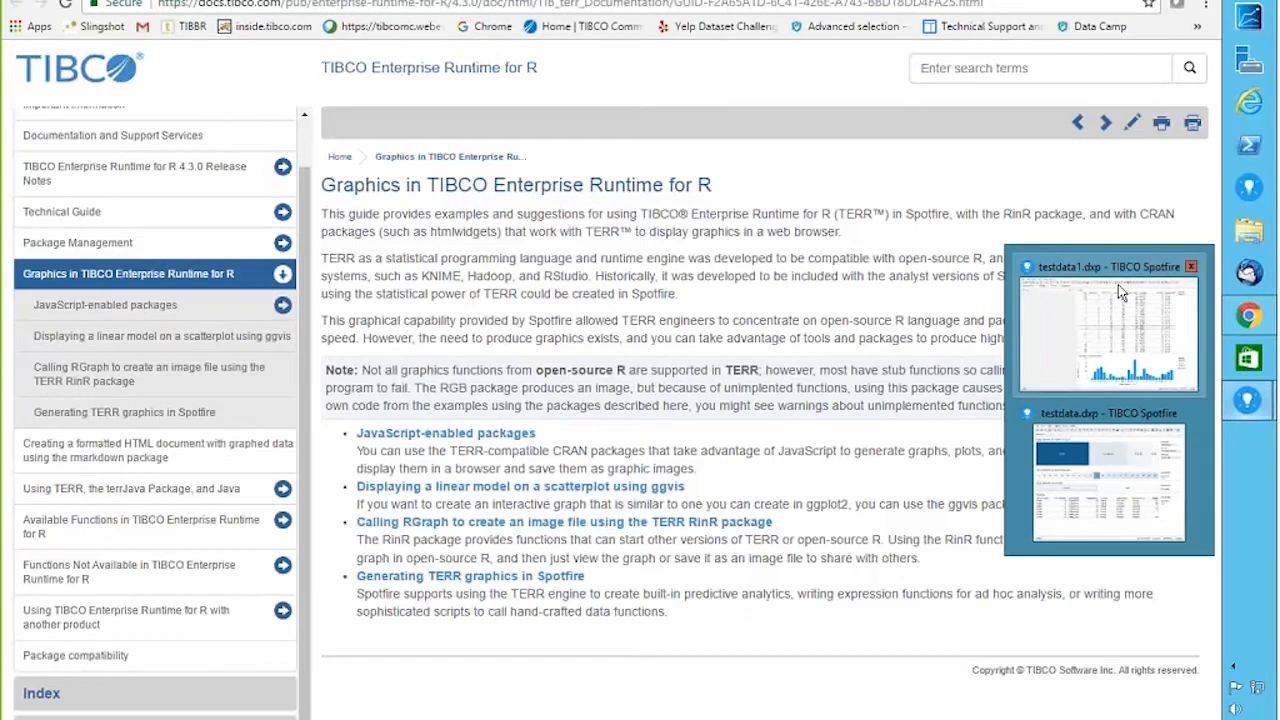
pyautogui.click(1089, 270)
pyautogui.click(324, 40)
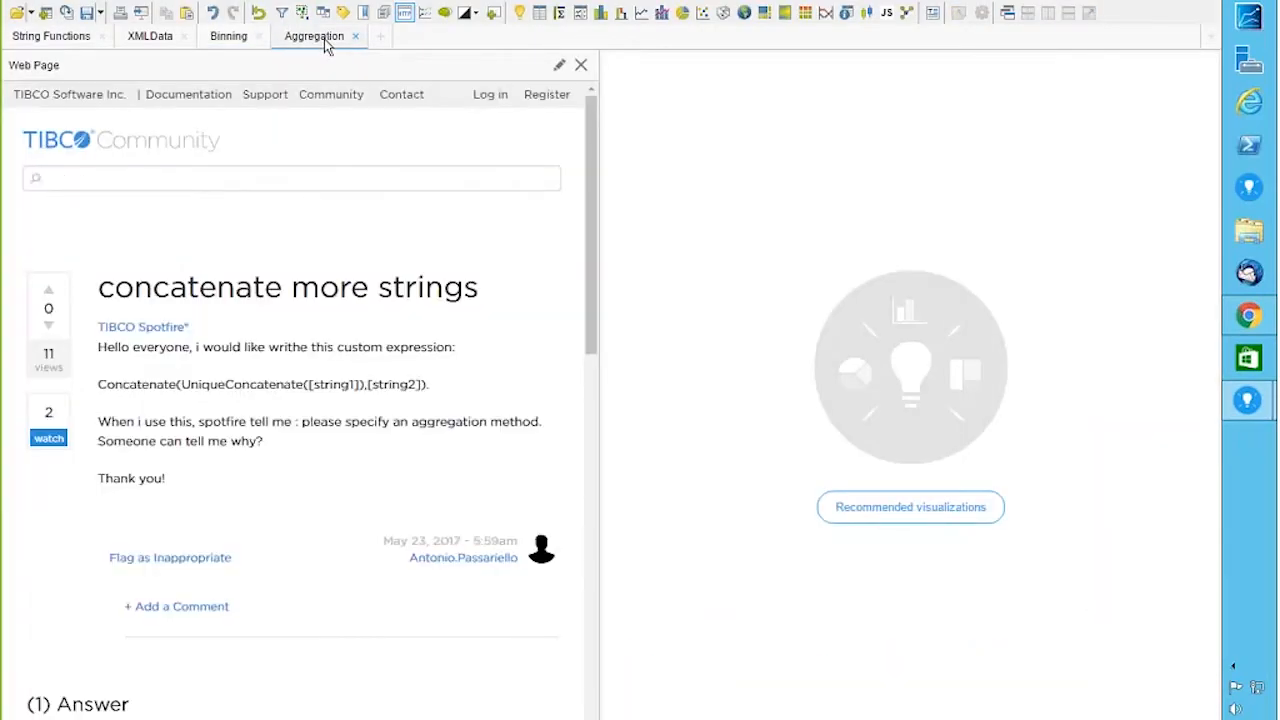
# Step: From the XMLData page, open the RinR expression function in Data Function Properties for editing
pyautogui.click(146, 44)
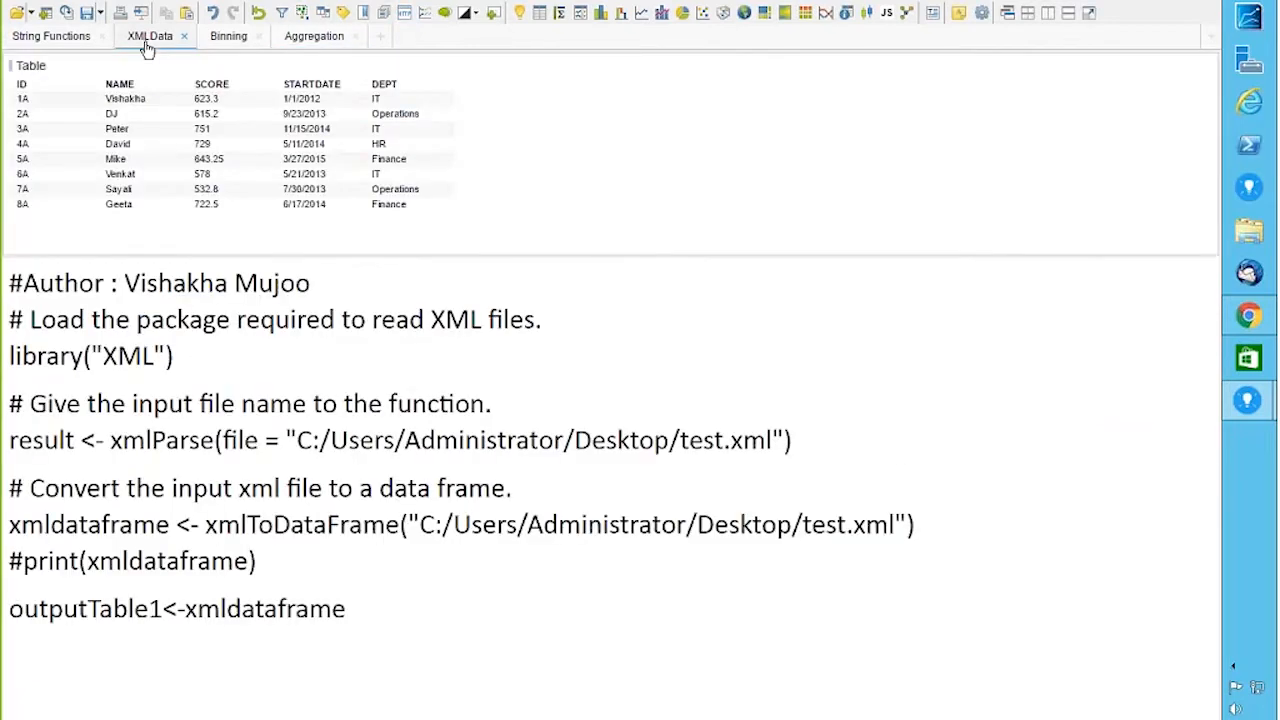
pyautogui.click(57, 3)
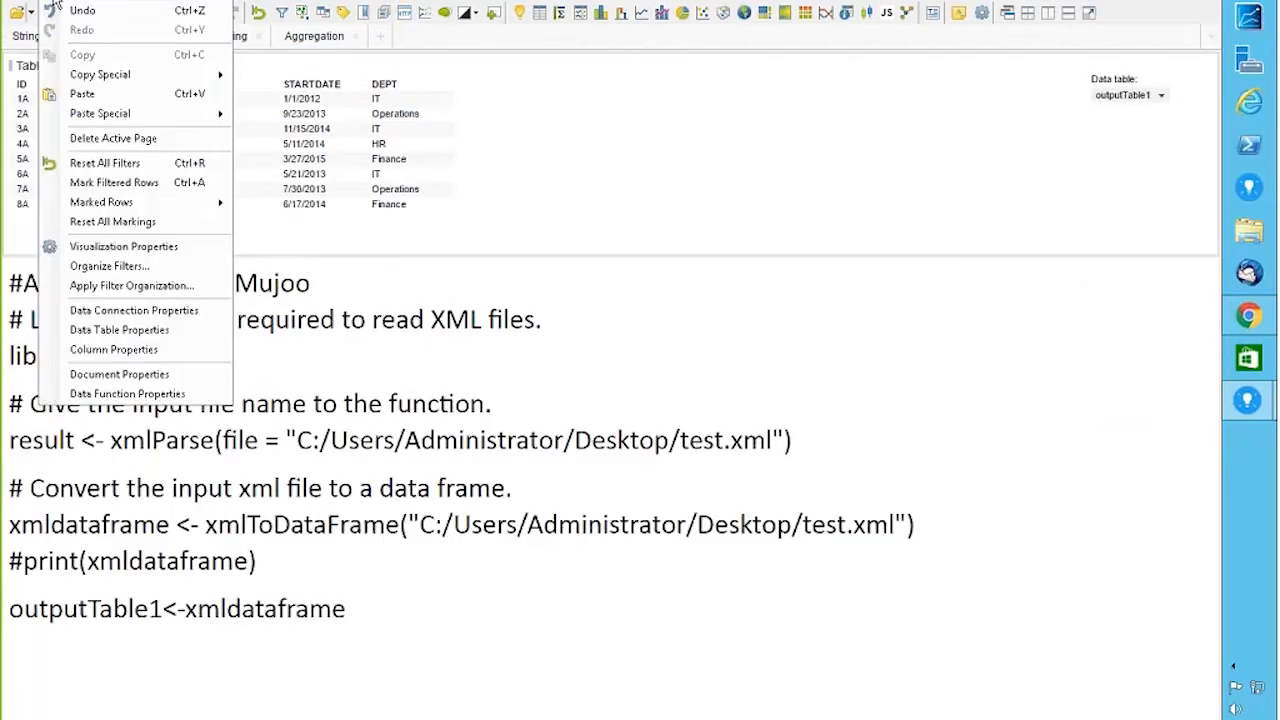
pyautogui.click(127, 394)
pyautogui.click(455, 188)
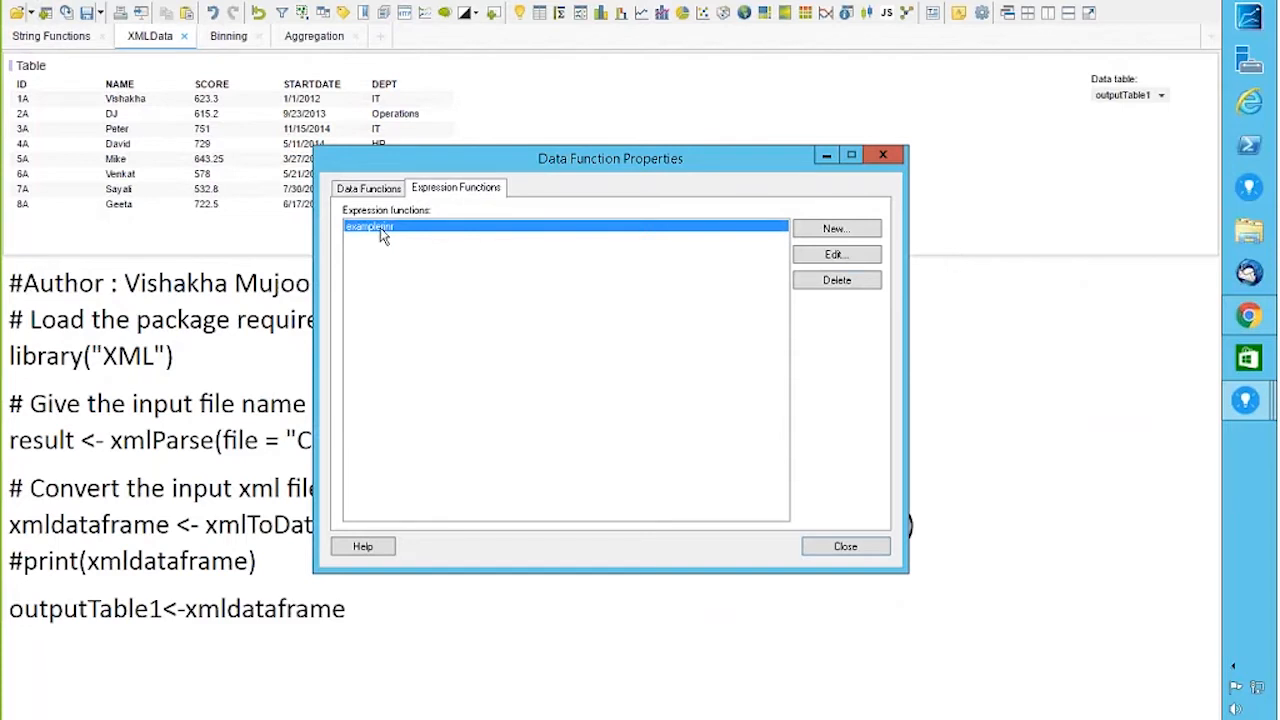
pyautogui.click(836, 254)
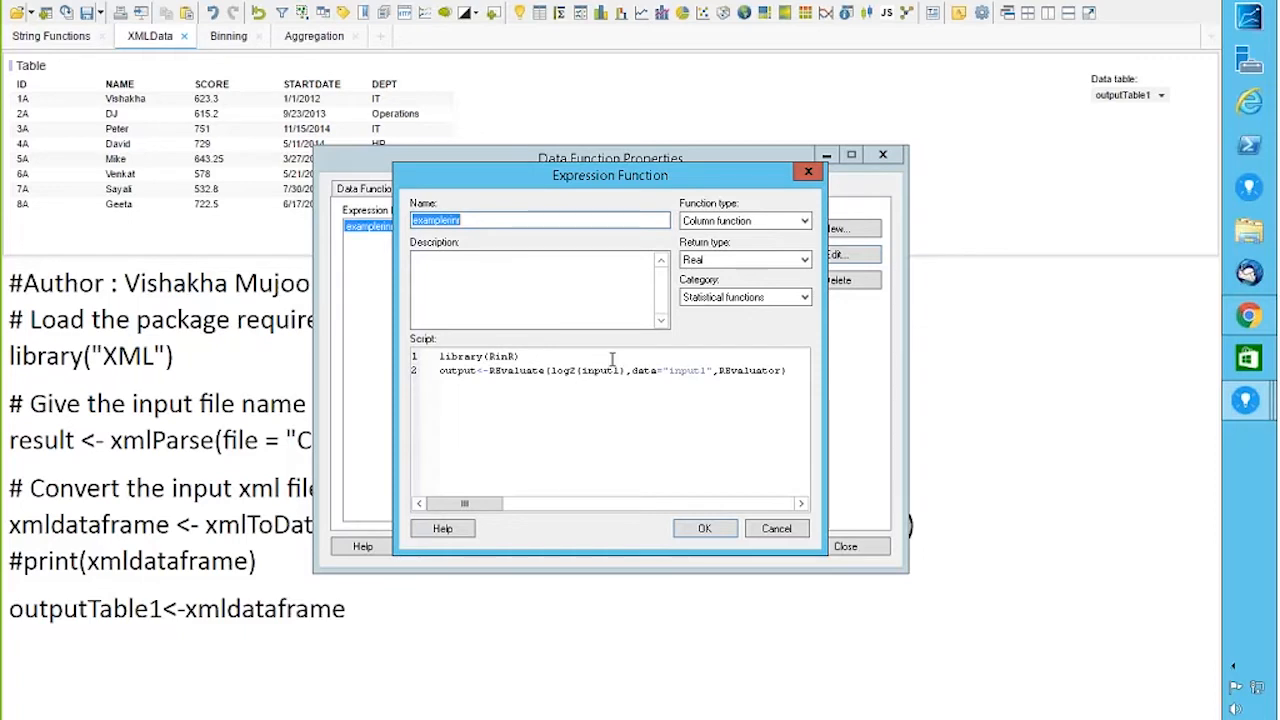
# Step: Cancel the RinR expression function editor and close Data Function Properties without changes
pyautogui.click(776, 528)
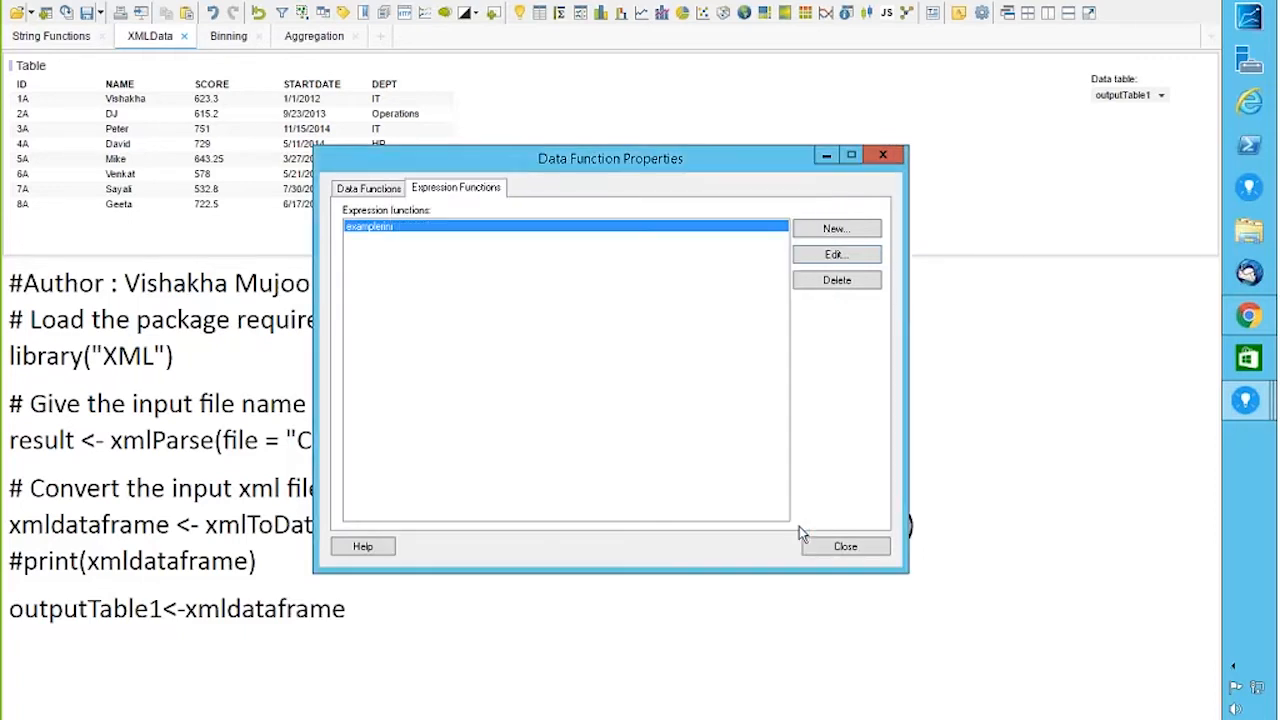
pyautogui.click(840, 546)
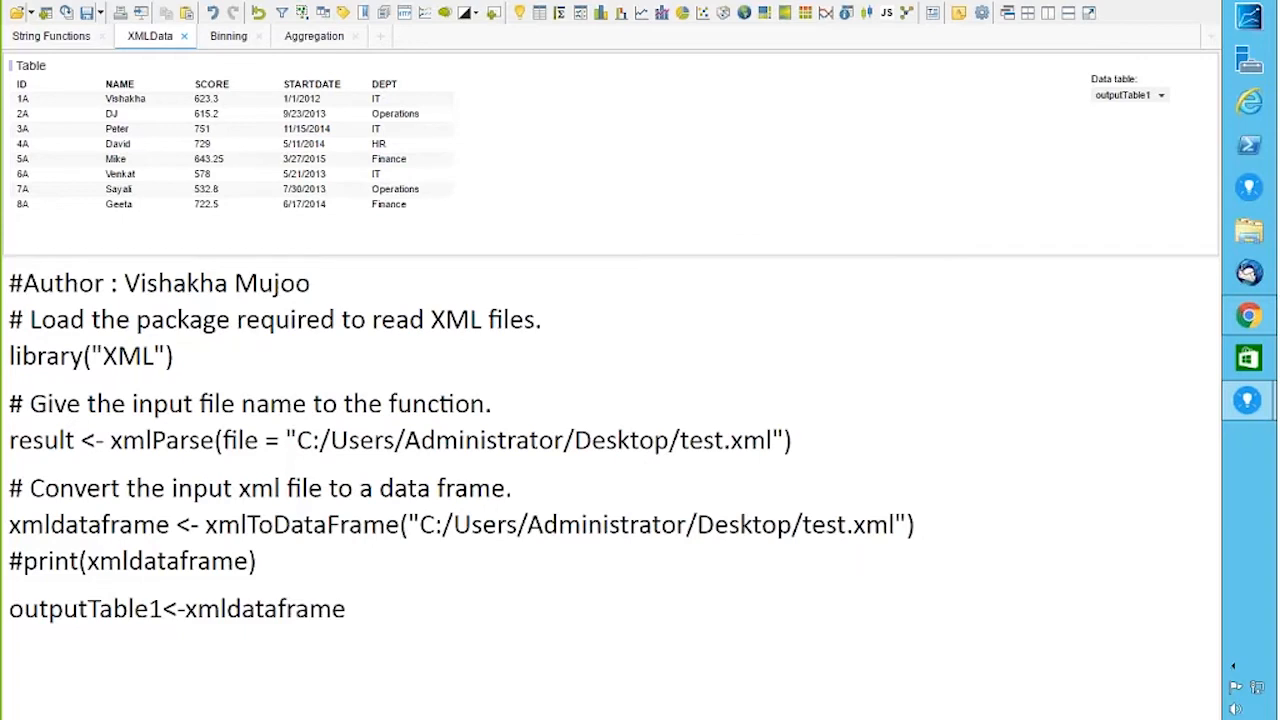
# Step: Add a calculated column 'rintest' to Data Table with the expression examplerinr([value])
pyautogui.click(131, 5)
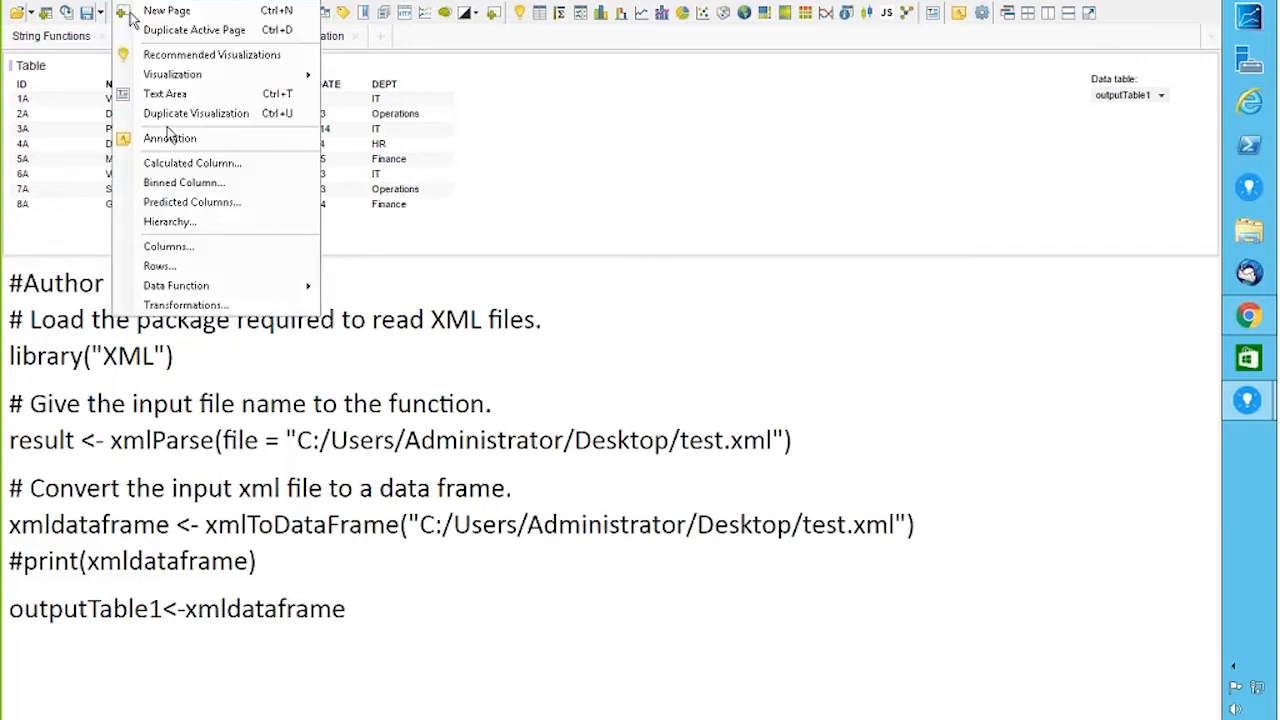
pyautogui.click(178, 166)
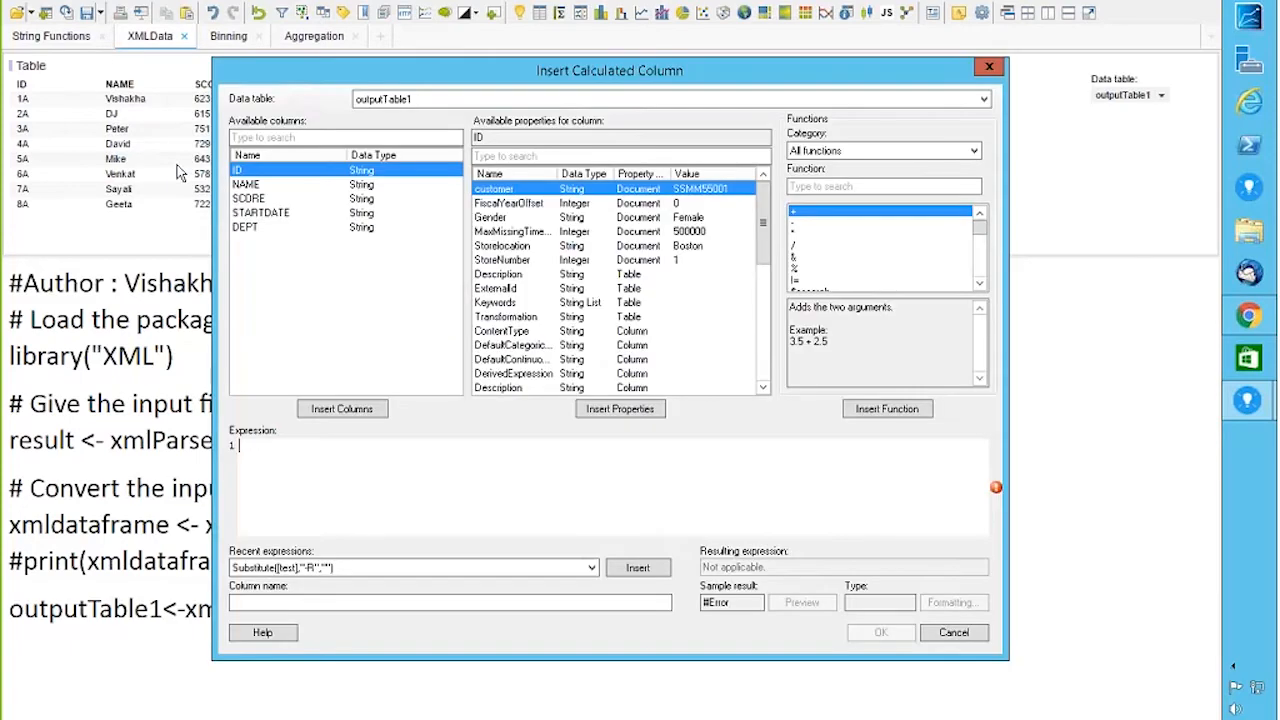
pyautogui.click(406, 100)
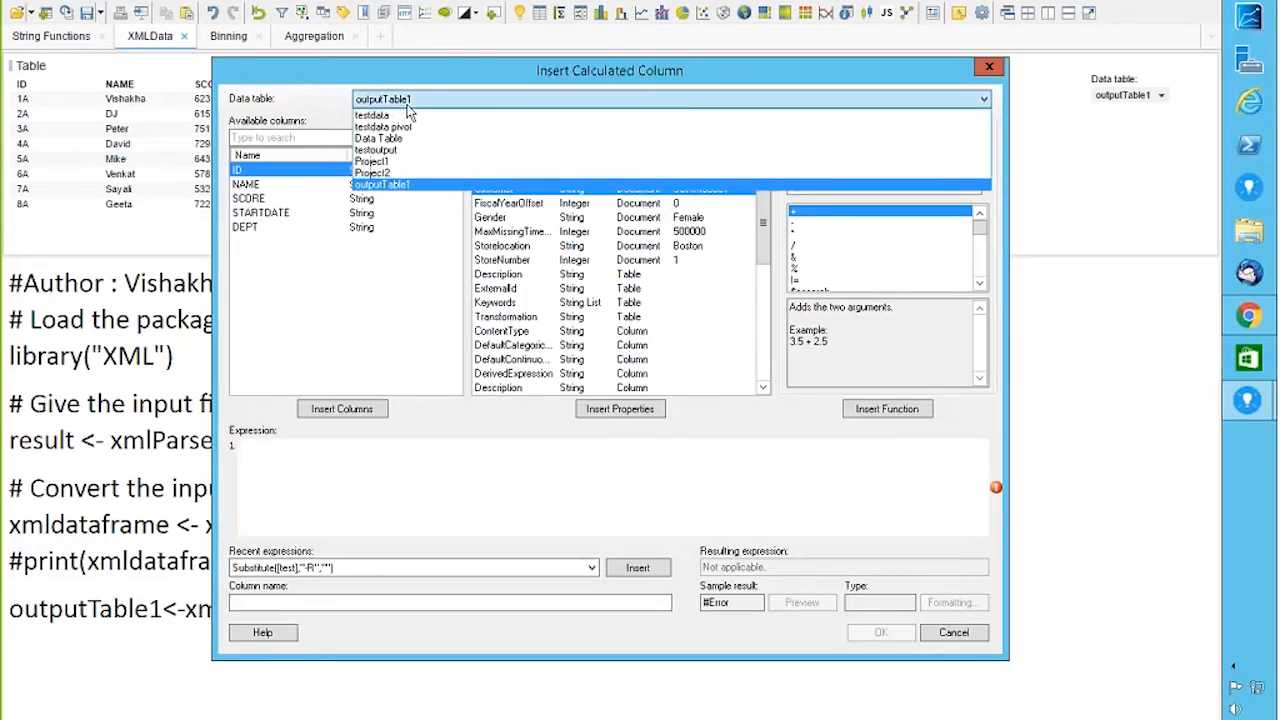
pyautogui.click(384, 139)
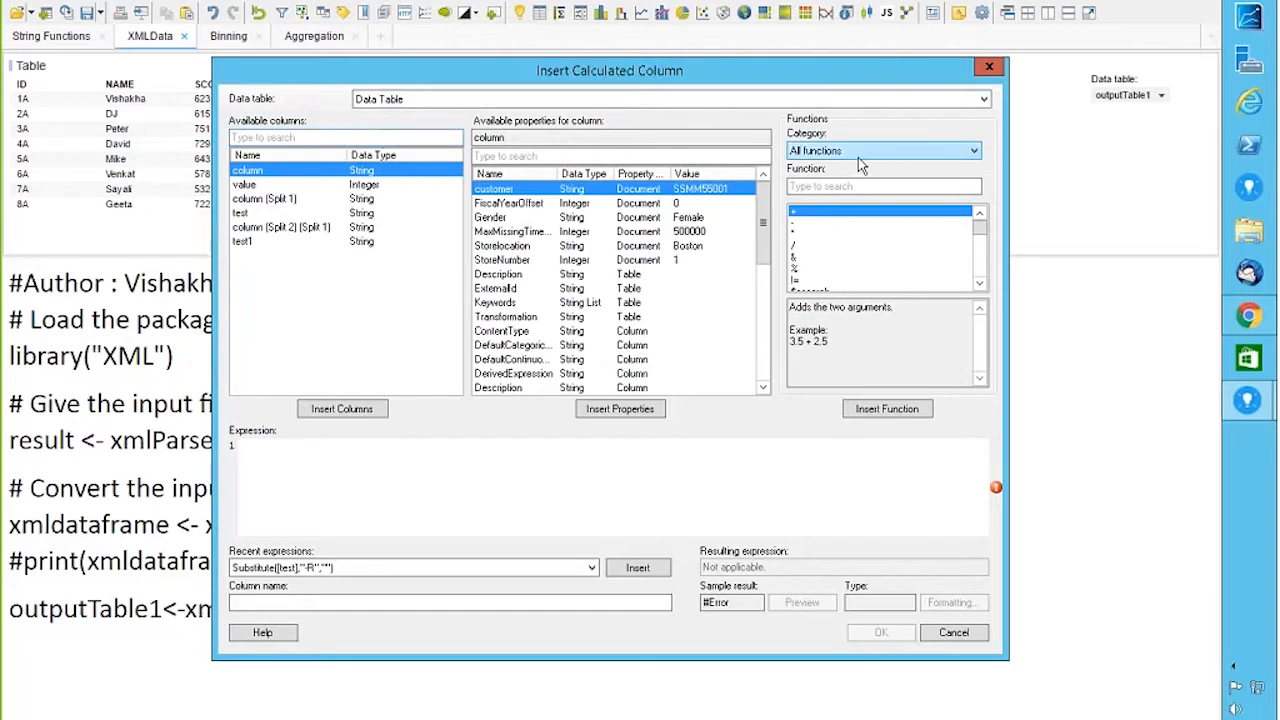
pyautogui.click(820, 188)
pyautogui.write('ex')
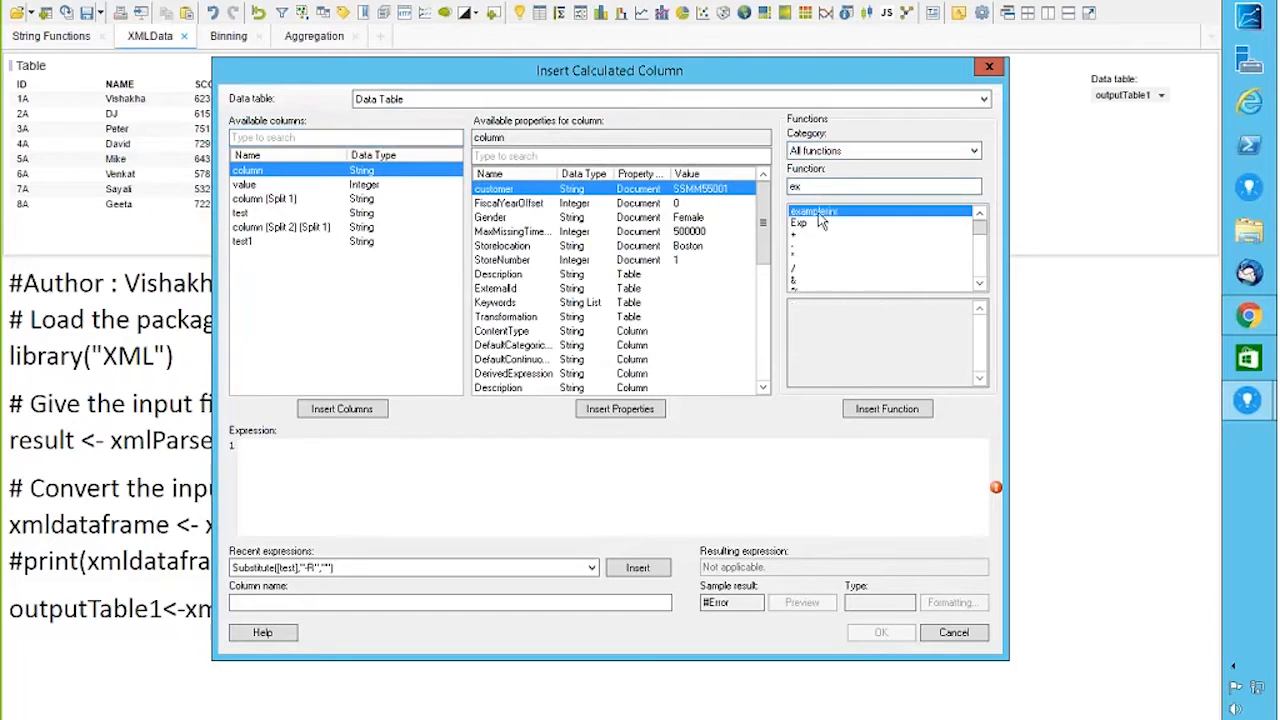
pyautogui.click(876, 412)
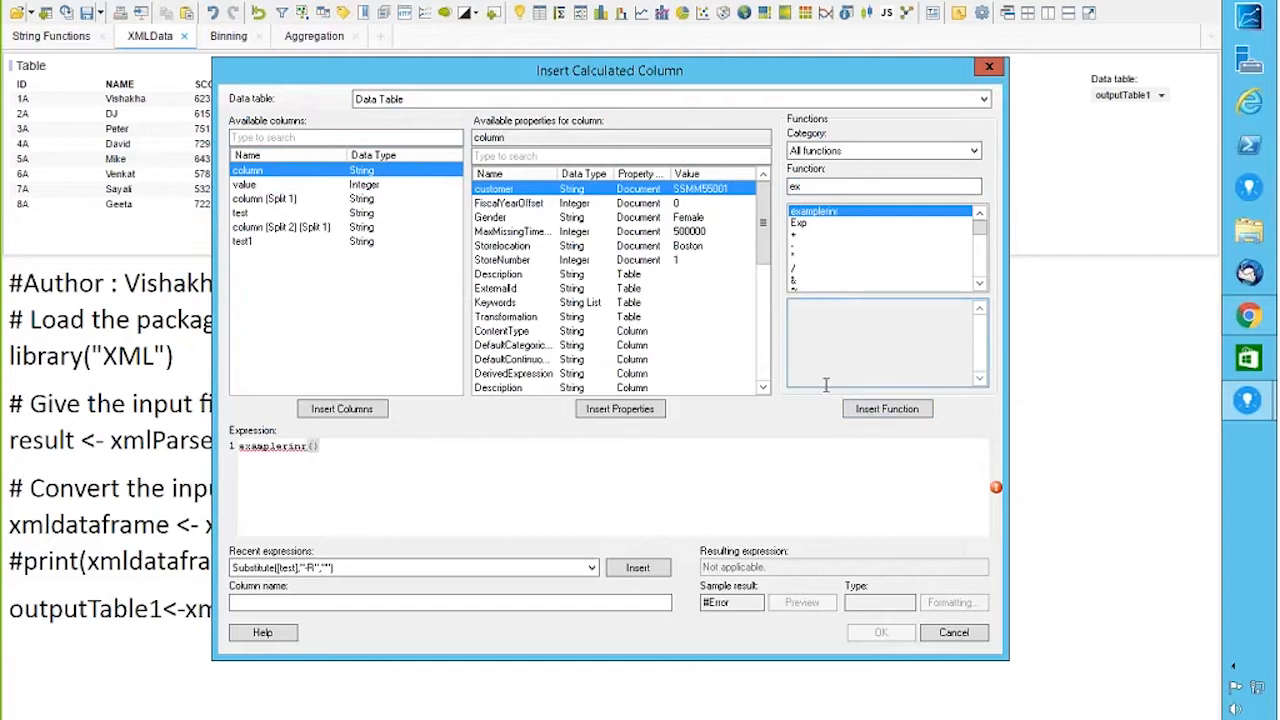
pyautogui.click(258, 185)
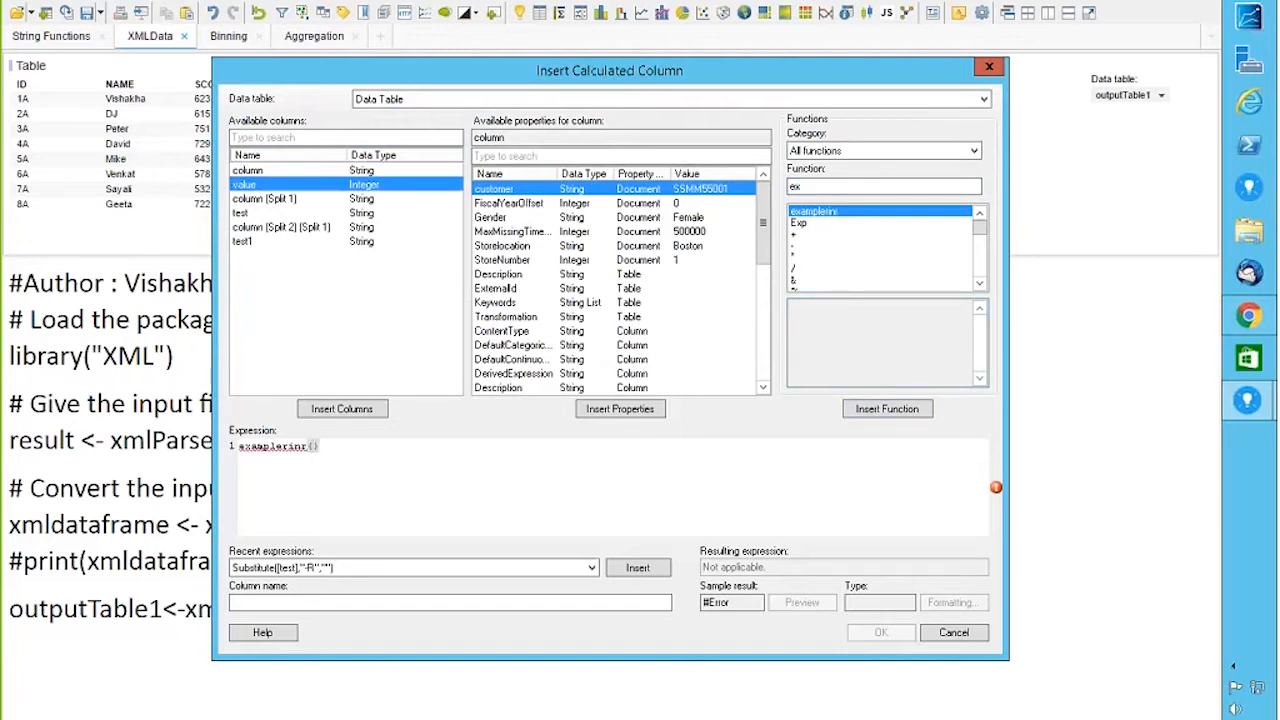
pyautogui.click(350, 410)
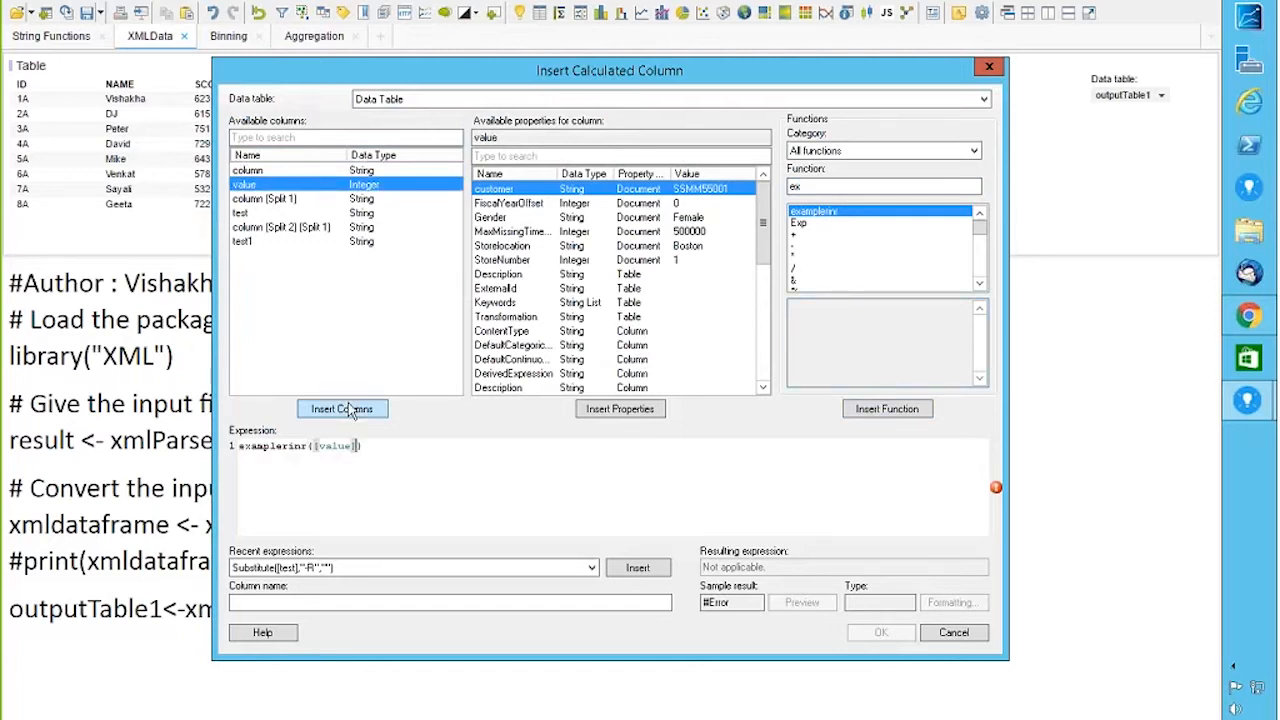
pyautogui.click(246, 601)
pyautogui.write('r')
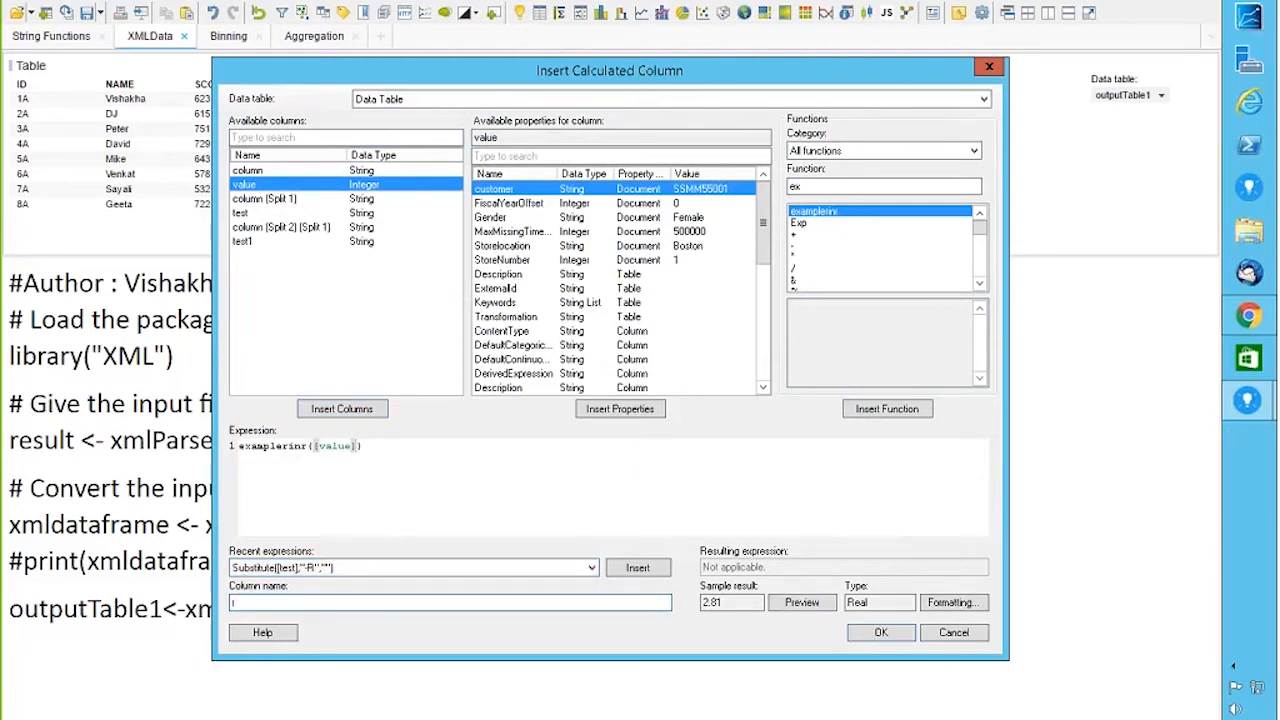
pyautogui.write('intest')
pyautogui.click(881, 633)
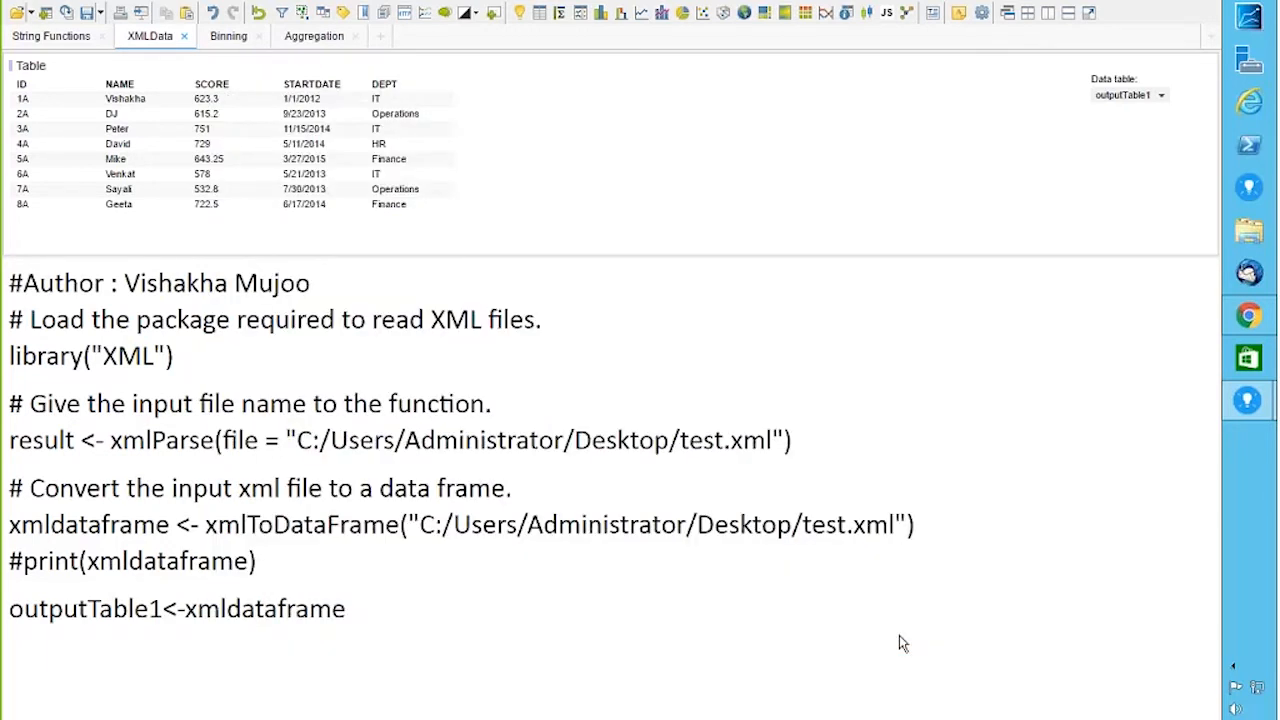
# Step: Show Data Table's rows with the new column in the table, then go to the Binning page
pyautogui.click(1161, 96)
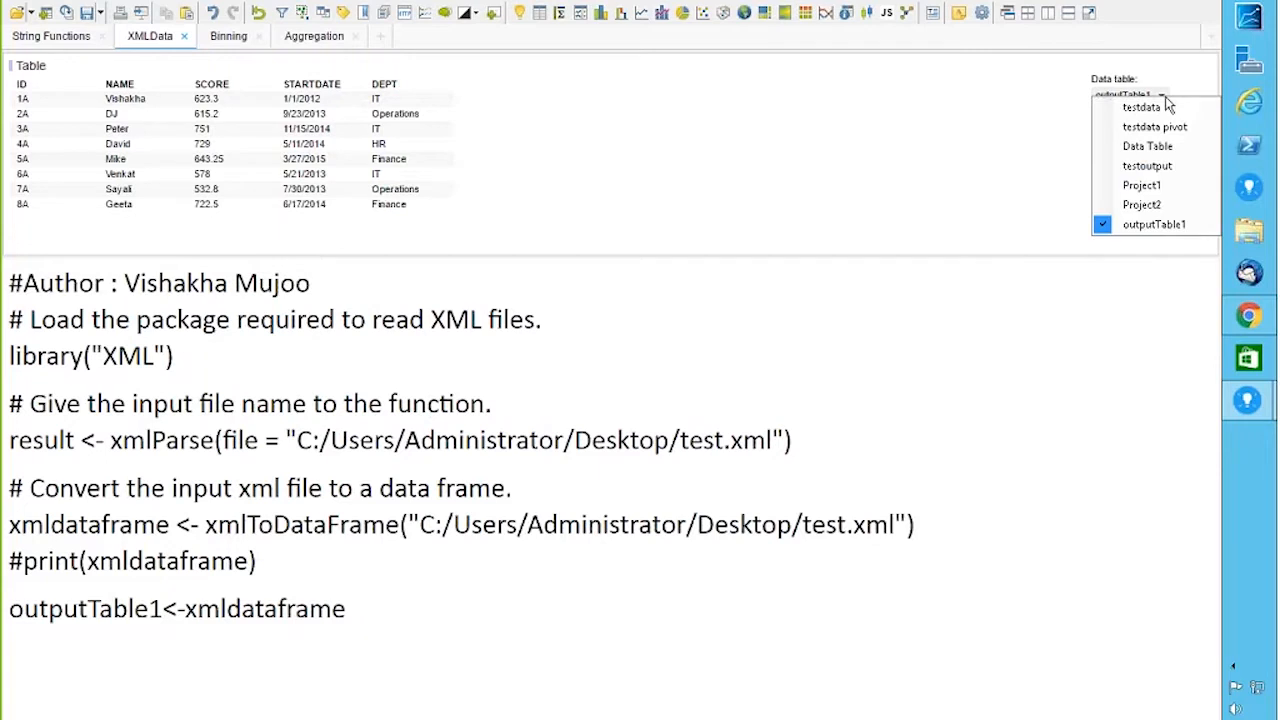
pyautogui.click(1148, 156)
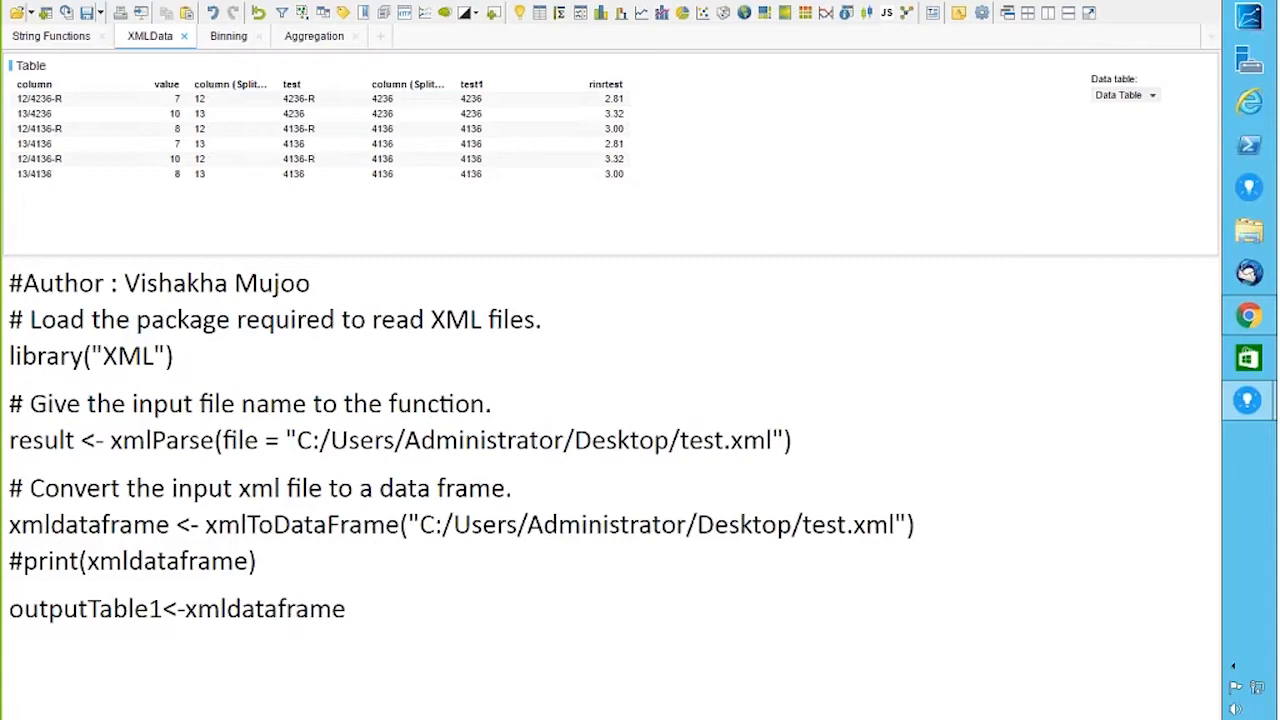
pyautogui.click(238, 44)
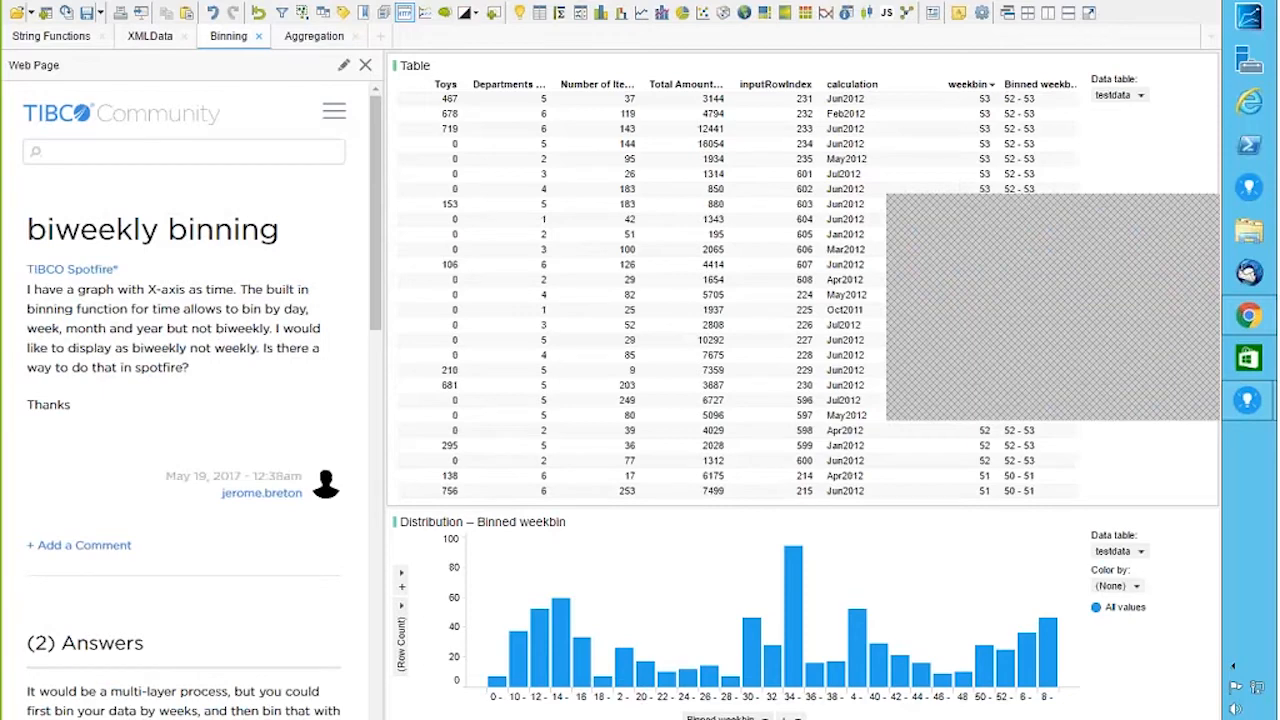
# Step: Enlarge the weekbin histogram over the table and mark the bars near bins 30 and 34
pyautogui.moveTo(688, 508); pyautogui.dragTo(688, 284)
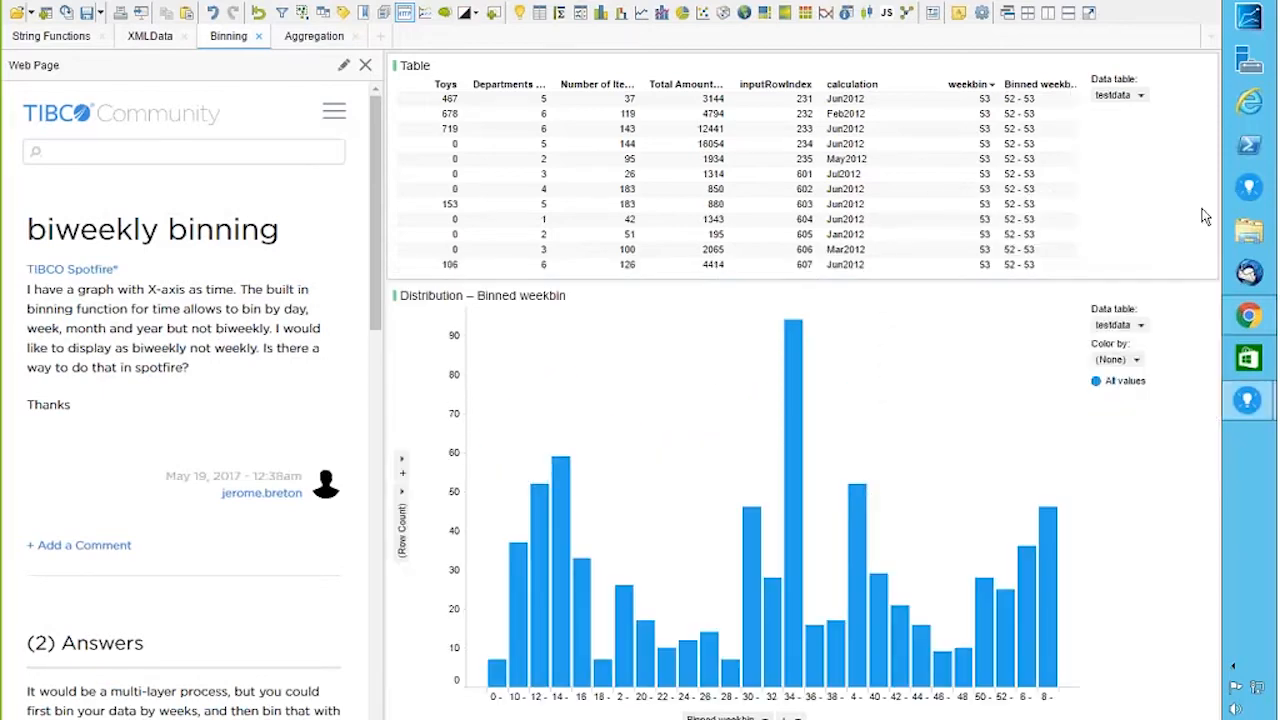
pyautogui.moveTo(716, 310); pyautogui.dragTo(813, 563)
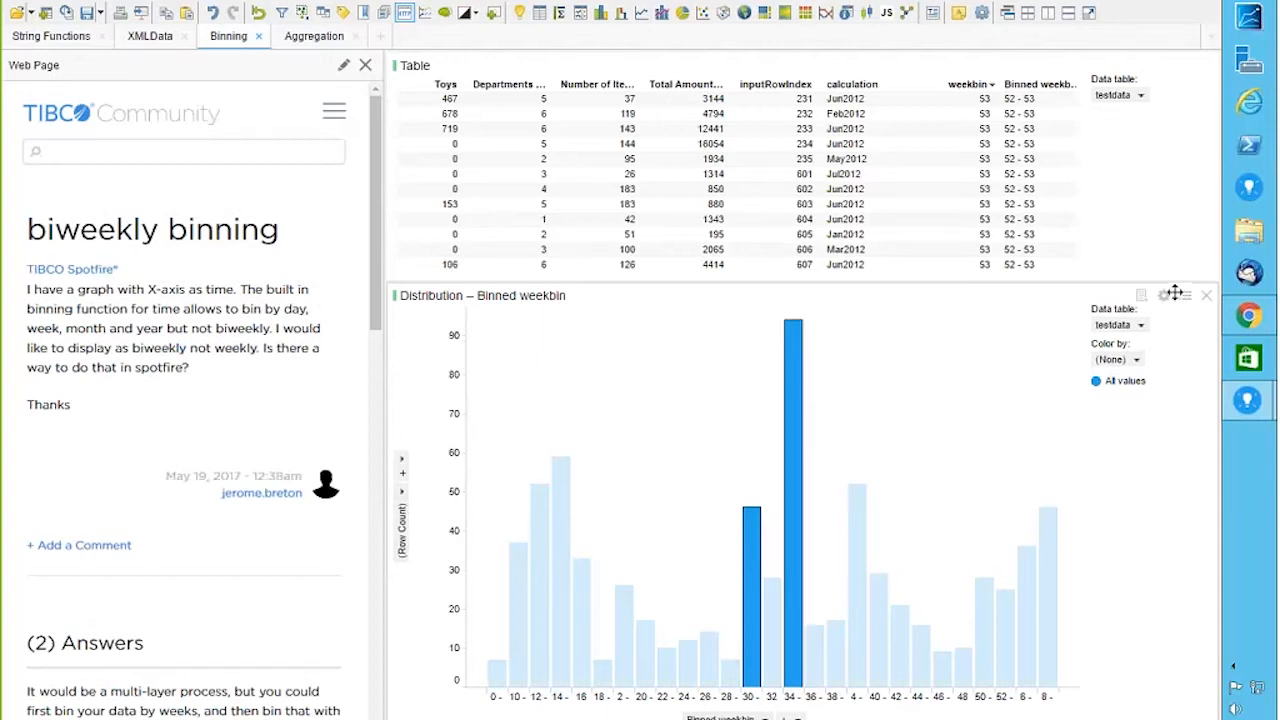
# Step: Add the Marking (2) subset to the Binned weekbin histogram
pyautogui.click(1164, 296)
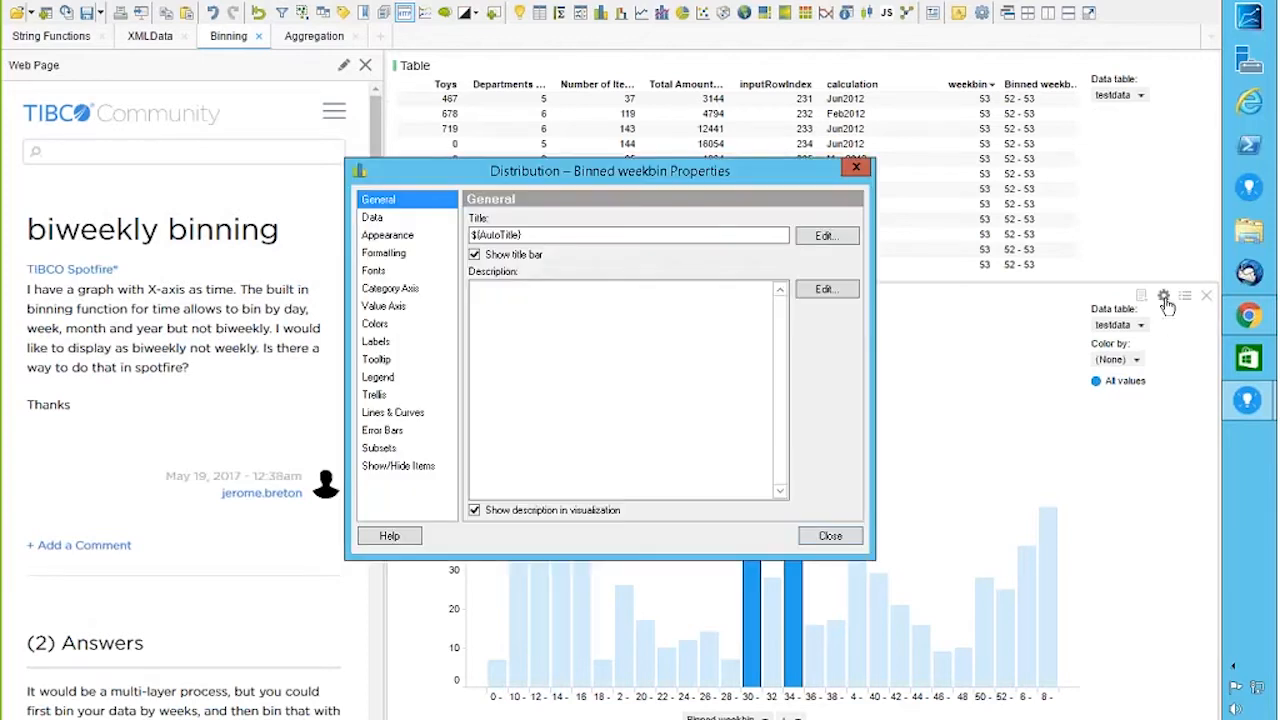
pyautogui.click(380, 448)
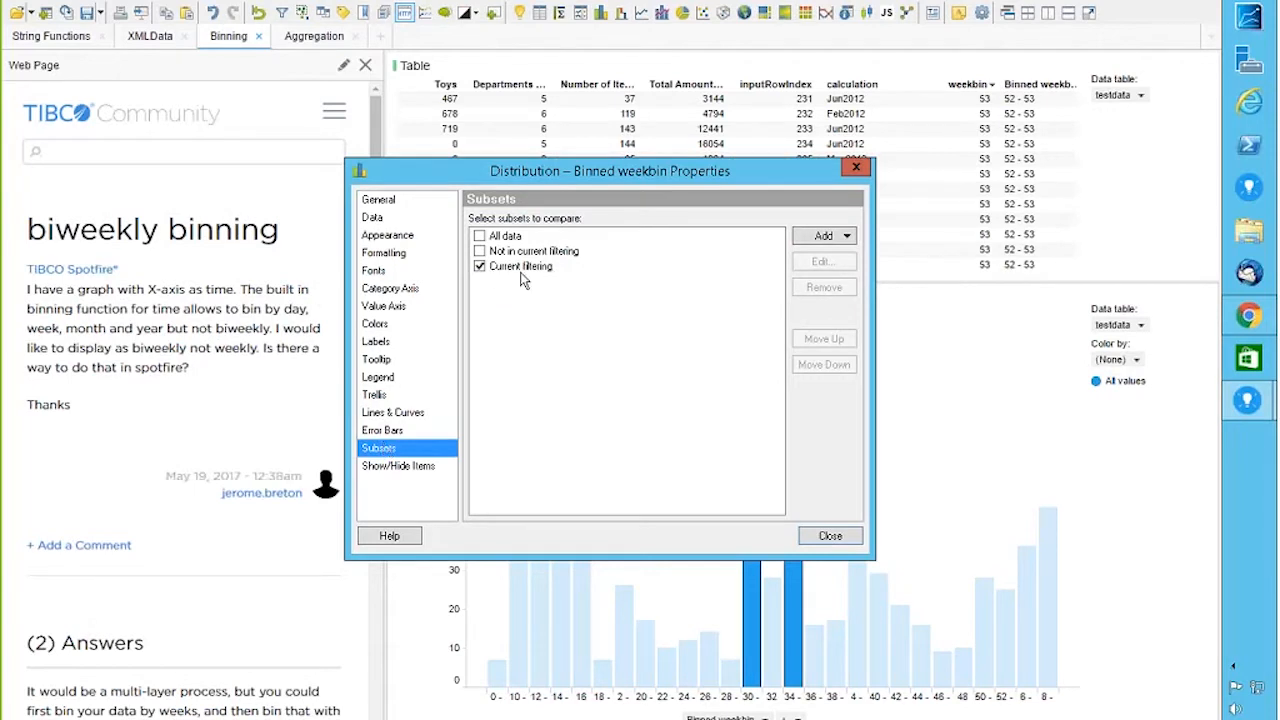
pyautogui.click(808, 243)
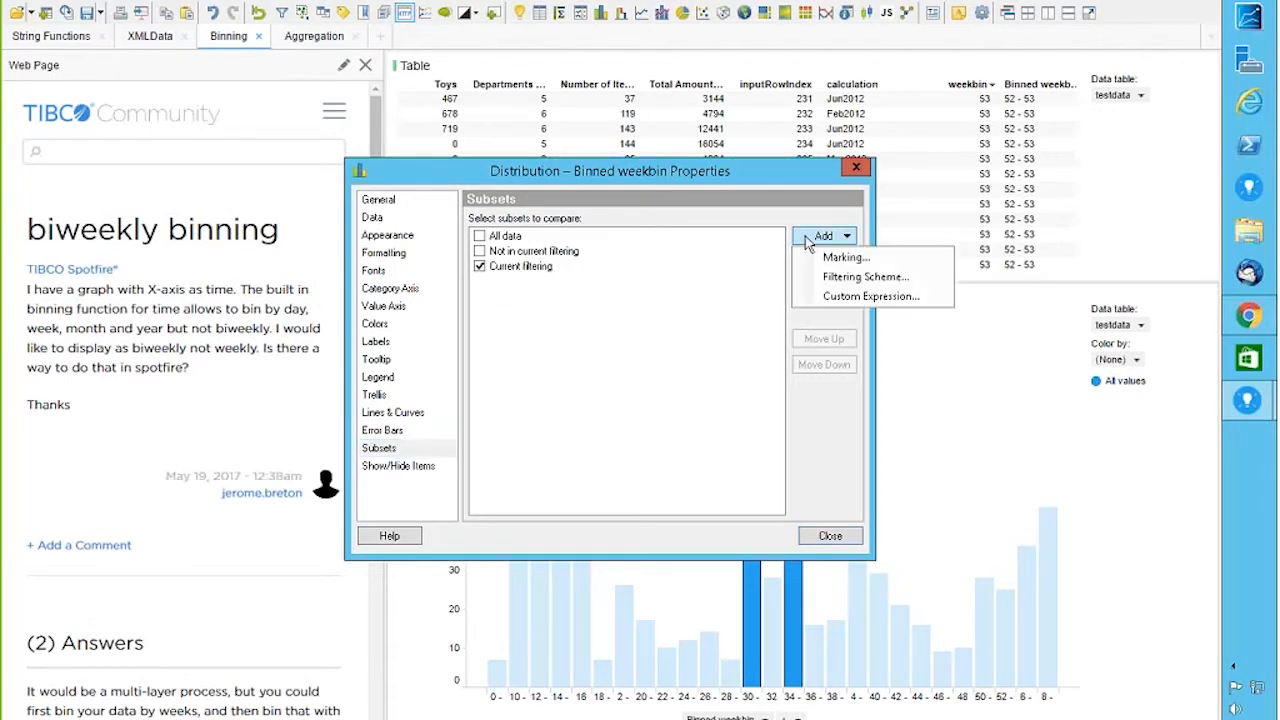
pyautogui.click(830, 258)
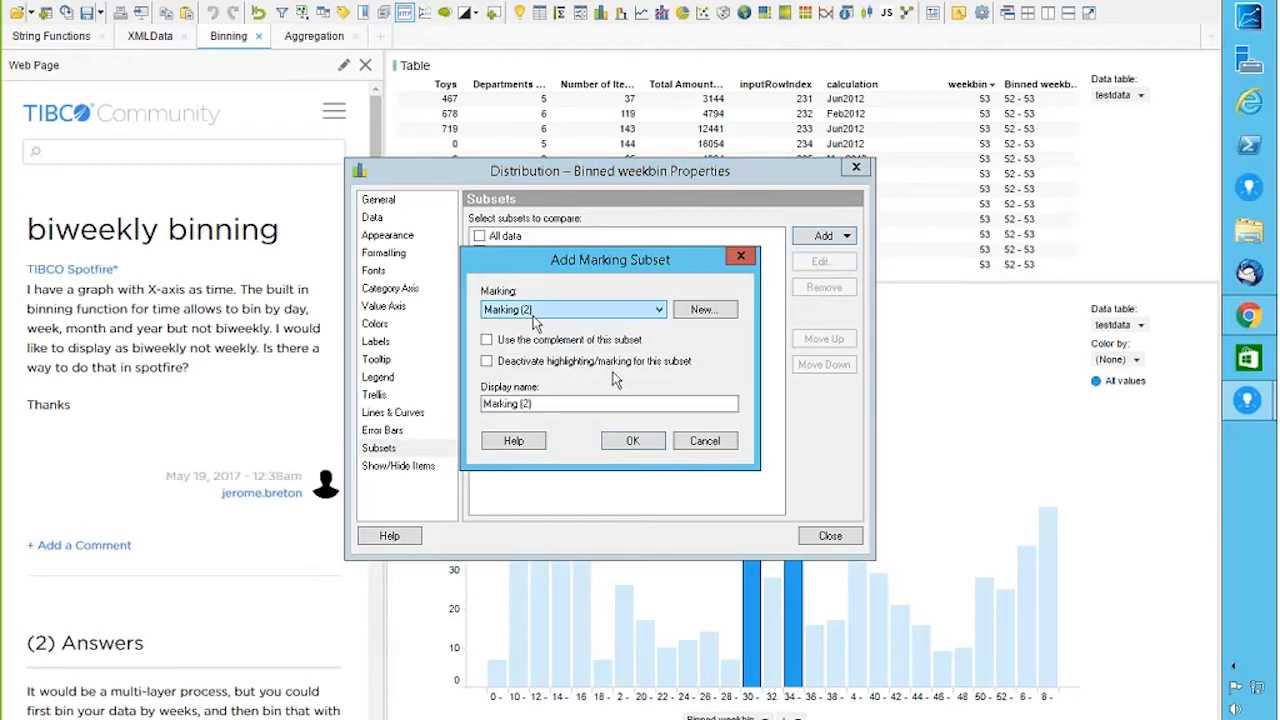
pyautogui.click(631, 441)
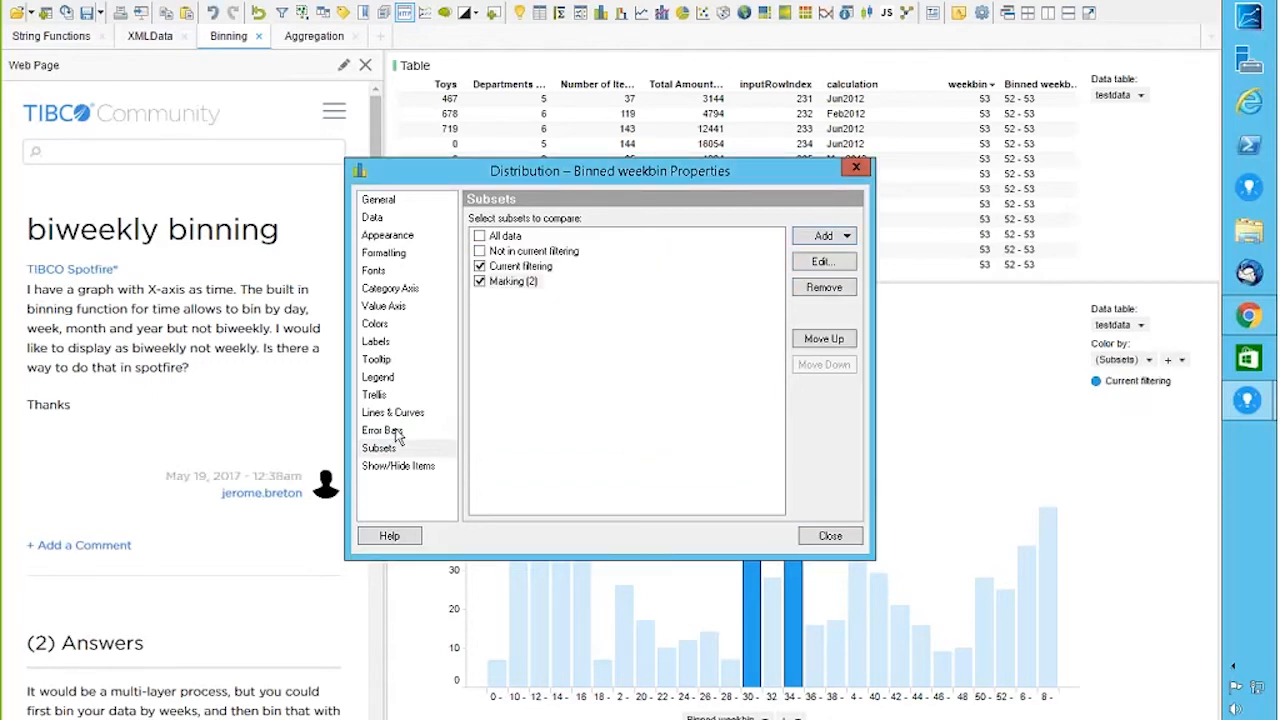
# Step: Trellis the histogram as rows and columns, with rows split by (Subsets)
pyautogui.click(374, 394)
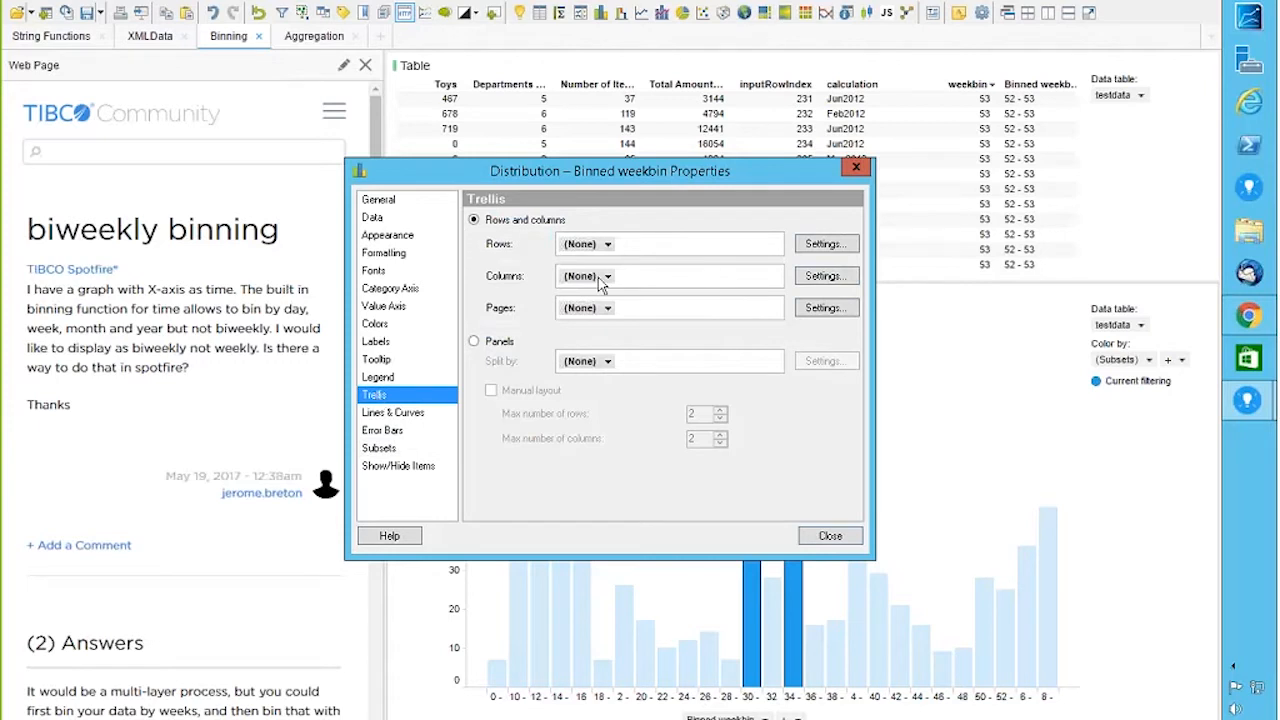
pyautogui.click(473, 341)
pyautogui.click(590, 361)
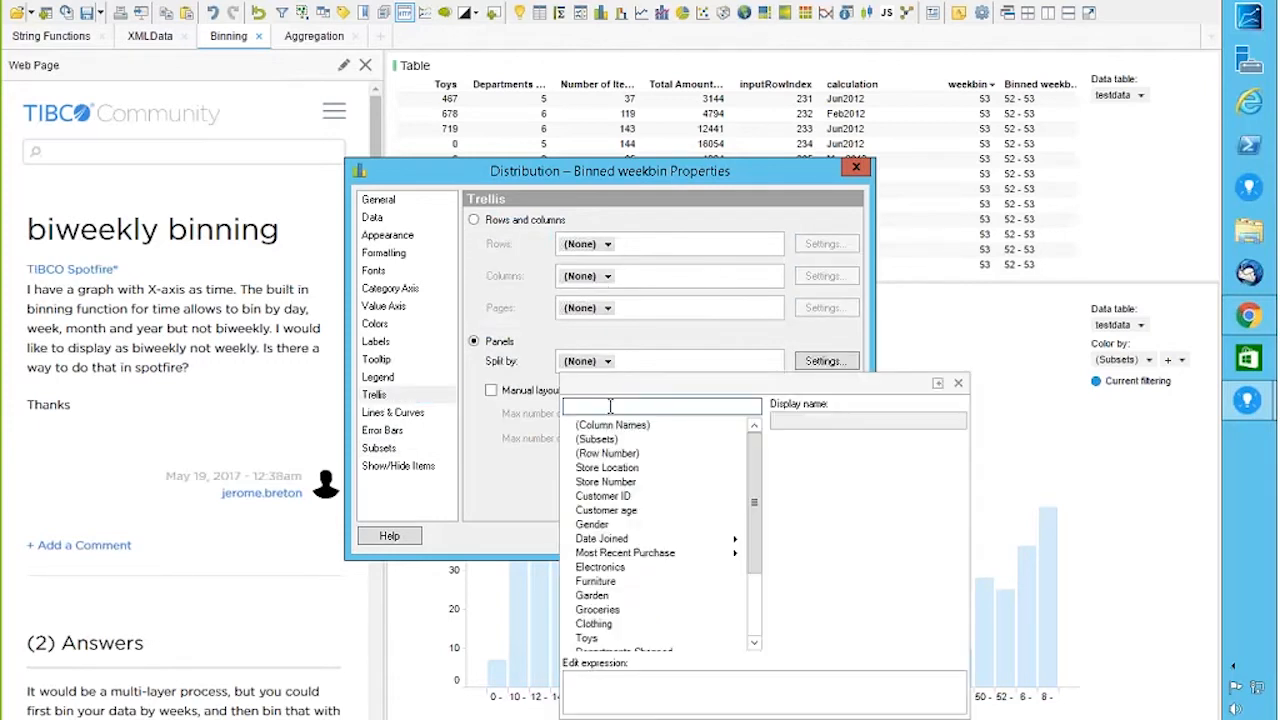
pyautogui.click(600, 441)
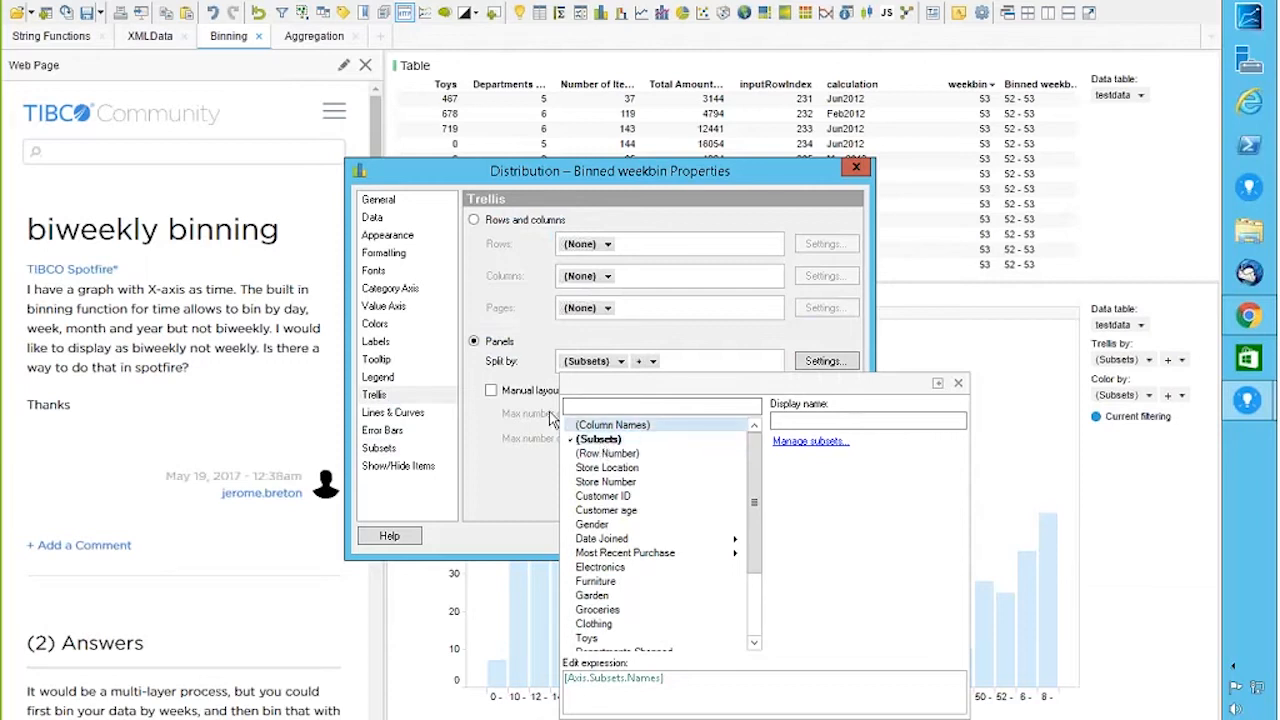
pyautogui.click(474, 220)
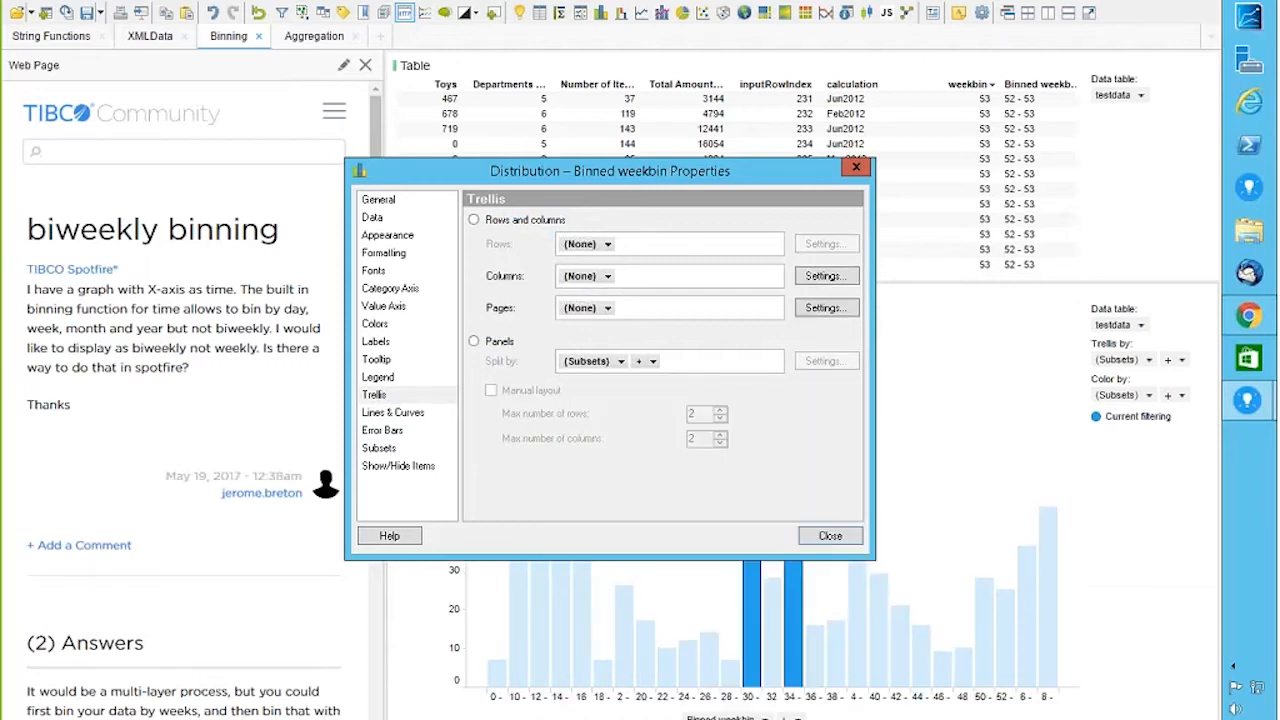
pyautogui.click(588, 244)
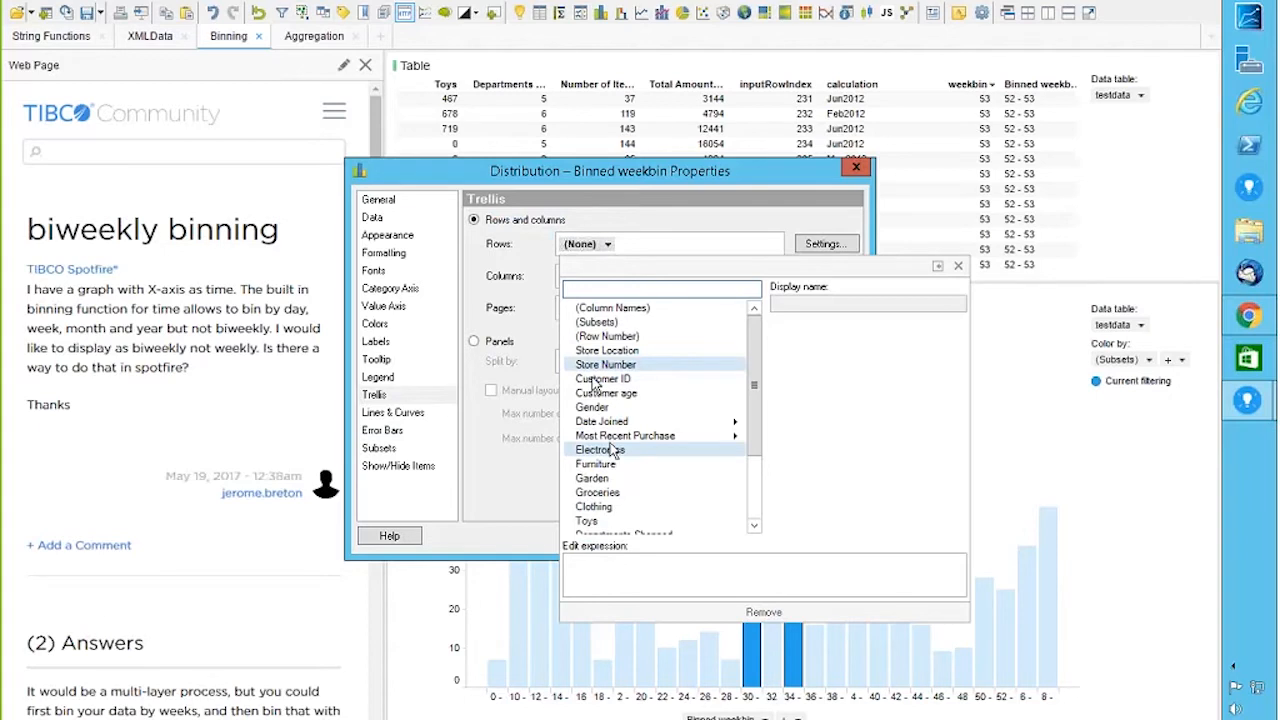
pyautogui.scroll(-2, 753, 495)
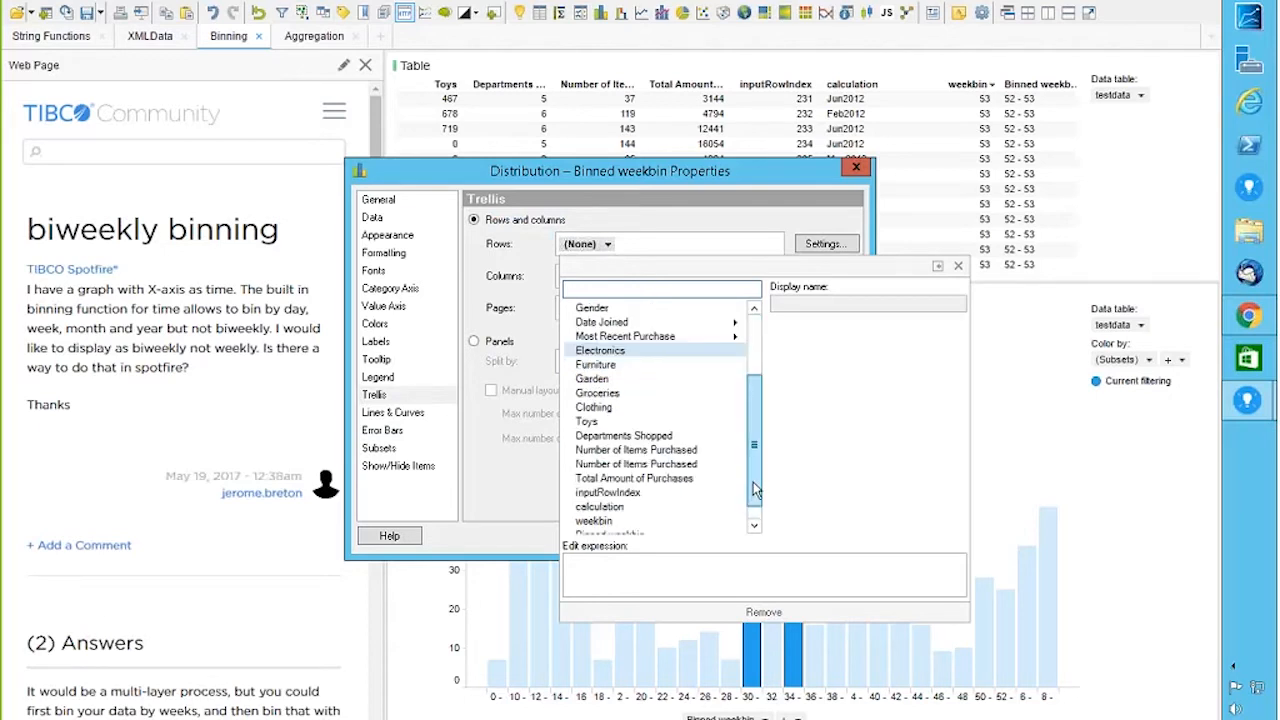
pyautogui.scroll(3, 753, 470)
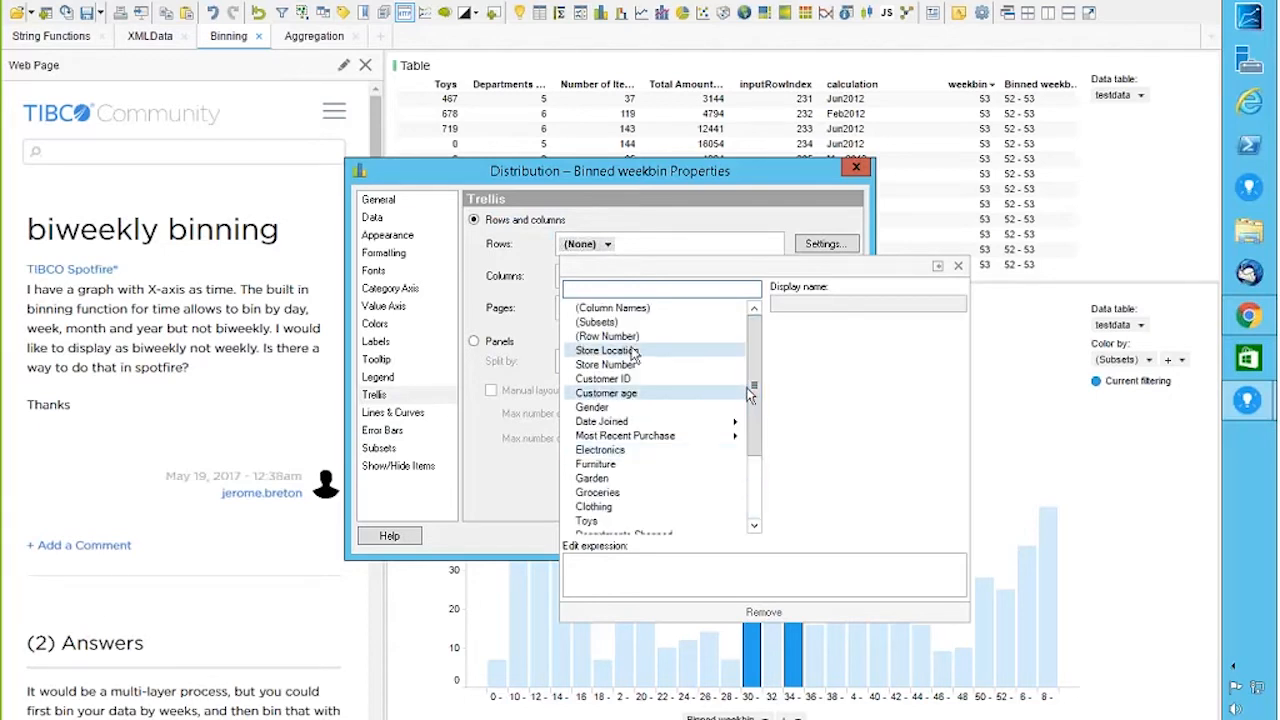
pyautogui.click(598, 322)
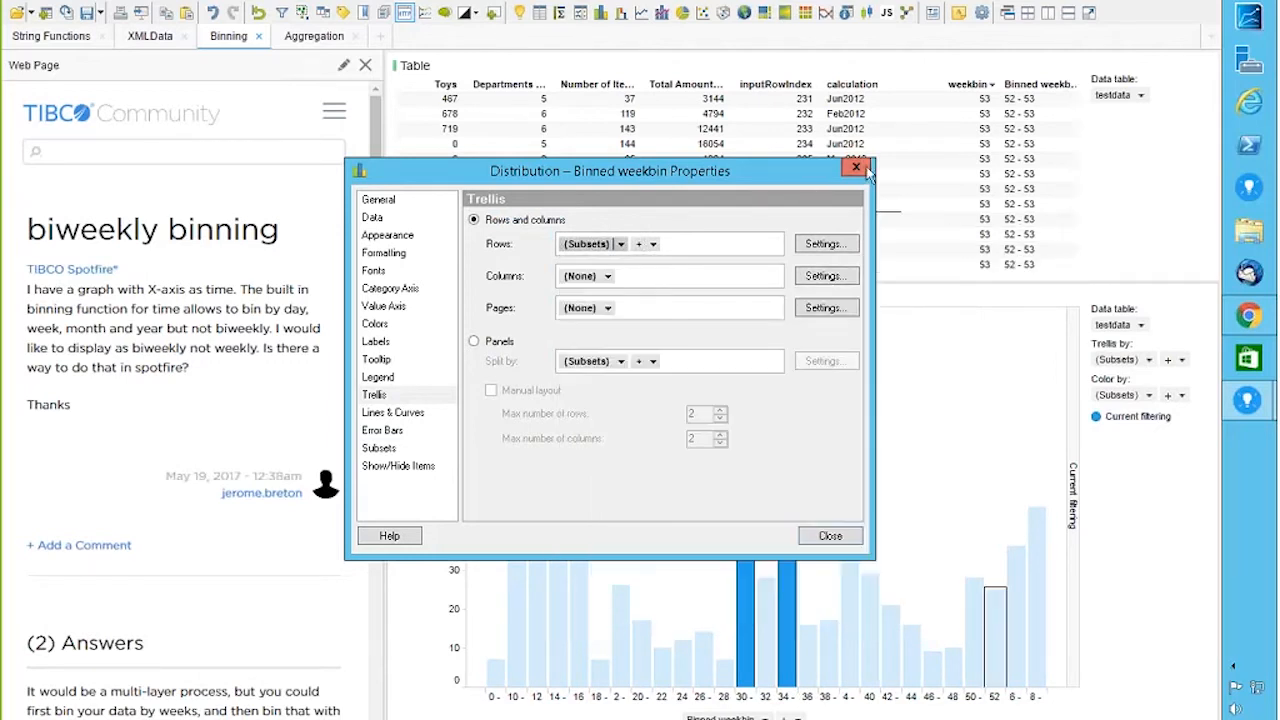
pyautogui.click(856, 167)
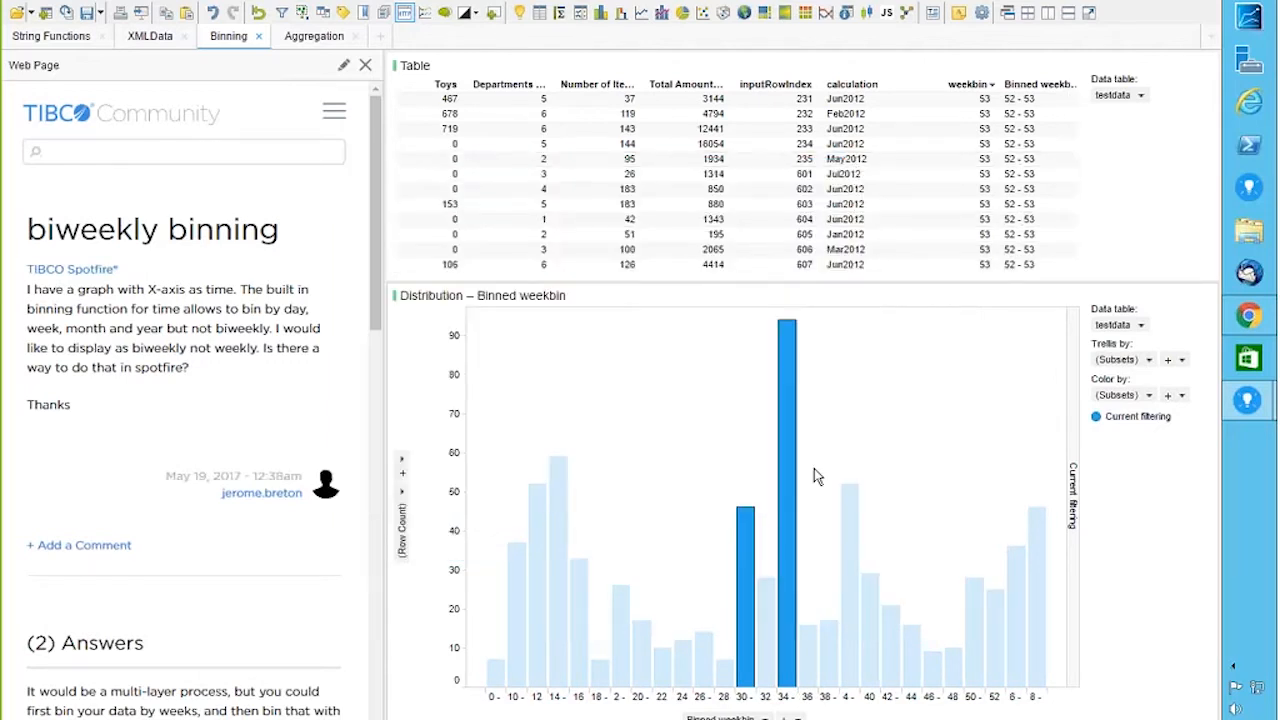
# Step: Set the Binned weekbin chart's marking to Marking (2) and mark the tall 34- bin bar
pyautogui.click(1162, 296)
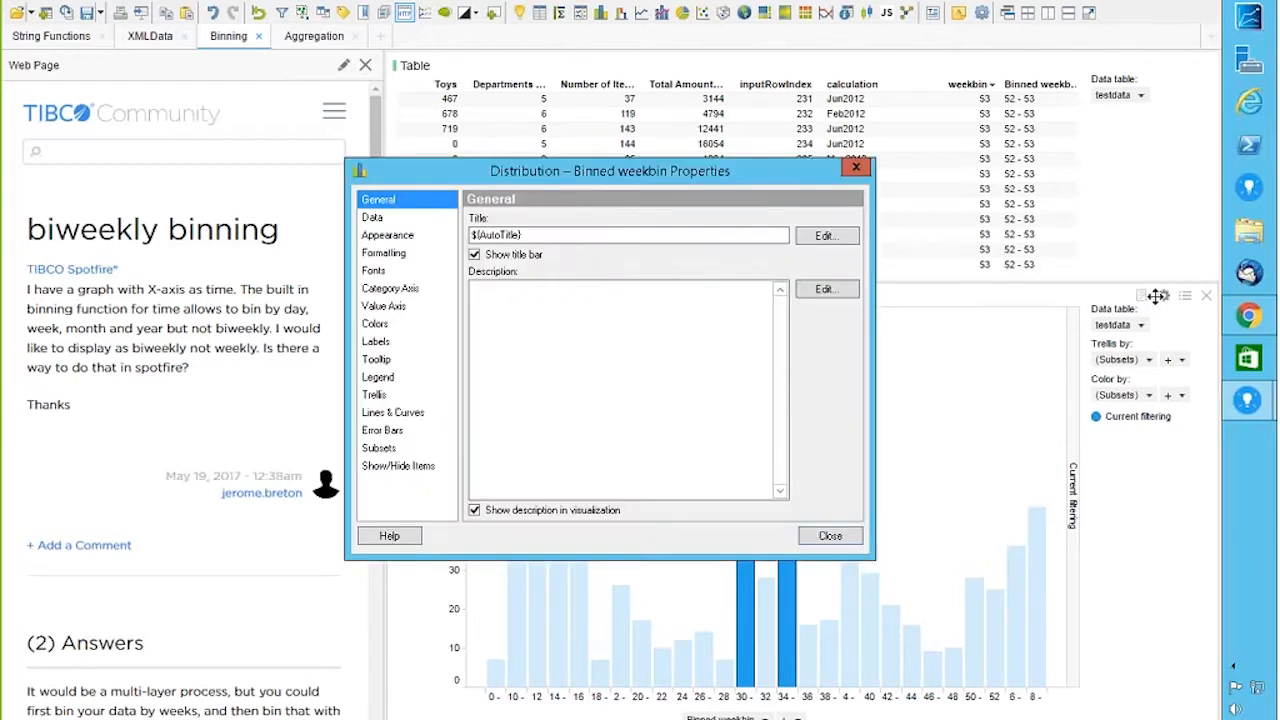
pyautogui.click(380, 448)
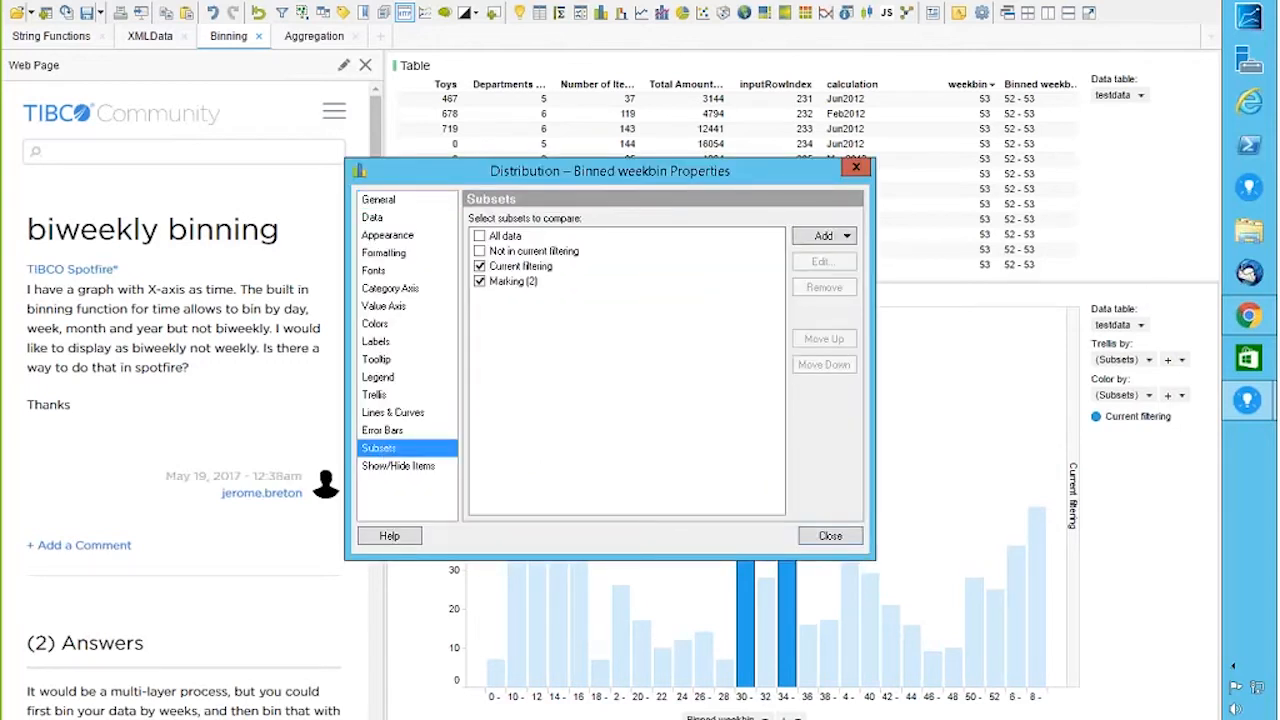
pyautogui.click(374, 220)
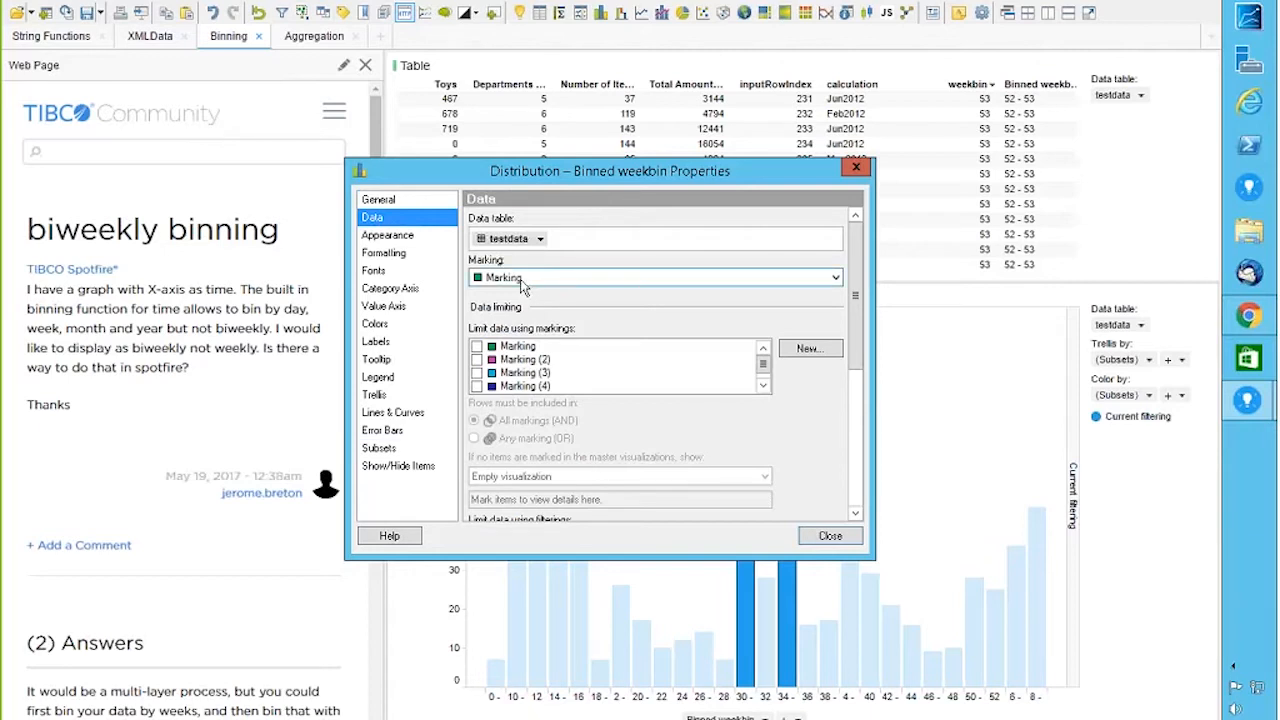
pyautogui.click(835, 277)
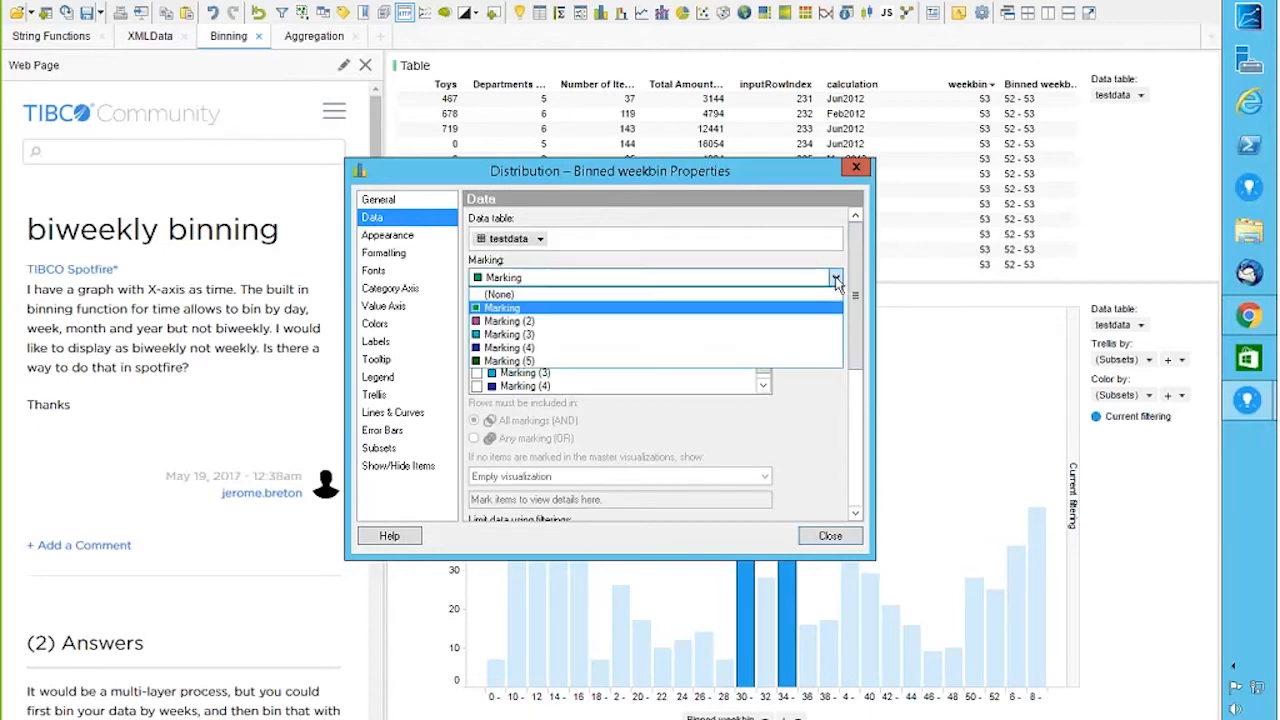
pyautogui.click(527, 321)
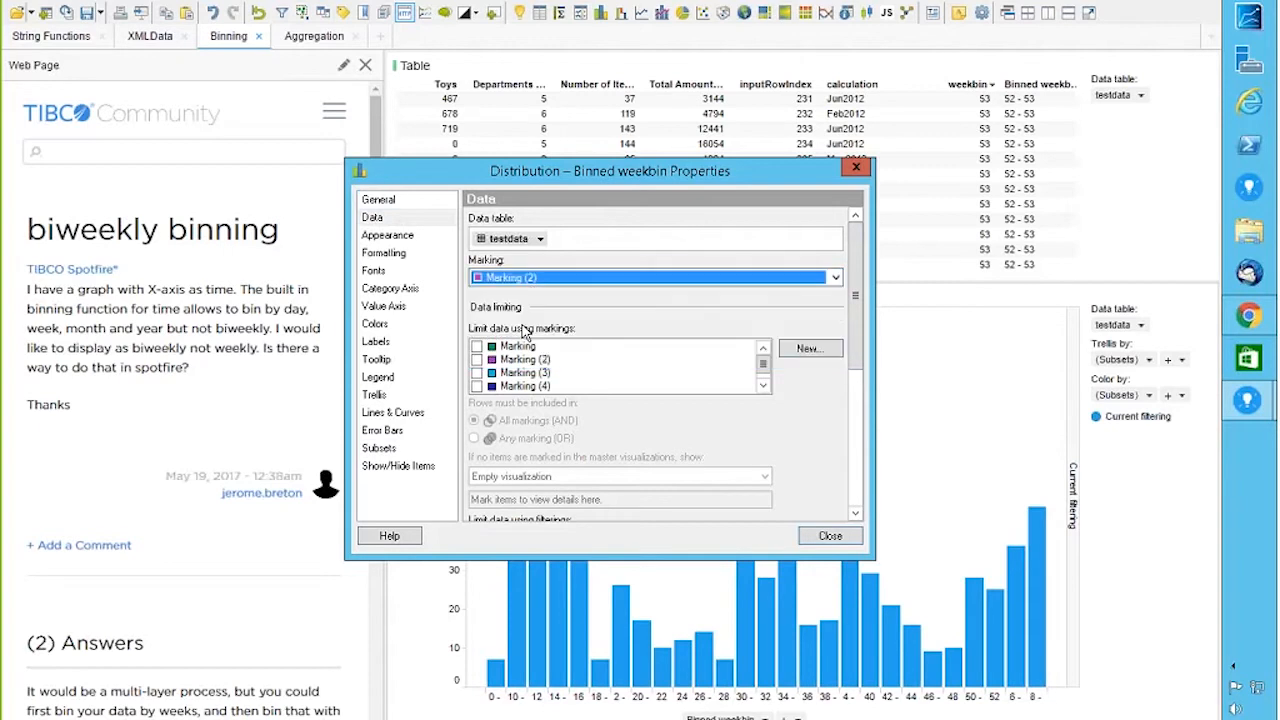
pyautogui.press('Escape')
pyautogui.moveTo(722, 332); pyautogui.dragTo(835, 508)
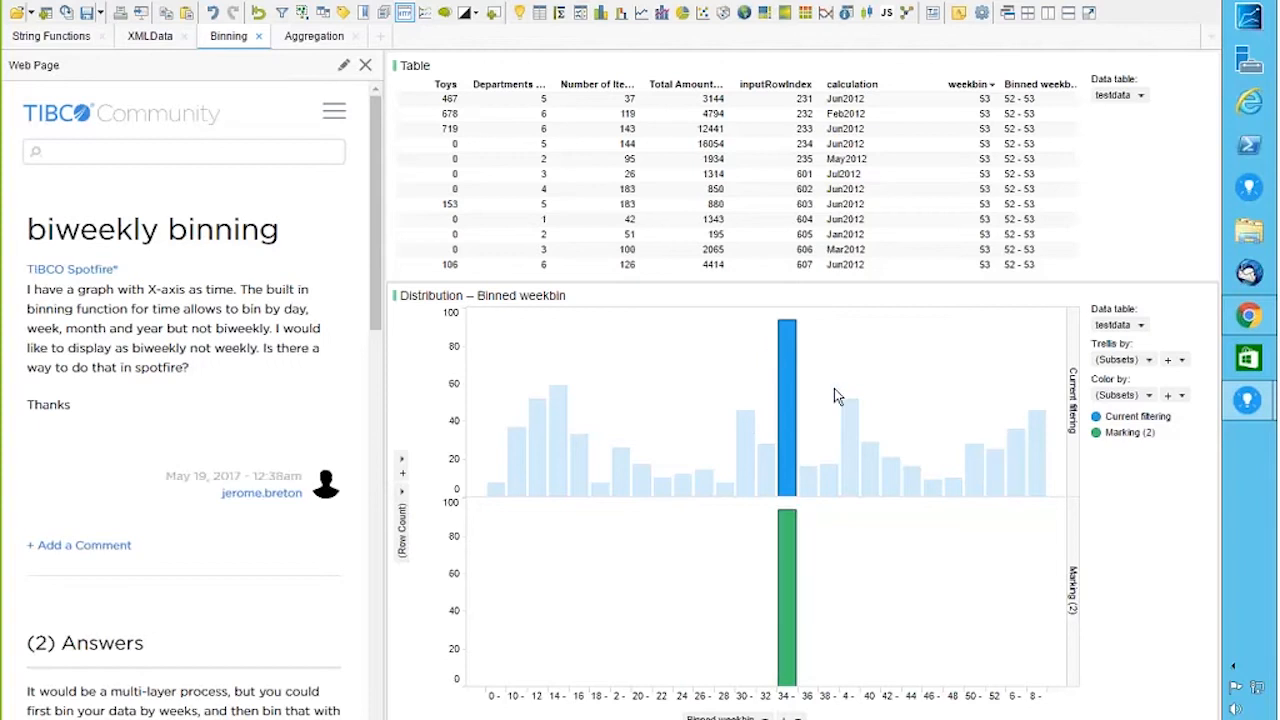
# Step: Uncheck the Current filtering subset so only the marked subset is compared
pyautogui.click(1164, 297)
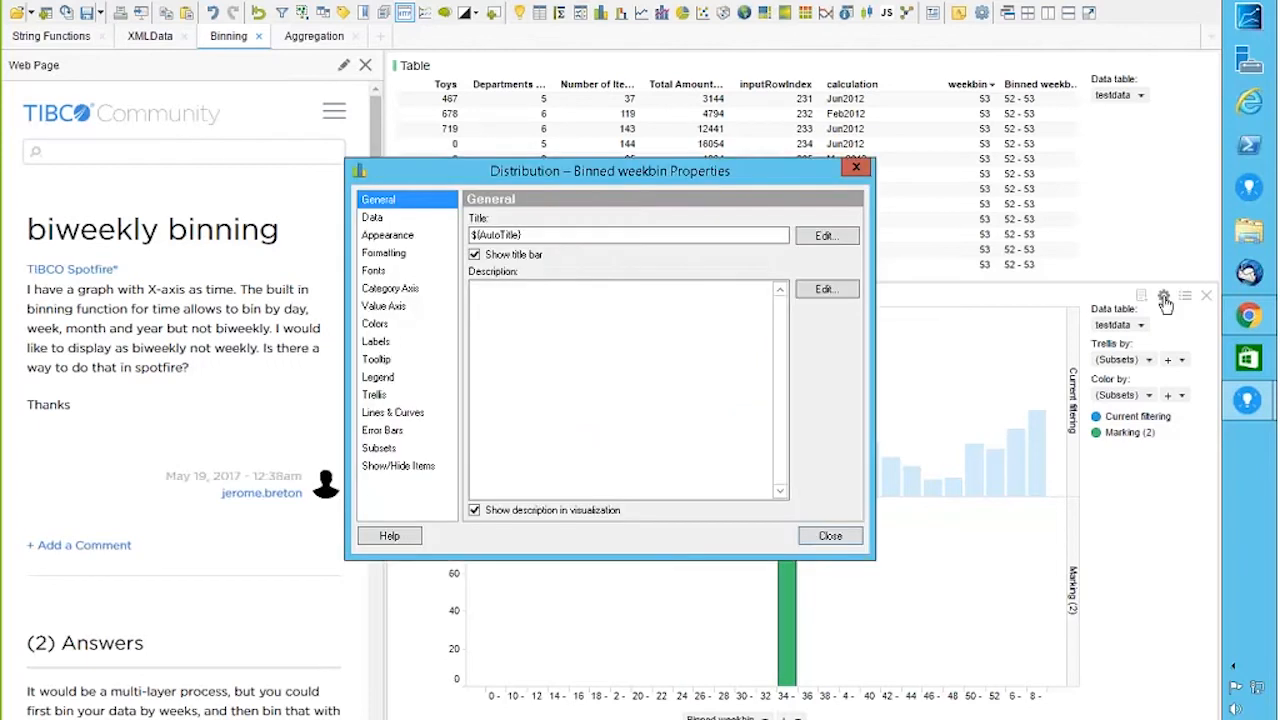
pyautogui.click(379, 450)
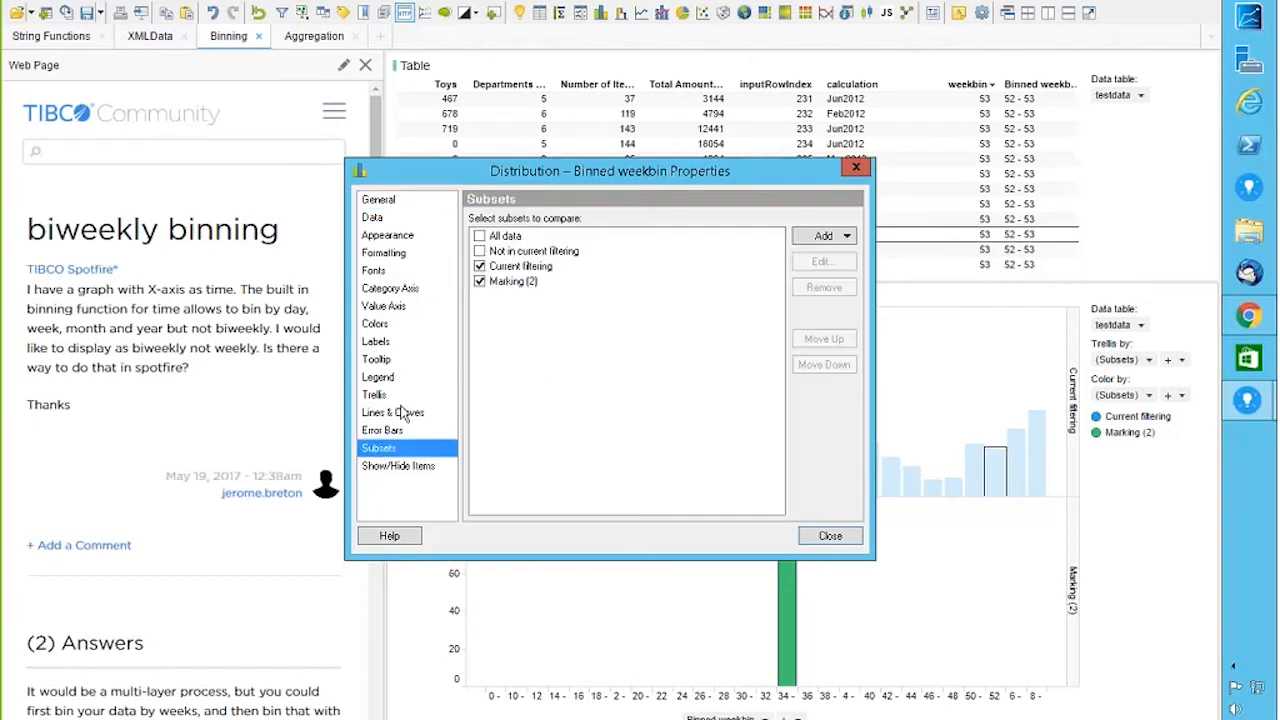
pyautogui.click(479, 266)
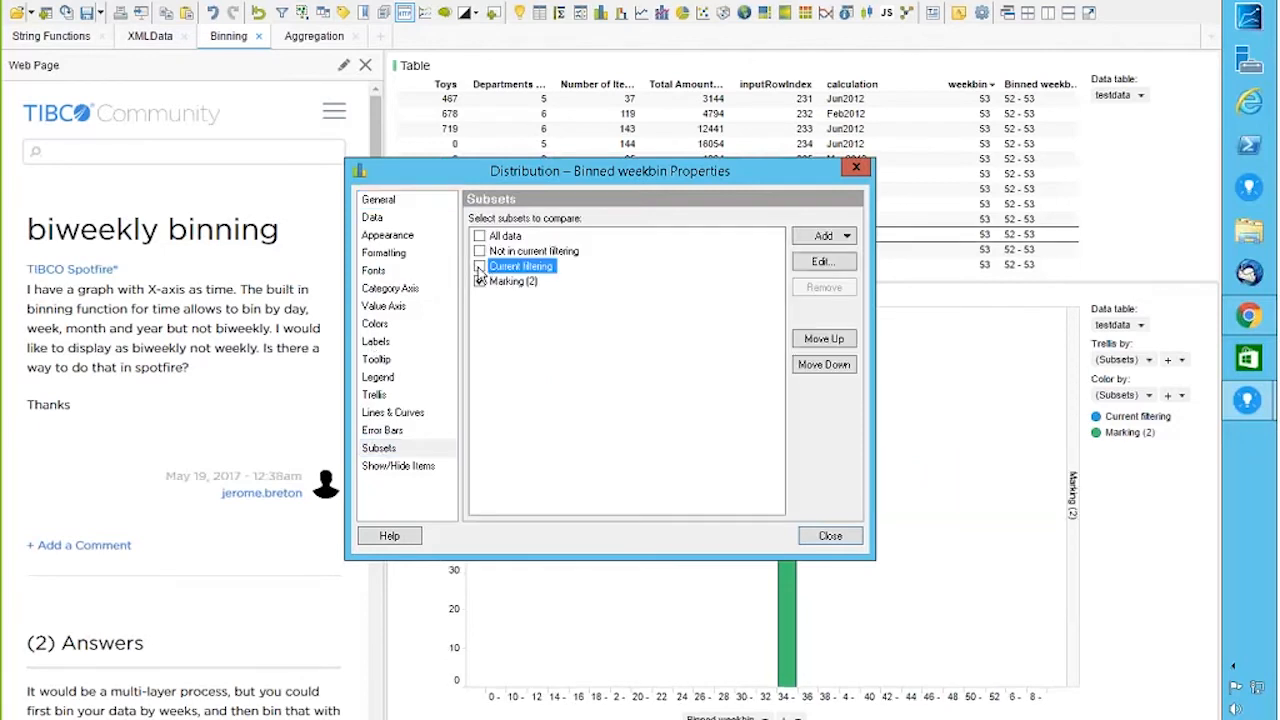
pyautogui.press('Escape')
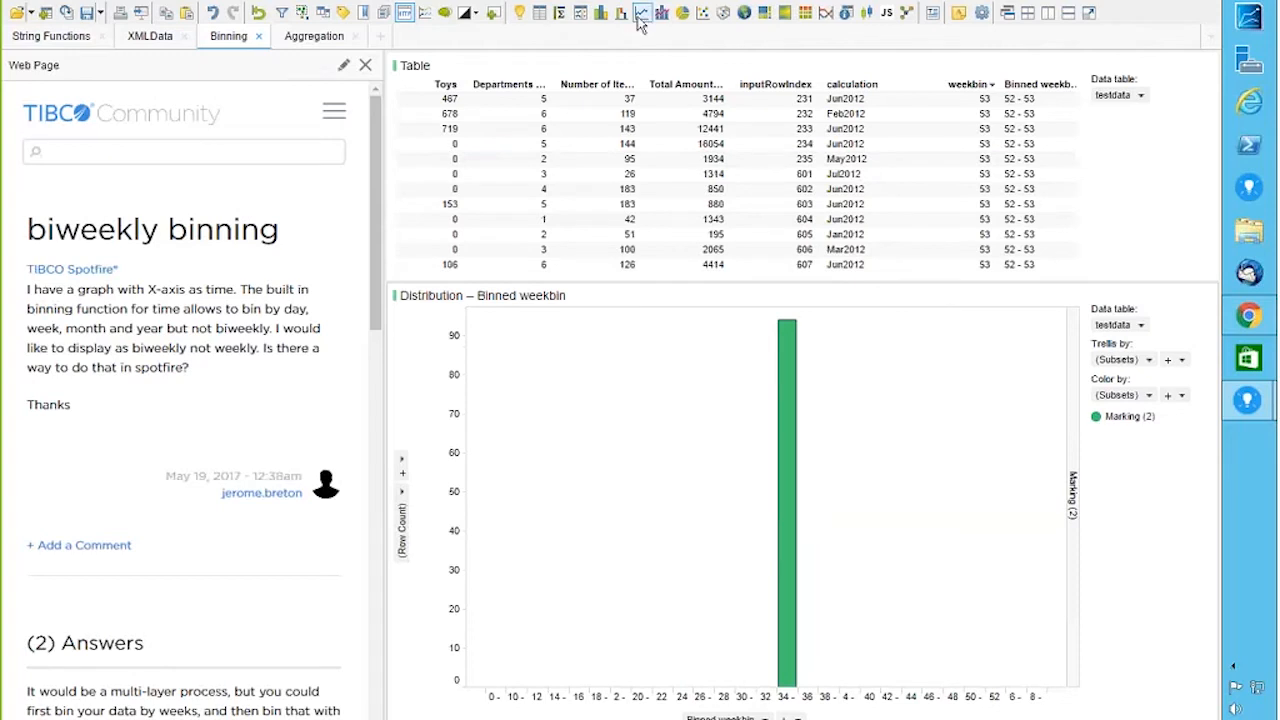
# Step: Add a Store Location bar chart and set its marking to Marking (2)
pyautogui.click(600, 13)
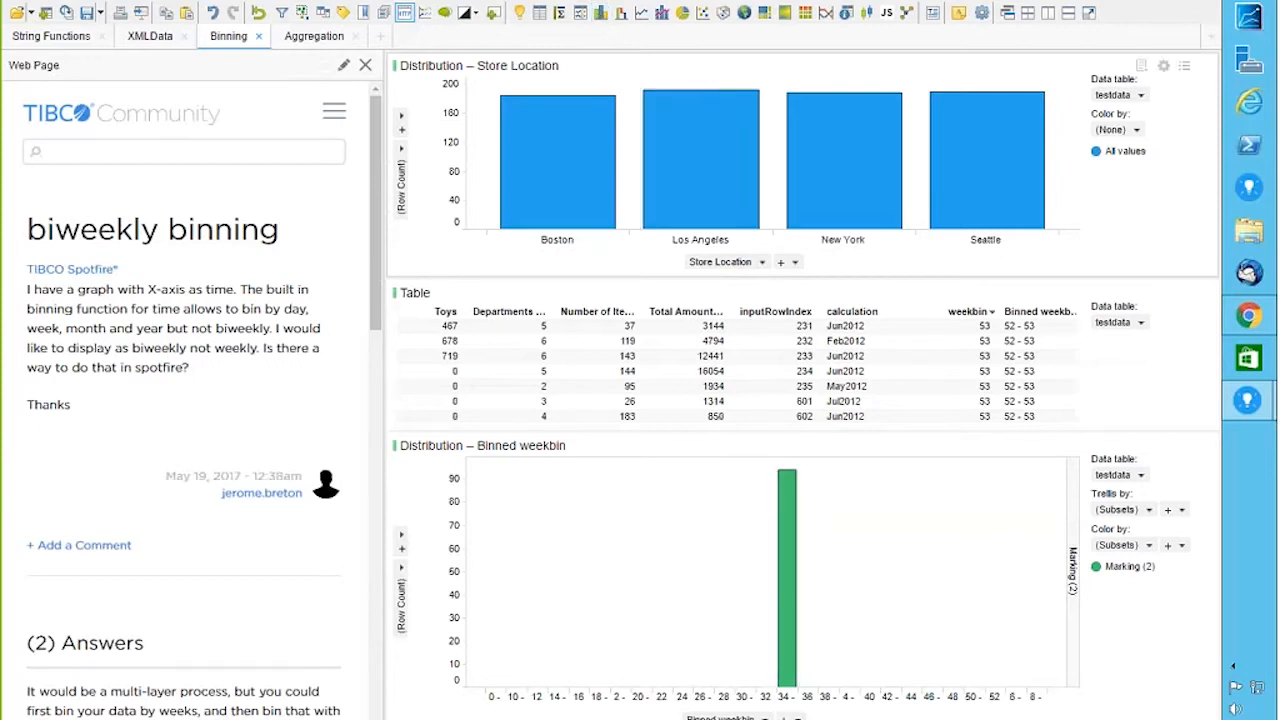
pyautogui.moveTo(624, 80); pyautogui.dragTo(891, 233)
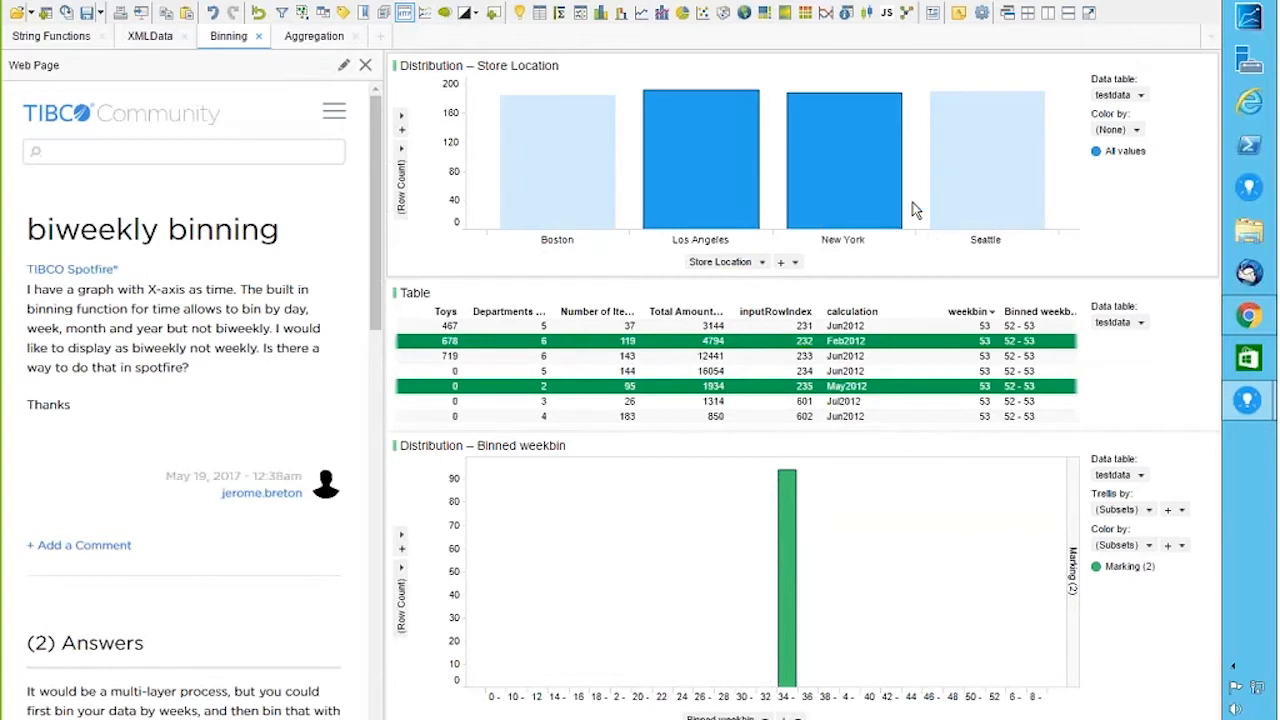
pyautogui.click(1163, 65)
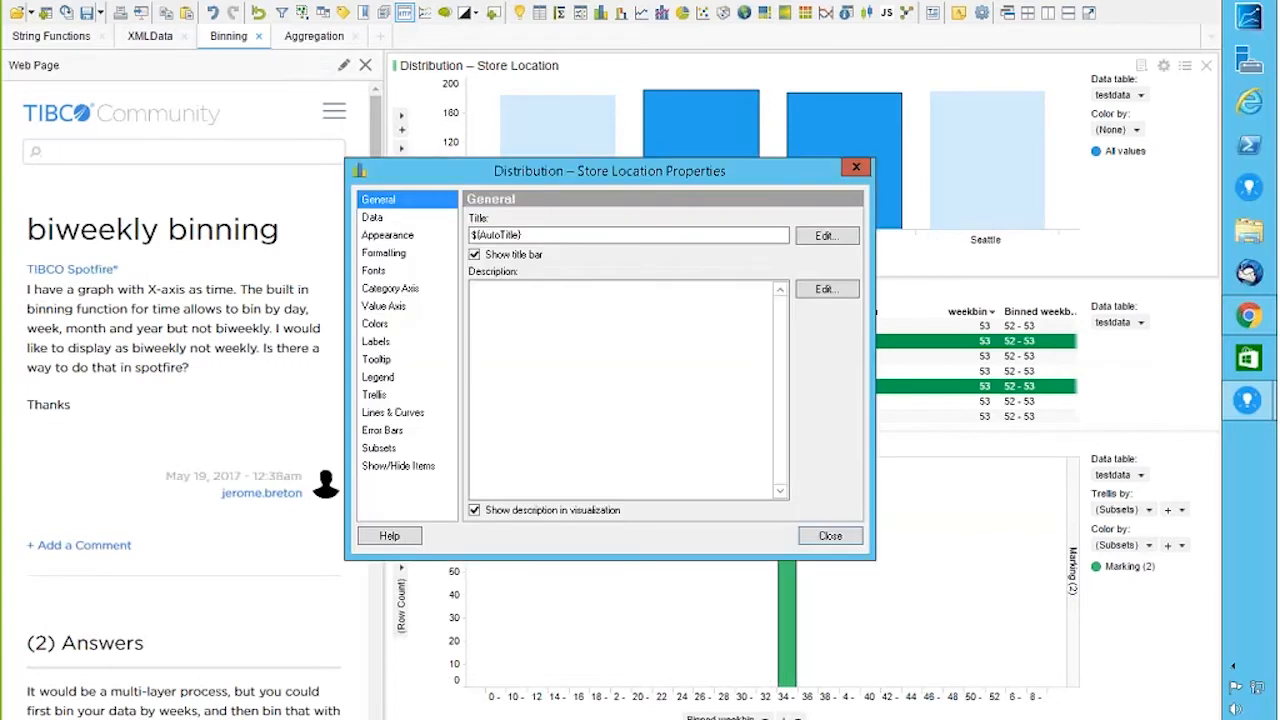
pyautogui.click(380, 220)
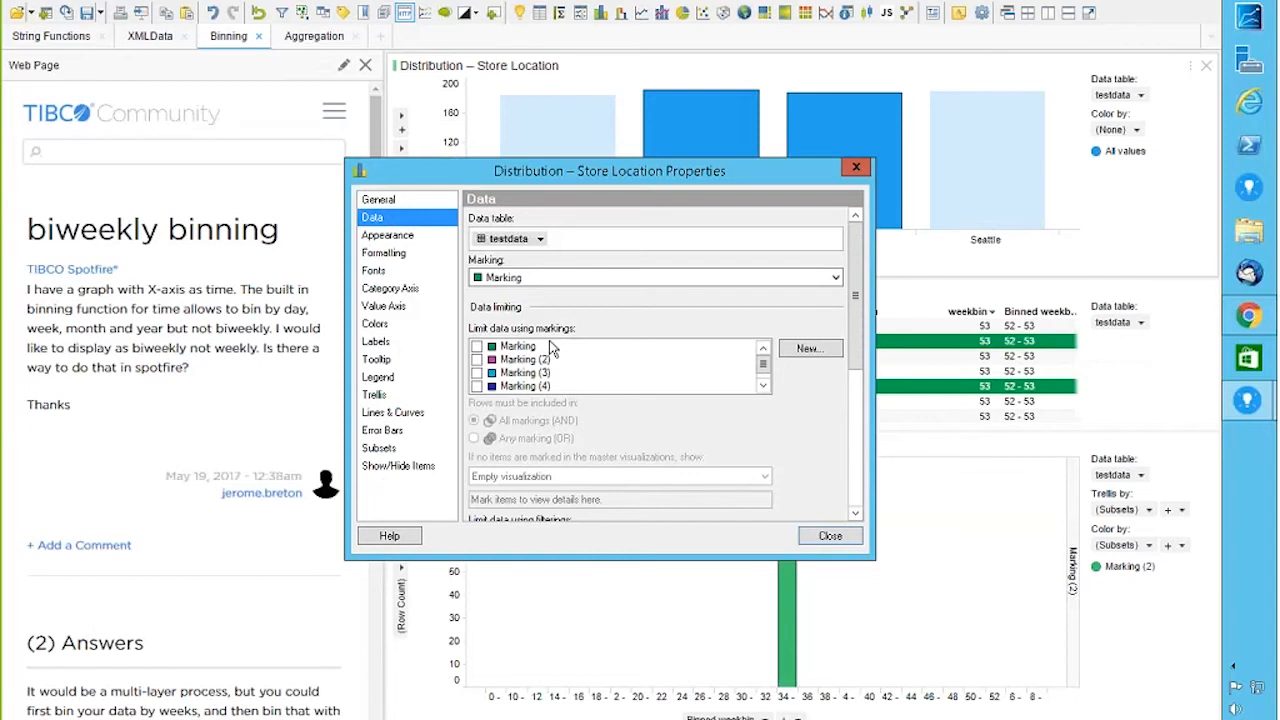
pyautogui.click(505, 277)
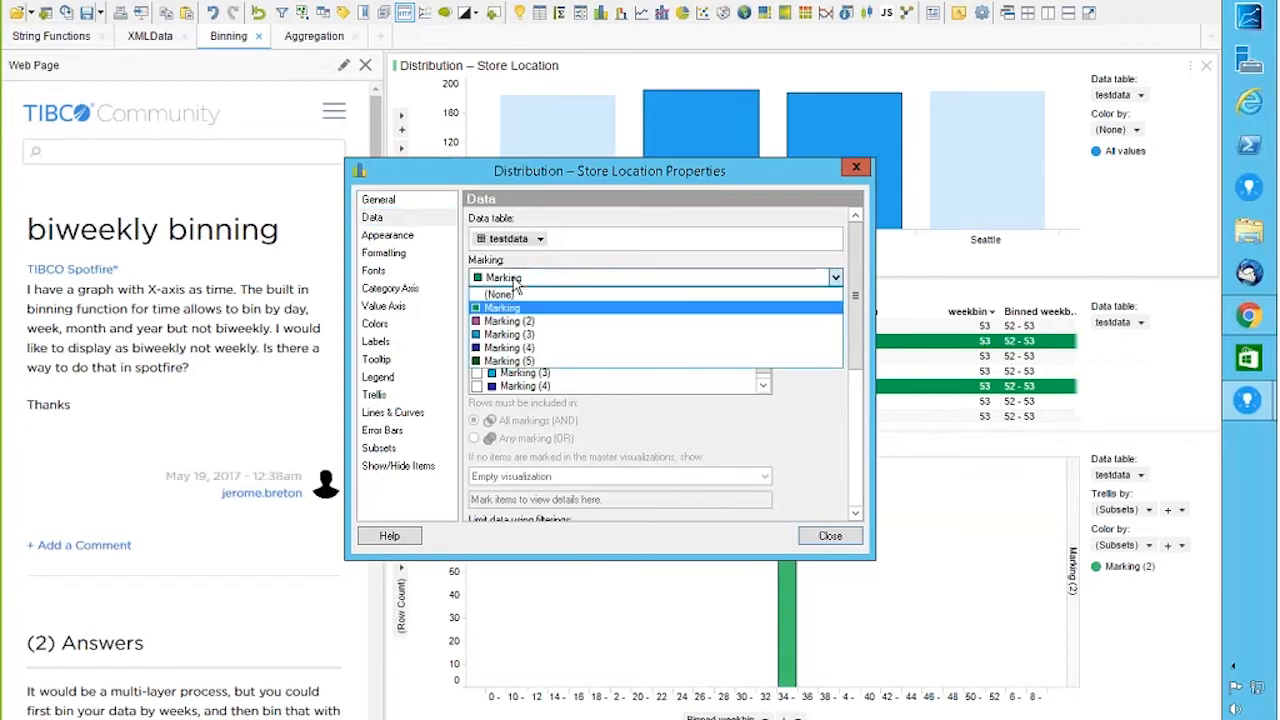
pyautogui.click(510, 322)
pyautogui.click(830, 536)
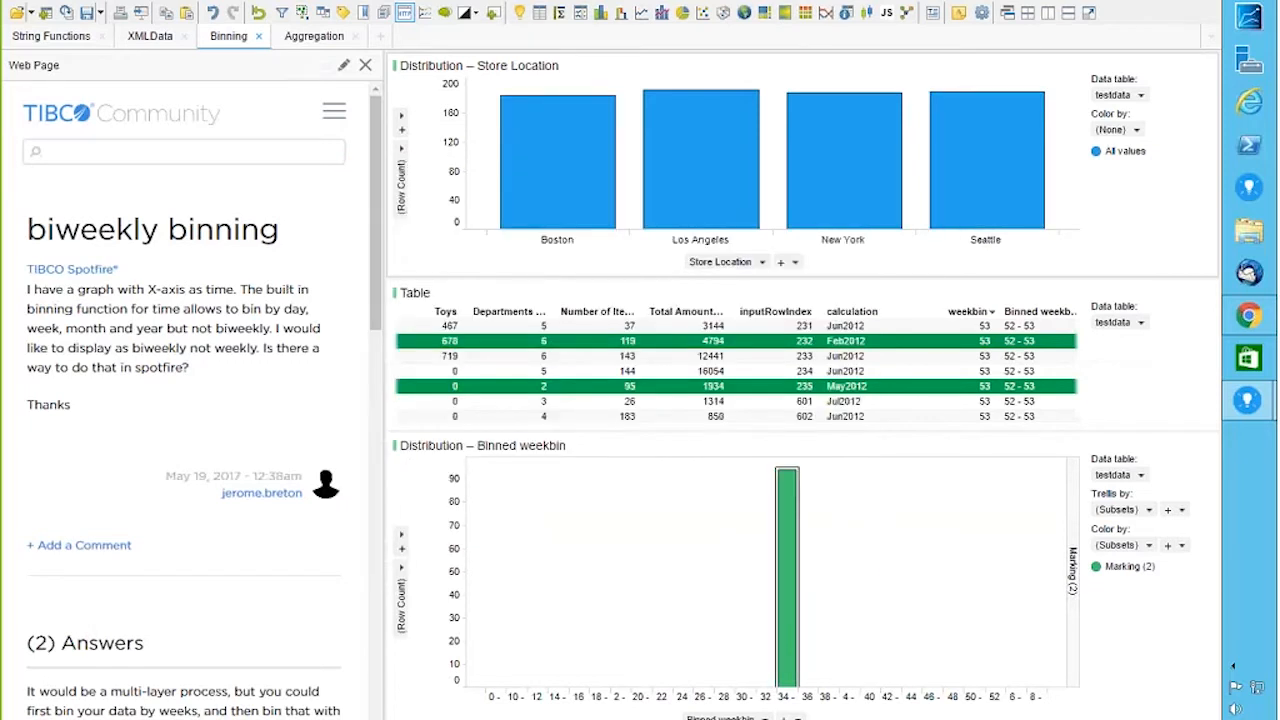
# Step: Mark the New York bar, then the Los Angeles bar, in the Store Location chart
pyautogui.click(845, 172)
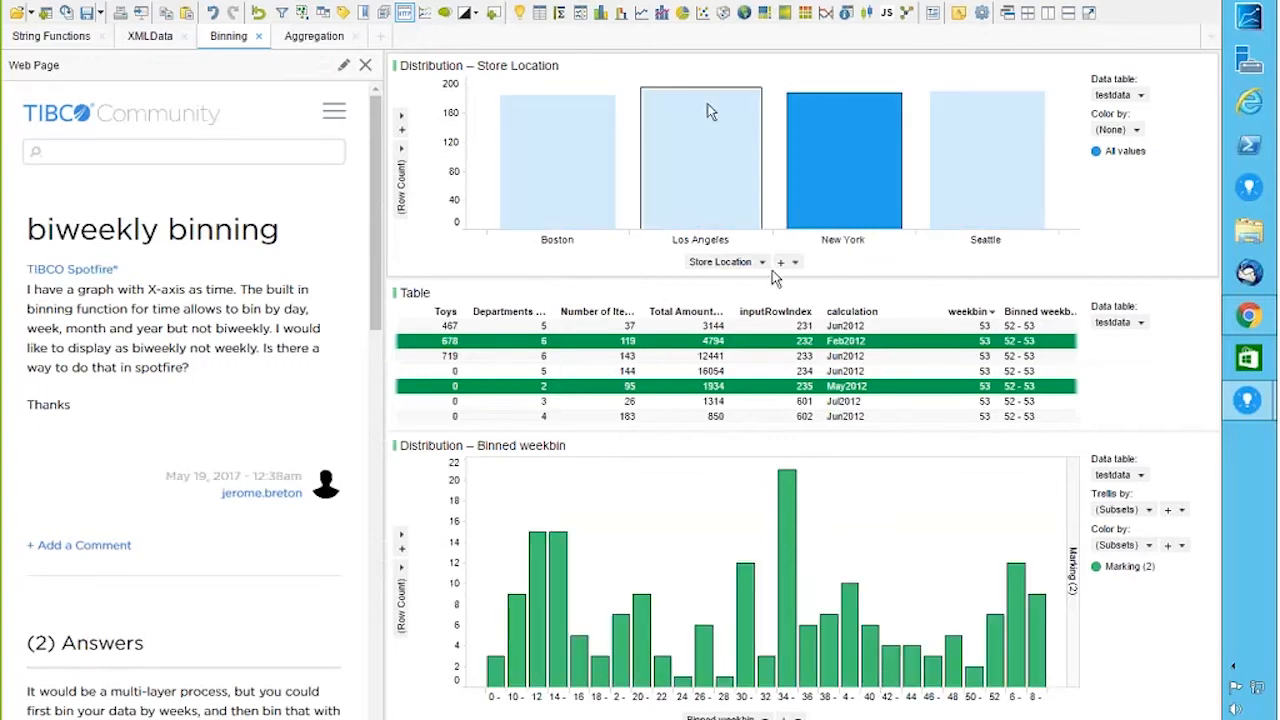
pyautogui.click(685, 127)
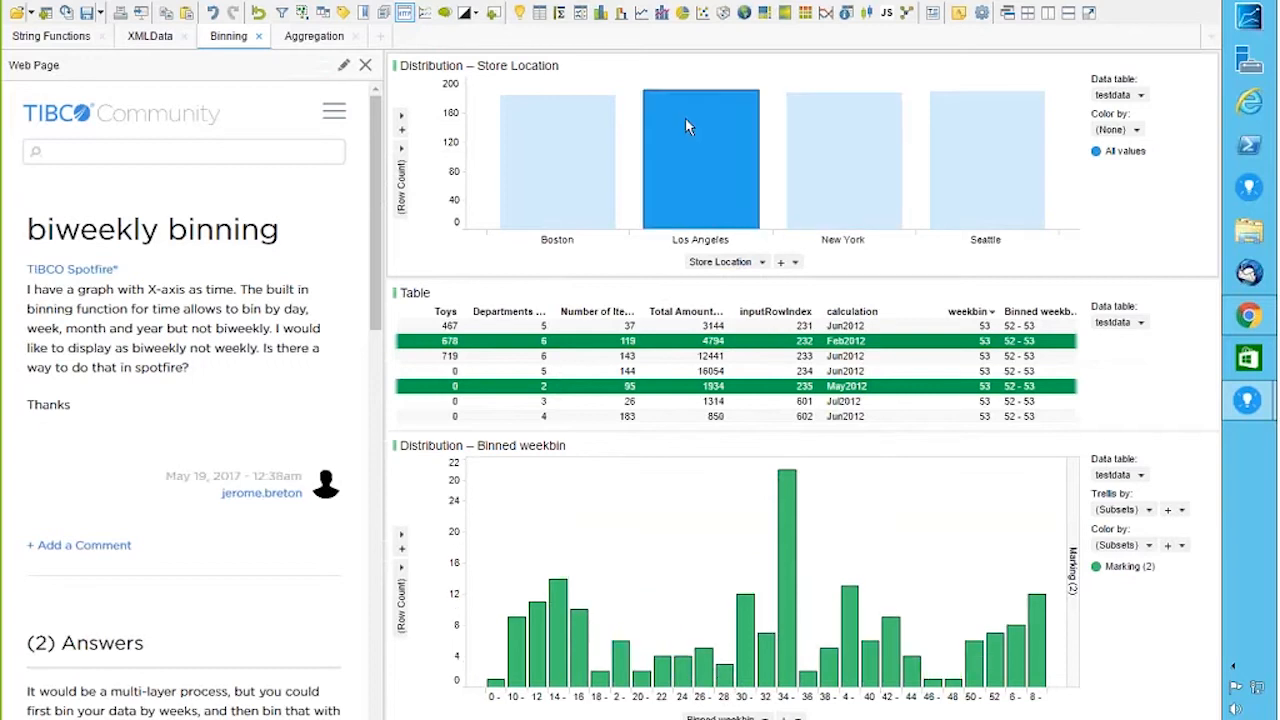
pyautogui.click(762, 262)
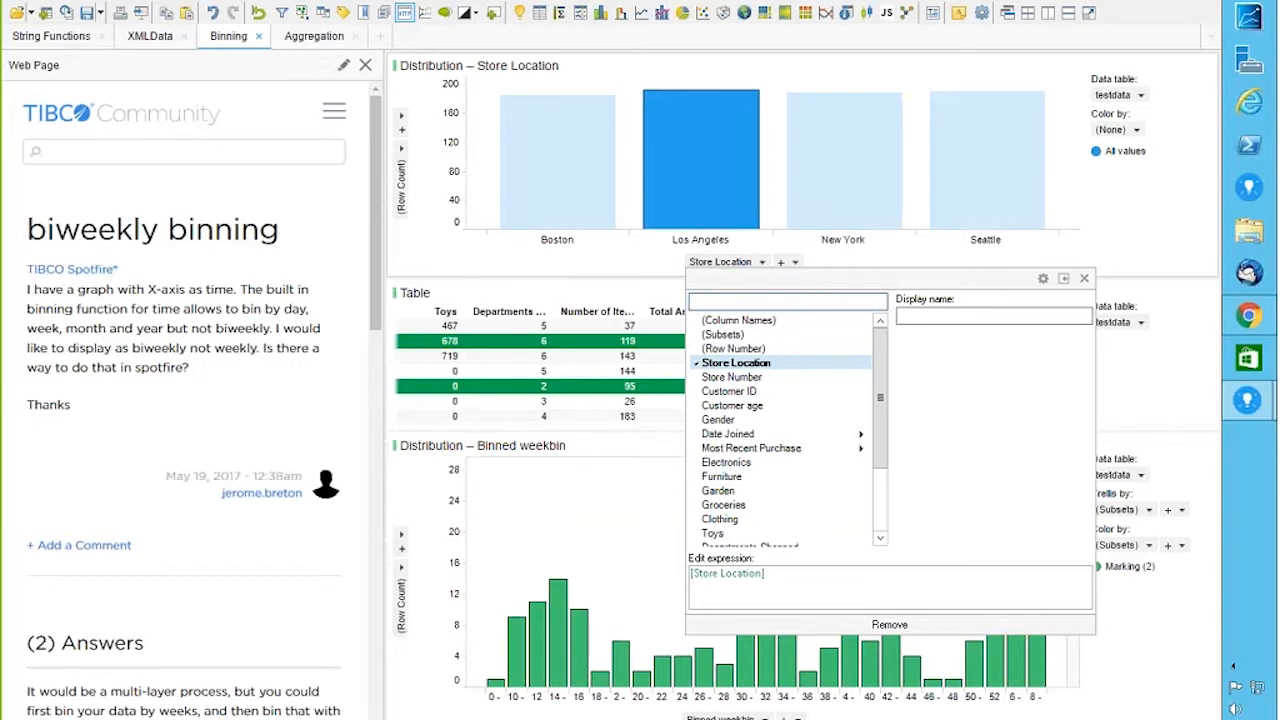
# Step: Put Store Number on the top chart's x-axis and mark stores about 36 to 47
pyautogui.click(734, 378)
pyautogui.click(660, 150)
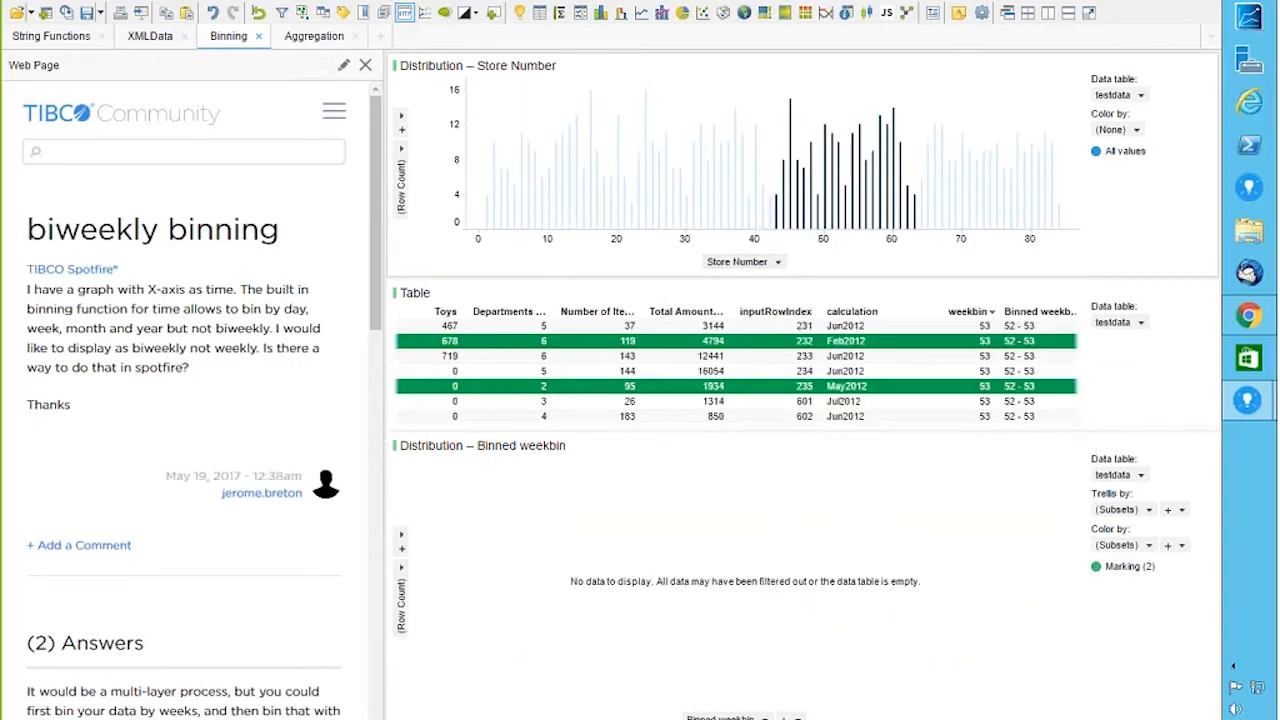
pyautogui.click(723, 104)
pyautogui.moveTo(707, 100); pyautogui.dragTo(812, 242)
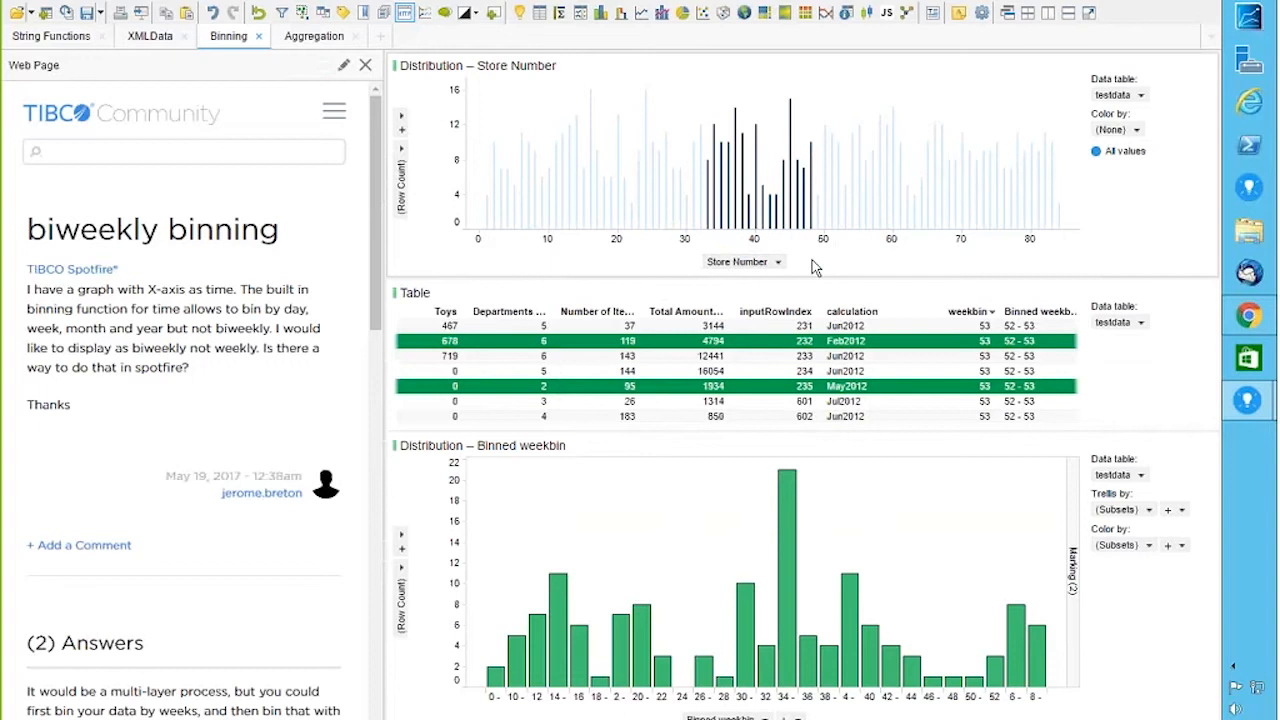
# Step: Switch the top chart's x-axis to Binned weekbin and mark bins 26 through 4
pyautogui.click(778, 263)
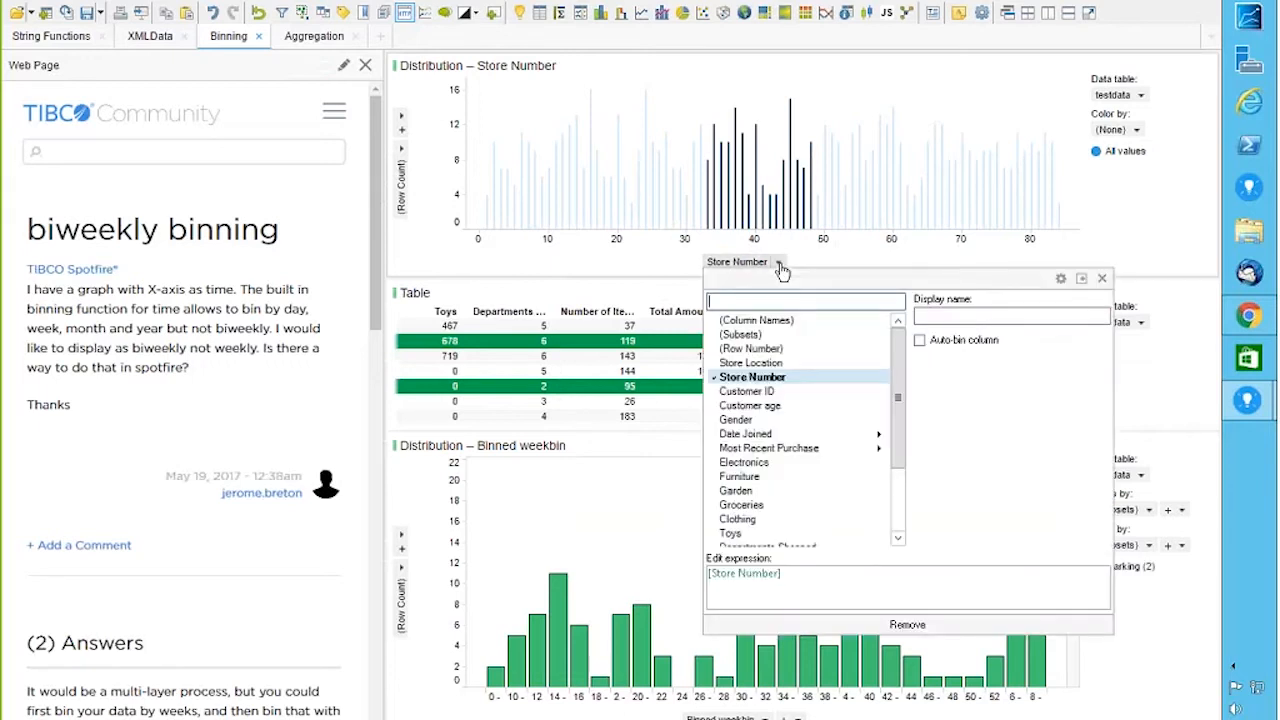
pyautogui.moveTo(897, 370); pyautogui.dragTo(897, 433)
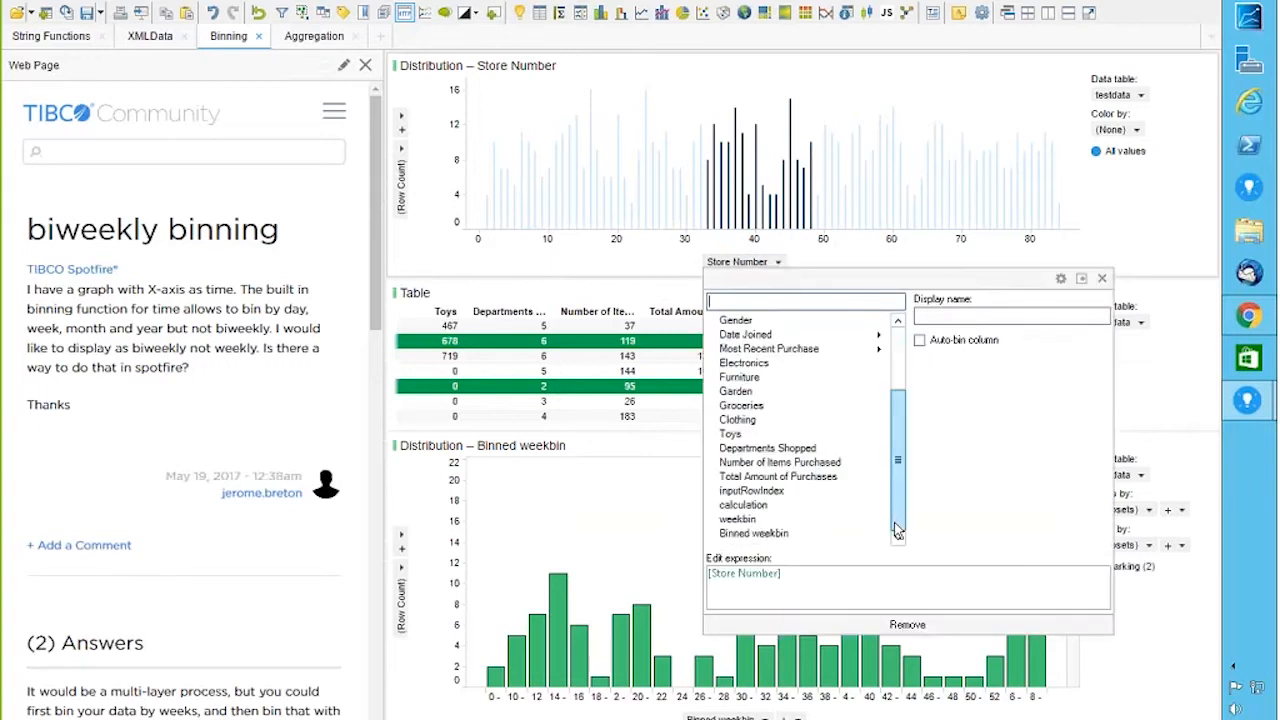
pyautogui.click(757, 533)
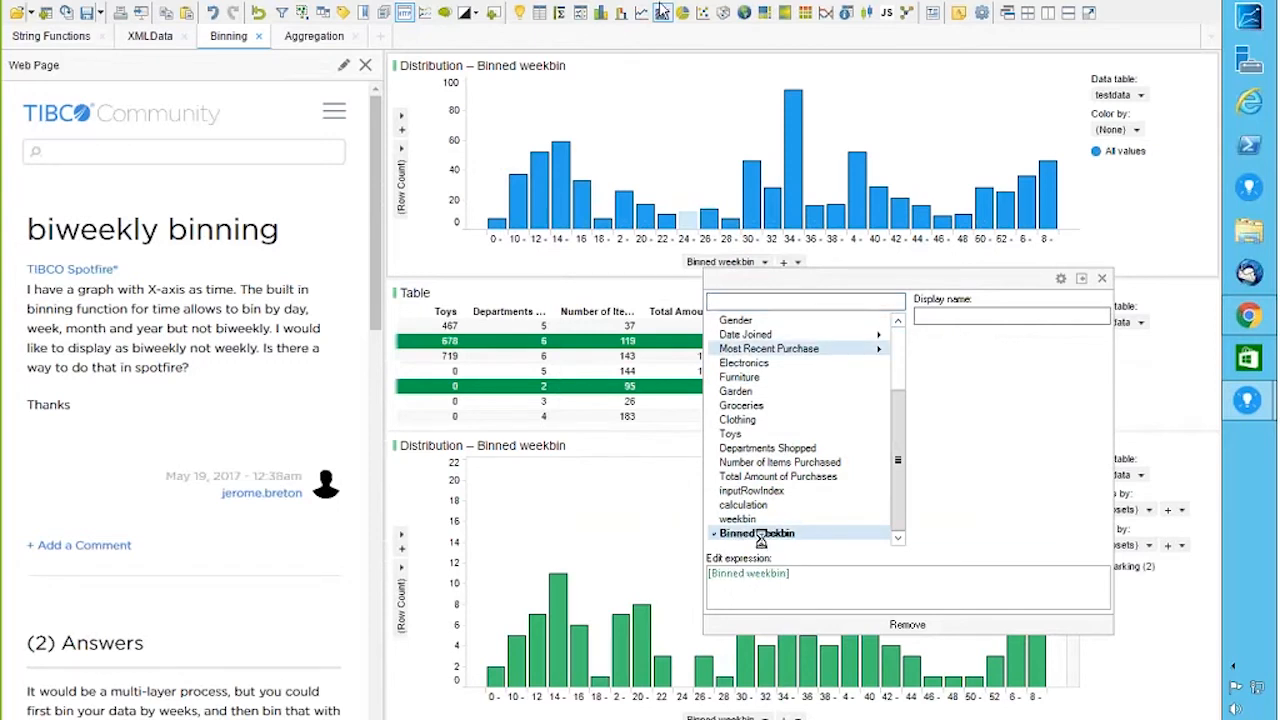
pyautogui.click(692, 142)
pyautogui.moveTo(701, 112); pyautogui.dragTo(854, 208)
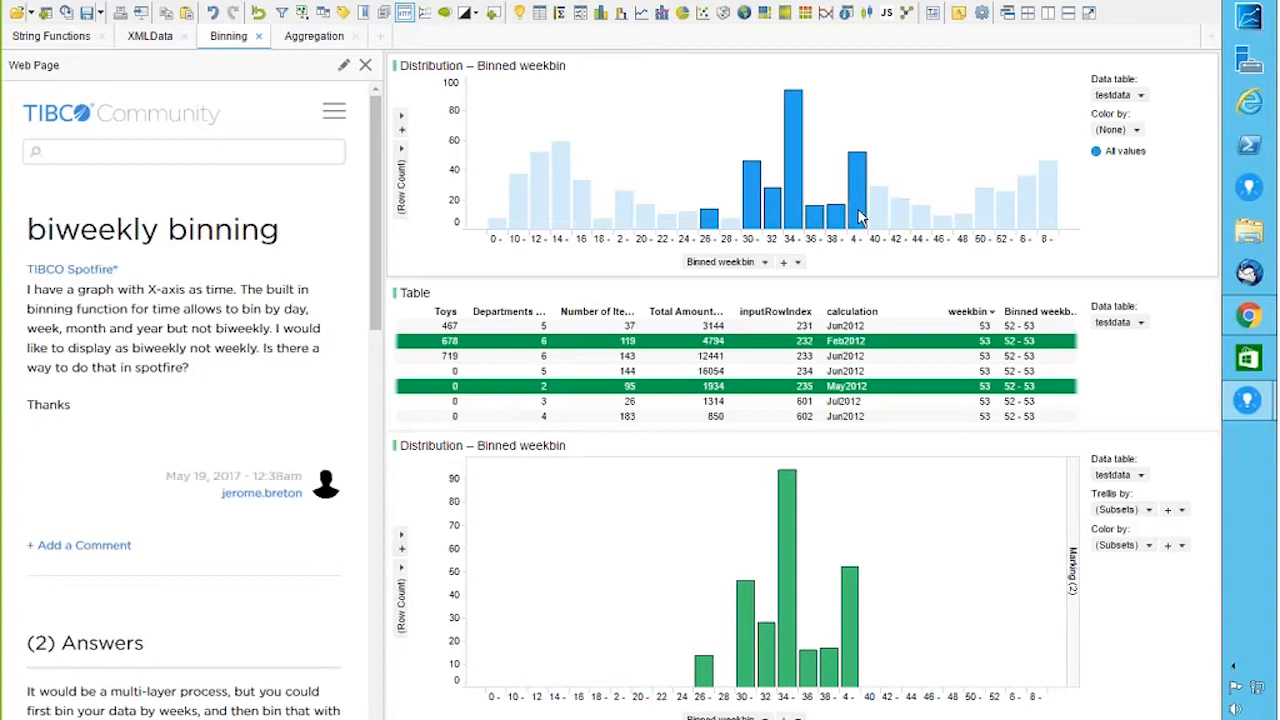
pyautogui.click(1164, 447)
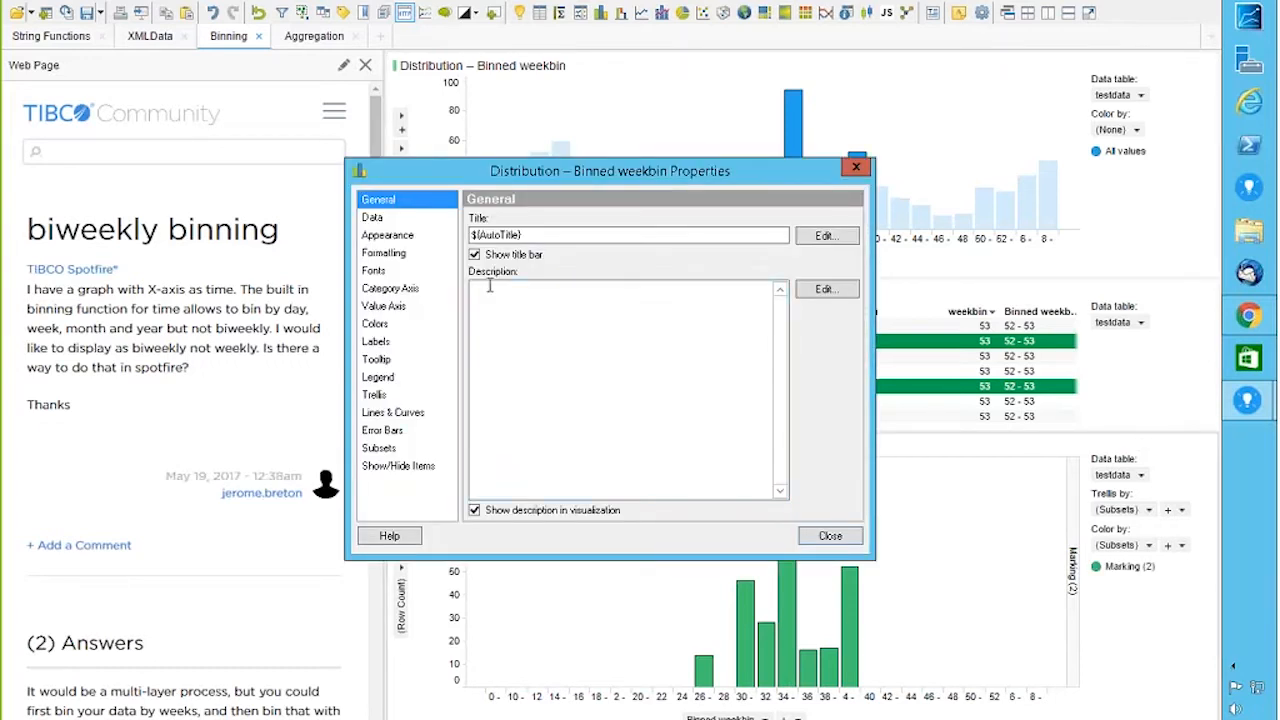
# Step: Set the lower chart's category axis to evaluate on current filtering only
pyautogui.click(383, 288)
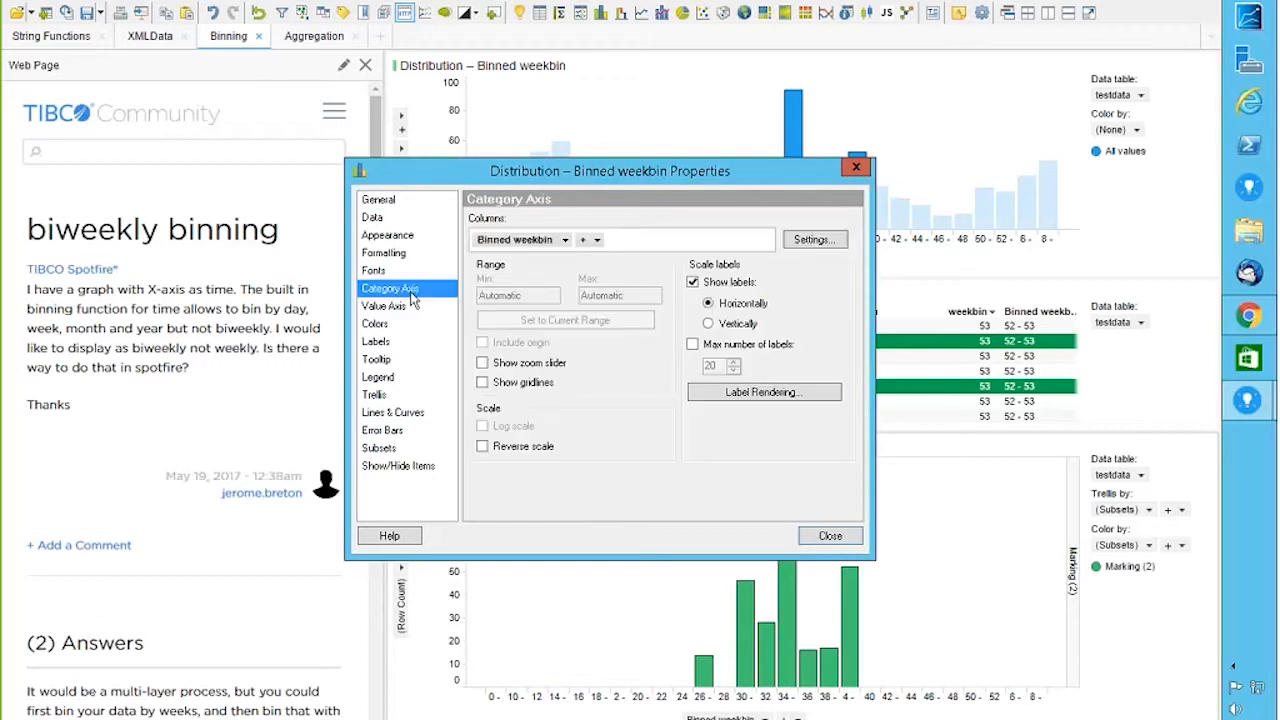
pyautogui.click(815, 240)
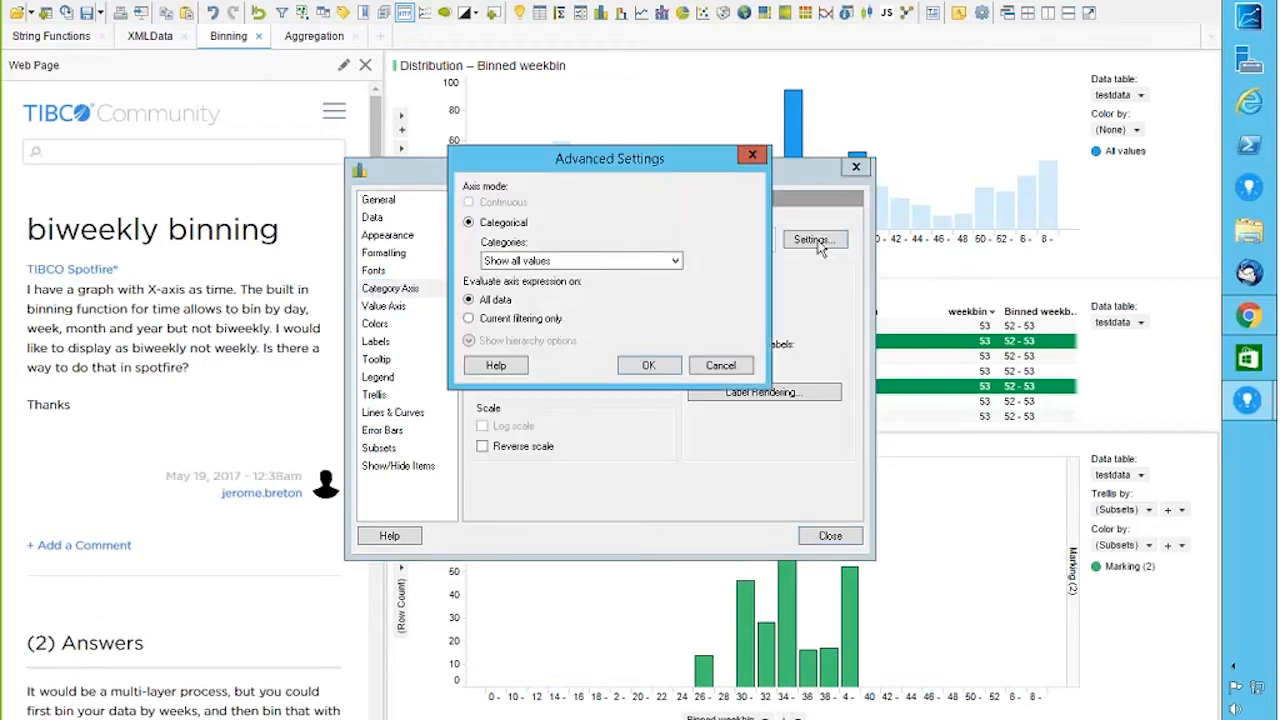
pyautogui.click(469, 318)
pyautogui.click(652, 366)
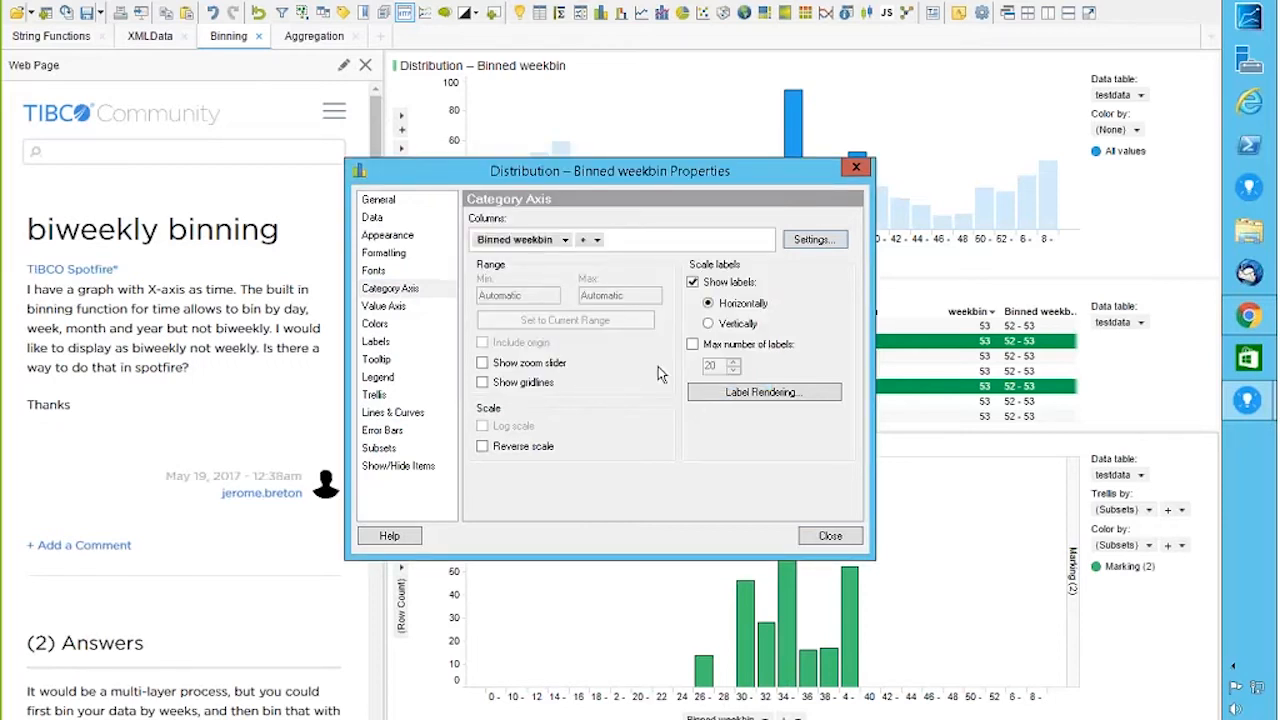
pyautogui.click(823, 536)
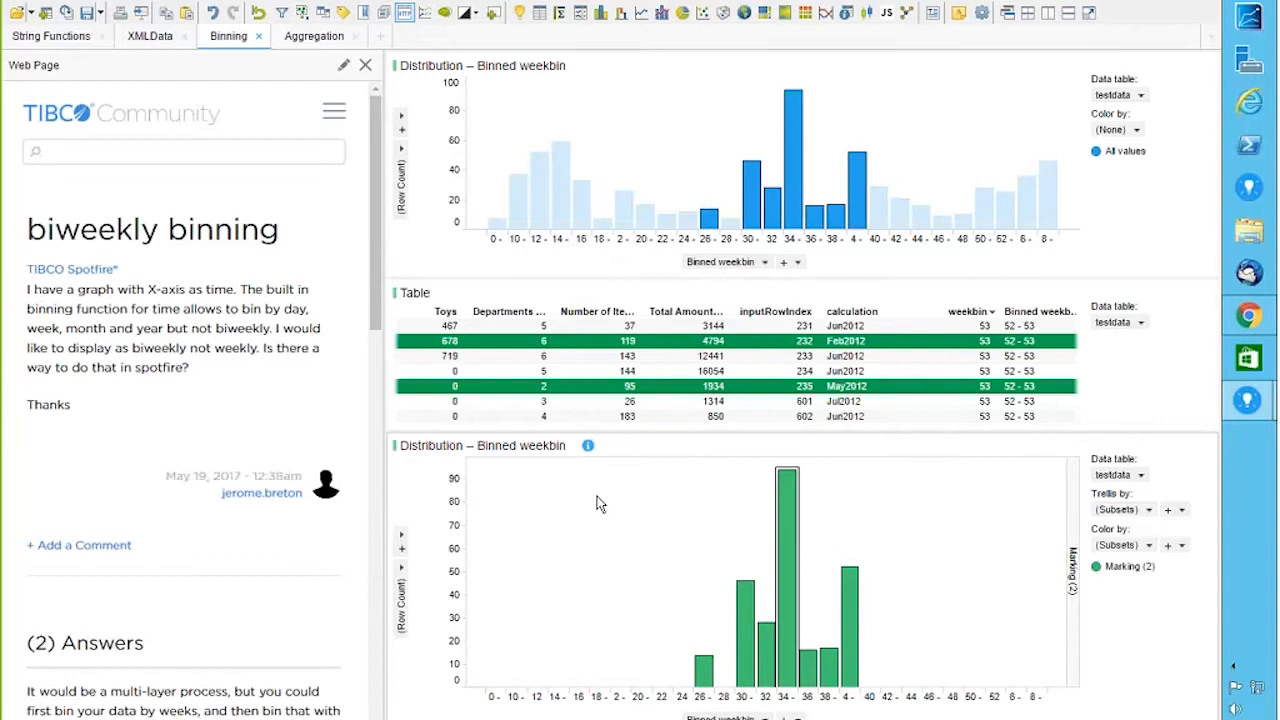
# Step: Clear the marking, leaving the subset chart empty, and open the lower chart's properties
pyautogui.moveTo(589, 450)
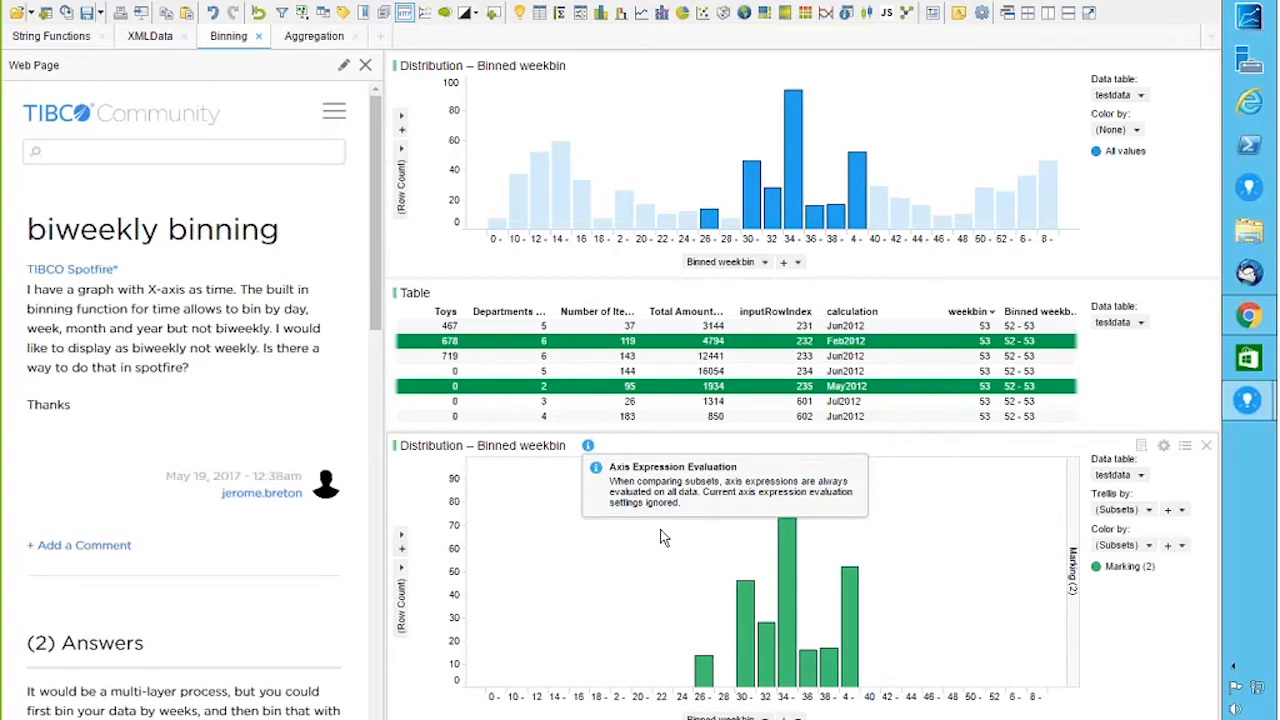
pyautogui.click(985, 521)
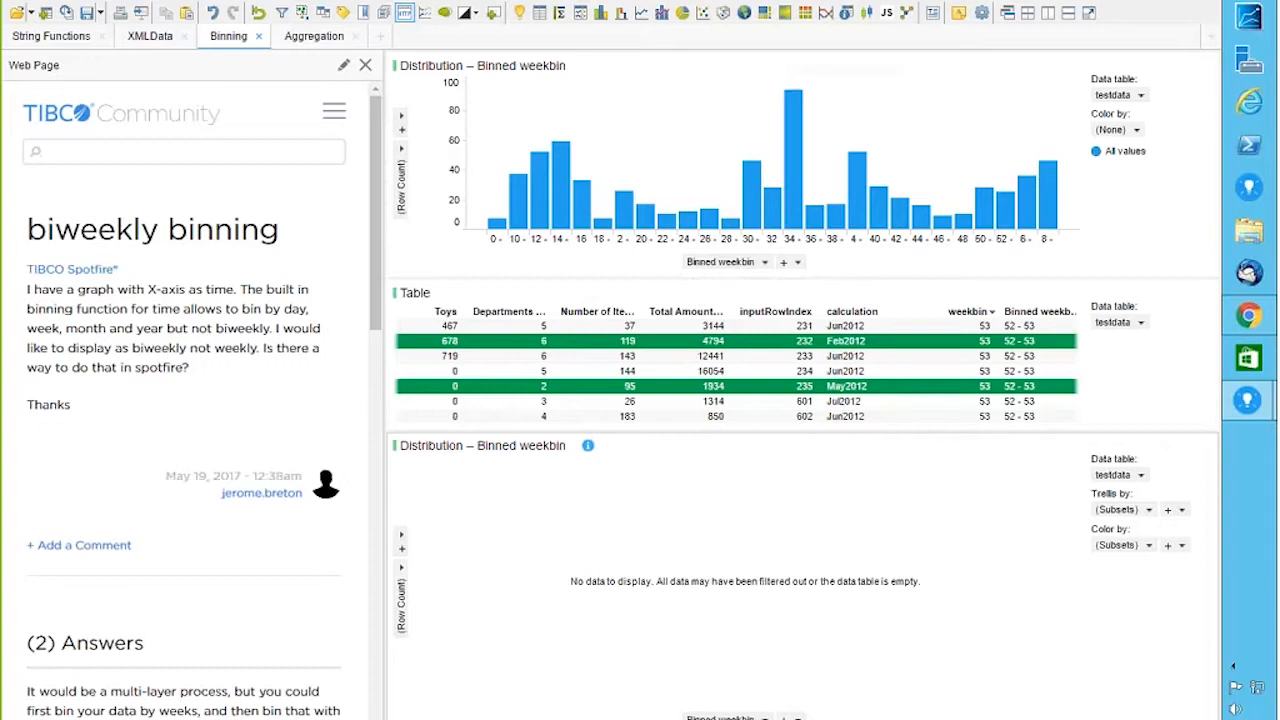
pyautogui.click(1164, 447)
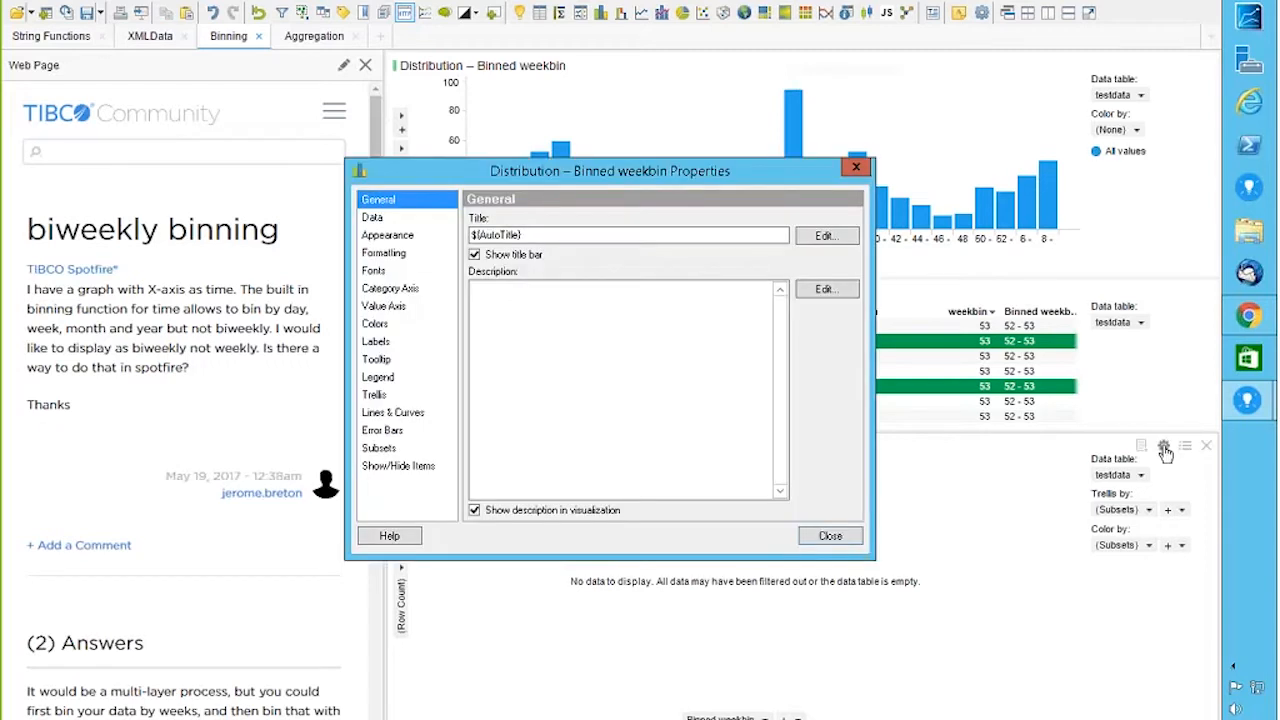
# Step: Limit the lower chart's data to Marking (2), then mark the middle weekbins in the top histogram
pyautogui.click(378, 449)
pyautogui.click(486, 283)
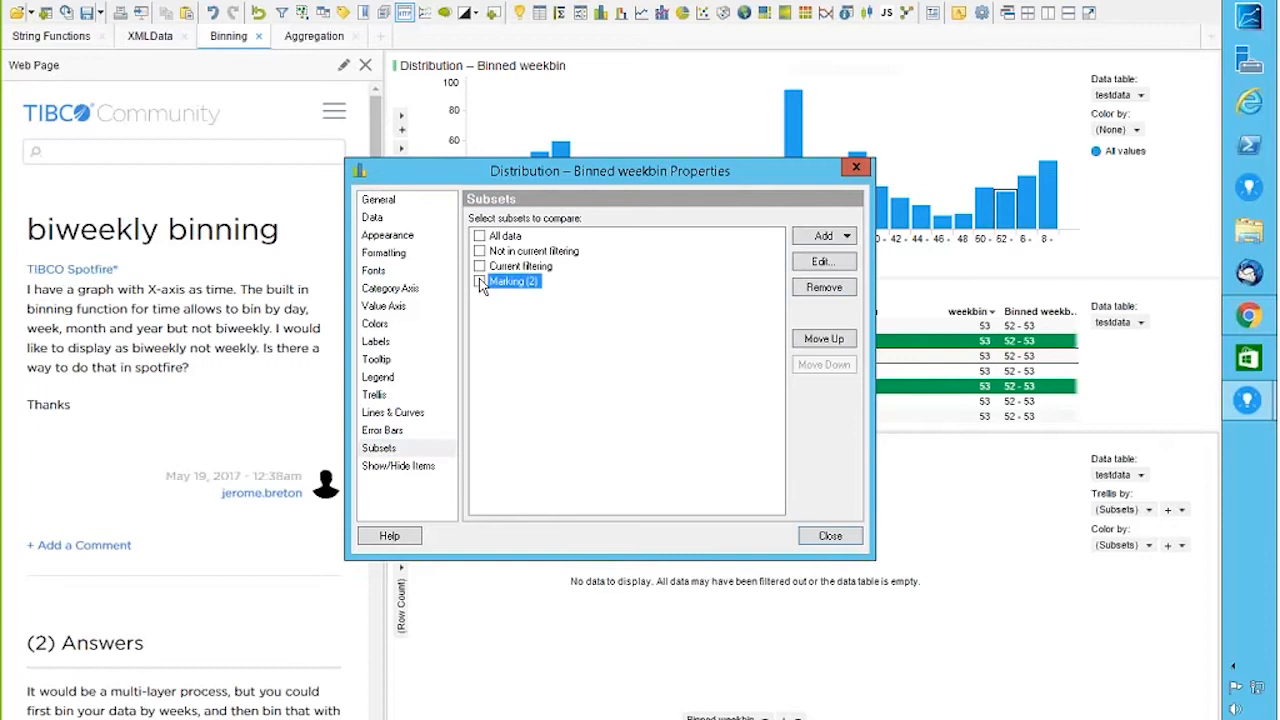
pyautogui.click(373, 219)
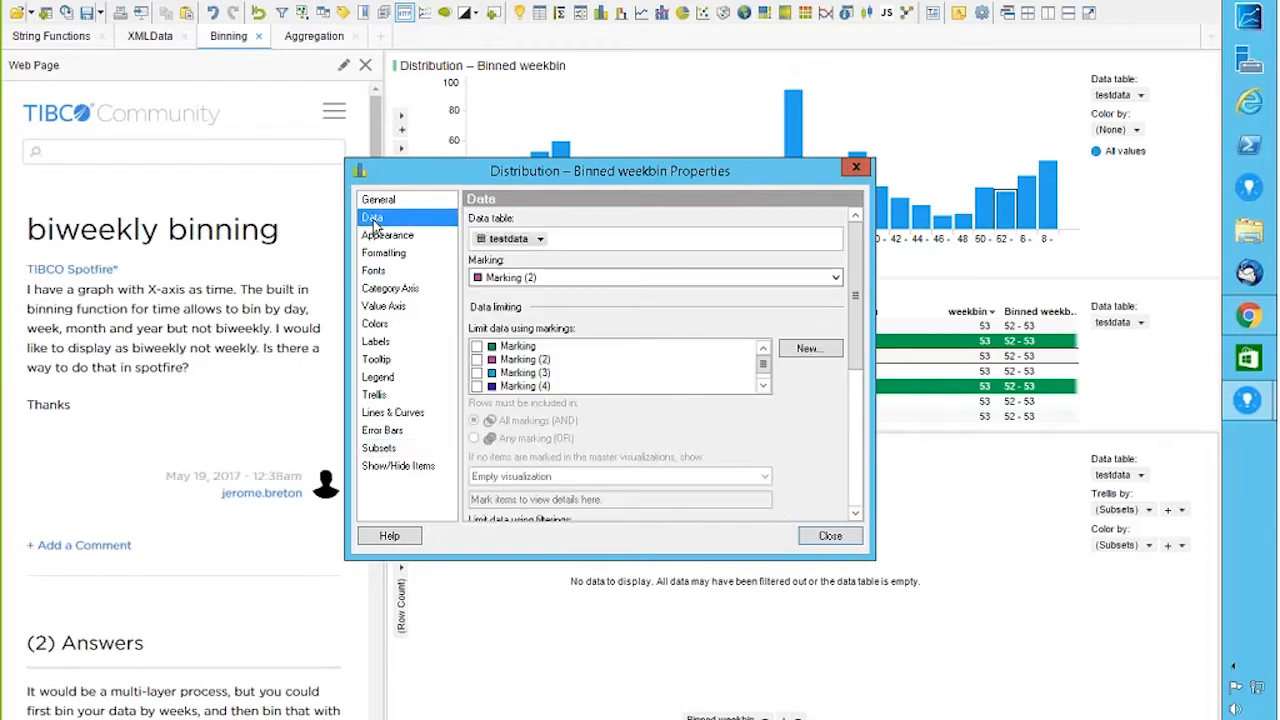
pyautogui.click(477, 359)
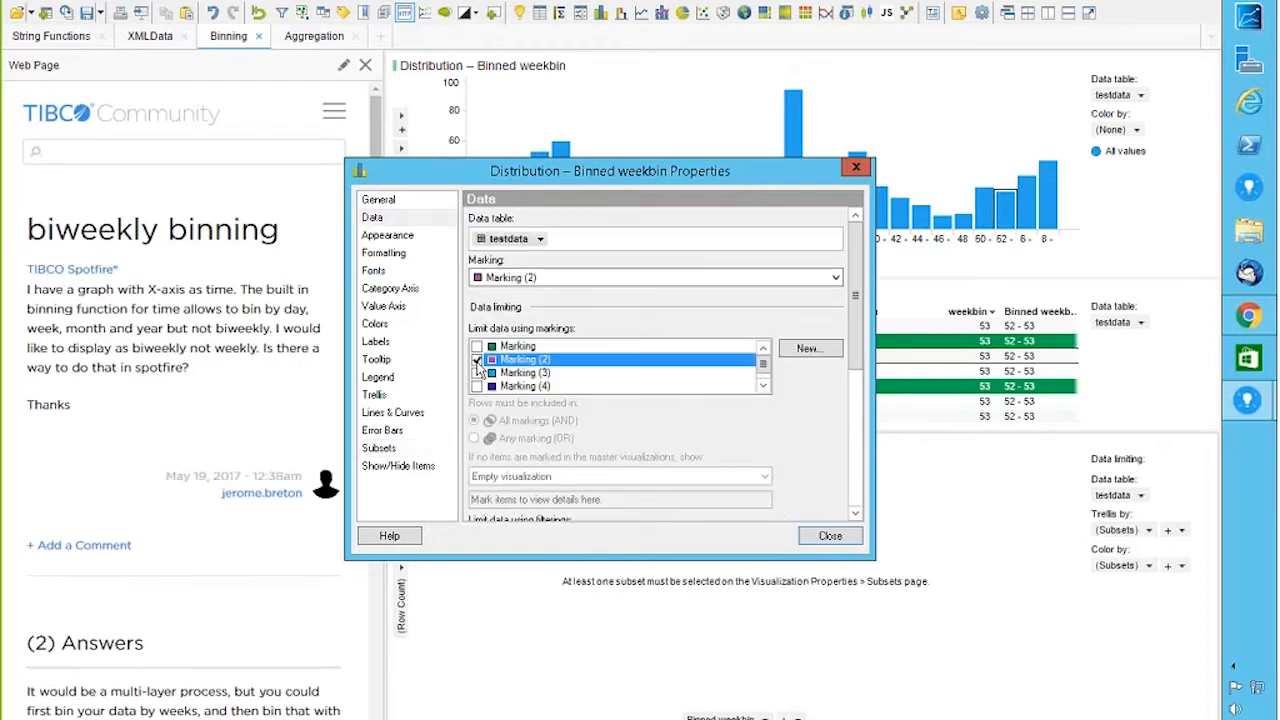
pyautogui.click(815, 545)
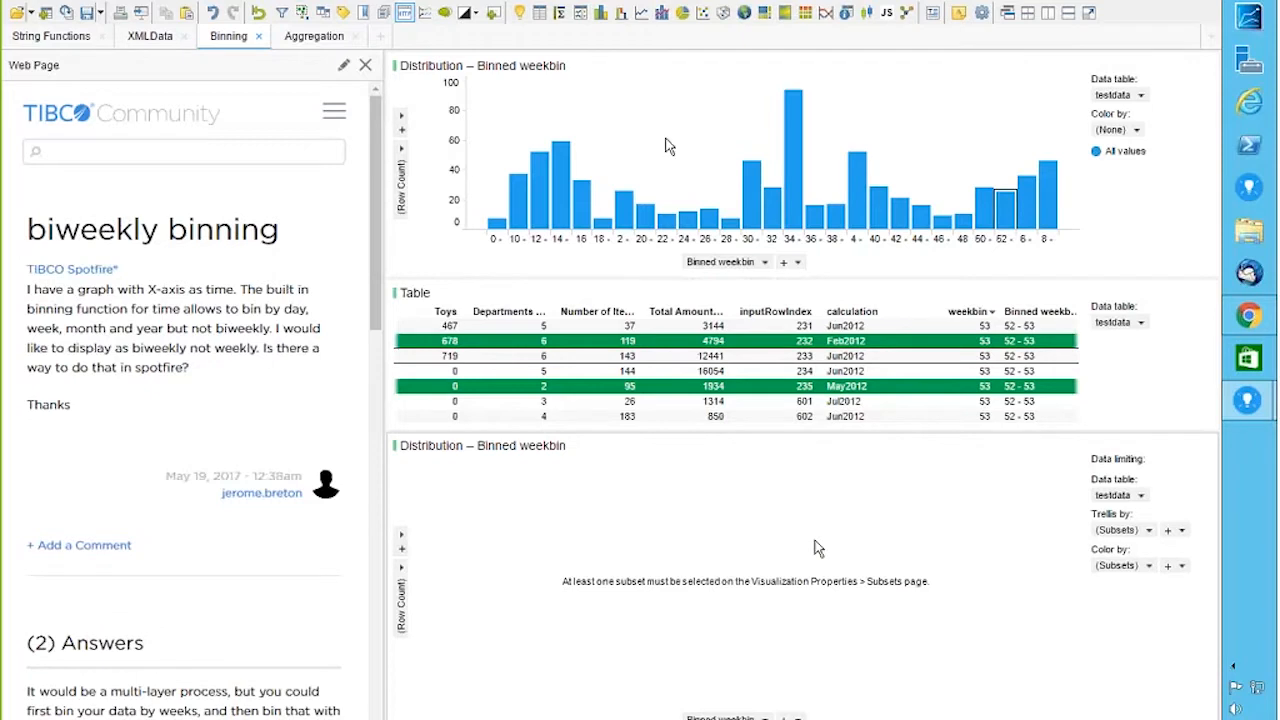
pyautogui.moveTo(666, 138); pyautogui.dragTo(836, 257)
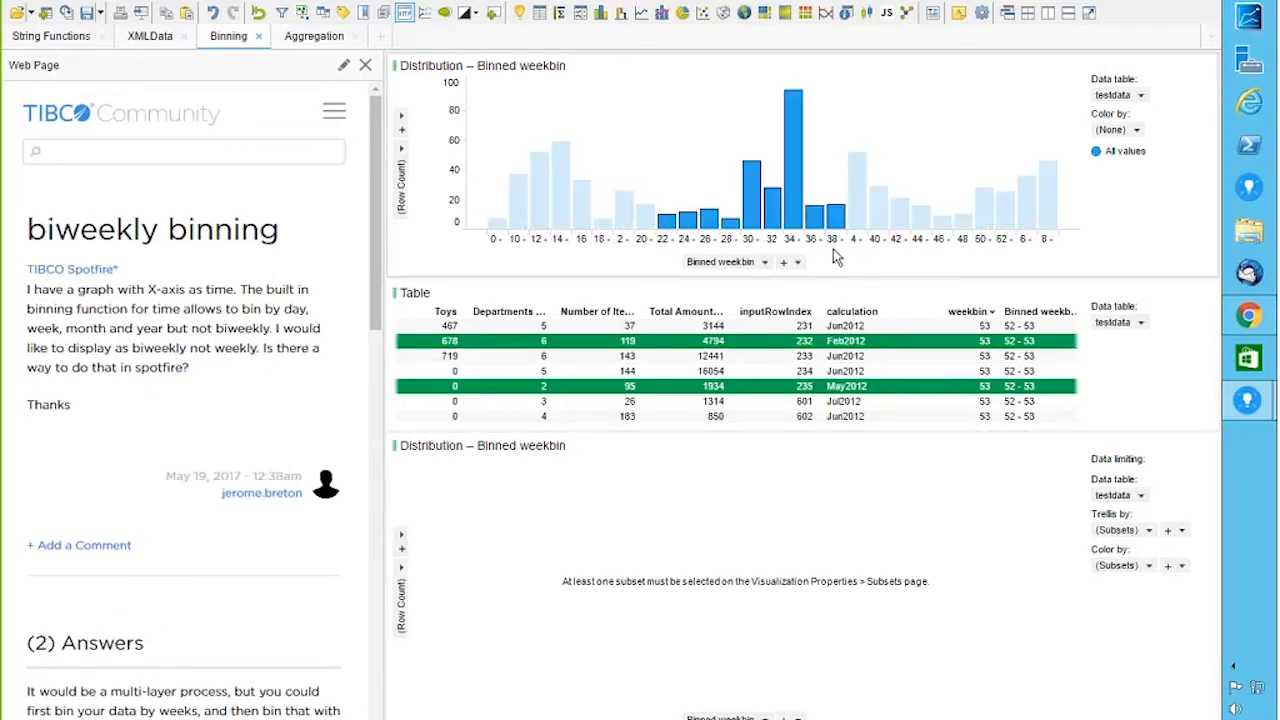
# Step: Compare the Current filtering subset, then mark various top-histogram ranges, ending on bins 0 to 16
pyautogui.click(1164, 446)
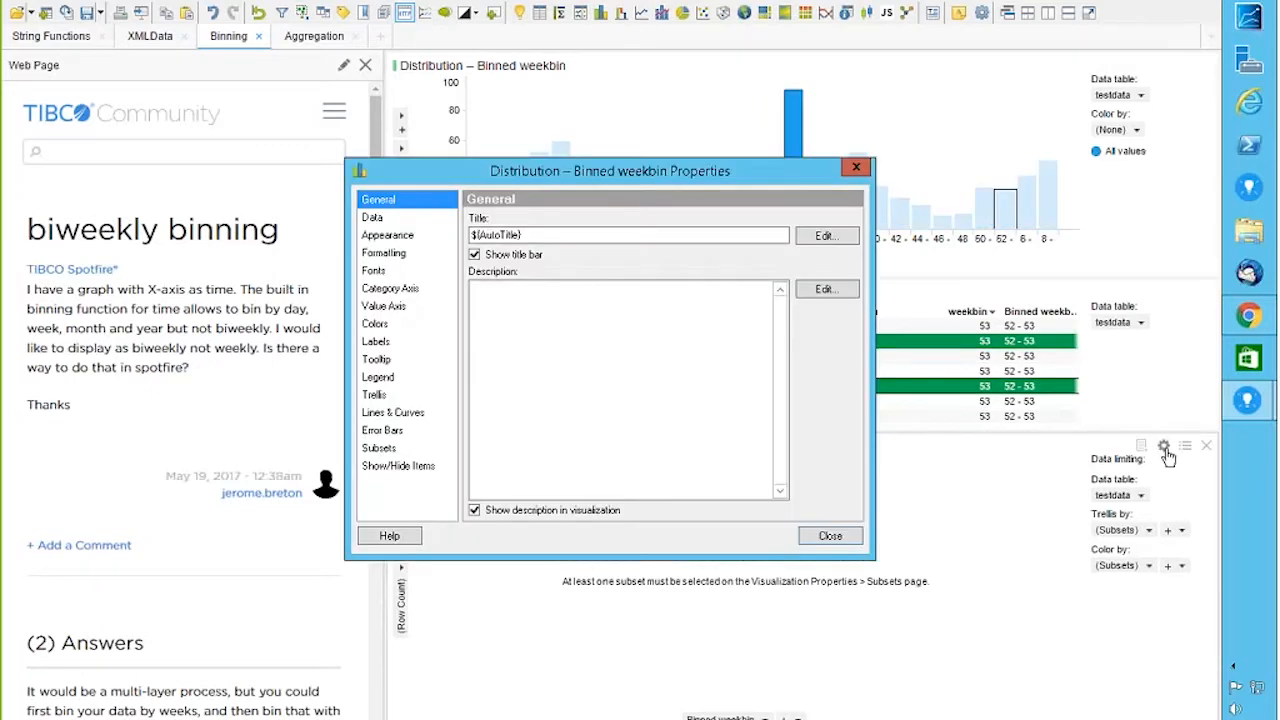
pyautogui.click(379, 448)
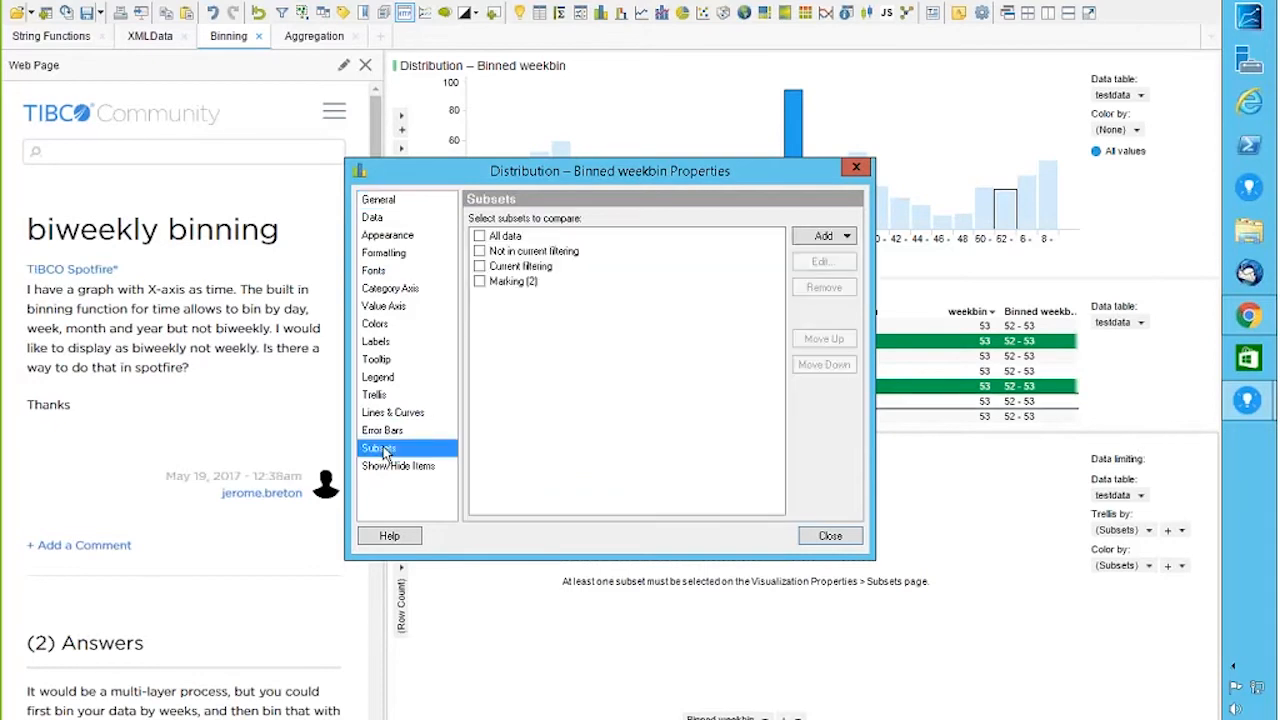
pyautogui.click(479, 266)
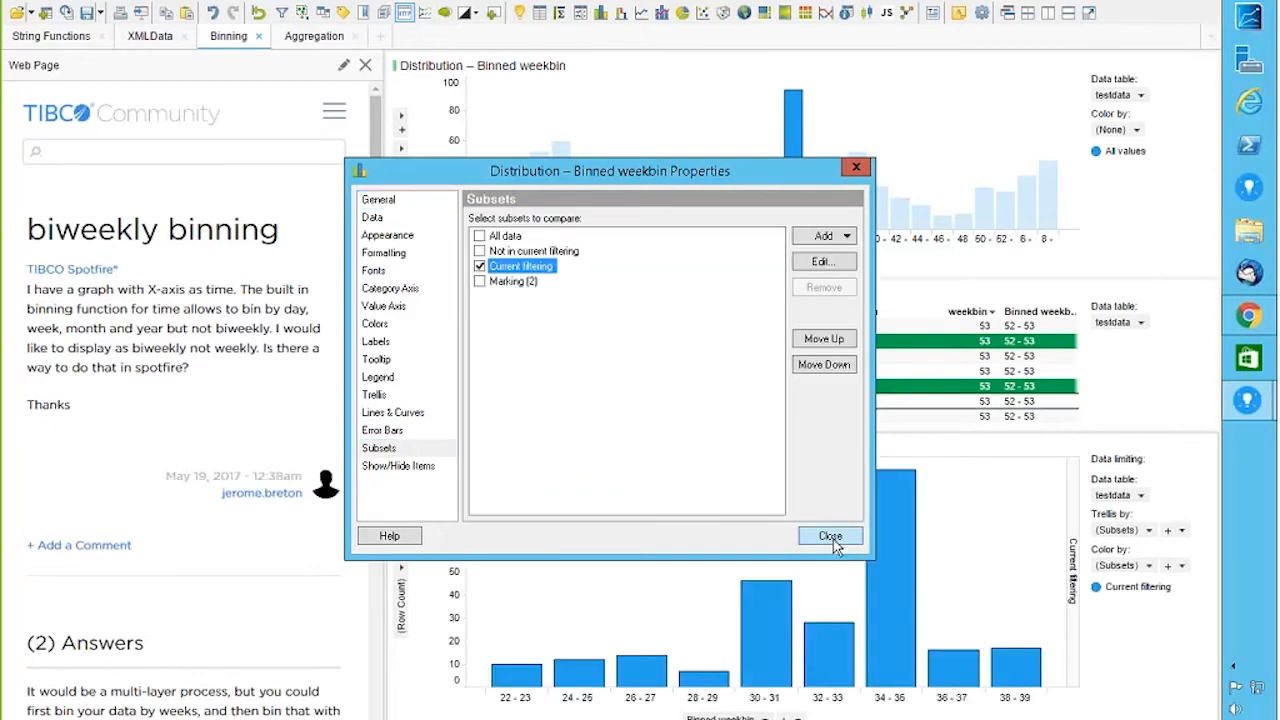
pyautogui.click(830, 536)
pyautogui.moveTo(837, 118); pyautogui.dragTo(1005, 270)
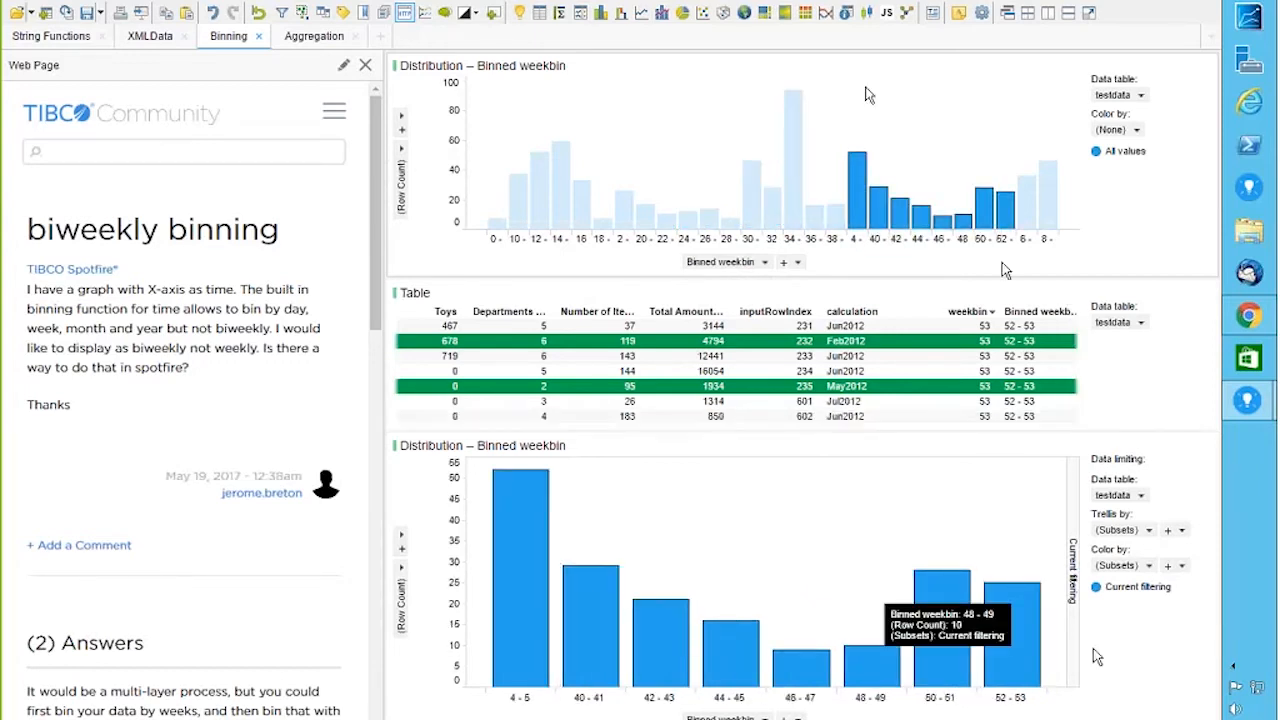
pyautogui.moveTo(966, 148); pyautogui.dragTo(1074, 258)
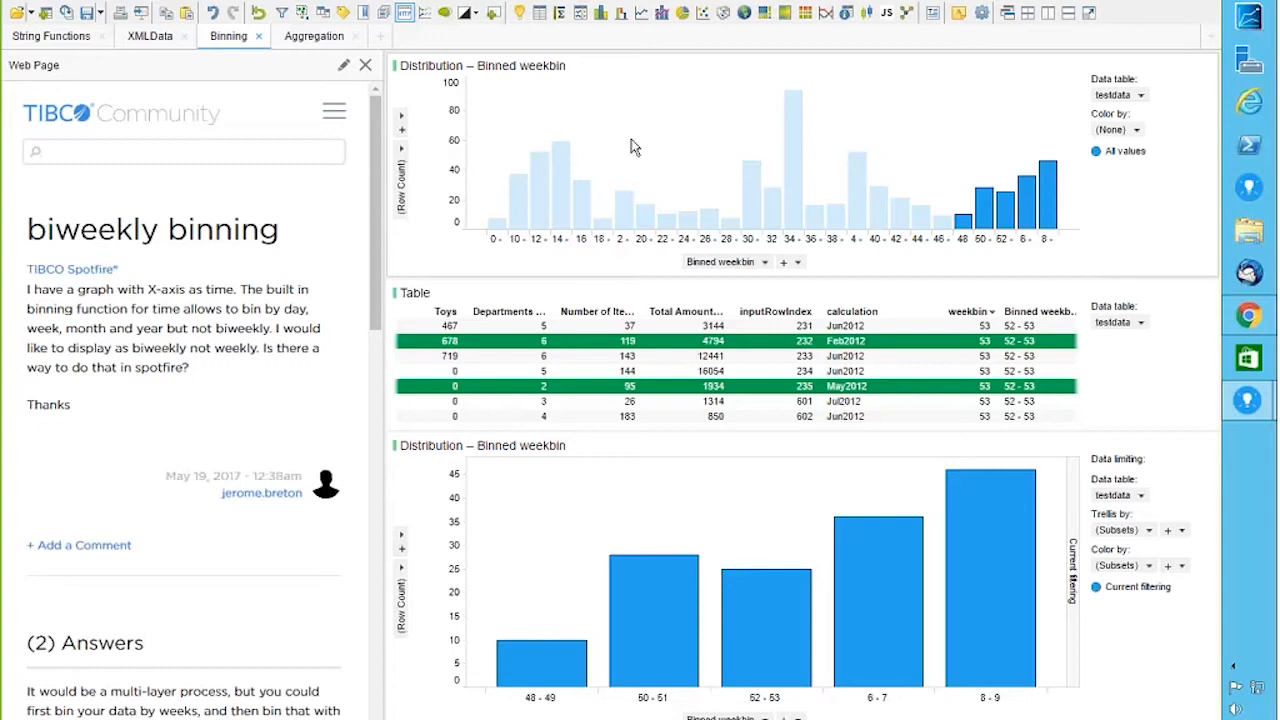
pyautogui.moveTo(483, 181); pyautogui.dragTo(587, 243)
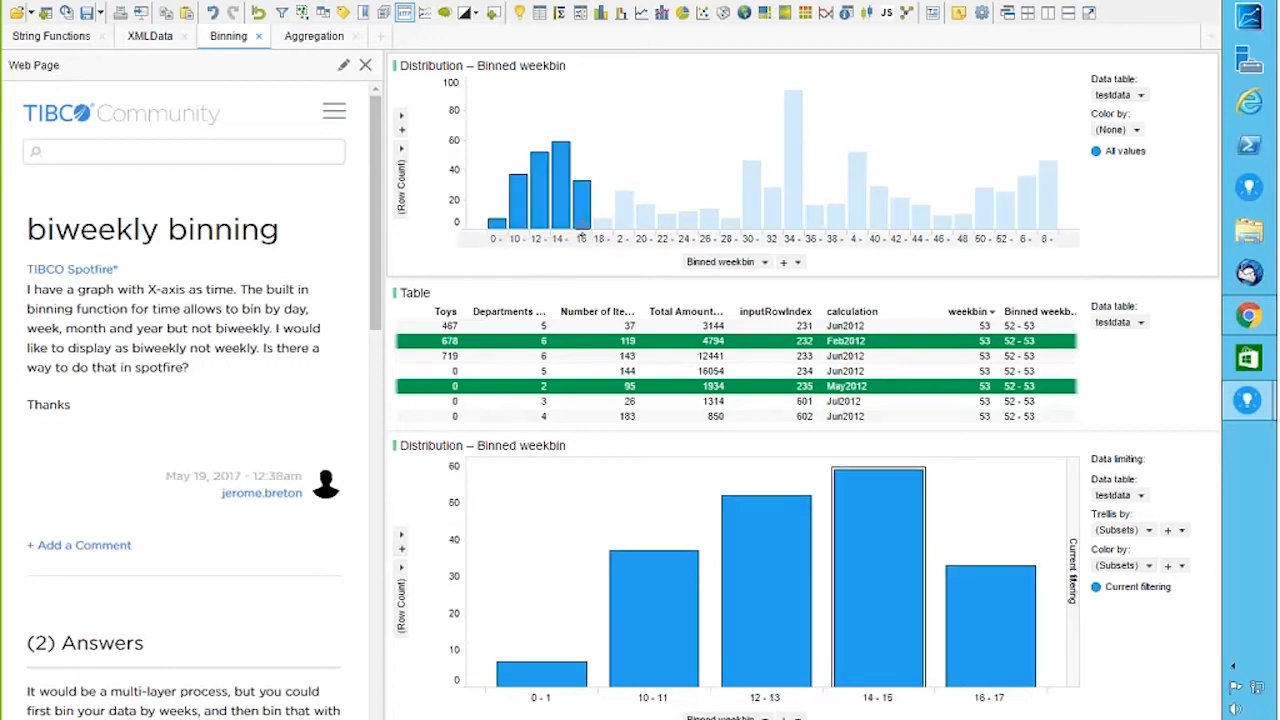
pyautogui.rightClick(556, 210)
pyautogui.moveTo(622, 232)
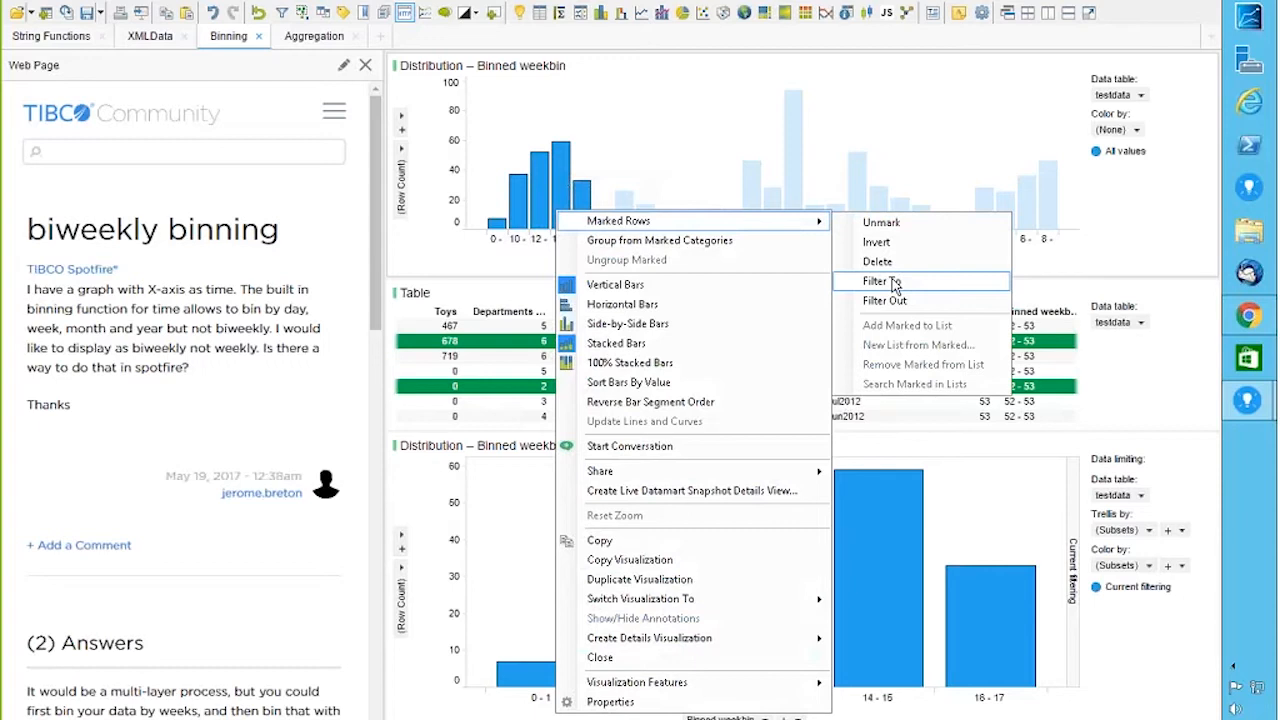
pyautogui.click(895, 283)
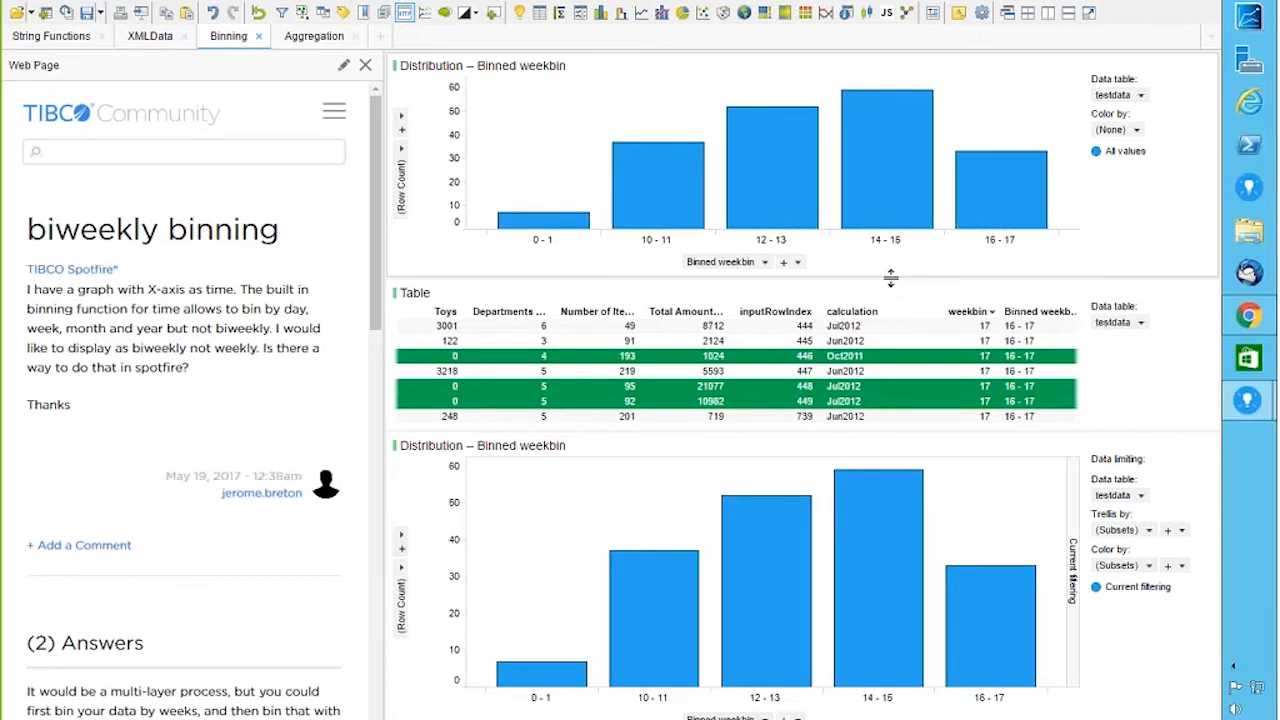
pyautogui.click(213, 17)
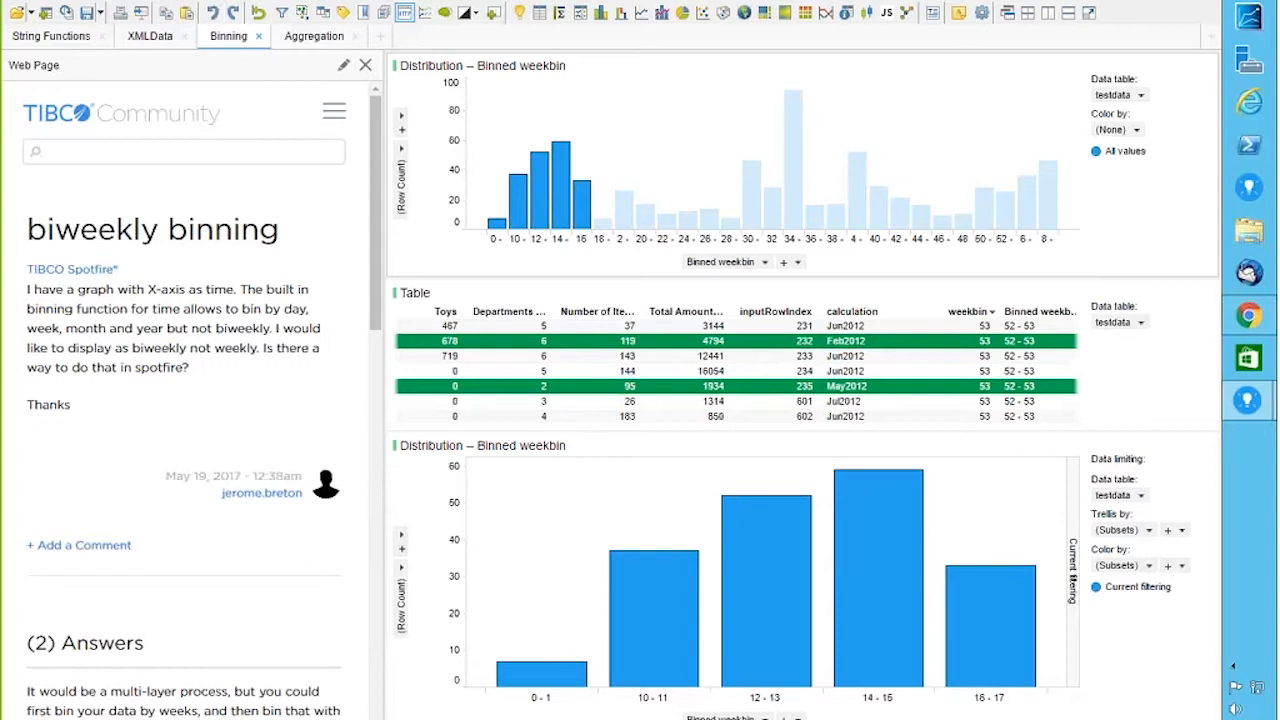
pyautogui.moveTo(883, 6)
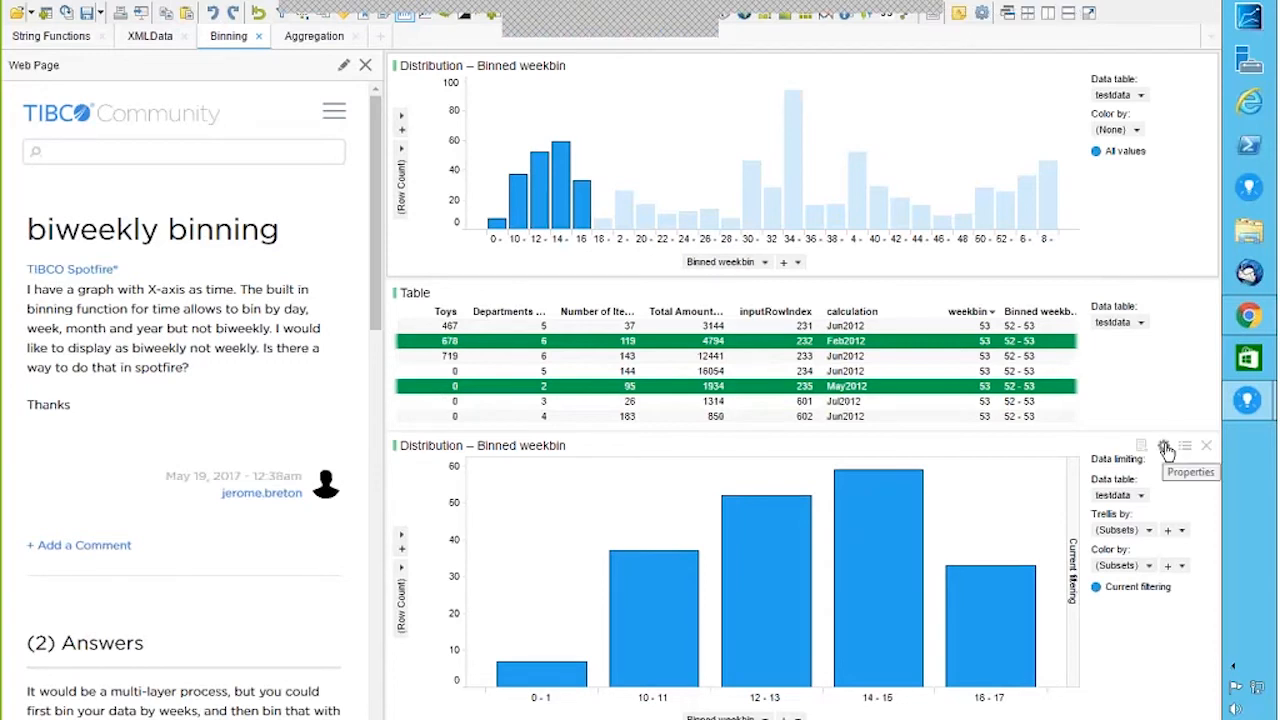
# Step: In the lower chart's subsets, replace Current filtering with the Marking (2) subset
pyautogui.click(1164, 446)
pyautogui.click(380, 448)
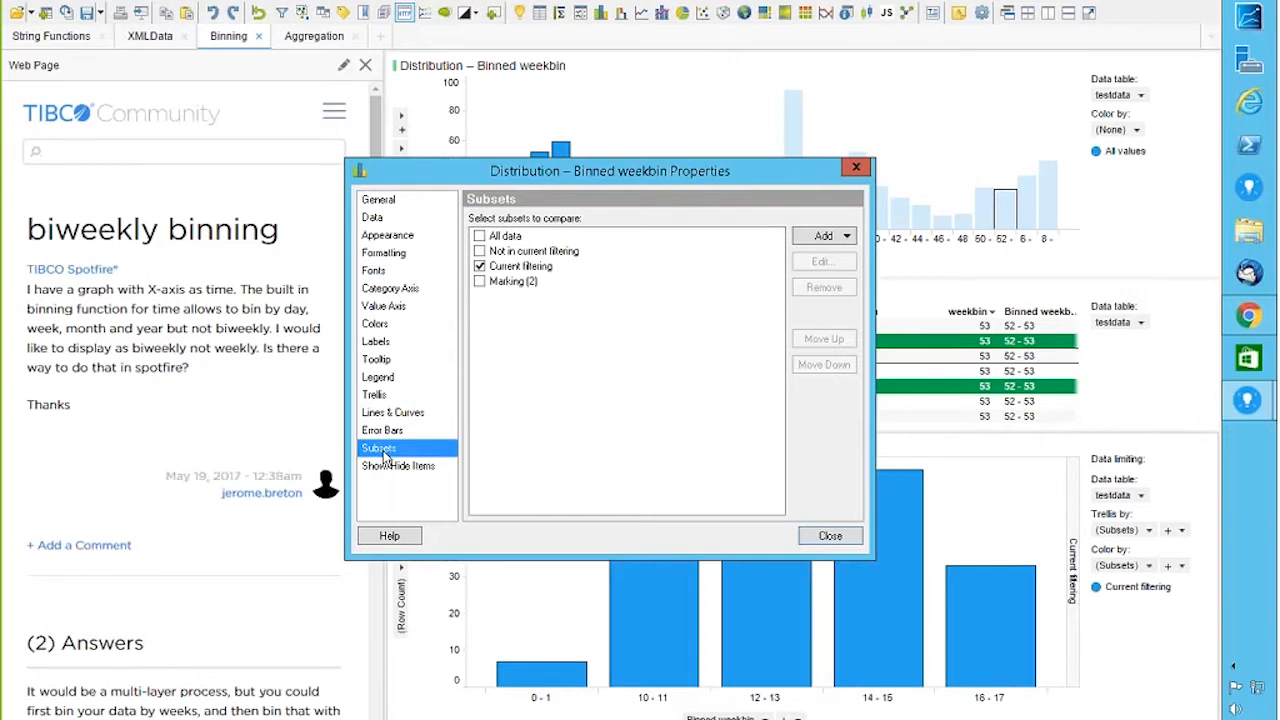
pyautogui.click(479, 267)
pyautogui.click(479, 267)
pyautogui.click(479, 282)
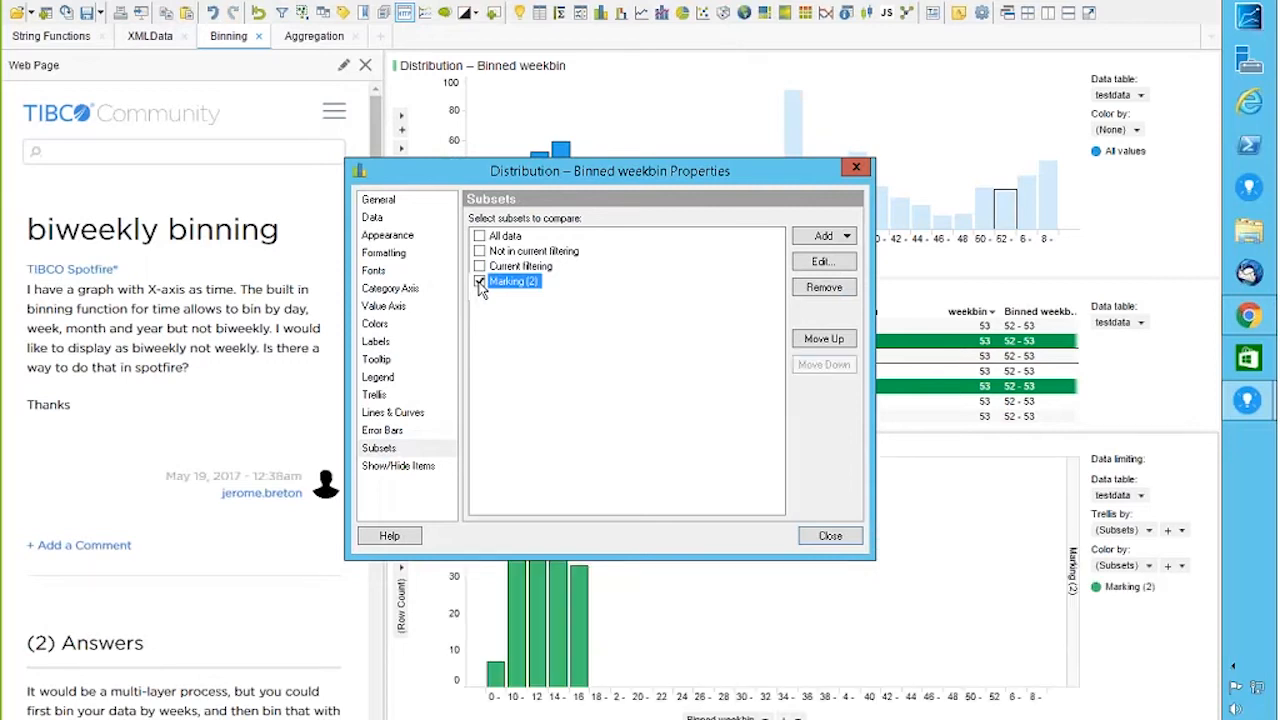
pyautogui.click(856, 167)
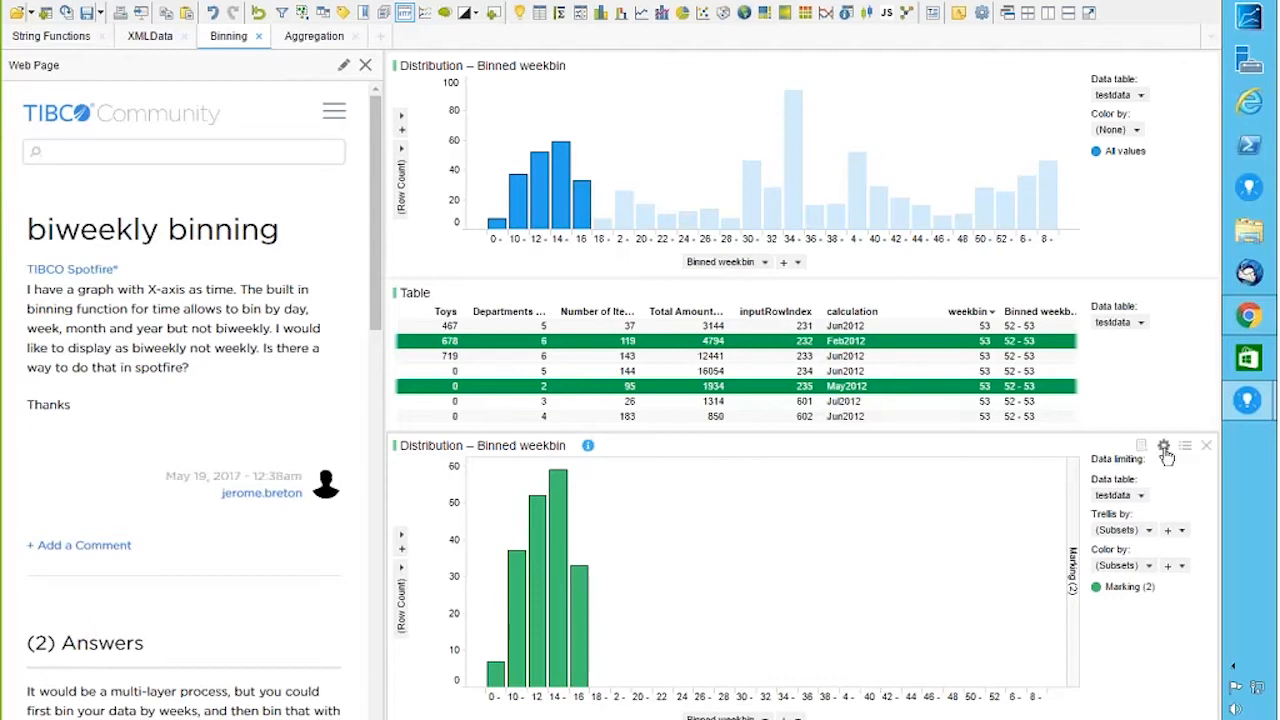
# Step: Stop limiting the lower chart's data by Marking (2)
pyautogui.click(1164, 447)
pyautogui.click(372, 217)
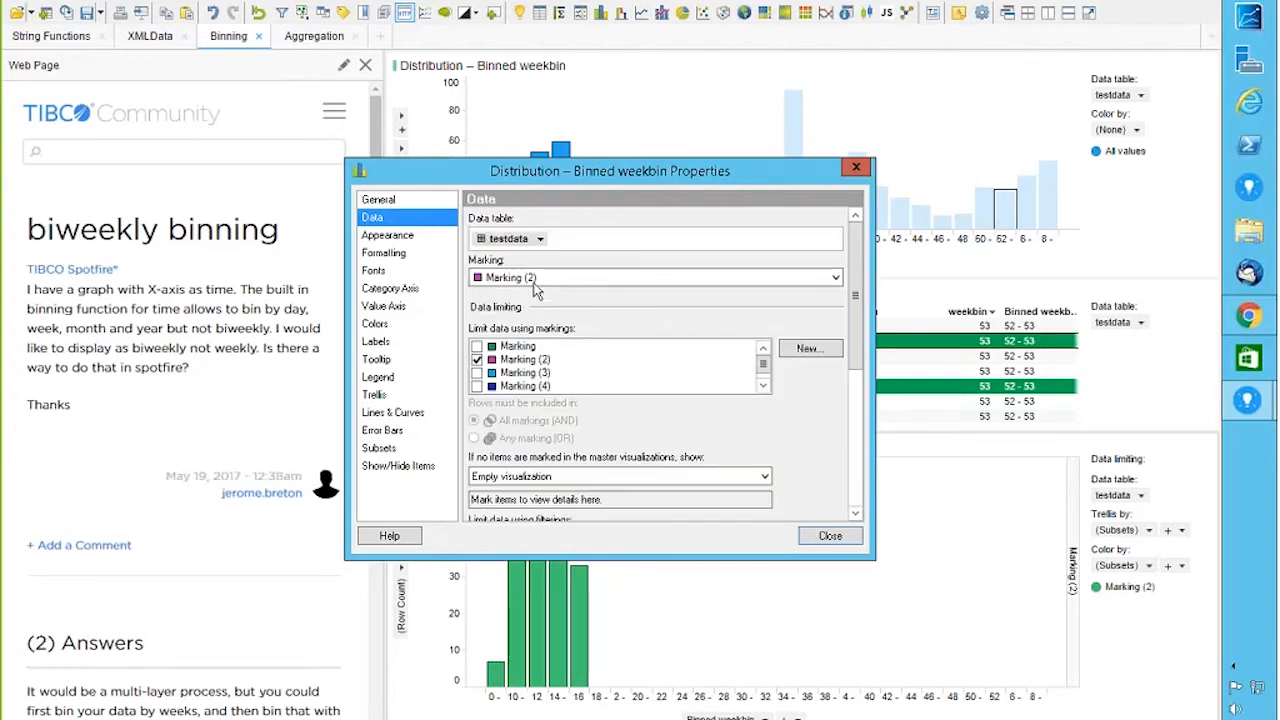
pyautogui.click(477, 360)
pyautogui.click(477, 360)
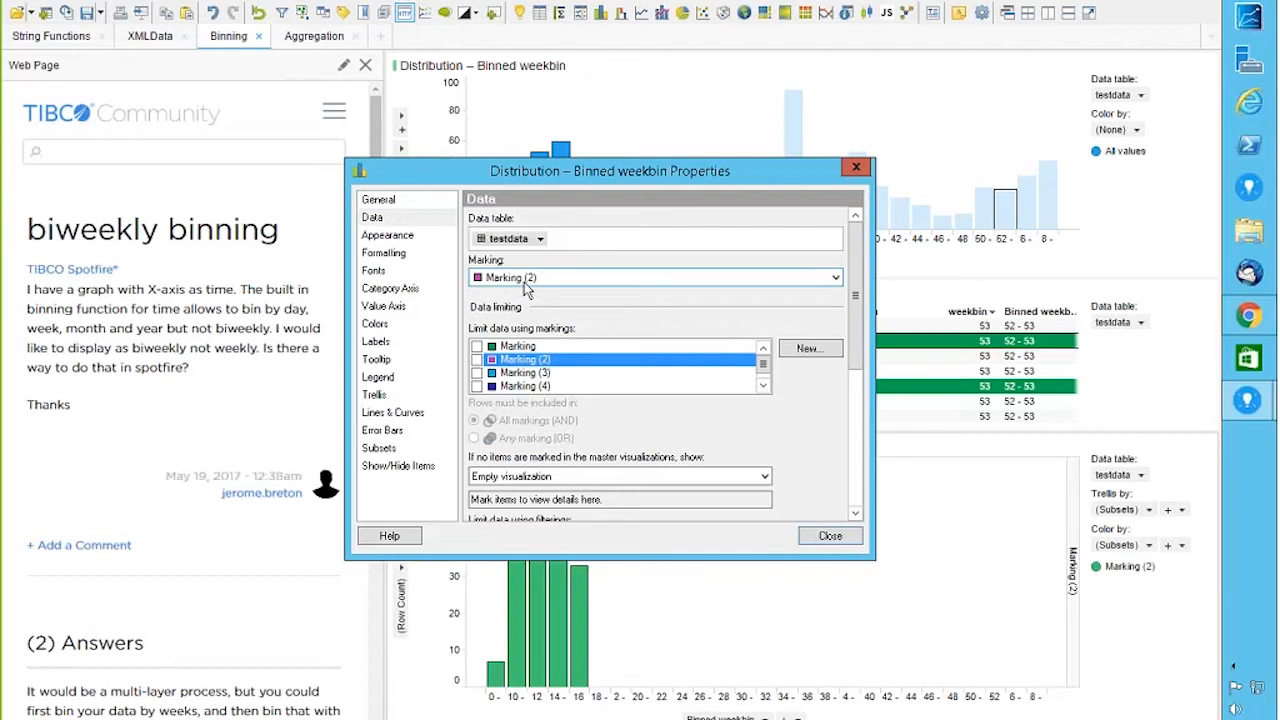
pyautogui.click(384, 452)
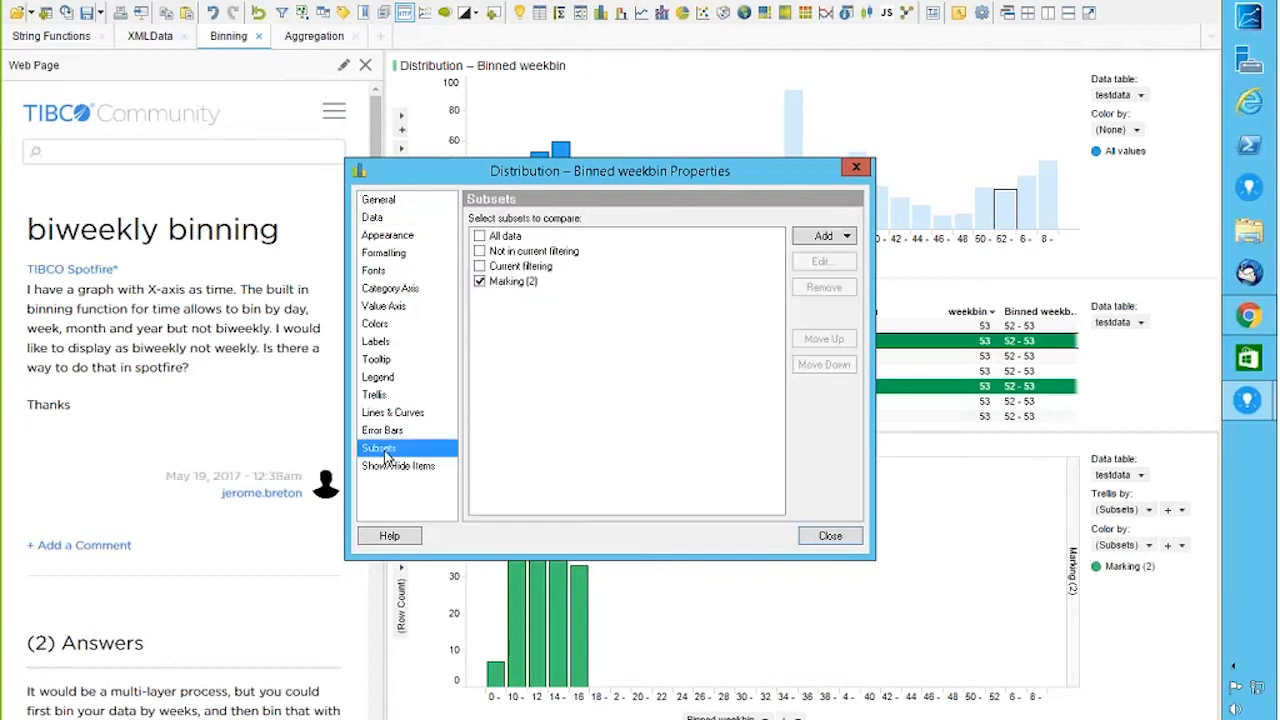
pyautogui.click(830, 537)
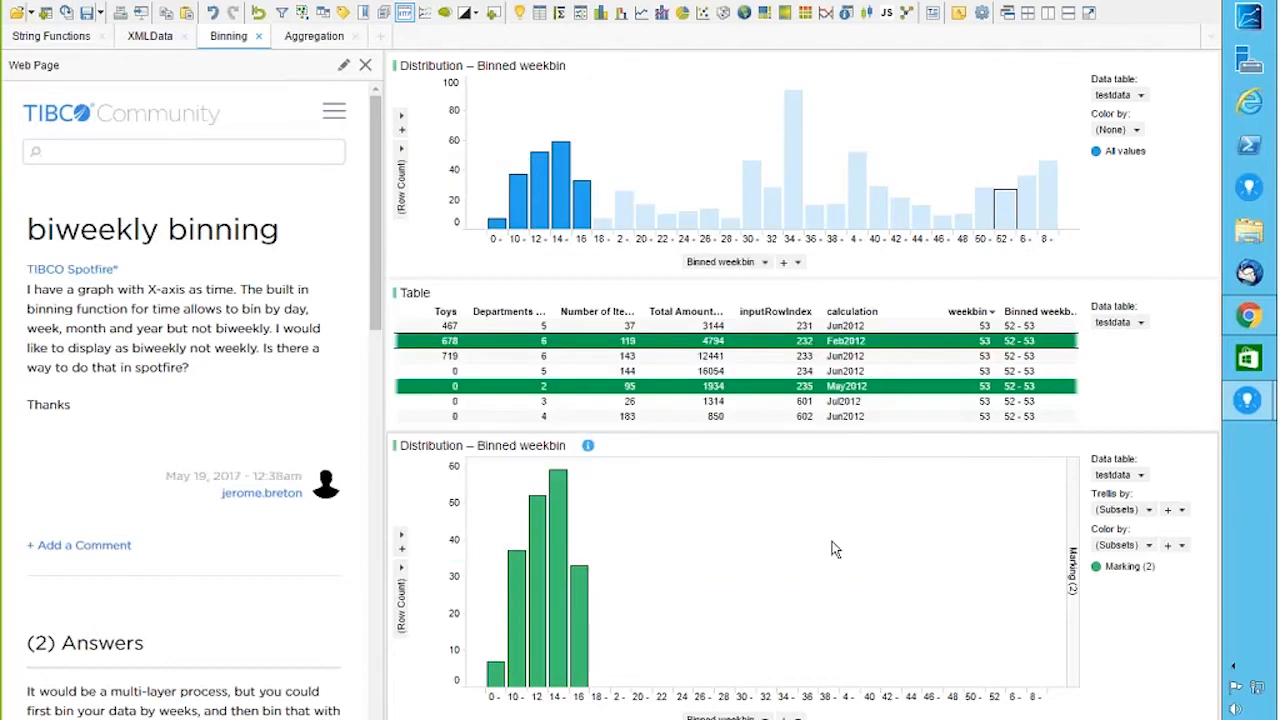
# Step: Mark bins 10 and 12, clear the marking, and invert the marked rows in the lower chart
pyautogui.moveTo(490, 529); pyautogui.dragTo(531, 593)
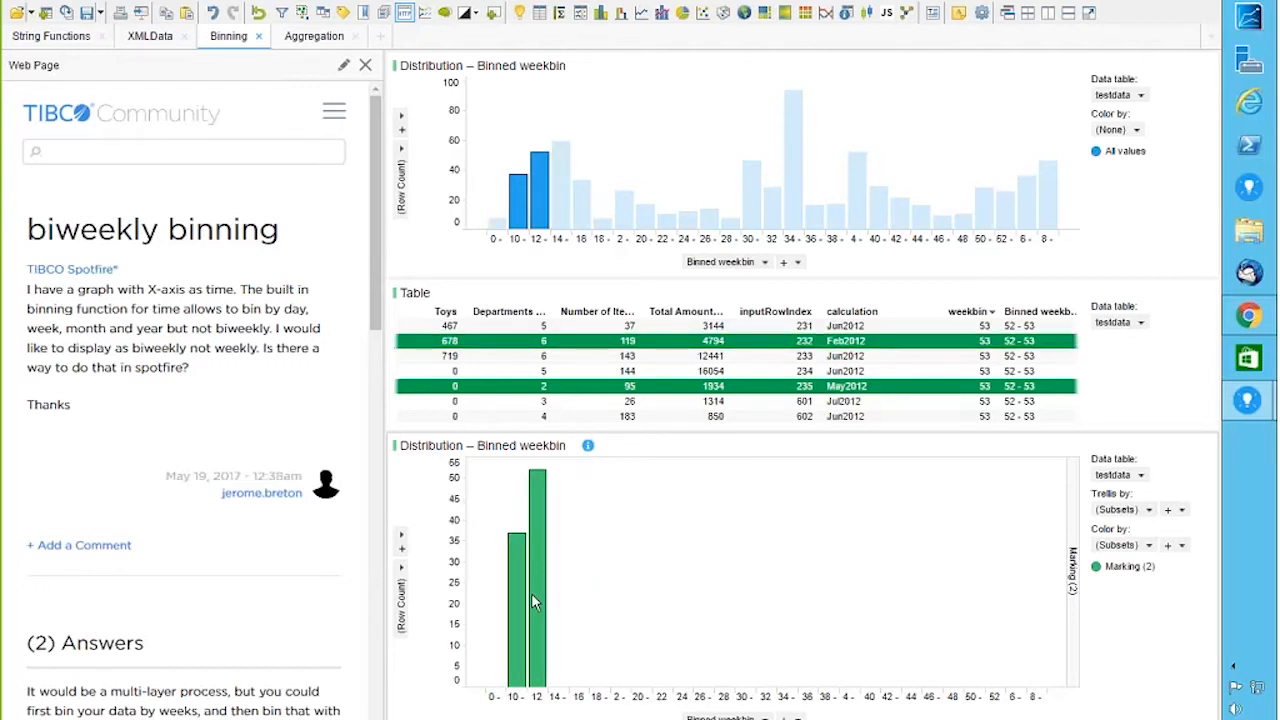
pyautogui.moveTo(690, 492); pyautogui.dragTo(1066, 695)
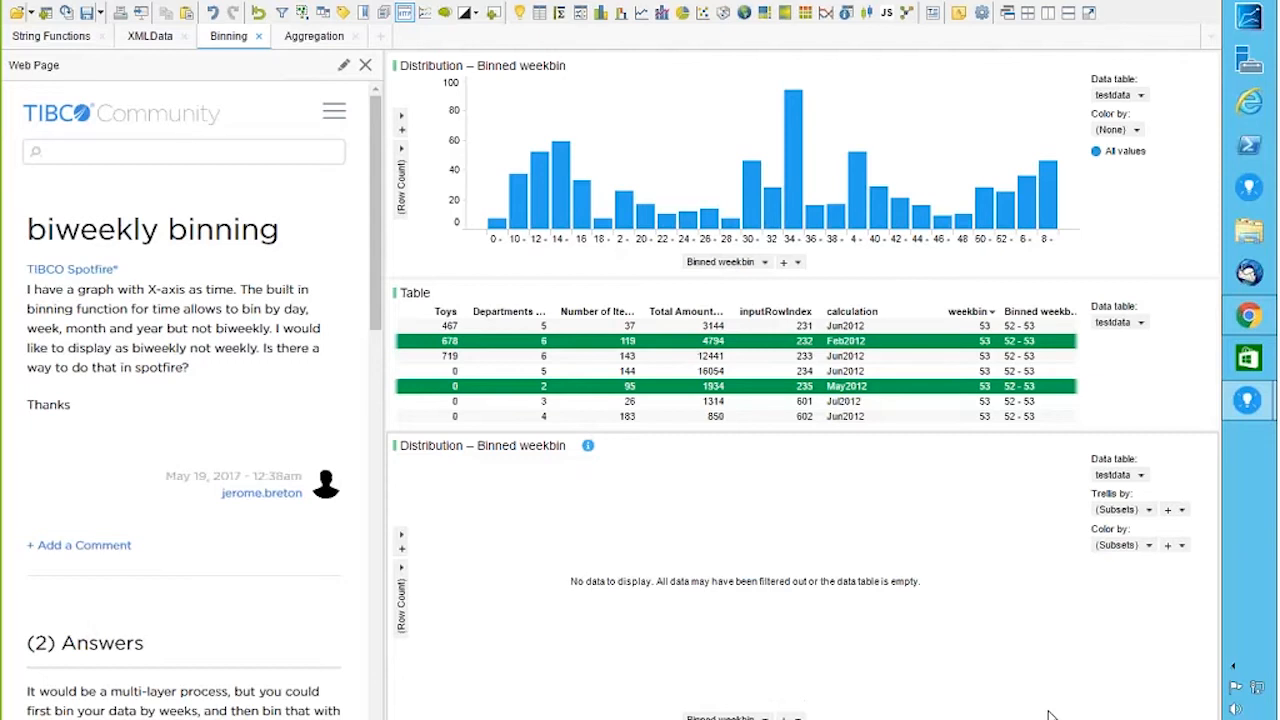
pyautogui.rightClick(691, 549)
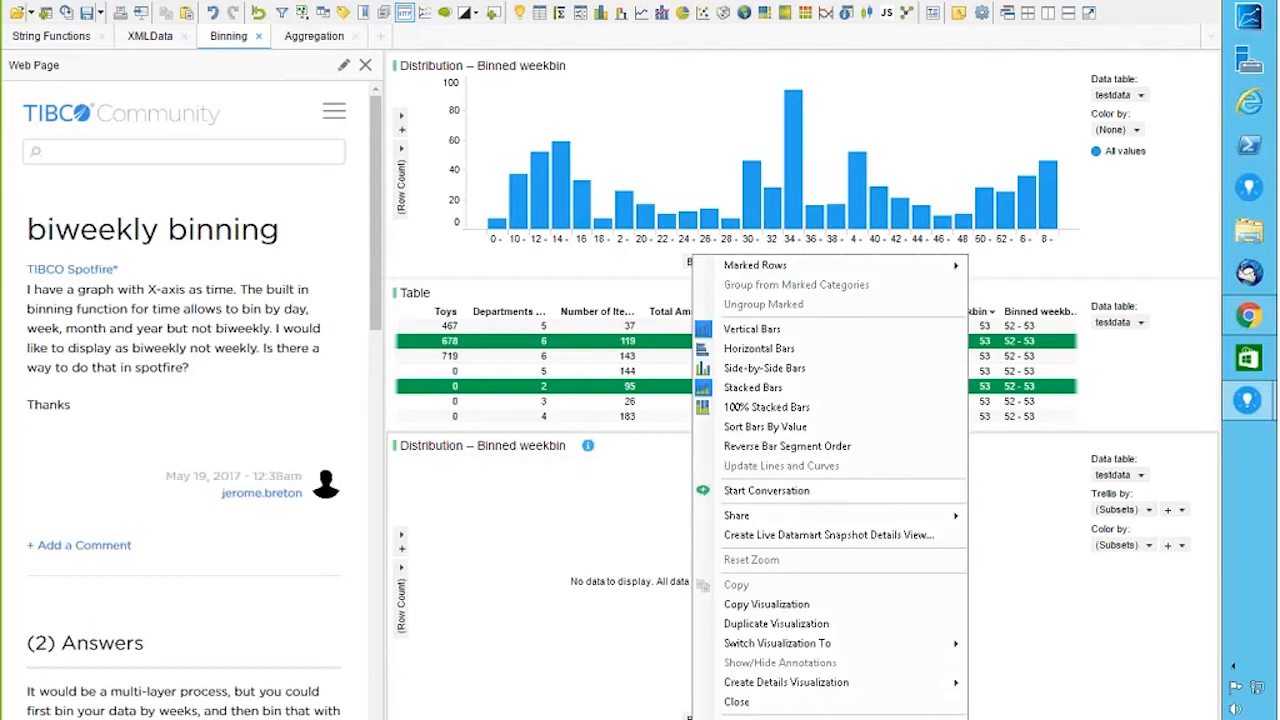
pyautogui.moveTo(800, 265)
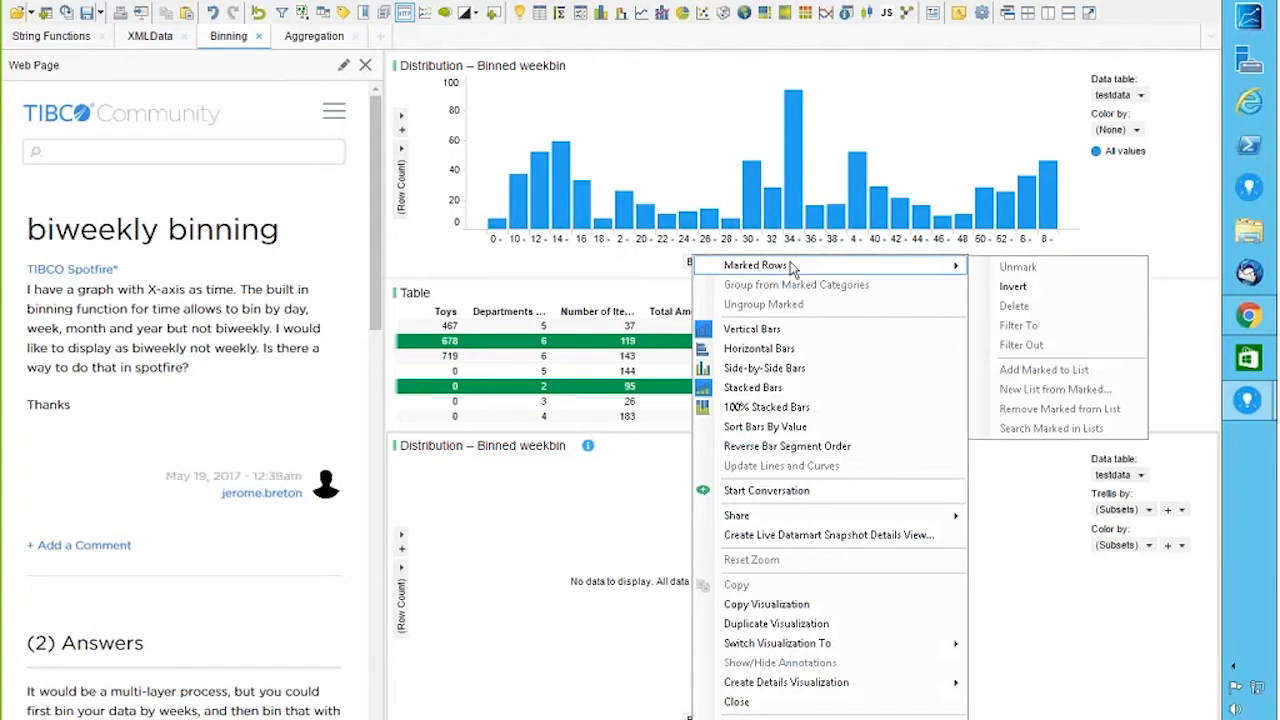
pyautogui.click(1014, 287)
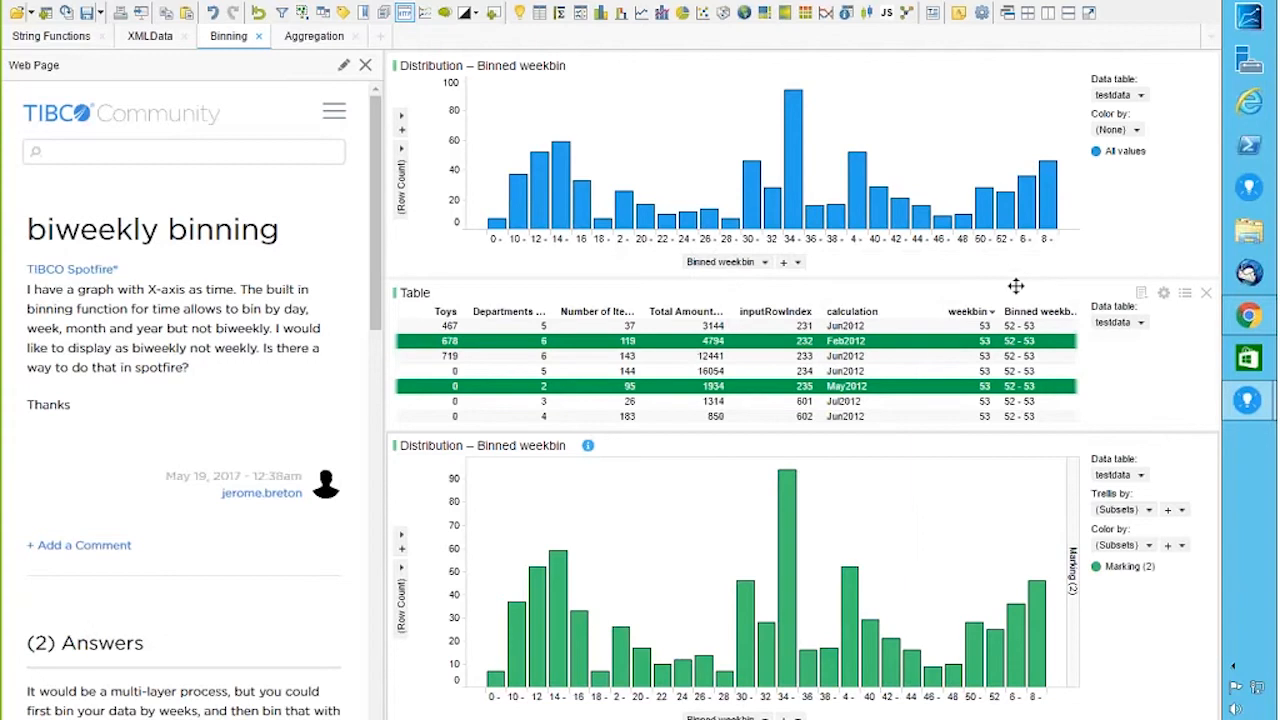
# Step: Invert the marked rows again from the lower chart's context menu
pyautogui.rightClick(673, 501)
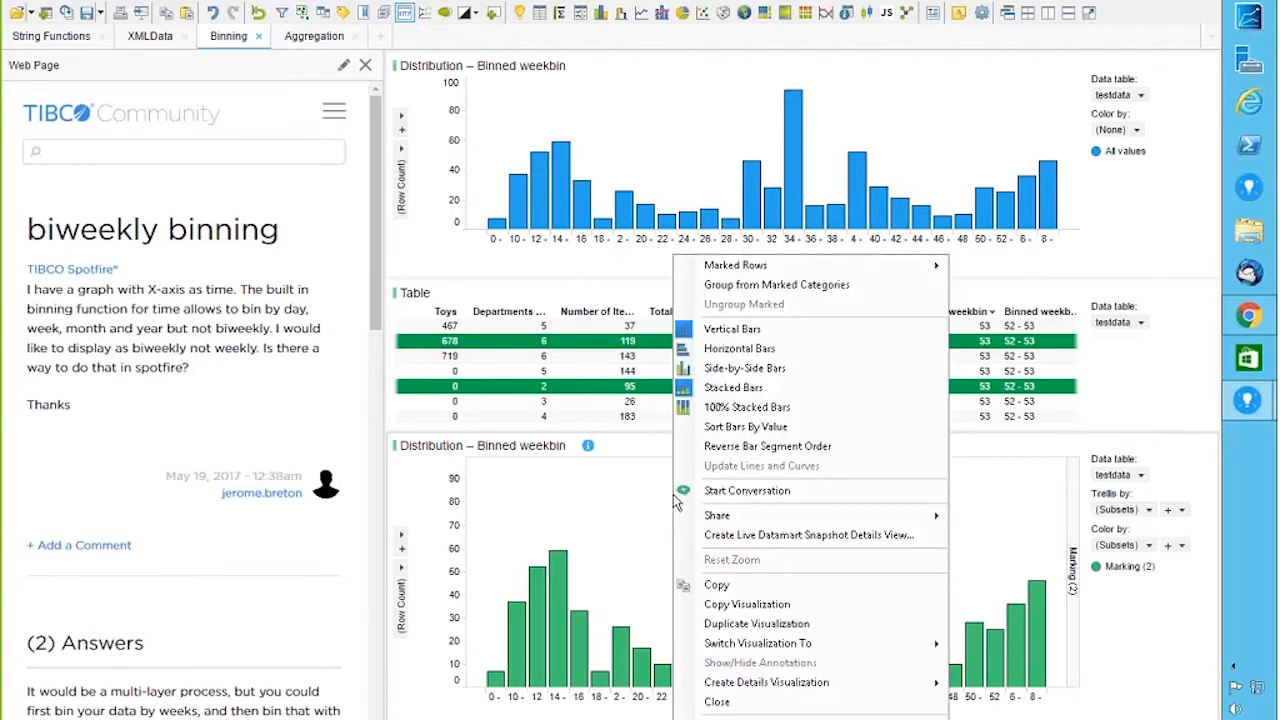
pyautogui.moveTo(740, 274)
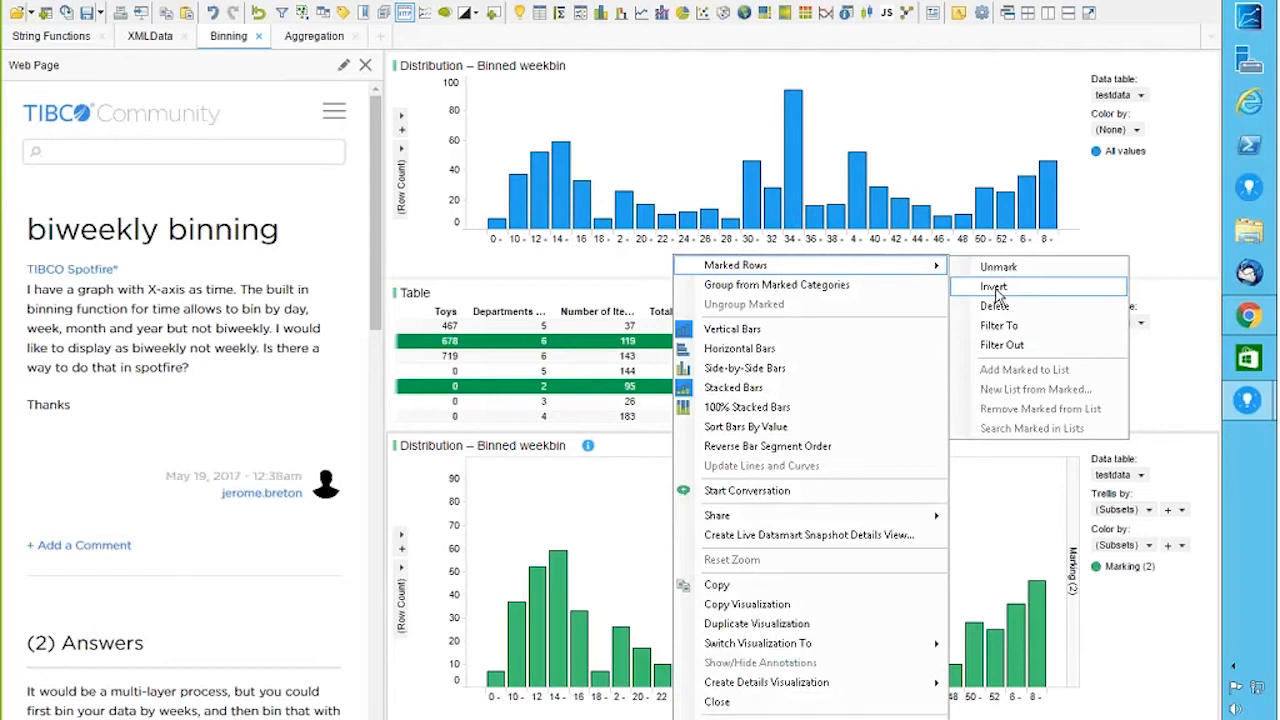
pyautogui.click(604, 520)
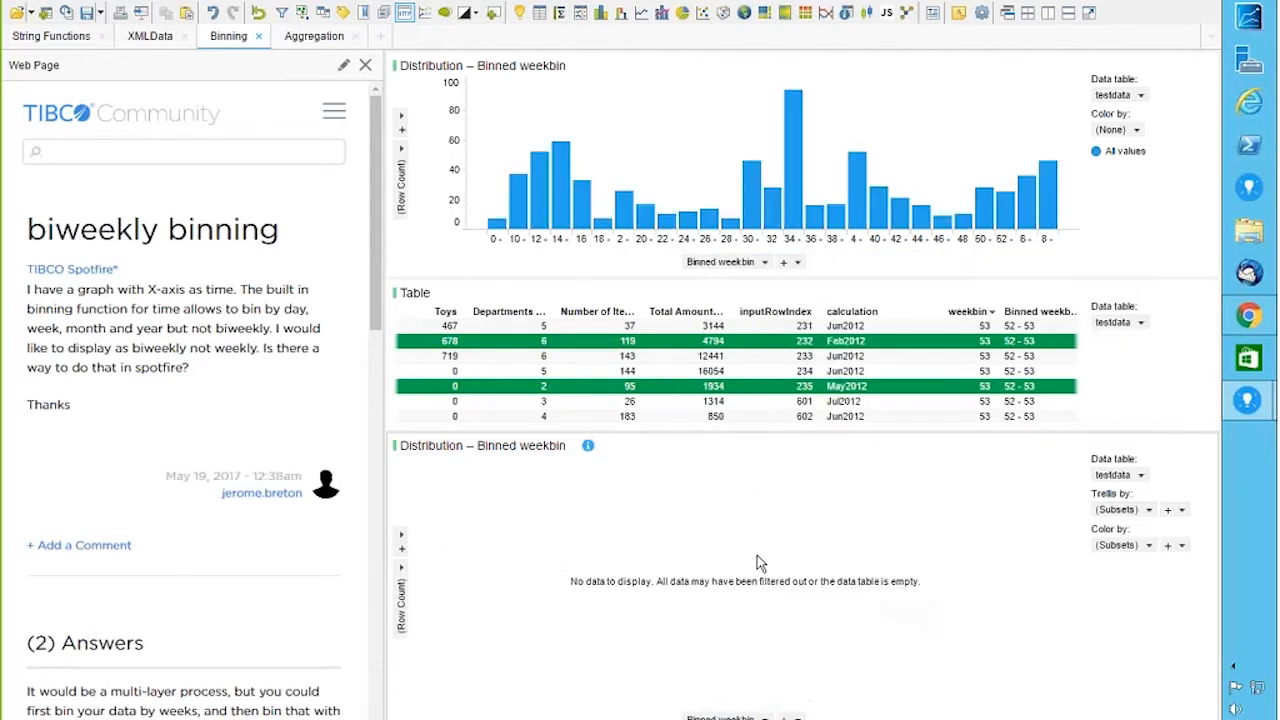
pyautogui.rightClick(735, 533)
pyautogui.moveTo(787, 270)
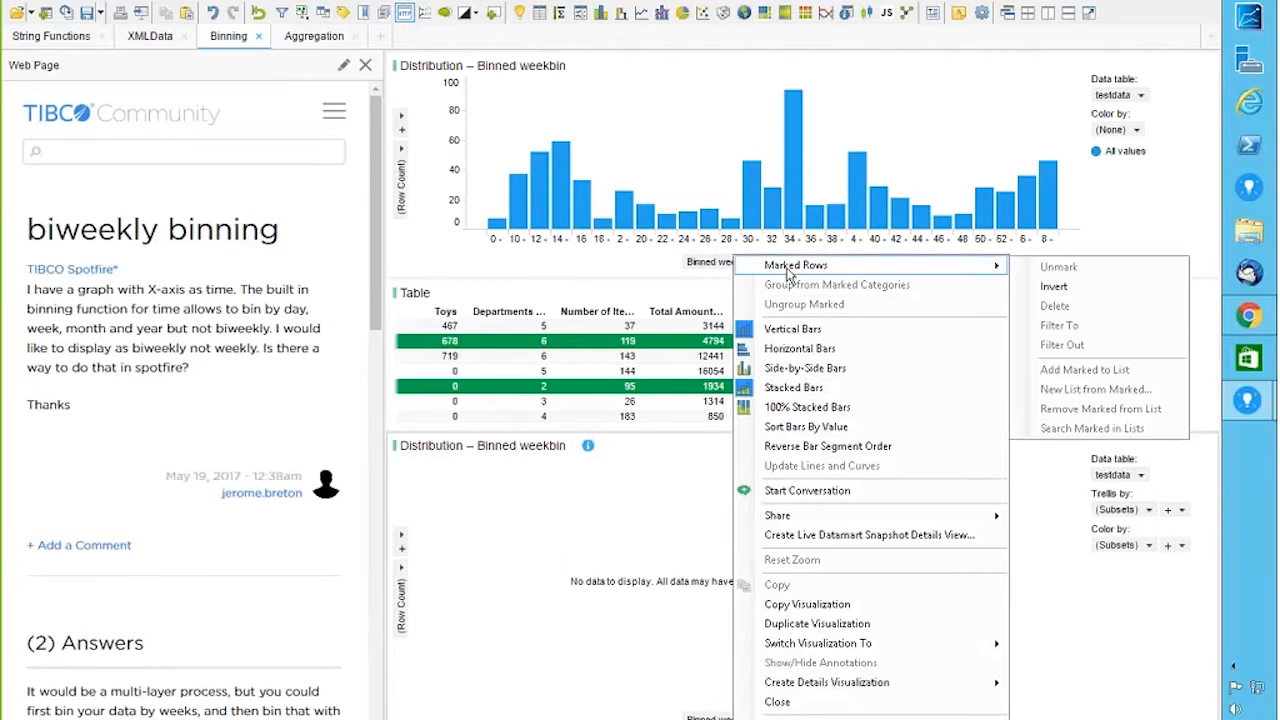
pyautogui.click(1054, 287)
# Step: Mark week bins 38 and 4, then invert the marking so all other bins are marked
pyautogui.moveTo(758, 513); pyautogui.dragTo(955, 706)
pyautogui.moveTo(828, 560); pyautogui.dragTo(940, 675)
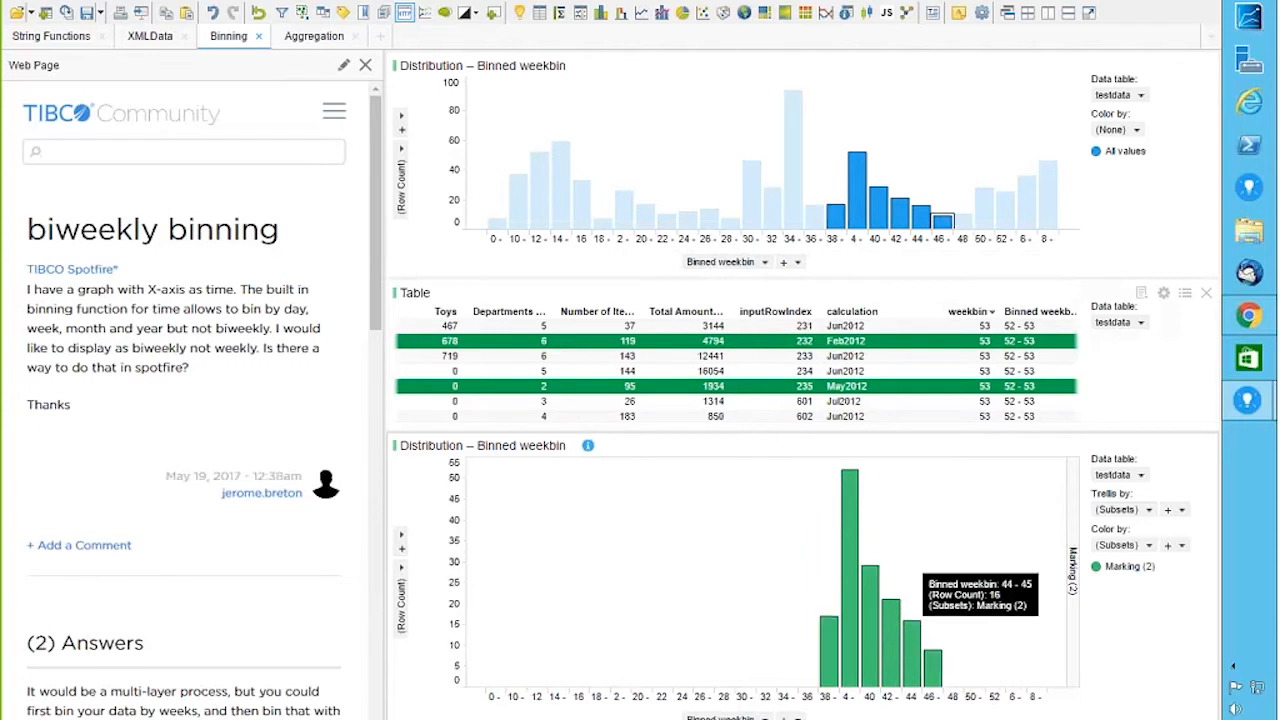
pyautogui.moveTo(747, 494); pyautogui.dragTo(850, 686)
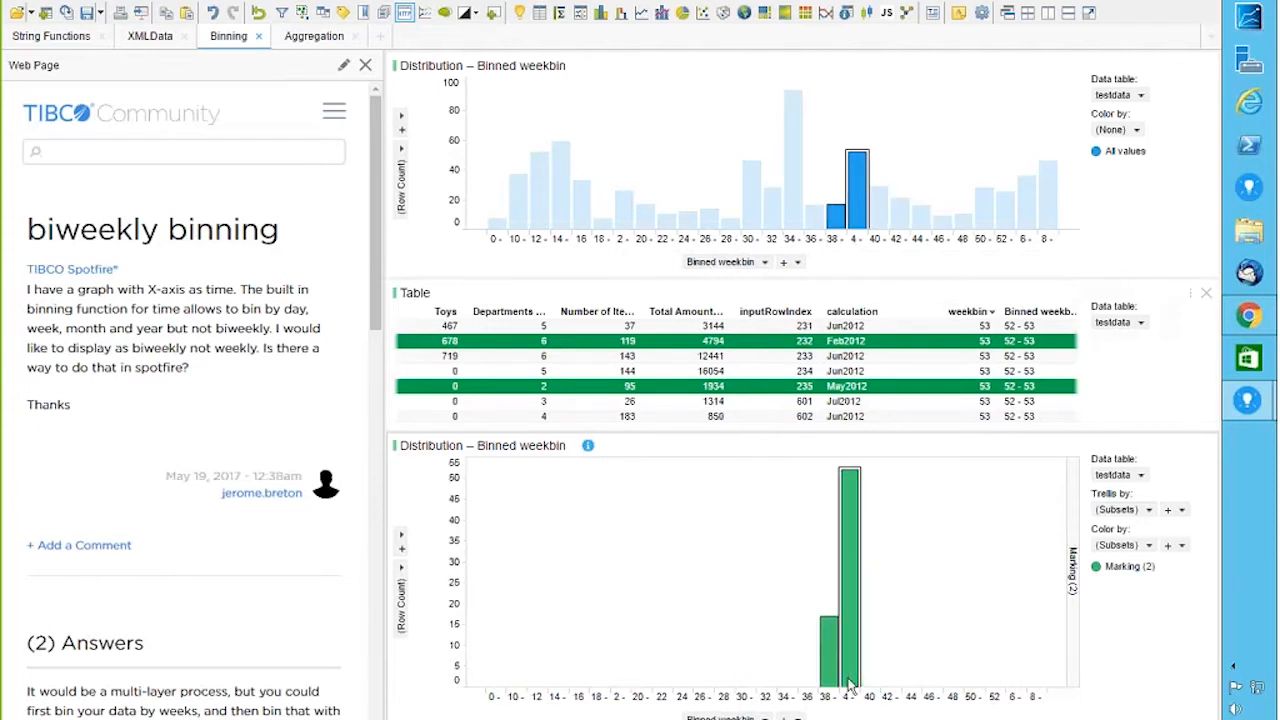
pyautogui.rightClick(689, 544)
pyautogui.moveTo(751, 270)
pyautogui.click(1034, 288)
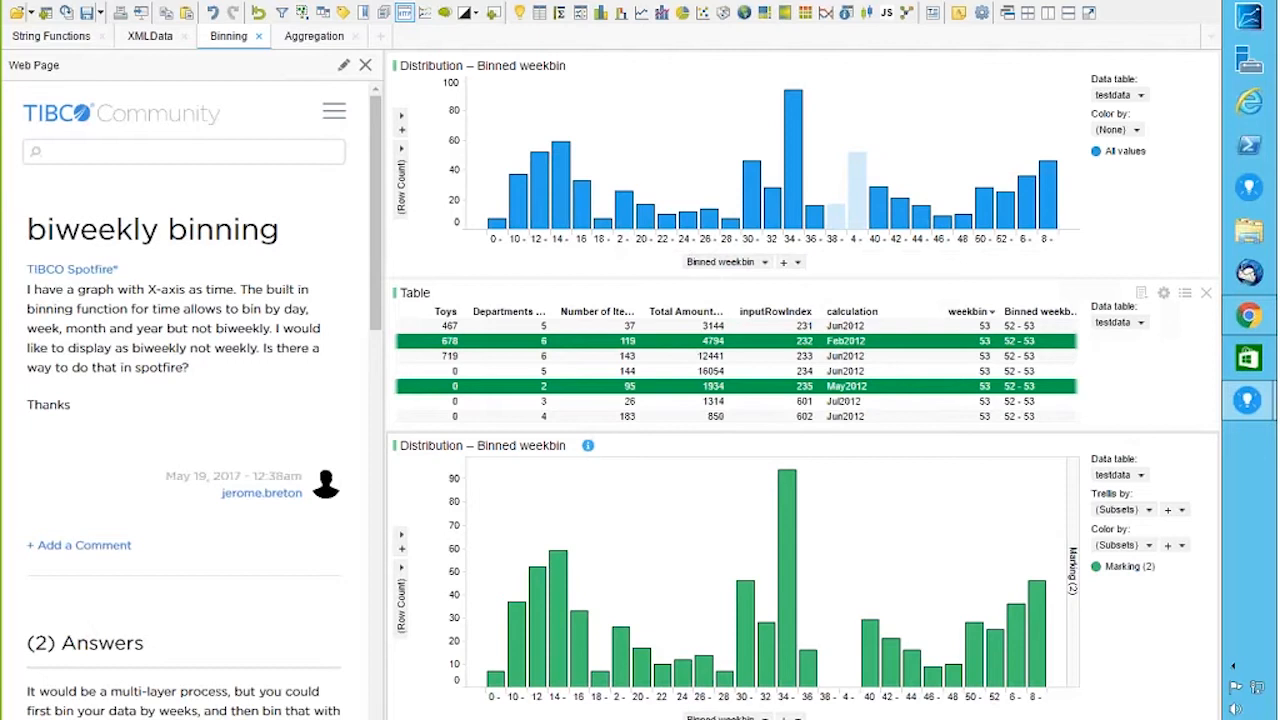
# Step: Dismiss the sharing toolbar and go to the Aggregation page
pyautogui.moveTo(848, 22)
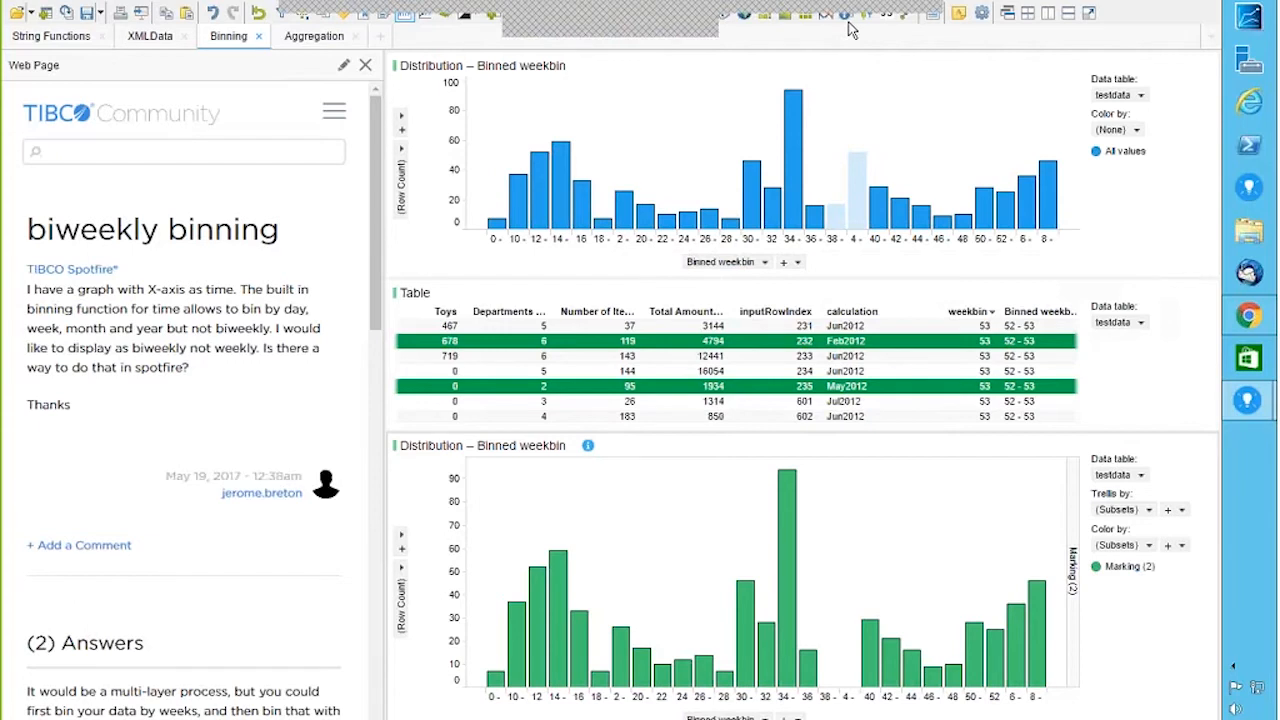
pyautogui.click(932, 6)
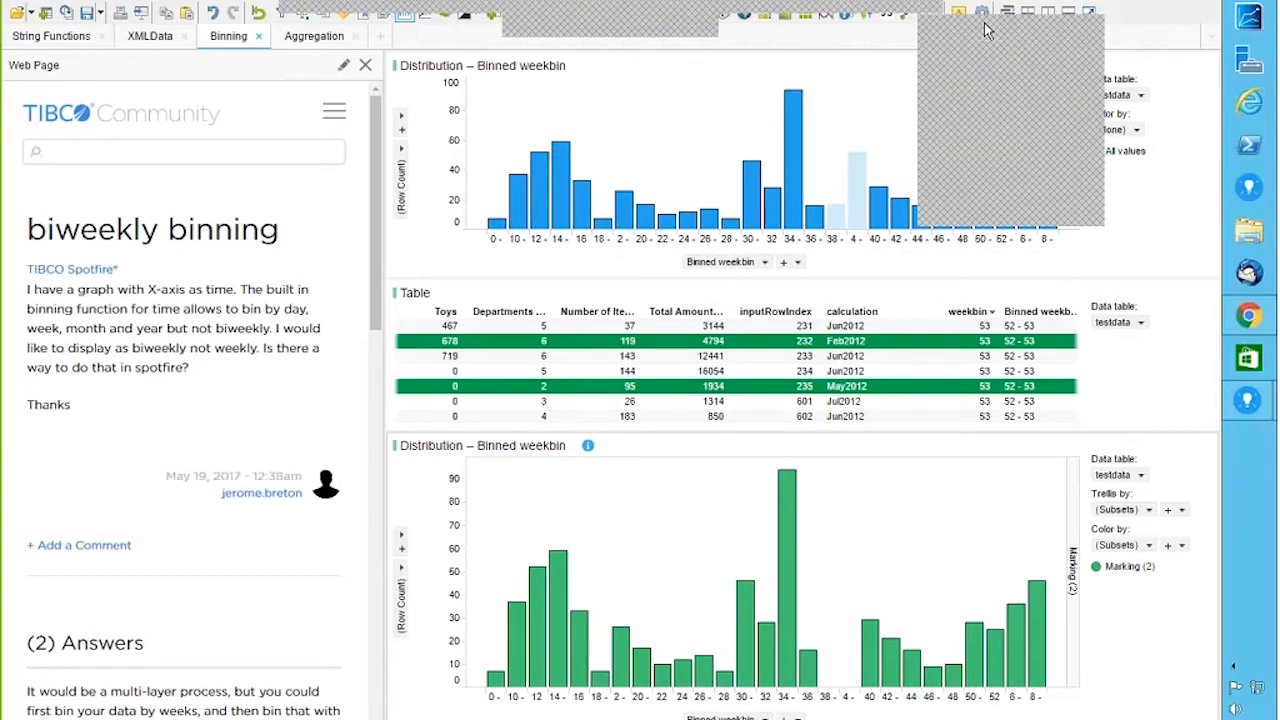
pyautogui.click(984, 23)
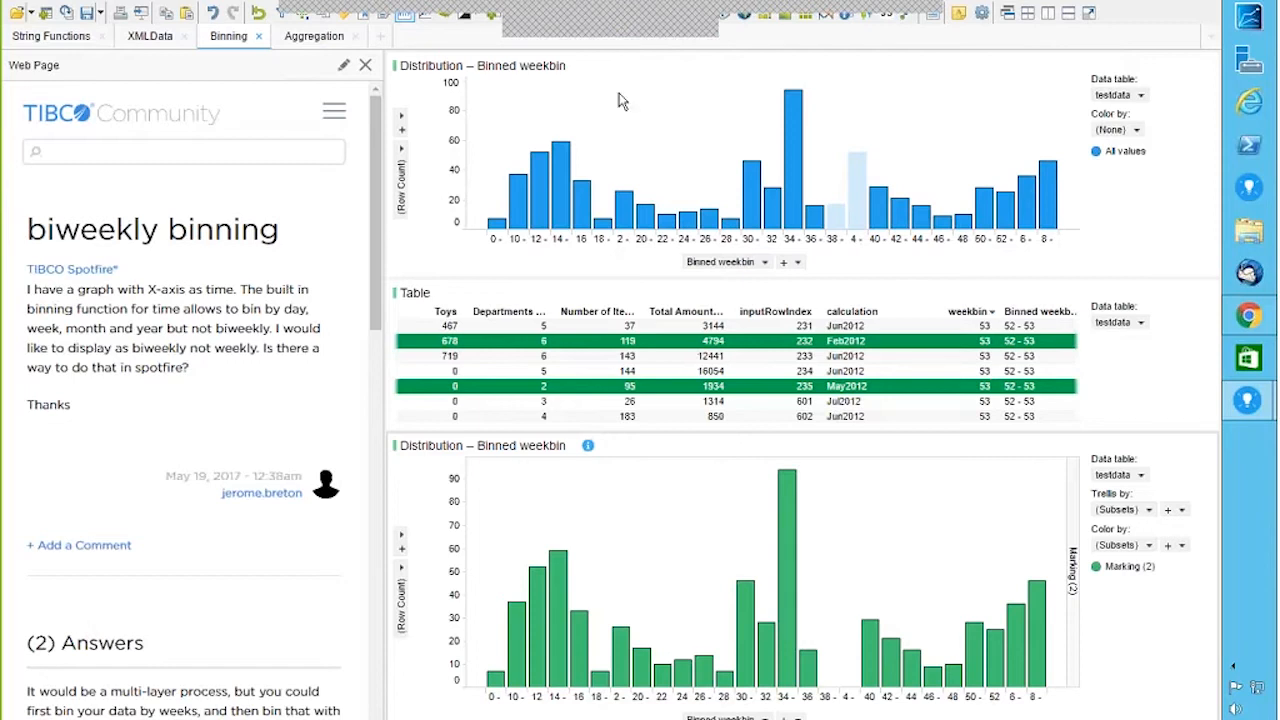
pyautogui.click(316, 42)
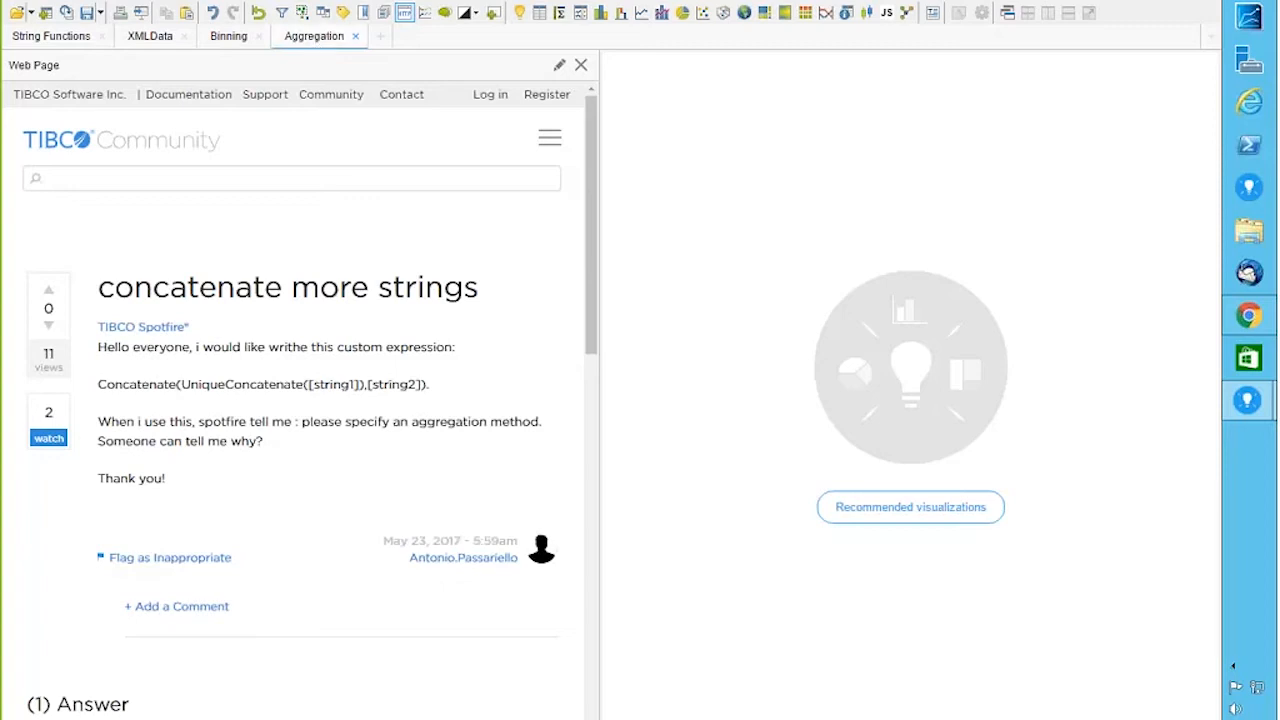
# Step: Add a bar chart and insert the Concatenate function into a custom value-axis expression
pyautogui.click(602, 14)
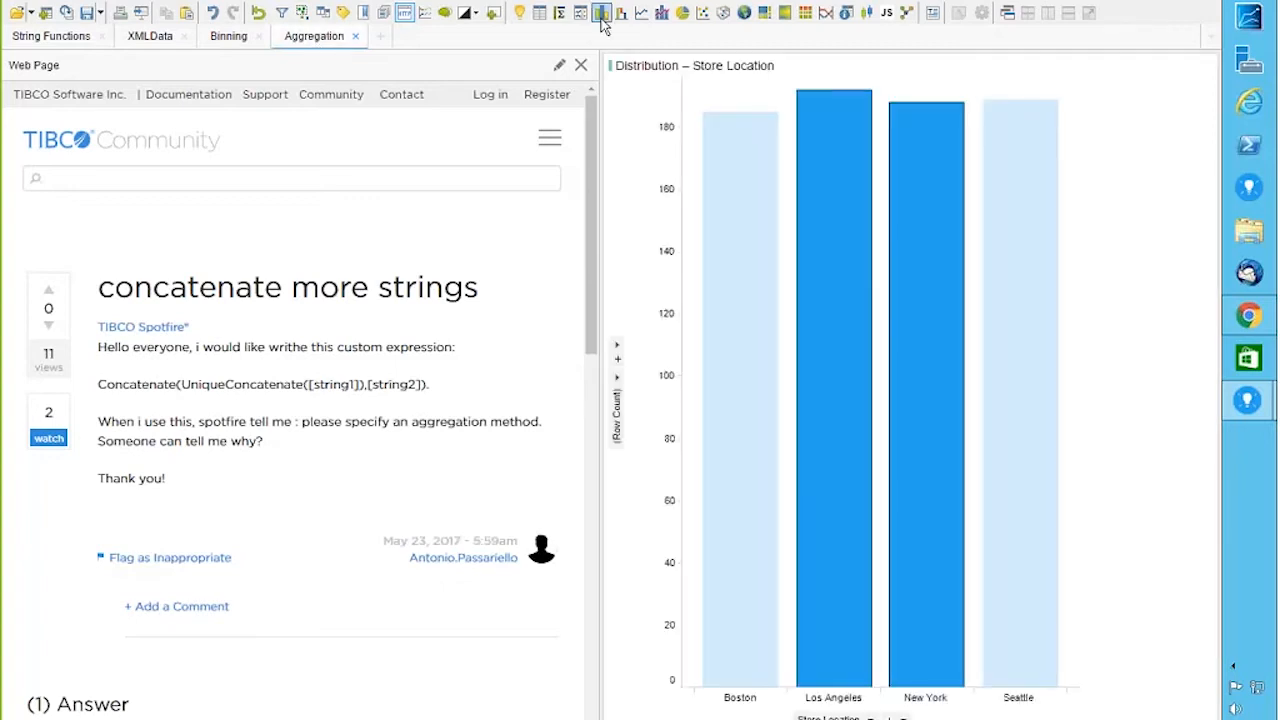
pyautogui.rightClick(620, 405)
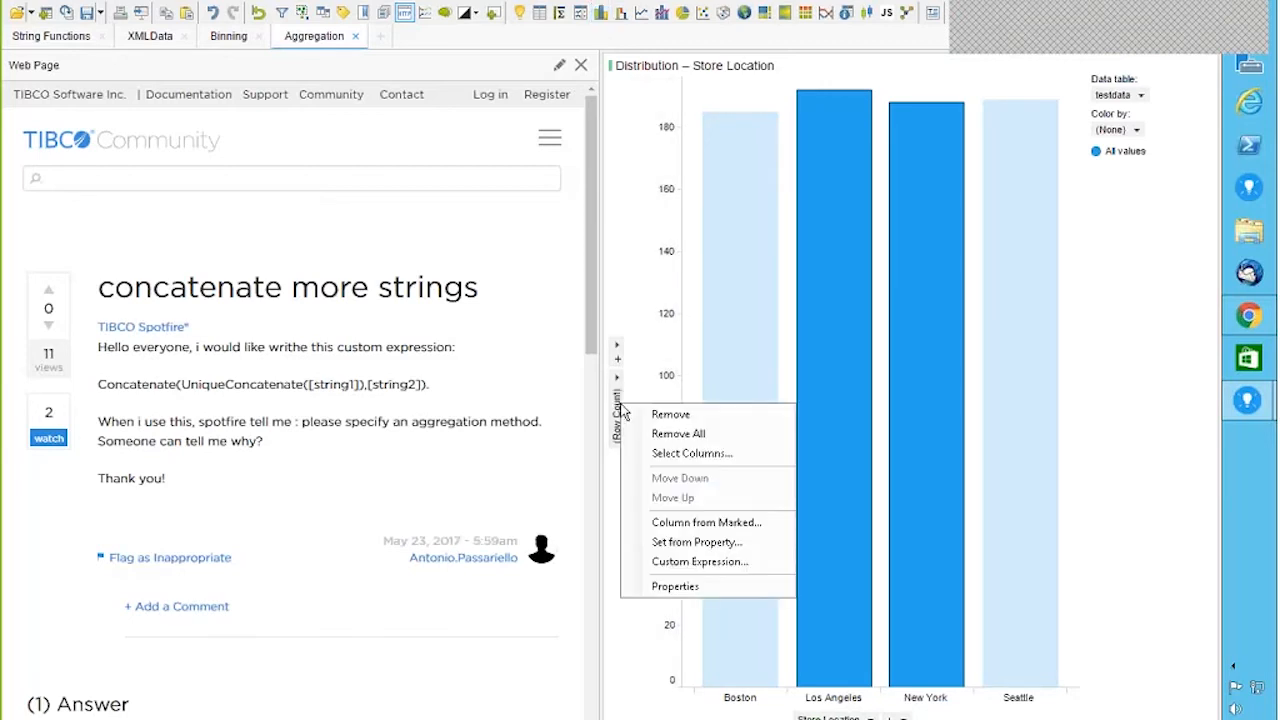
pyautogui.click(710, 565)
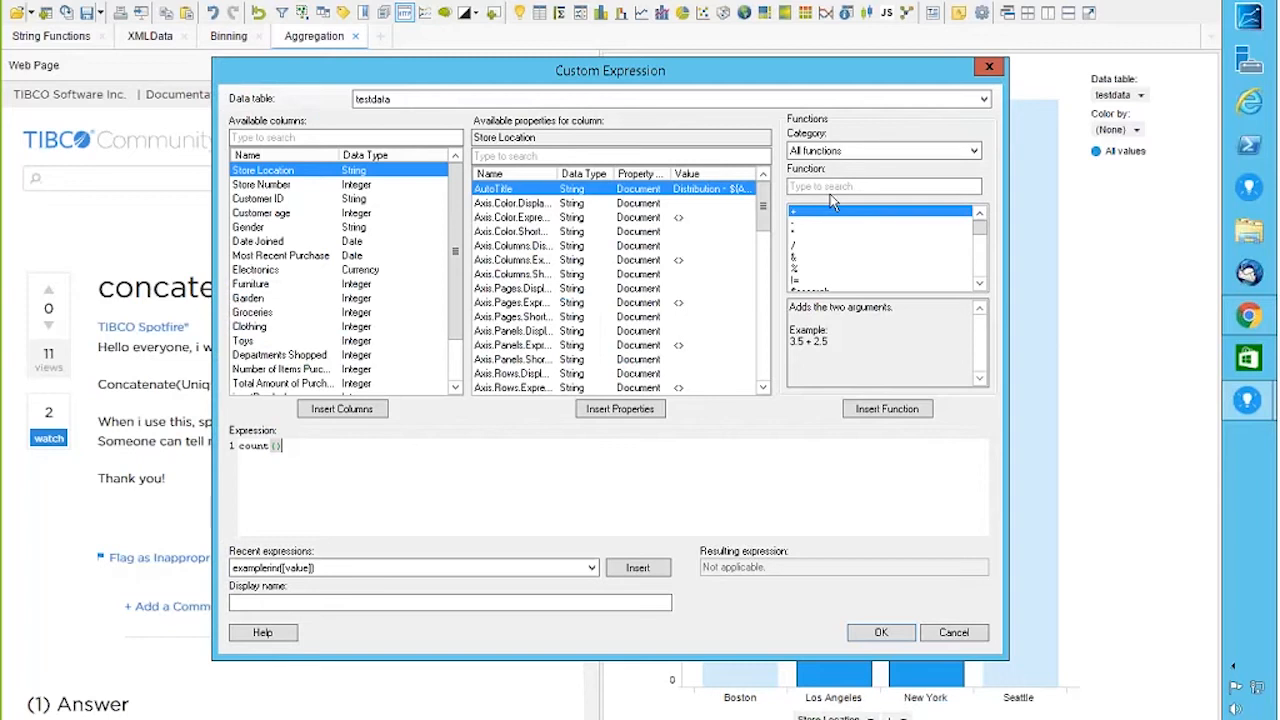
pyautogui.write('con')
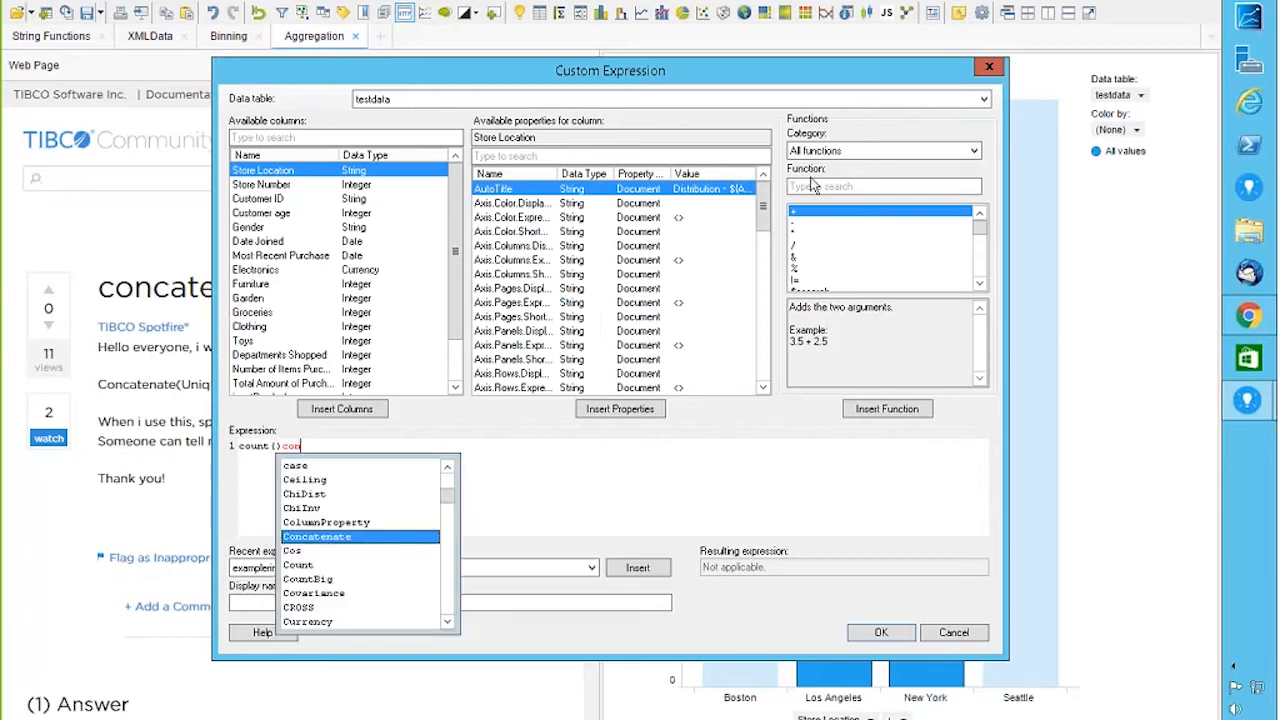
pyautogui.click(813, 185)
pyautogui.write('con')
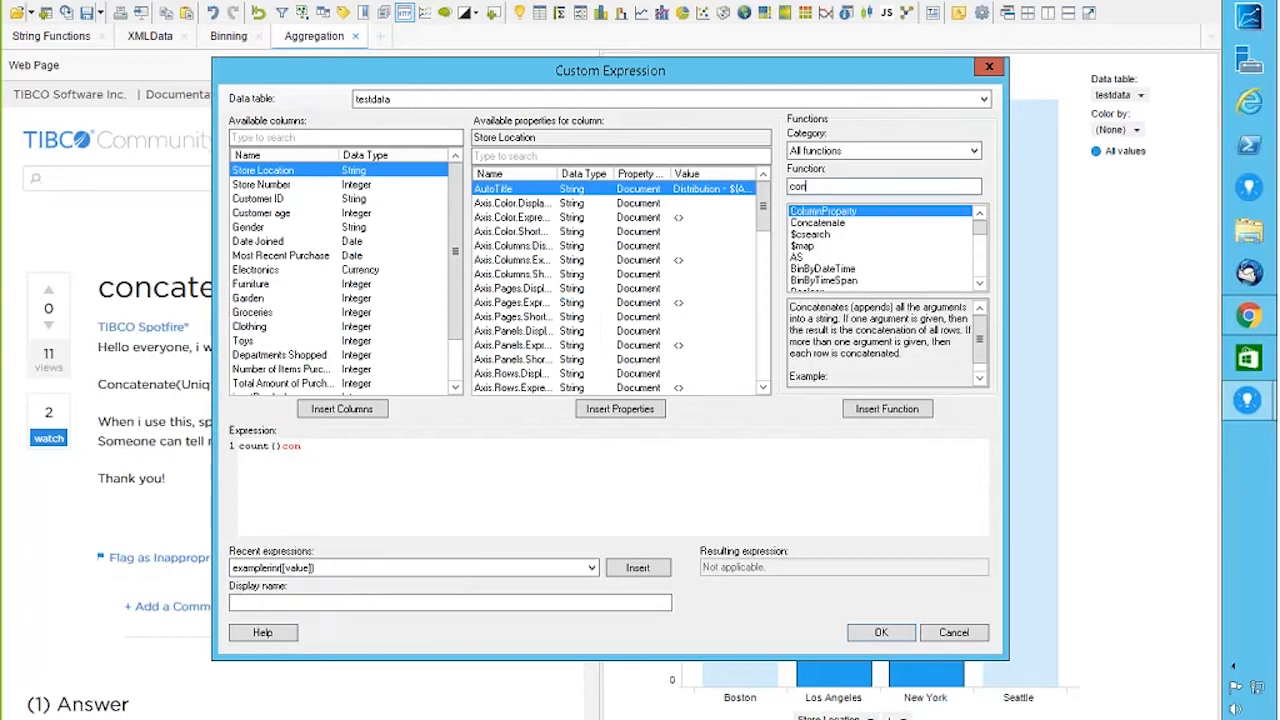
pyautogui.click(885, 412)
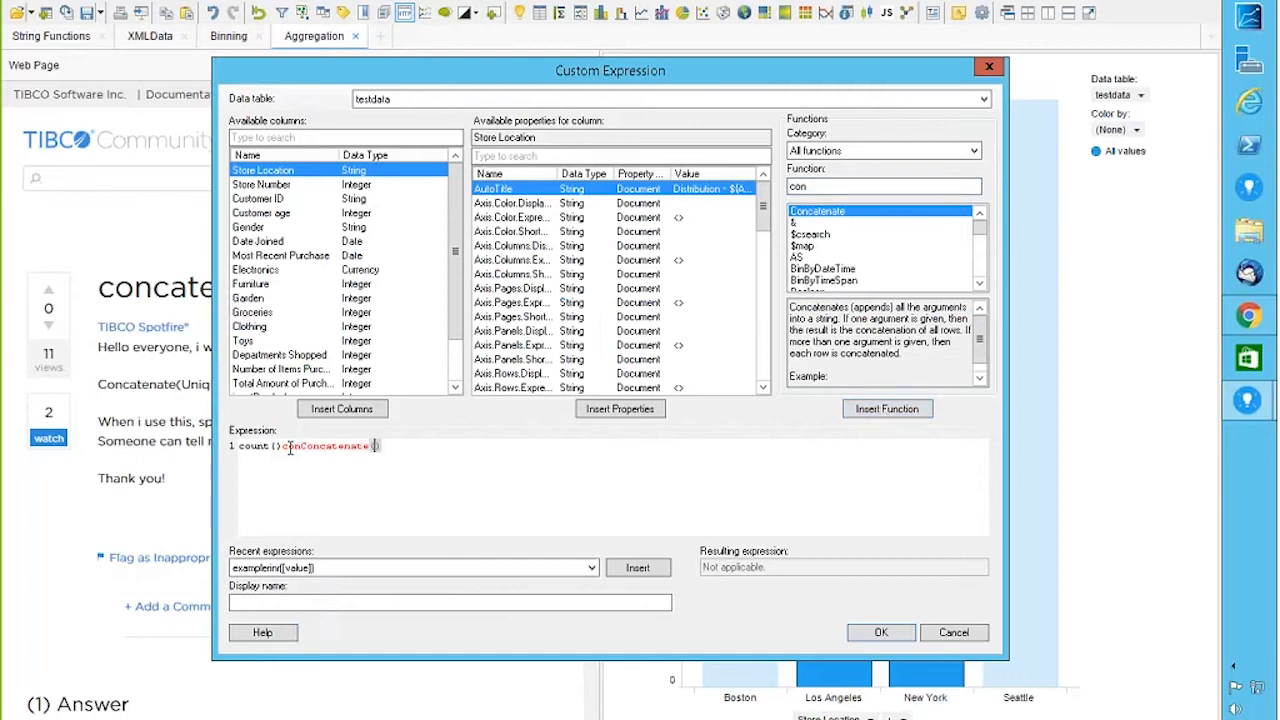
# Step: Complete the expression as Concatenate([Store Location],[Store Number]) and apply it
pyautogui.moveTo(299, 447); pyautogui.dragTo(204, 452)
pyautogui.press('BackSpace')
pyautogui.click(313, 446)
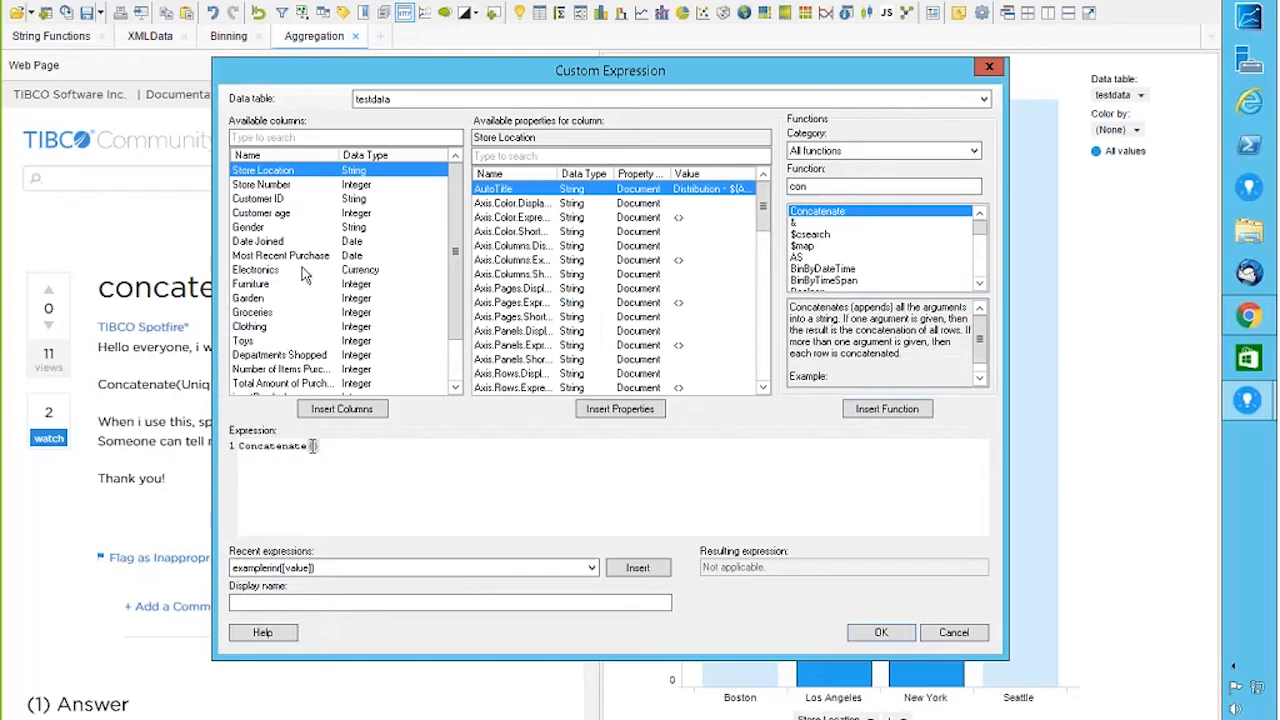
pyautogui.click(345, 409)
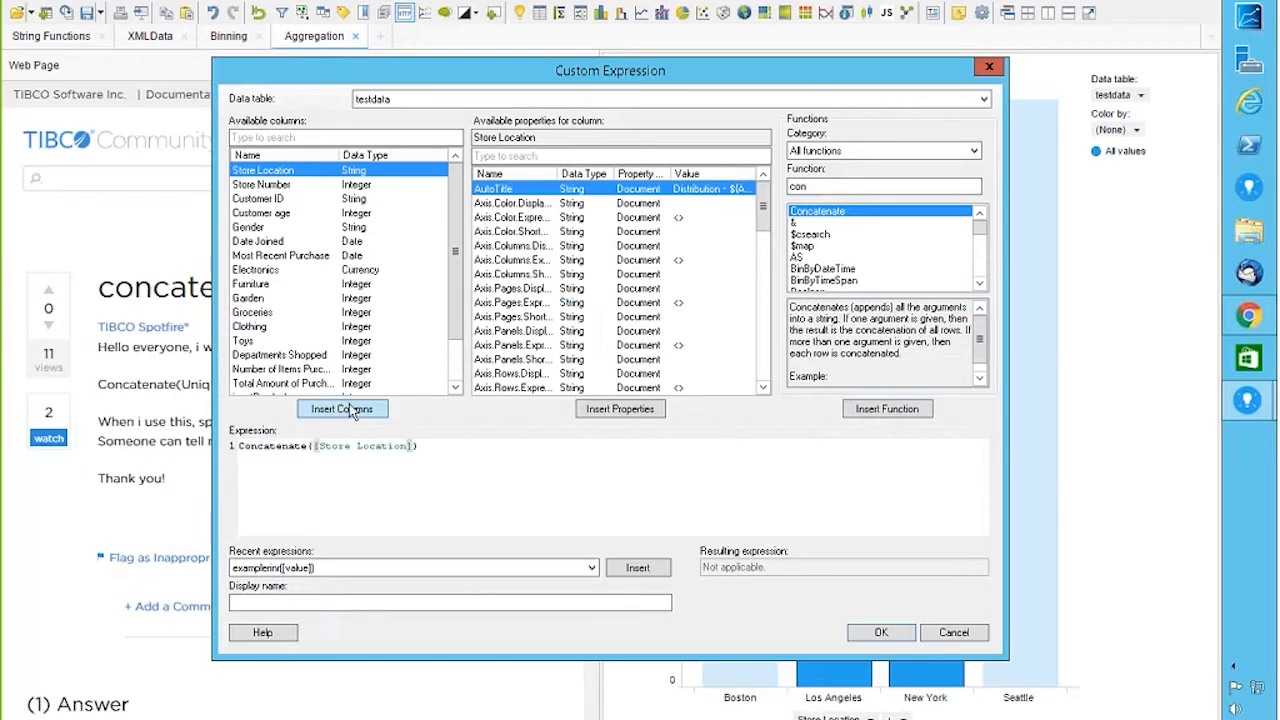
pyautogui.write(',')
pyautogui.click(285, 185)
pyautogui.click(365, 409)
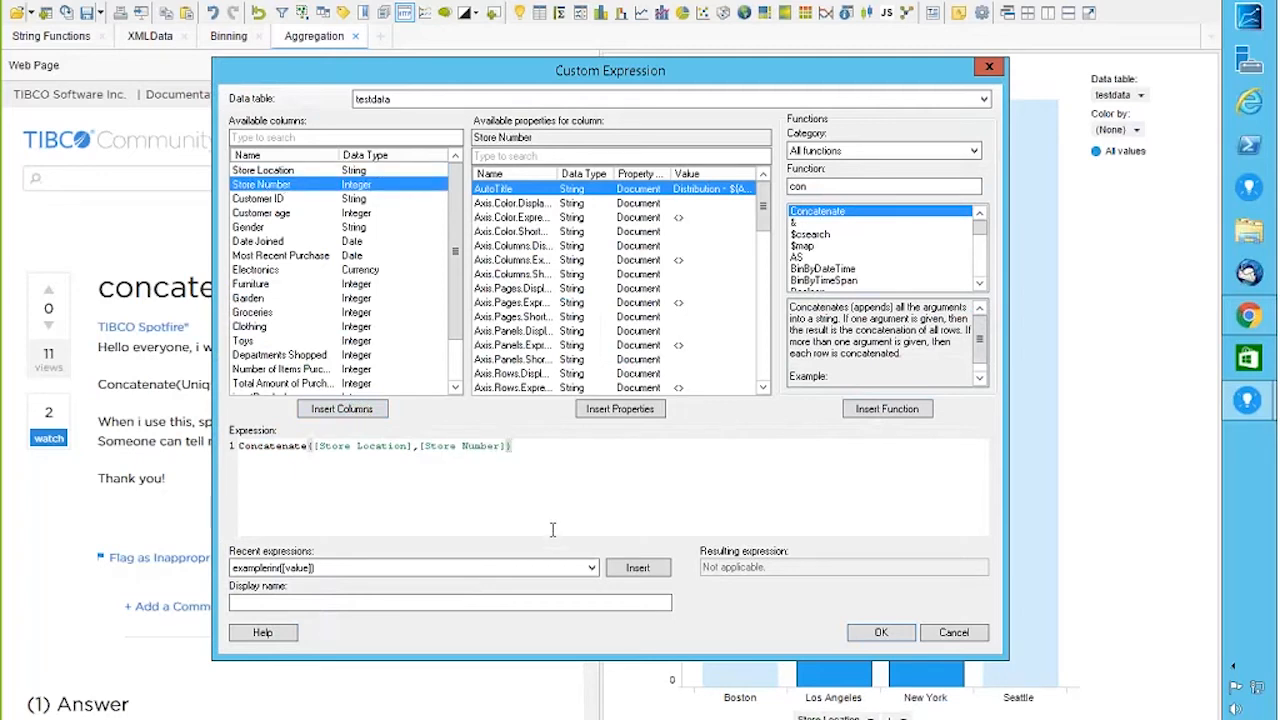
pyautogui.click(881, 634)
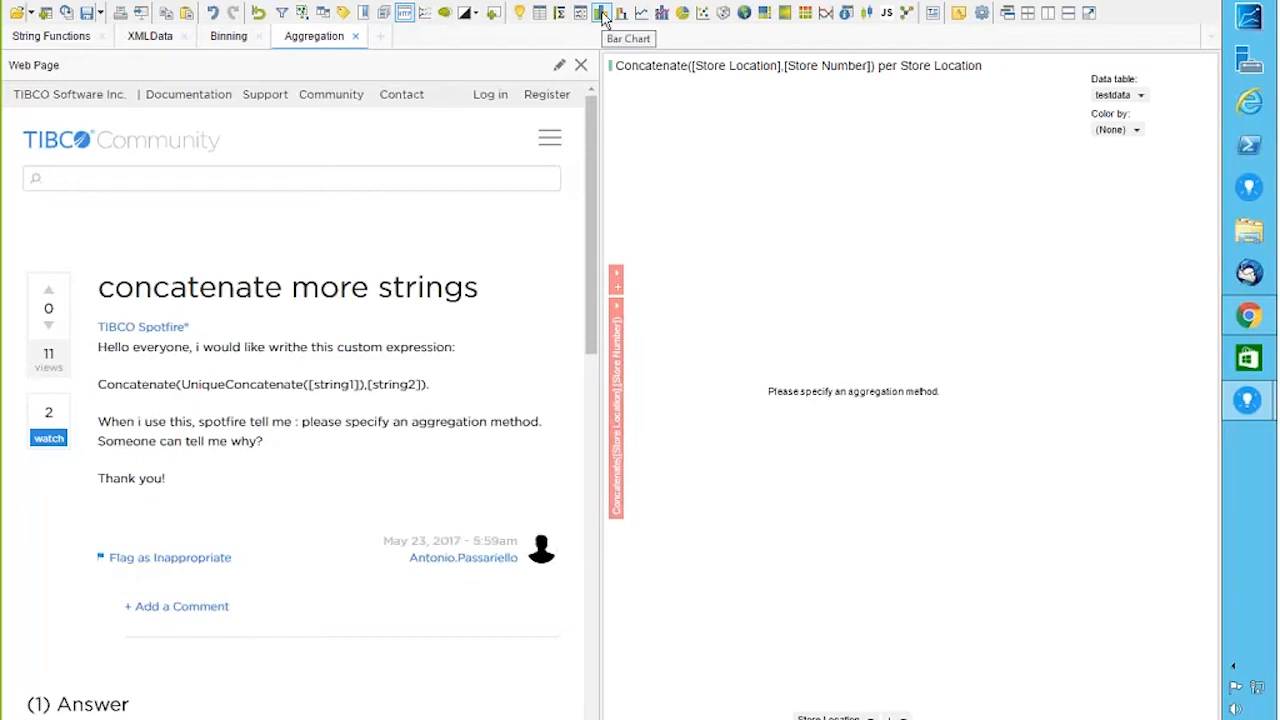
# Step: Add another bar chart showing row counts per Store Location
pyautogui.click(602, 13)
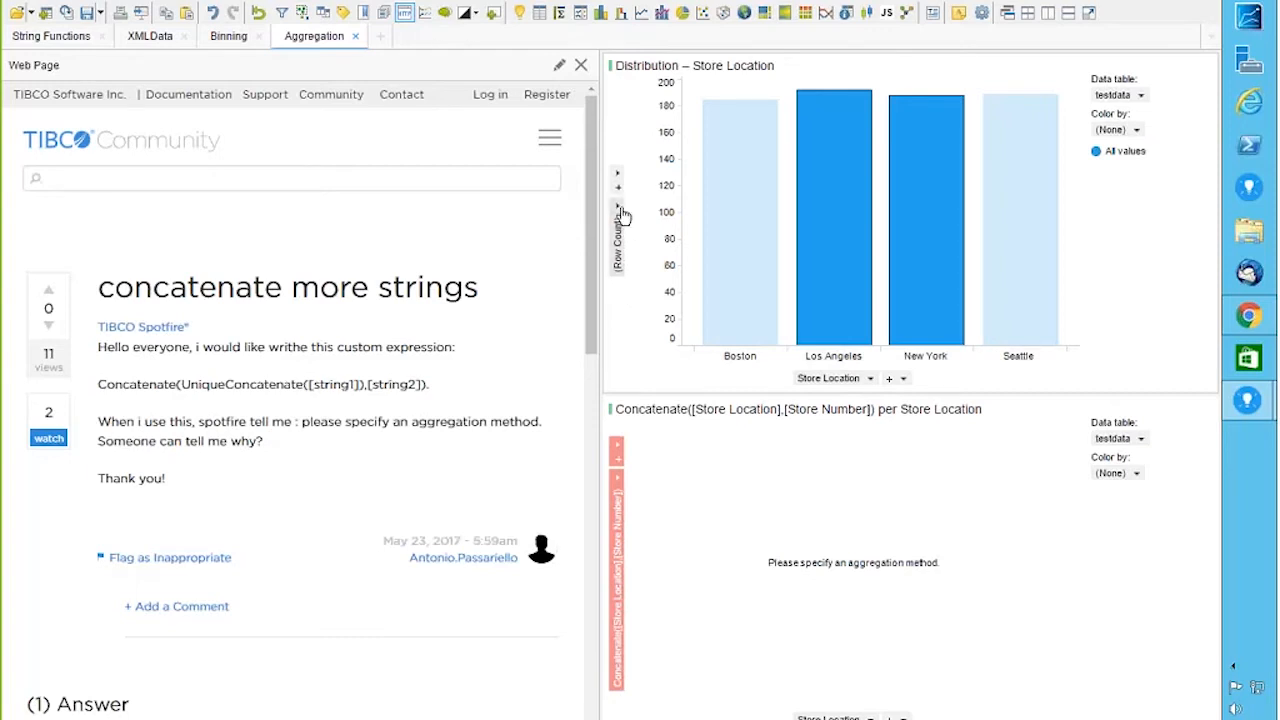
# Step: Put Customer ID on the category axis and Sum of Customer age on the value axis
pyautogui.click(871, 380)
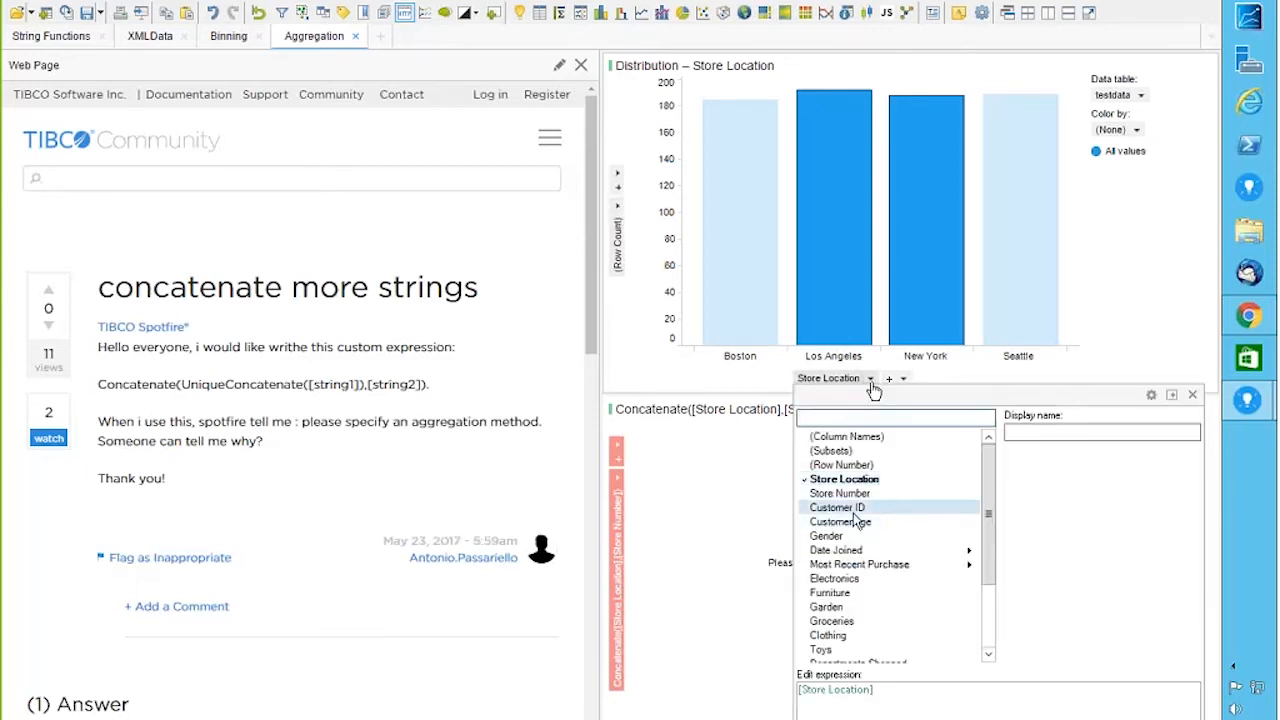
pyautogui.click(856, 508)
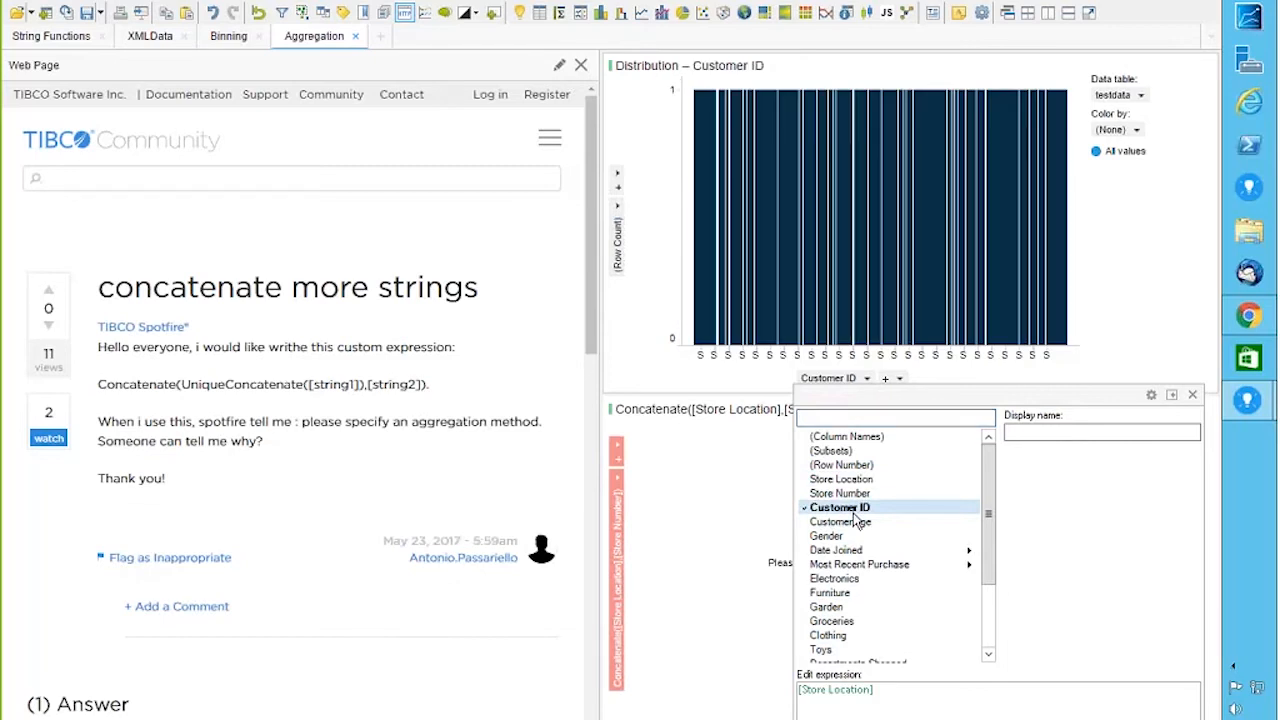
pyautogui.click(615, 212)
pyautogui.click(618, 211)
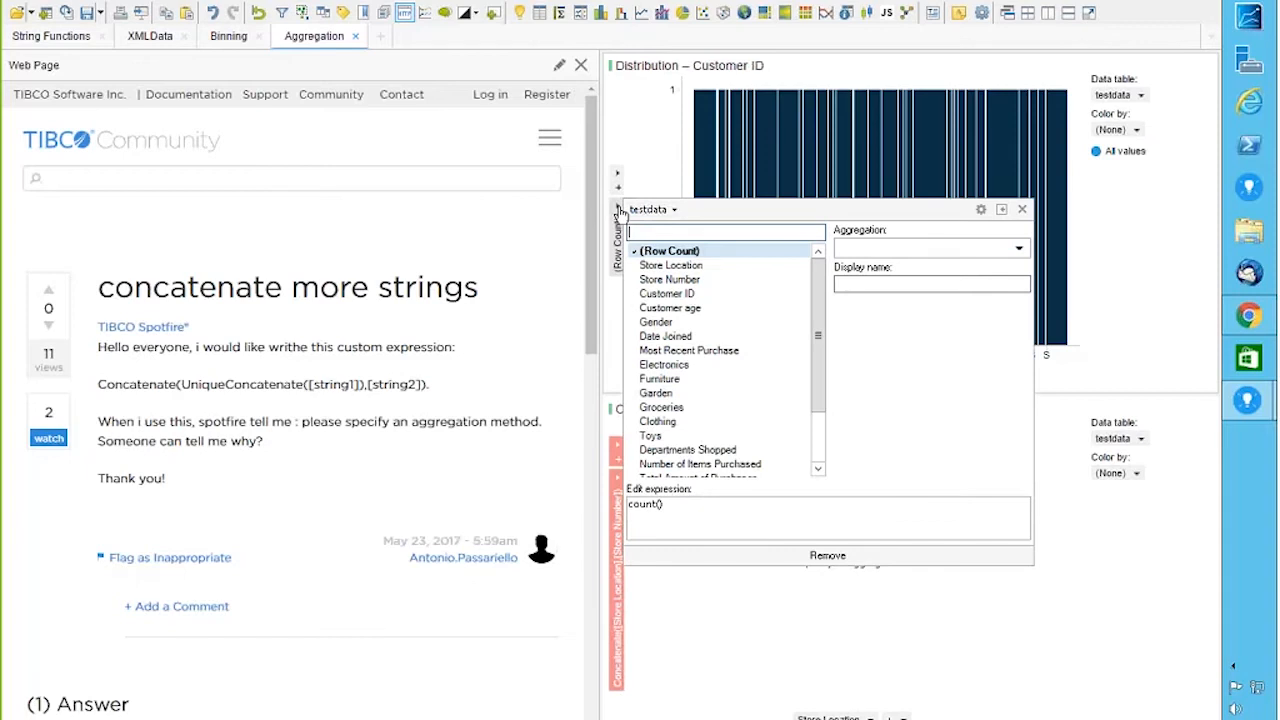
pyautogui.click(672, 308)
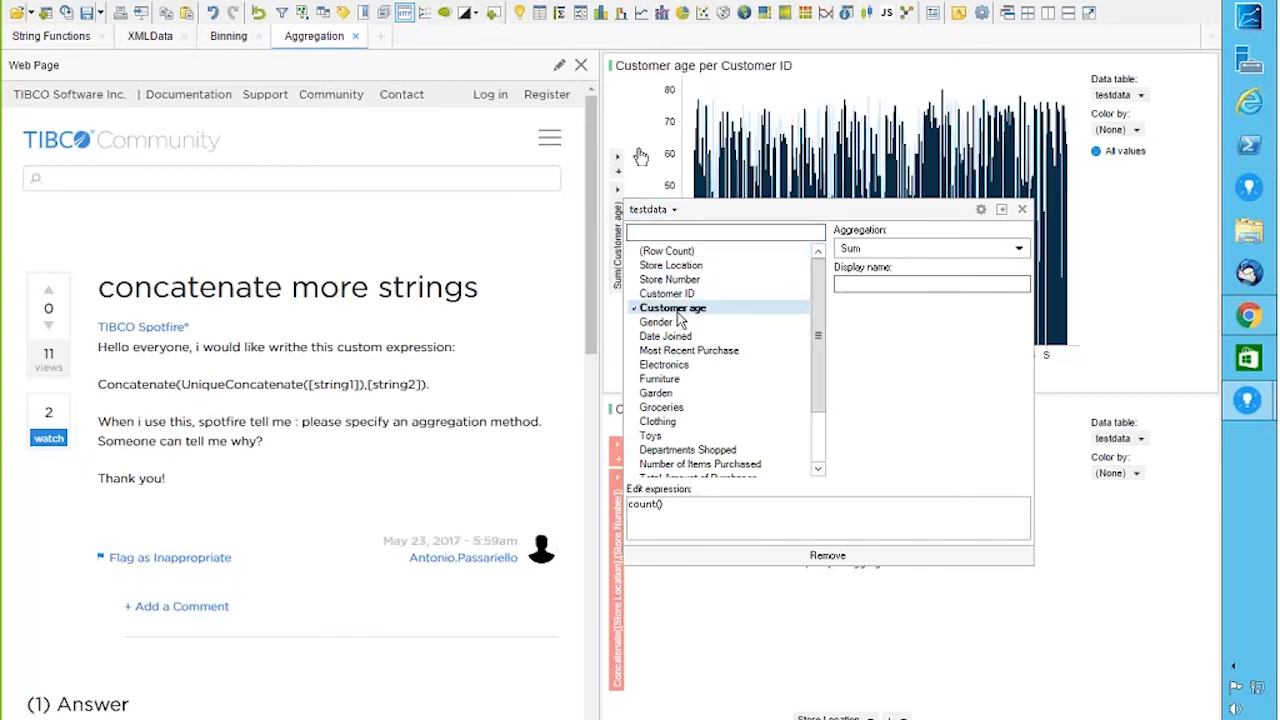
pyautogui.click(632, 102)
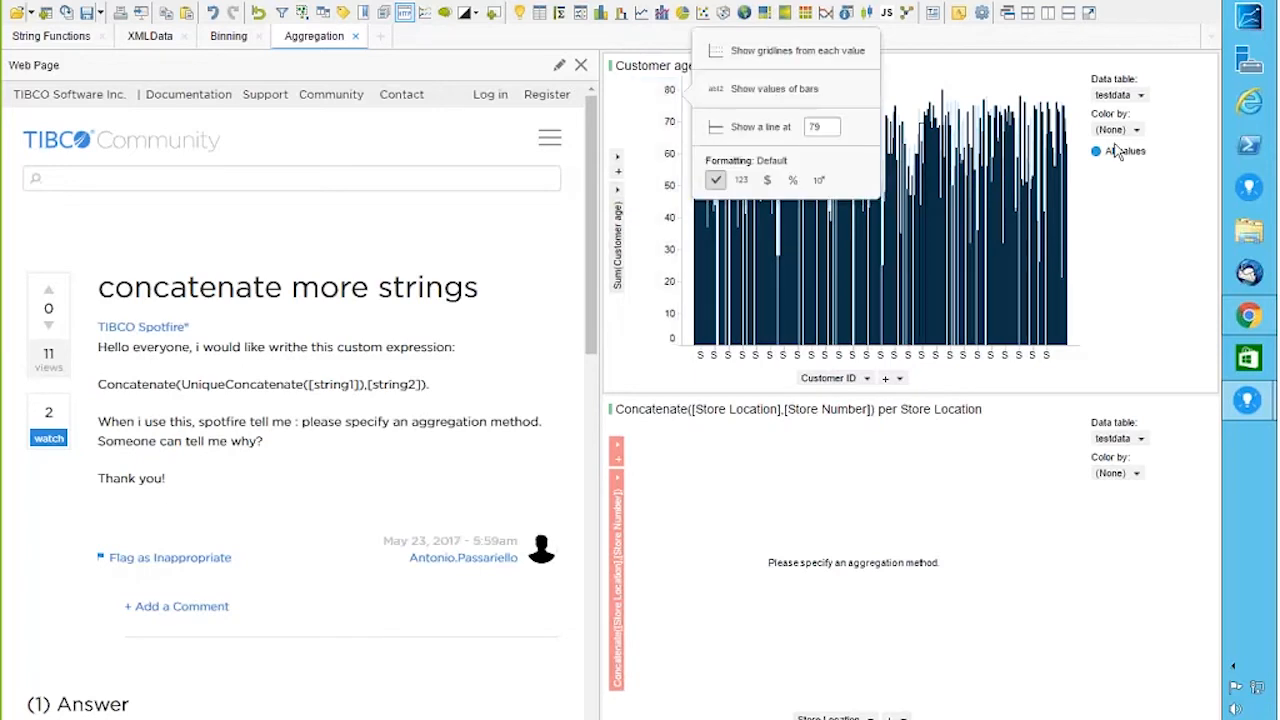
pyautogui.click(973, 88)
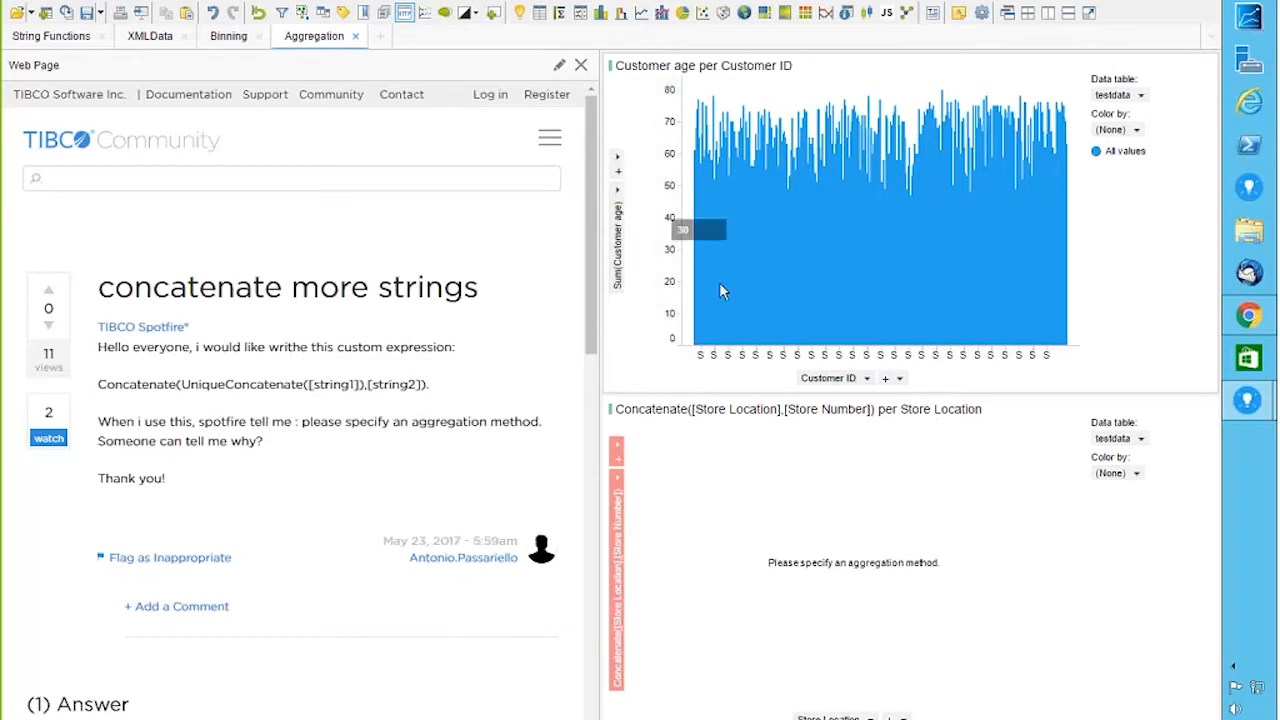
# Step: Group the bars by Store Location and change the Customer age aggregation to Average
pyautogui.click(866, 379)
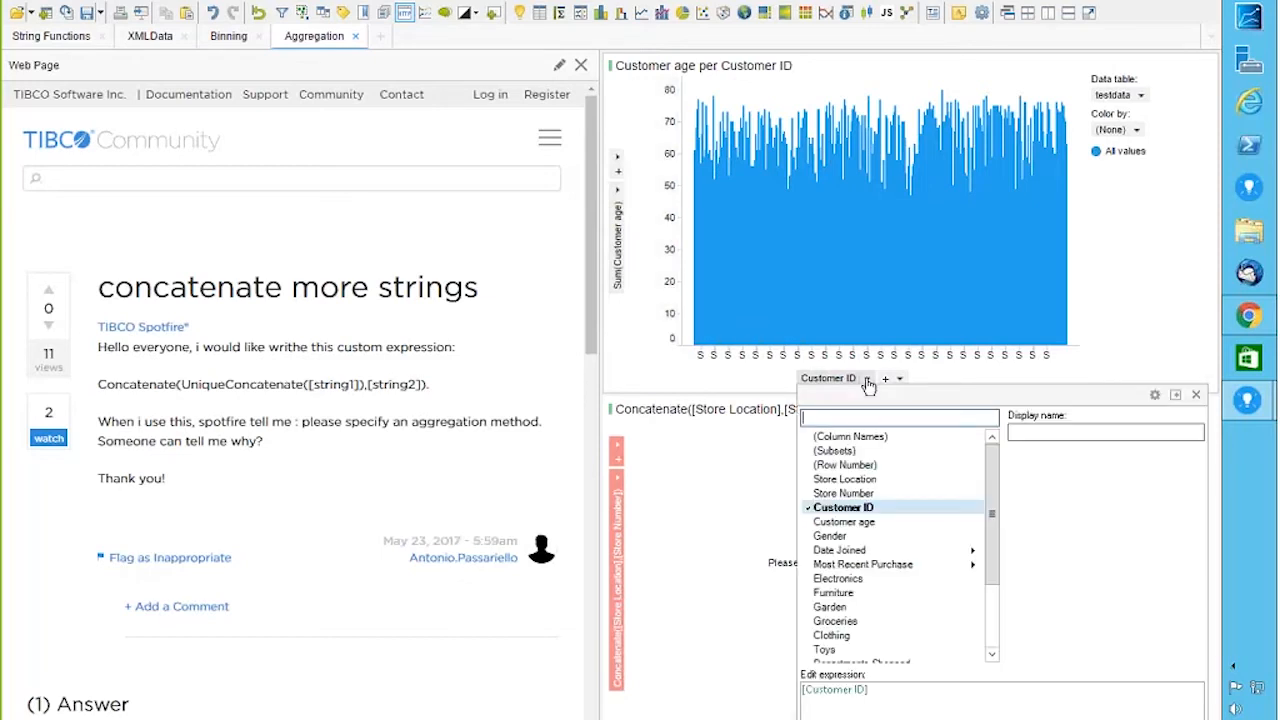
pyautogui.click(850, 480)
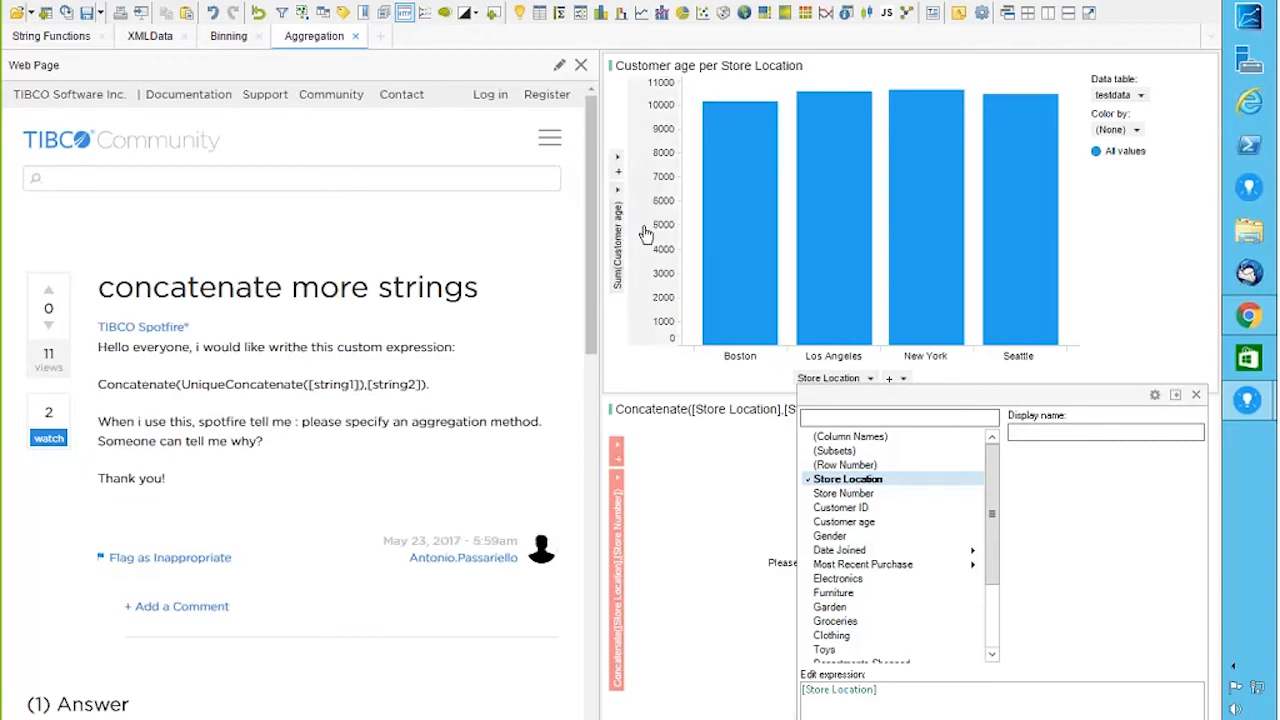
pyautogui.click(620, 213)
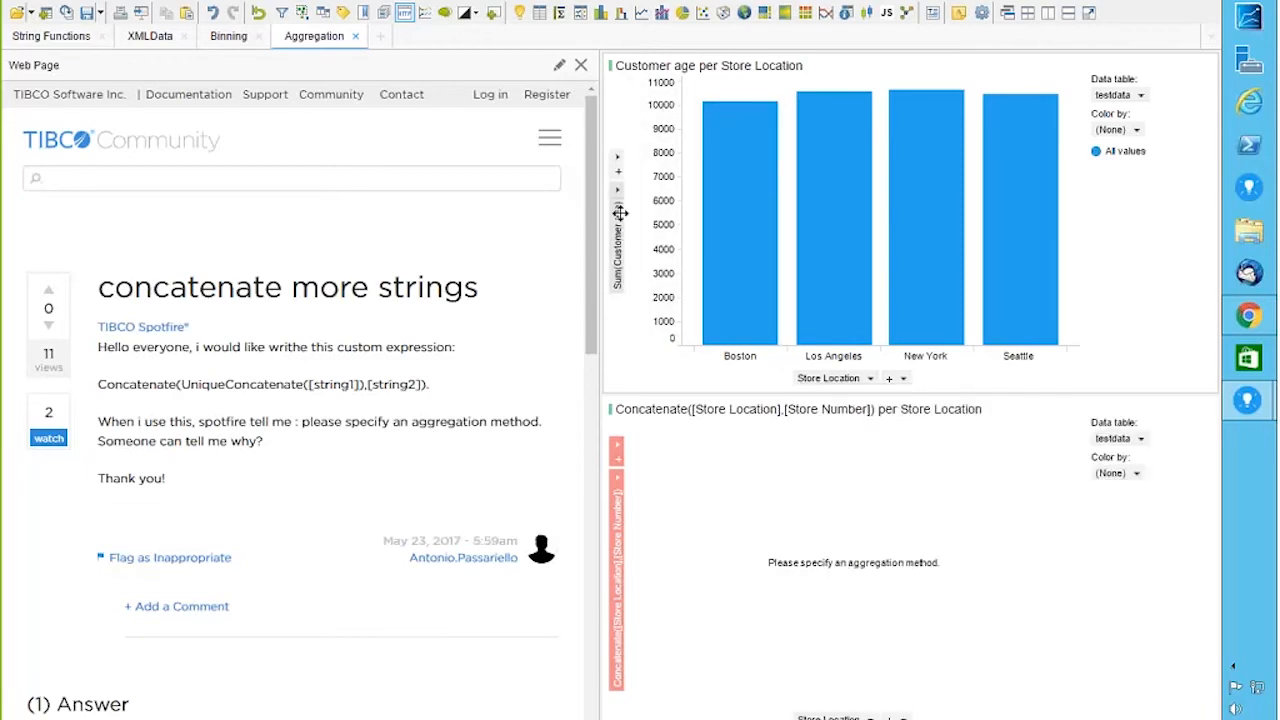
pyautogui.click(618, 194)
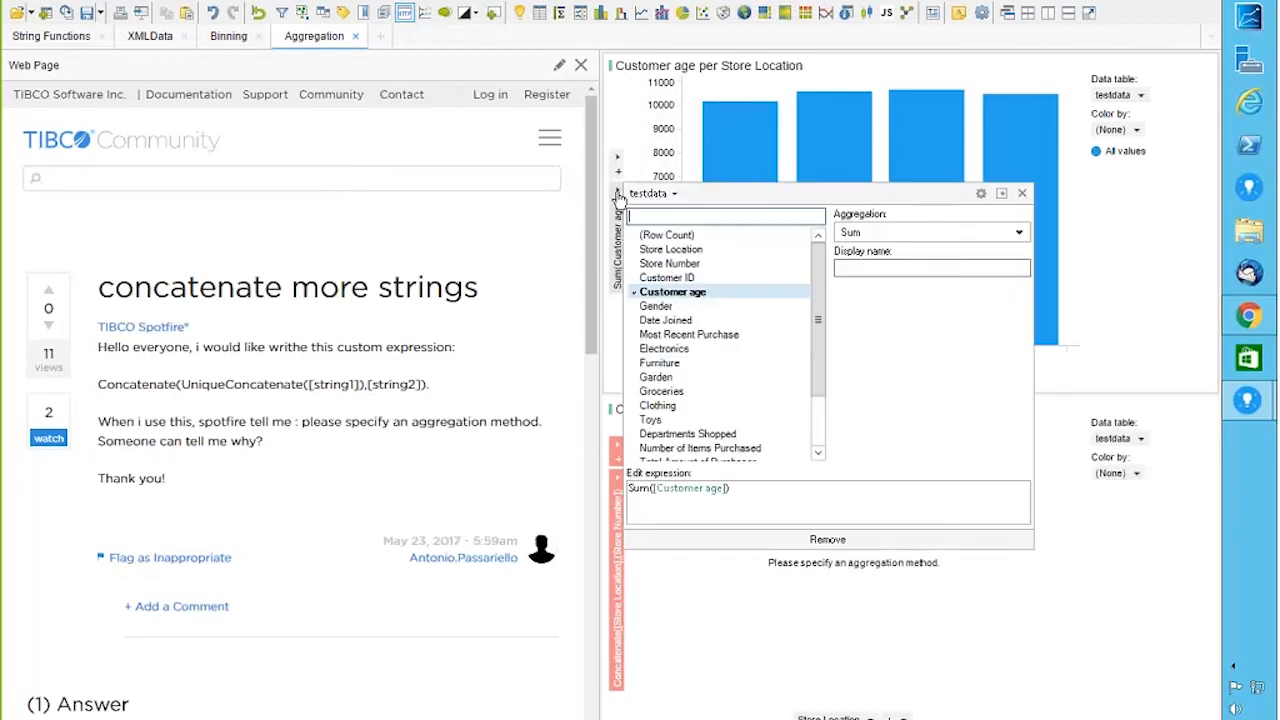
pyautogui.click(880, 233)
pyautogui.click(885, 287)
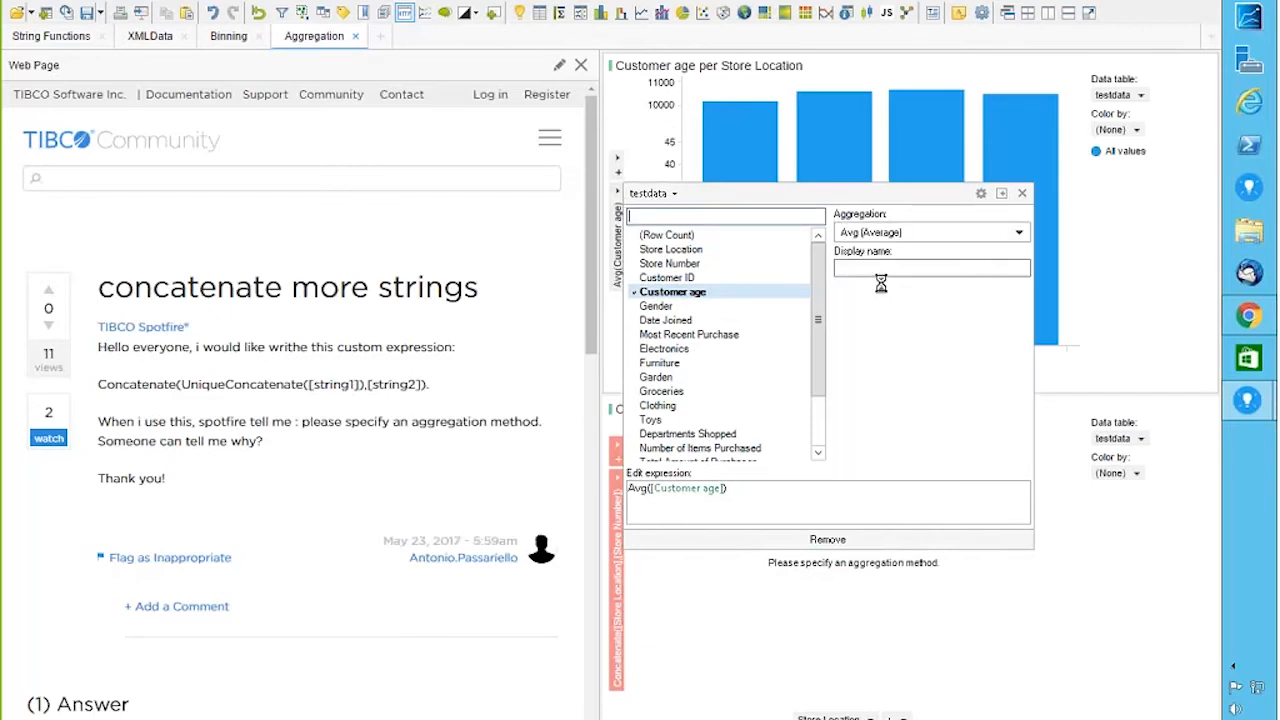
pyautogui.click(1148, 268)
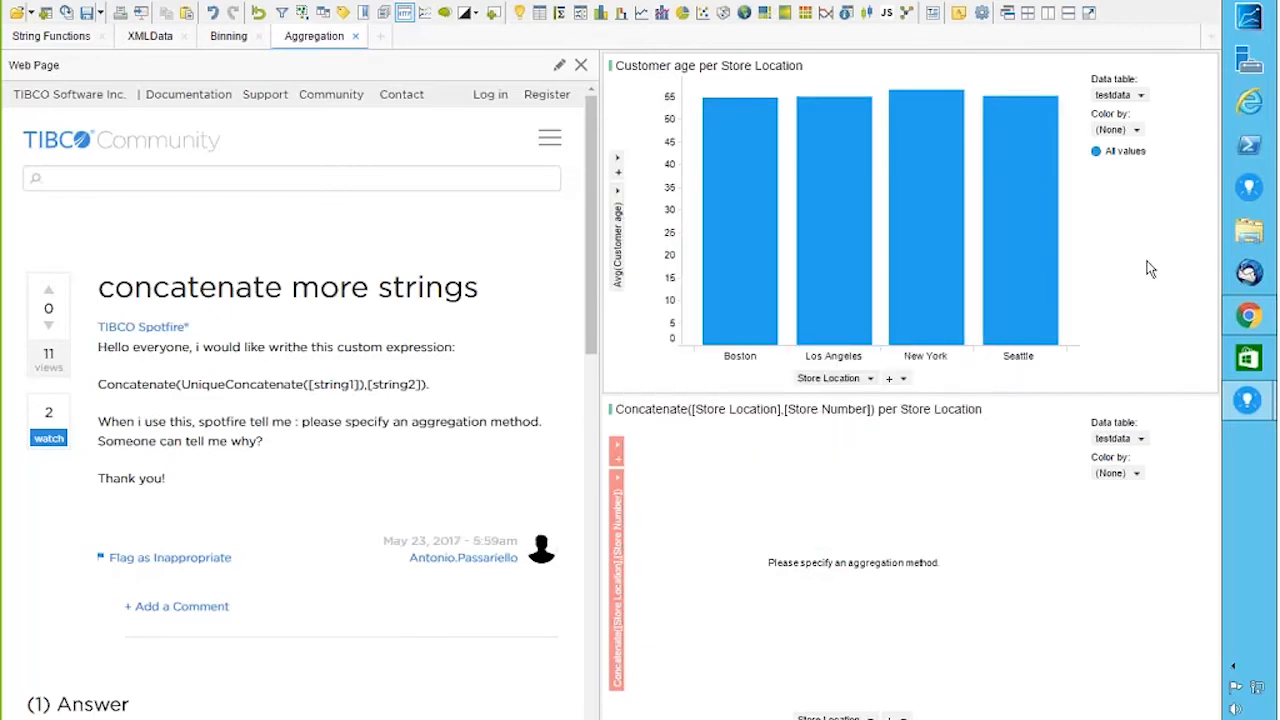
pyautogui.moveTo(813, 209)
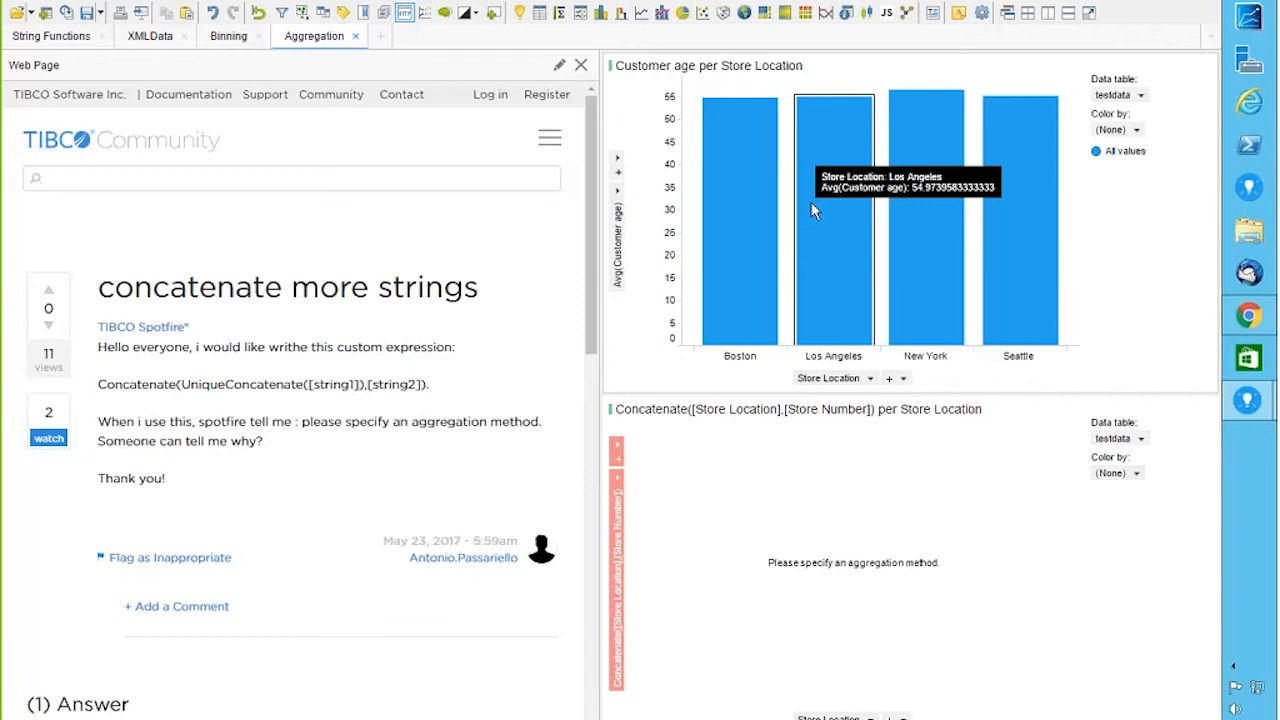
# Step: Switch the bar chart to a scatter plot with unaggregated Customer age on the Y axis
pyautogui.rightClick(786, 232)
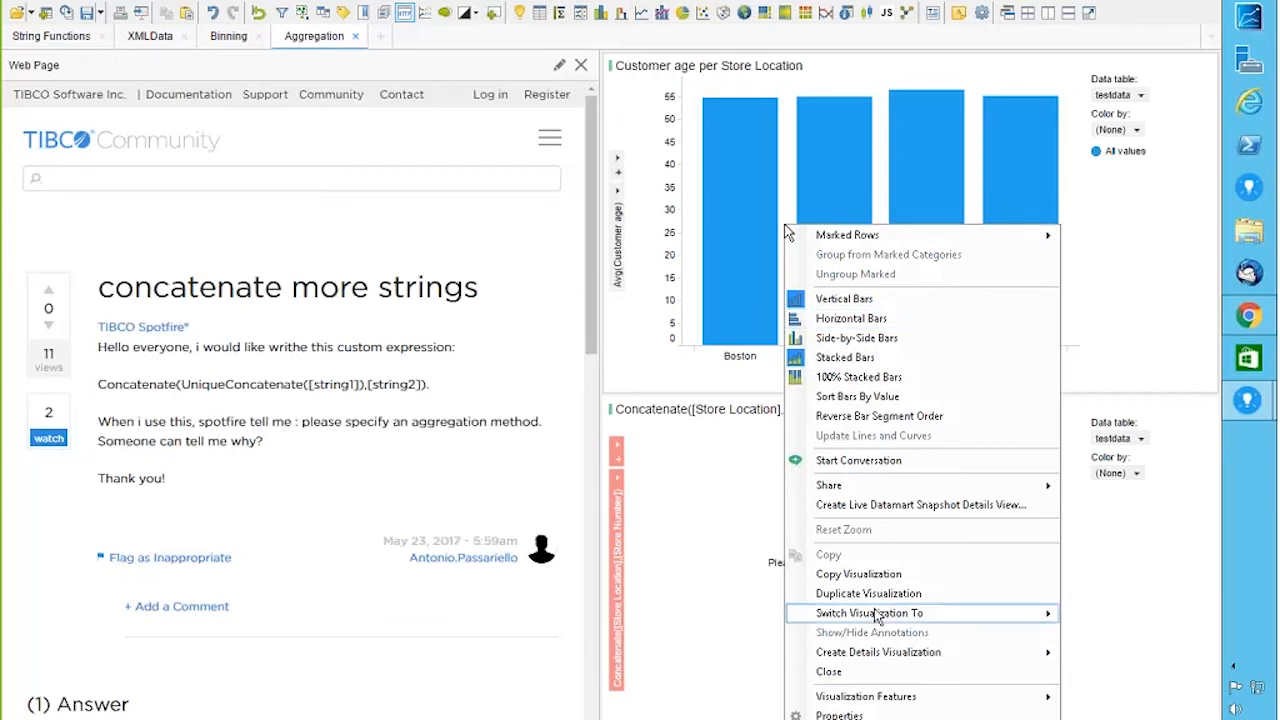
pyautogui.moveTo(876, 617)
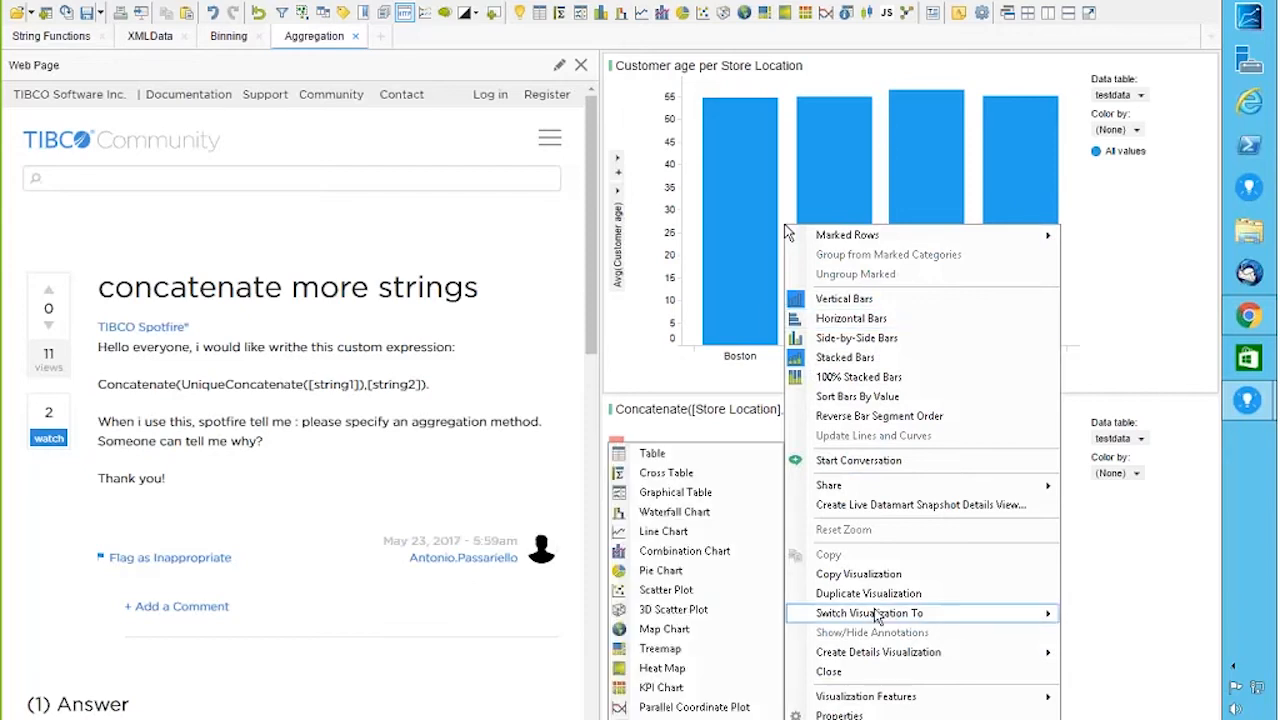
pyautogui.click(697, 591)
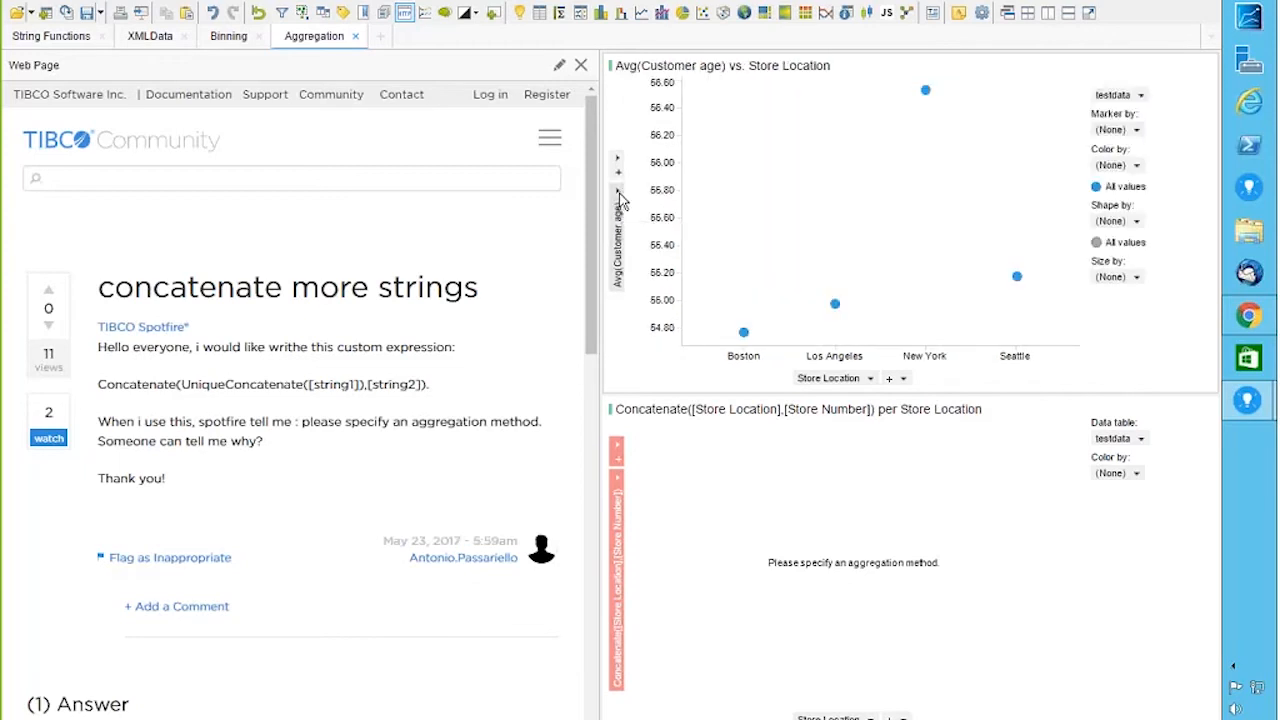
pyautogui.click(619, 197)
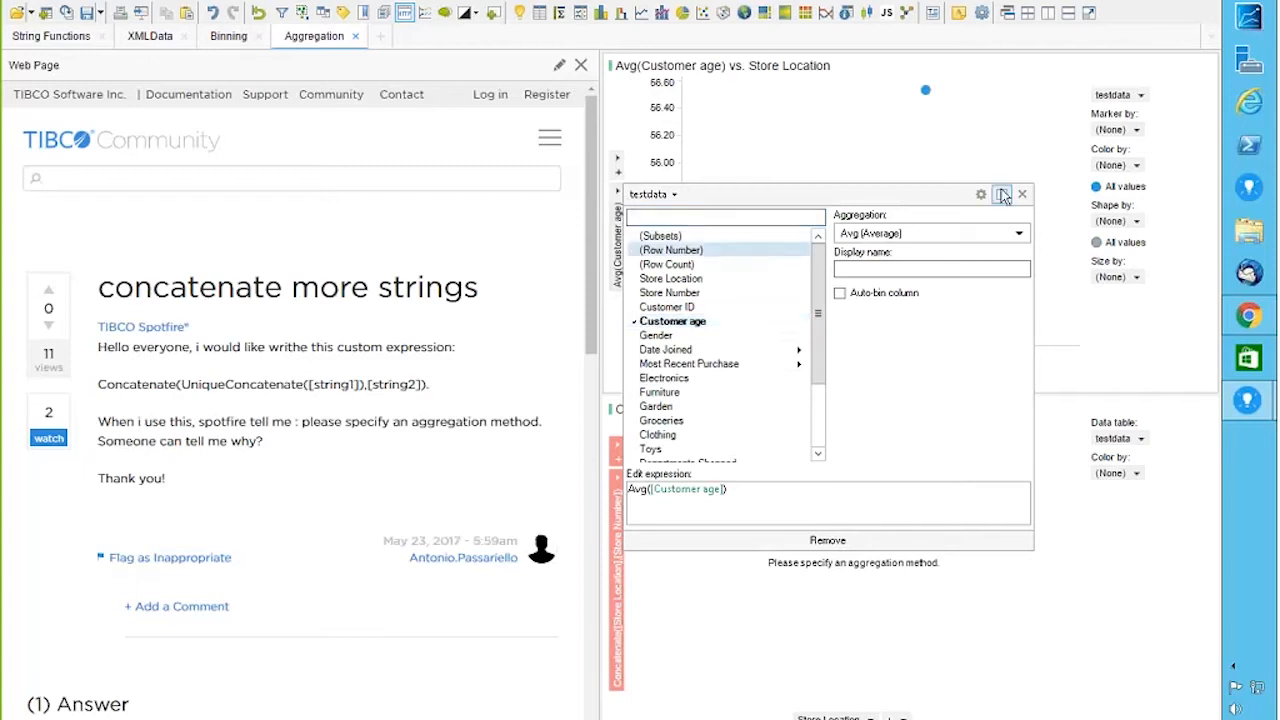
pyautogui.click(957, 233)
pyautogui.click(862, 266)
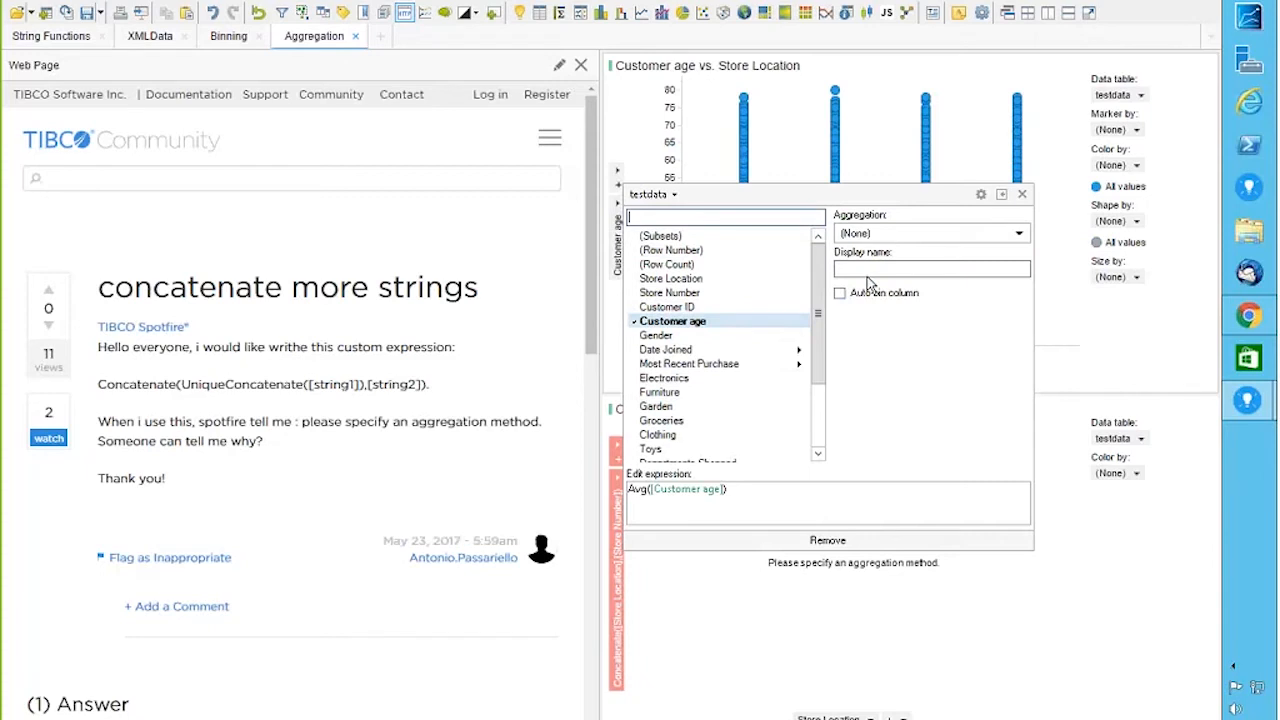
pyautogui.click(1022, 194)
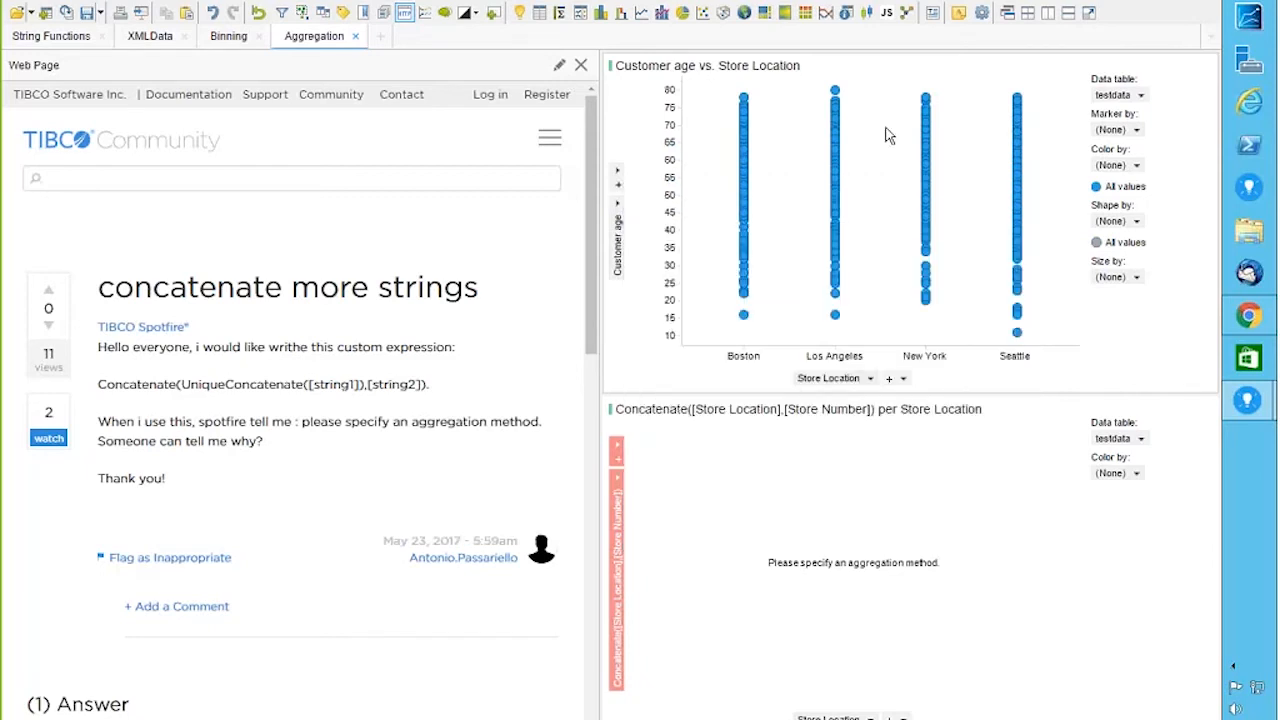
# Step: Set the scatter plot's Marker by to Customer ID, after briefly trying Gender
pyautogui.click(1138, 131)
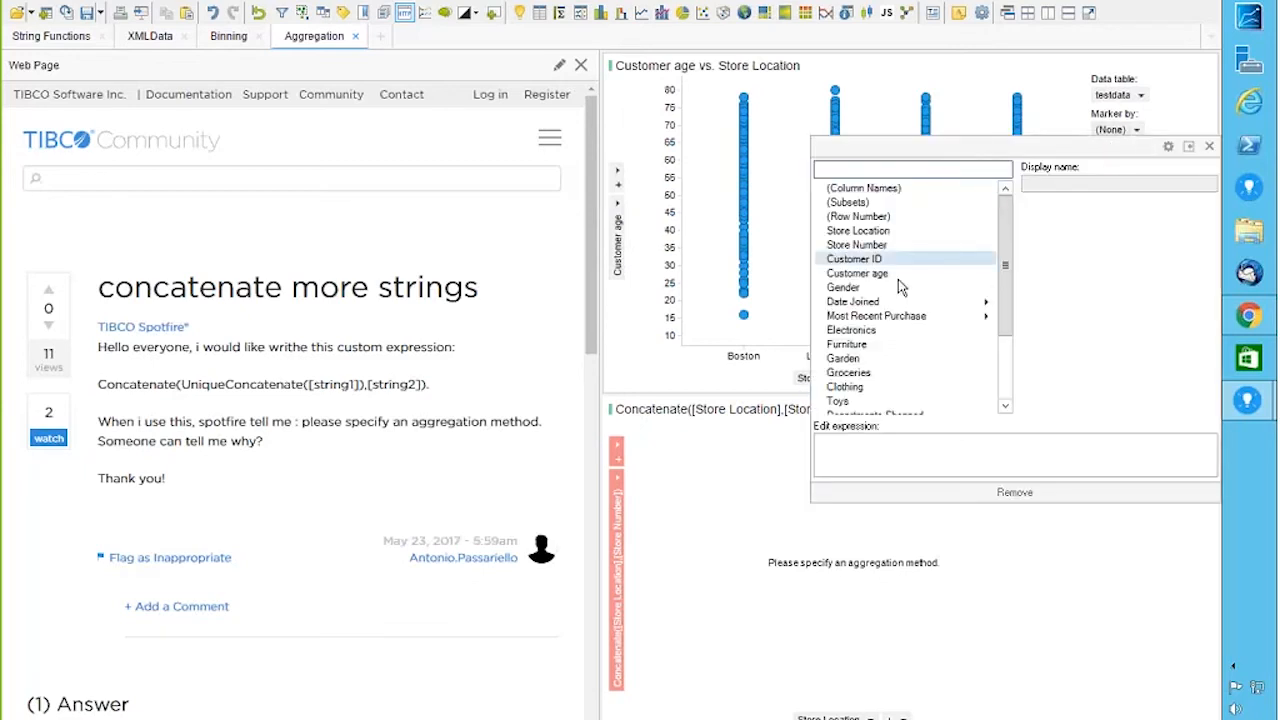
pyautogui.click(857, 288)
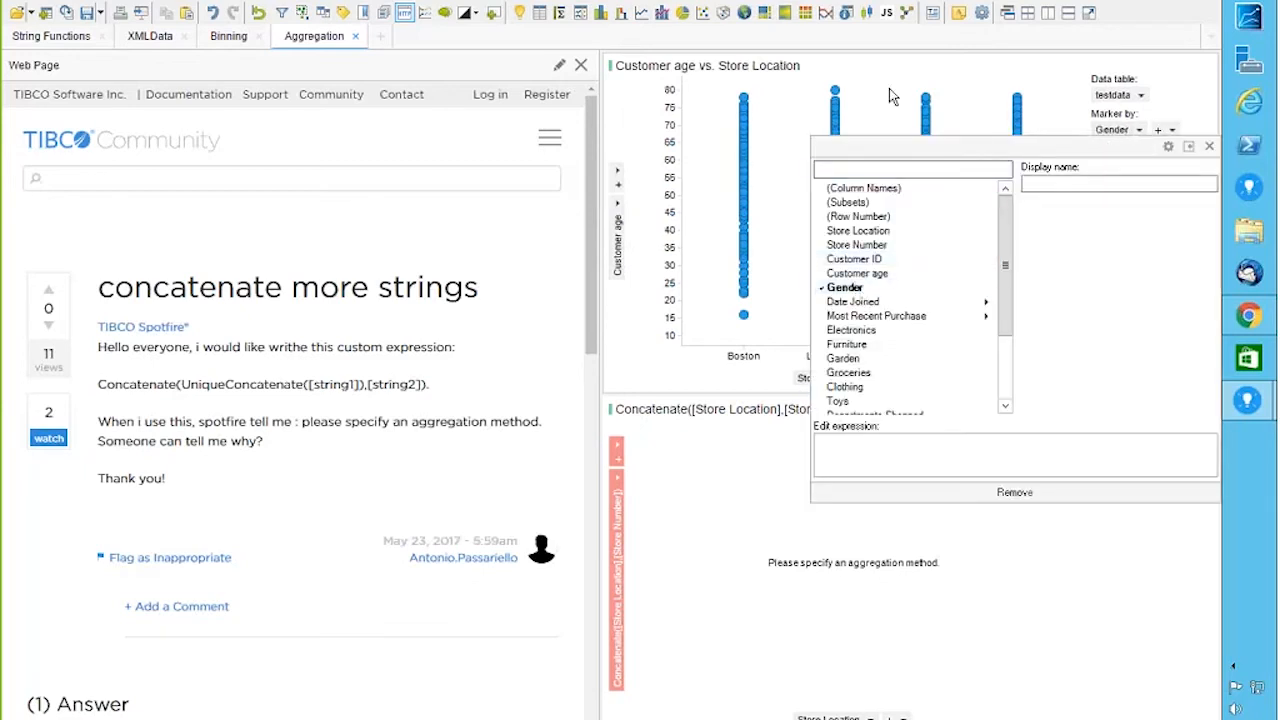
pyautogui.click(889, 90)
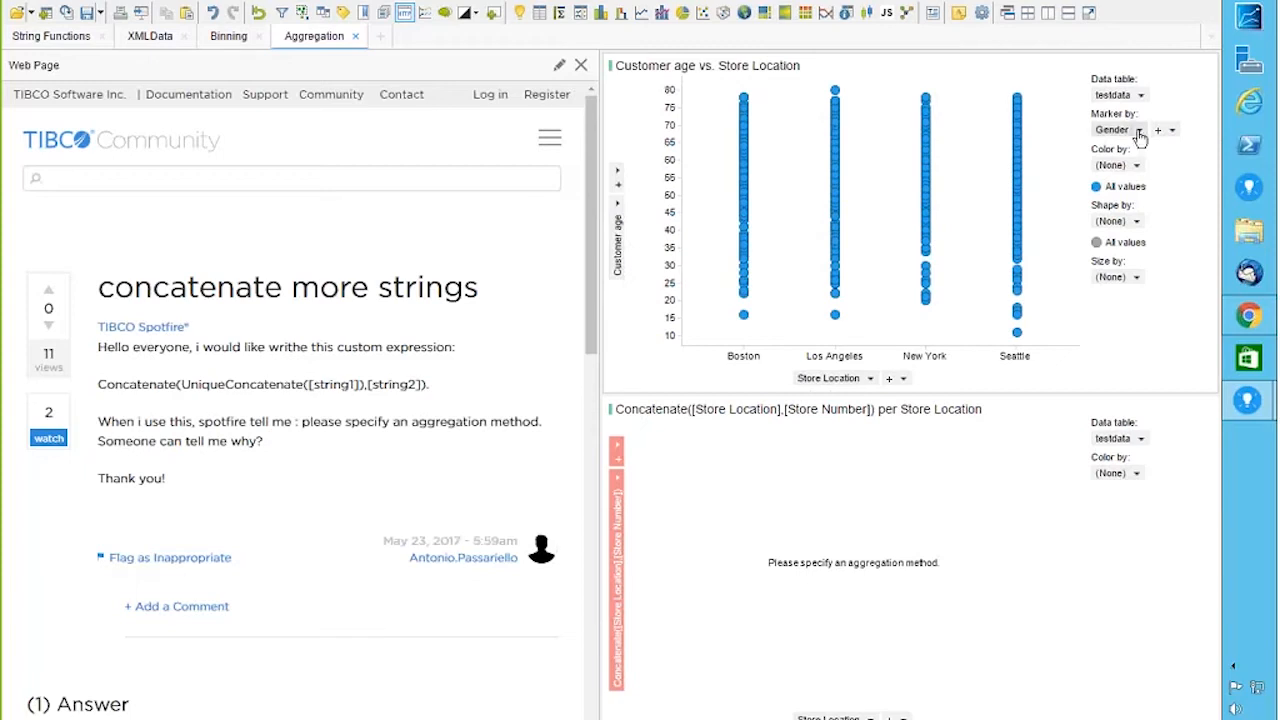
pyautogui.click(871, 382)
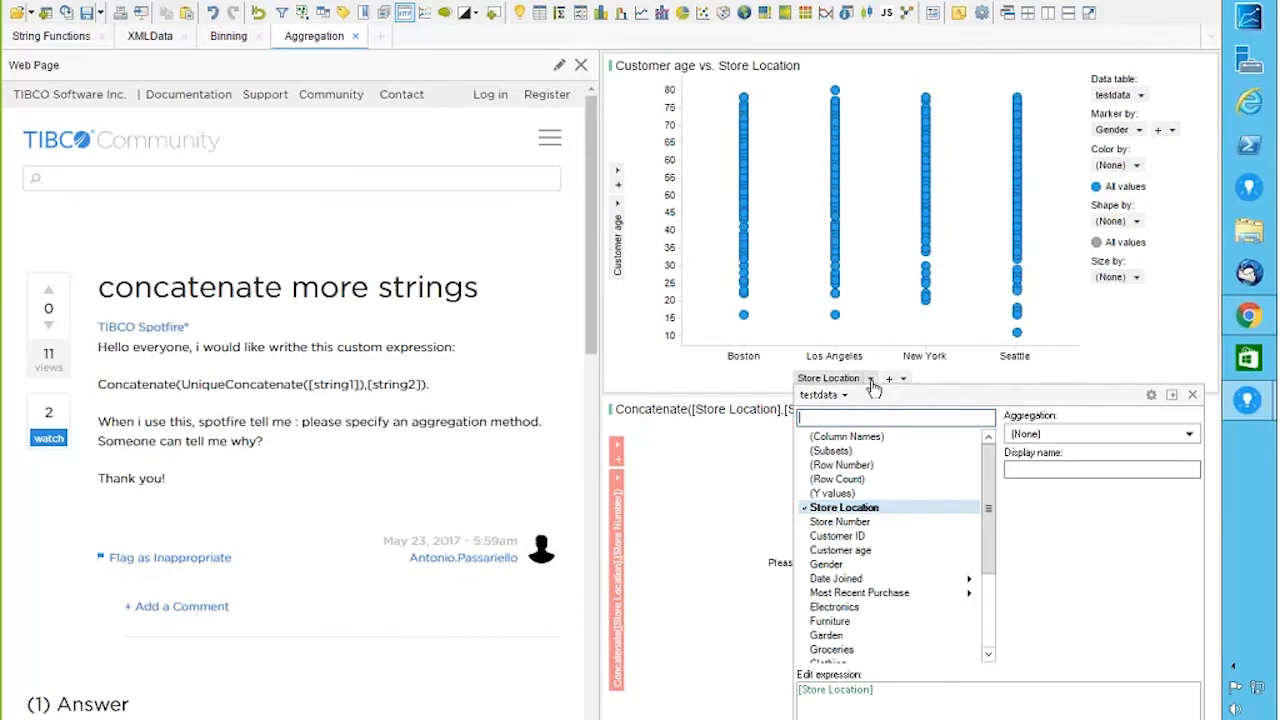
pyautogui.click(873, 355)
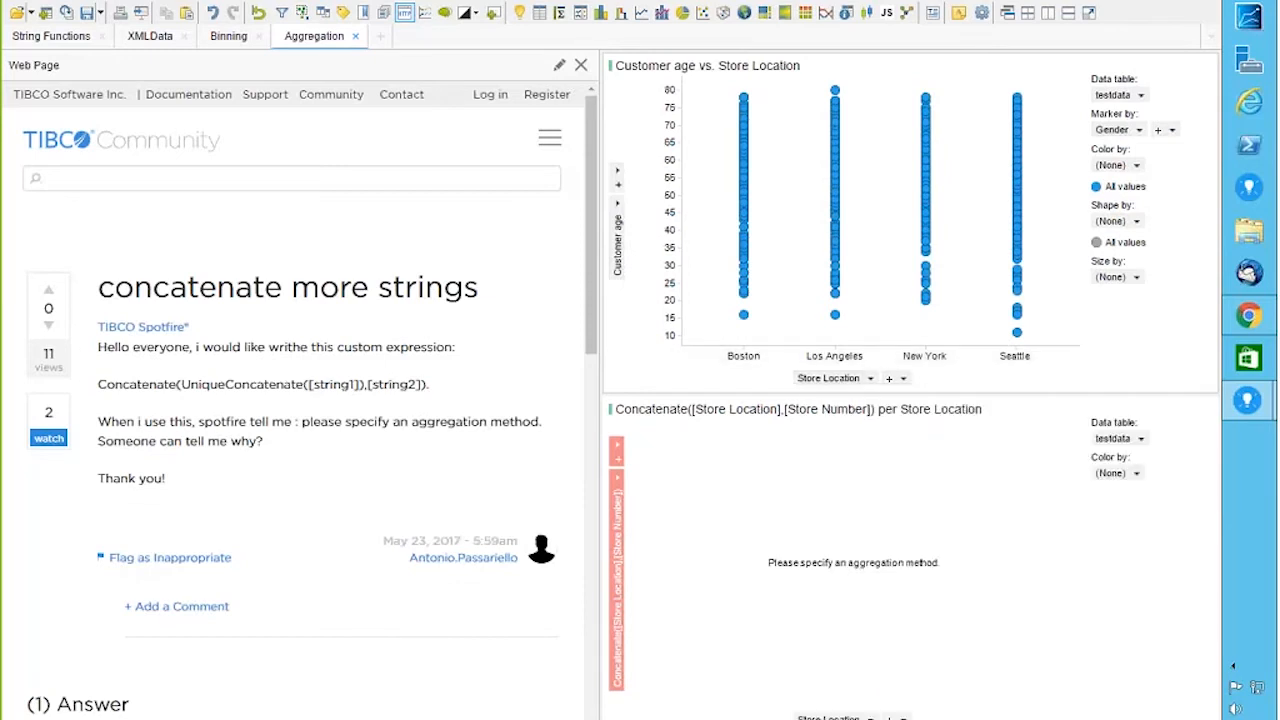
pyautogui.click(1139, 130)
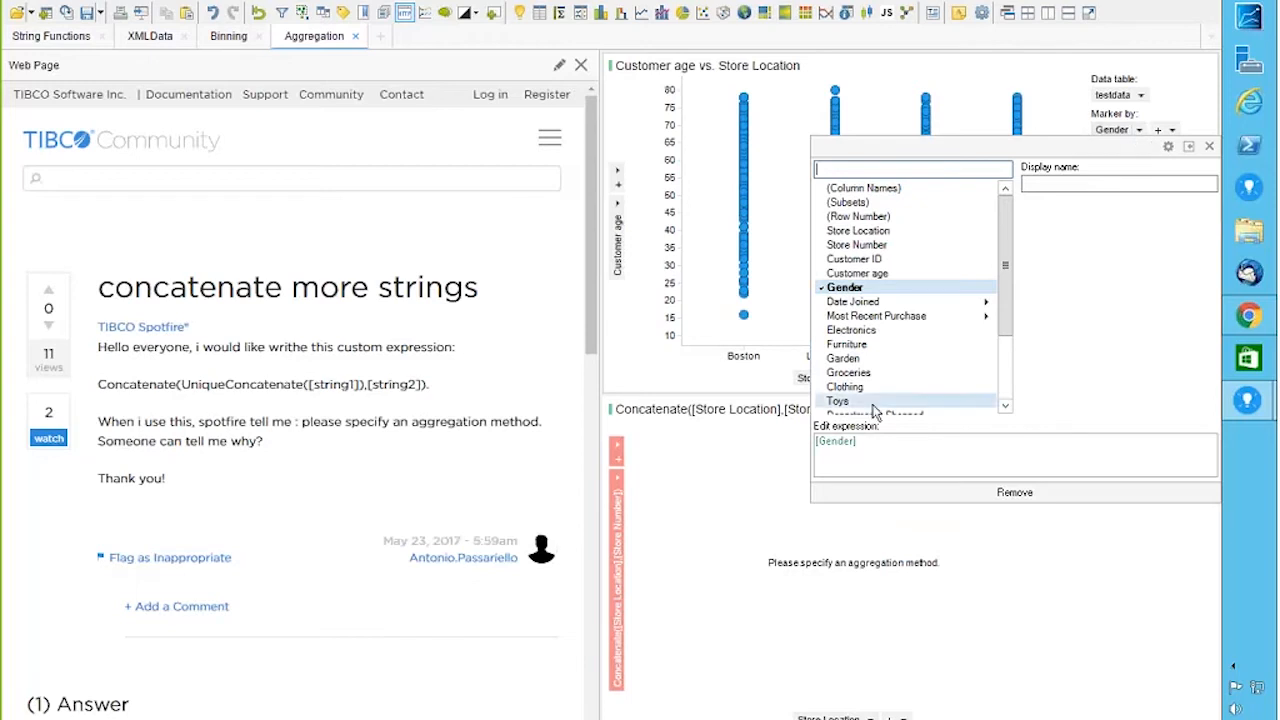
pyautogui.click(862, 259)
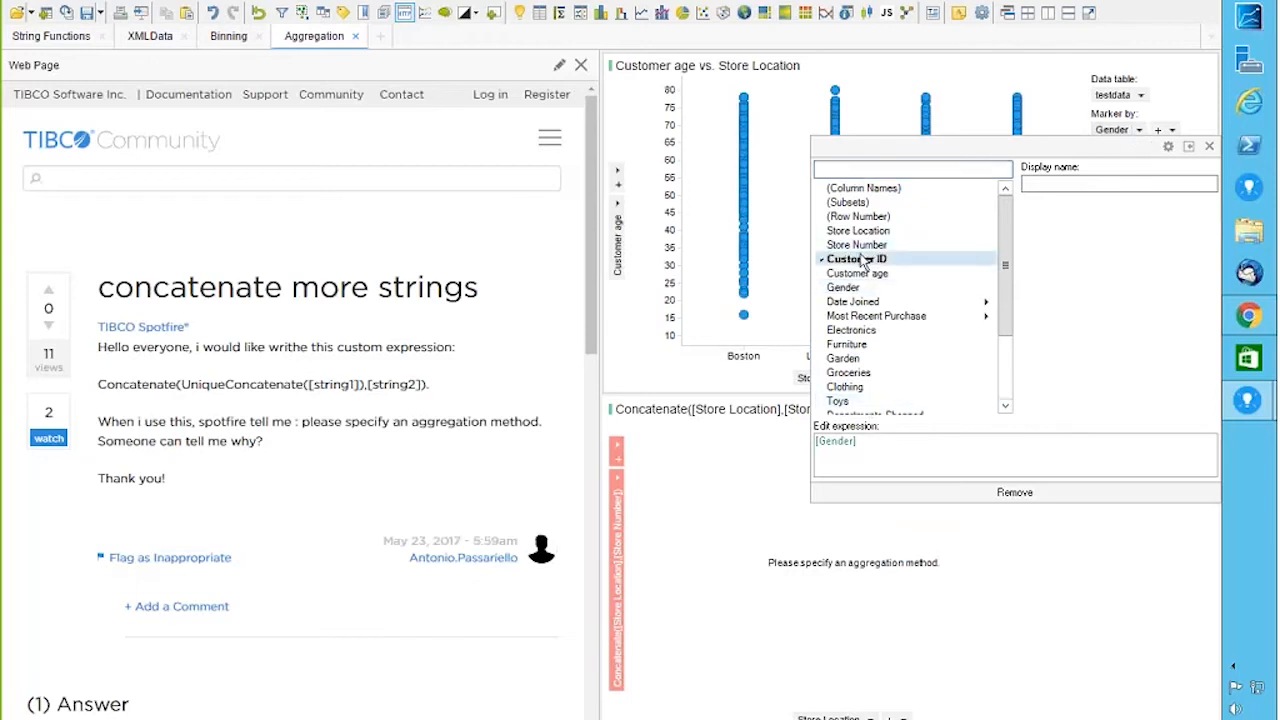
pyautogui.moveTo(715, 150); pyautogui.dragTo(716, 150)
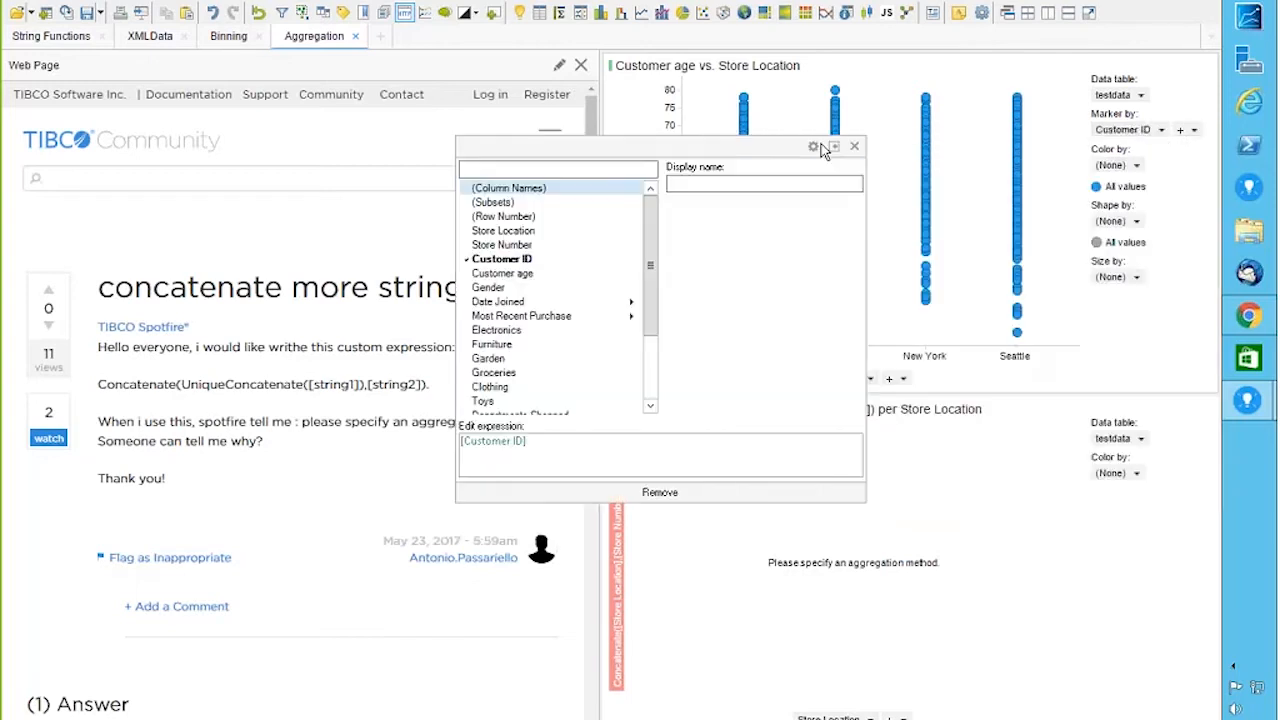
pyautogui.click(855, 147)
pyautogui.moveTo(835, 150)
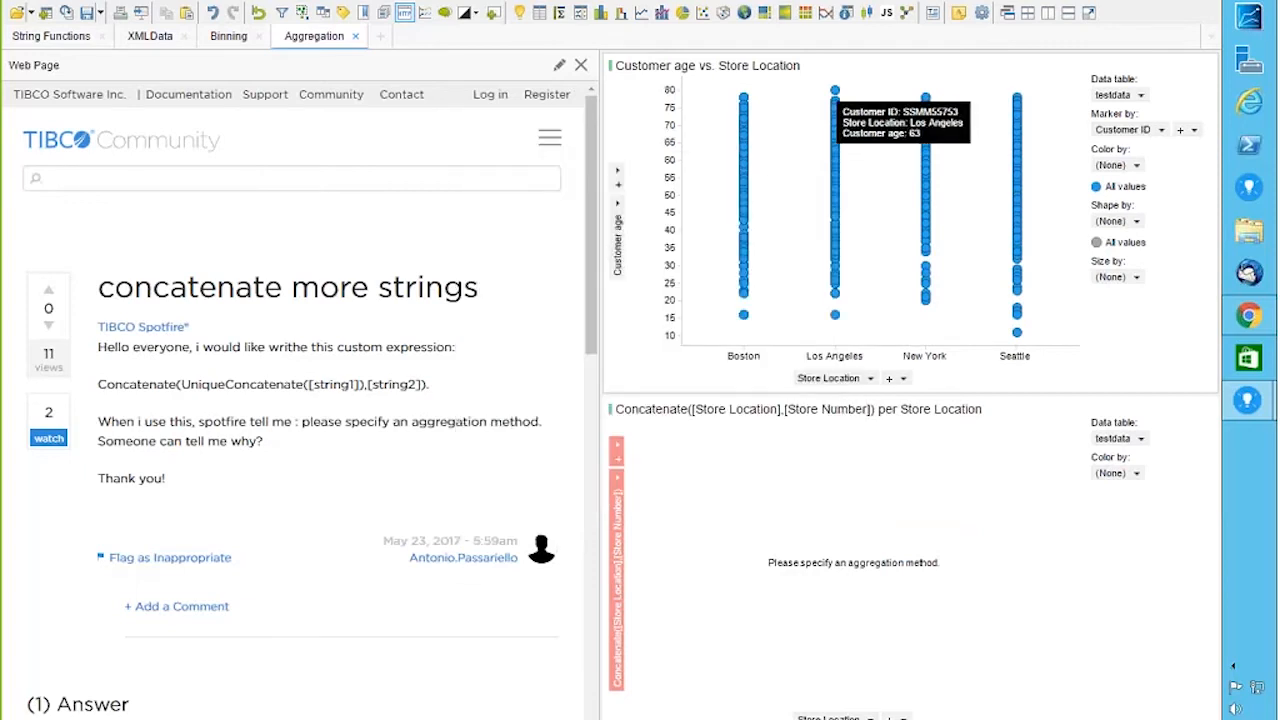
# Step: Try Concatenate aggregation on the Store Location axis, then set it back to (None)
pyautogui.click(871, 379)
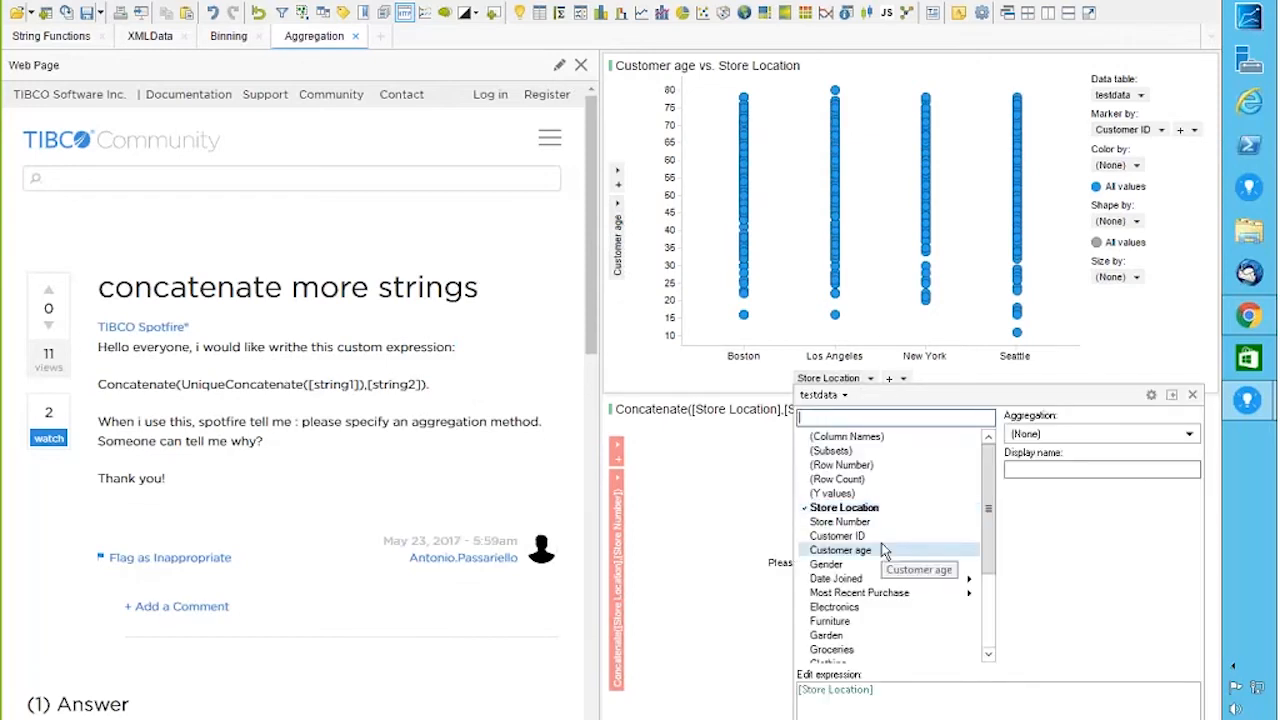
pyautogui.click(1022, 435)
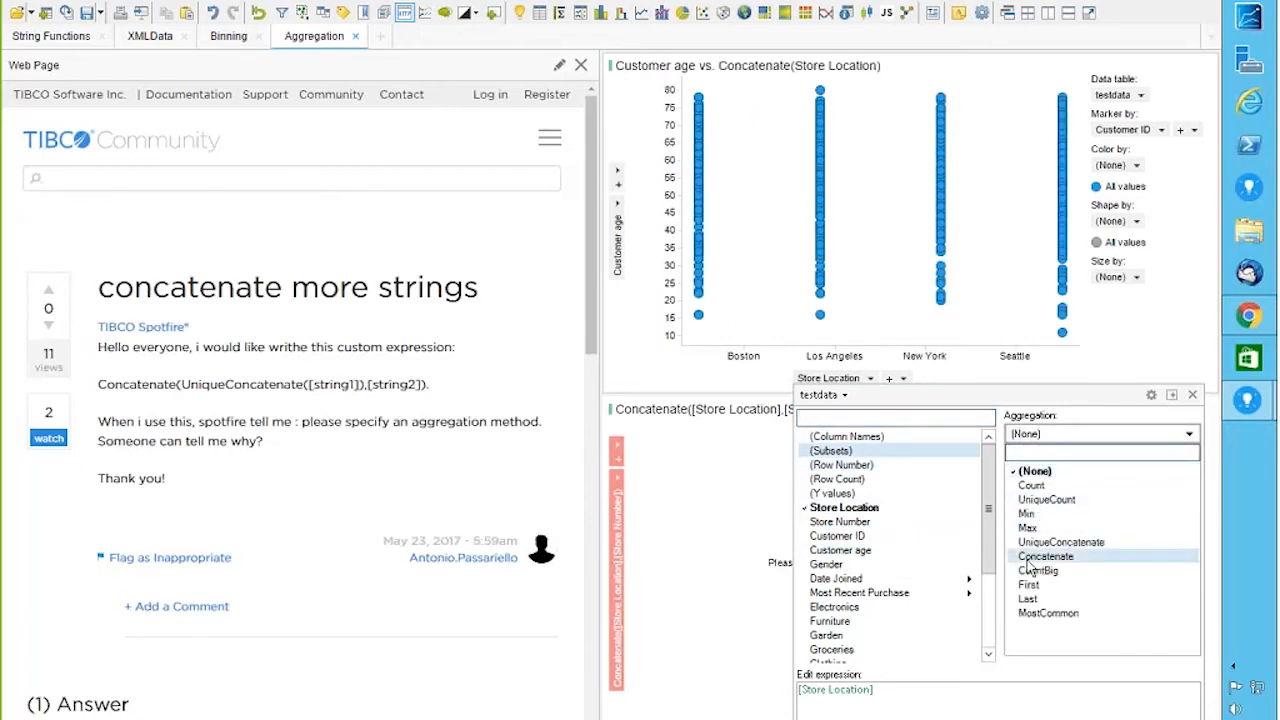
pyautogui.click(1028, 563)
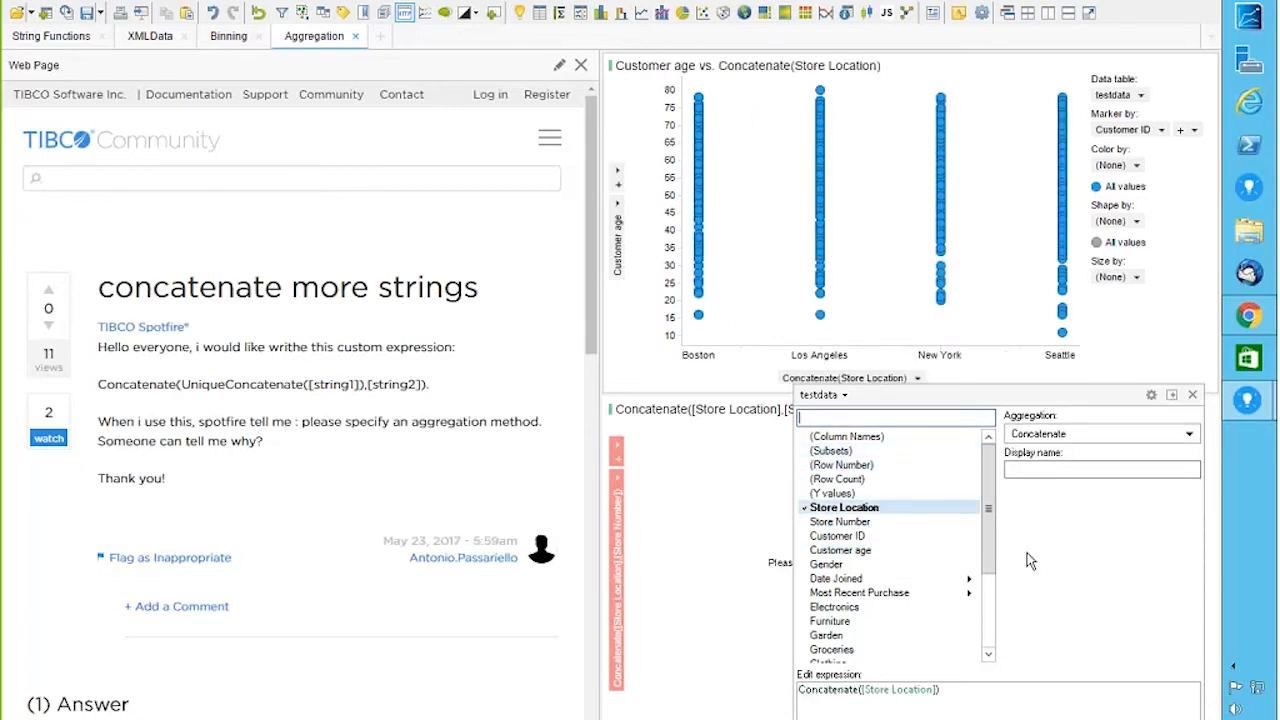
pyautogui.moveTo(818, 230)
pyautogui.click(1087, 435)
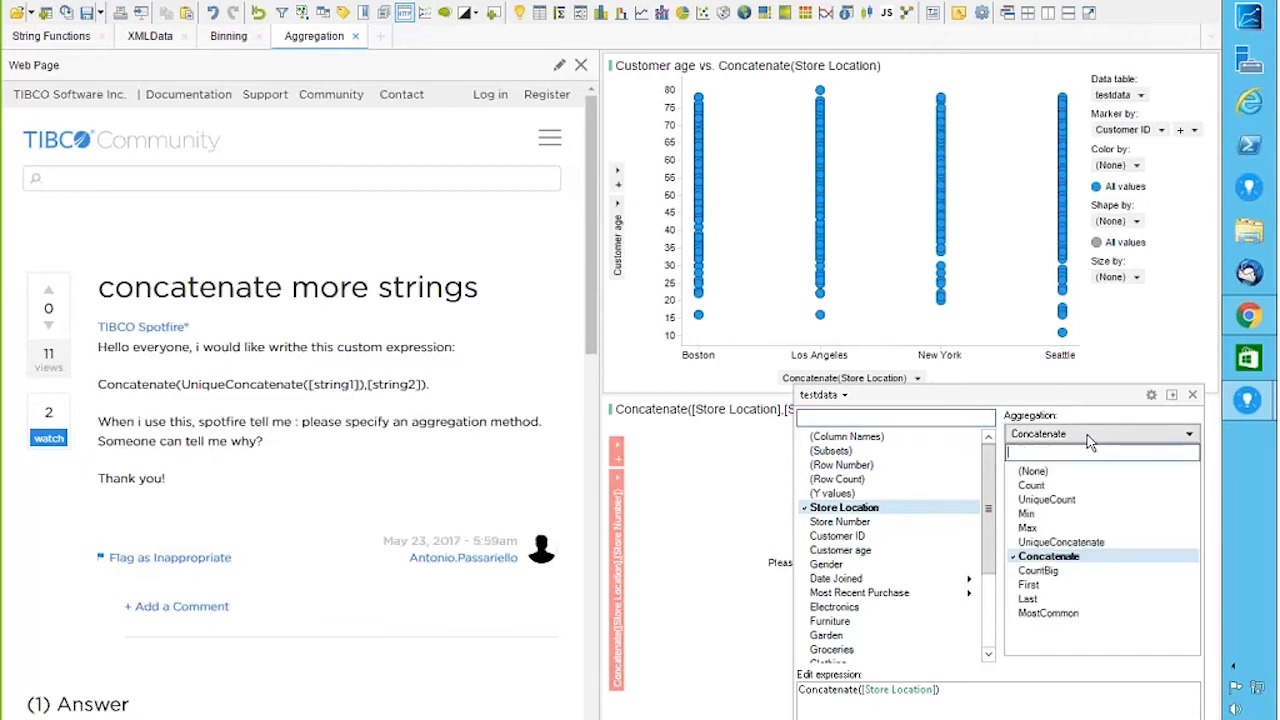
pyautogui.click(1034, 472)
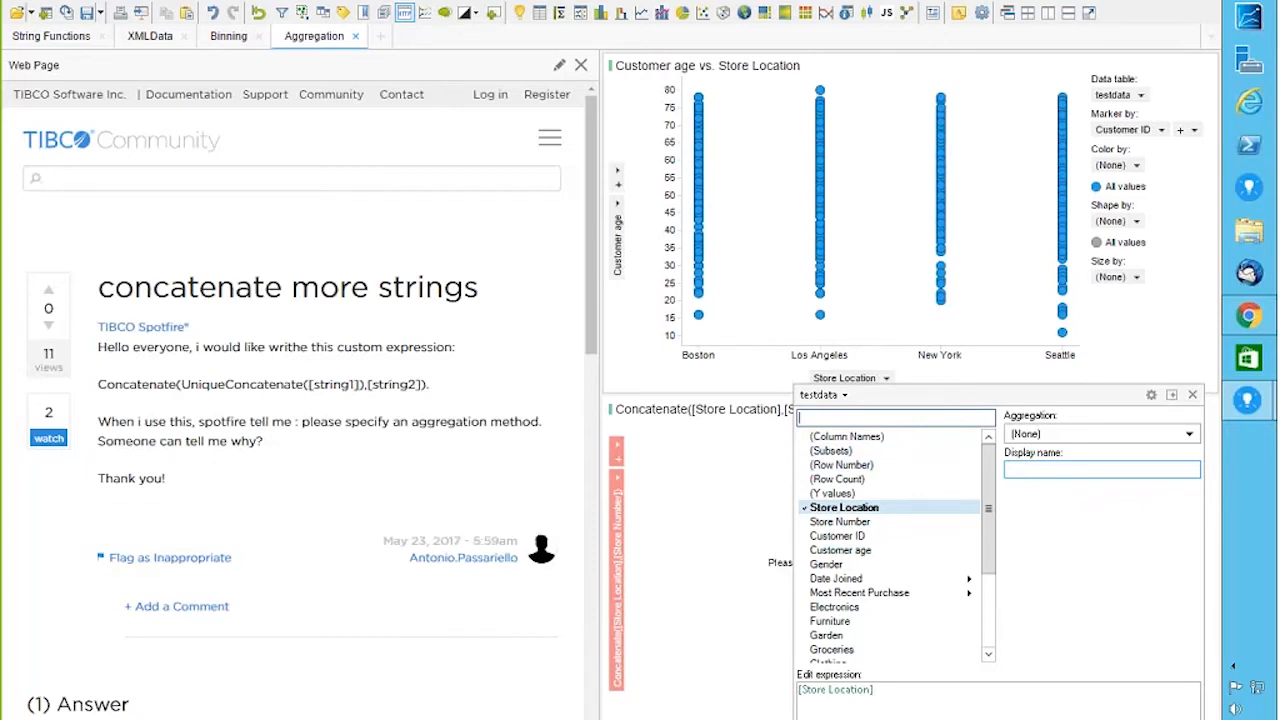
pyautogui.click(1205, 66)
# Step: Replace the scatter plot with an Electronics by Date Joined line chart using (None) aggregation
pyautogui.click(1205, 66)
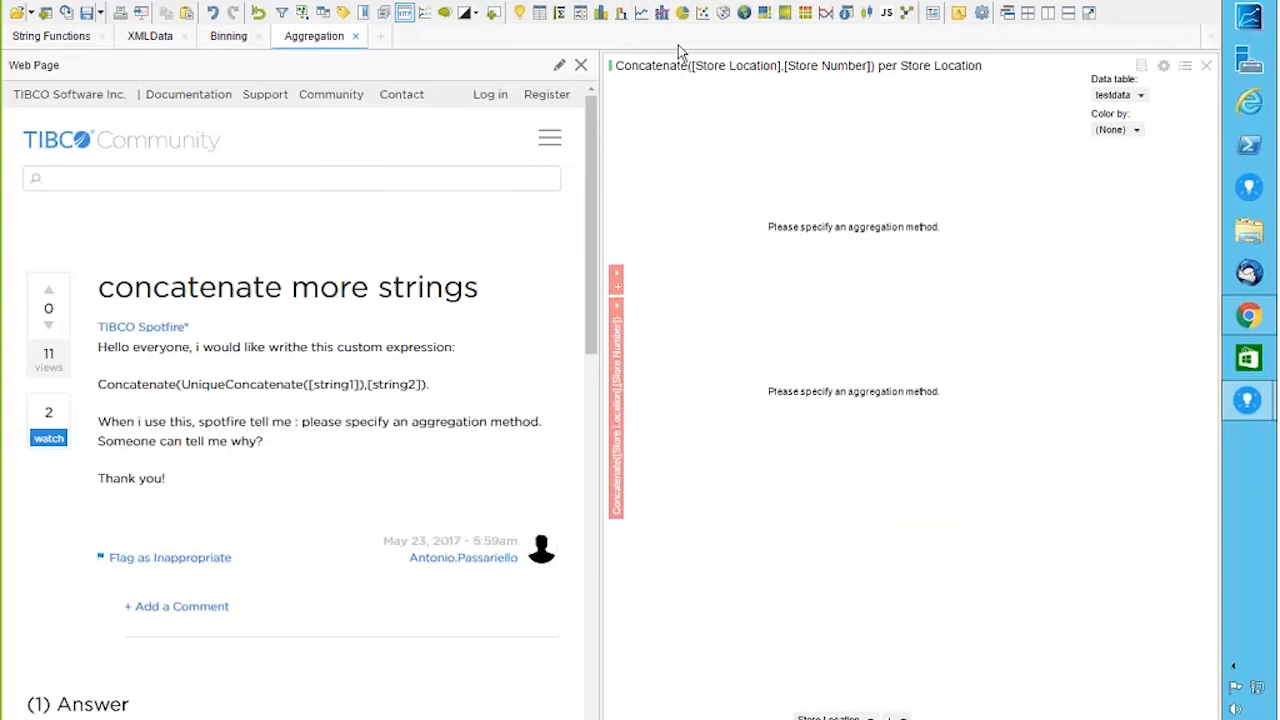
pyautogui.click(641, 13)
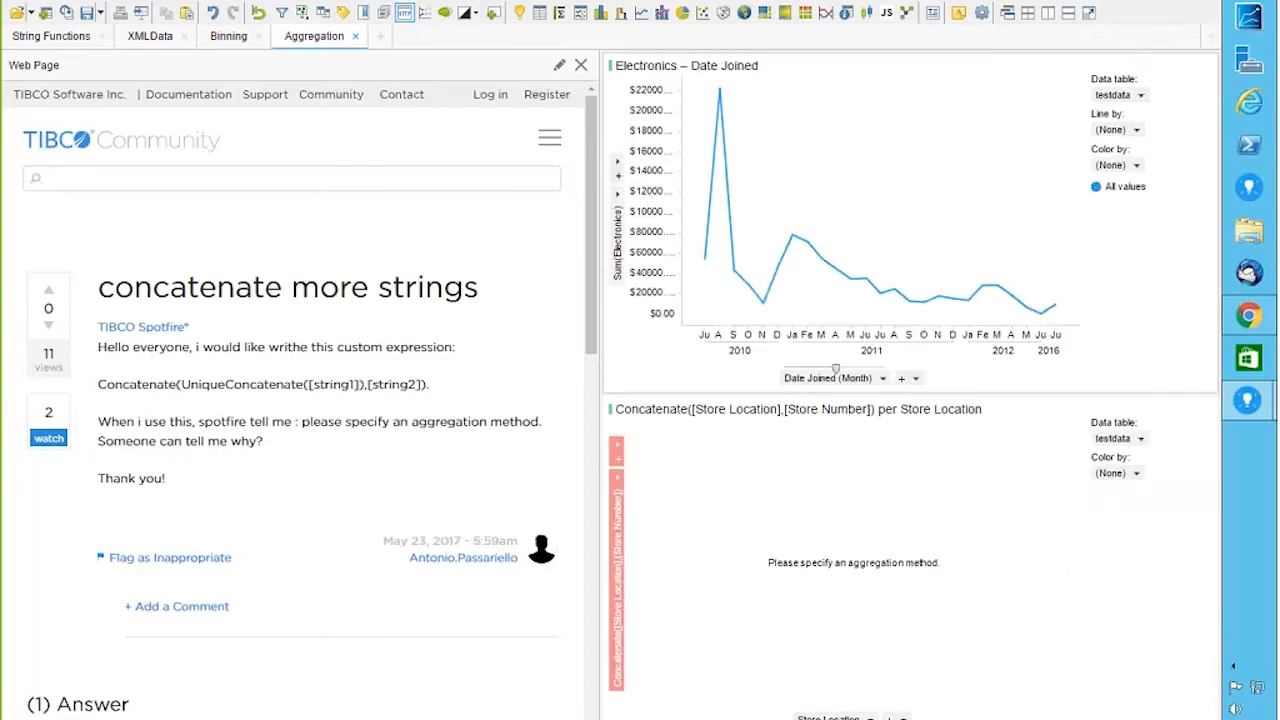
pyautogui.click(619, 210)
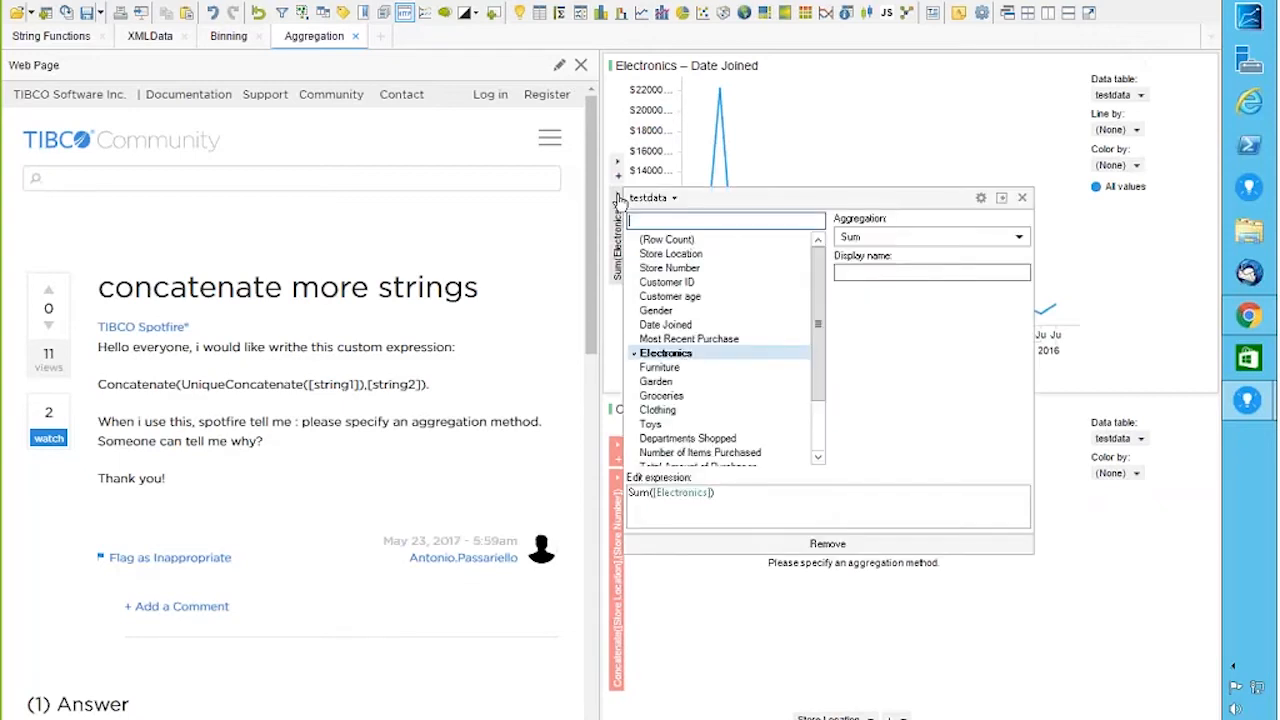
pyautogui.click(958, 239)
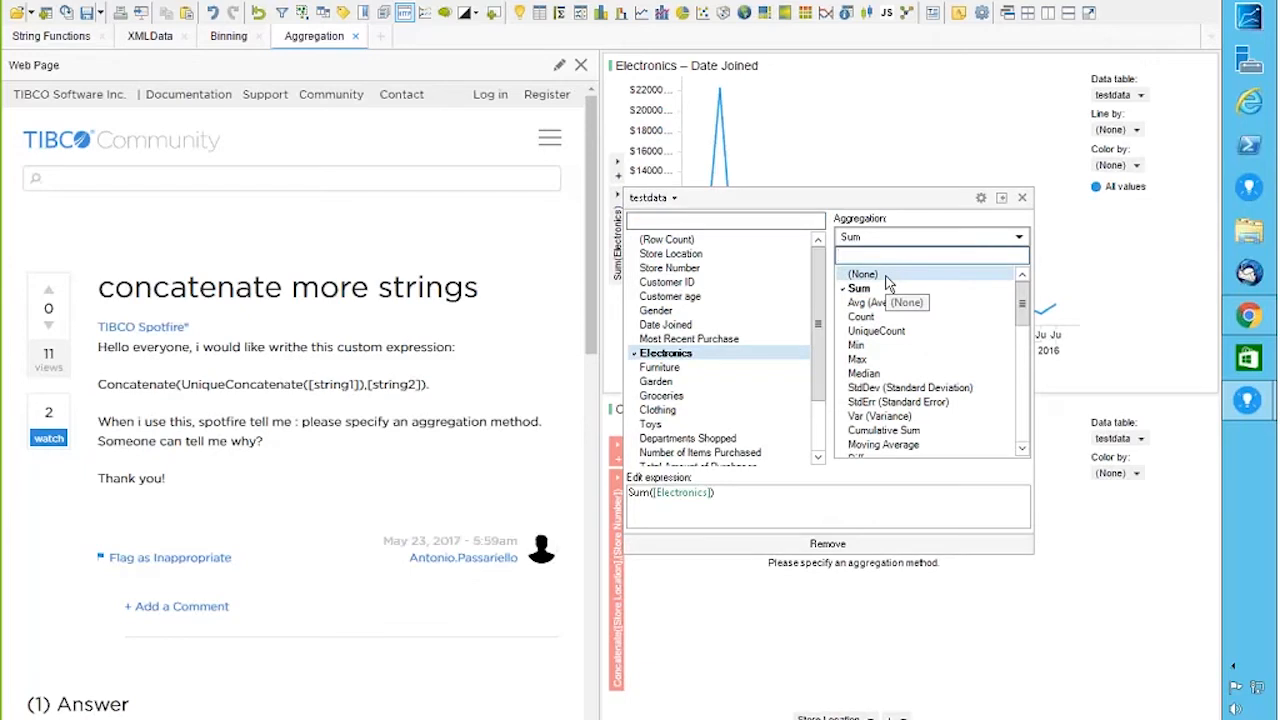
pyautogui.click(886, 276)
pyautogui.click(989, 121)
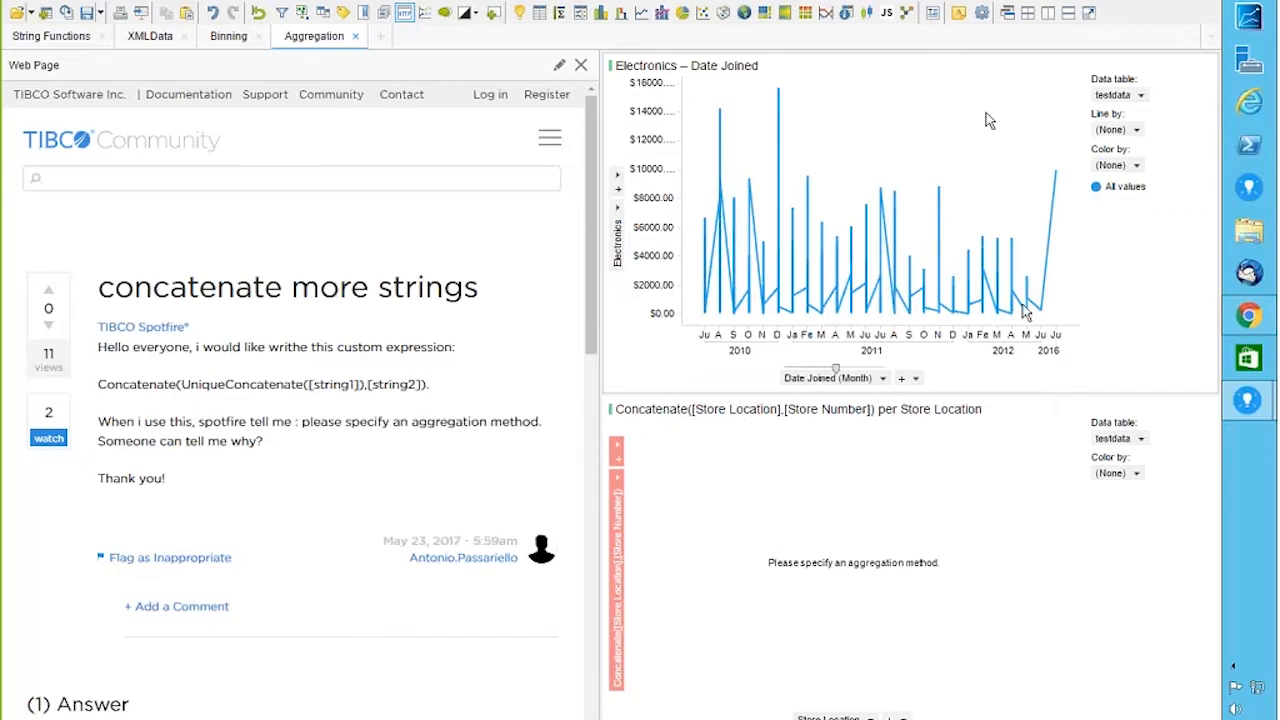
pyautogui.moveTo(1025, 313)
pyautogui.moveTo(896, 322)
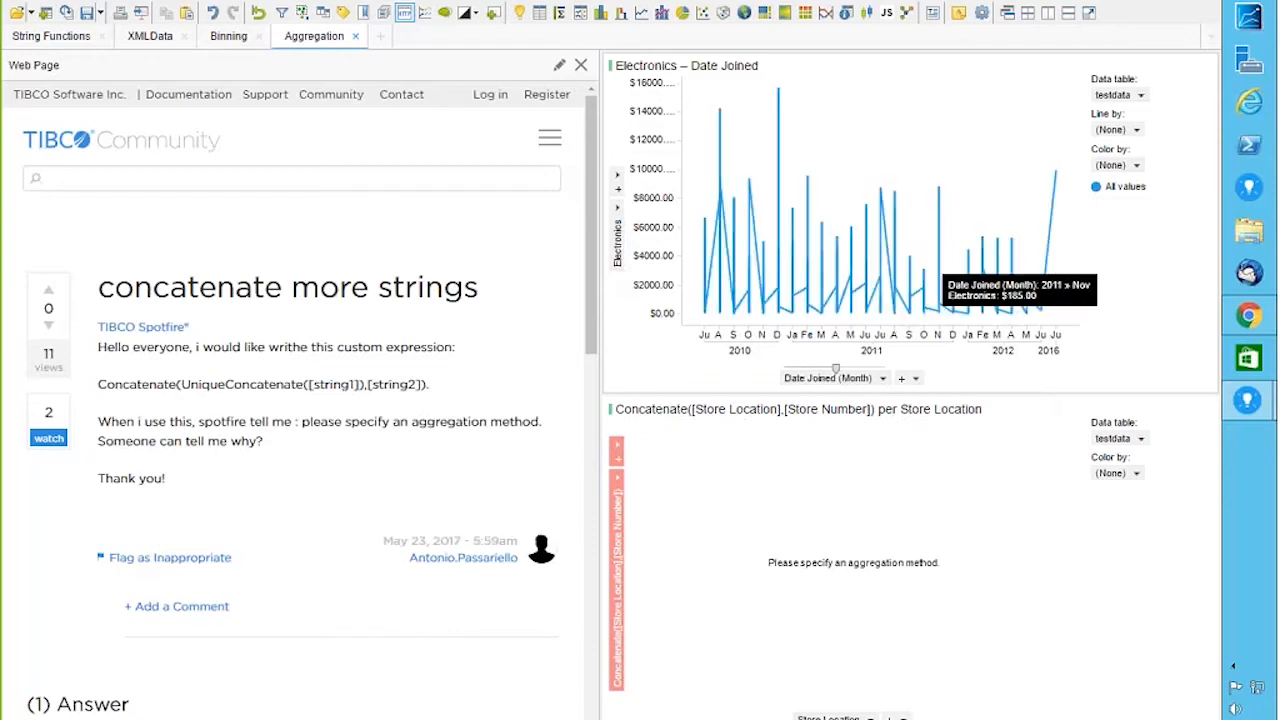
pyautogui.moveTo(1243, 425)
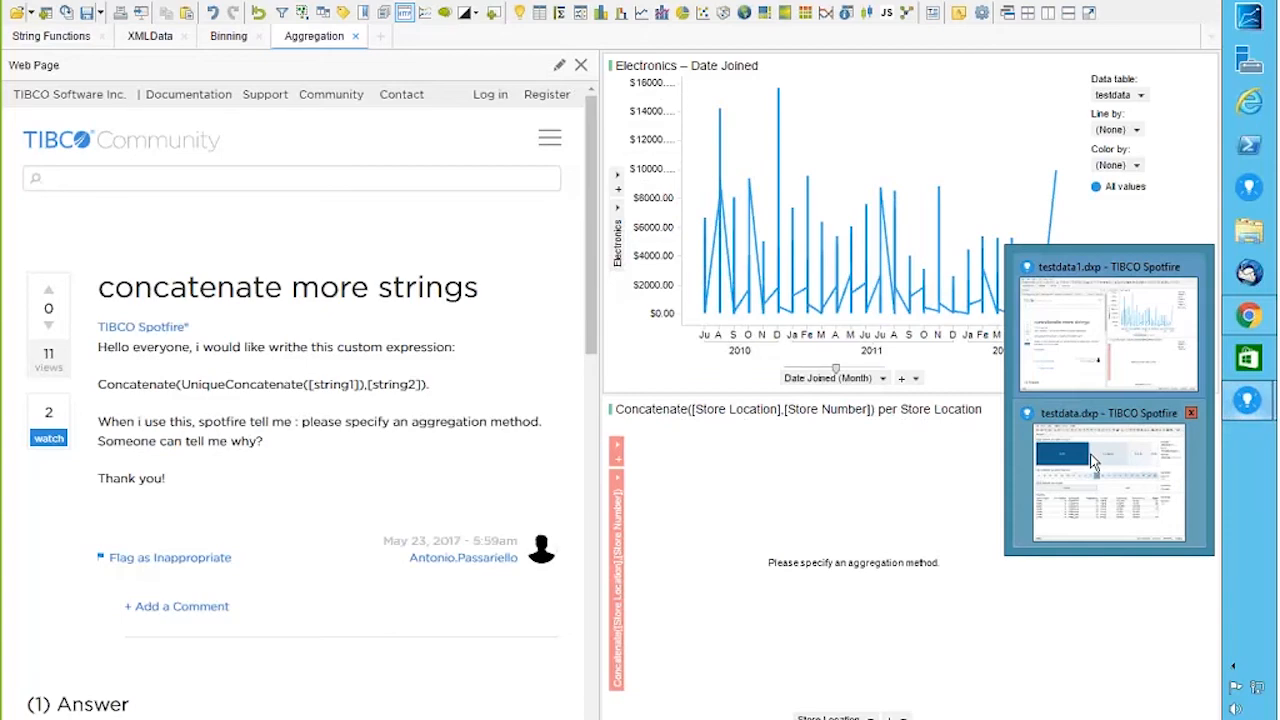
pyautogui.click(1074, 421)
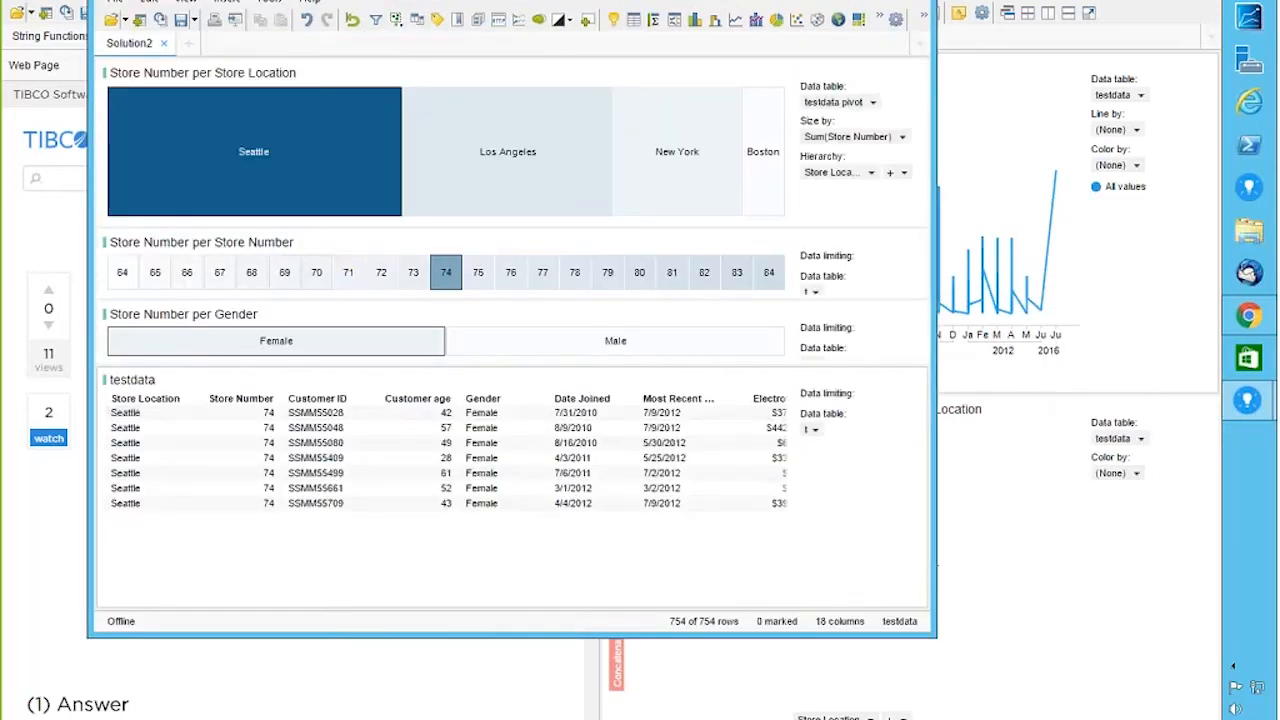
pyautogui.click(872, 0)
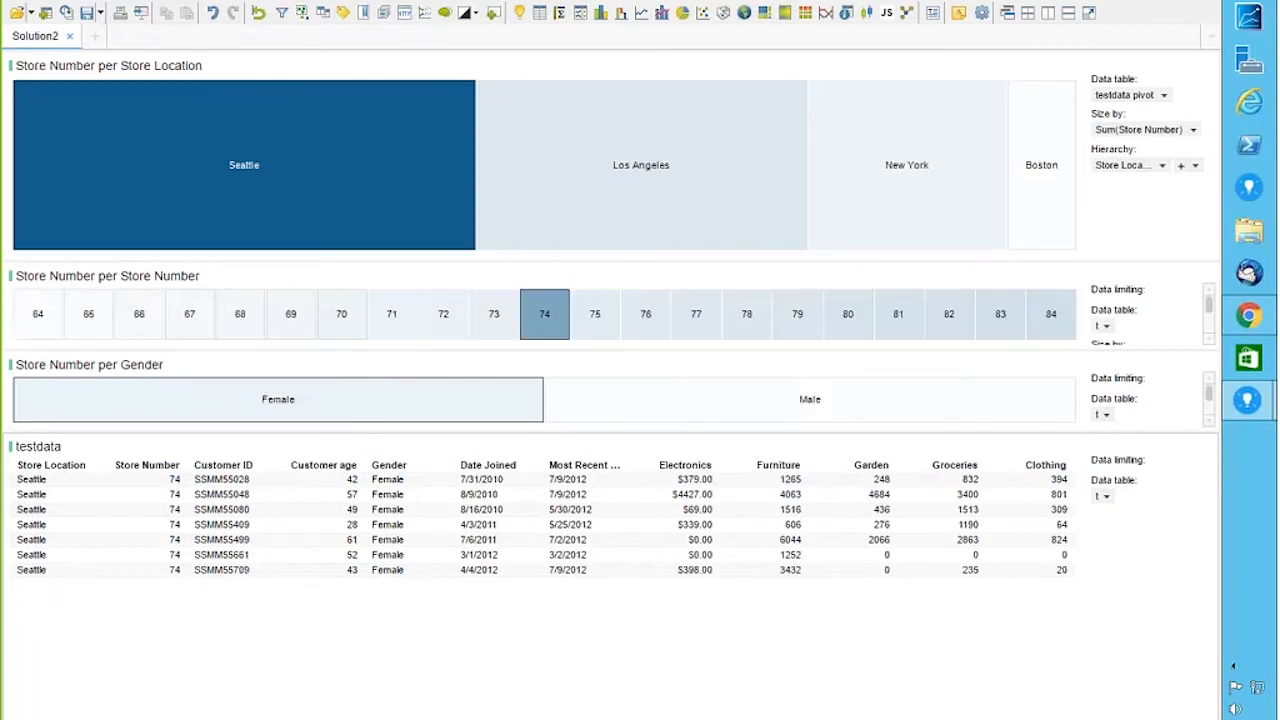
pyautogui.click(18, 0)
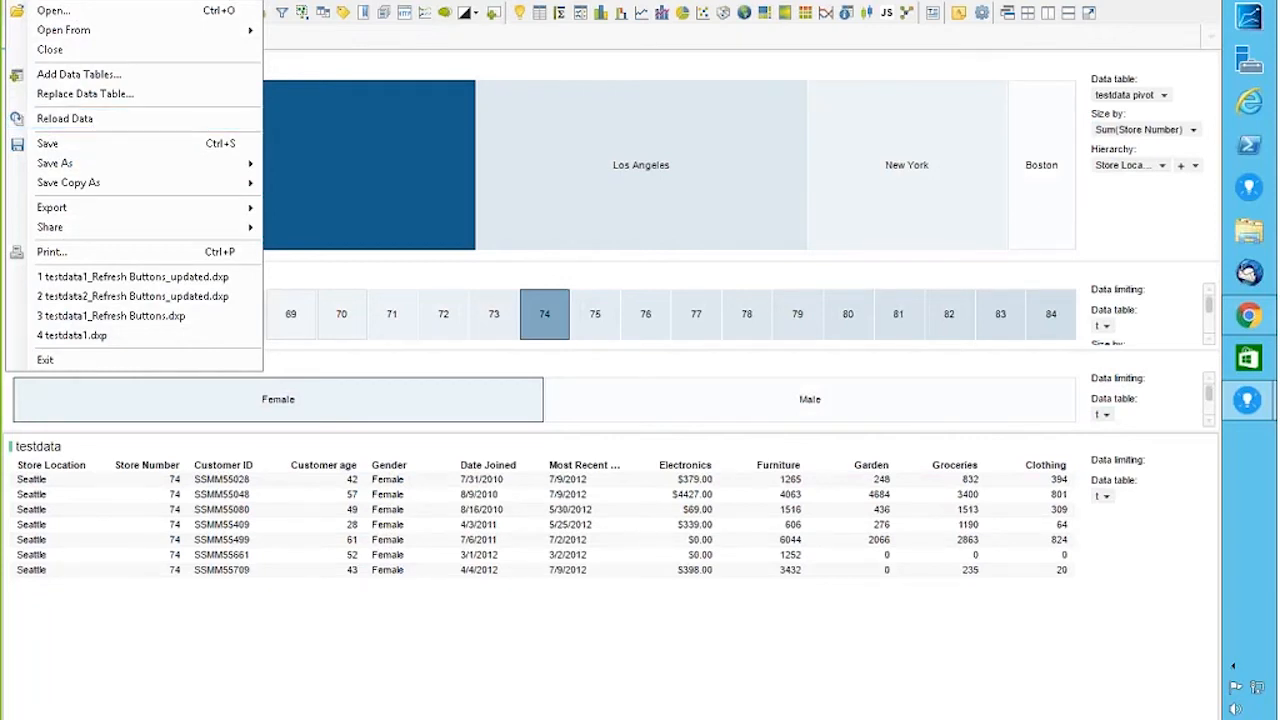
pyautogui.click(298, 50)
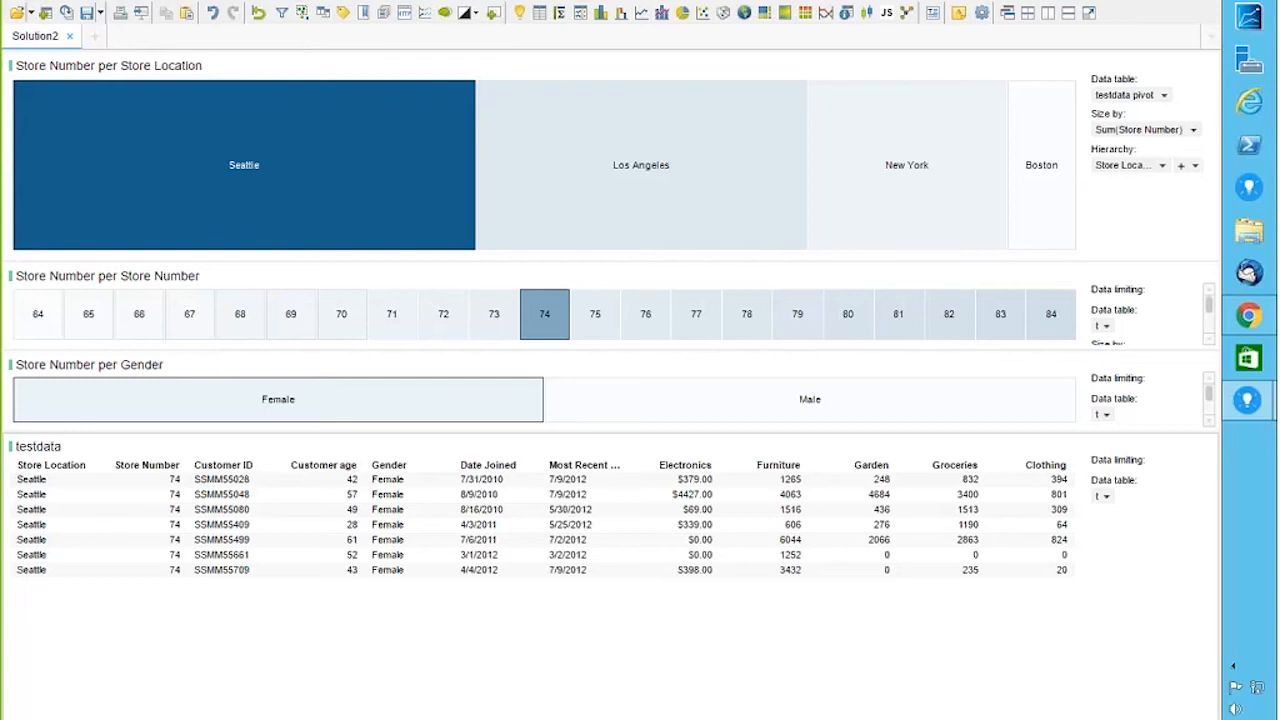
# Step: Show the Filters panel and delete the leftover 'gen' search so every testdata filter is listed
pyautogui.click(105, 4)
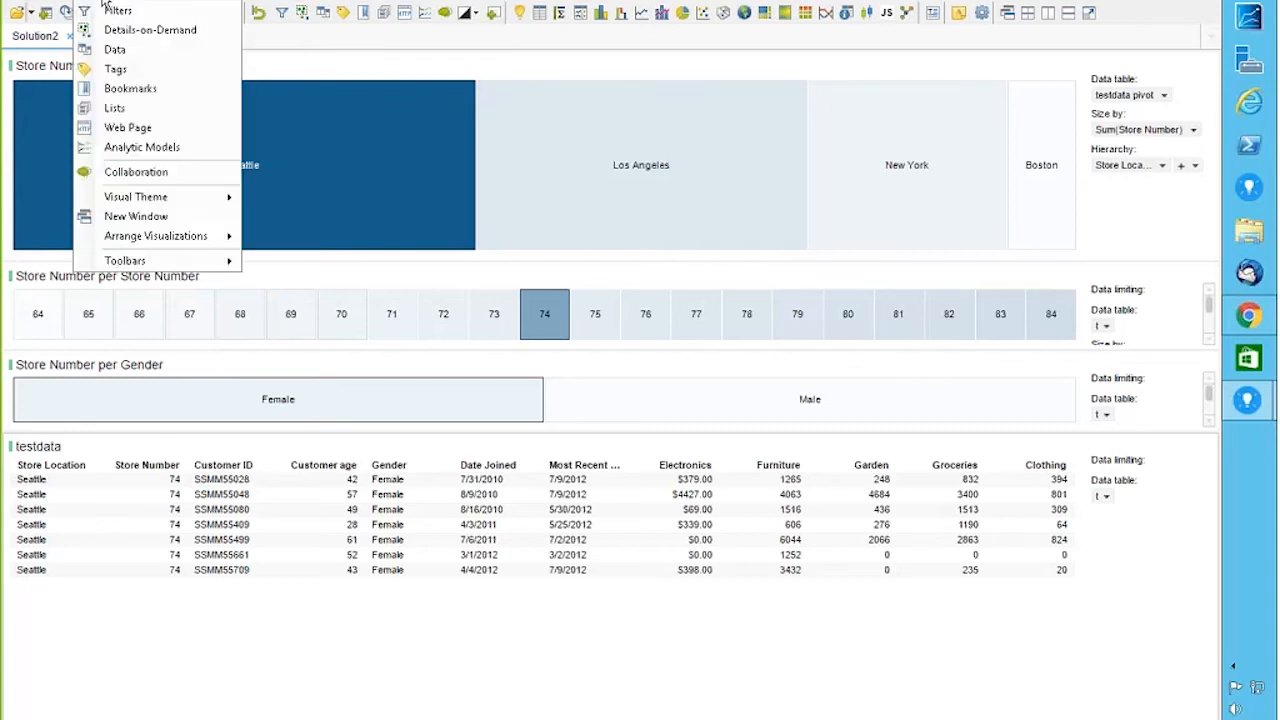
pyautogui.click(118, 10)
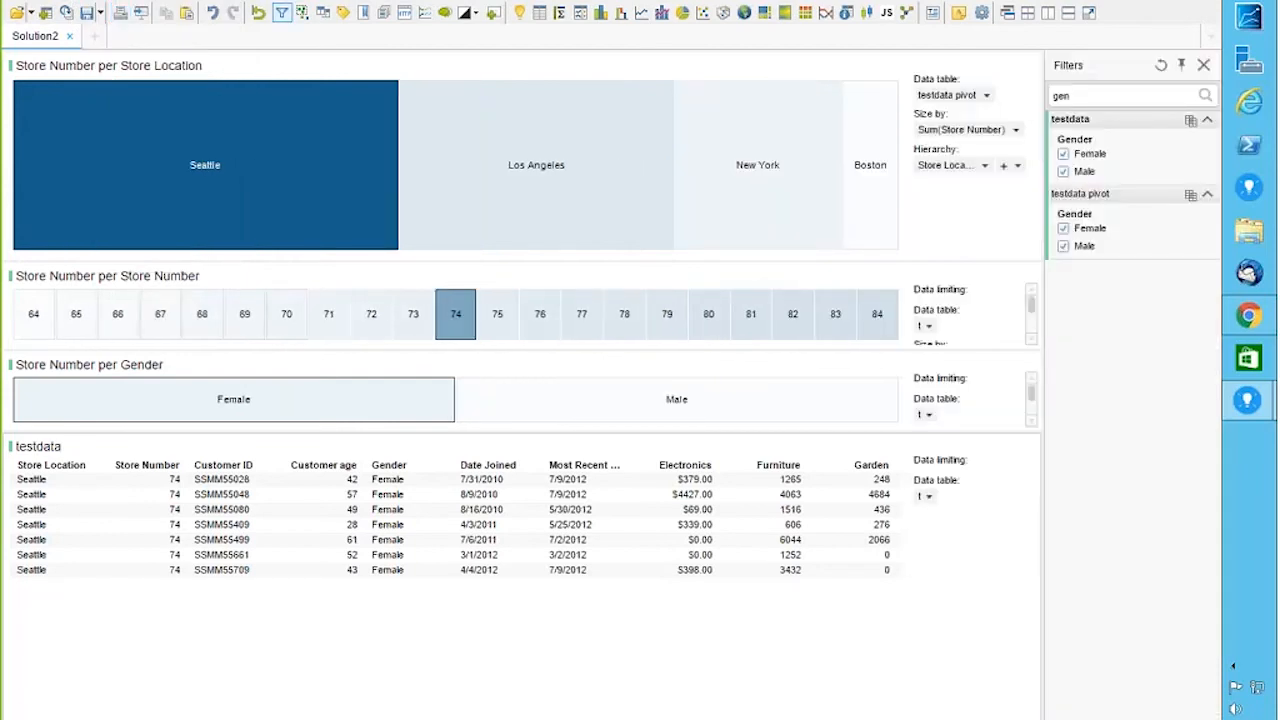
pyautogui.click(1091, 94)
pyautogui.press('BackSpace')
pyautogui.press('BackSpace')
pyautogui.press('BackSpace')
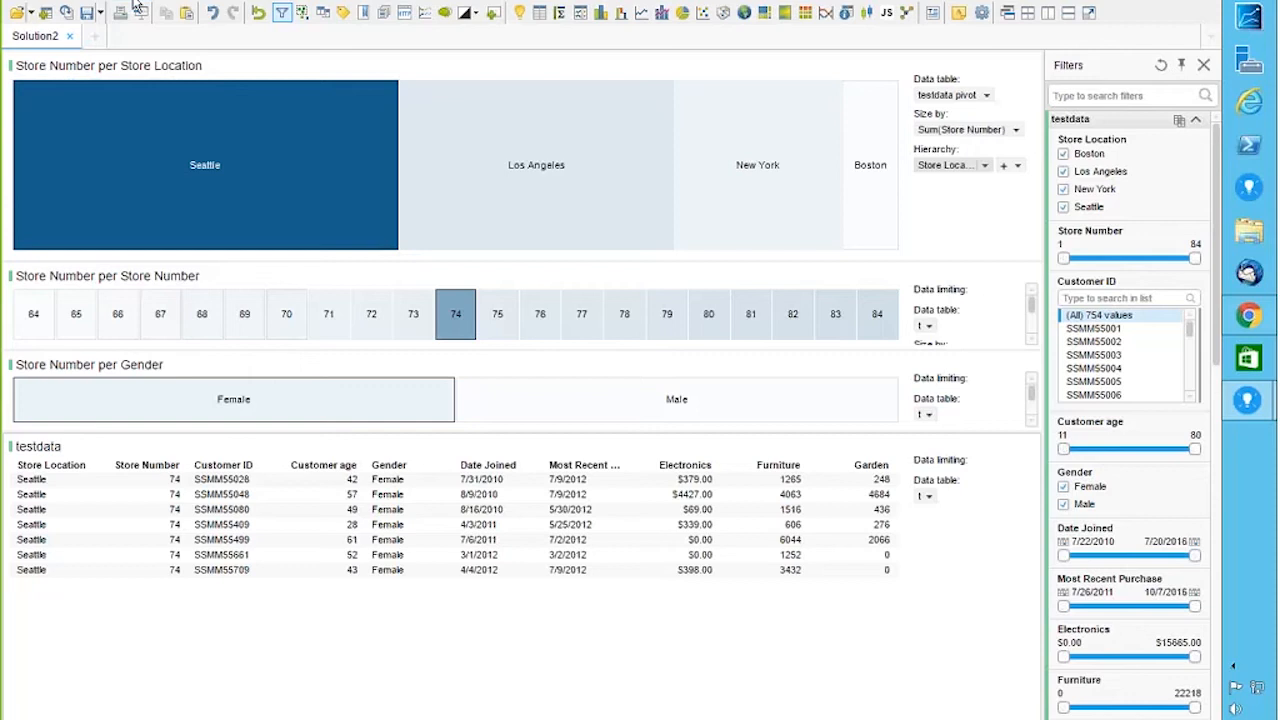
pyautogui.click(137, 7)
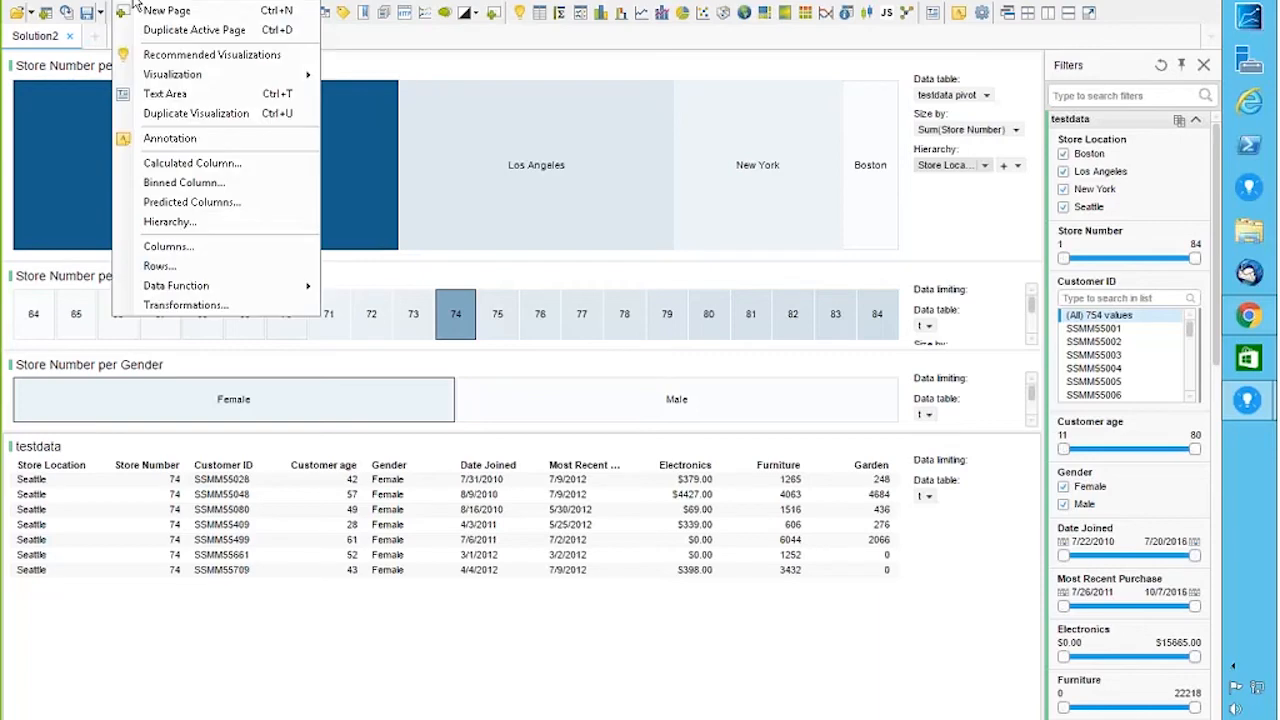
# Step: Add a copy of testdata from the current analysis named testdatapivot, with a Pivot transformation
pyautogui.moveTo(15, 6)
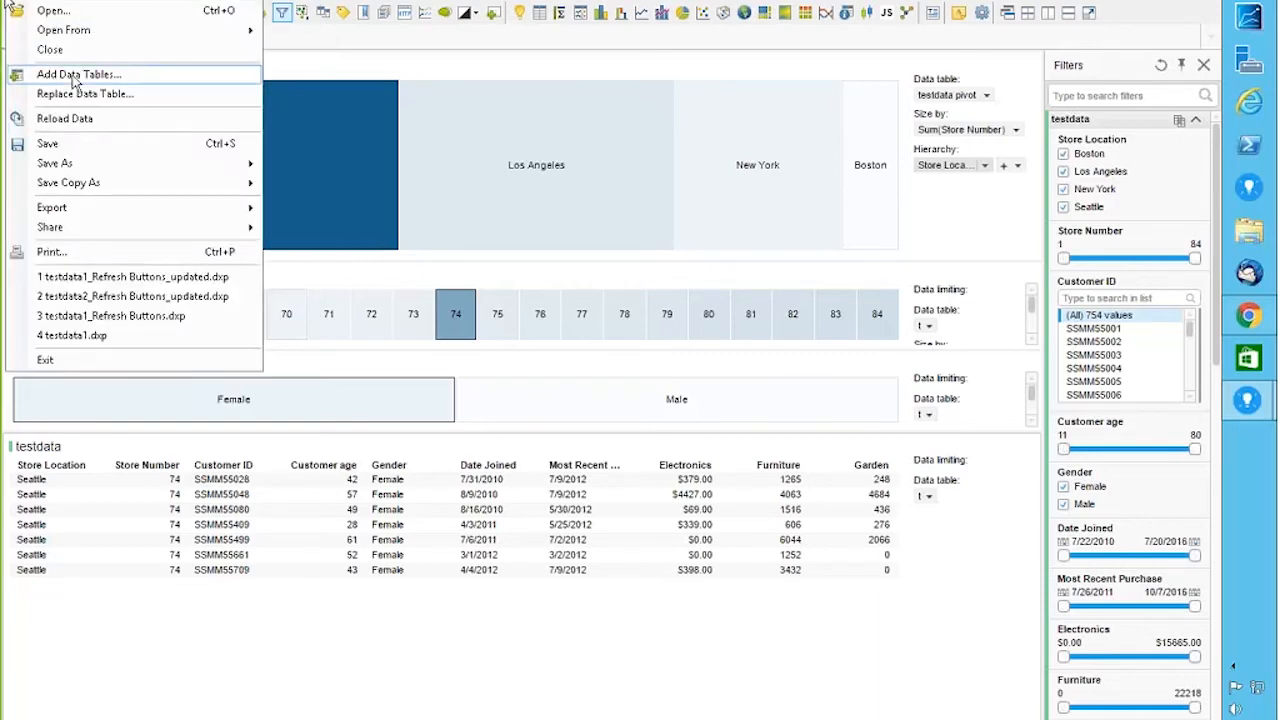
pyautogui.click(73, 75)
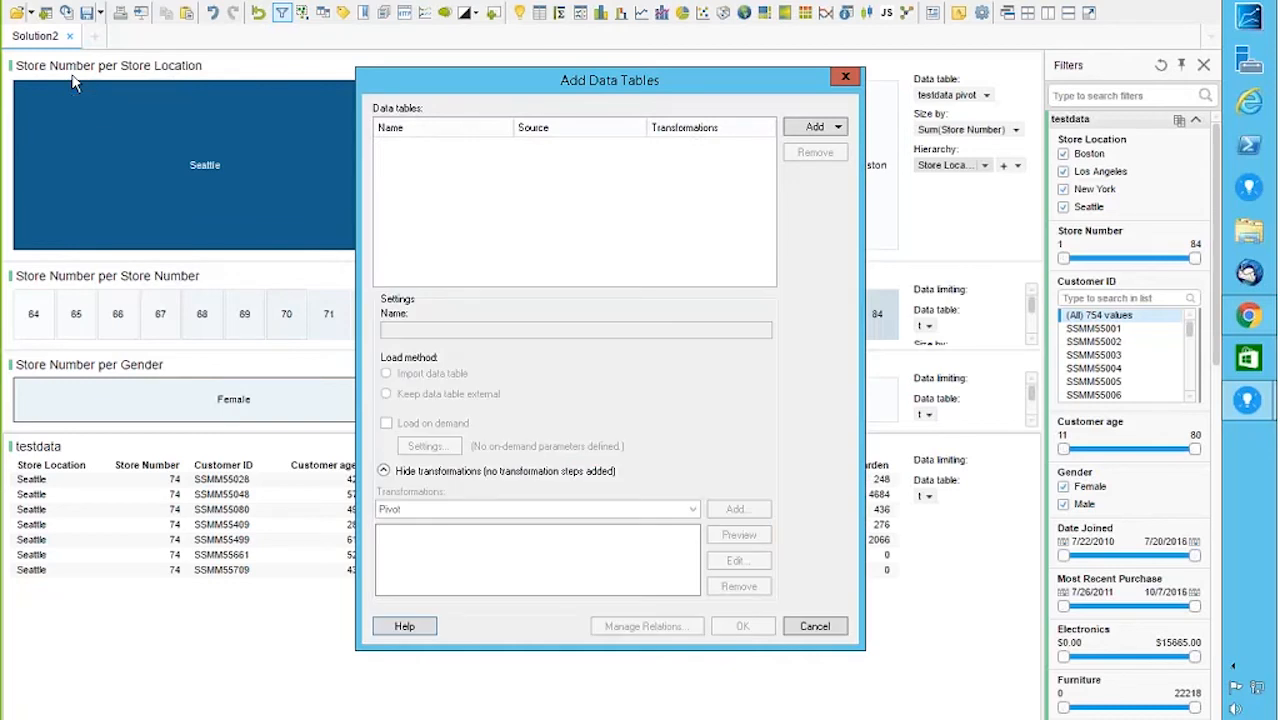
pyautogui.click(812, 127)
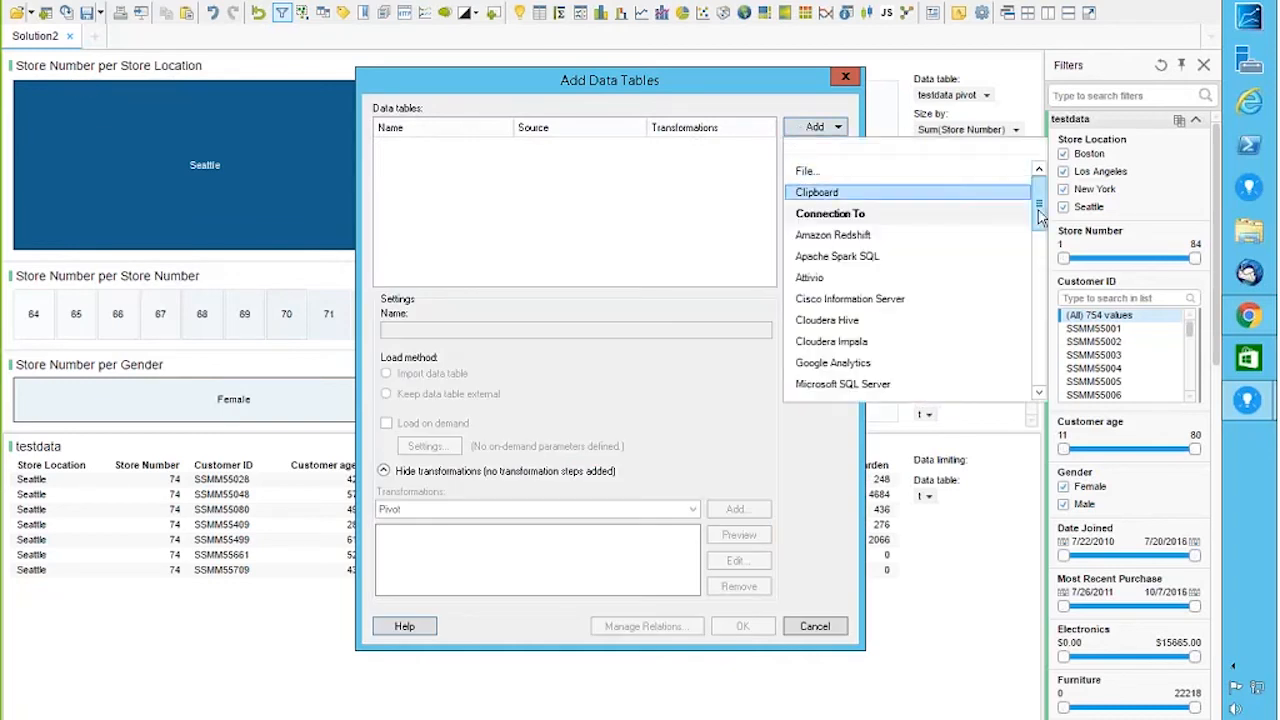
pyautogui.moveTo(1039, 206); pyautogui.dragTo(1040, 320)
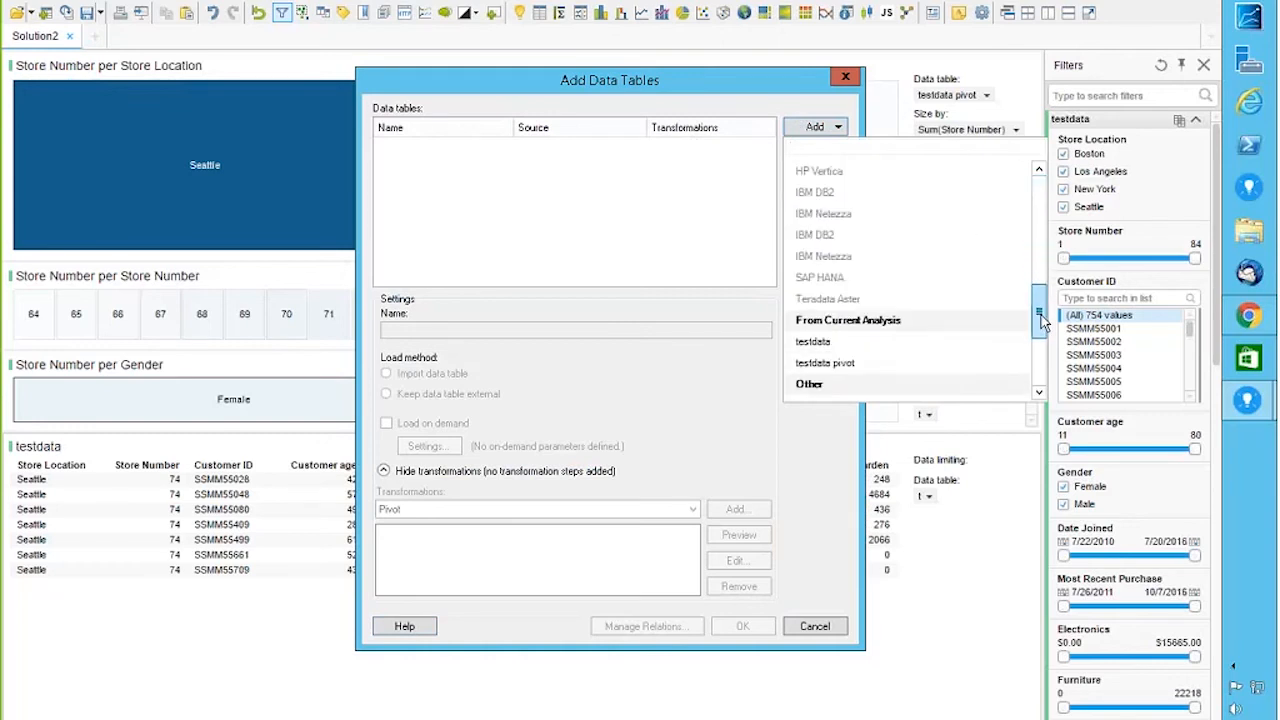
pyautogui.click(845, 348)
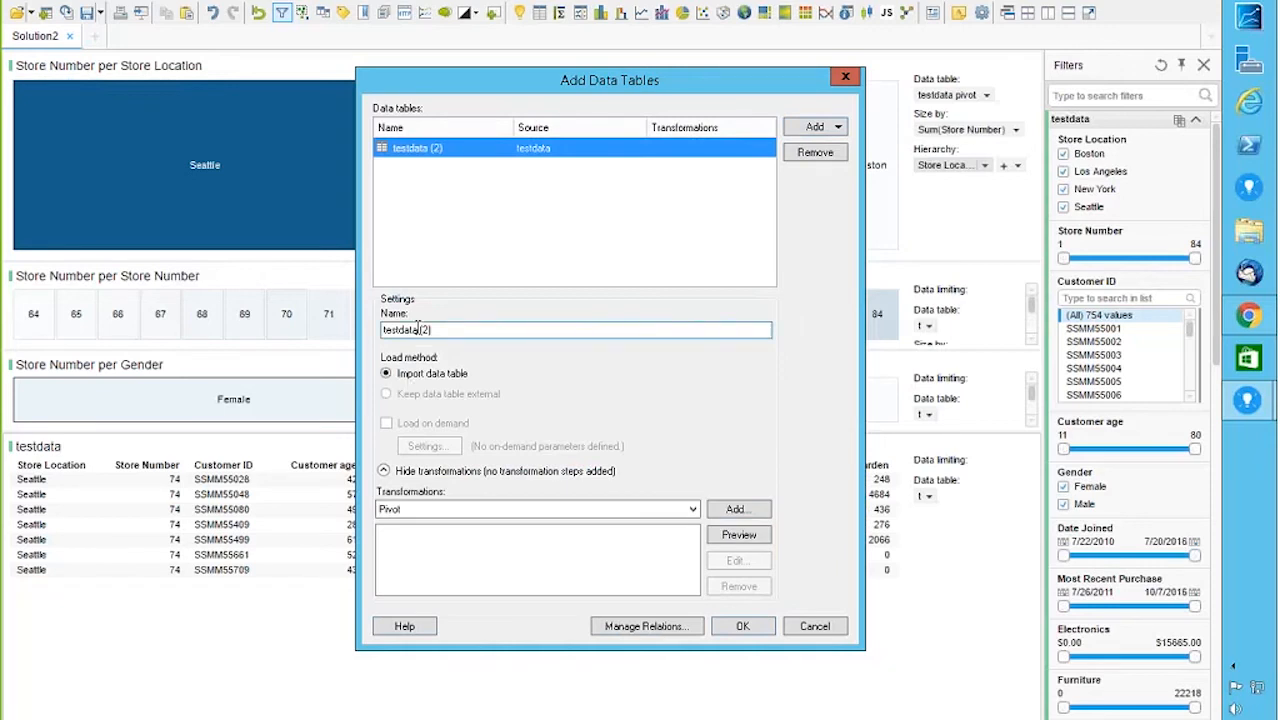
pyautogui.moveTo(418, 329); pyautogui.dragTo(440, 330)
pyautogui.write('pivot')
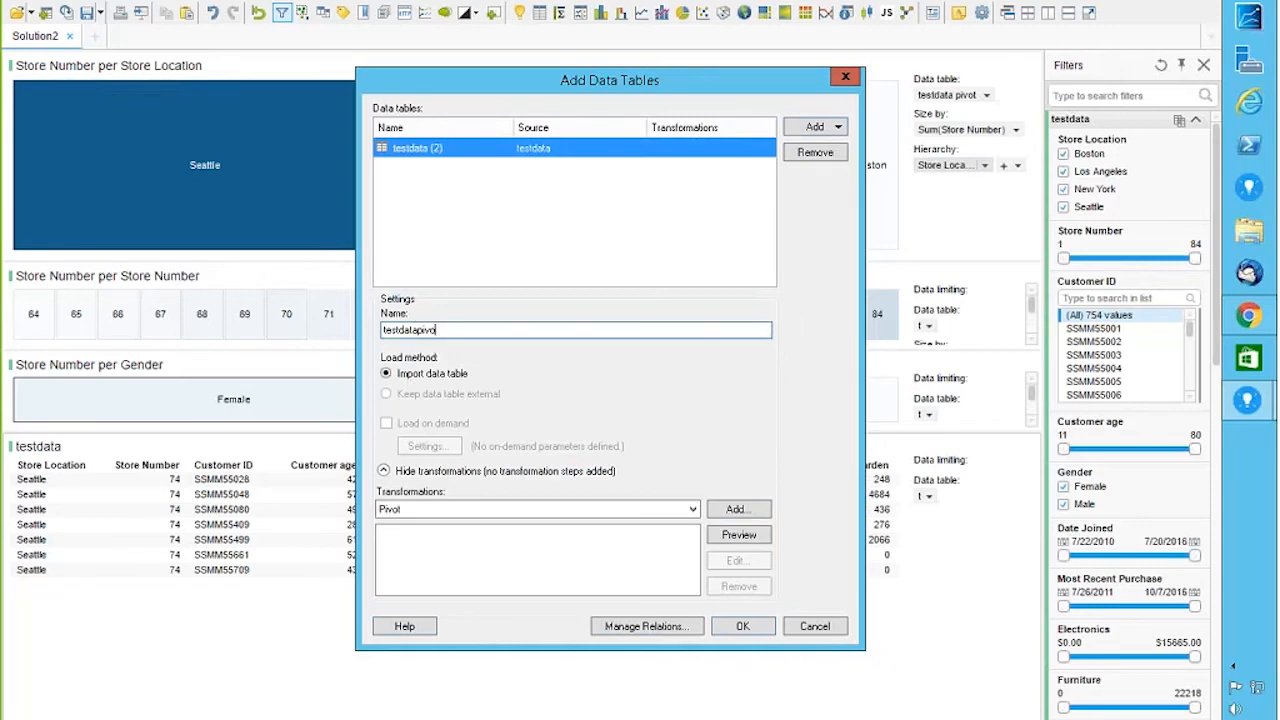
pyautogui.click(733, 510)
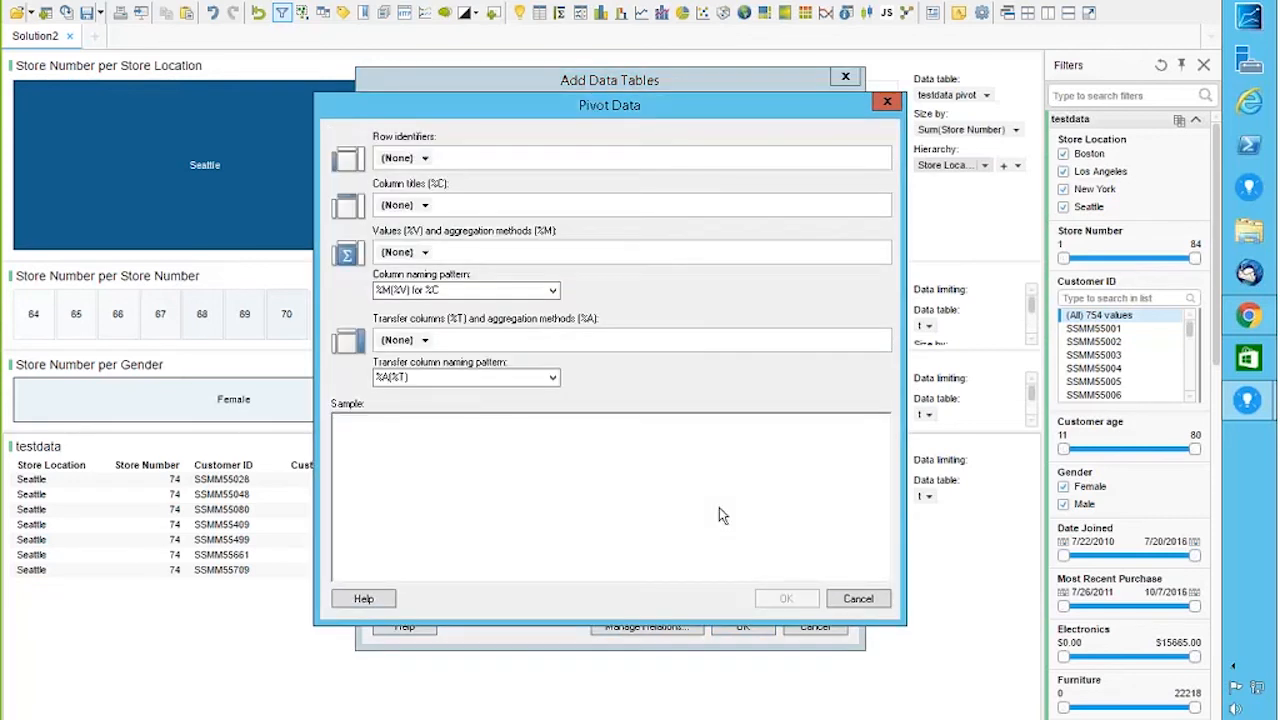
# Step: Set Store Location, Store Number and Gender as the pivot row identifiers
pyautogui.click(424, 158)
pyautogui.click(416, 204)
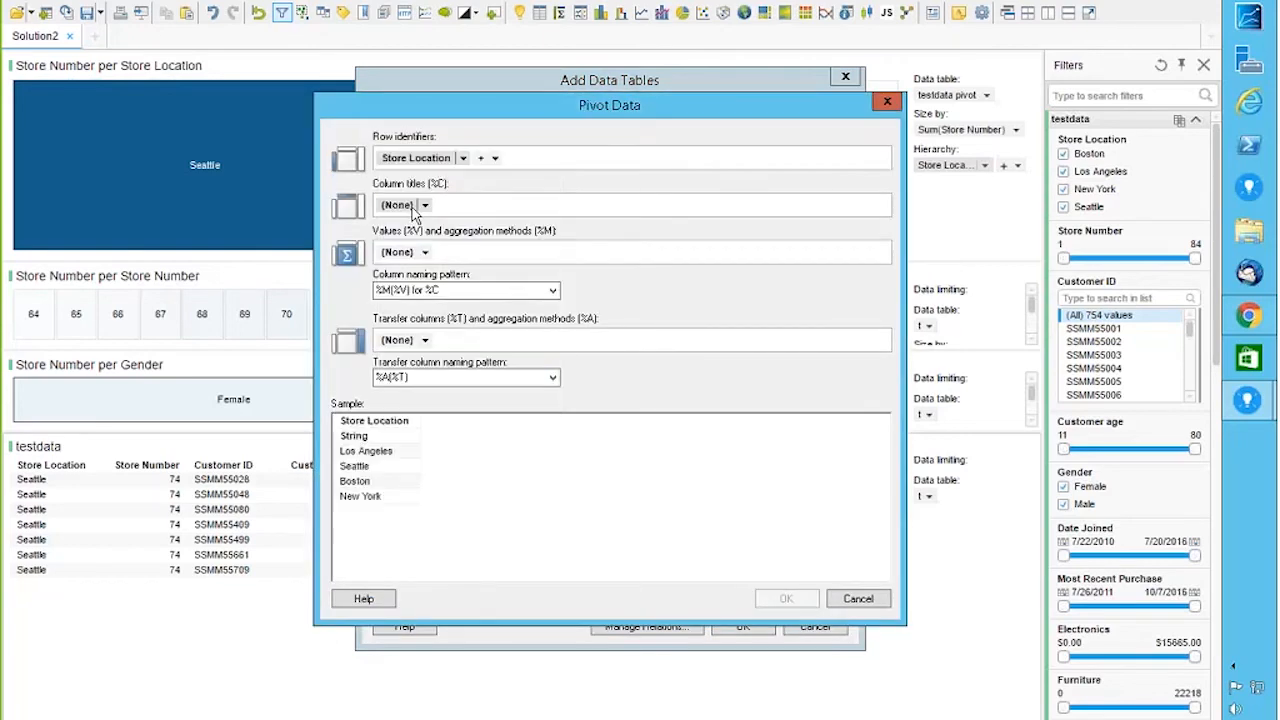
pyautogui.click(494, 158)
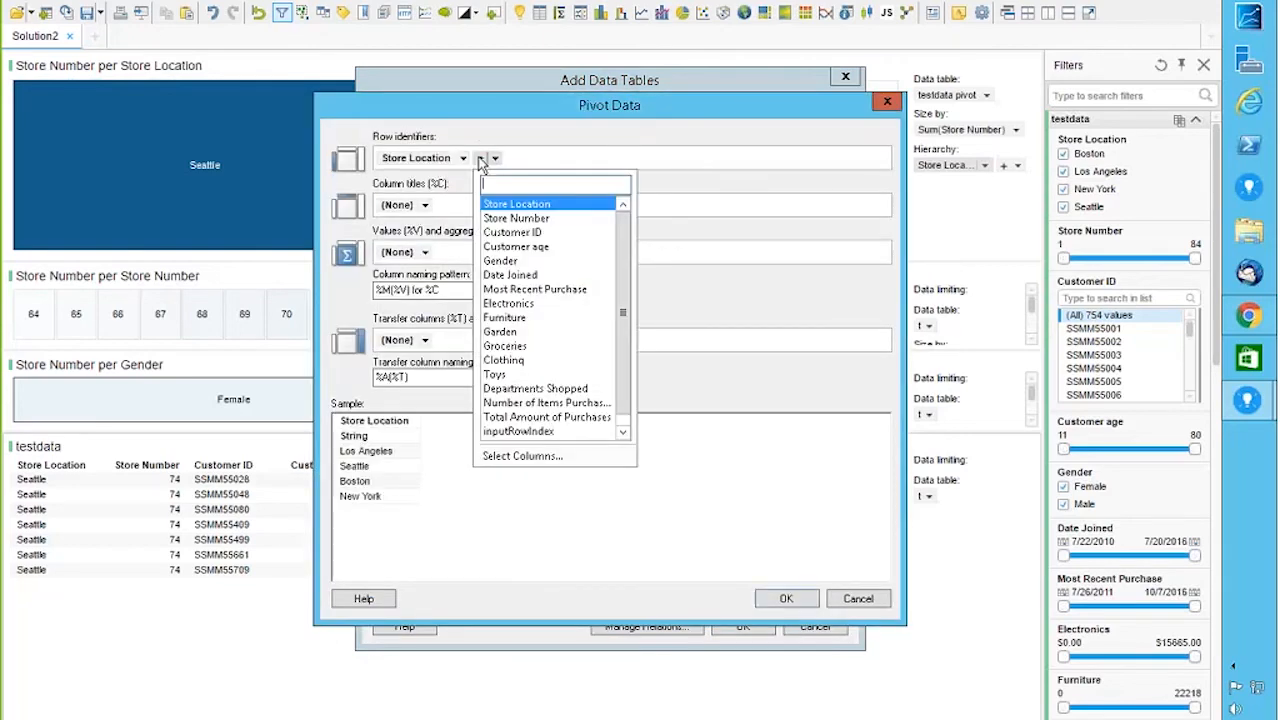
pyautogui.click(525, 214)
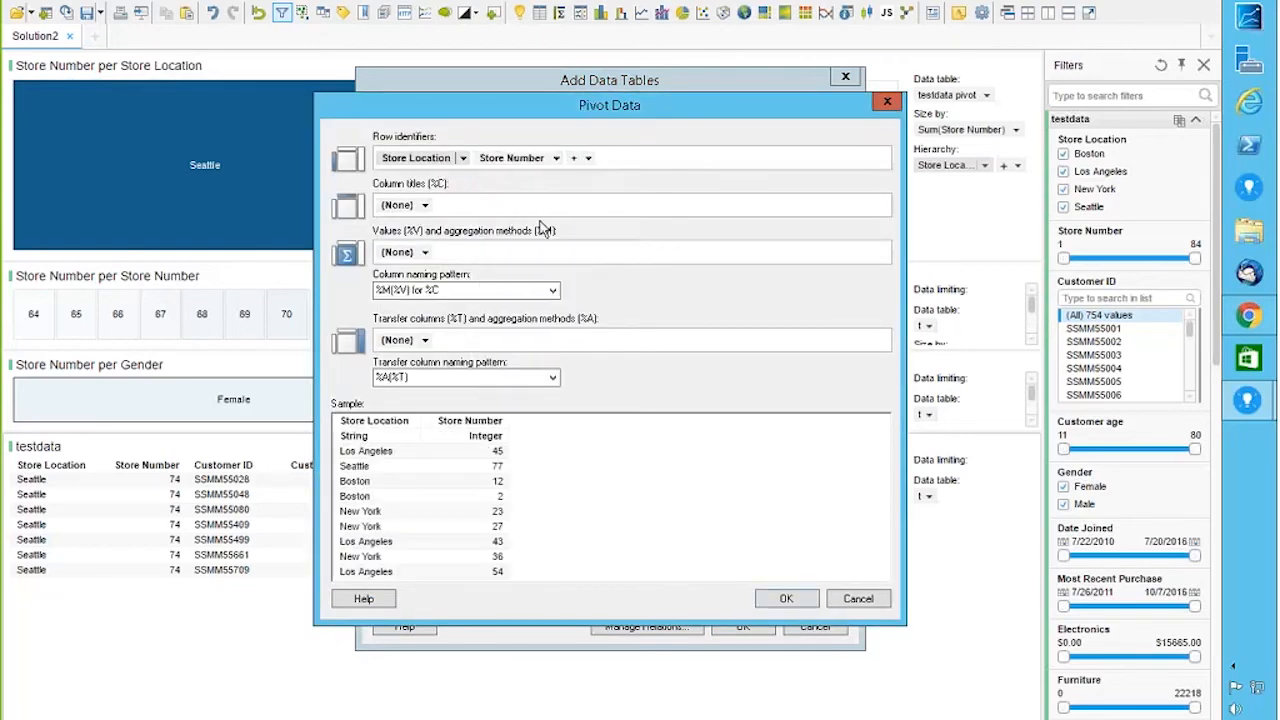
pyautogui.click(575, 158)
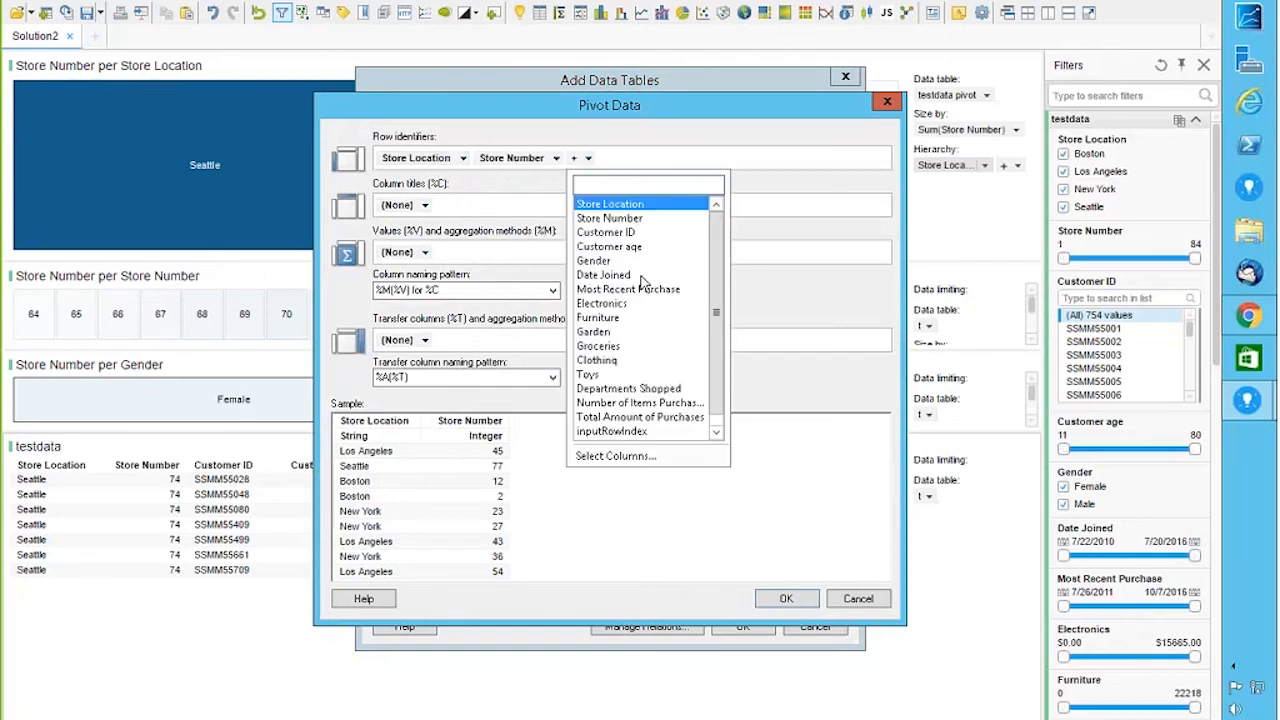
pyautogui.click(598, 260)
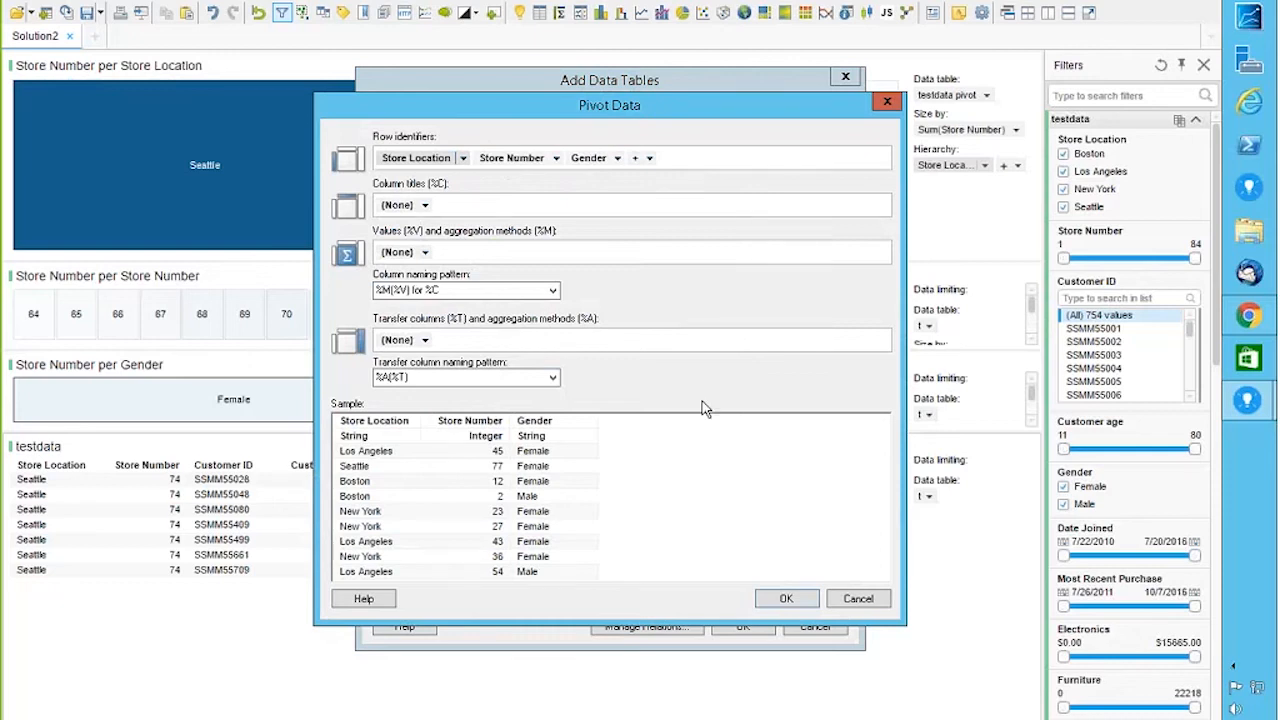
# Step: Use Customer ID aggregated as Count() for the pivot values and confirm the settings
pyautogui.click(424, 252)
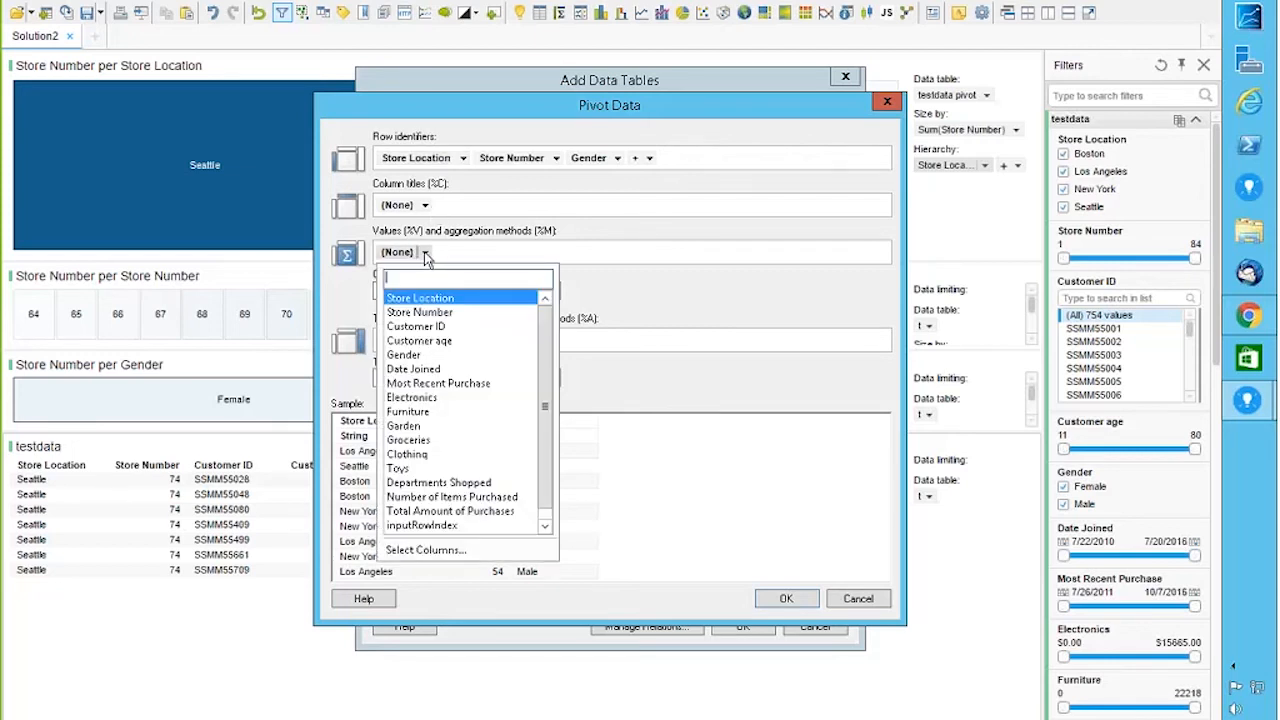
pyautogui.click(418, 327)
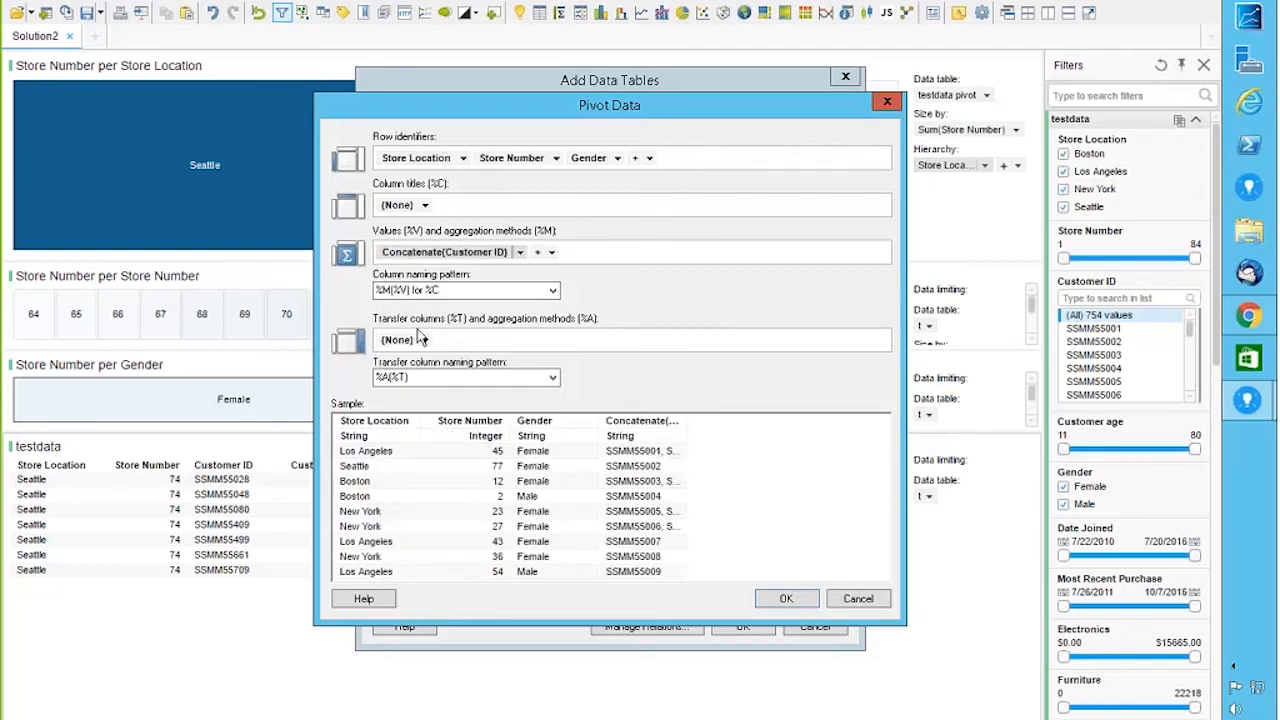
pyautogui.click(519, 252)
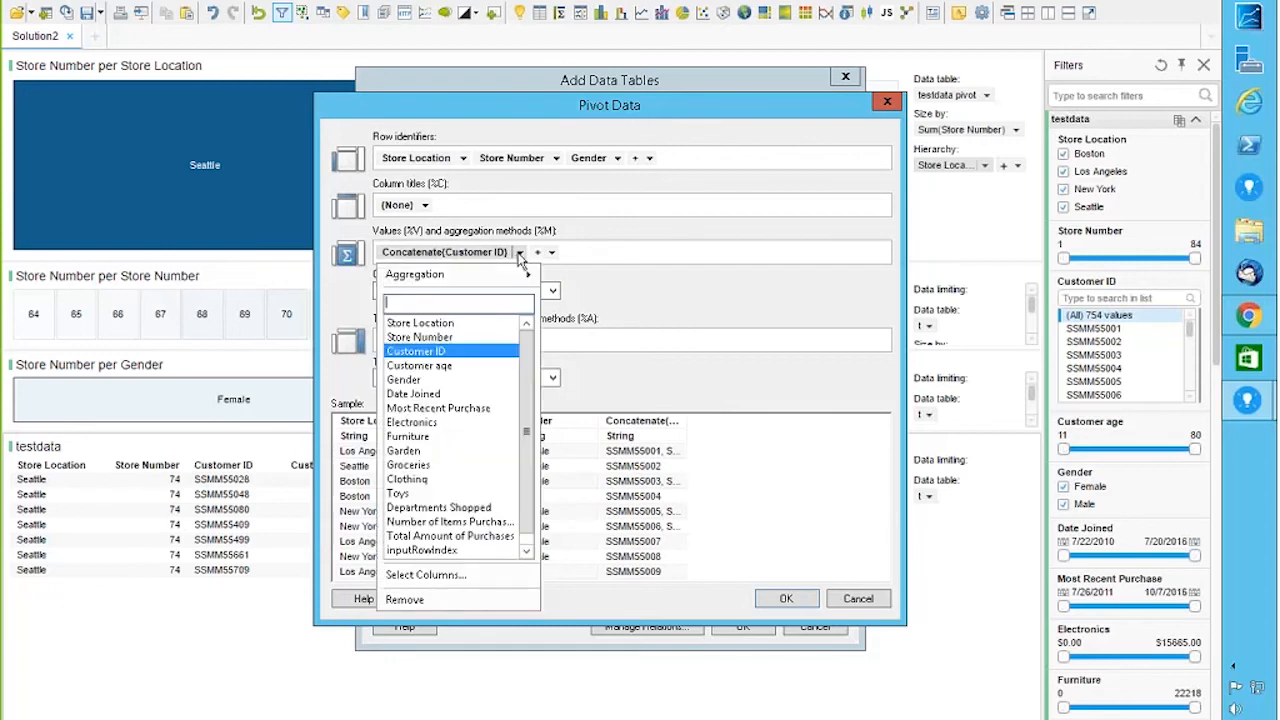
pyautogui.moveTo(487, 280)
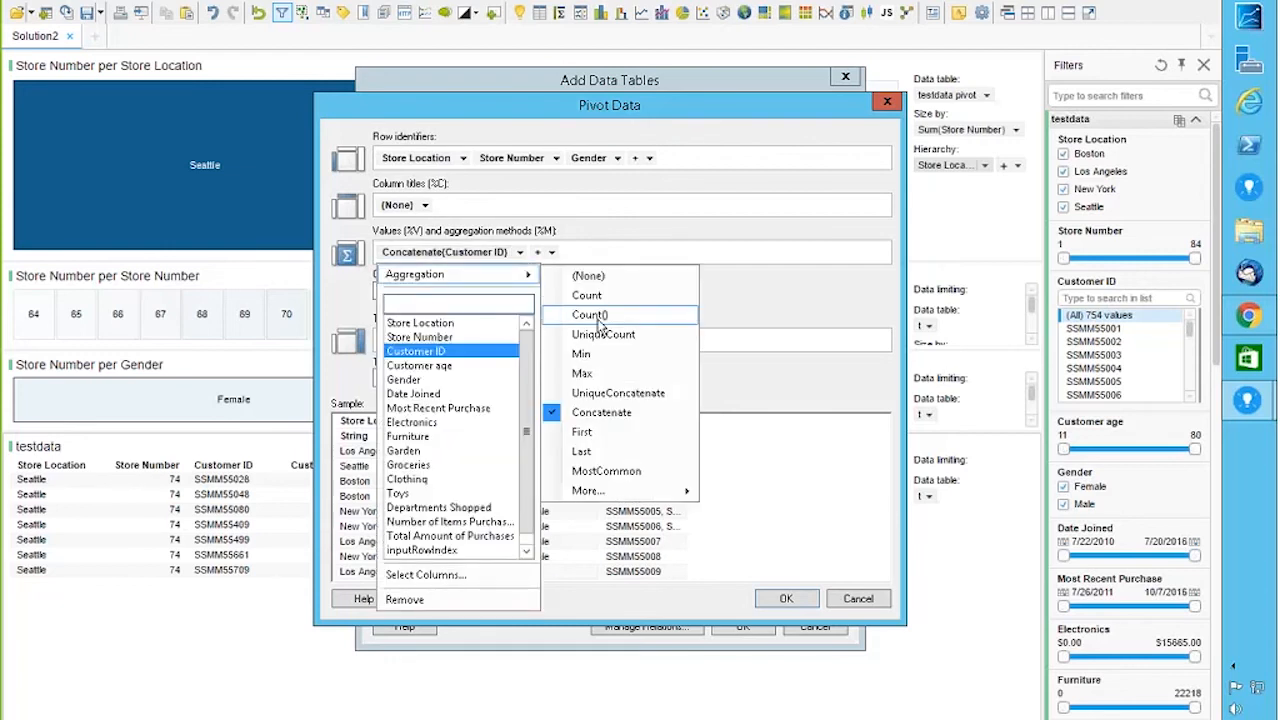
pyautogui.click(592, 315)
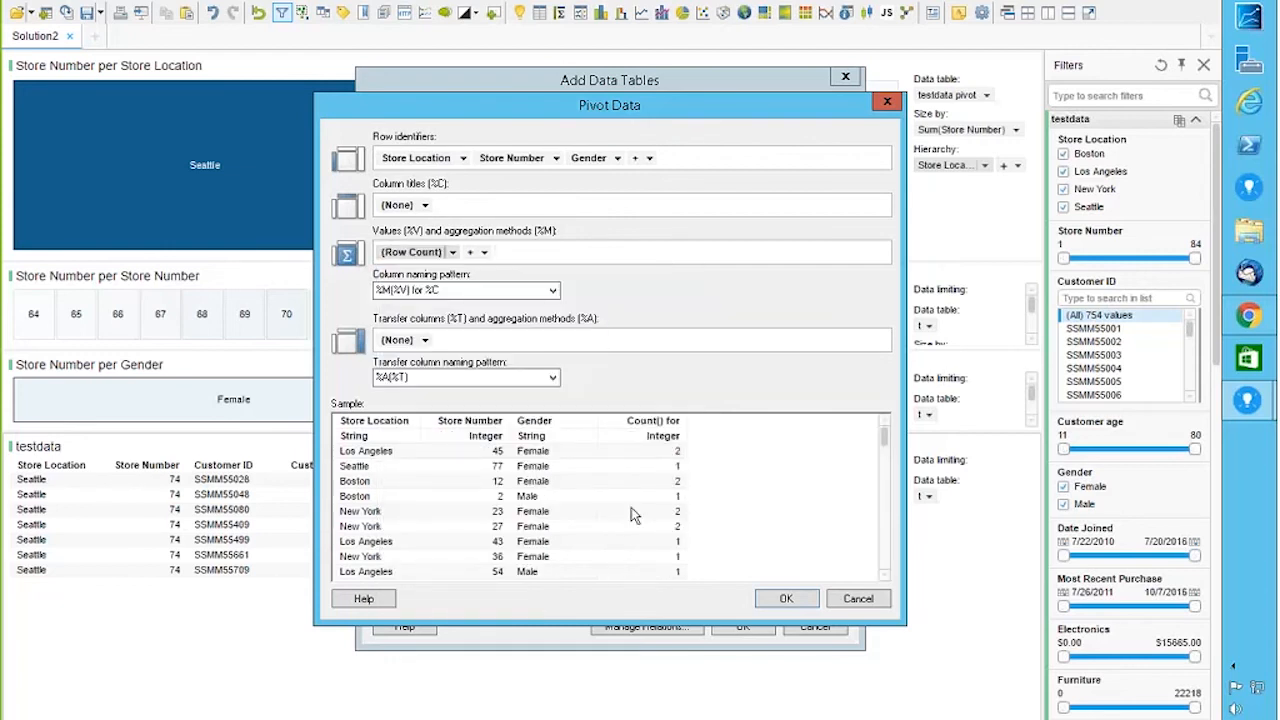
pyautogui.click(786, 599)
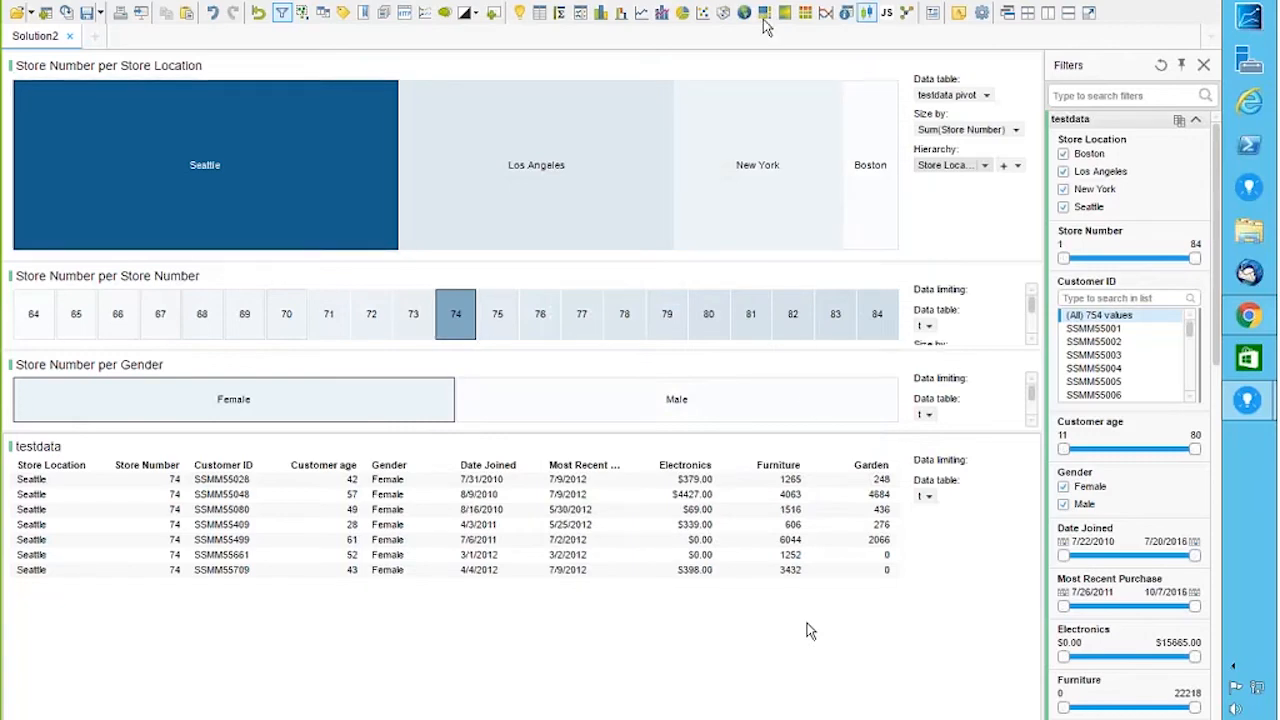
# Step: Insert a Table visualization showing the testdata pivot data table
pyautogui.click(540, 14)
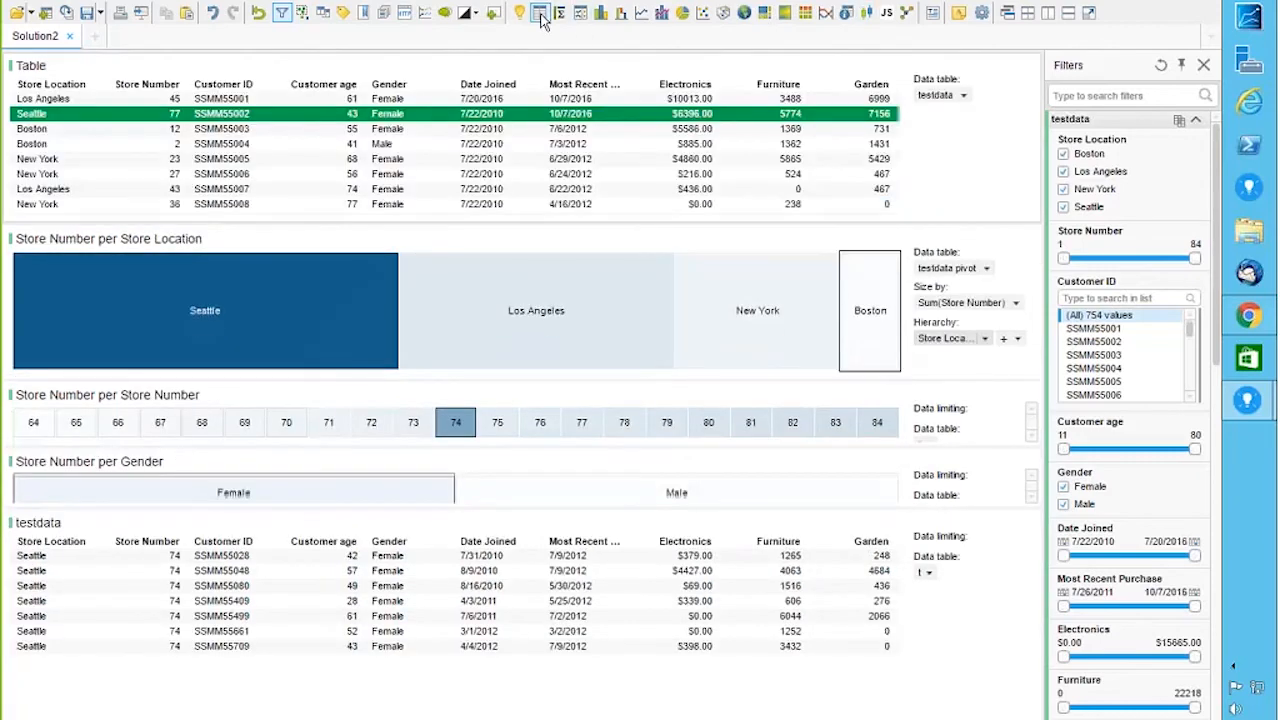
pyautogui.click(963, 95)
pyautogui.click(985, 131)
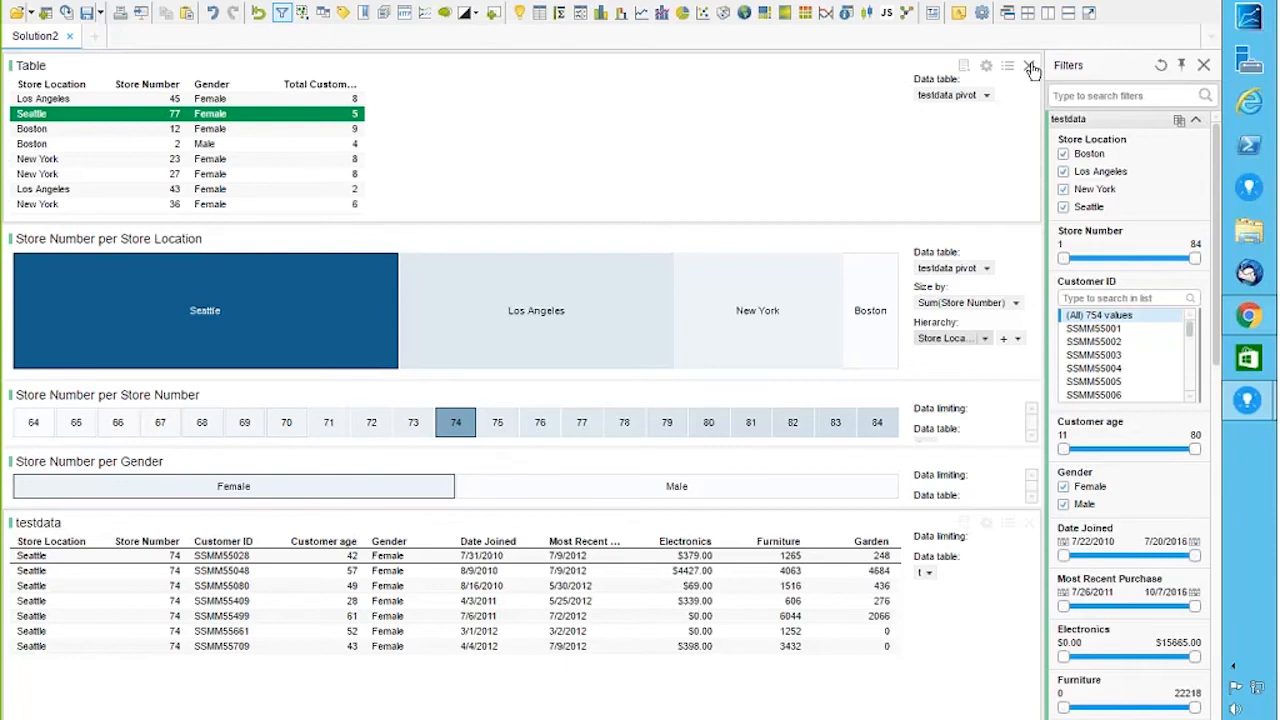
# Step: Remove the pivot Table visualization so the Store Location treemap fills the space
pyautogui.click(1030, 67)
pyautogui.moveTo(307, 222)
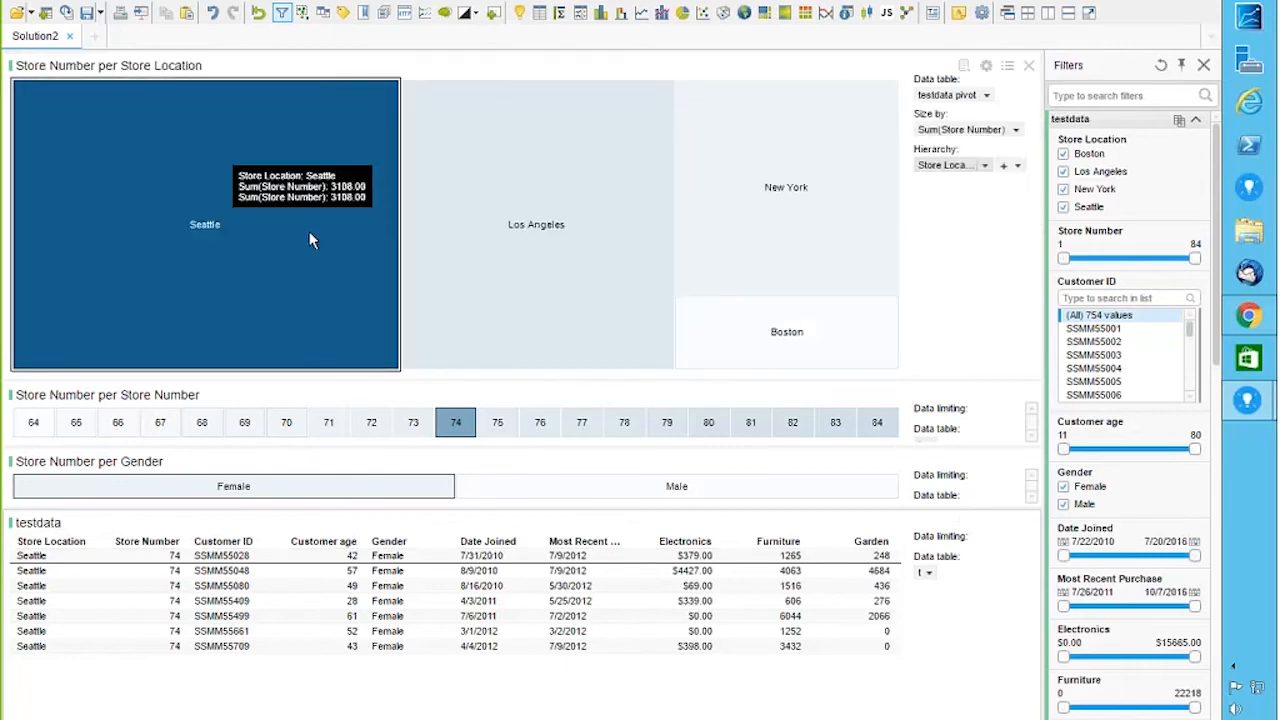
pyautogui.moveTo(797, 357)
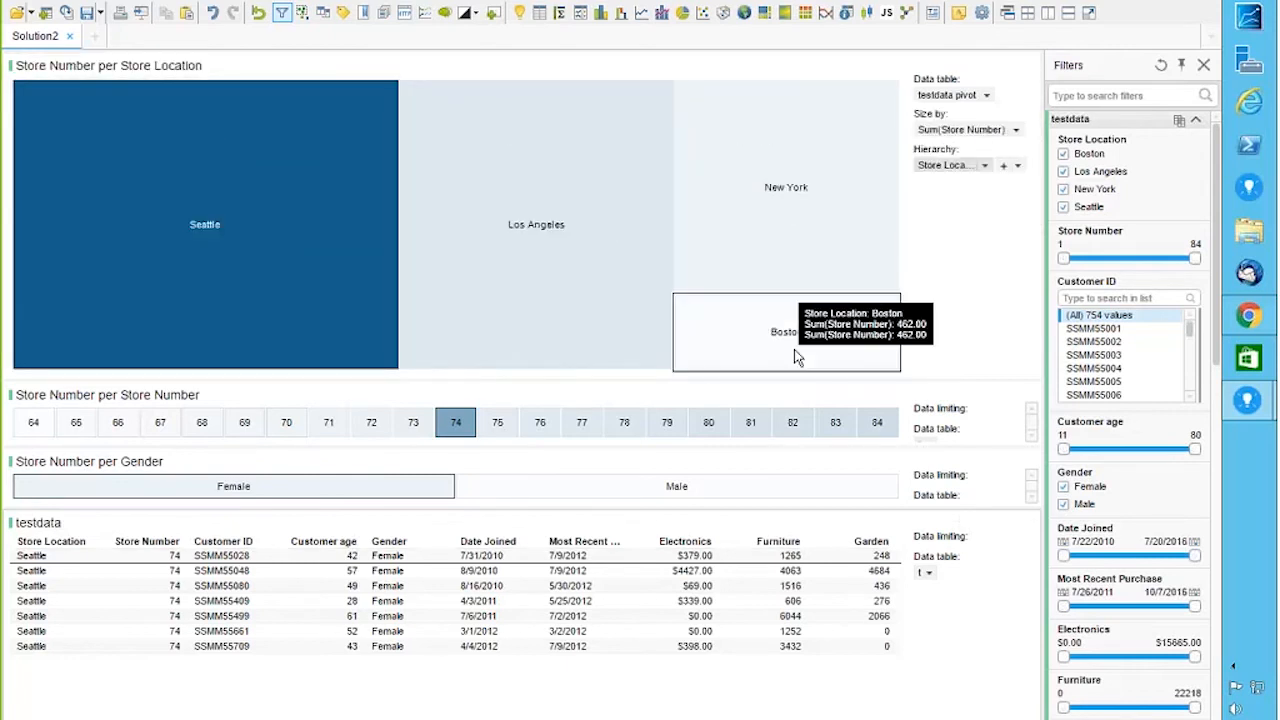
pyautogui.click(945, 258)
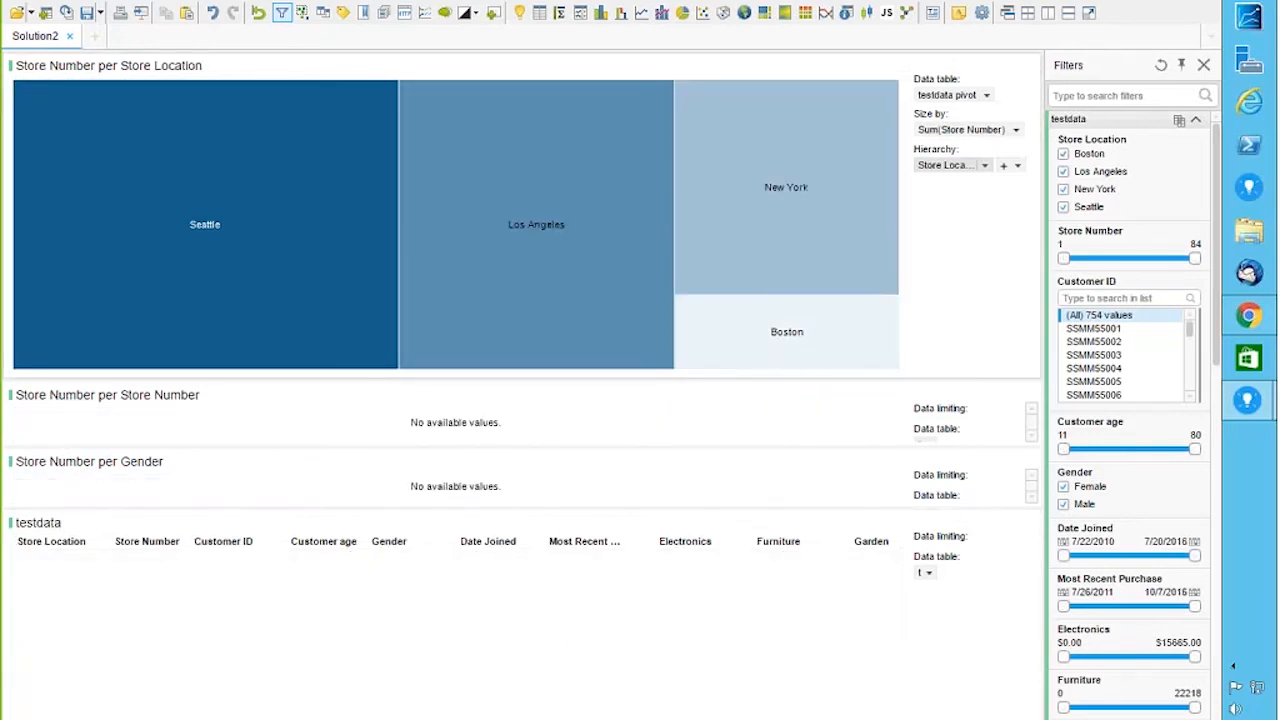
pyautogui.click(551, 183)
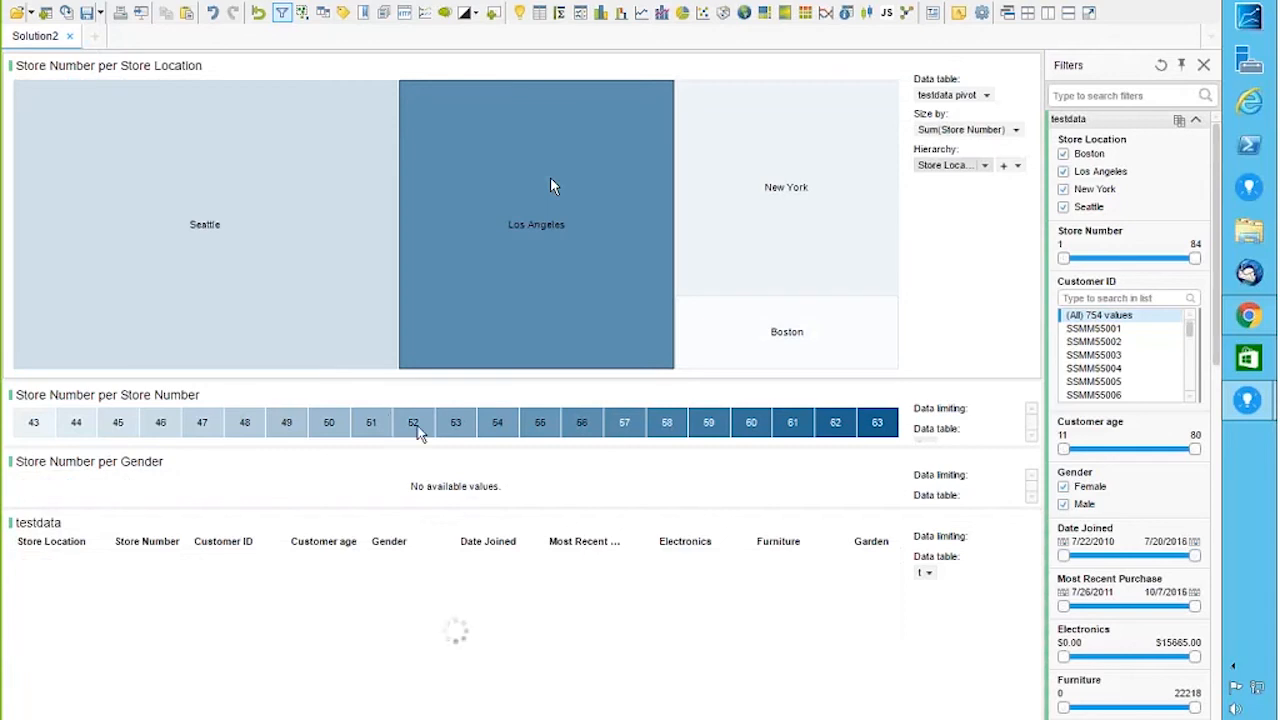
pyautogui.click(416, 428)
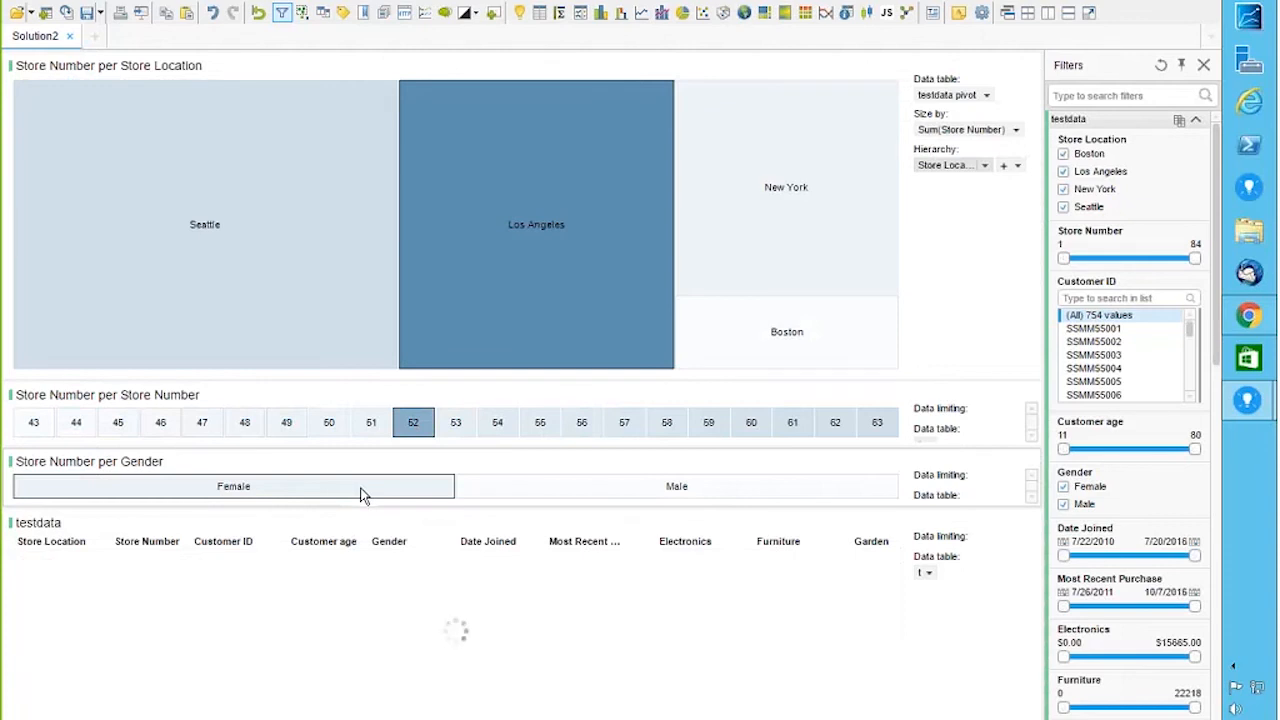
pyautogui.rightClick(56, 4)
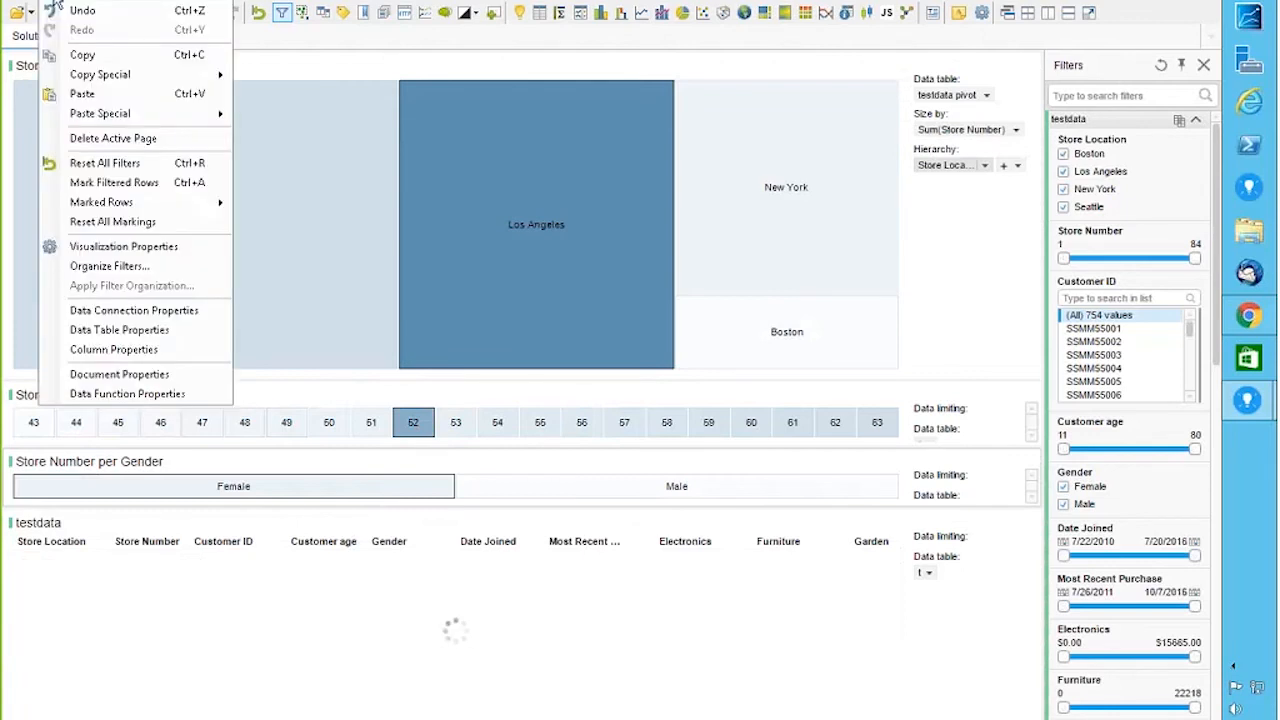
pyautogui.click(123, 334)
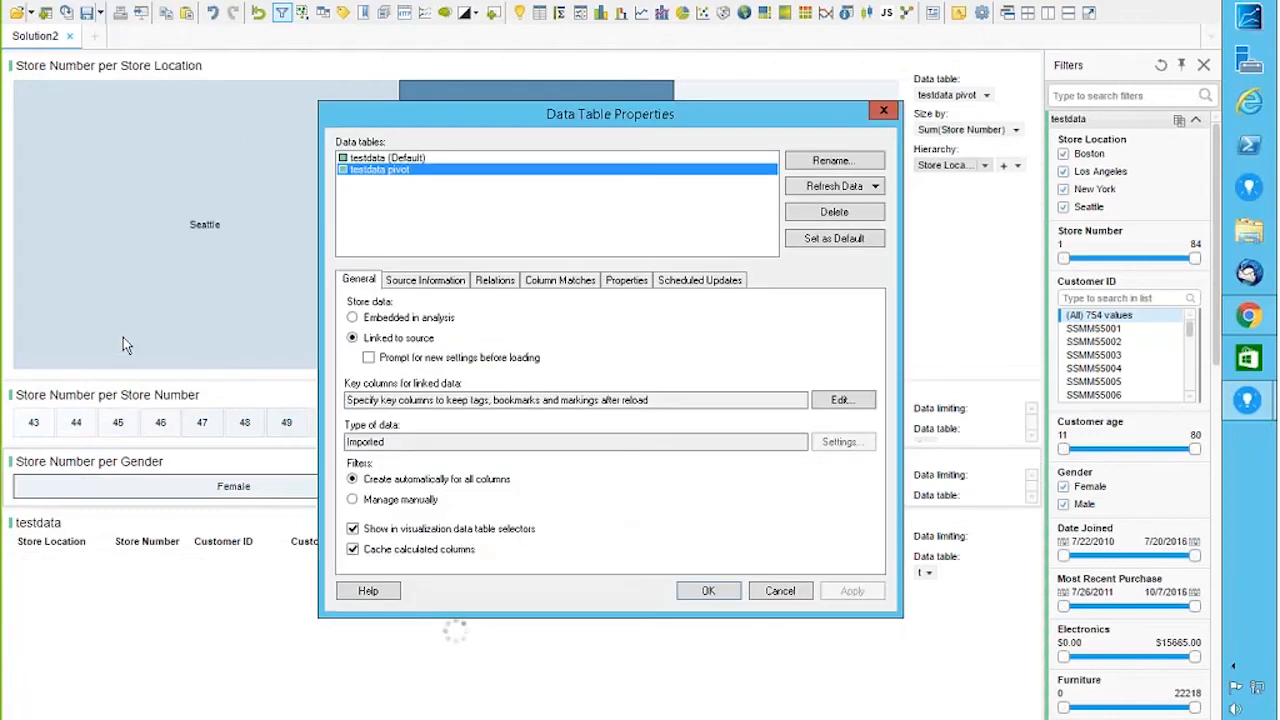
pyautogui.click(494, 280)
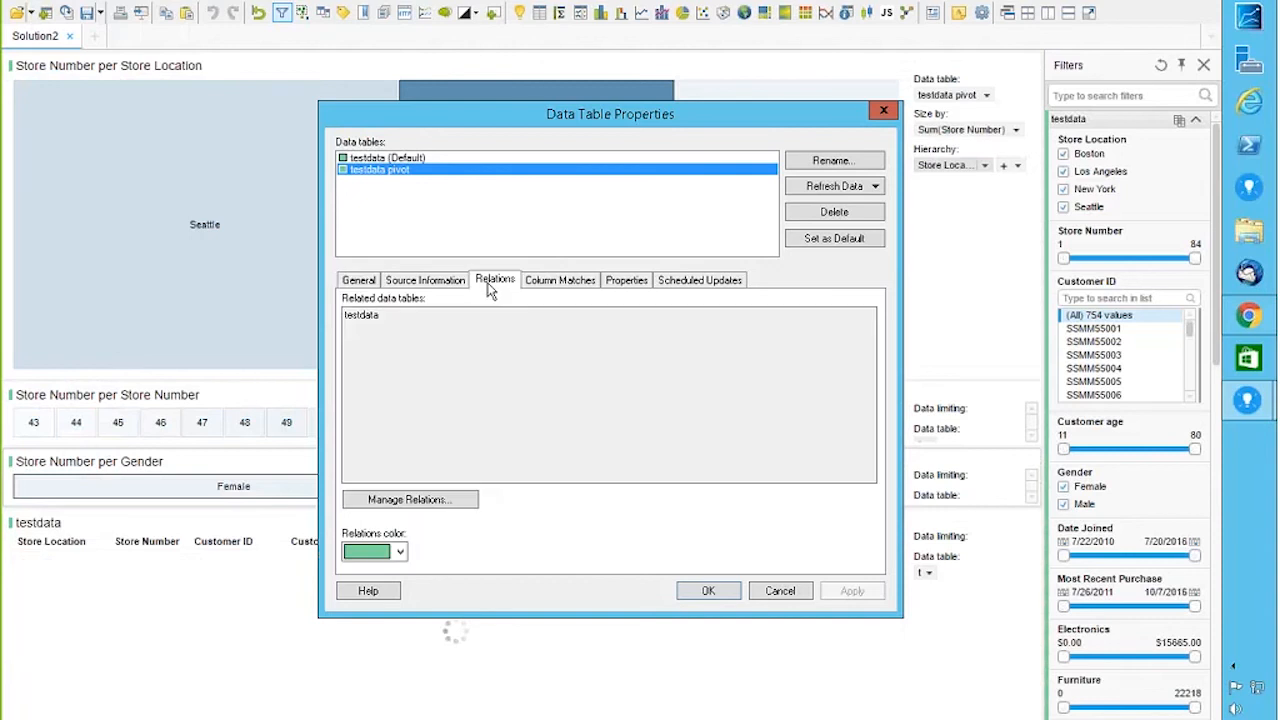
pyautogui.click(412, 499)
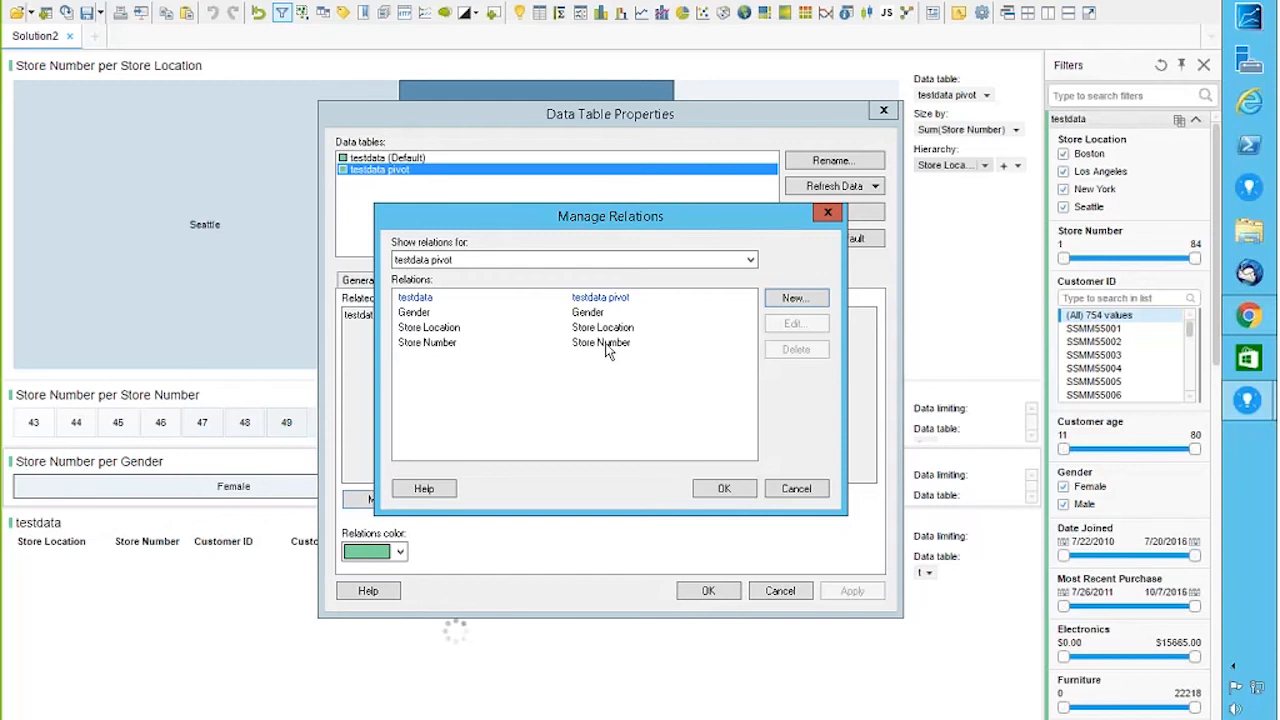
pyautogui.click(828, 212)
pyautogui.click(805, 594)
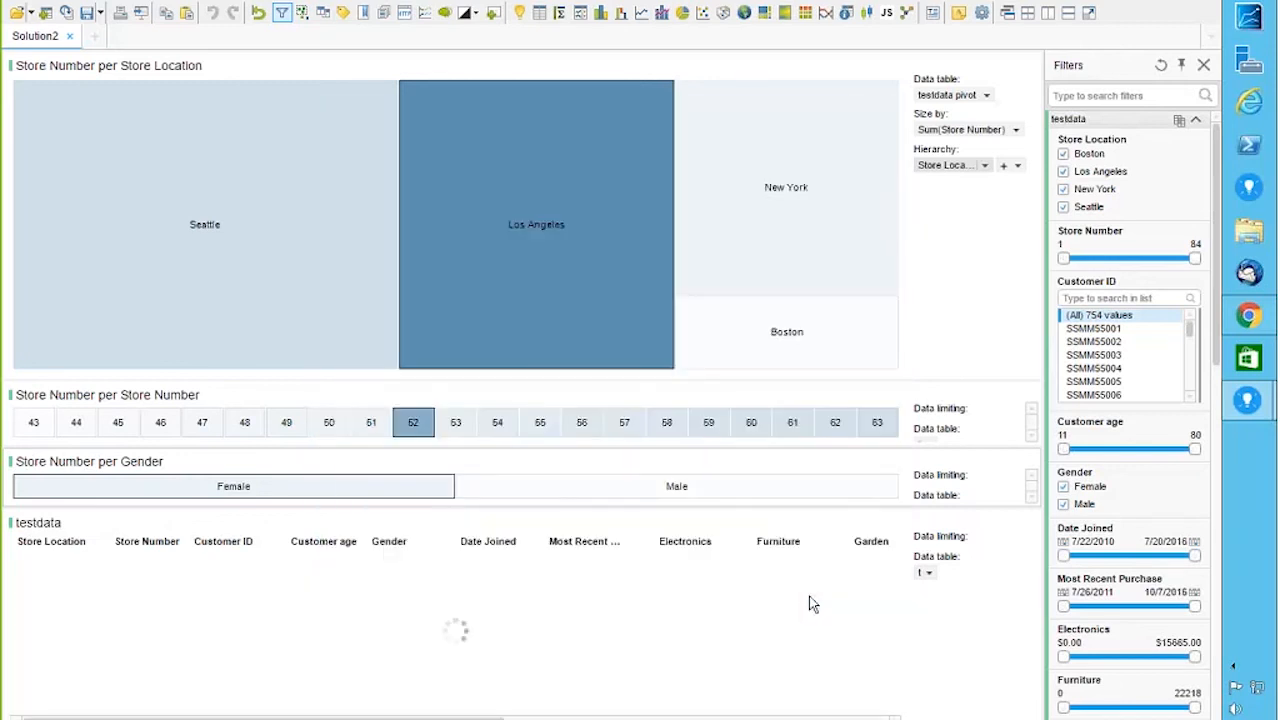
# Step: Check the Gender chart's data settings in its properties
pyautogui.click(986, 464)
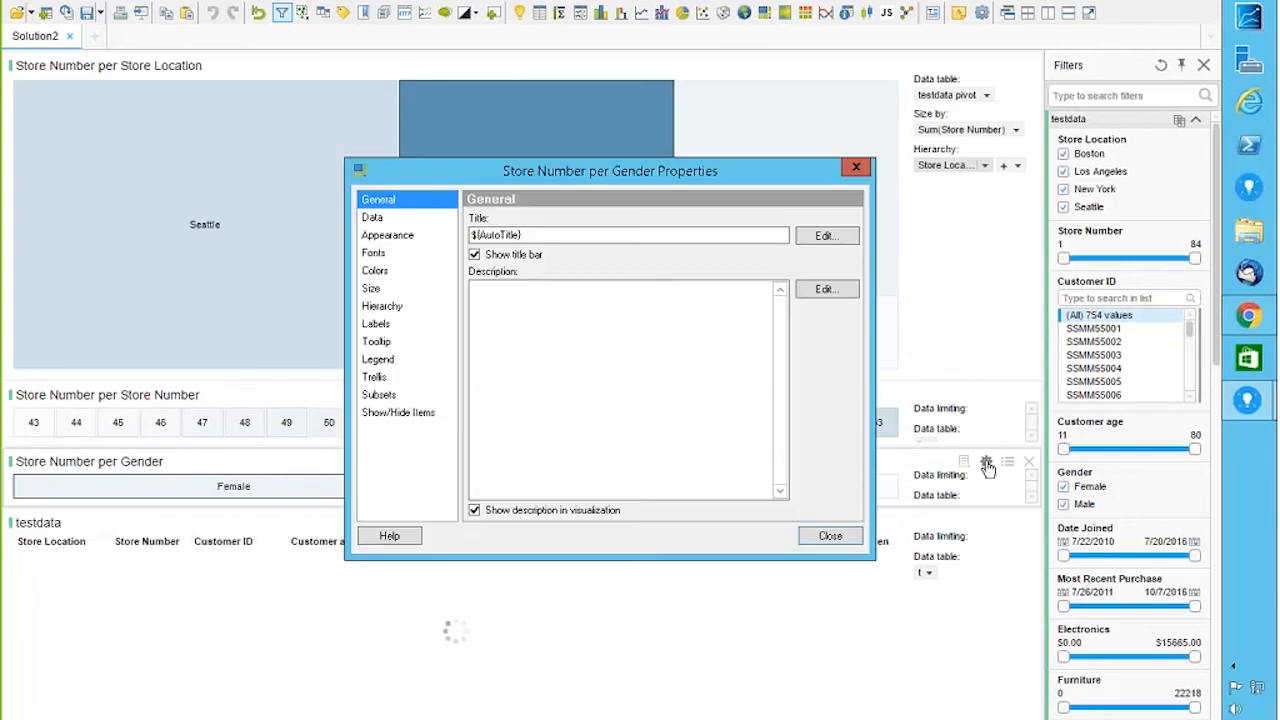
pyautogui.click(372, 217)
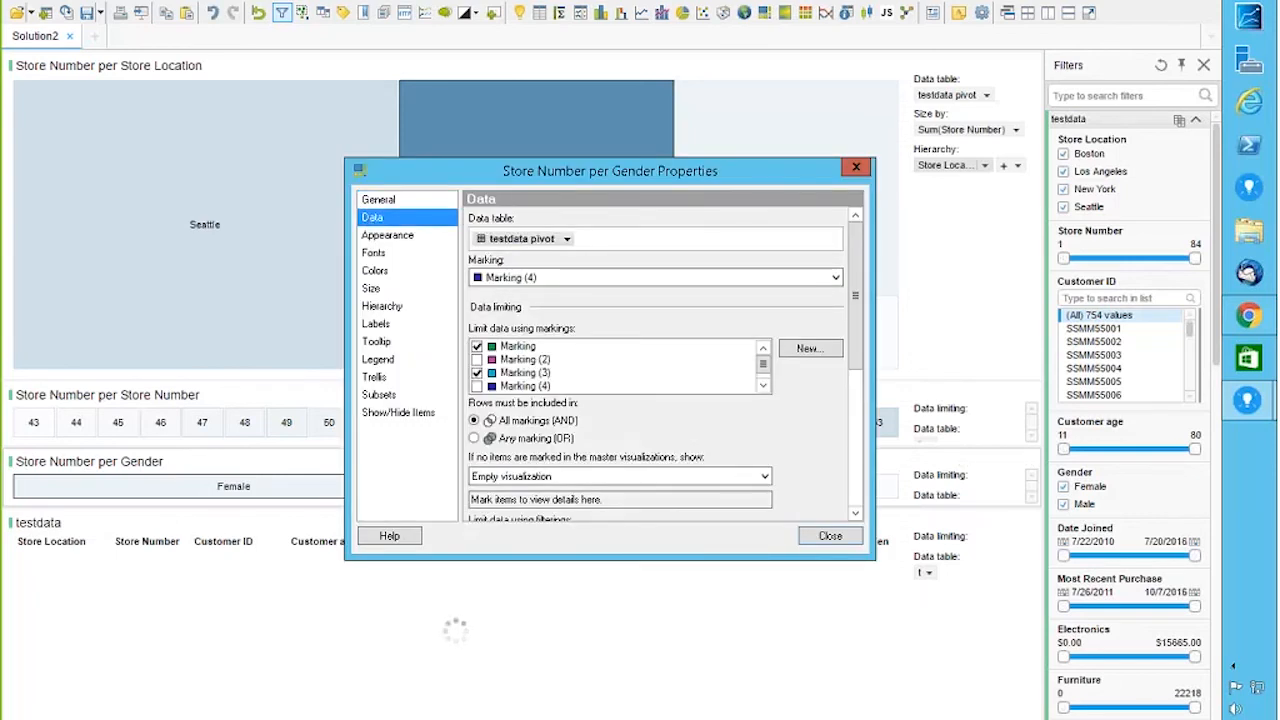
pyautogui.click(856, 167)
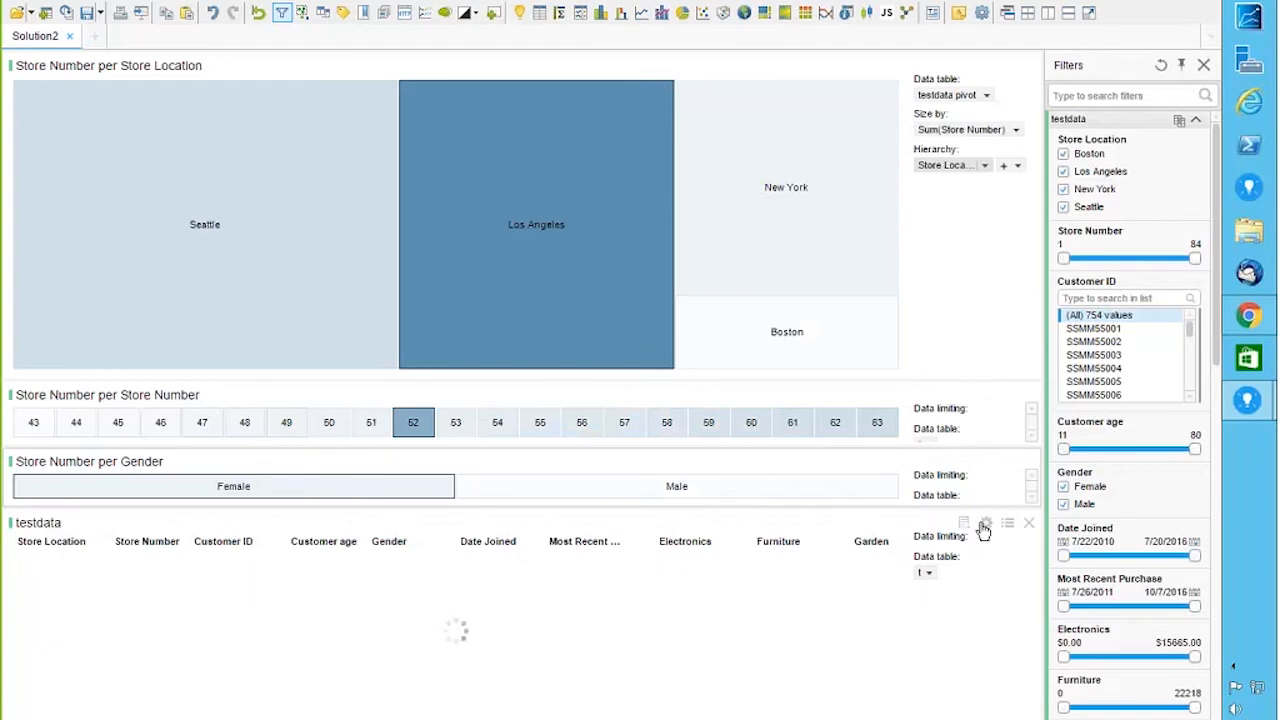
# Step: Uncheck Marking and Marking (3) in the testdata table's data limits, leaving Marking (4)
pyautogui.click(986, 523)
pyautogui.click(370, 218)
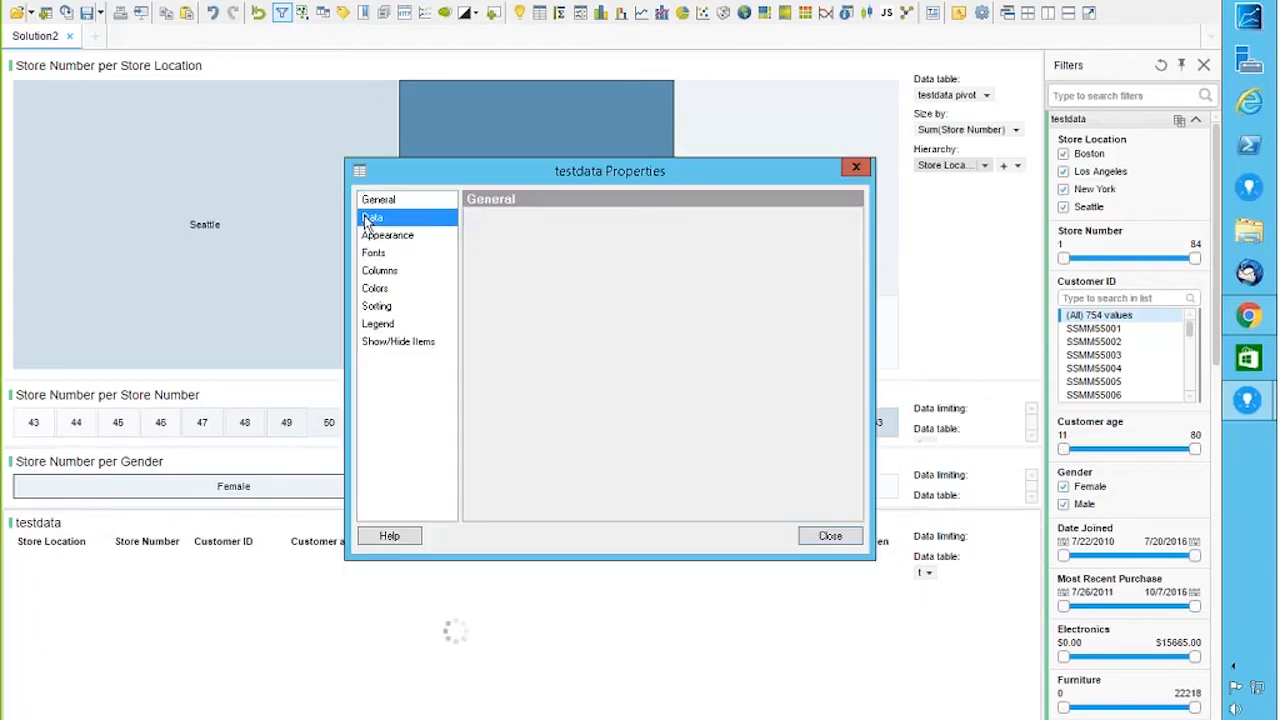
pyautogui.click(477, 372)
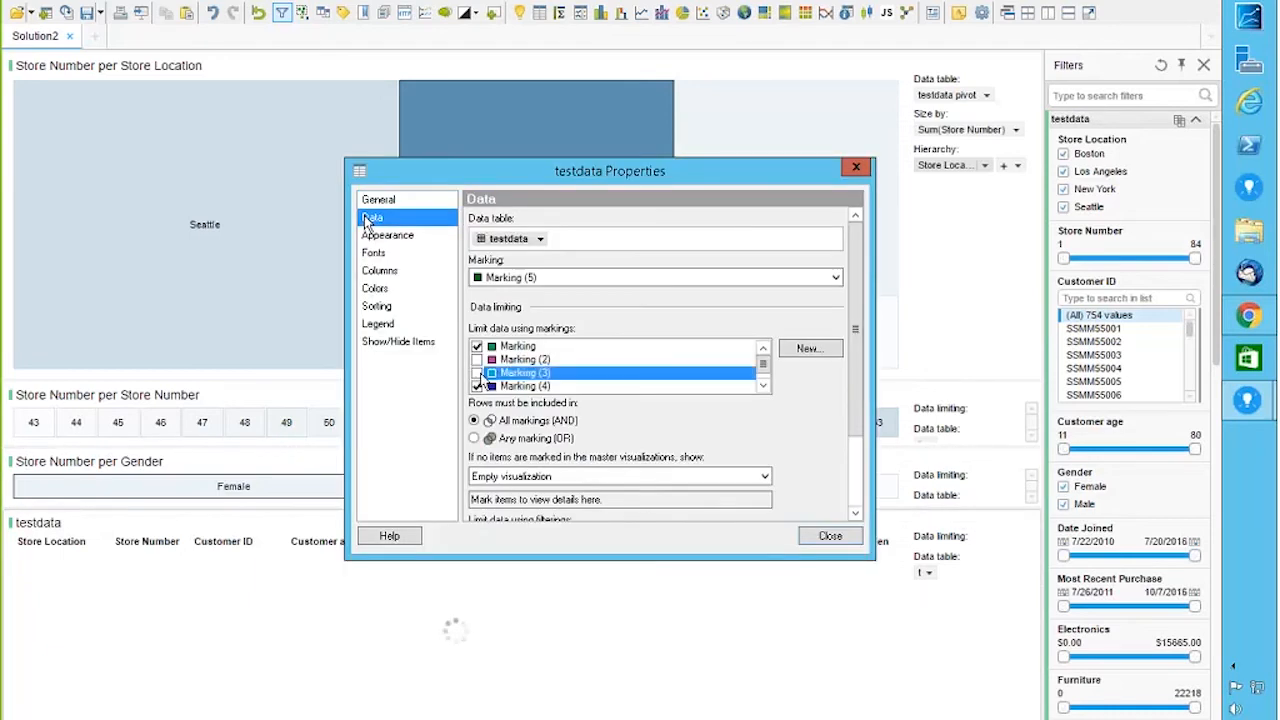
pyautogui.click(477, 346)
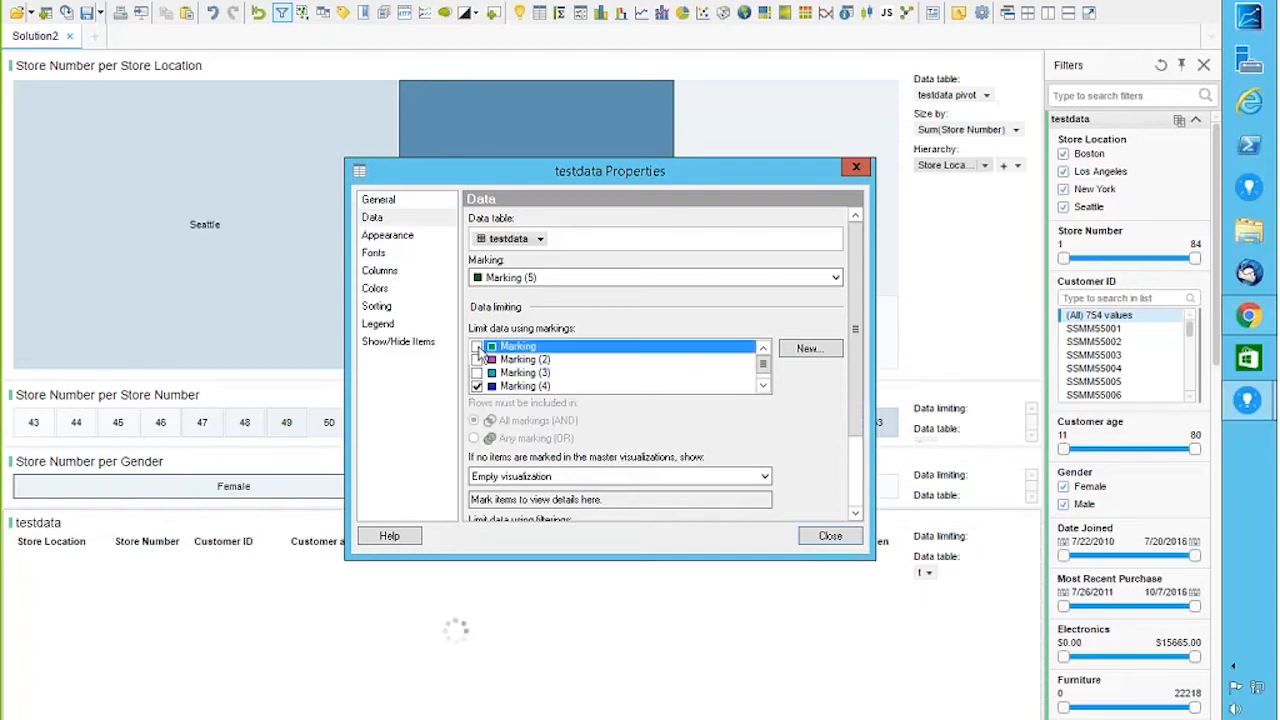
pyautogui.click(763, 375)
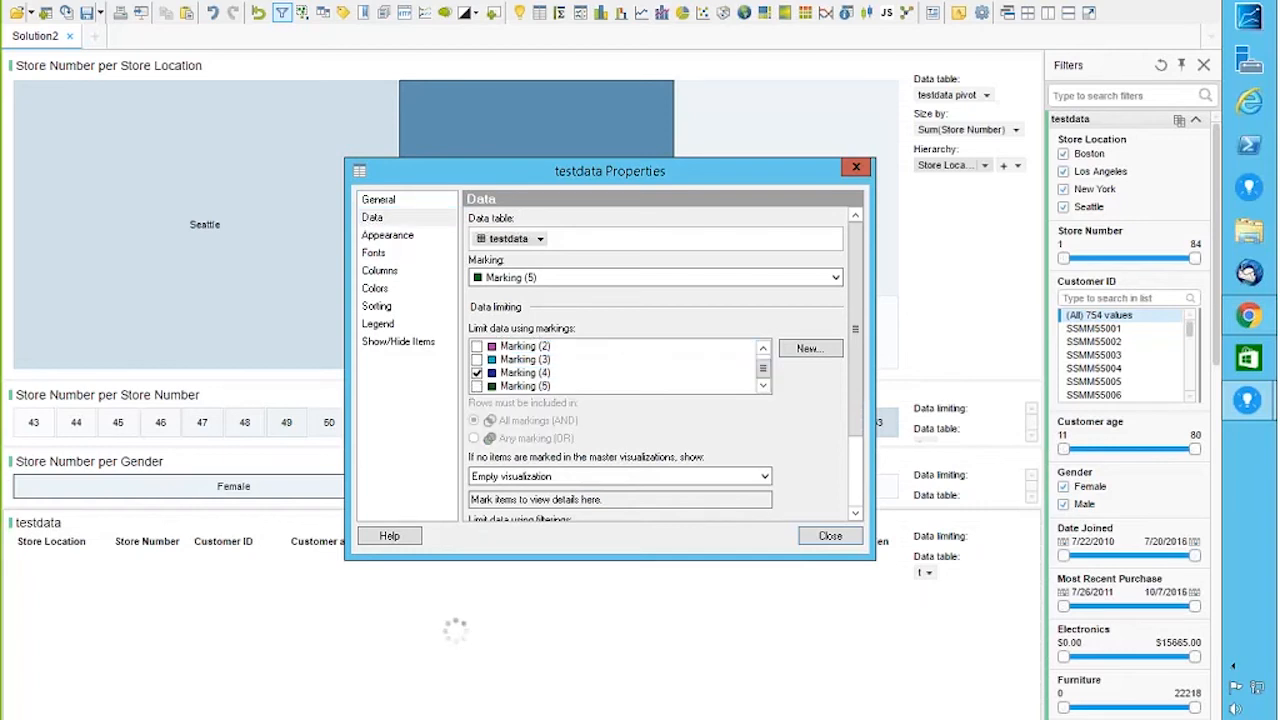
pyautogui.click(828, 538)
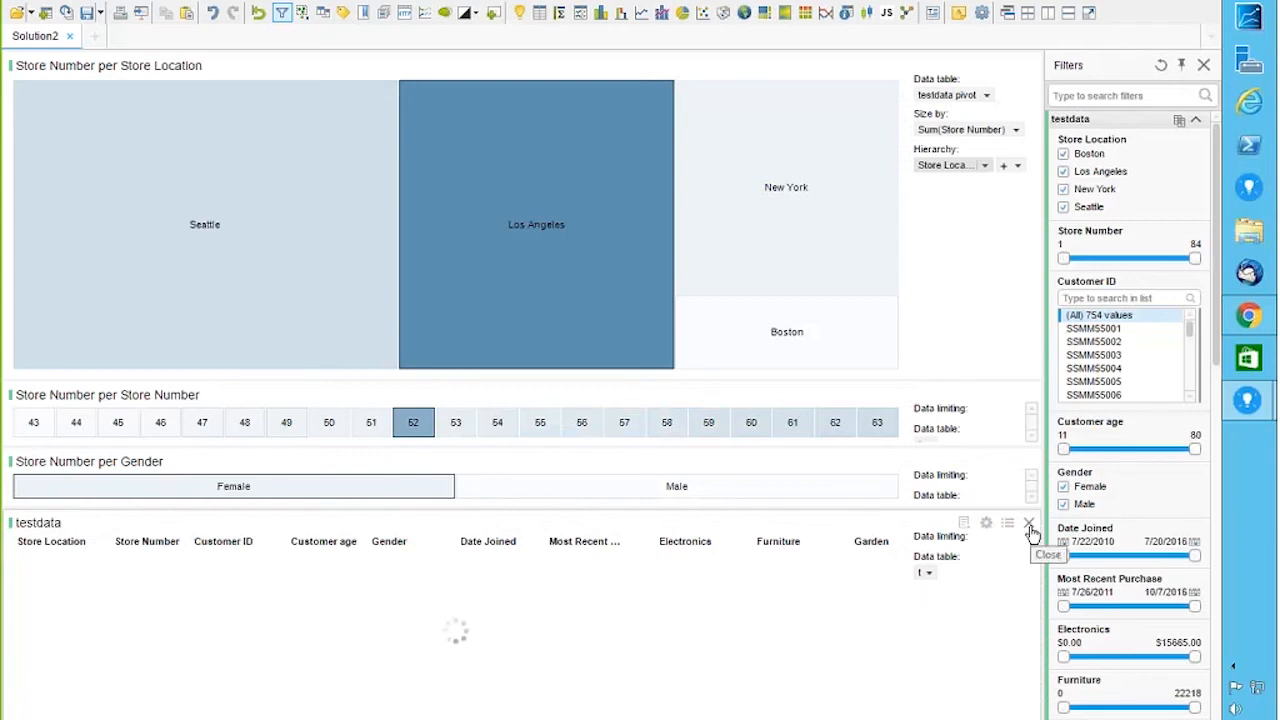
# Step: Close the testdata table visualization so the Gender treemap fills the space below
pyautogui.click(1029, 524)
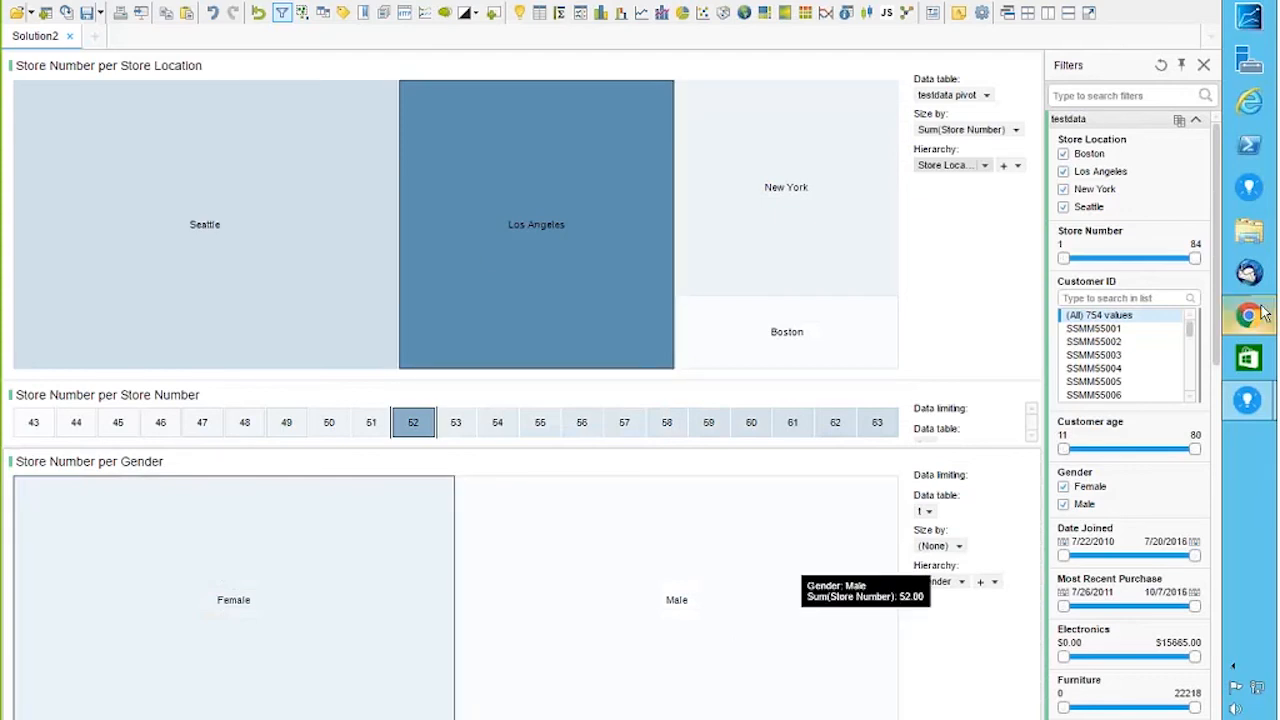
# Step: Open testdata1_Refresh Buttons_updated from Desktop > Dr_Spotfire > 23may2017 and work offline
pyautogui.click(1246, 231)
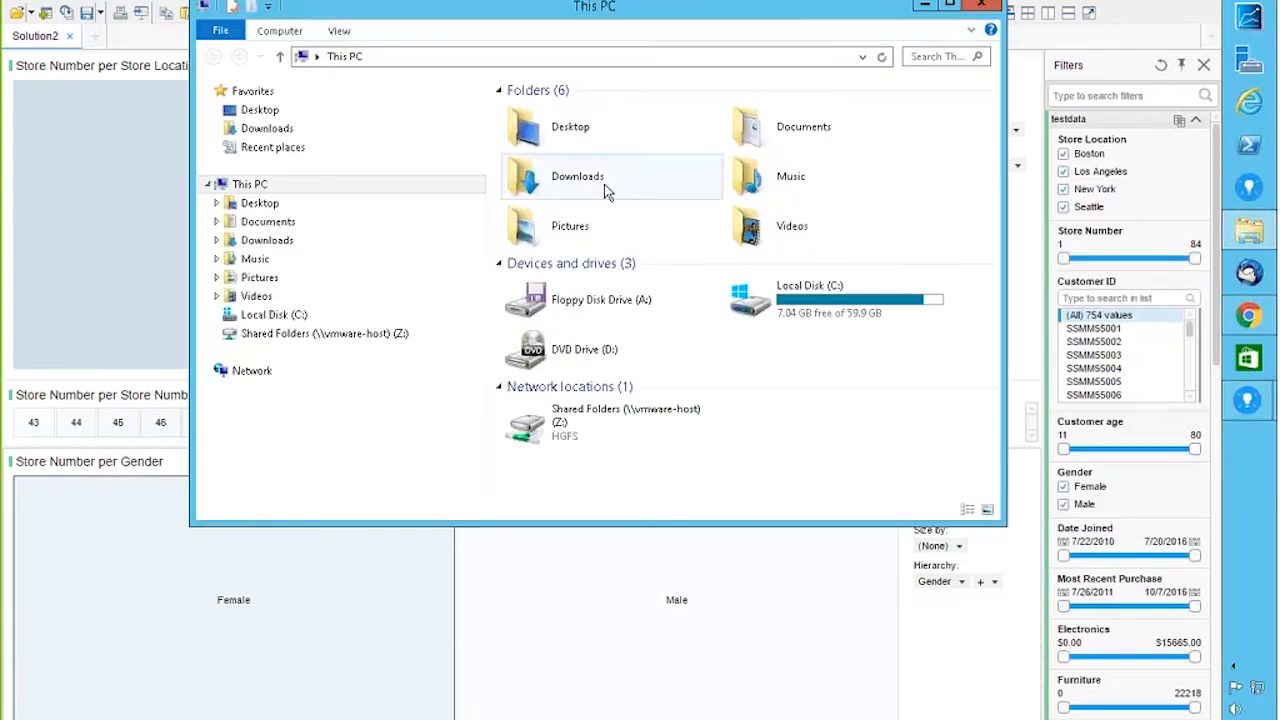
pyautogui.doubleClick(568, 132)
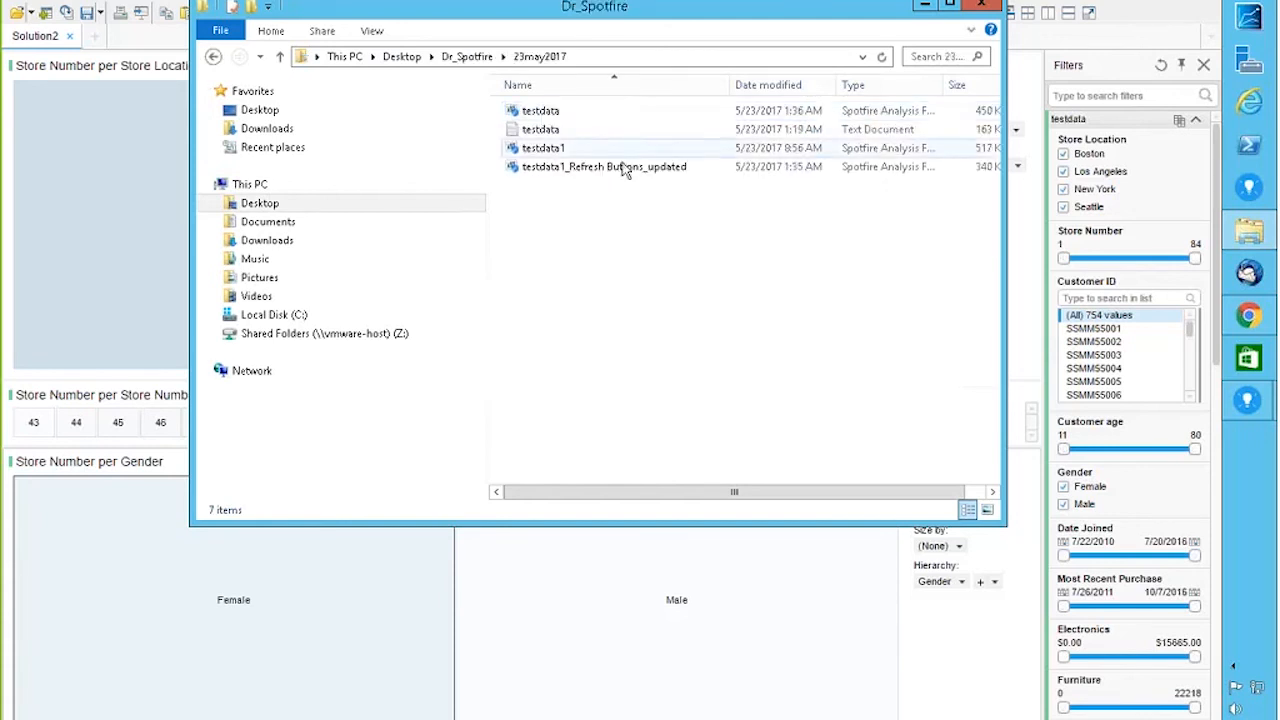
pyautogui.doubleClick(630, 168)
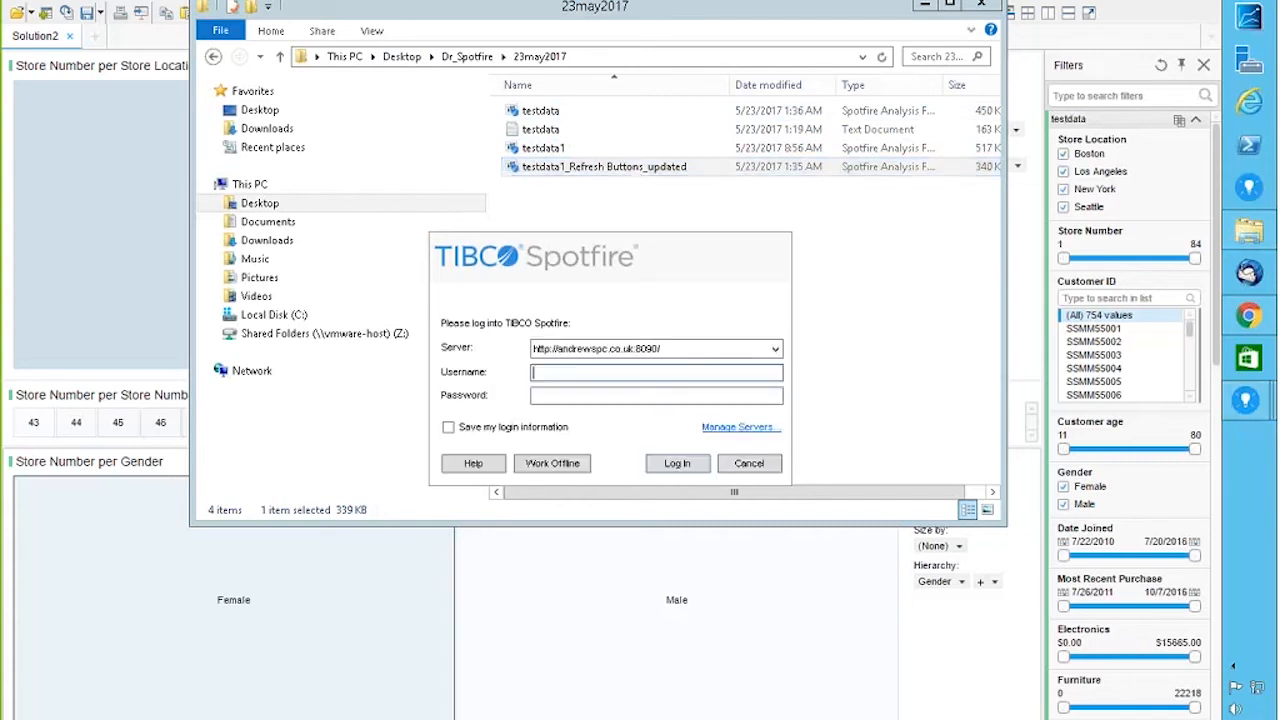
pyautogui.click(538, 469)
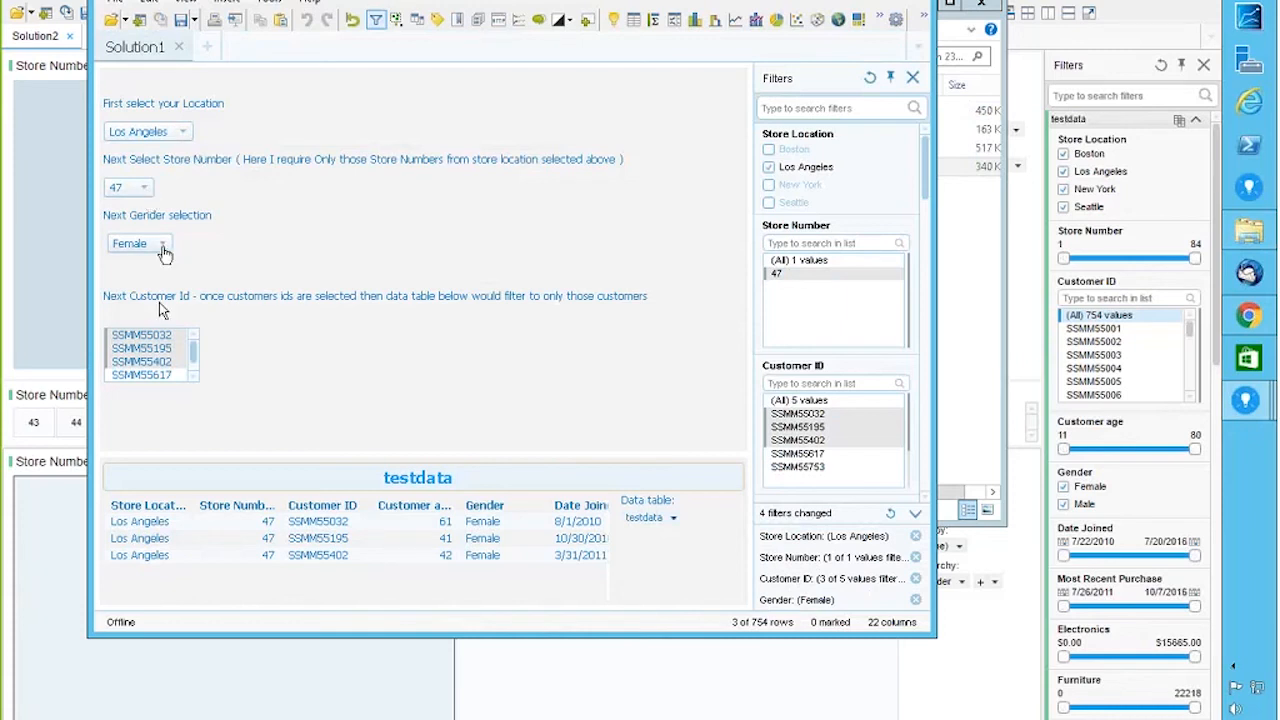
# Step: Filter testdata to Boston, store number 3, Male, and select both remaining Customer IDs
pyautogui.moveTo(147, 349); pyautogui.dragTo(150, 395)
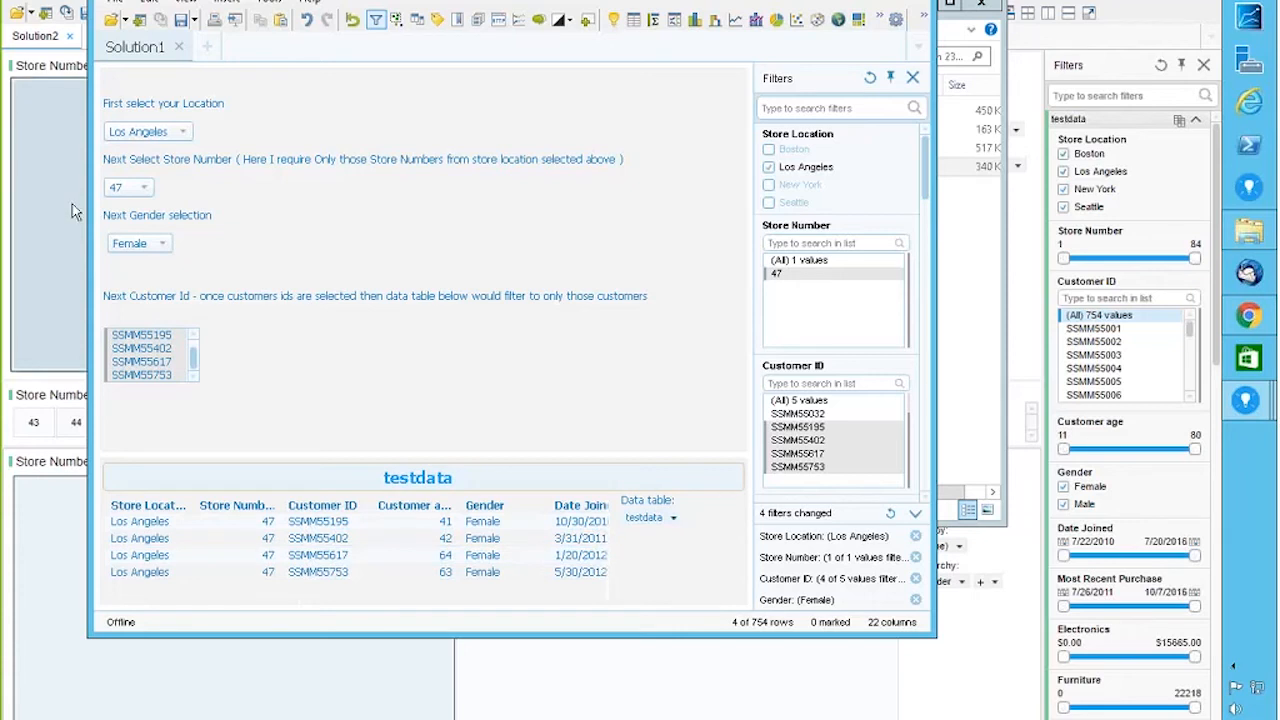
pyautogui.click(183, 134)
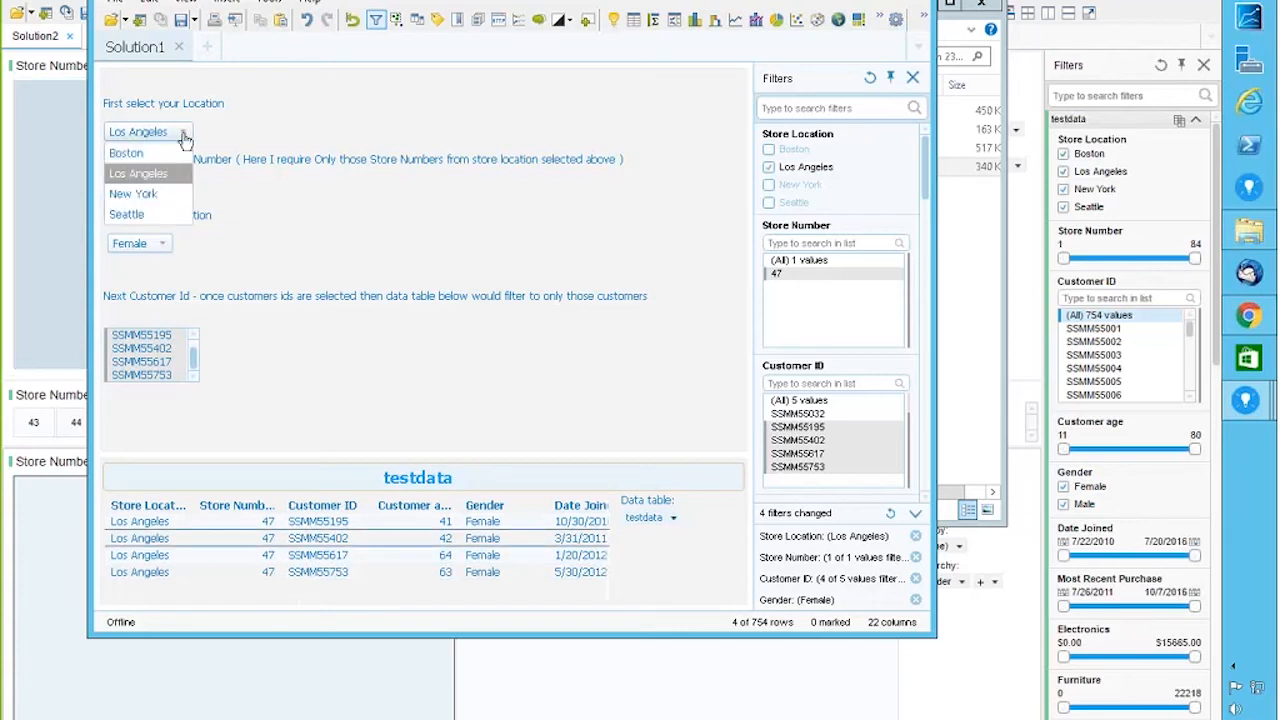
pyautogui.click(143, 154)
pyautogui.click(143, 187)
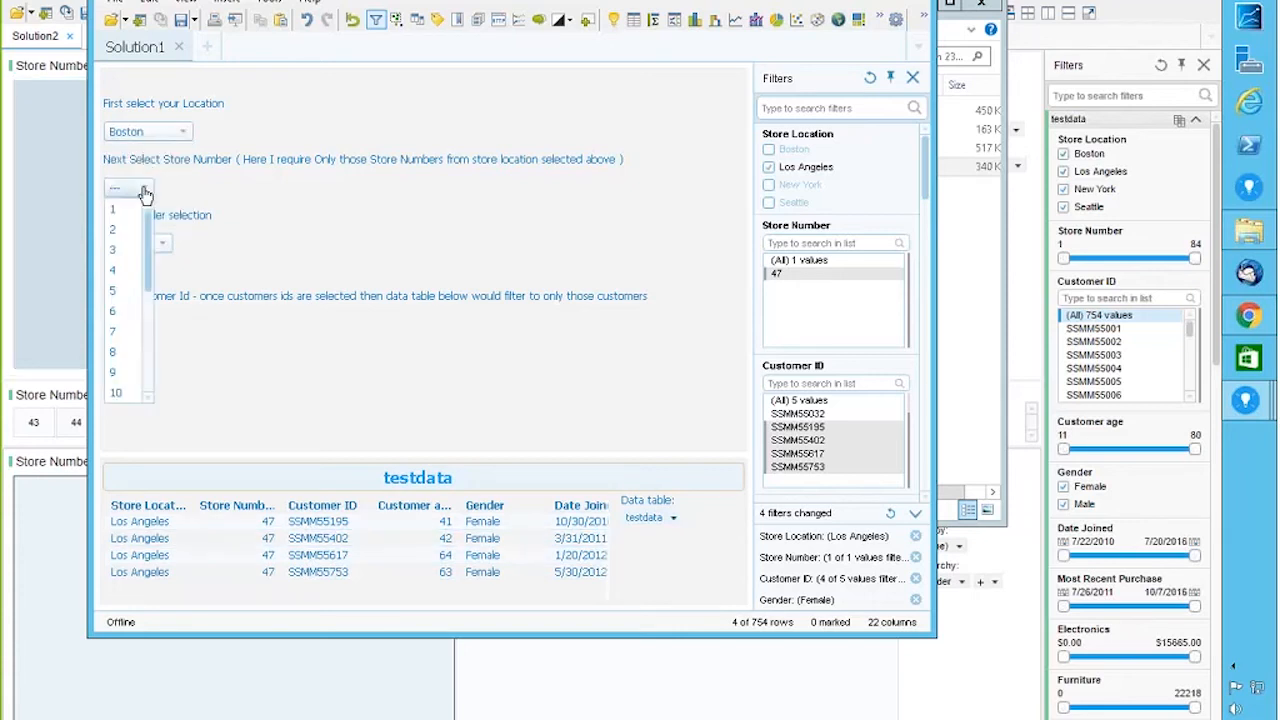
pyautogui.click(115, 252)
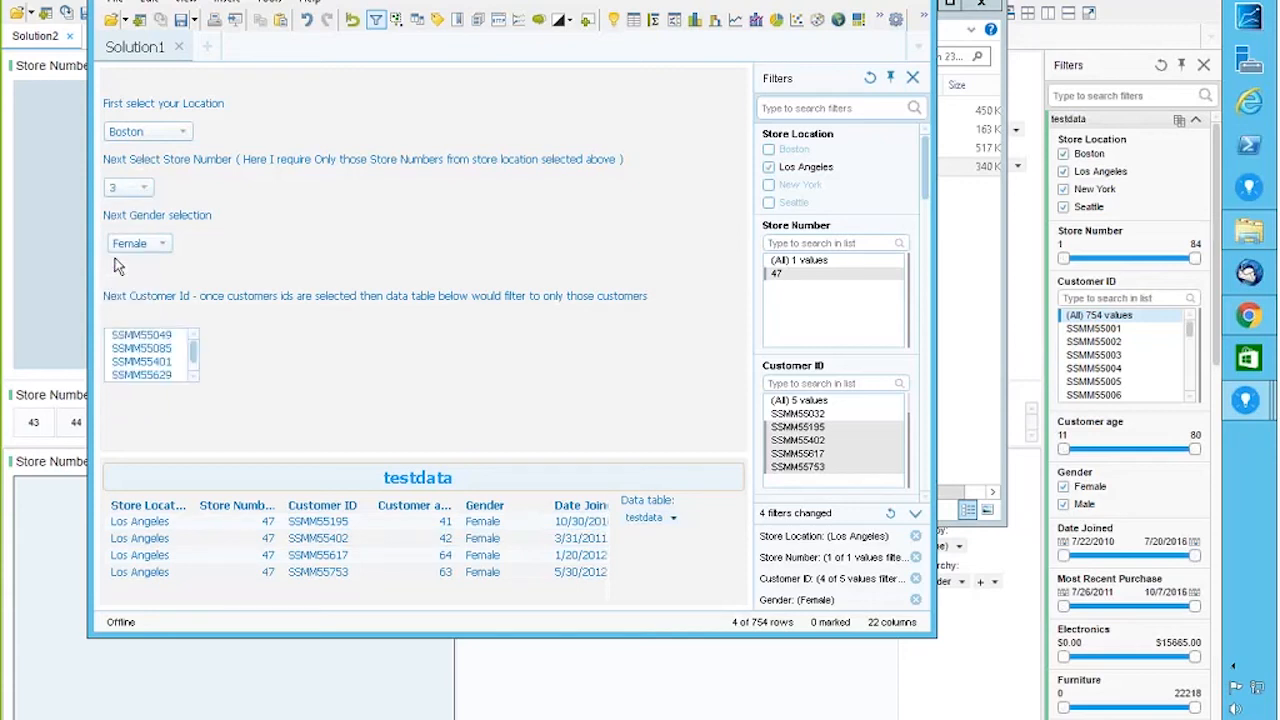
pyautogui.click(155, 244)
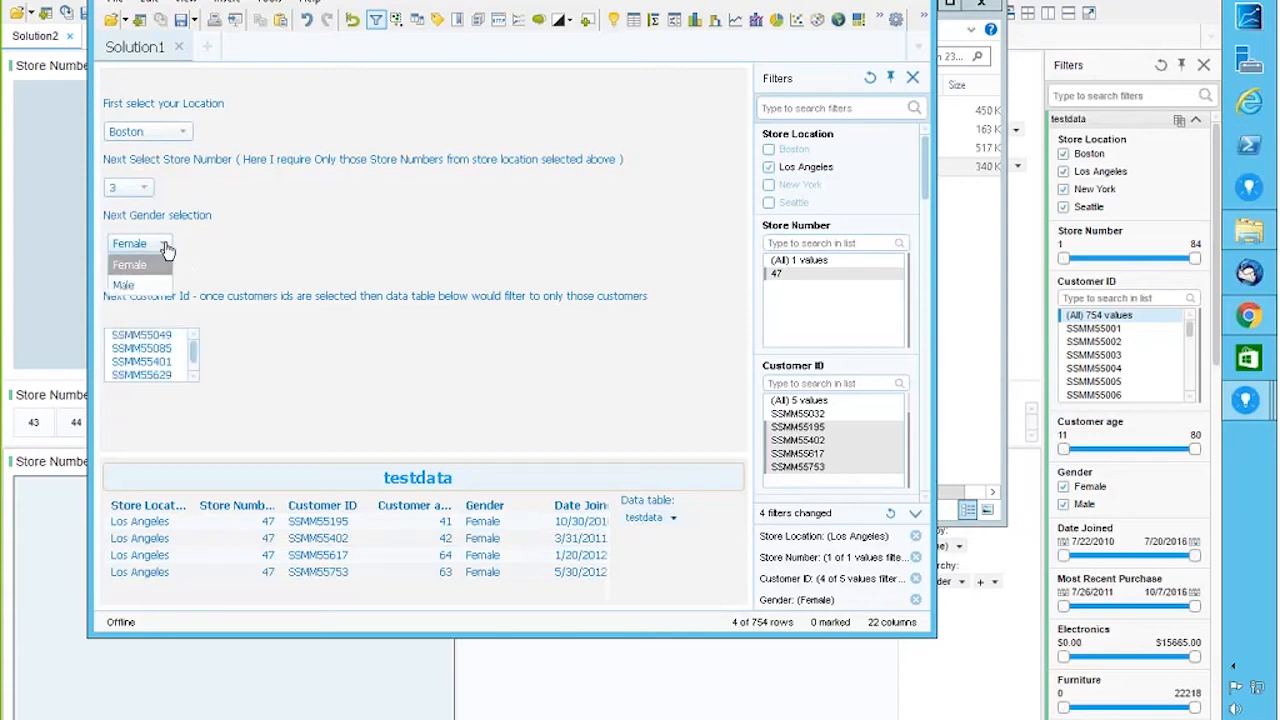
pyautogui.click(128, 284)
pyautogui.moveTo(140, 335); pyautogui.dragTo(143, 355)
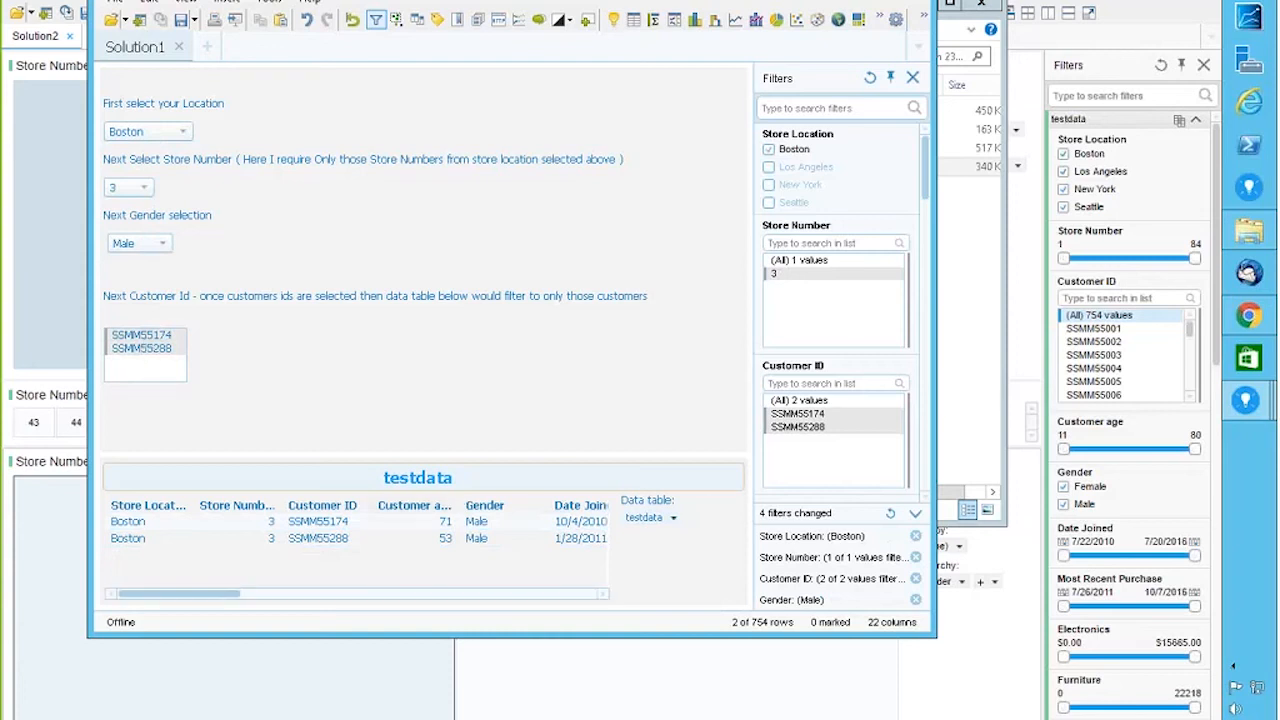
pyautogui.click(147, 2)
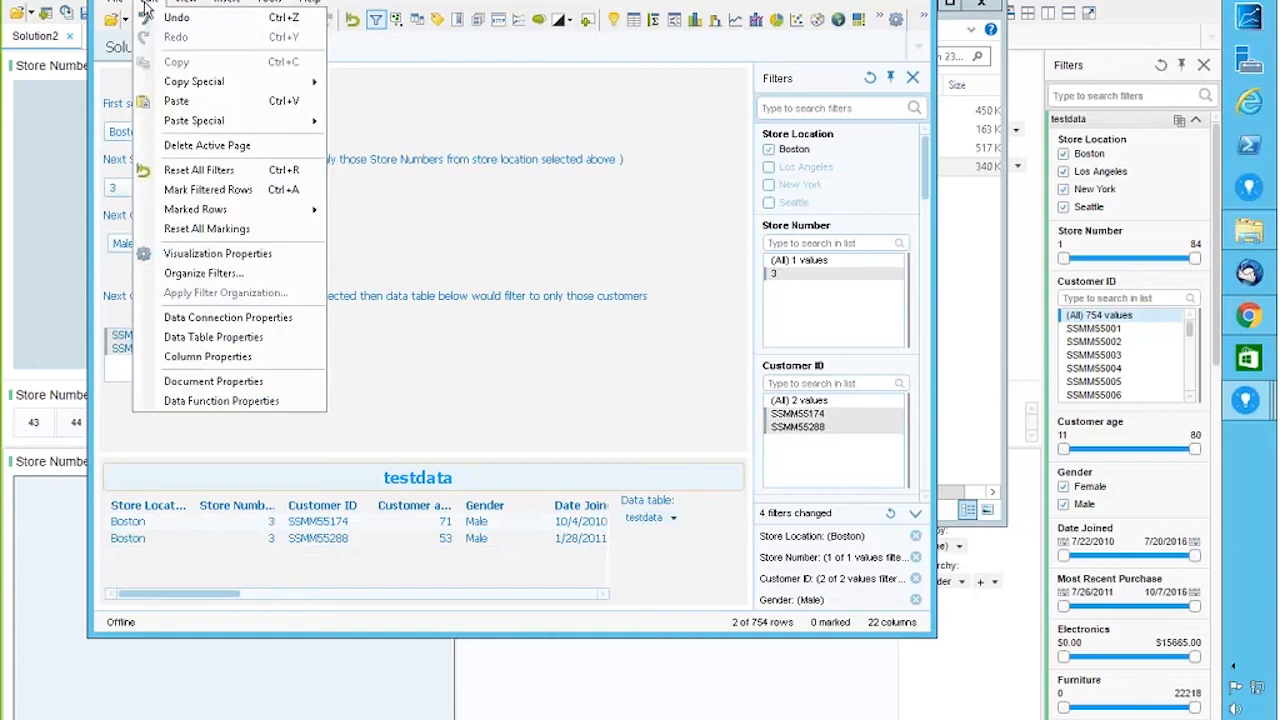
# Step: Open the ApplyFilters IronPython script for editing from Document Properties
pyautogui.click(214, 401)
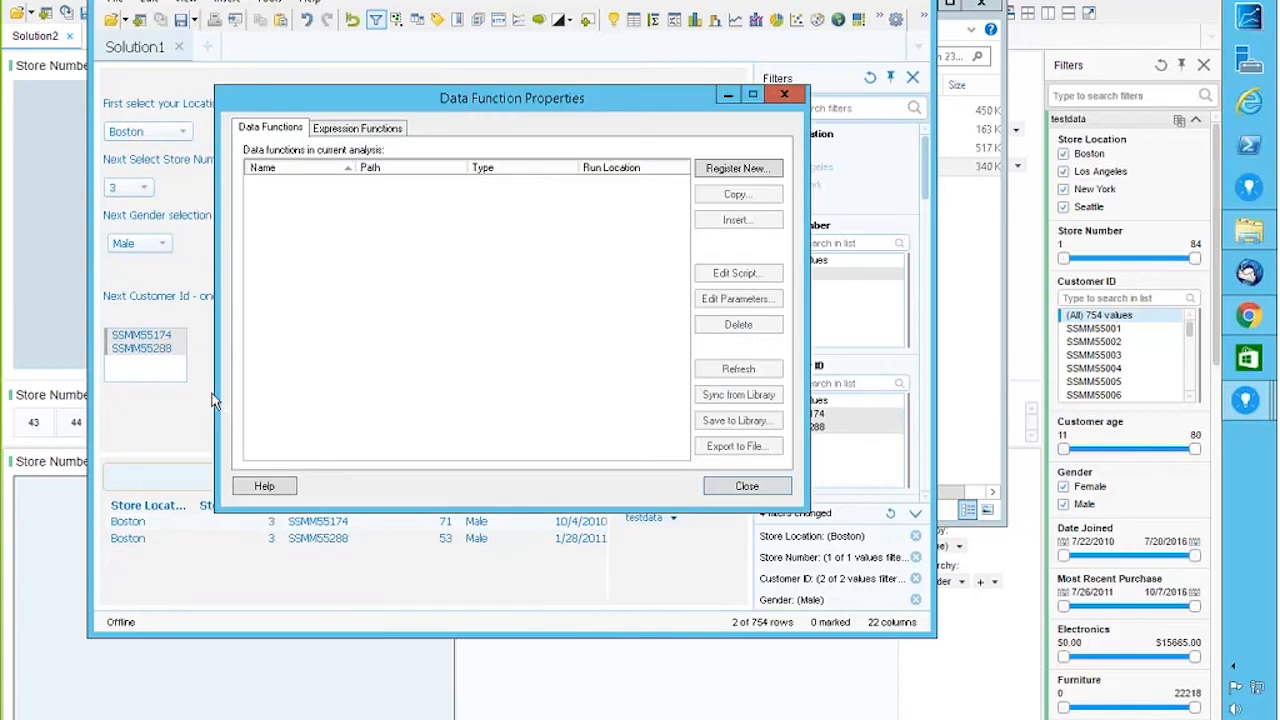
pyautogui.press('Escape')
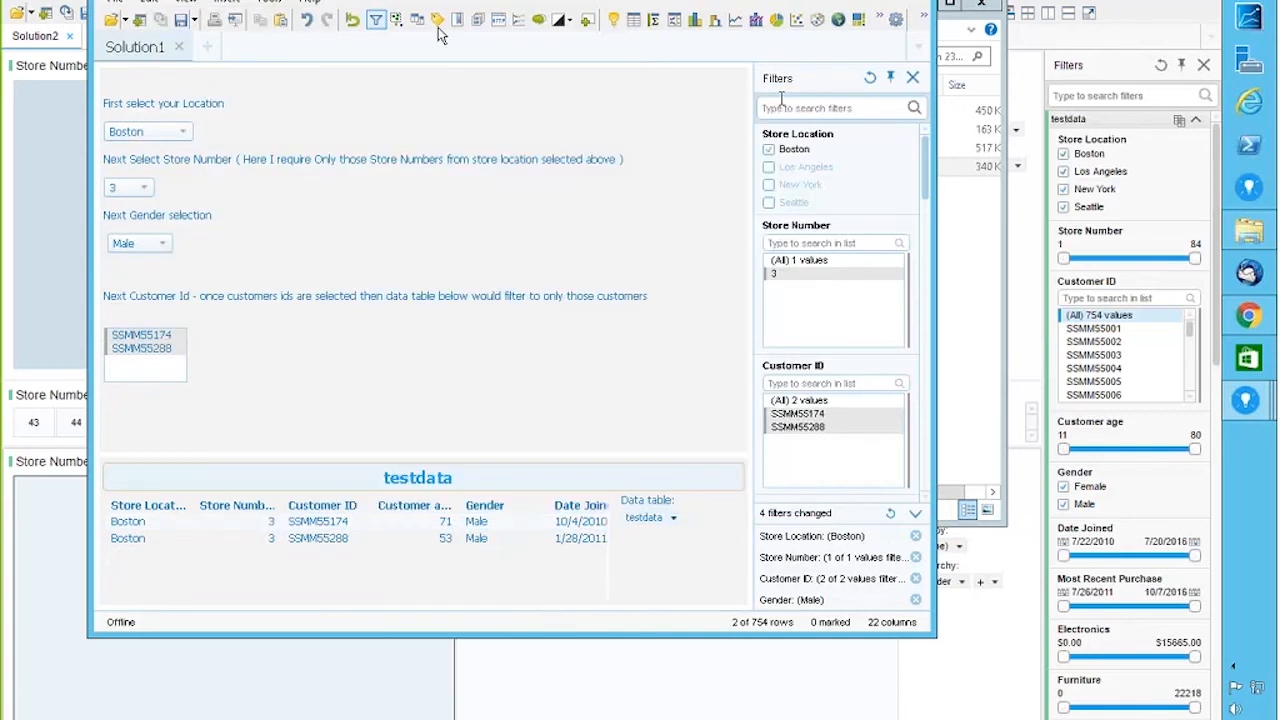
pyautogui.click(155, 4)
pyautogui.click(205, 381)
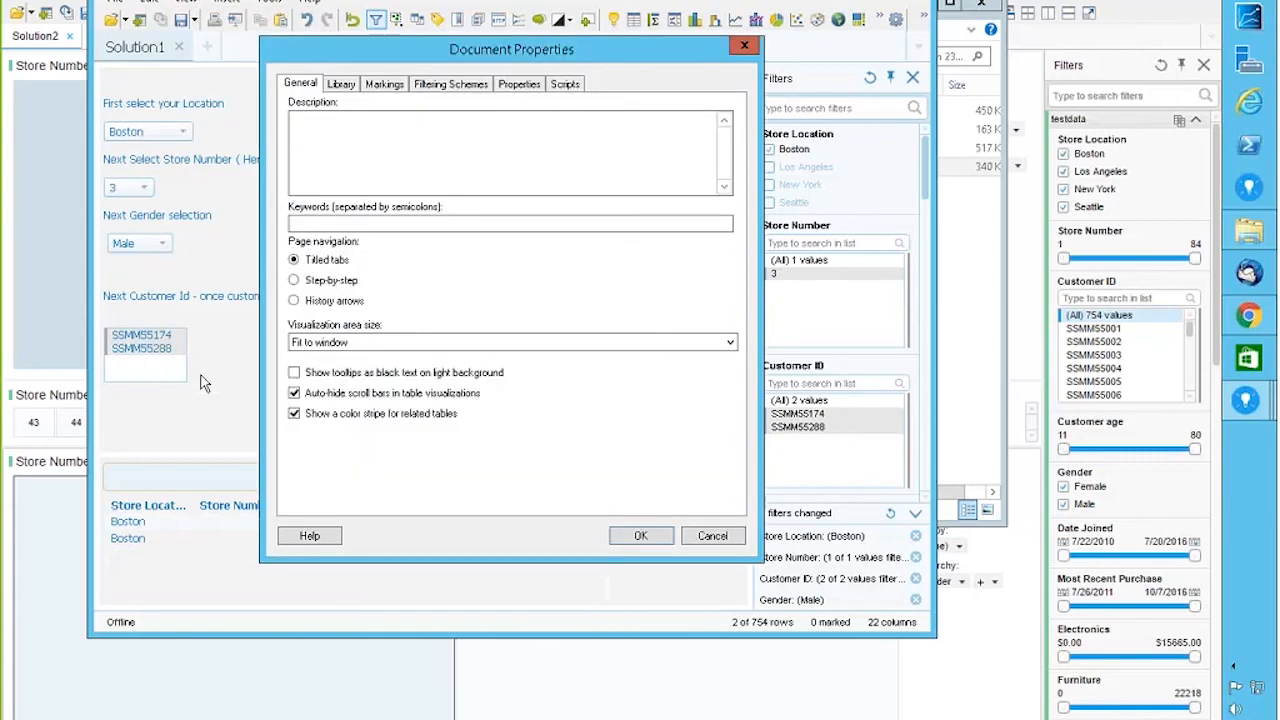
pyautogui.click(562, 87)
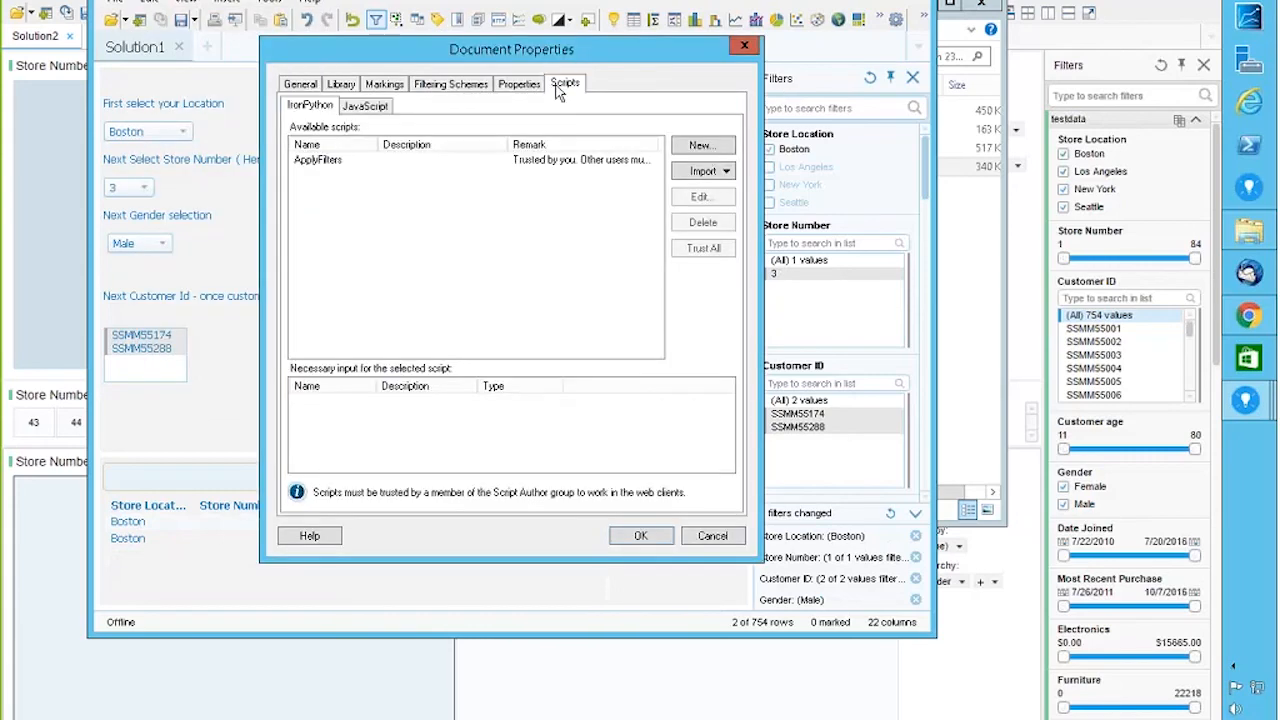
pyautogui.click(318, 162)
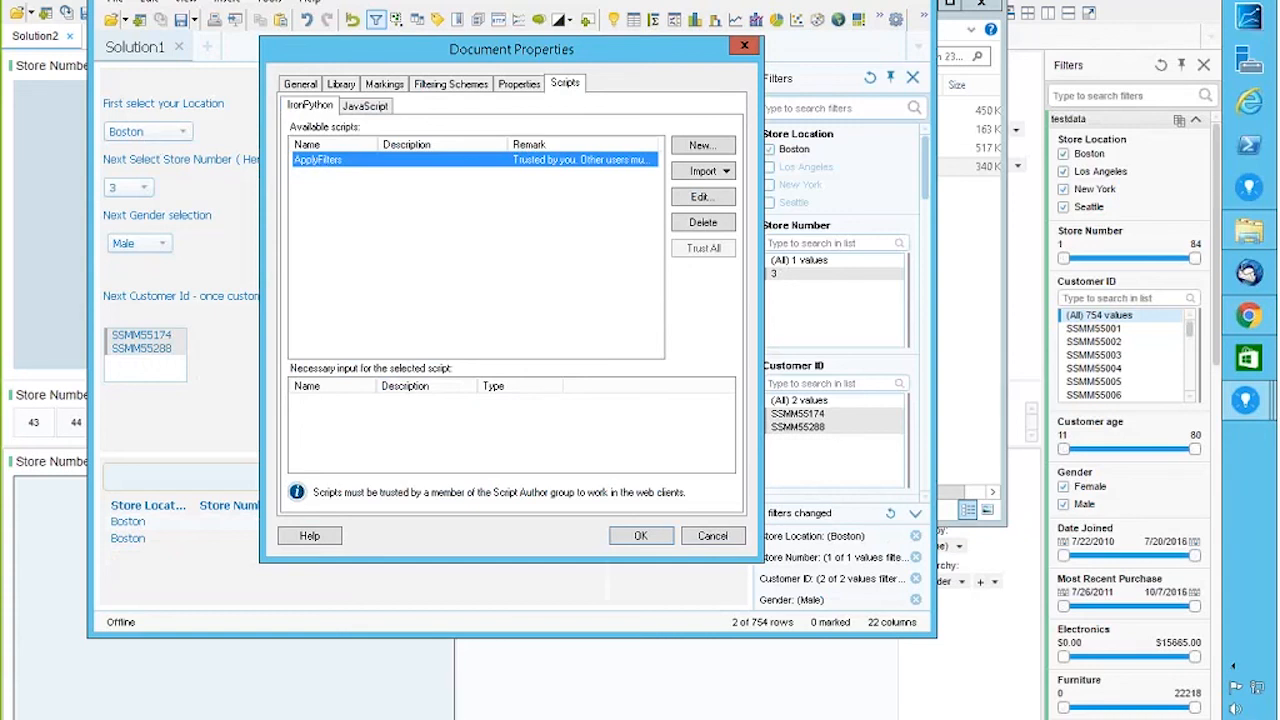
pyautogui.click(703, 198)
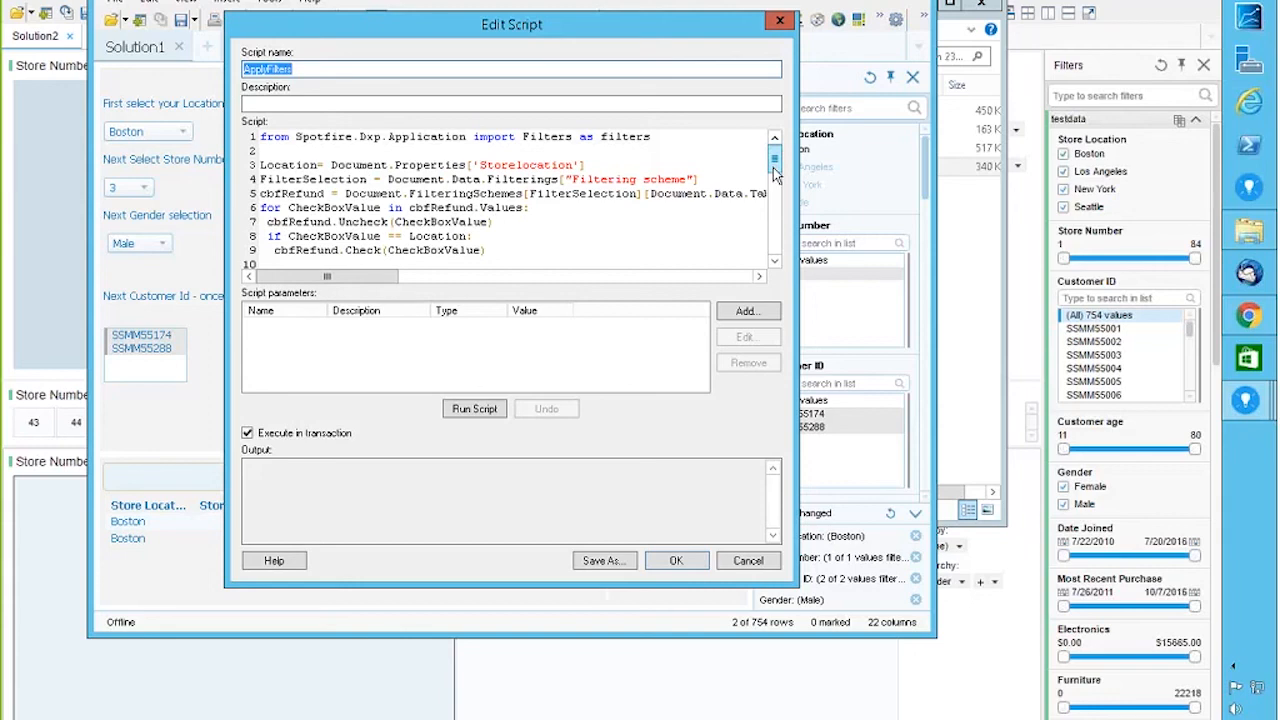
# Step: Review the ApplyFilters code, then close the script editor and Document Properties
pyautogui.scroll(-1, 773, 172)
pyautogui.moveTo(773, 172); pyautogui.dragTo(777, 232)
pyautogui.click(780, 20)
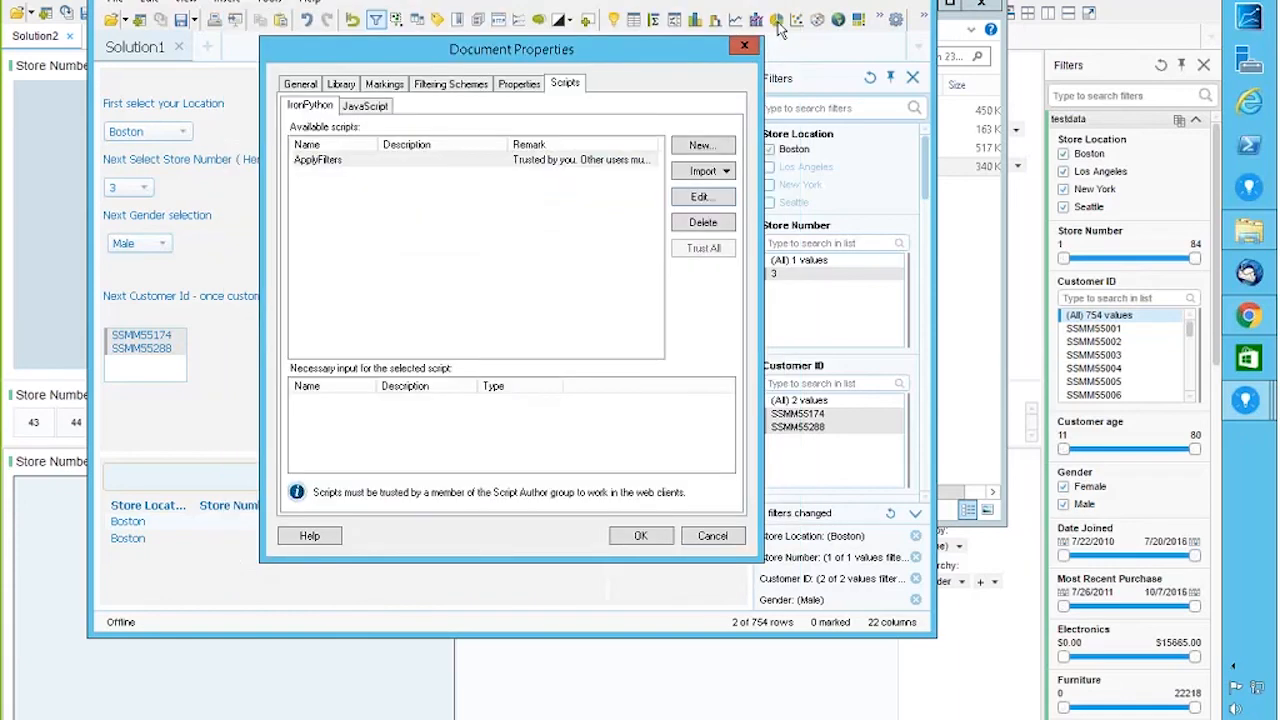
pyautogui.click(744, 46)
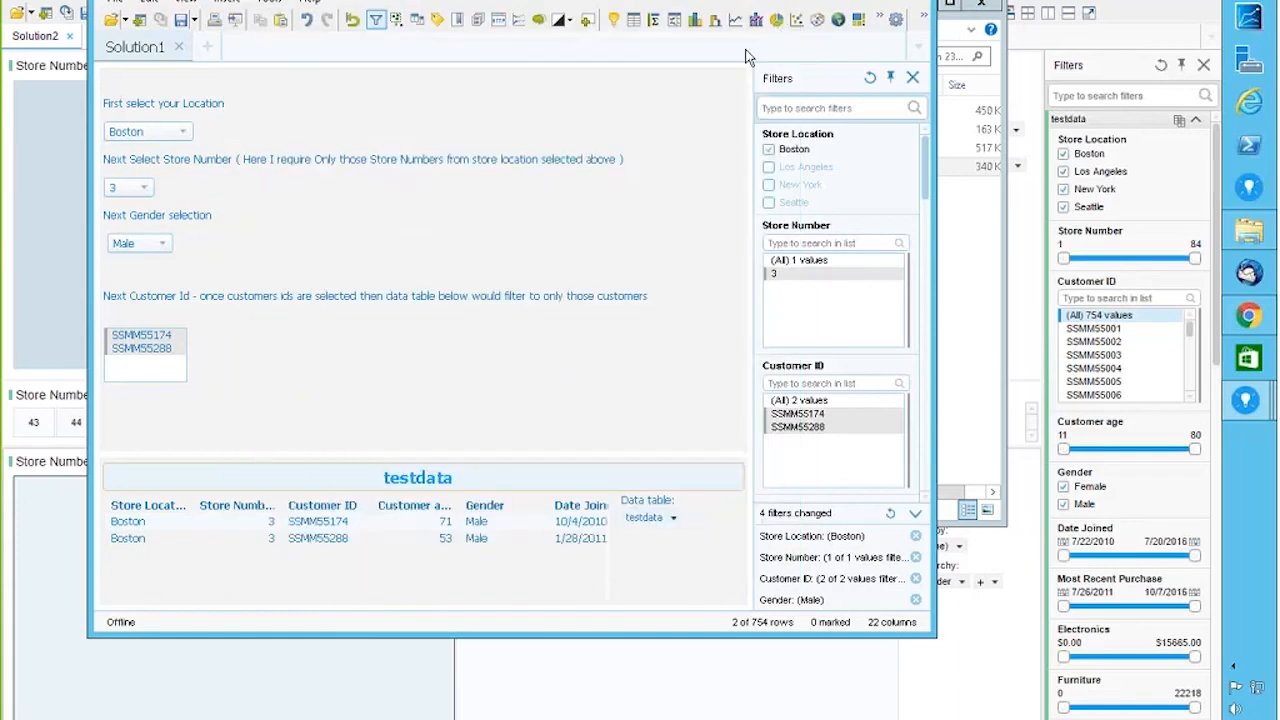
# Step: Reset all filters to show all 754 rows and open the testdata table's properties
pyautogui.click(352, 20)
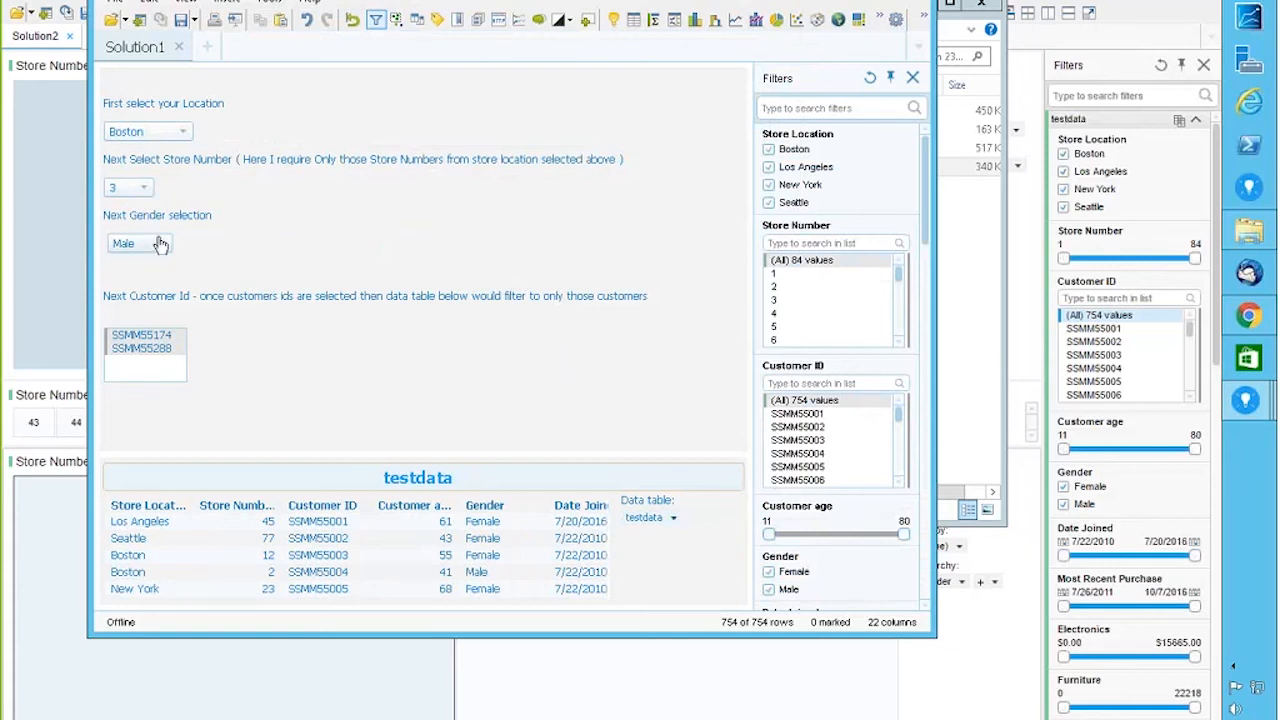
pyautogui.click(715, 479)
# Step: Check the testdata Data page's 'Limit data using filterings' settings, then close the properties unchanged
pyautogui.click(276, 160)
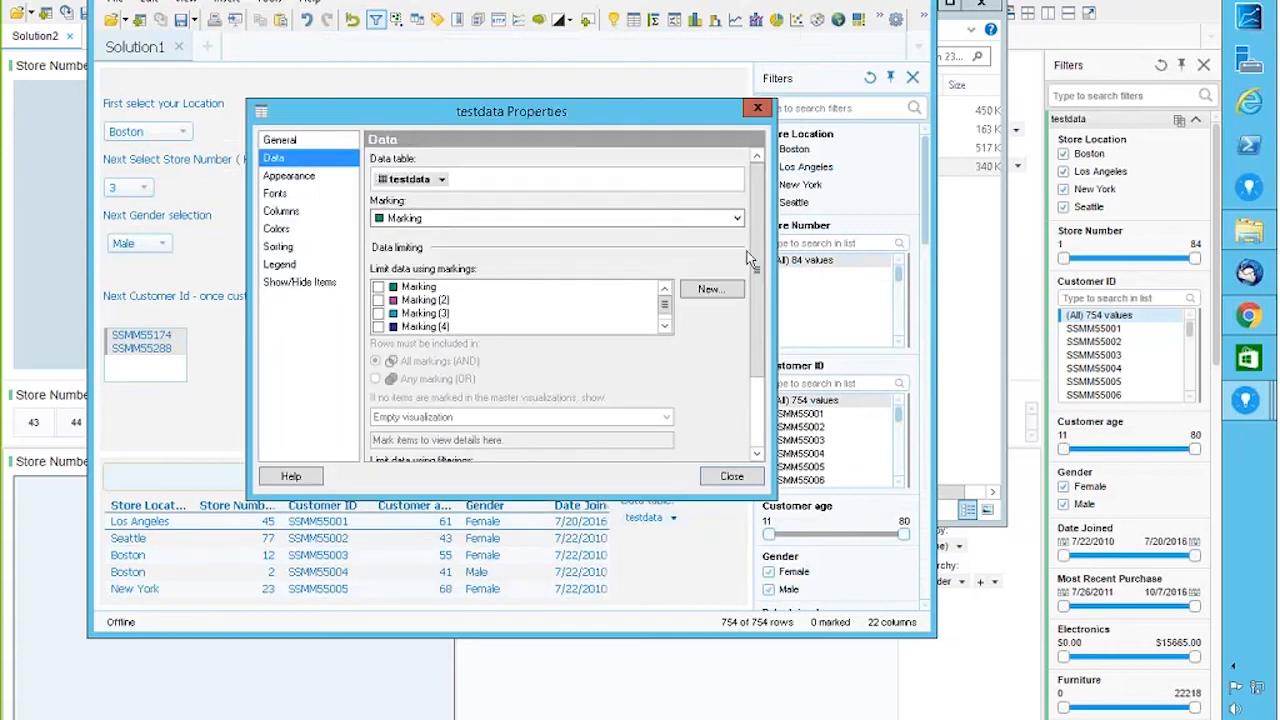
pyautogui.scroll(-3, 682, 395)
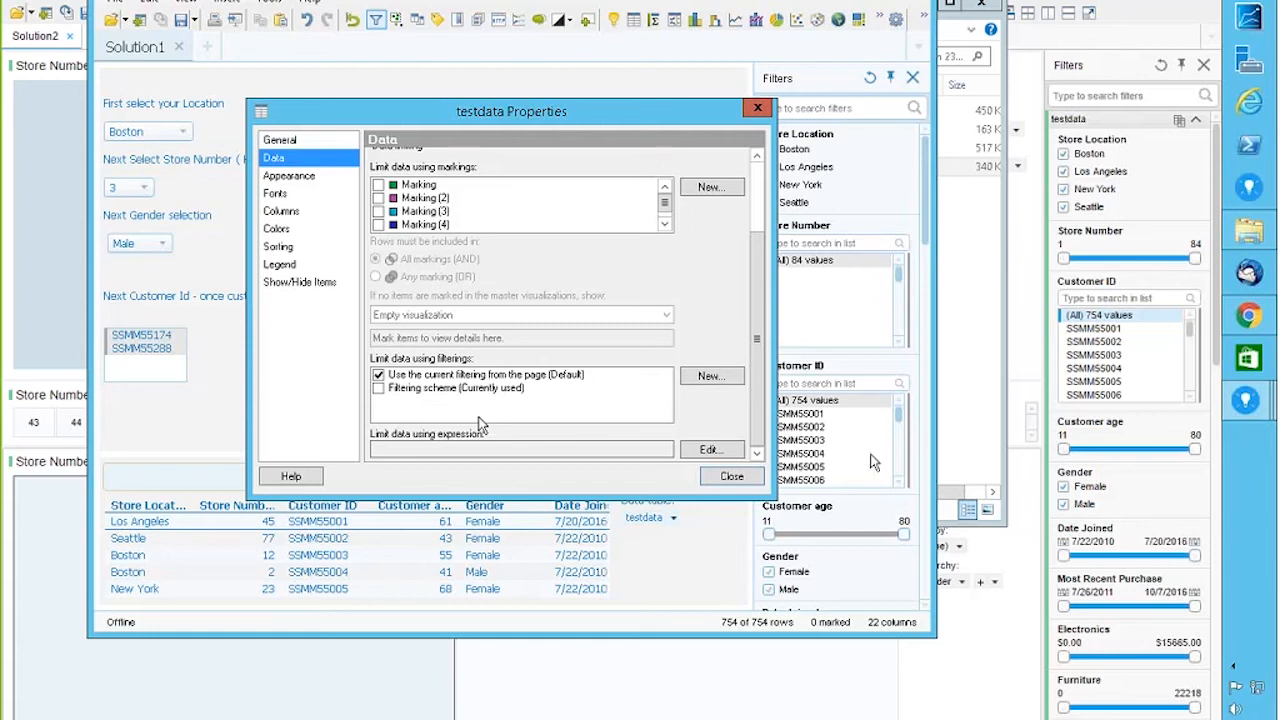
pyautogui.click(756, 478)
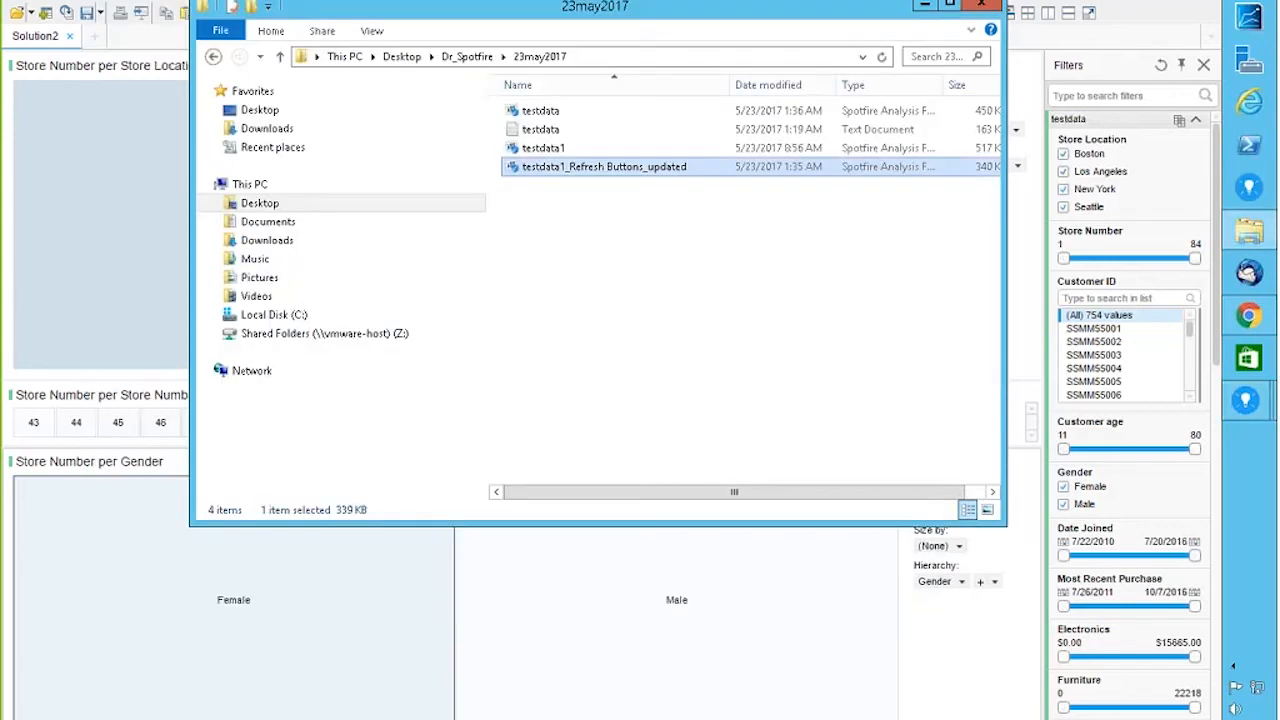
# Step: Minimize Explorer and add Store Number under Store Location in the treemap hierarchy
pyautogui.click(924, 6)
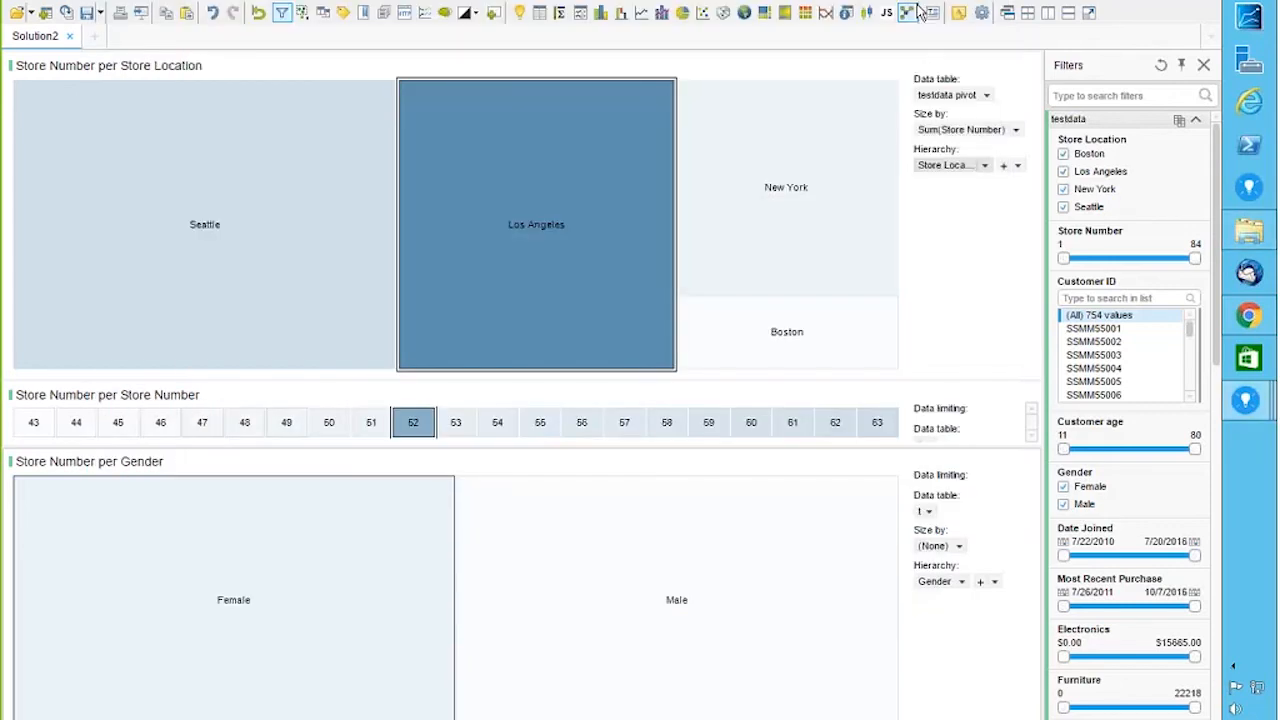
pyautogui.moveTo(314, 601)
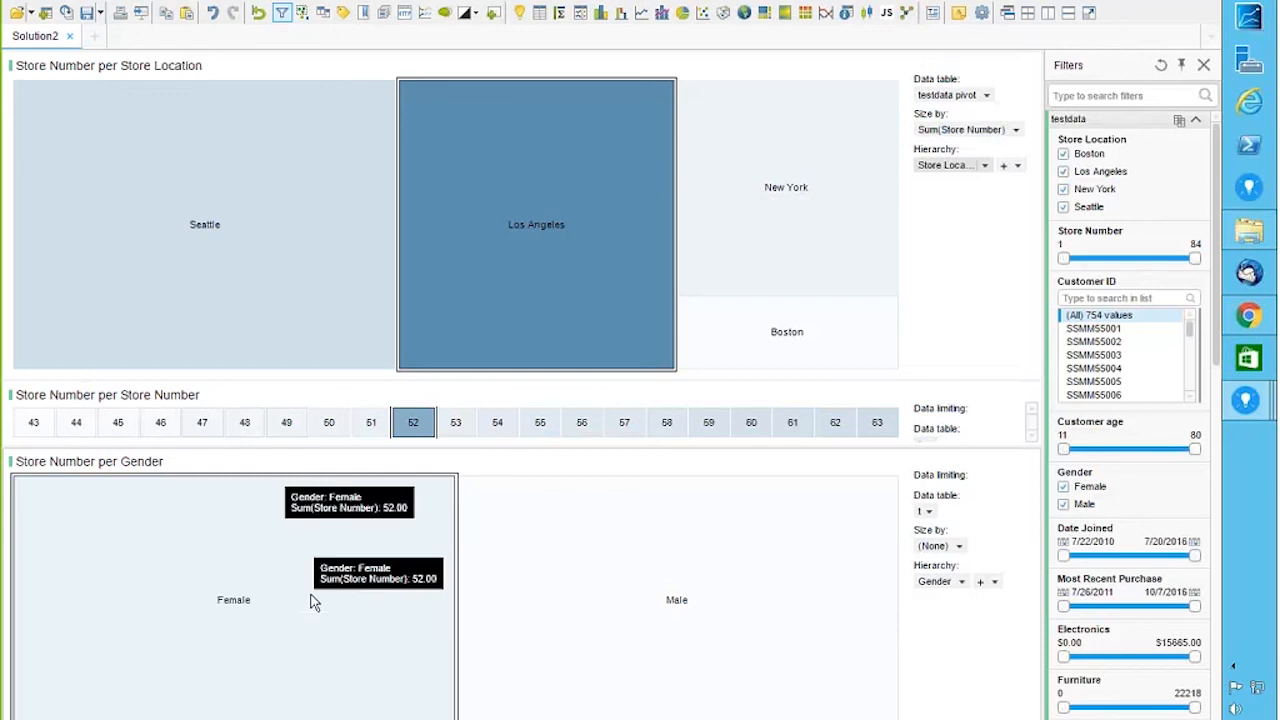
pyautogui.moveTo(508, 634)
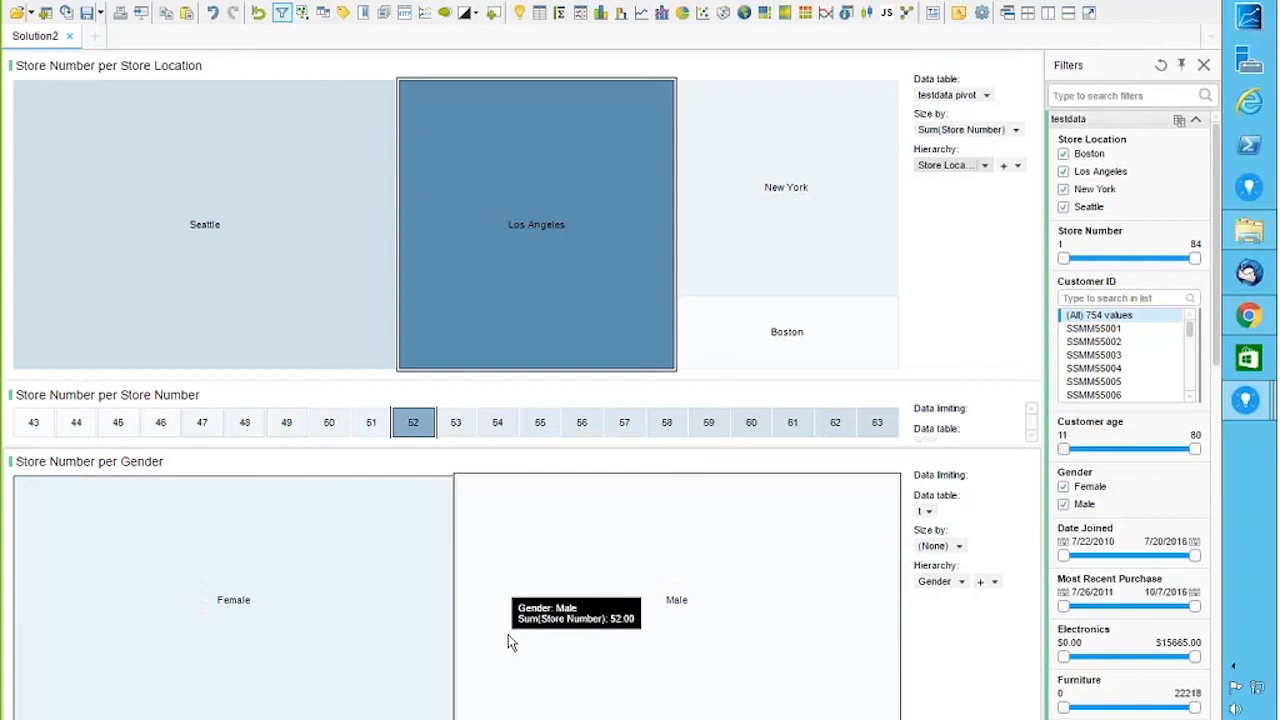
pyautogui.moveTo(382, 252)
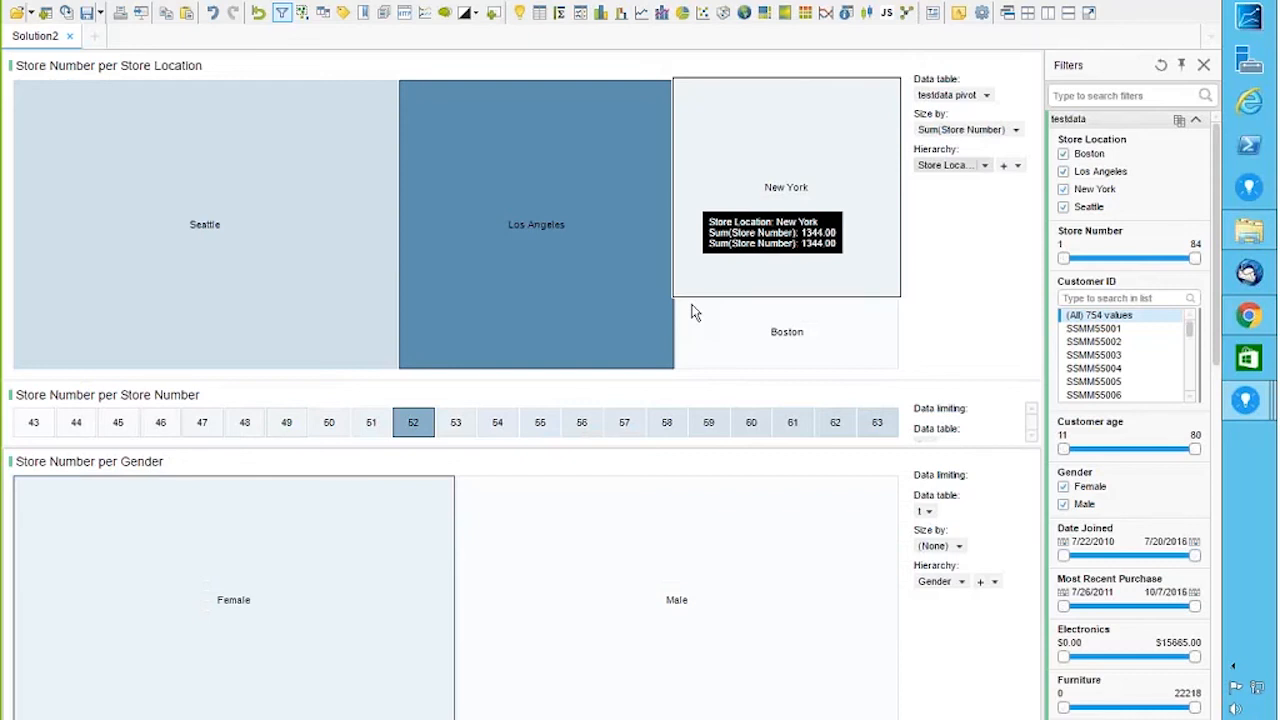
pyautogui.moveTo(763, 680)
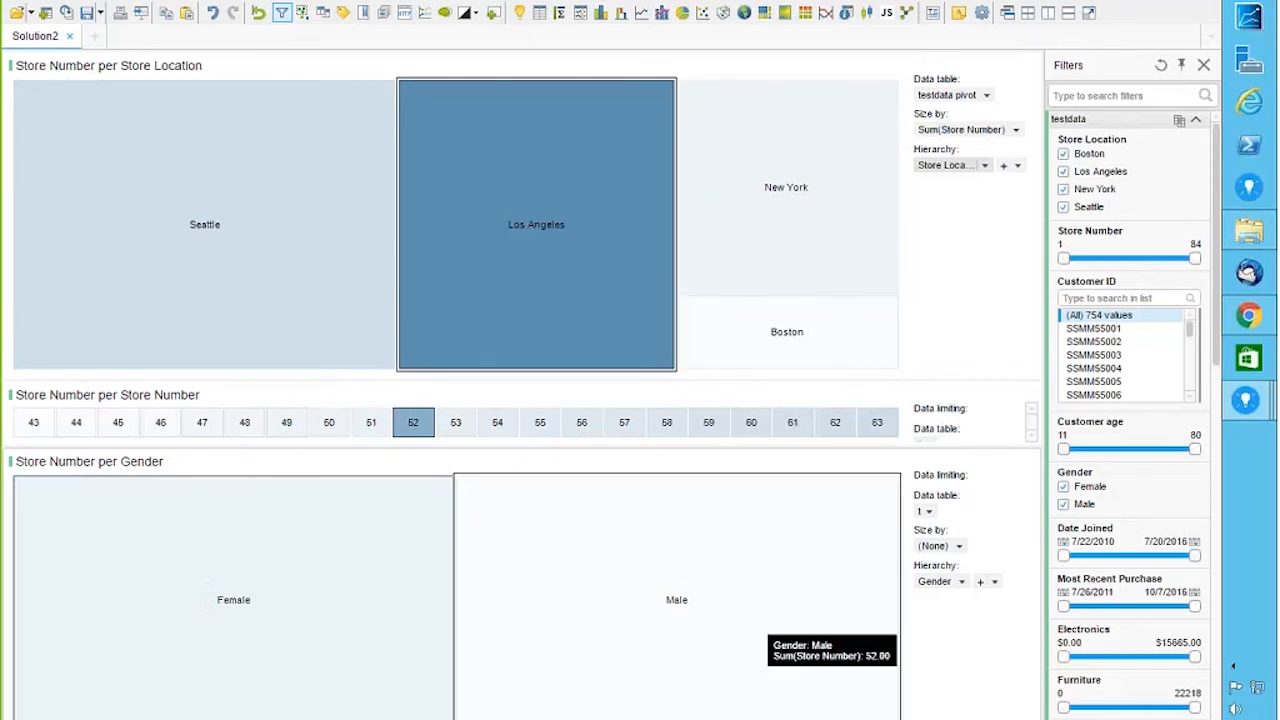
pyautogui.moveTo(519, 250)
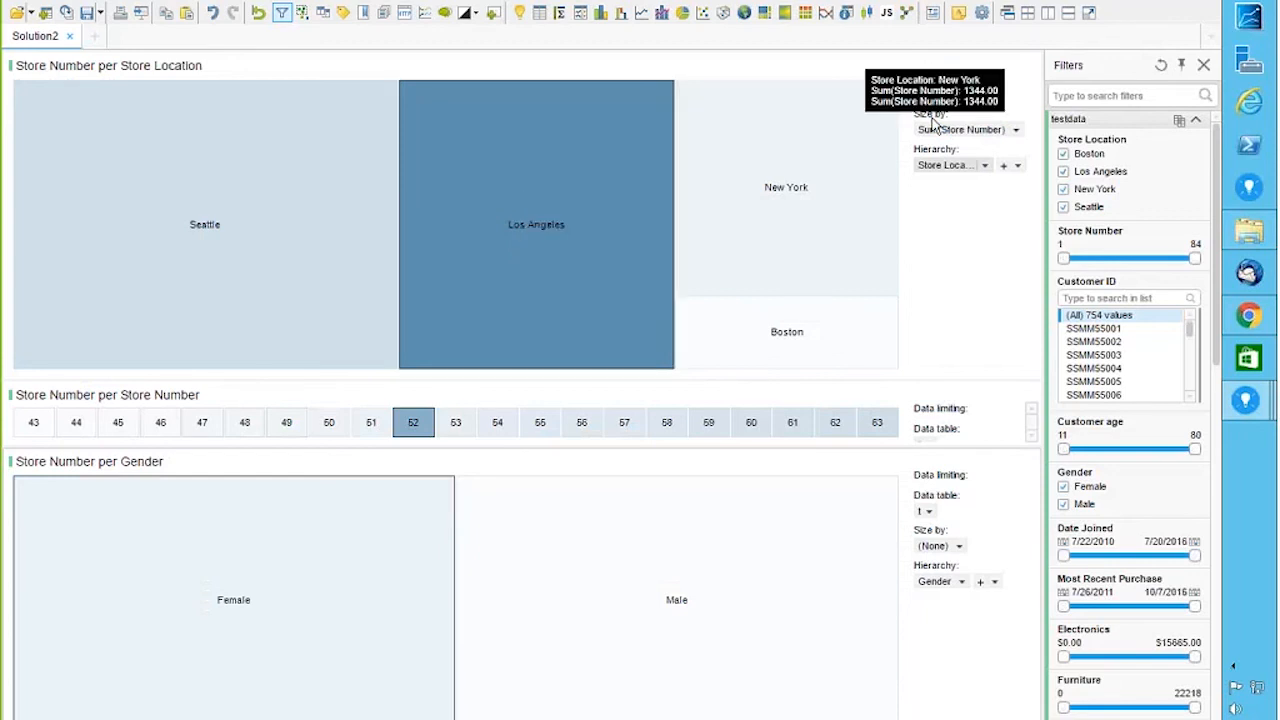
pyautogui.click(1004, 167)
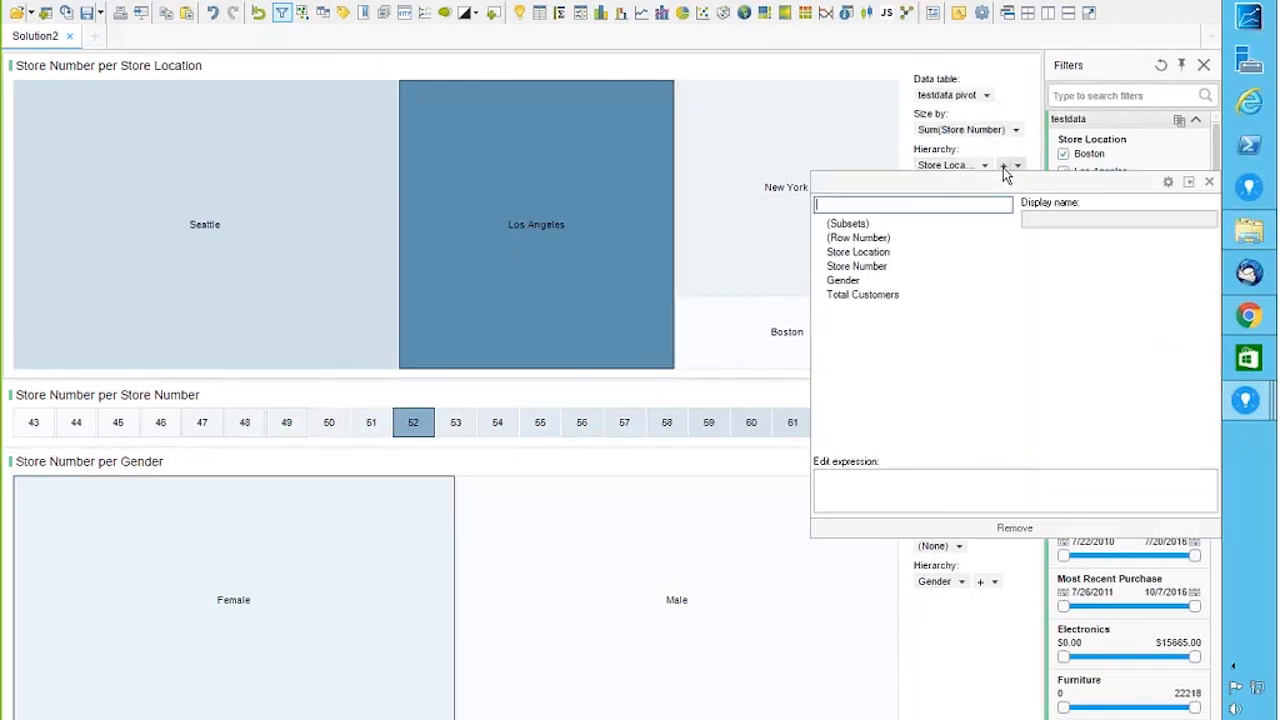
pyautogui.click(855, 266)
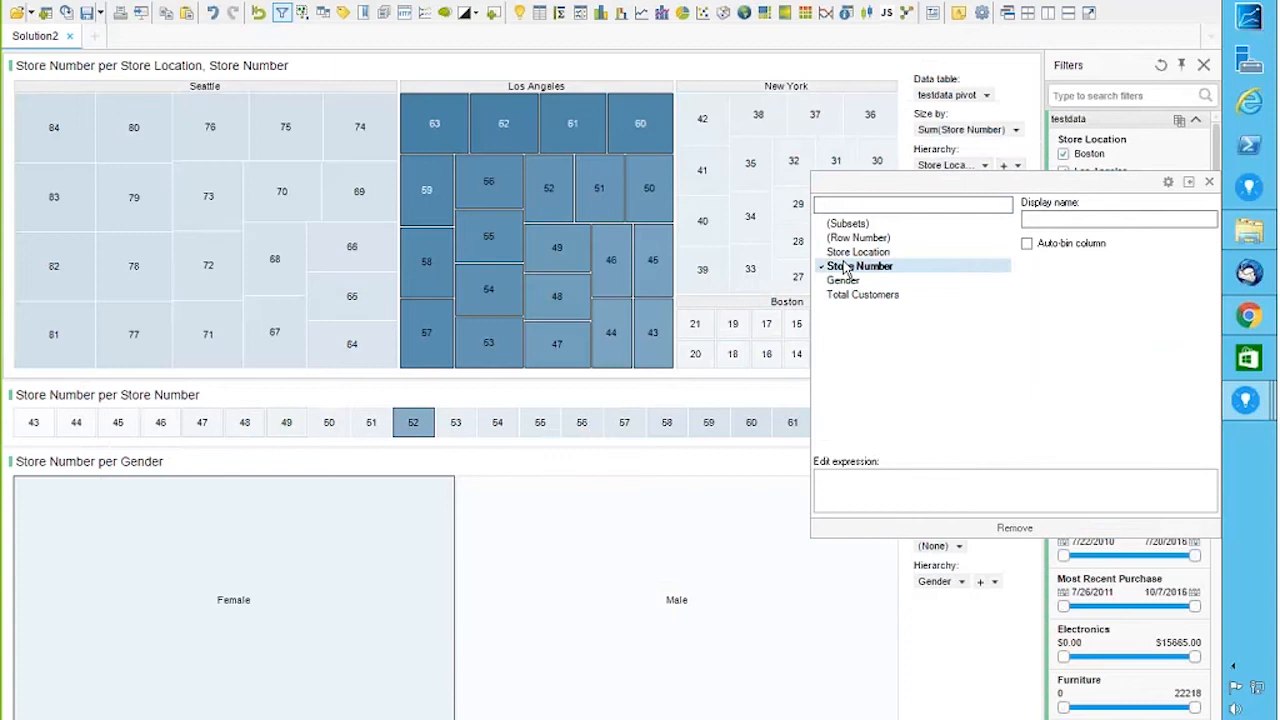
pyautogui.click(1210, 183)
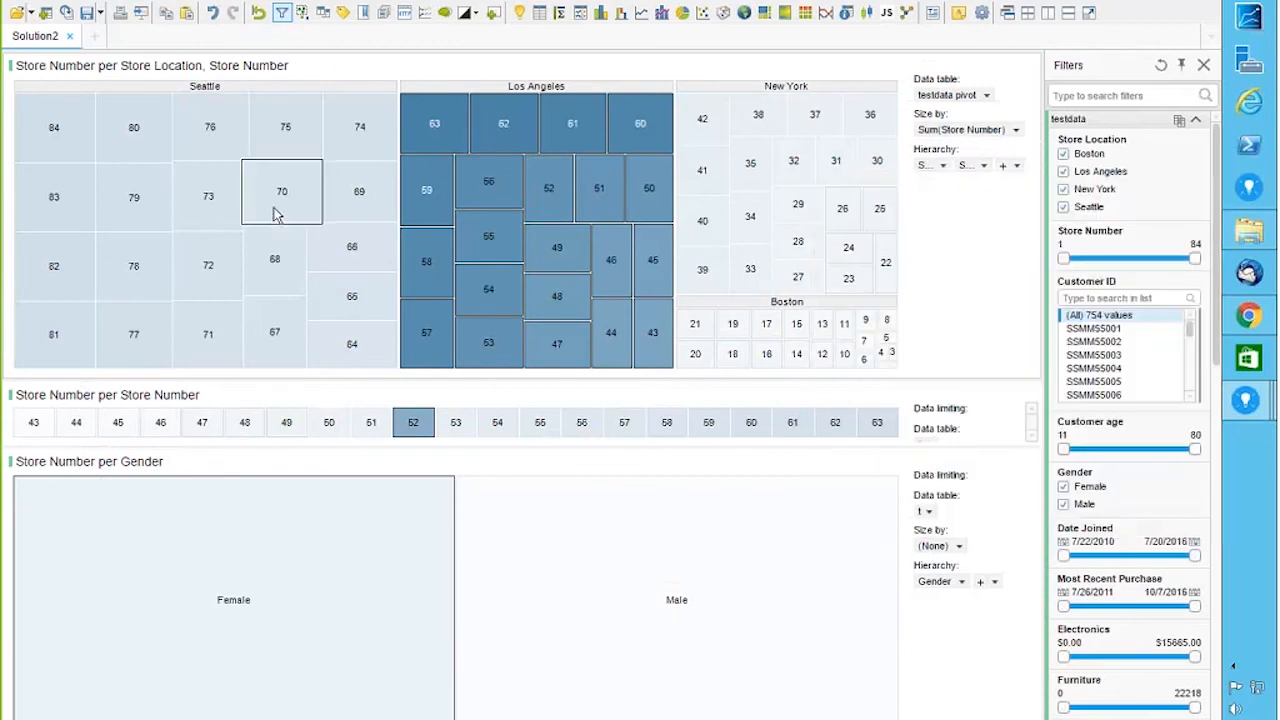
# Step: Mark store 70 and nearby Seattle and Los Angeles store tiles, plus stores in the Store Number chart
pyautogui.click(277, 214)
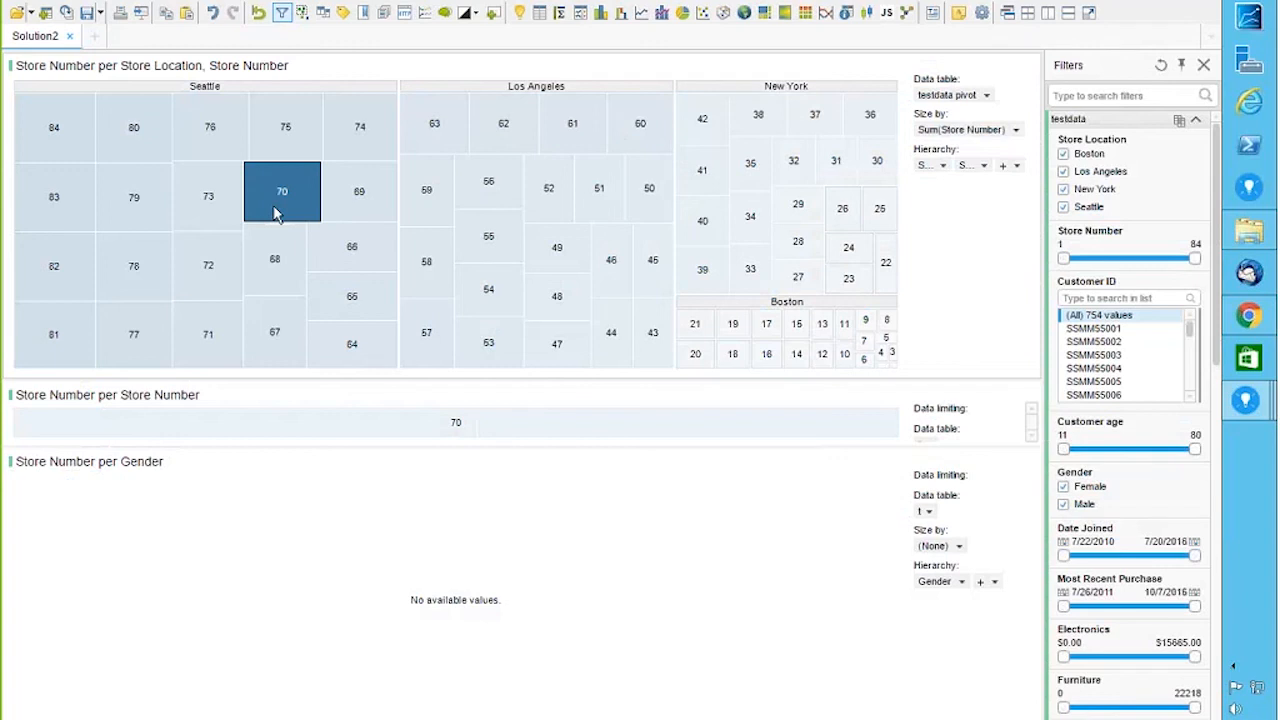
pyautogui.moveTo(265, 195); pyautogui.dragTo(540, 267)
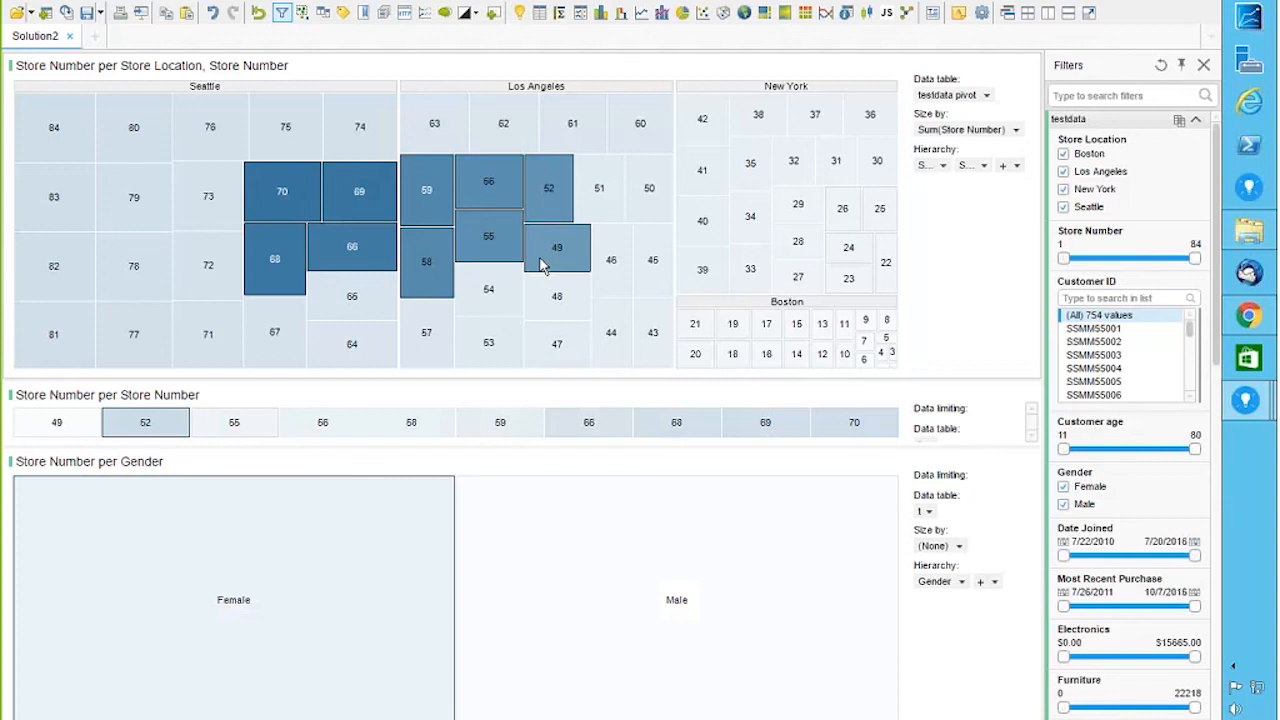
pyautogui.moveTo(313, 429)
pyautogui.click(565, 437)
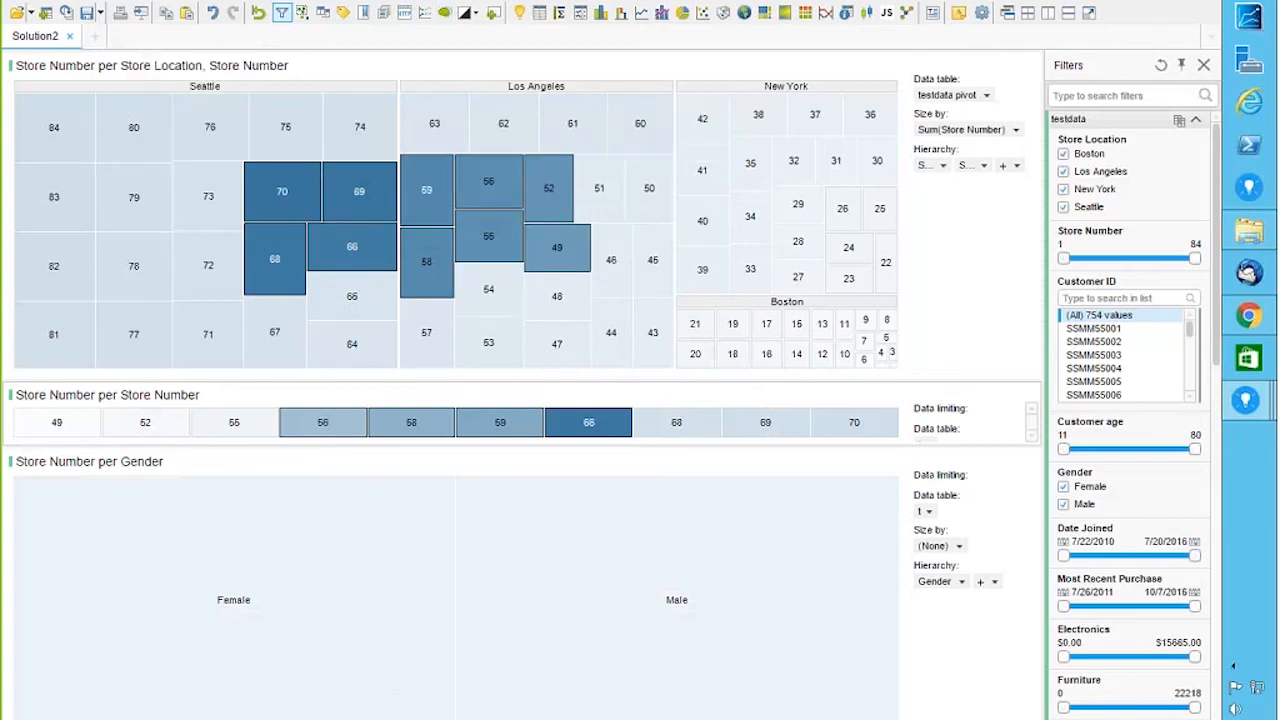
# Step: Create a new page with a scatter plot showing Furniture on the Y axis against Electronics
pyautogui.click(98, 37)
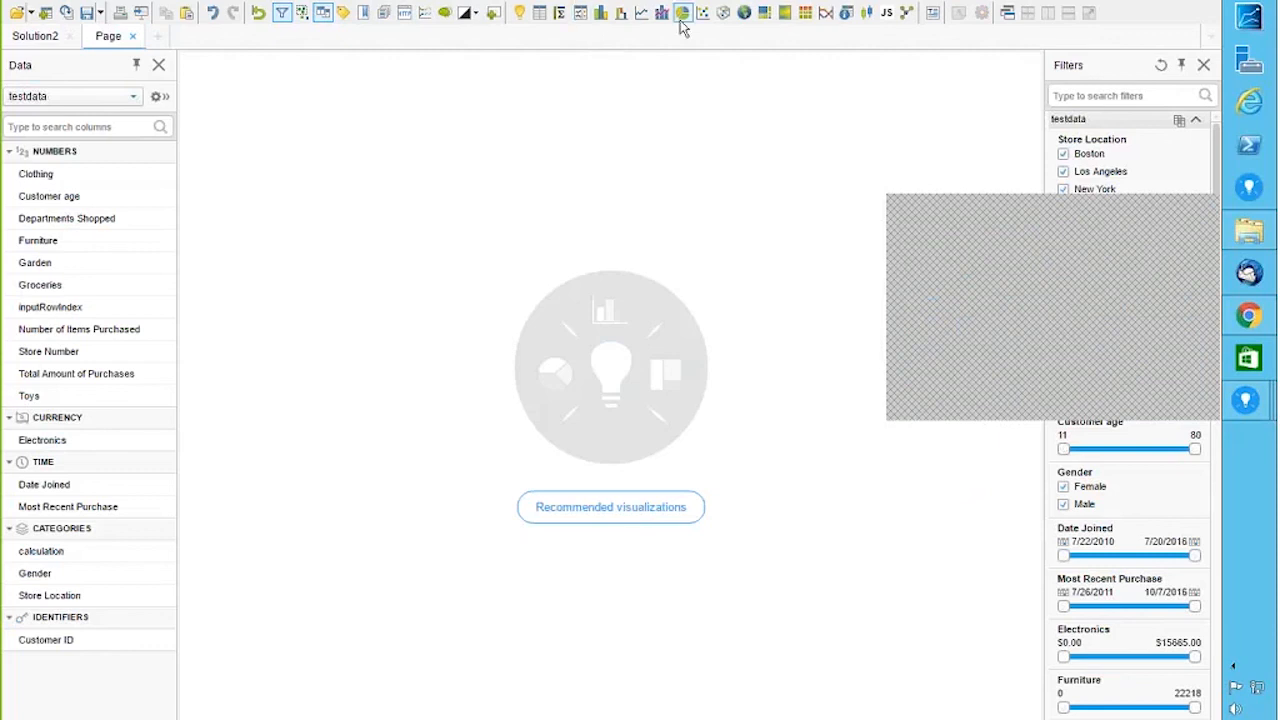
pyautogui.click(703, 13)
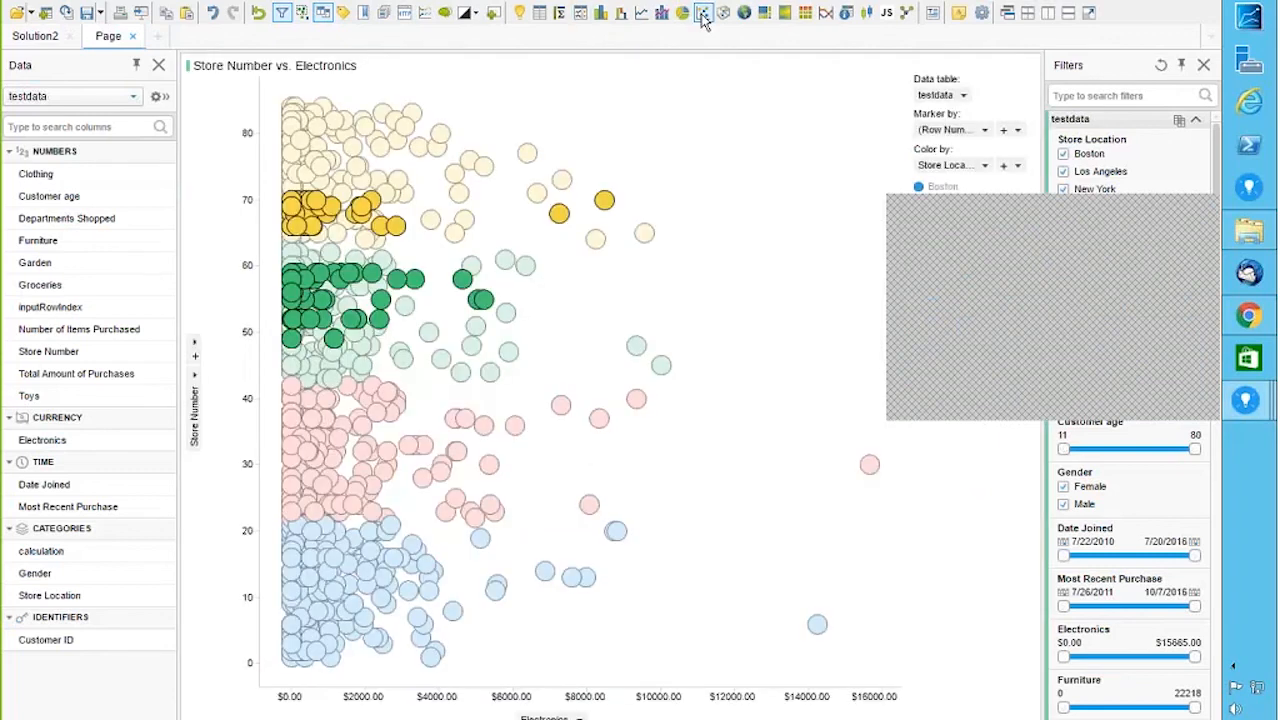
pyautogui.click(725, 263)
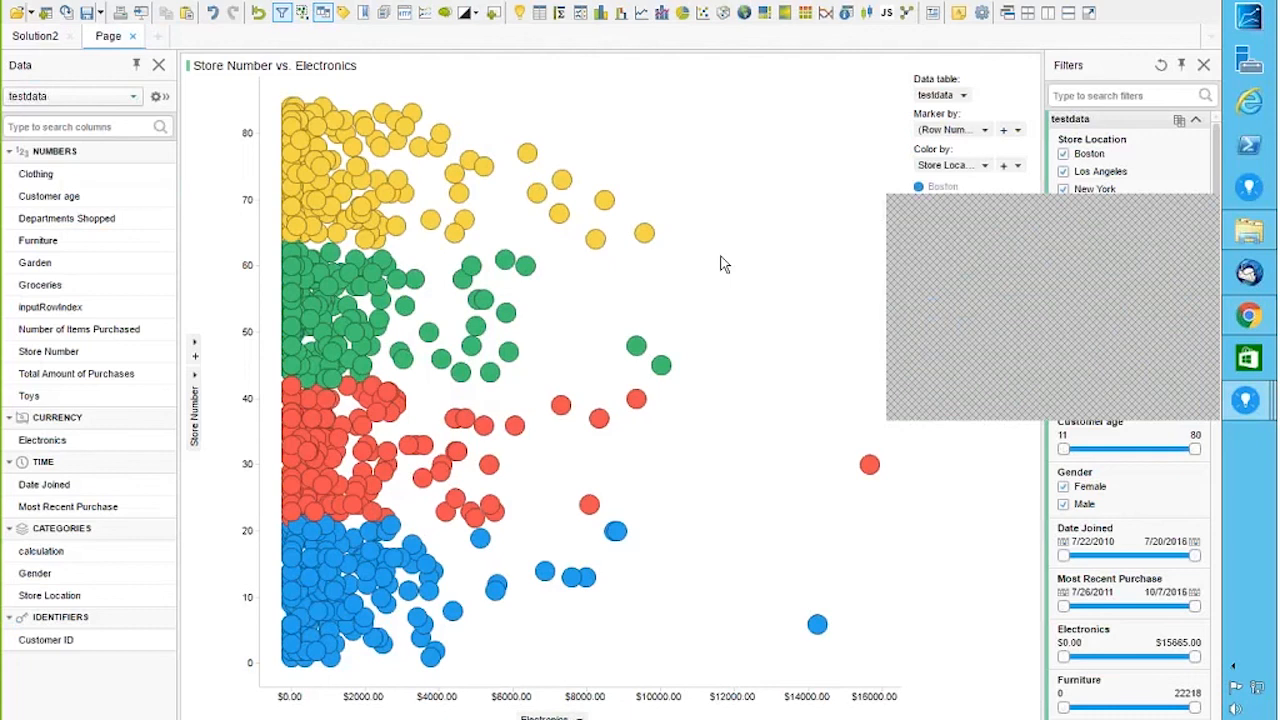
pyautogui.click(193, 378)
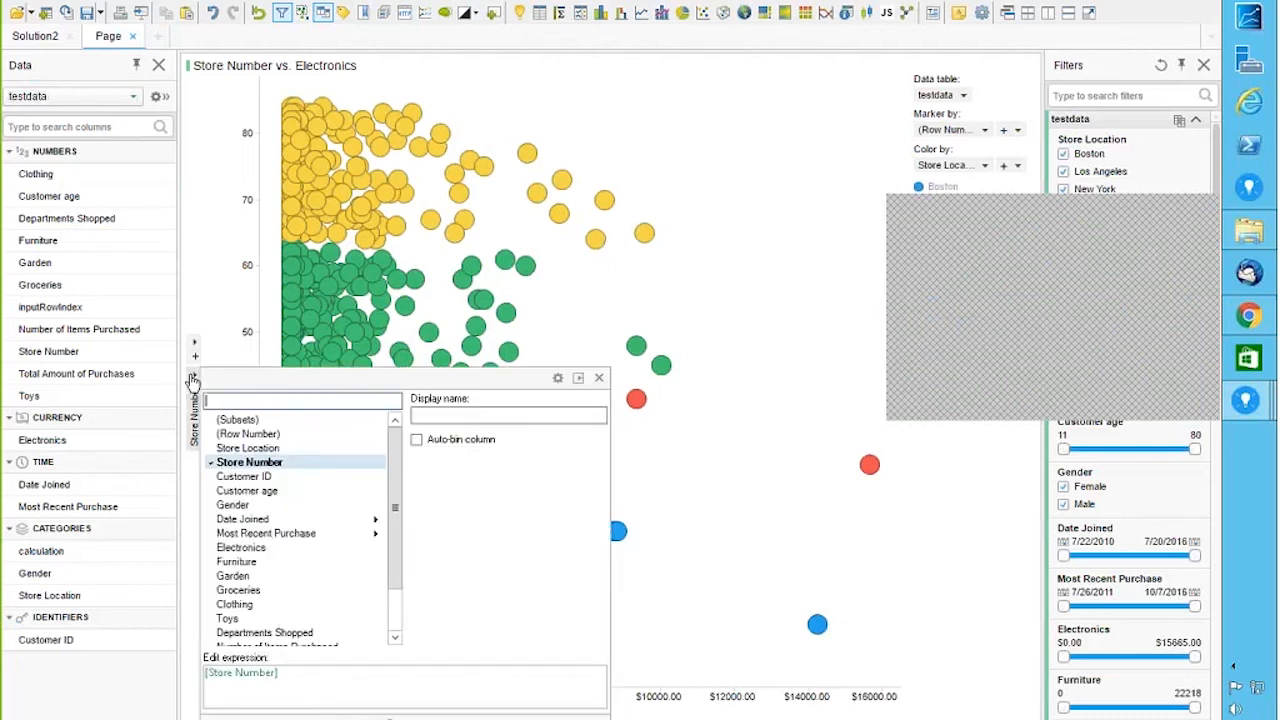
pyautogui.click(266, 562)
pyautogui.click(664, 172)
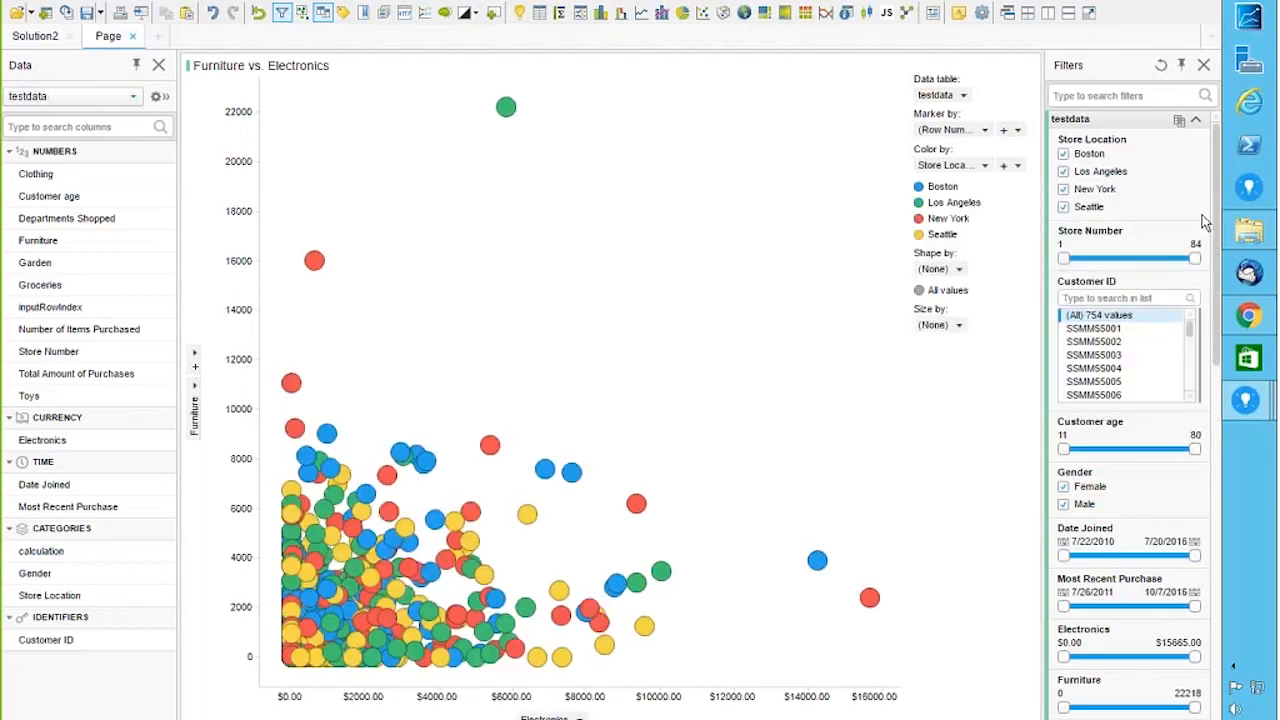
# Step: Drop Store Location coloring and color markers by a Furniture gradient from Min (0) to Max (22218)
pyautogui.click(985, 166)
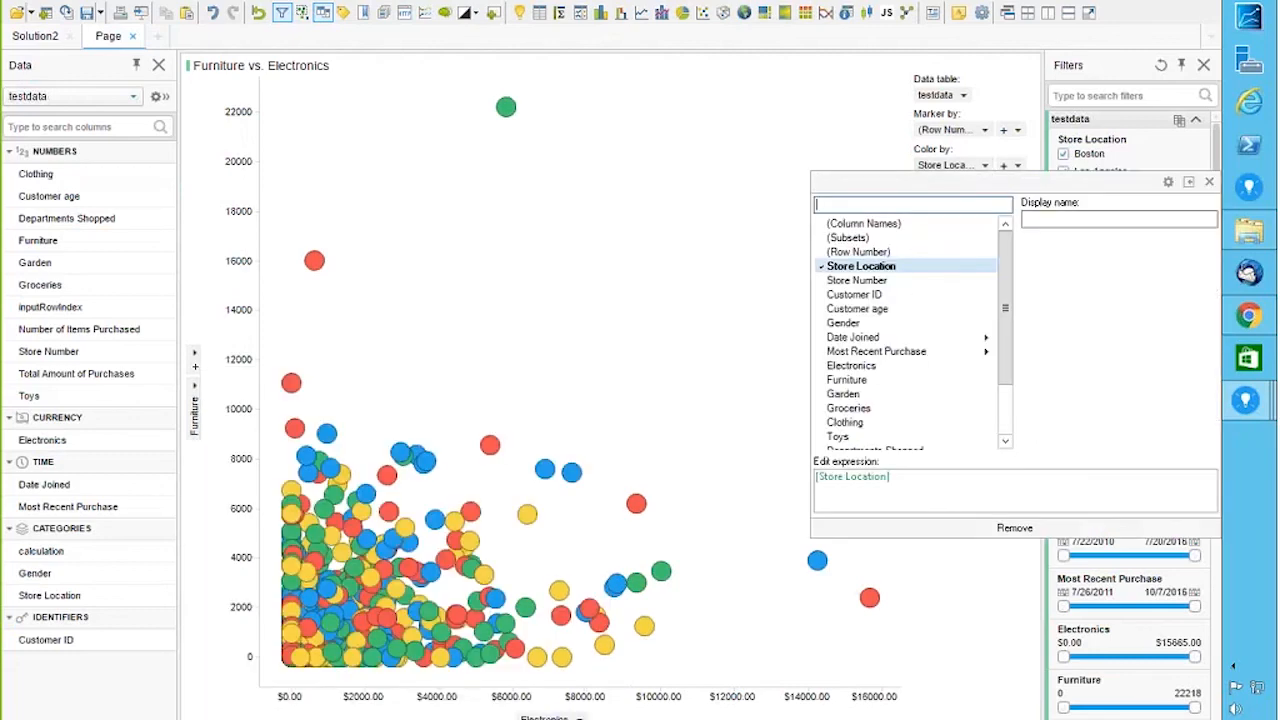
pyautogui.click(1014, 528)
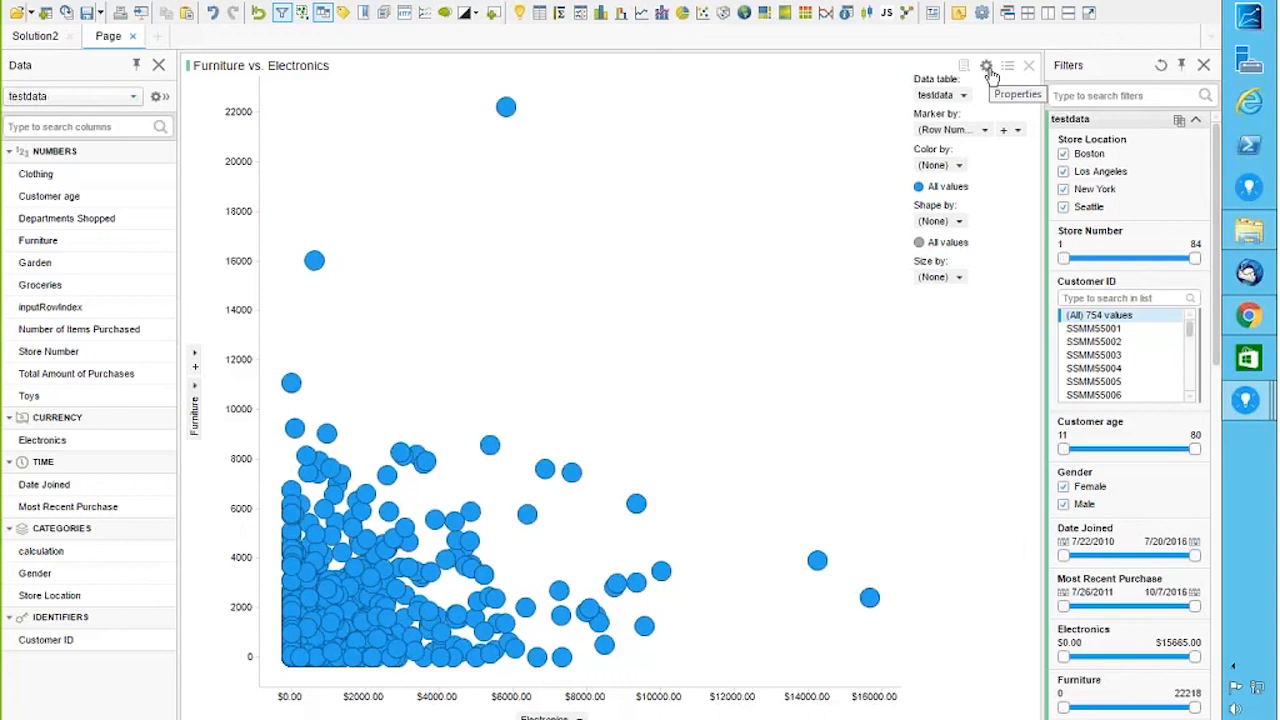
pyautogui.click(987, 70)
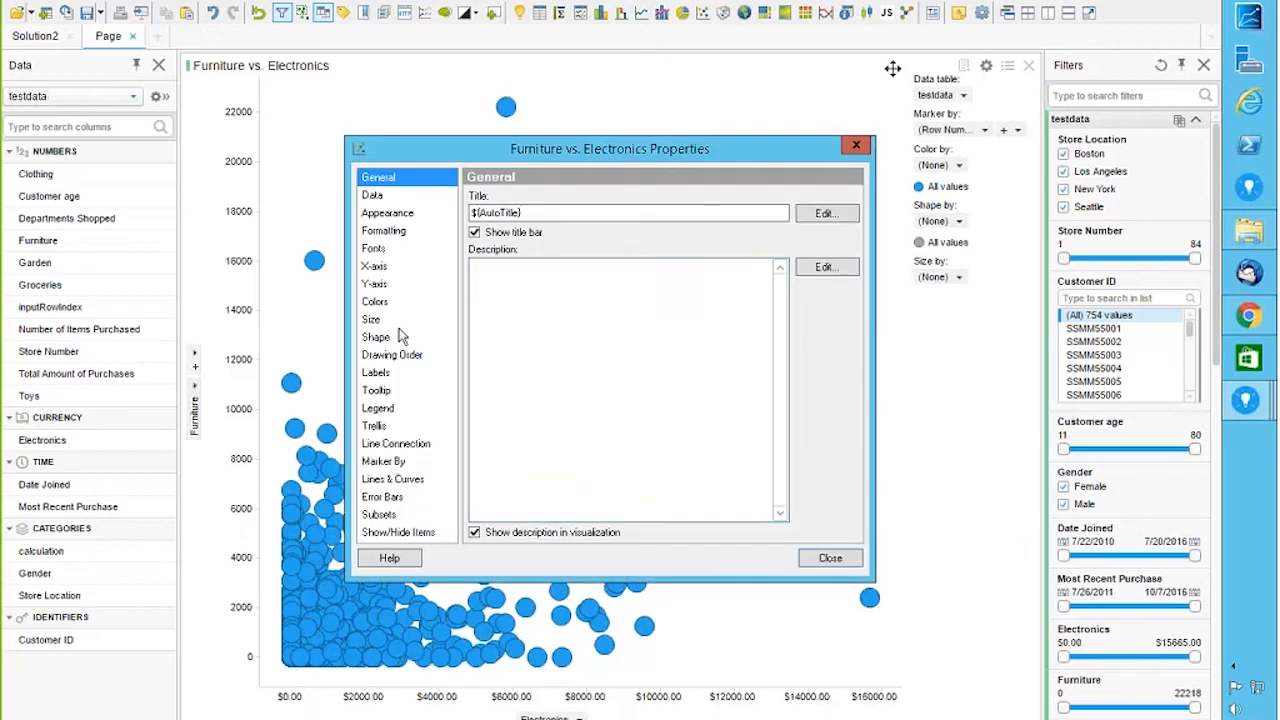
pyautogui.click(387, 305)
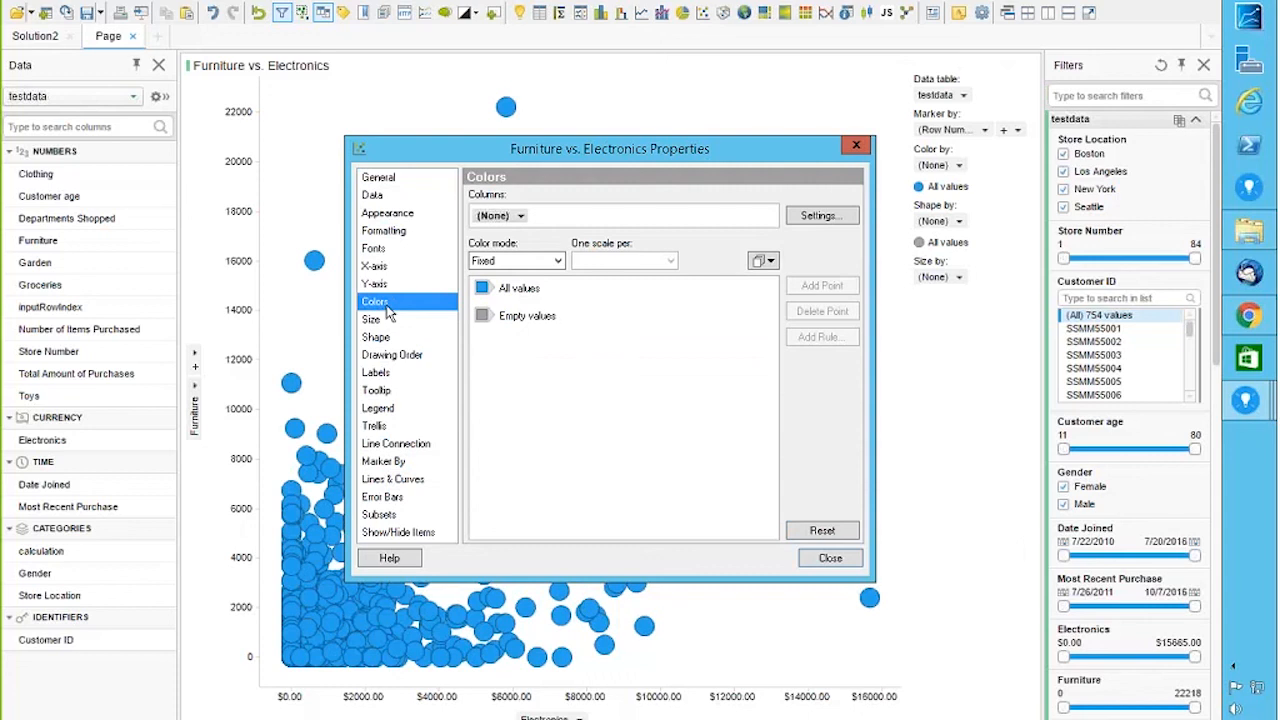
pyautogui.click(520, 216)
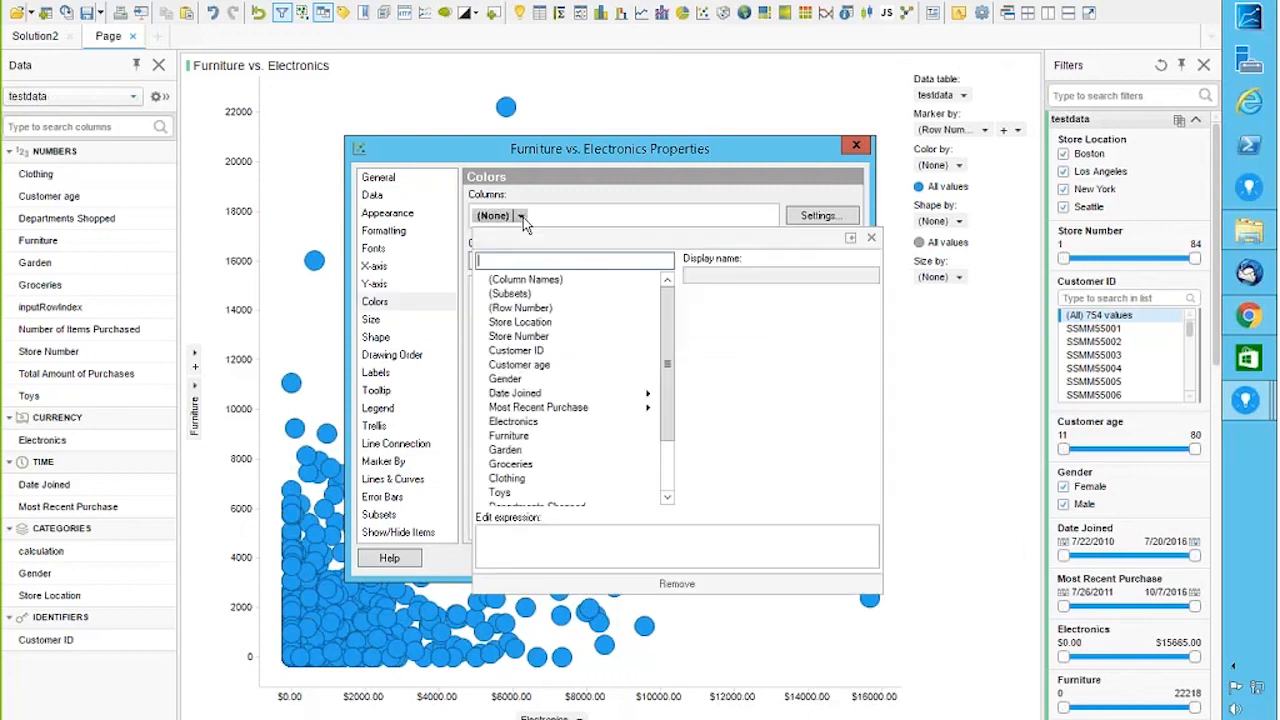
pyautogui.click(527, 437)
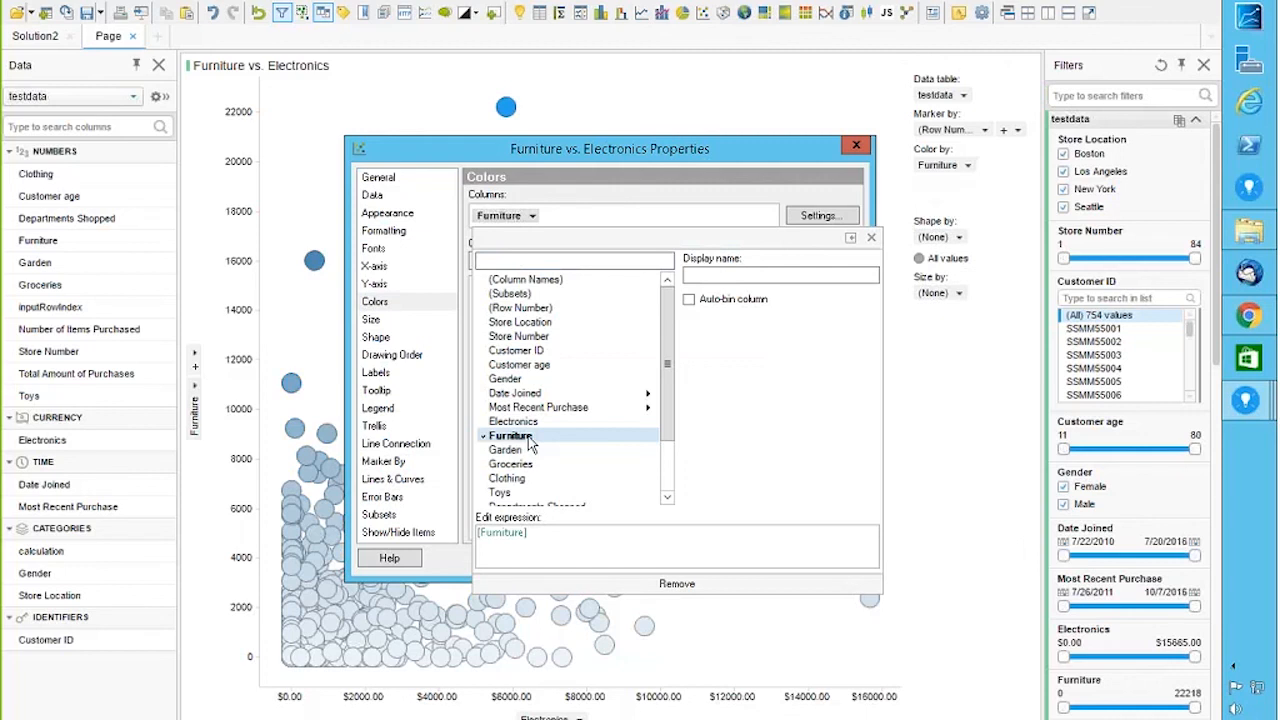
pyautogui.click(655, 198)
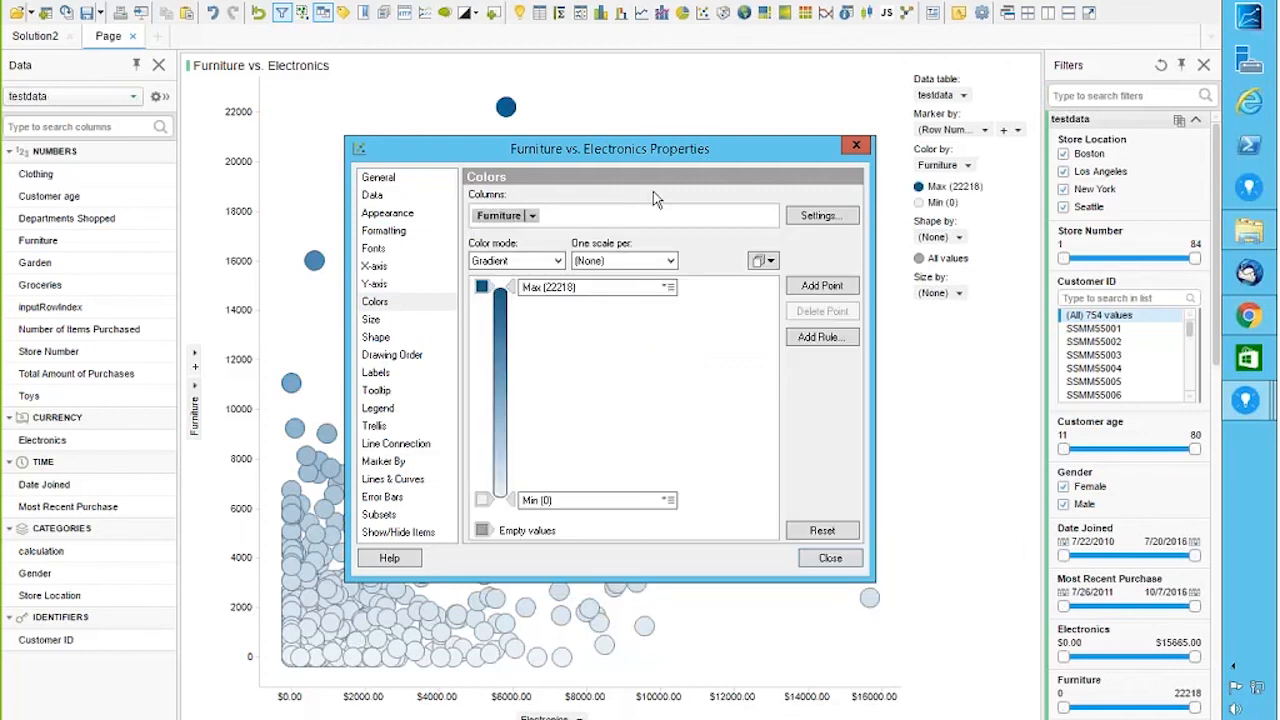
# Step: Add an 11109 midpoint to the gradient and a green Top 5 color rule
pyautogui.click(824, 290)
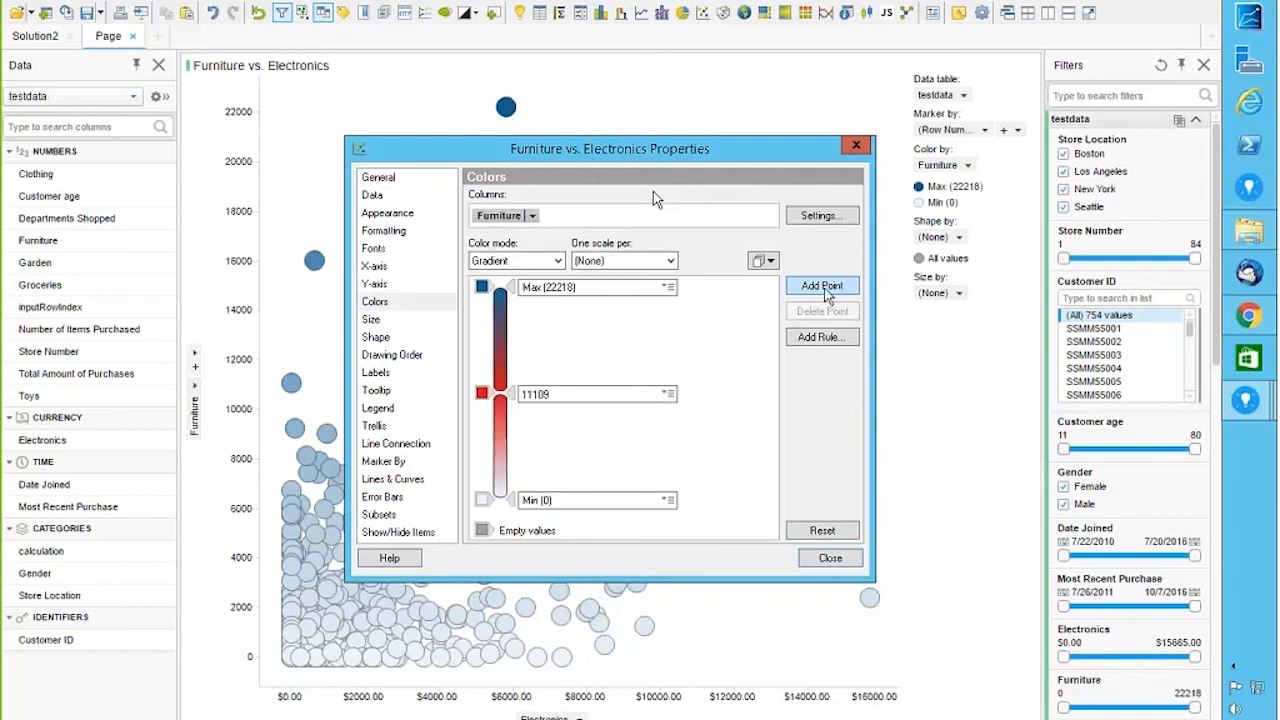
pyautogui.click(820, 337)
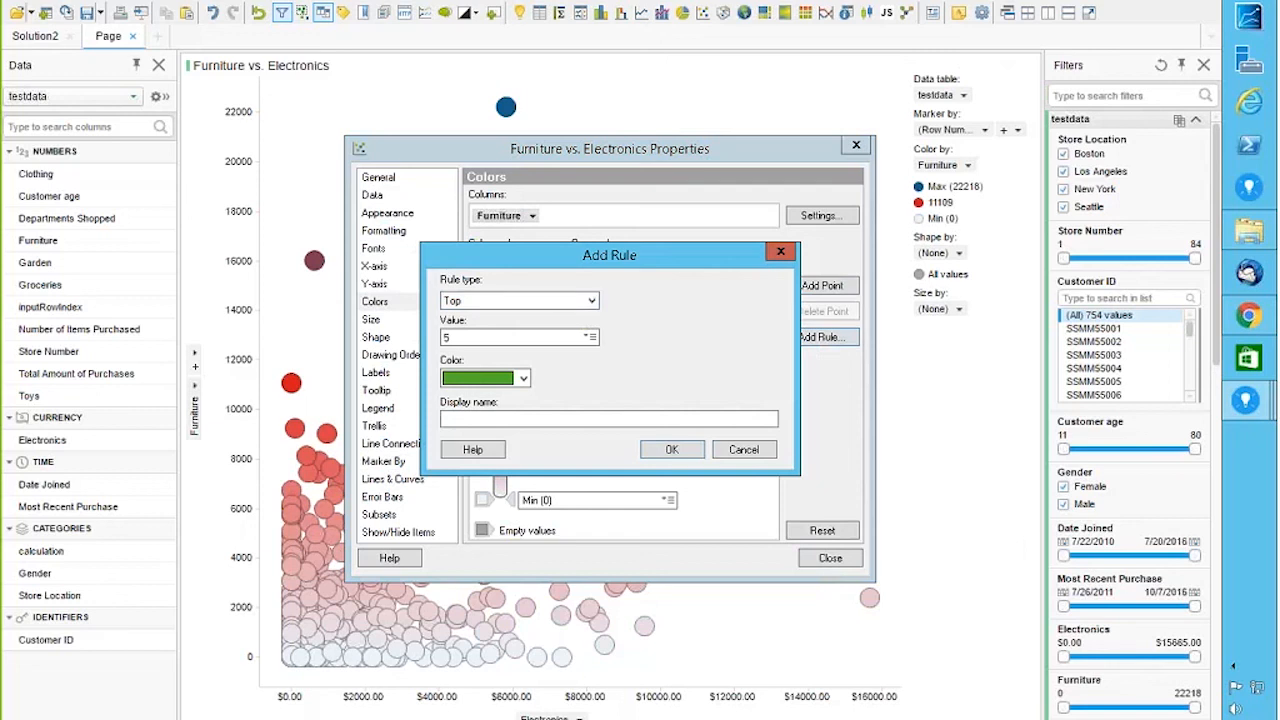
pyautogui.click(655, 452)
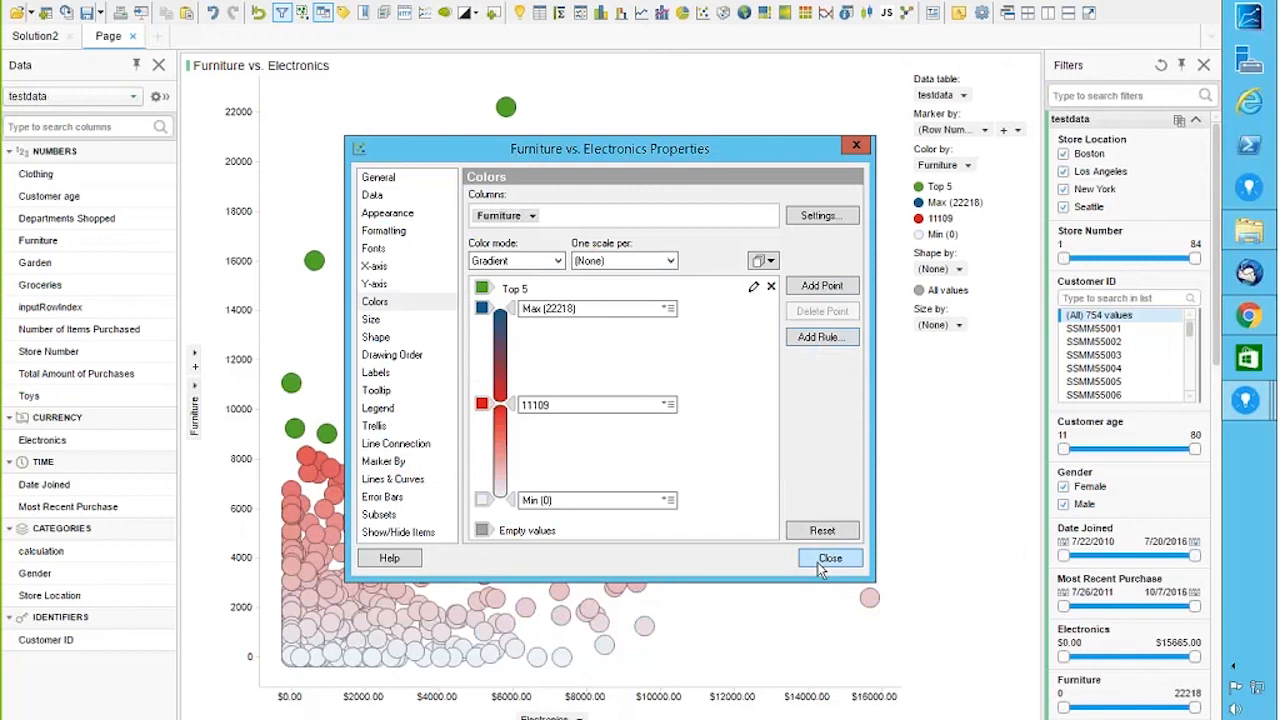
pyautogui.click(753, 288)
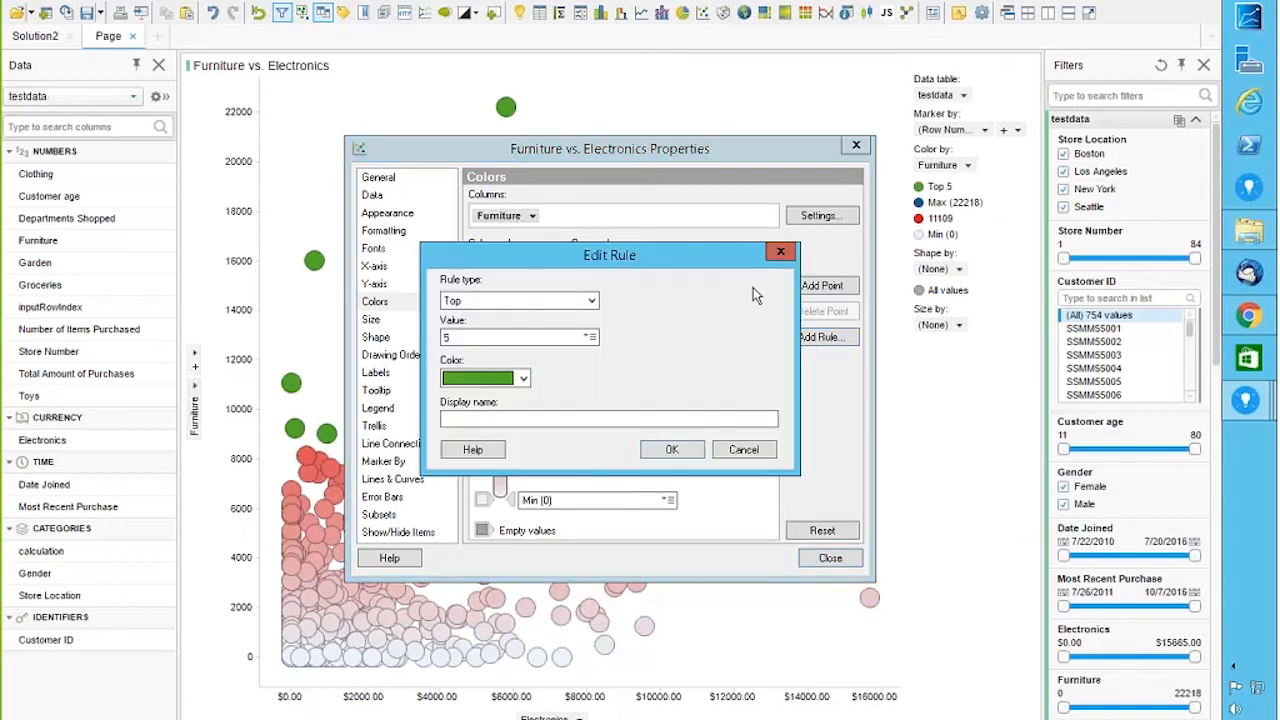
pyautogui.click(591, 301)
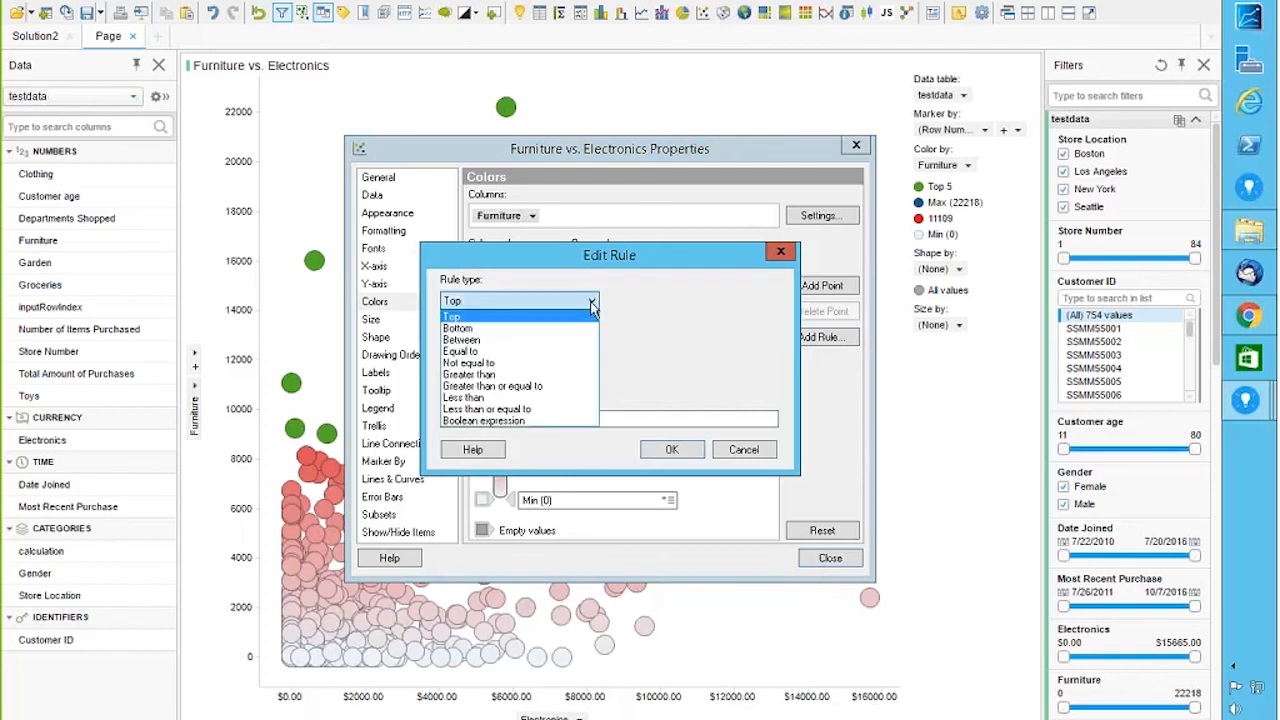
pyautogui.click(499, 420)
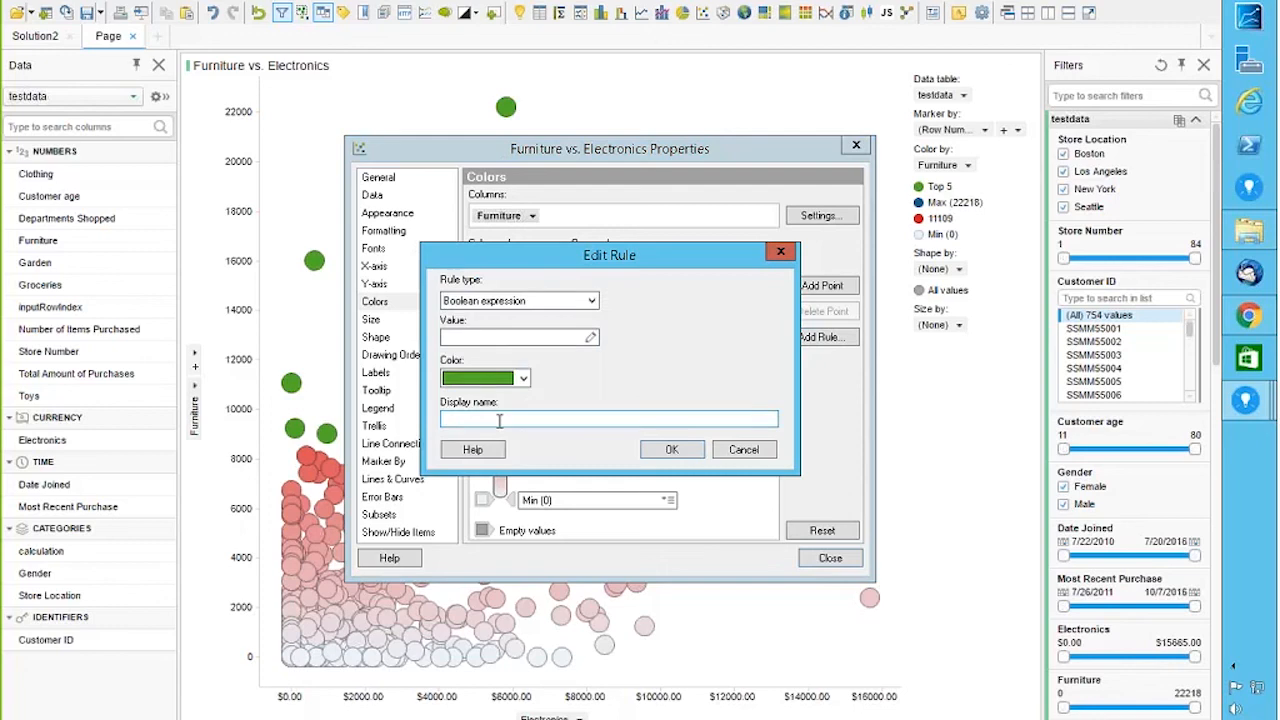
pyautogui.click(590, 340)
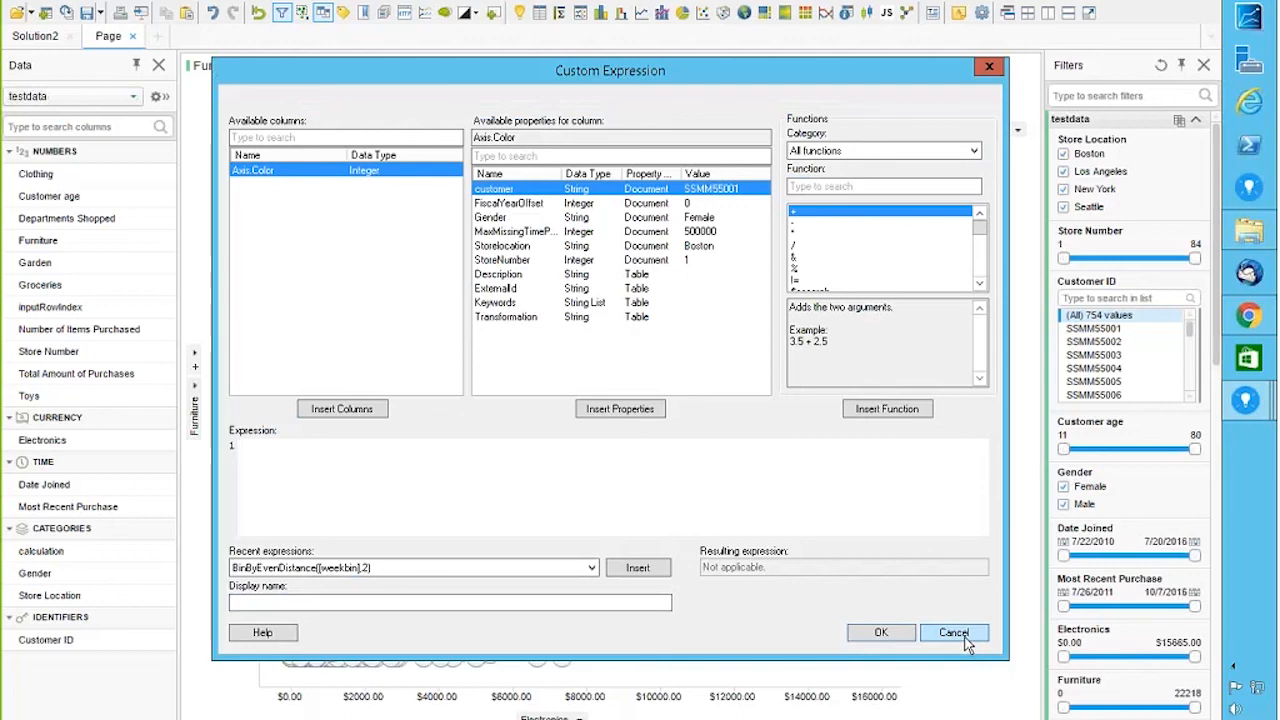
pyautogui.click(955, 634)
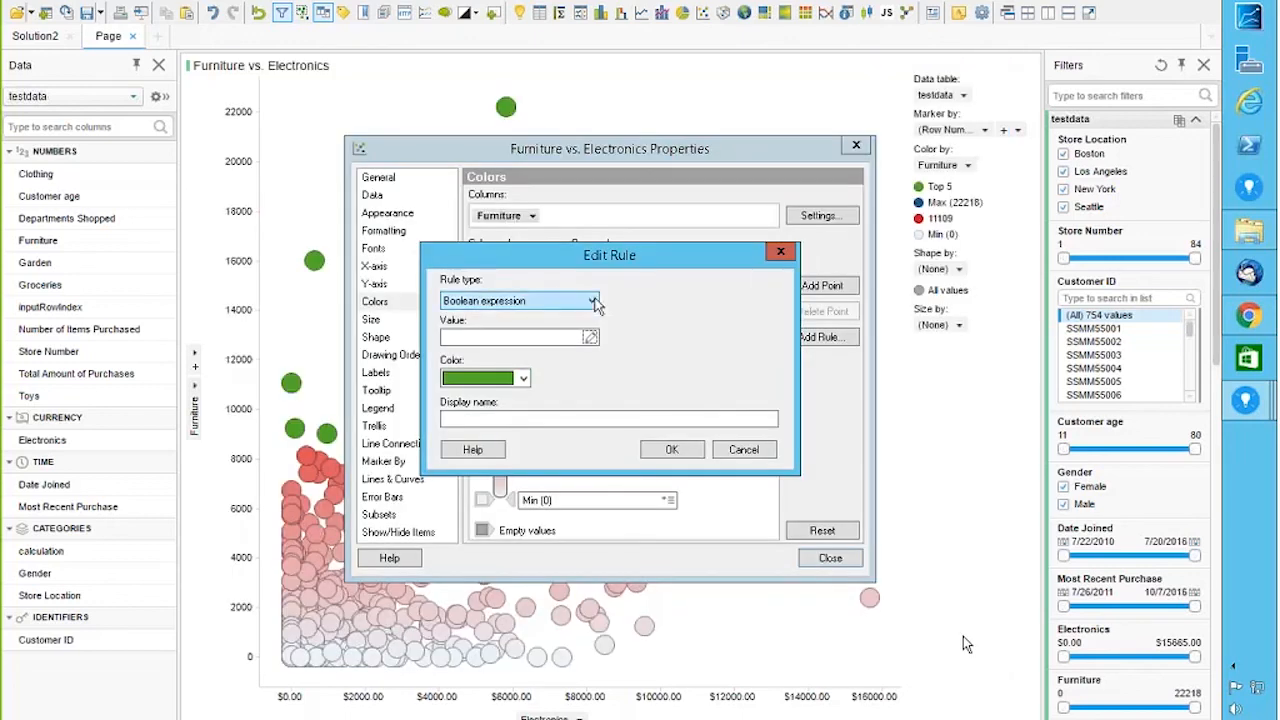
pyautogui.click(593, 302)
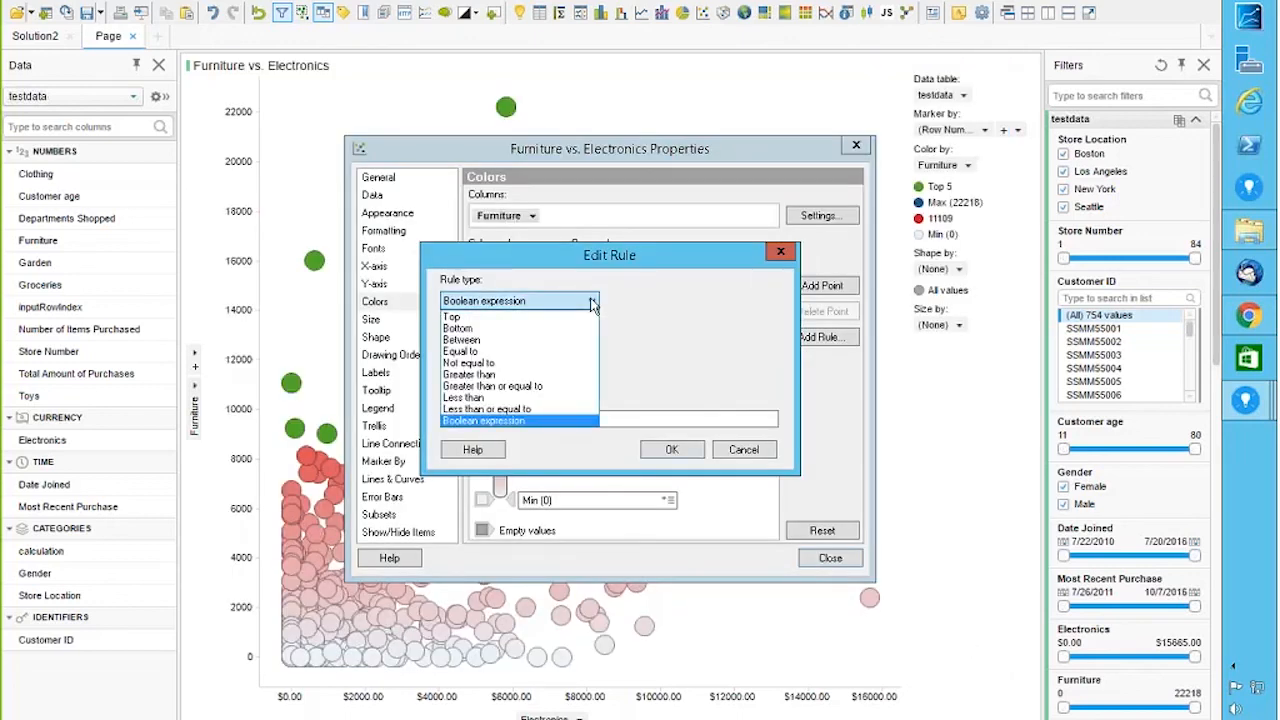
pyautogui.click(467, 314)
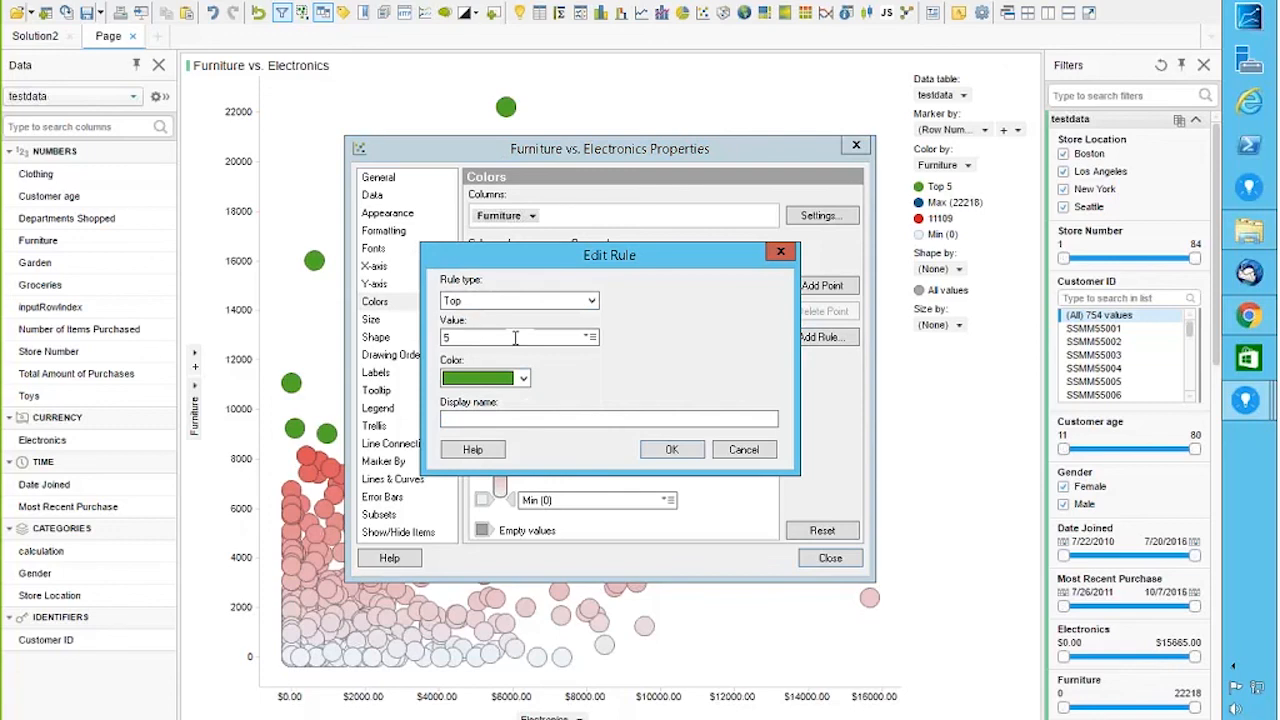
pyautogui.rightClick(515, 338)
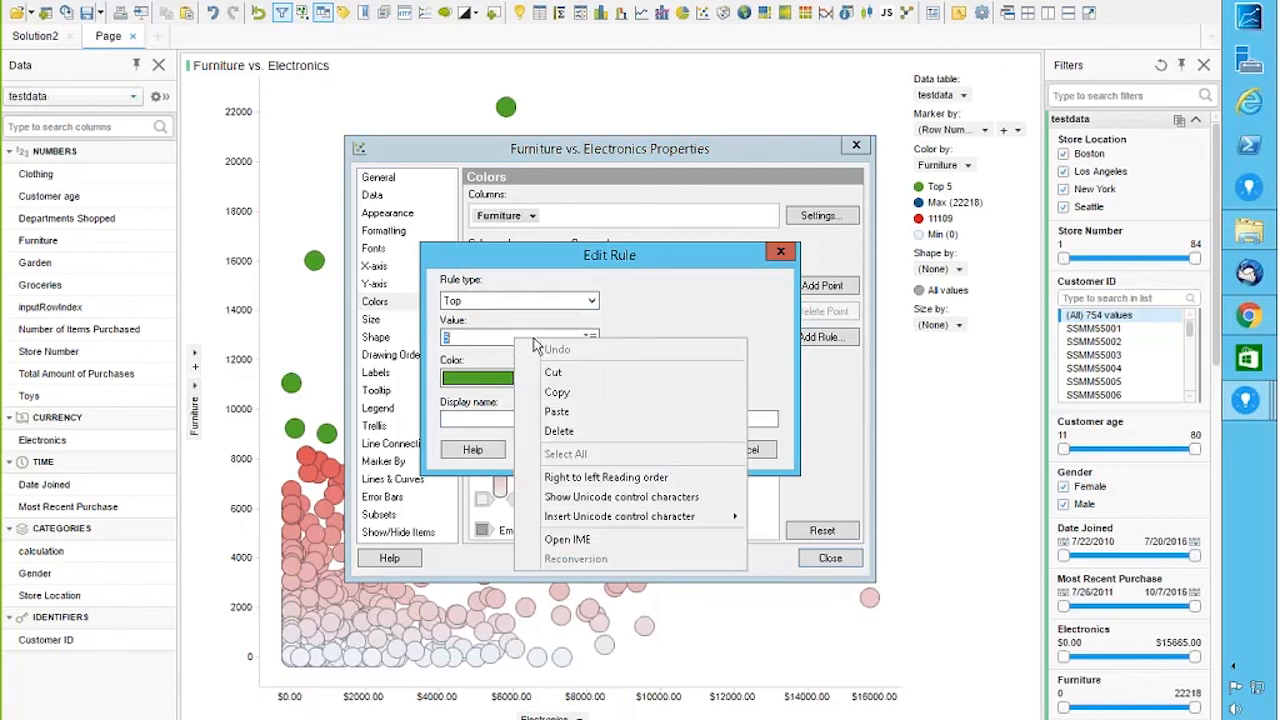
pyautogui.click(590, 338)
pyautogui.click(630, 367)
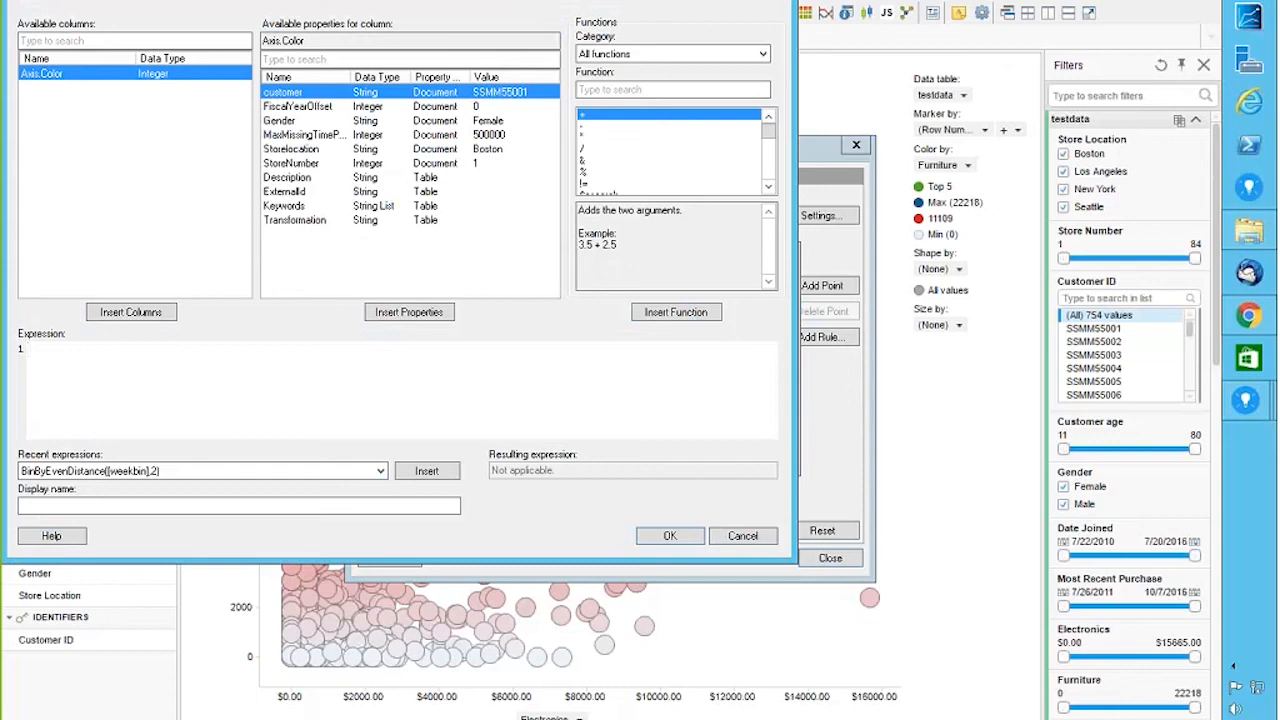
pyautogui.click(743, 536)
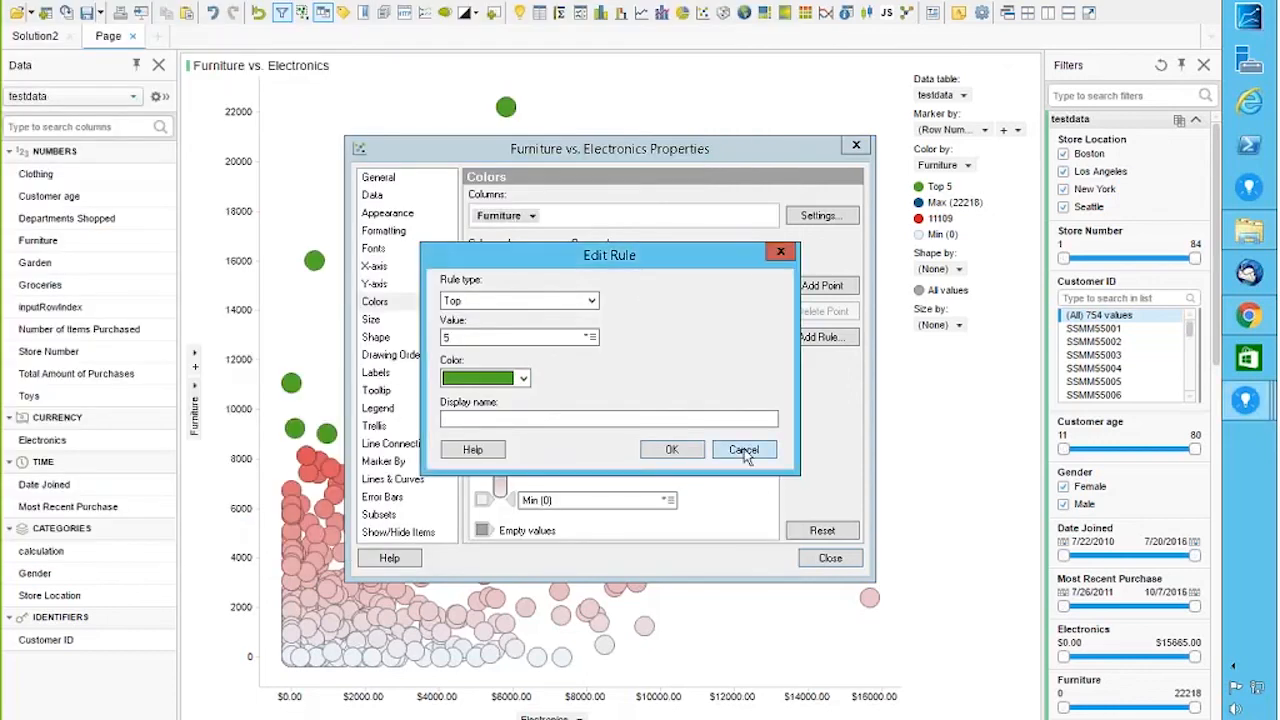
pyautogui.click(743, 451)
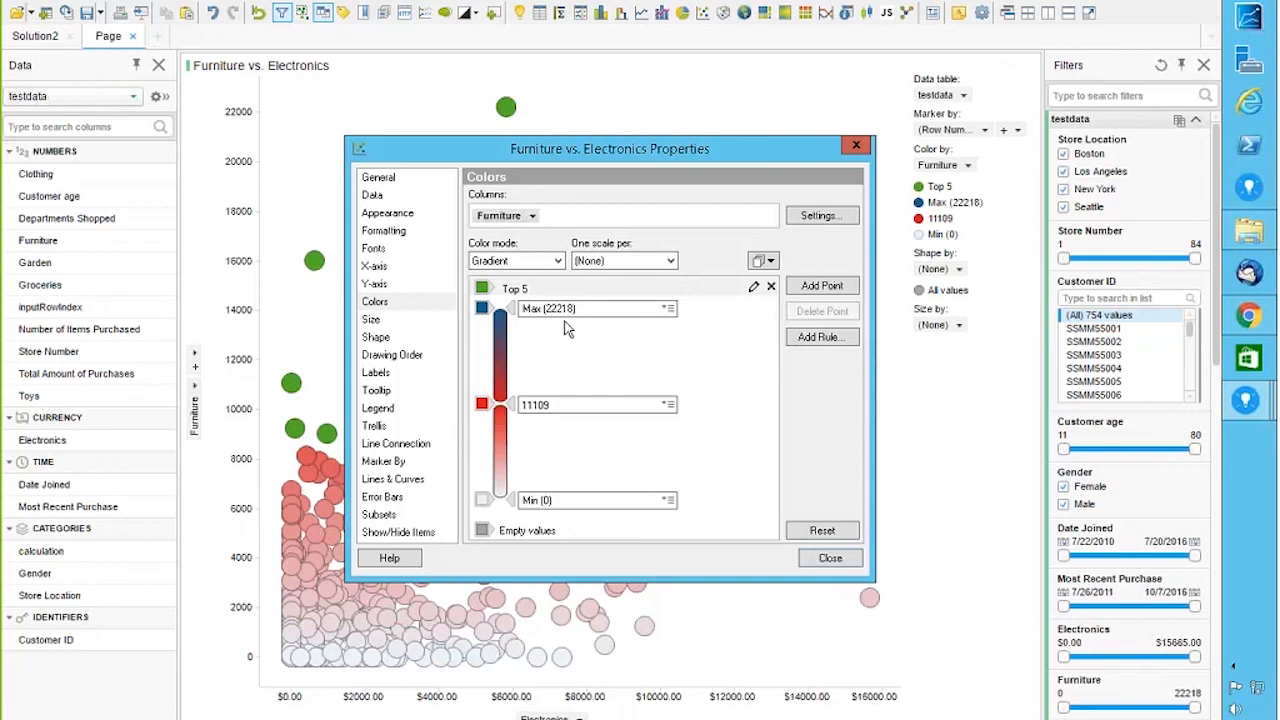
# Step: Add a Top rule with its value changed from 5 to 2
pyautogui.click(820, 337)
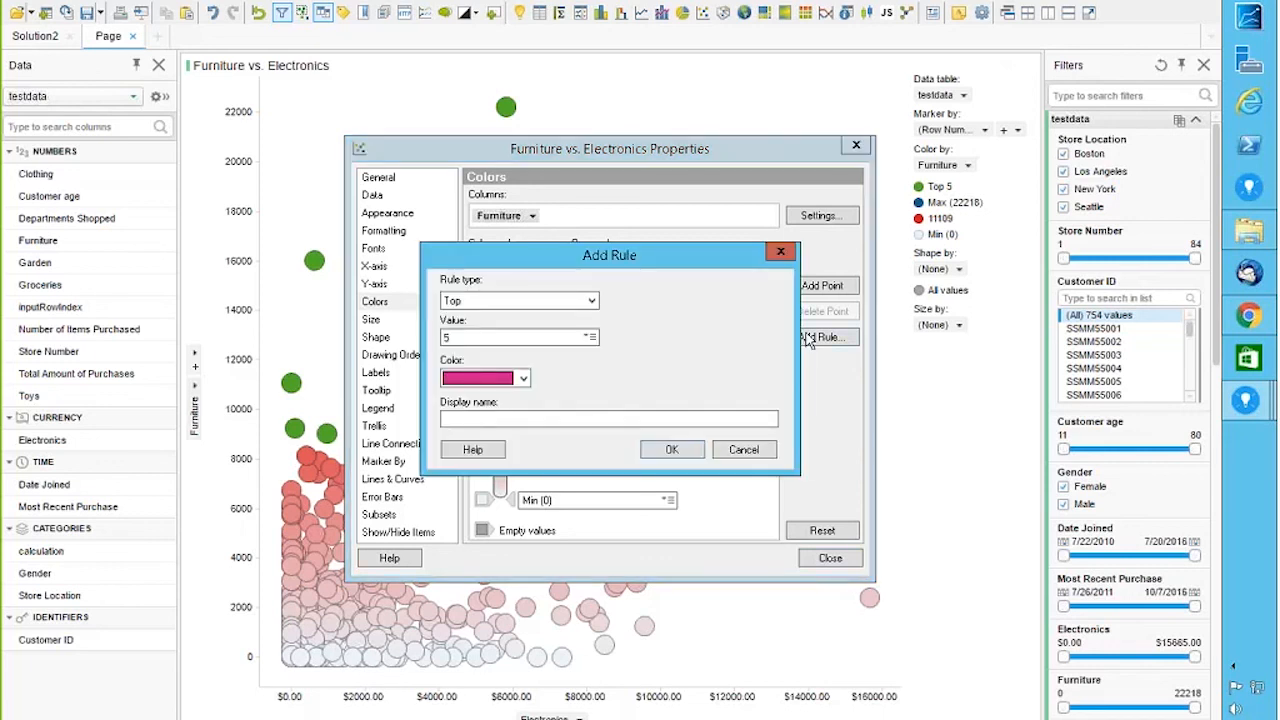
pyautogui.click(590, 338)
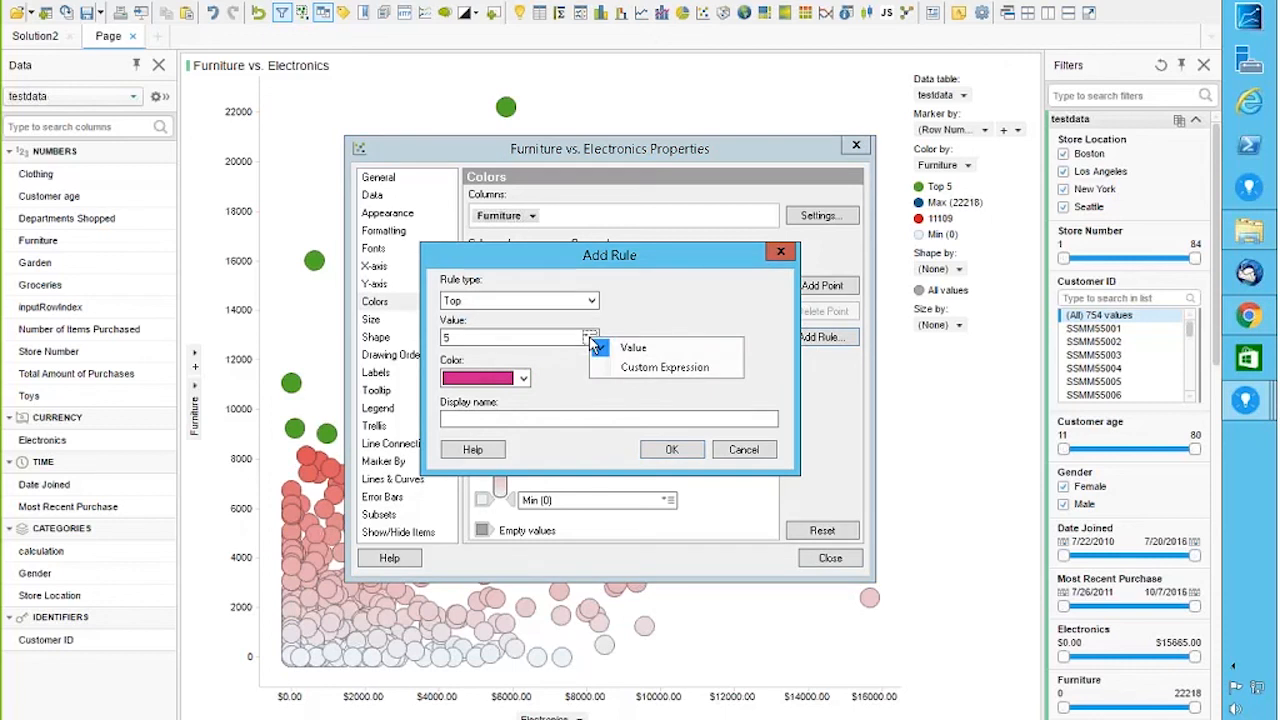
pyautogui.click(462, 337)
pyautogui.moveTo(462, 337); pyautogui.dragTo(413, 345)
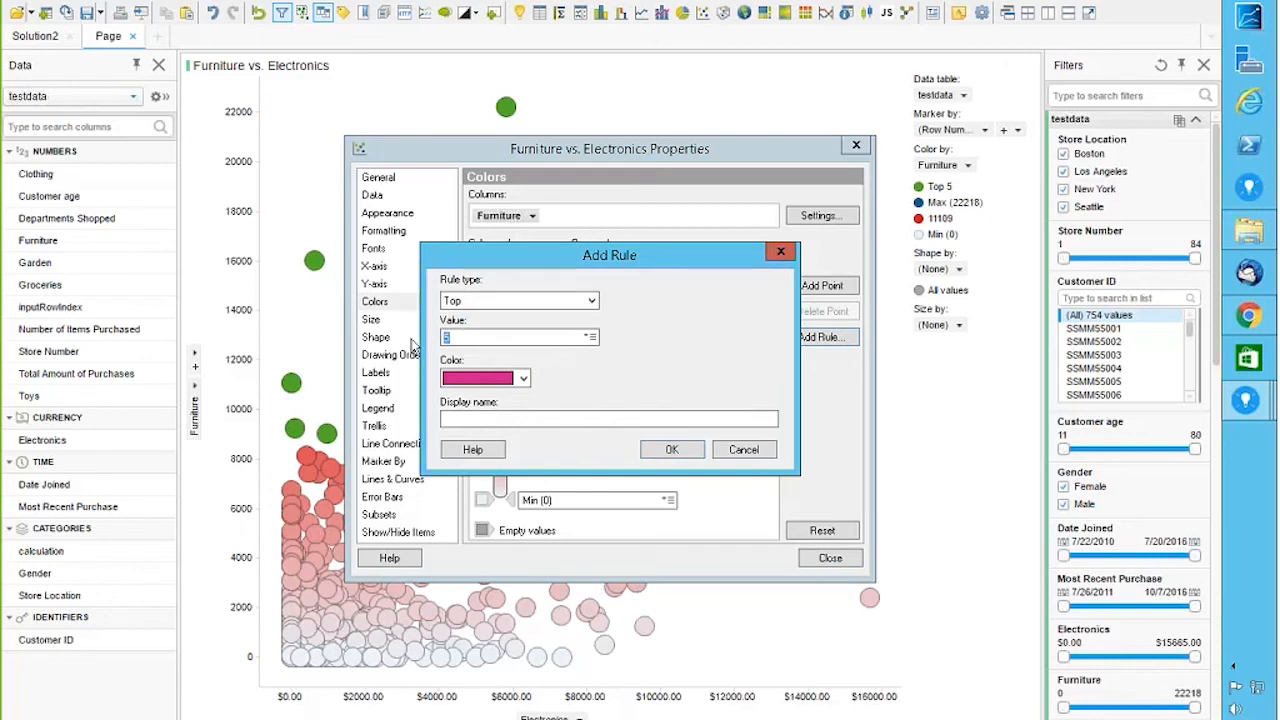
pyautogui.write('2')
pyautogui.click(655, 453)
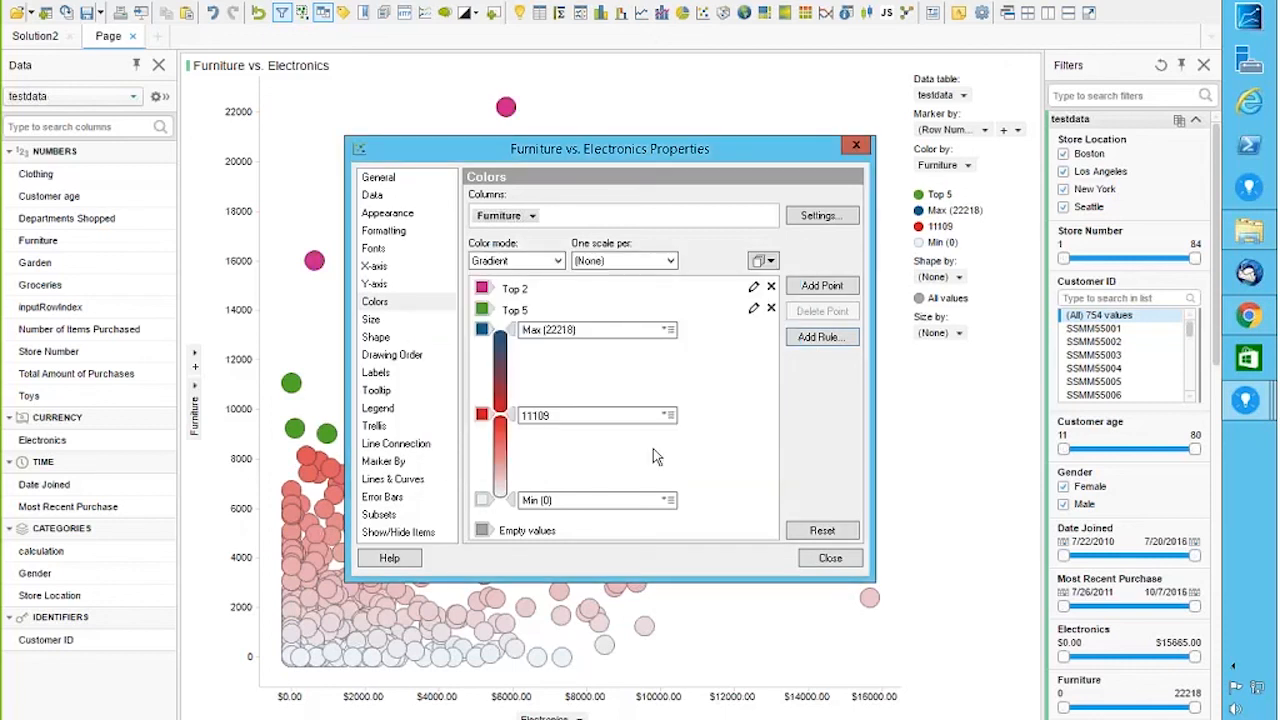
# Step: Delete that rule and re-add a pink Top 2 rule above the green Top 5 rule
pyautogui.moveTo(400, 158); pyautogui.dragTo(686, 156)
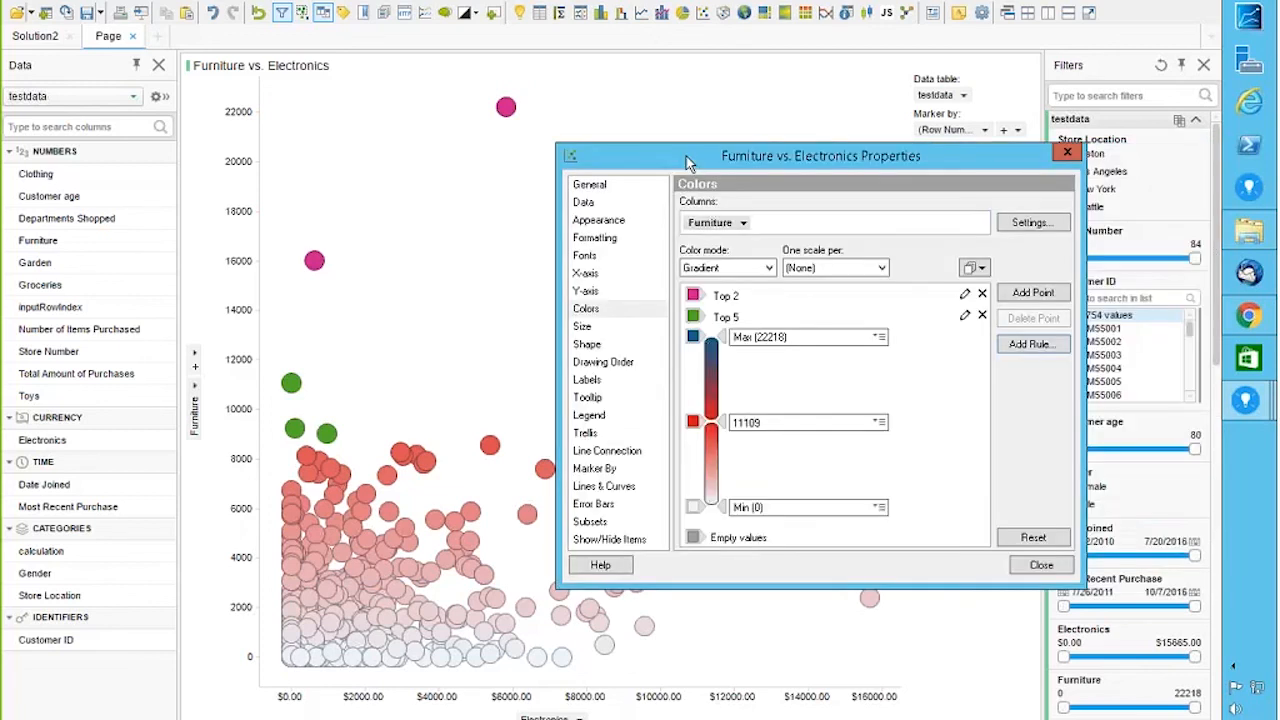
pyautogui.click(982, 296)
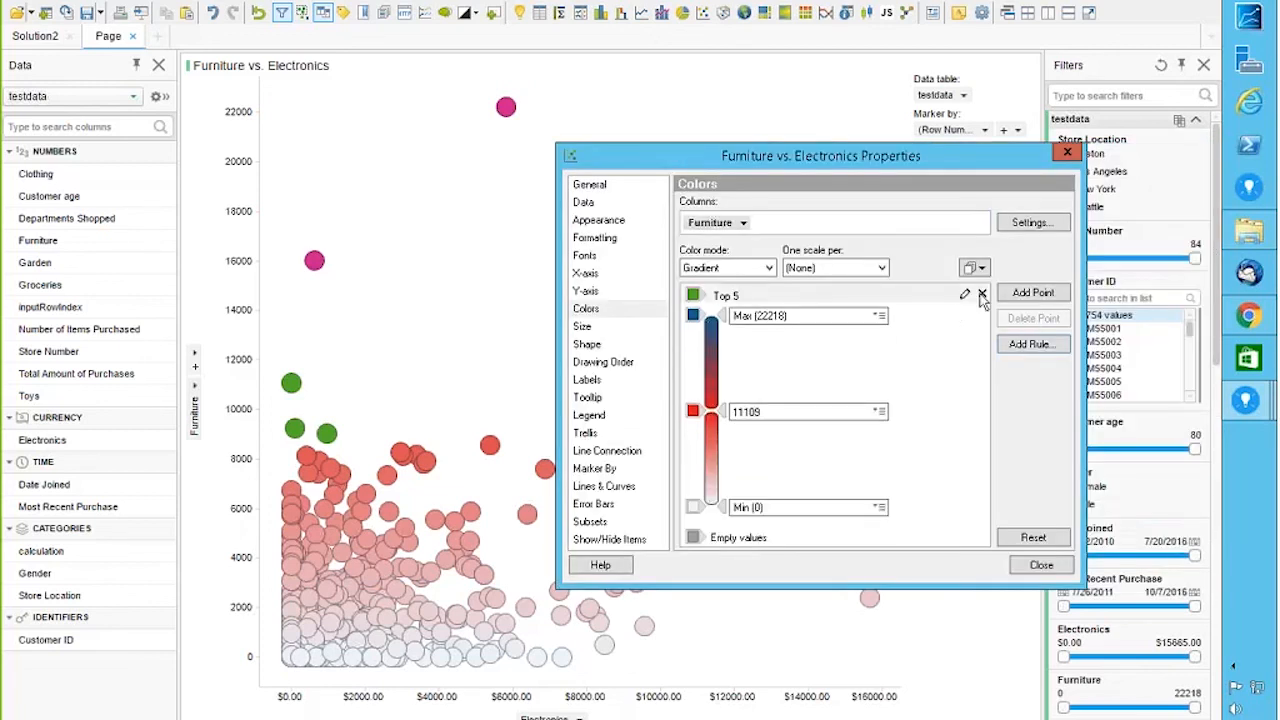
pyautogui.click(923, 317)
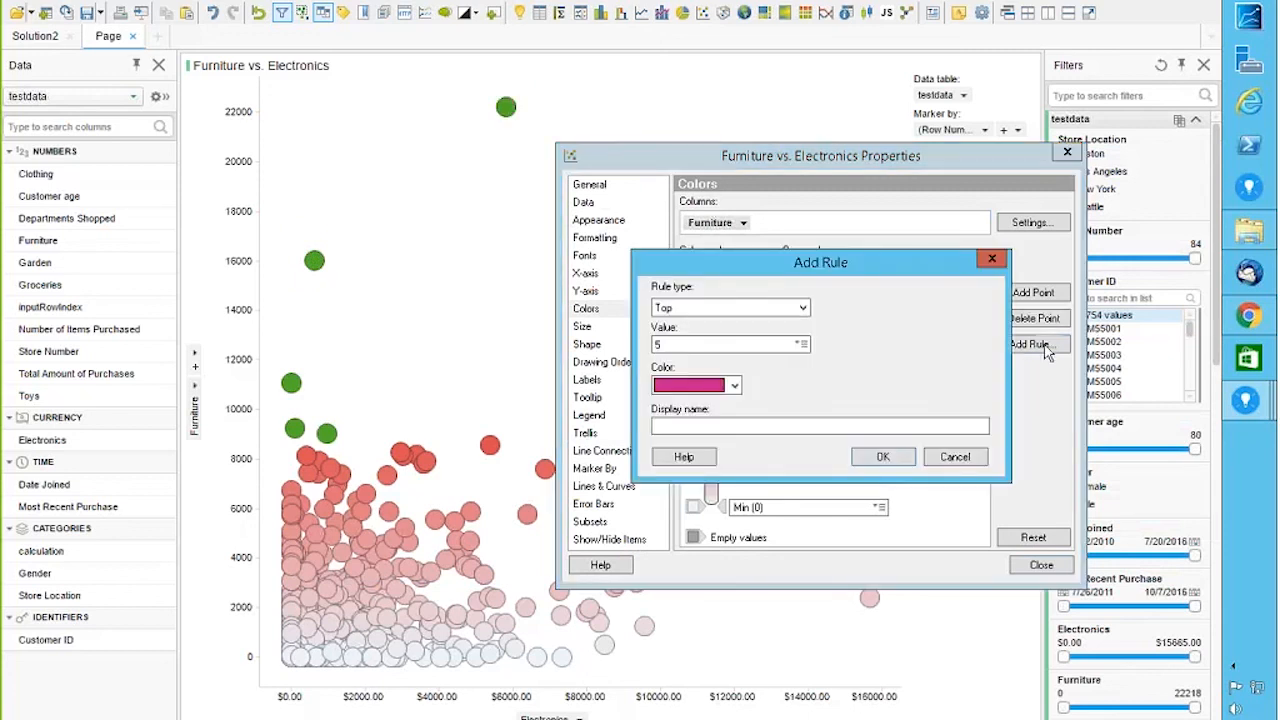
pyautogui.moveTo(676, 344); pyautogui.dragTo(634, 344)
pyautogui.write('2')
pyautogui.click(866, 462)
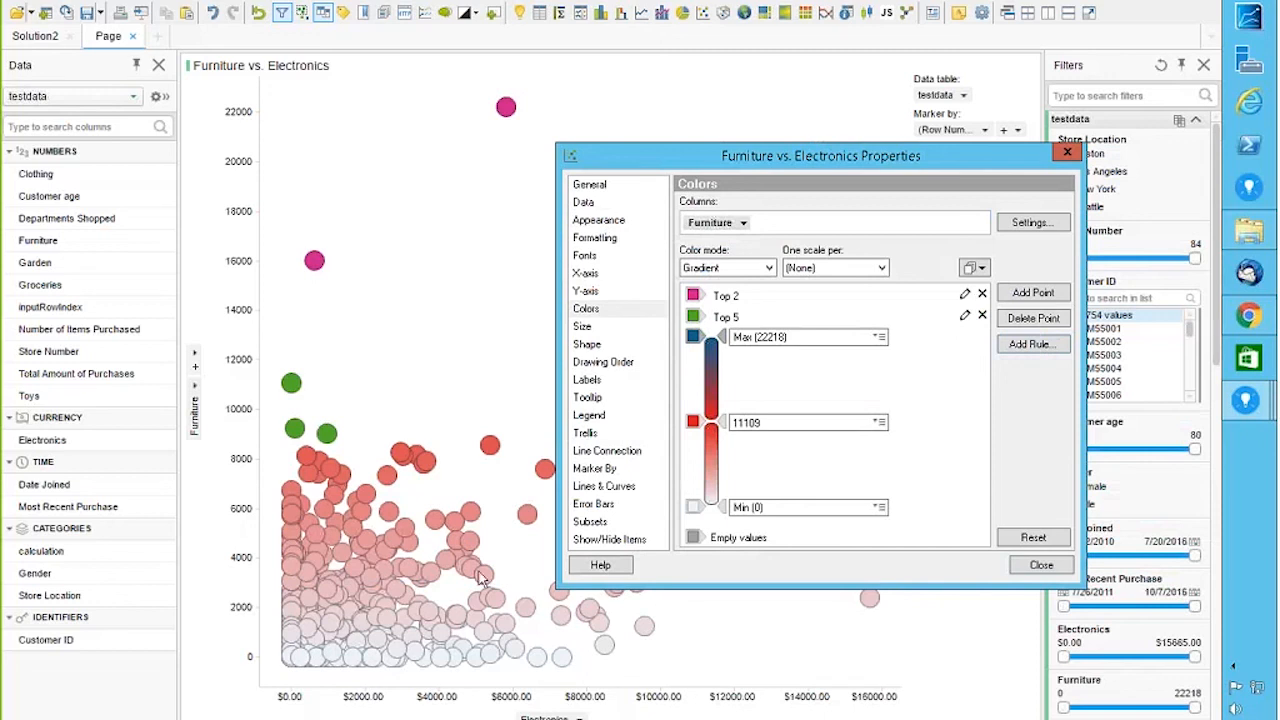
# Step: Close the Furniture vs. Electronics properties, leaving the Top 2/Top 5 legend, and open the Tools menu
pyautogui.click(1067, 153)
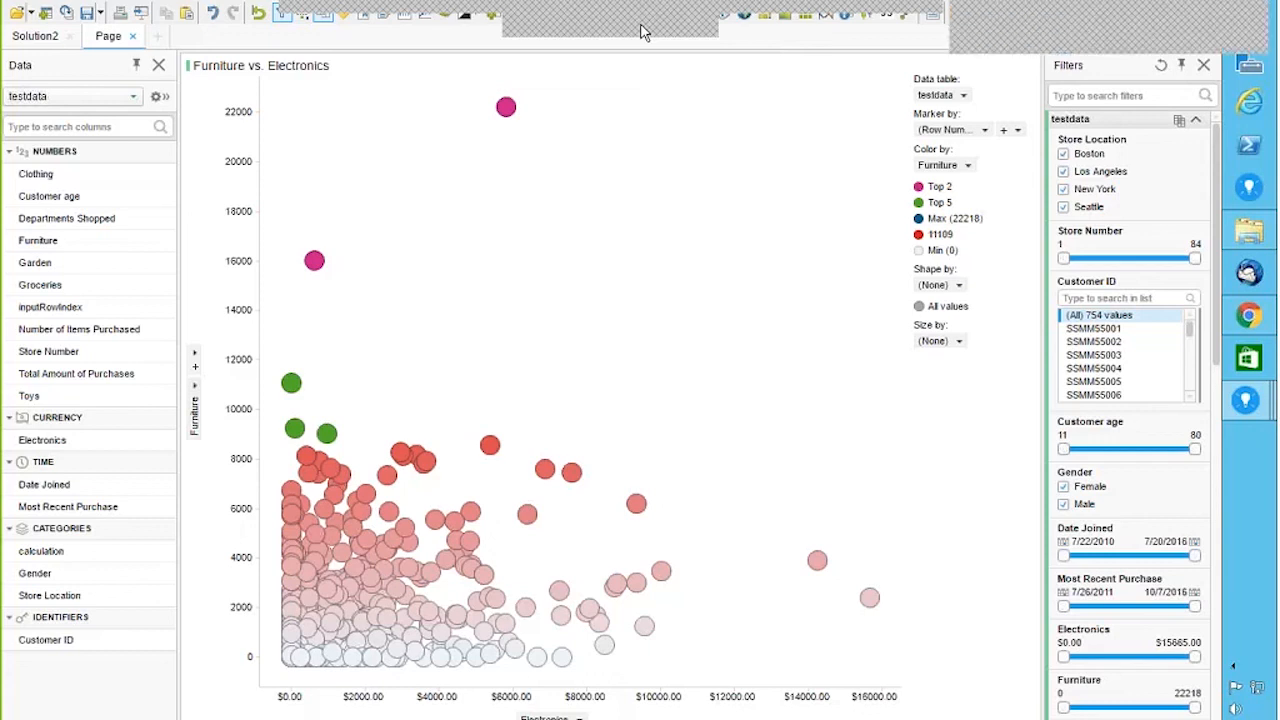
pyautogui.click(180, 3)
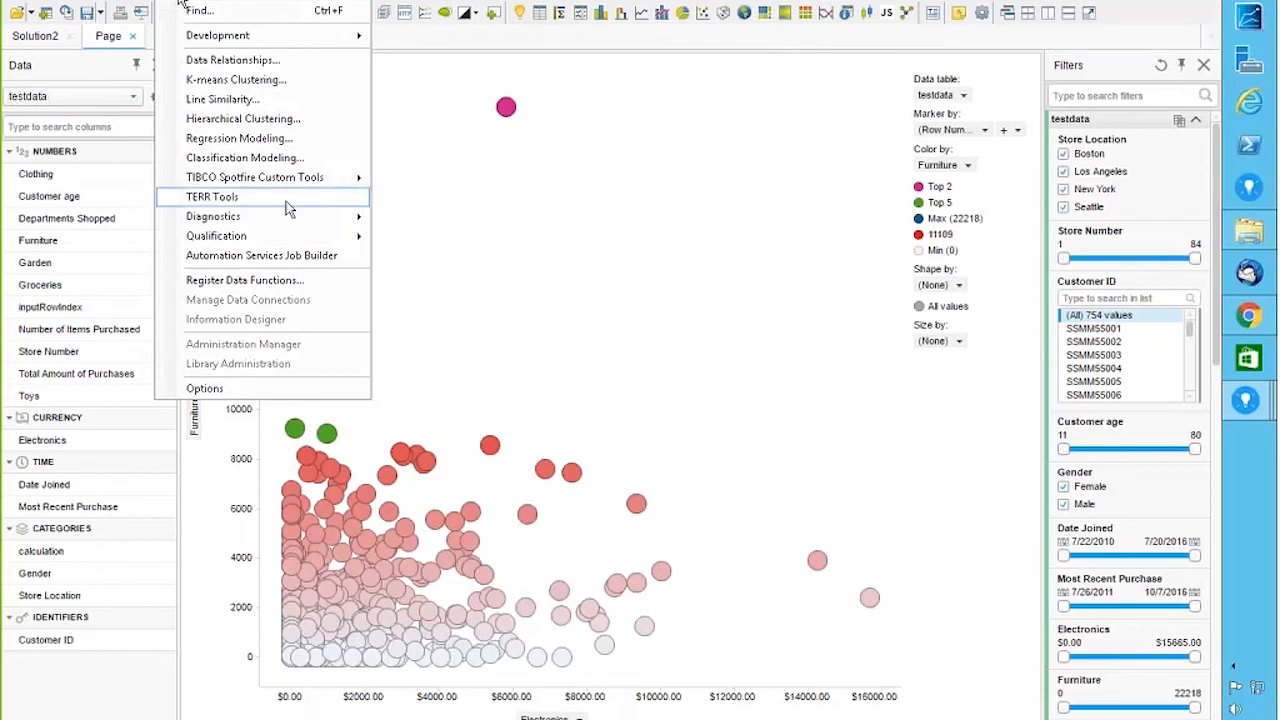
pyautogui.click(292, 255)
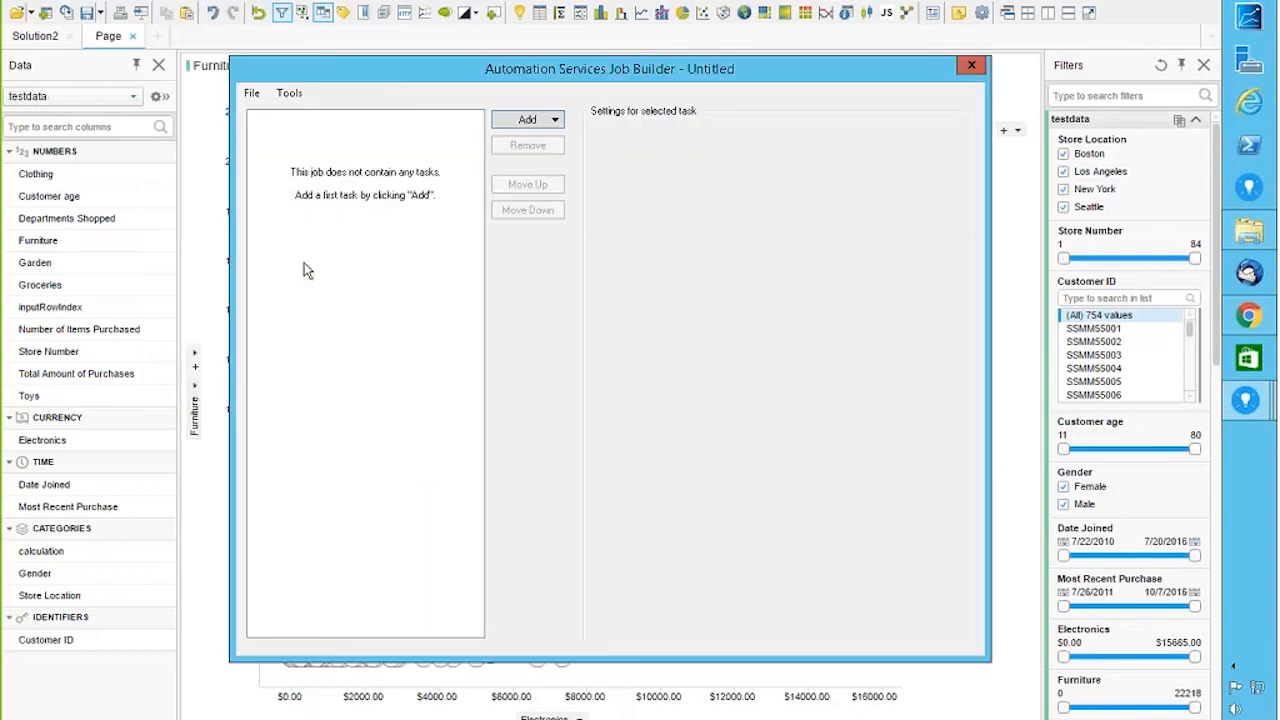
pyautogui.click(973, 66)
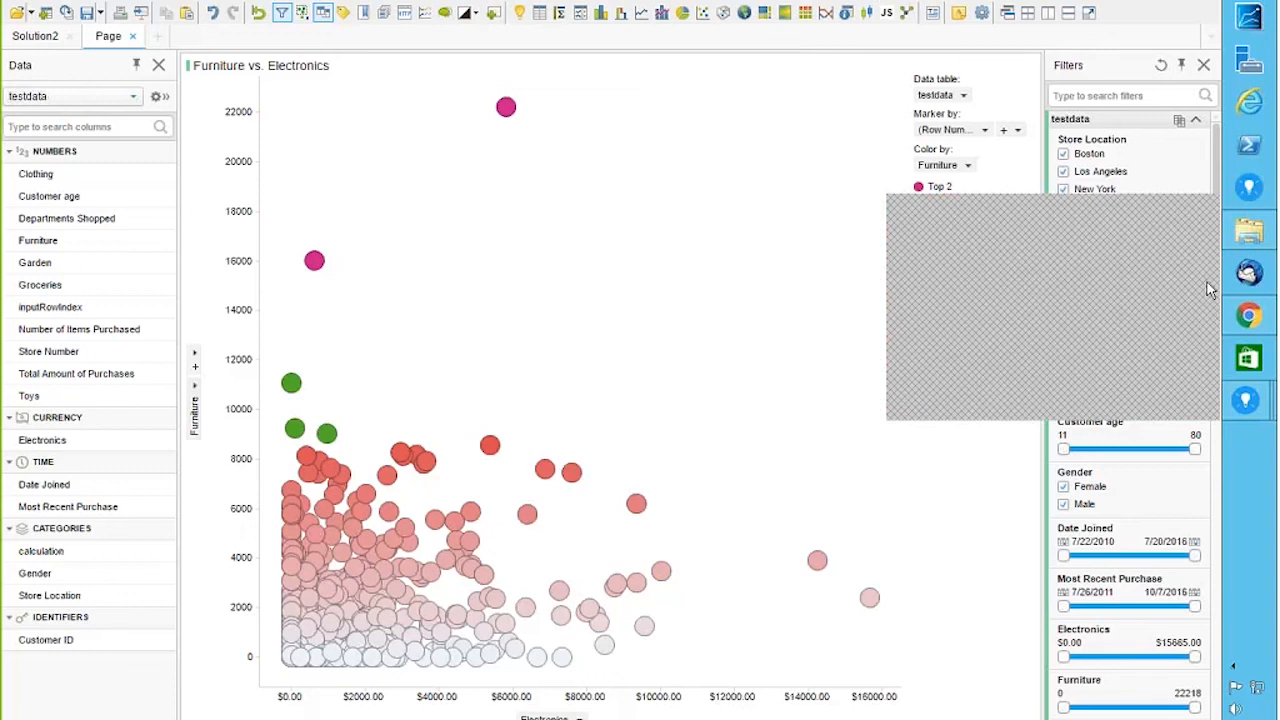
# Step: In Chrome, trim the TERR graphics page address to docs.tibco.com and load it
pyautogui.click(1245, 322)
pyautogui.click(296, 12)
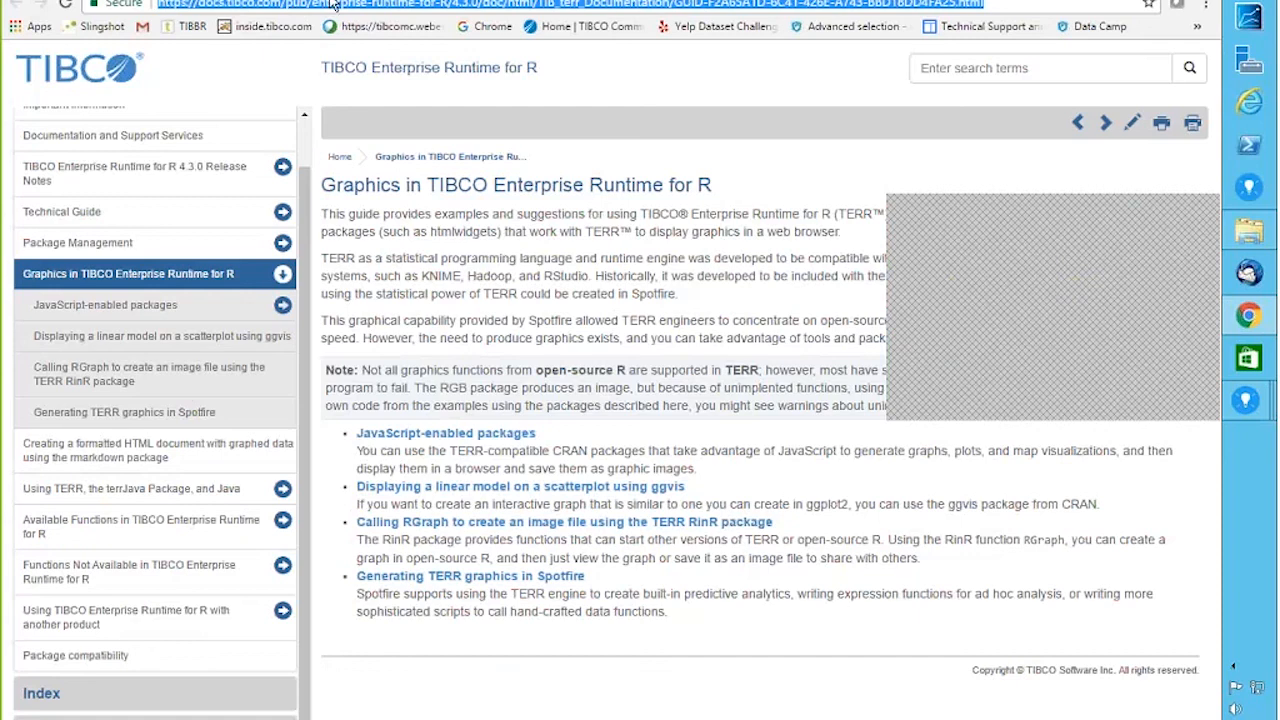
pyautogui.moveTo(286, 4); pyautogui.dragTo(1036, 4)
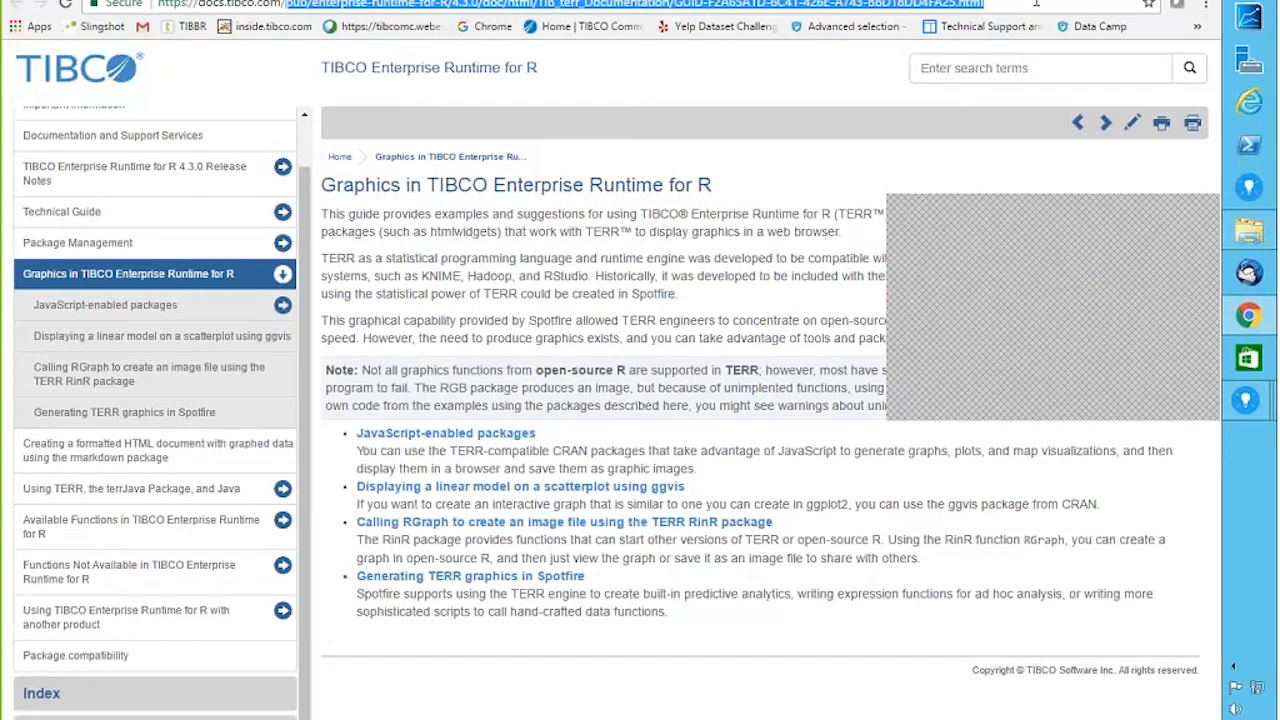
pyautogui.press('BackSpace')
pyautogui.press('Return')
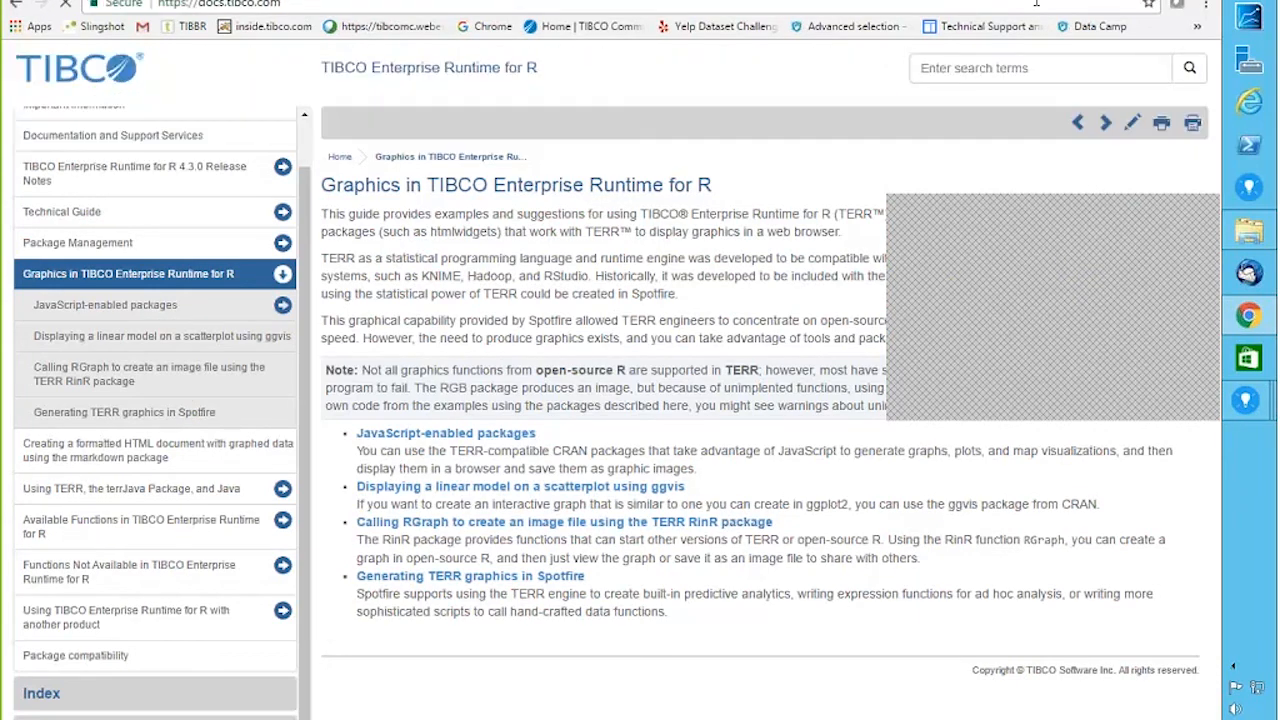